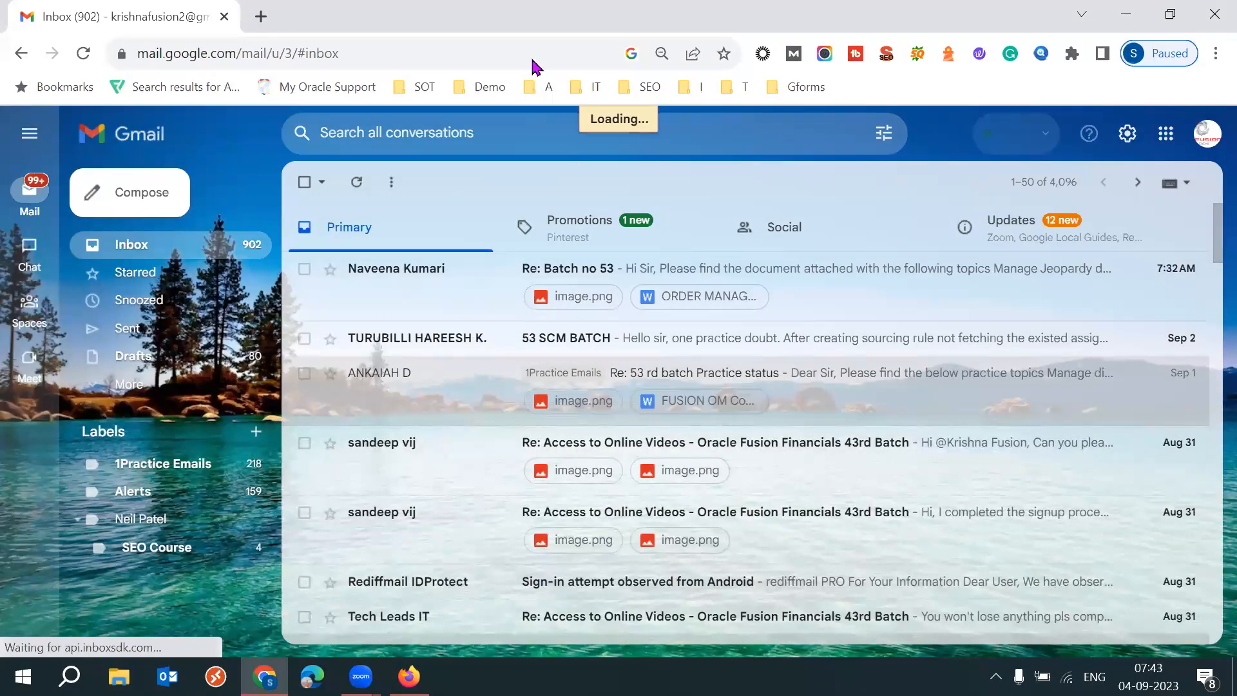
# Open Google Drive for the Gmail account that is signed in
pyautogui.click(1166, 134)
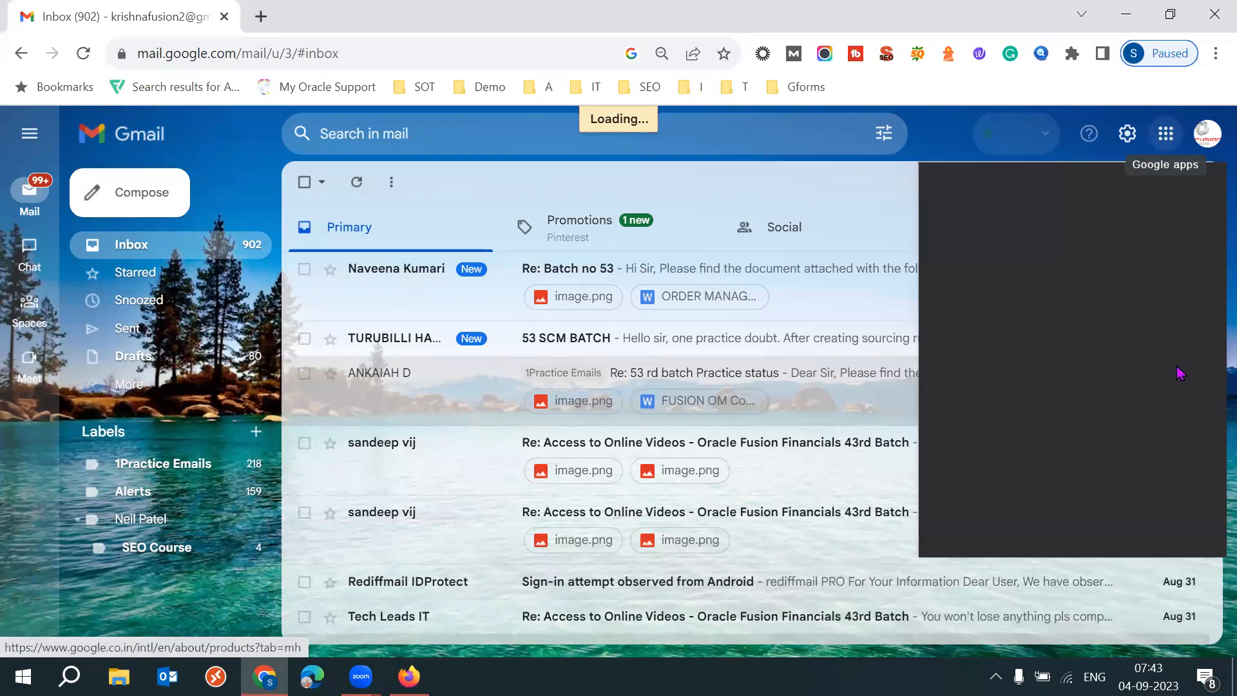
pyautogui.click(1086, 419)
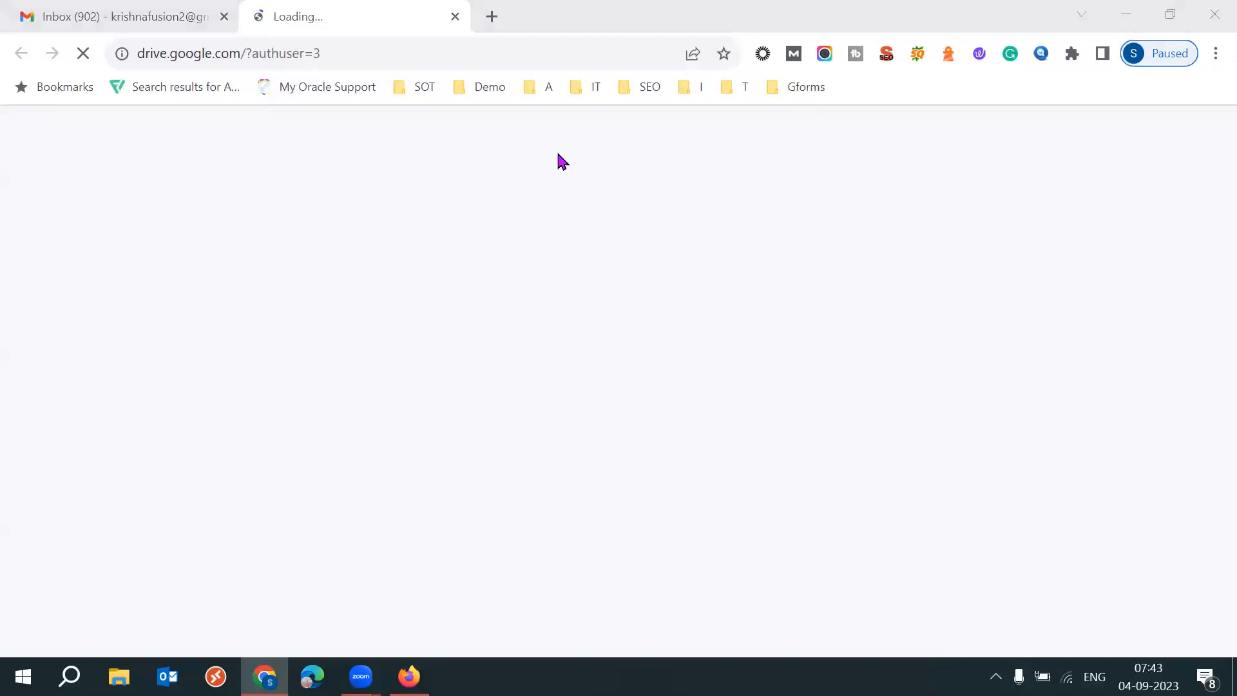
# Switch to Firefox and open the site ekmk-test.fa.us6.oraclecloud.com
pyautogui.write('ek')
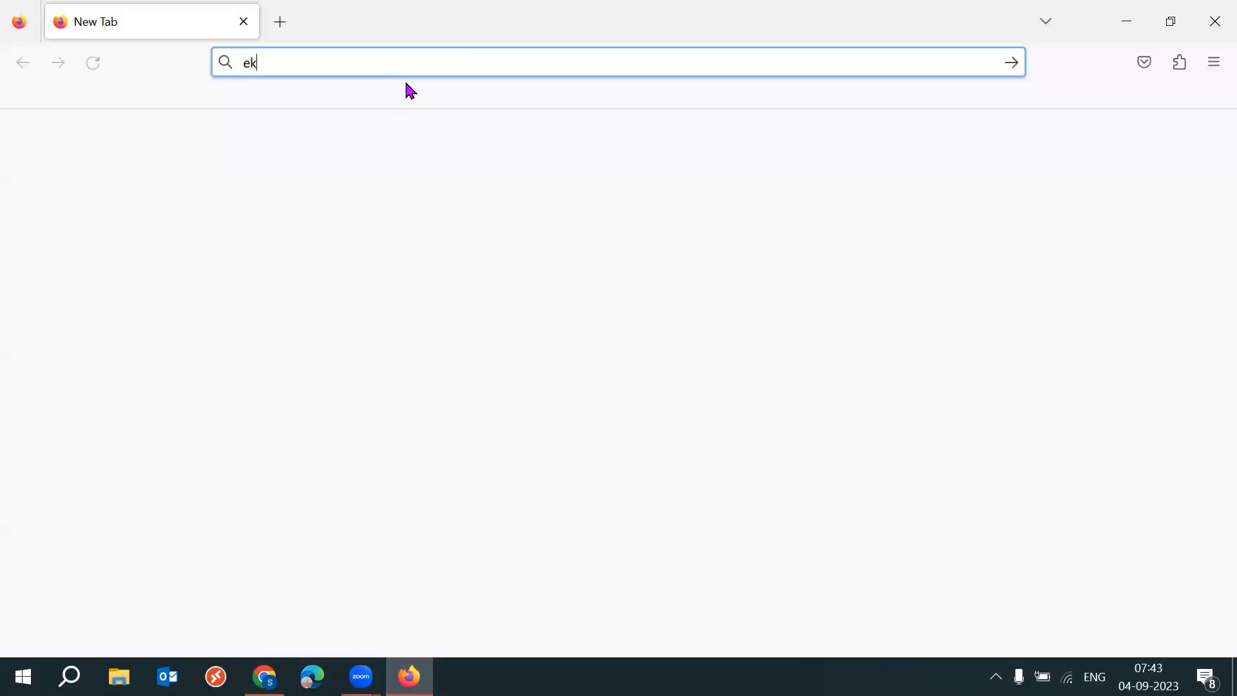
pyautogui.click(387, 71)
pyautogui.write('ek')
pyautogui.press('BackSpace')
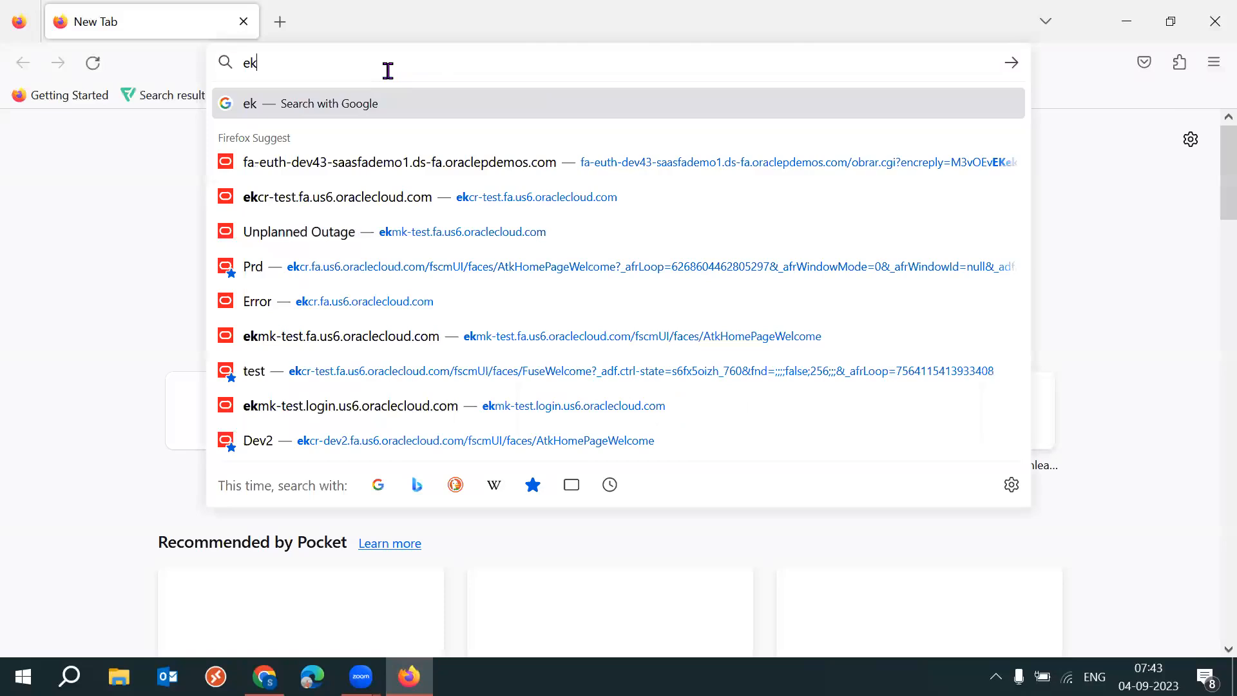
pyautogui.write('mk-test.fa.us6.oraclecloud.com/')
pyautogui.press('Return')
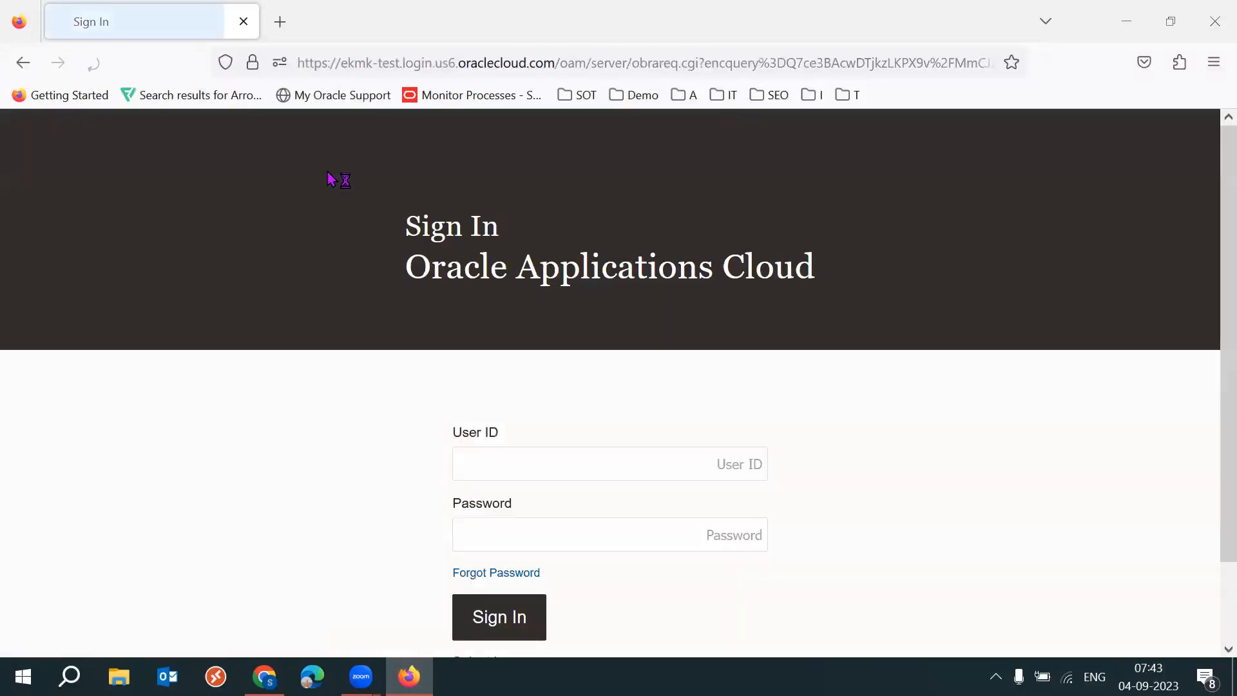
# Sign in to Oracle Applications Cloud with the saved user ID starting with 52 and its saved password
pyautogui.click(689, 461)
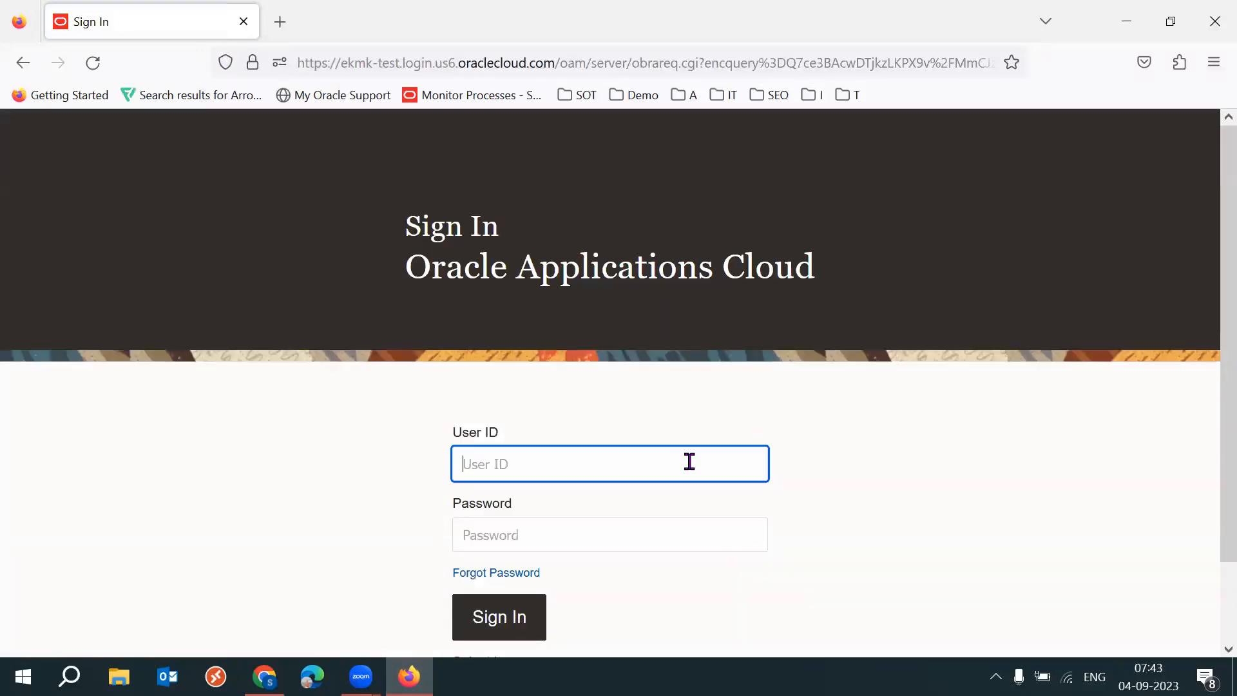
pyautogui.click(689, 461)
pyautogui.write('52')
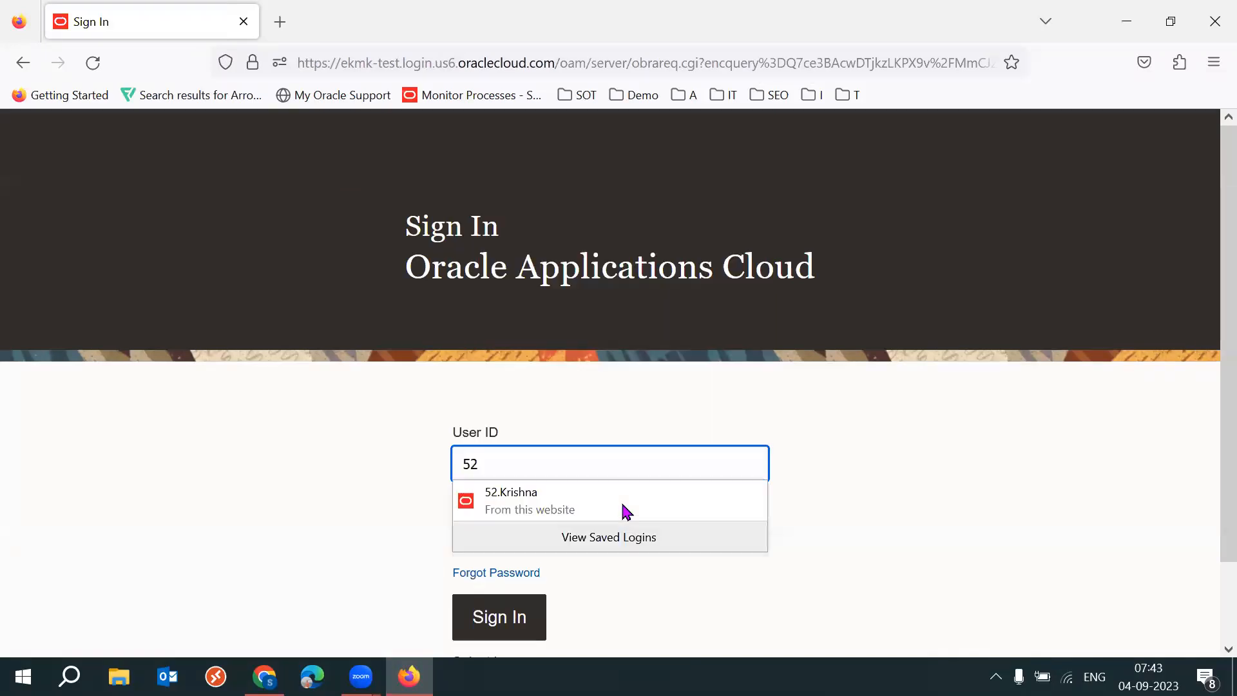
pyautogui.press('Down')
pyautogui.press('Return')
pyautogui.click(487, 616)
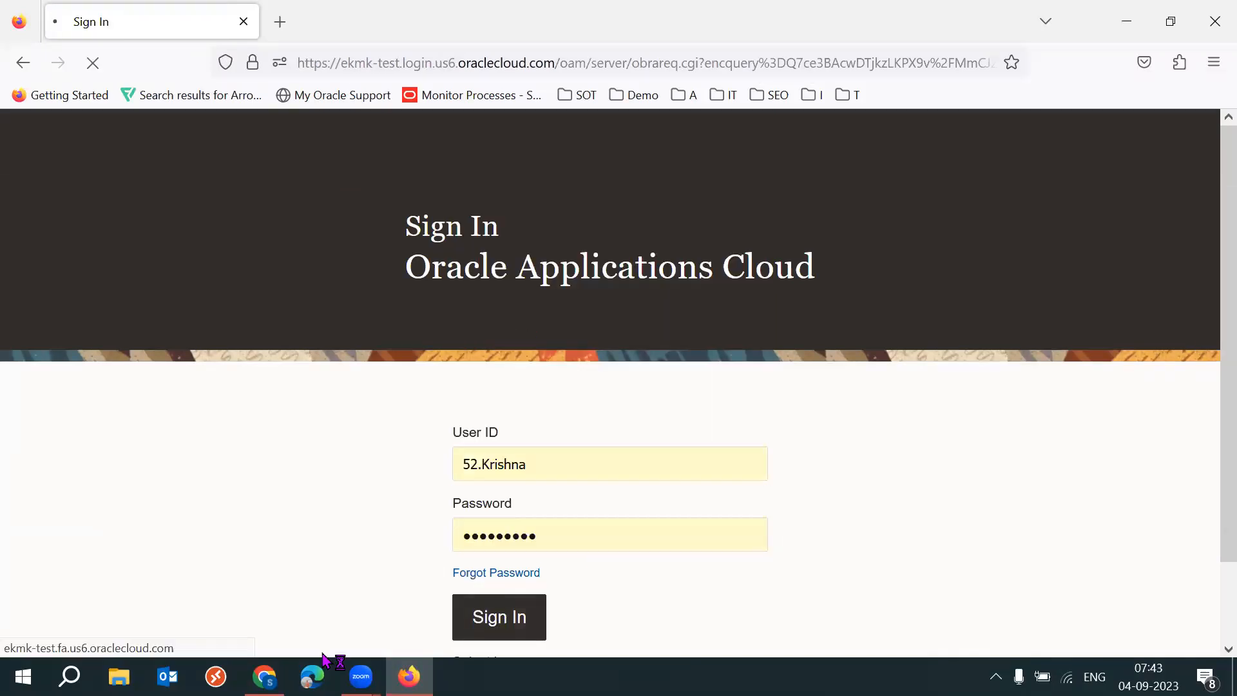
# Switch to Google Drive in Chrome and open the suggested file 2023 SCM Setups Sheet
pyautogui.click(274, 672)
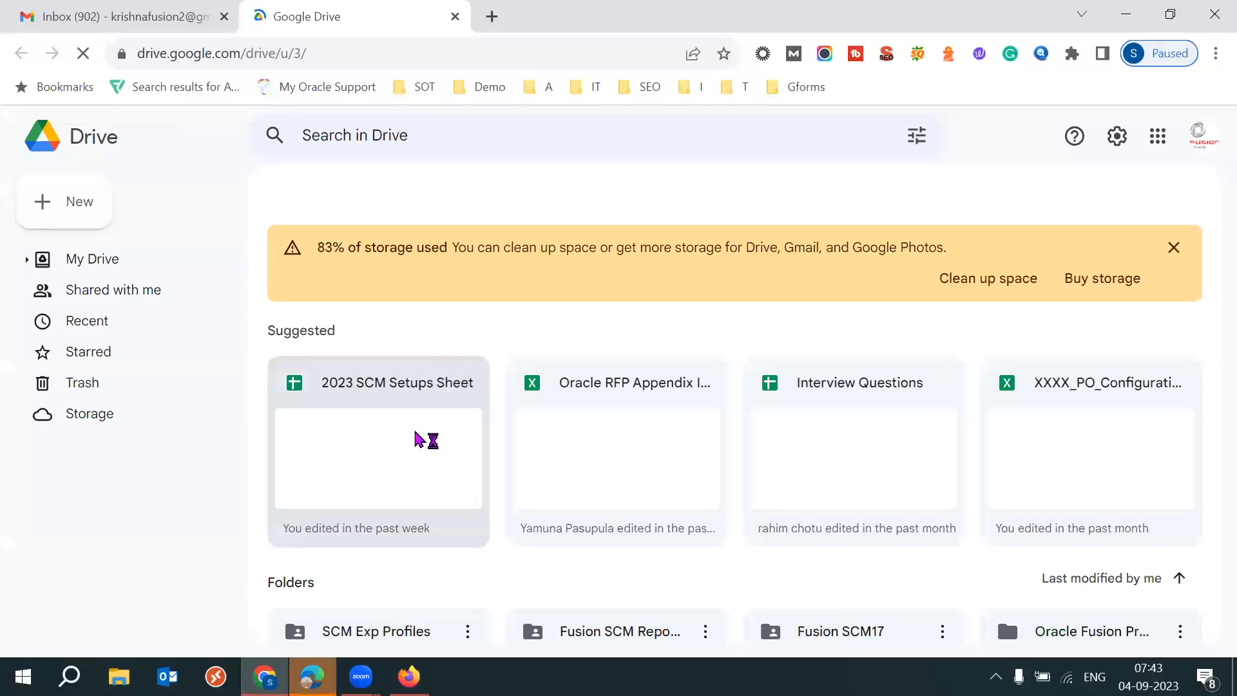
pyautogui.click(419, 440)
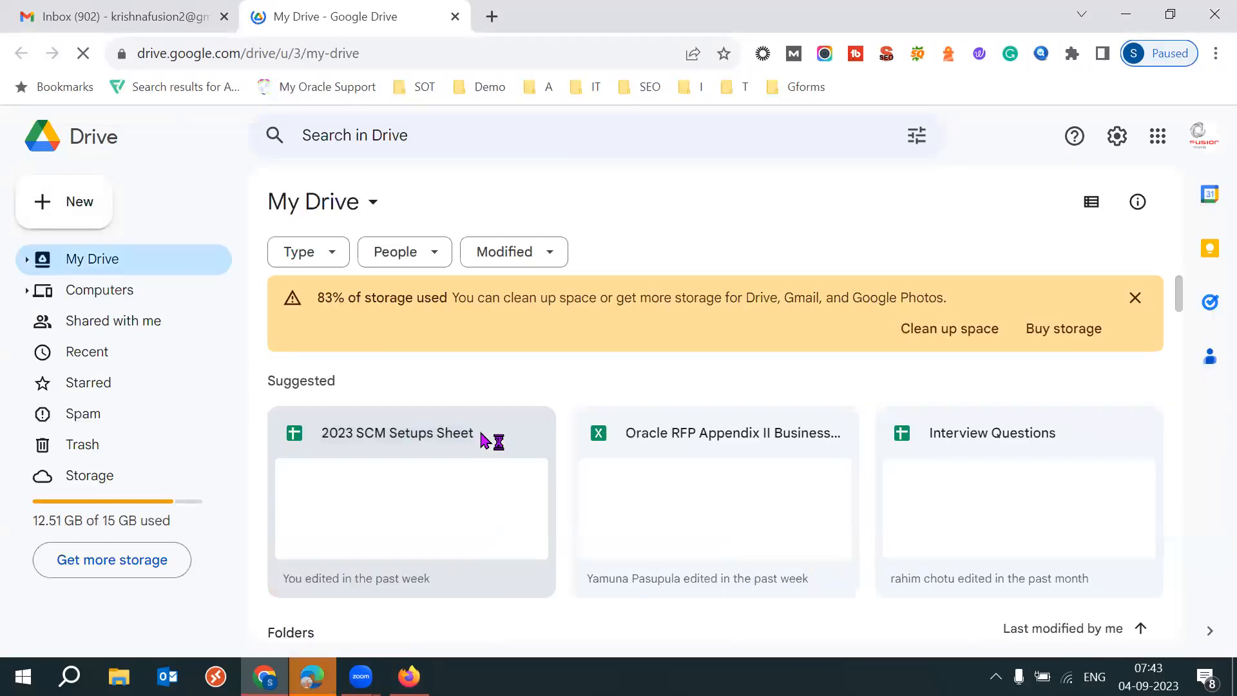
pyautogui.doubleClick(485, 441)
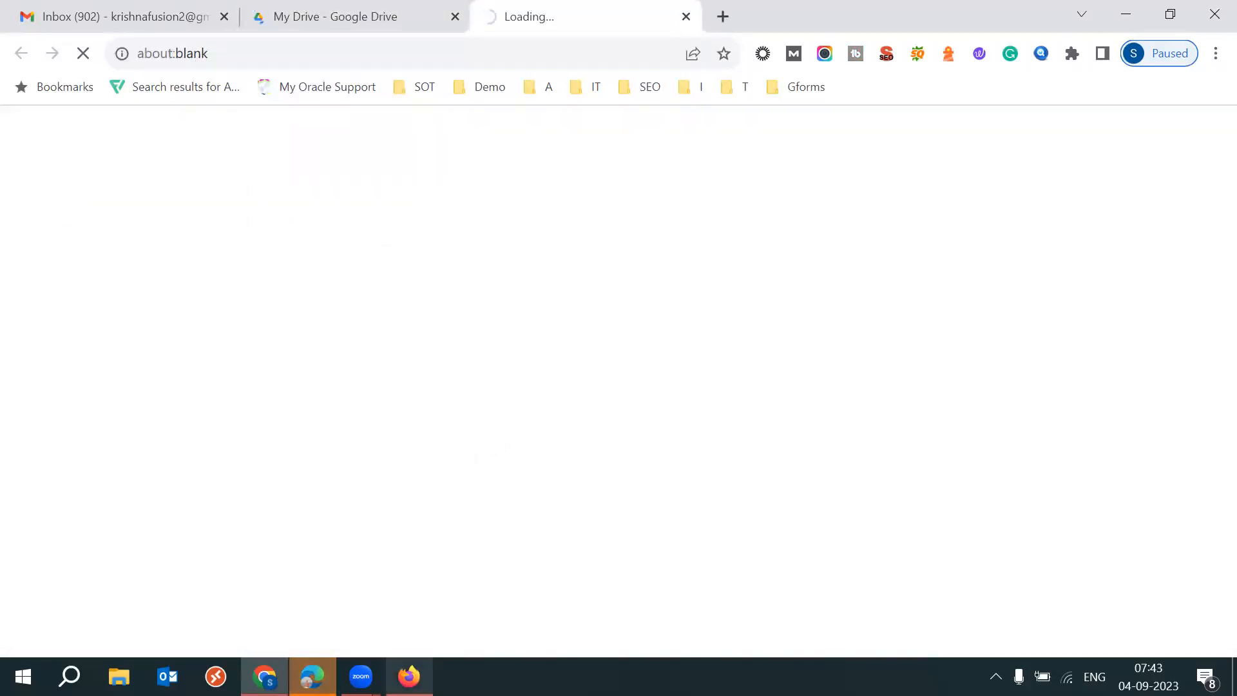
# Return to Oracle Fusion in Firefox and open the new home page from the Welcome page
pyautogui.click(408, 676)
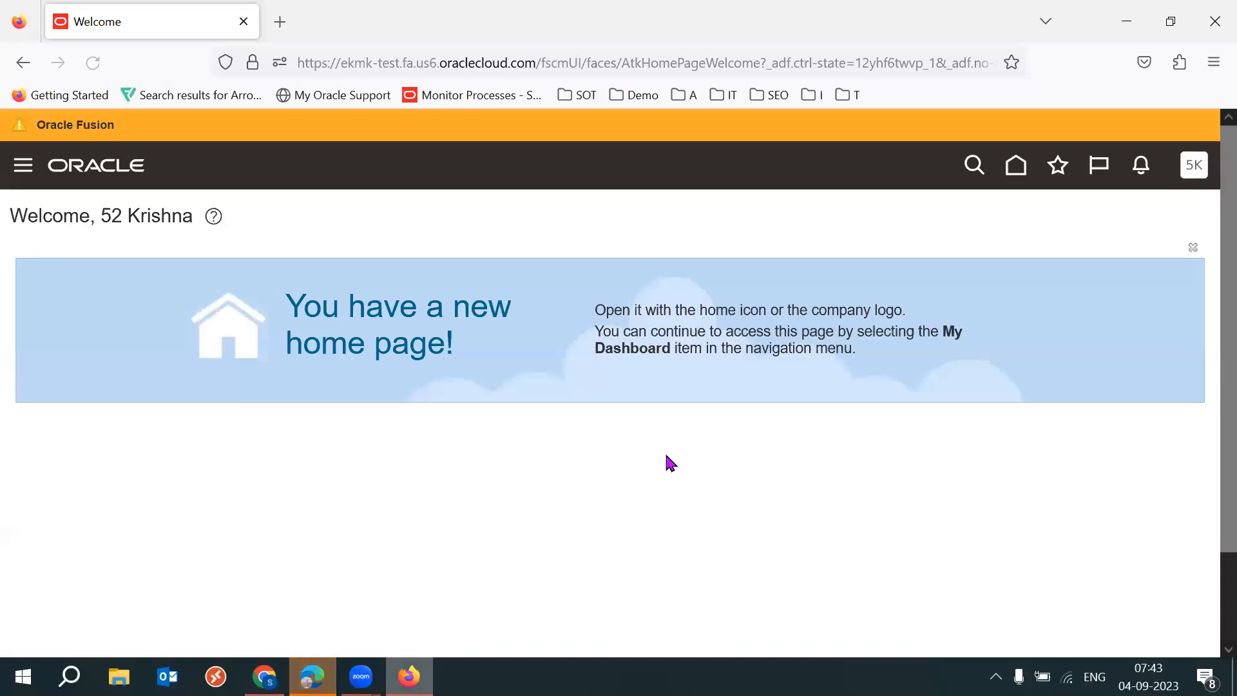
pyautogui.click(1016, 166)
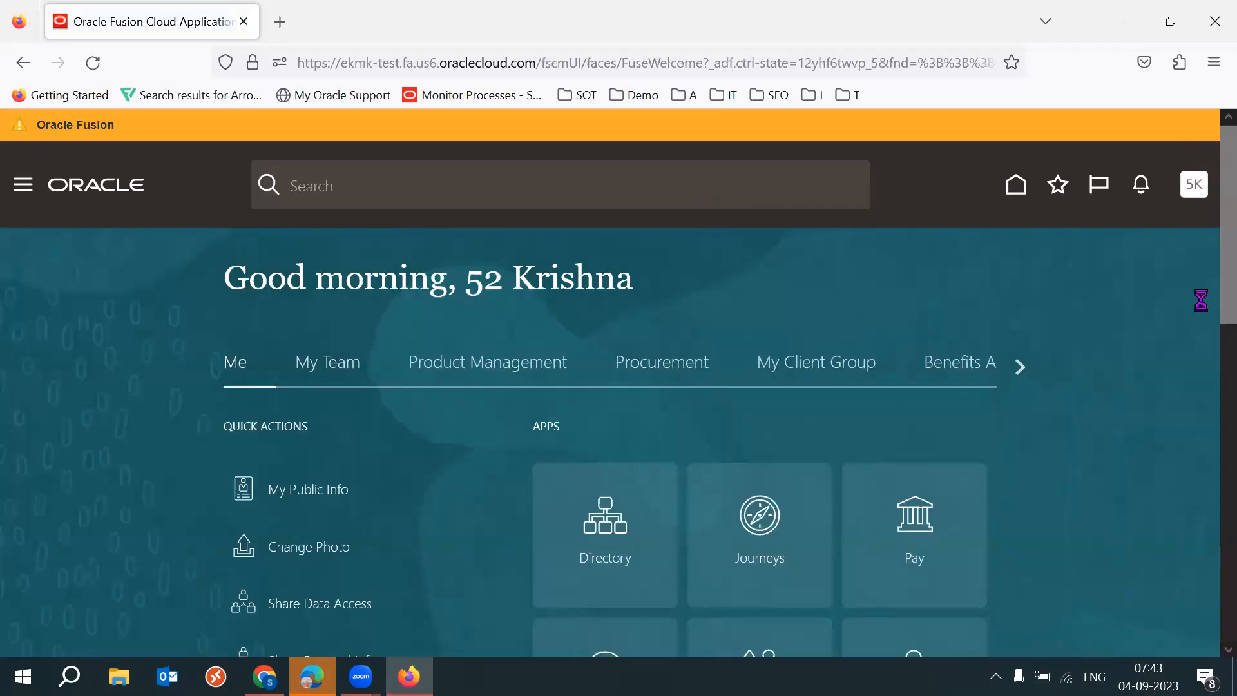
# Find the Tools group among the home page's application groups and show its apps
pyautogui.scroll(-1, 1027, 295)
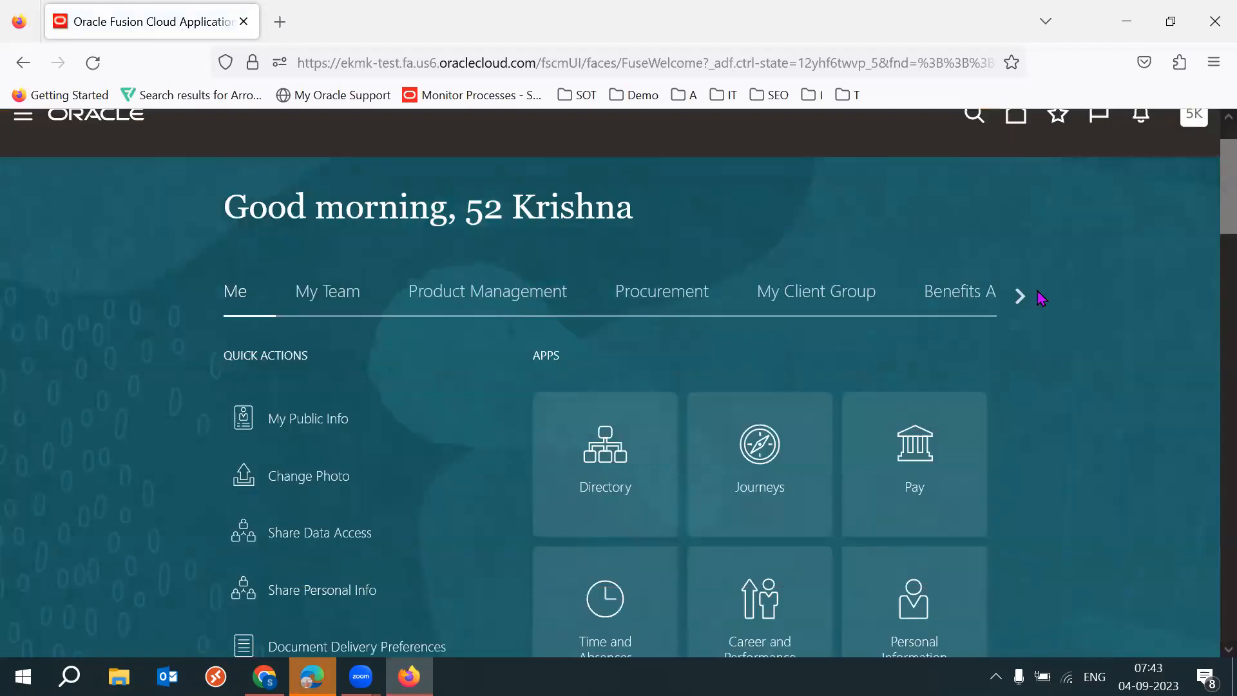
pyautogui.click(1021, 296)
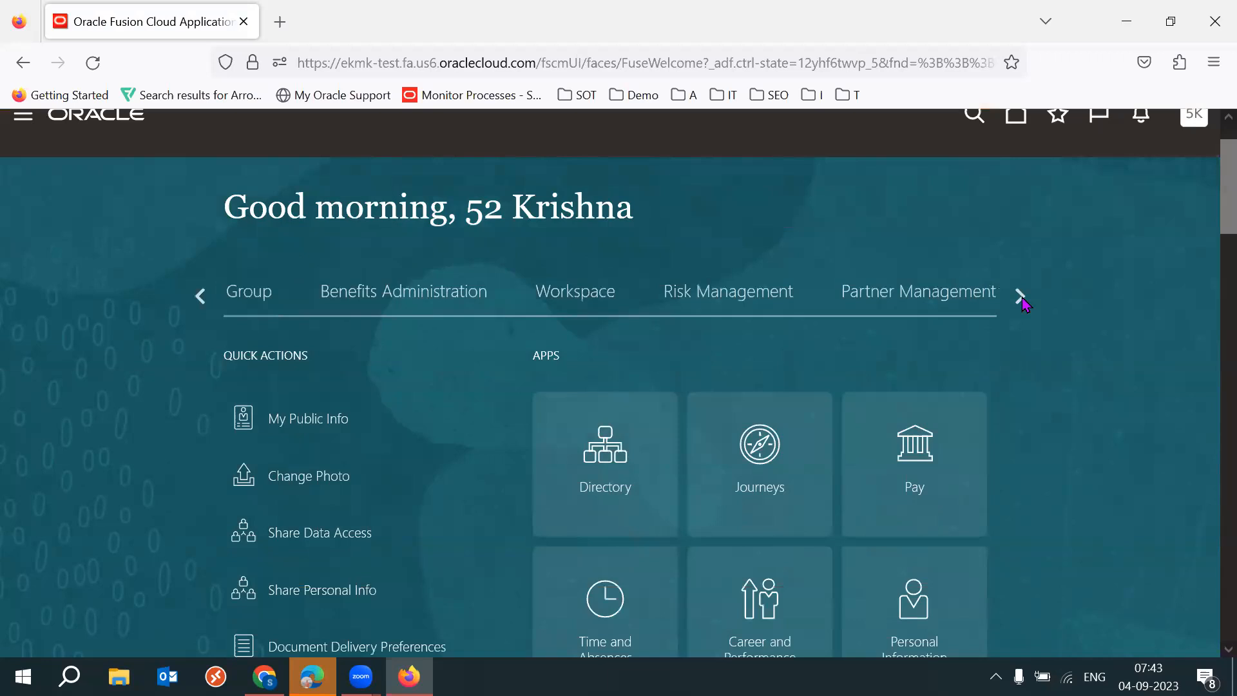
pyautogui.click(1021, 296)
pyautogui.click(1021, 295)
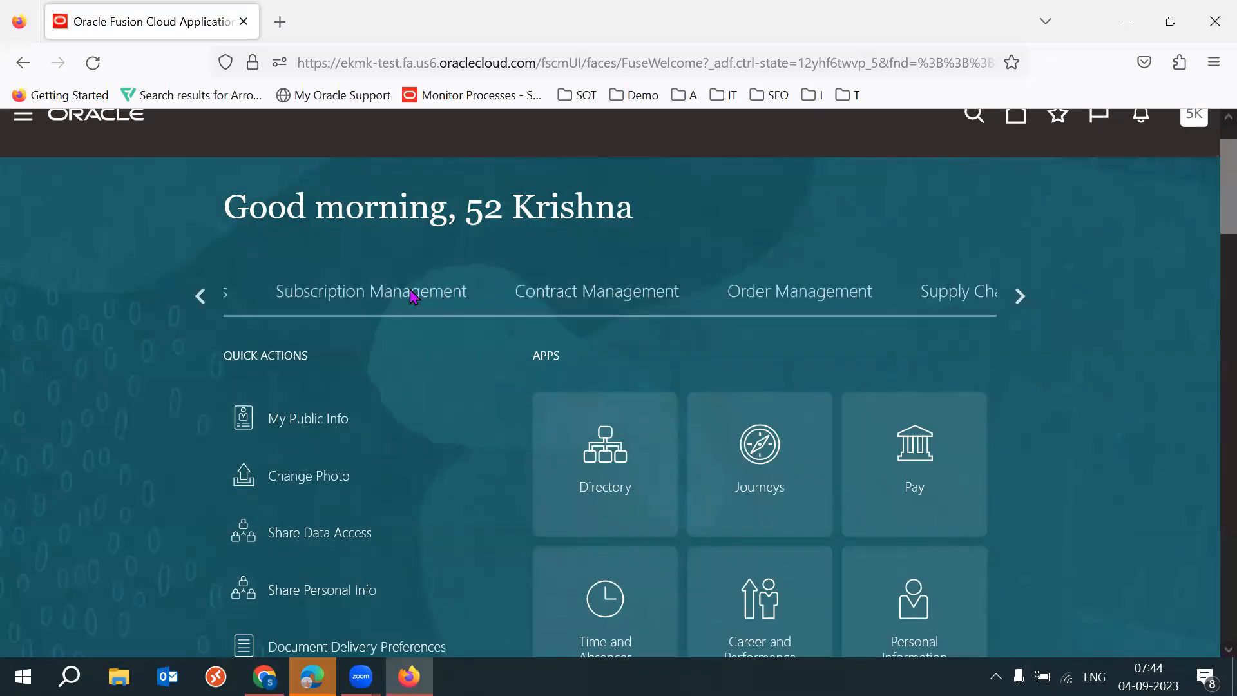
pyautogui.click(201, 296)
pyautogui.click(201, 297)
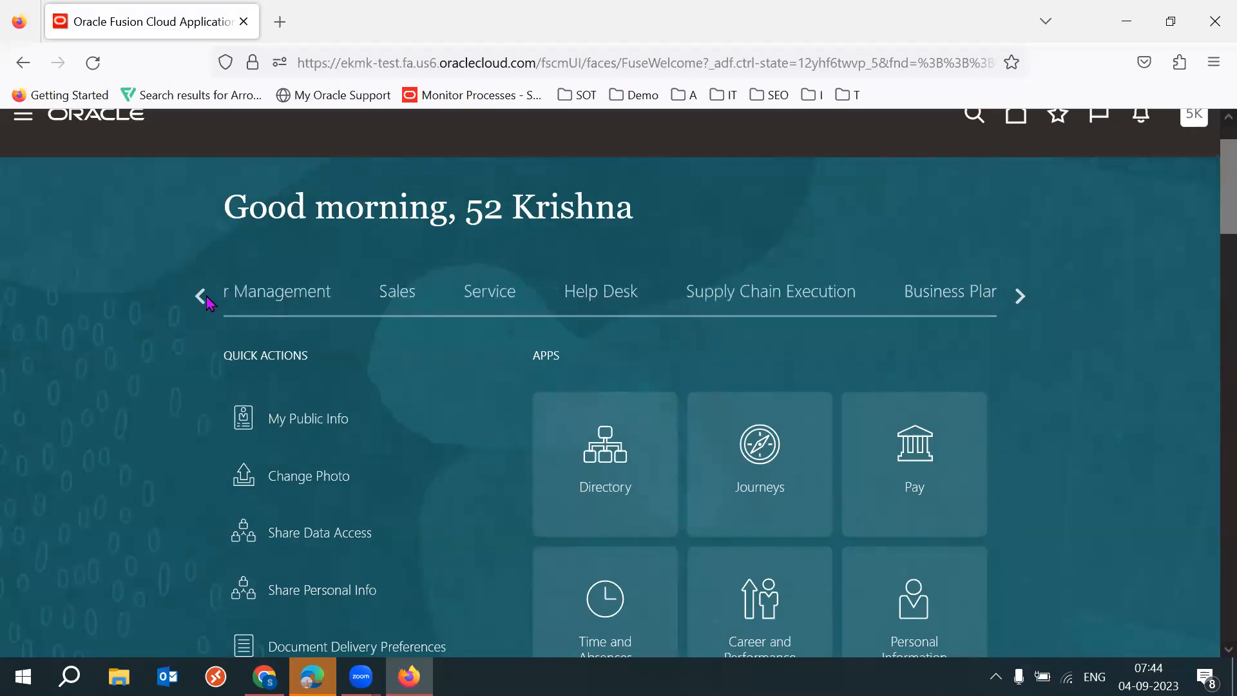
pyautogui.click(202, 297)
pyautogui.click(1021, 296)
pyautogui.click(1021, 297)
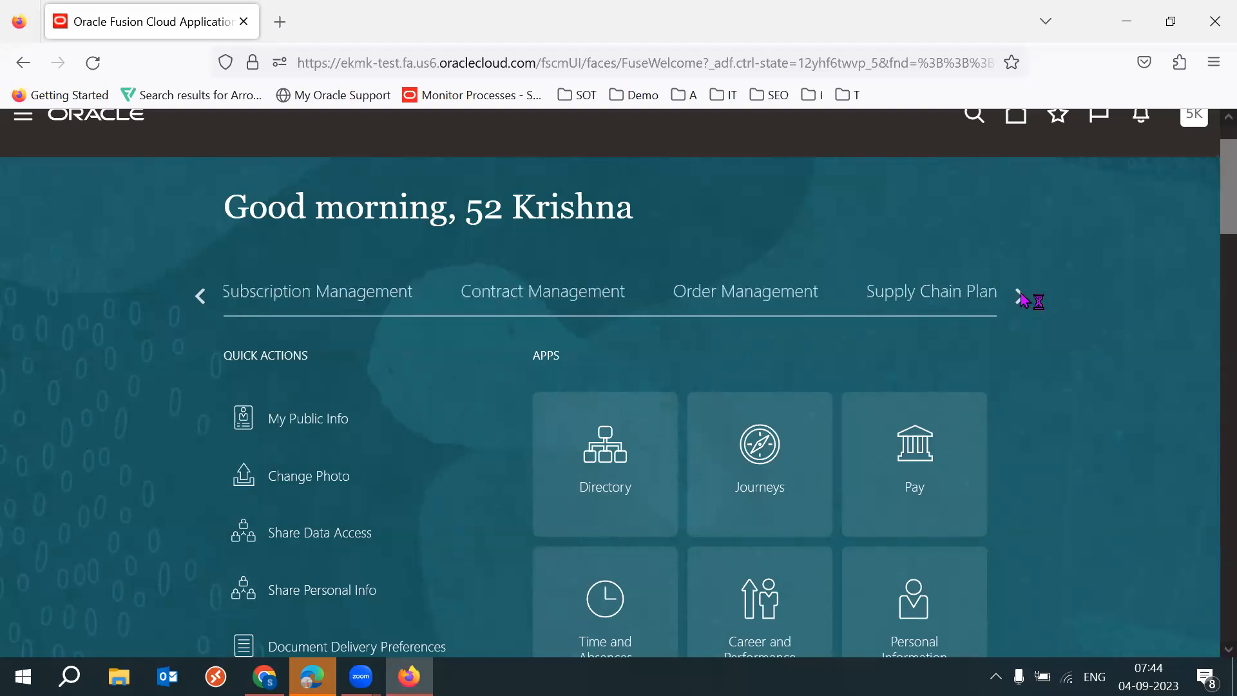
pyautogui.click(1021, 297)
pyautogui.click(1021, 297)
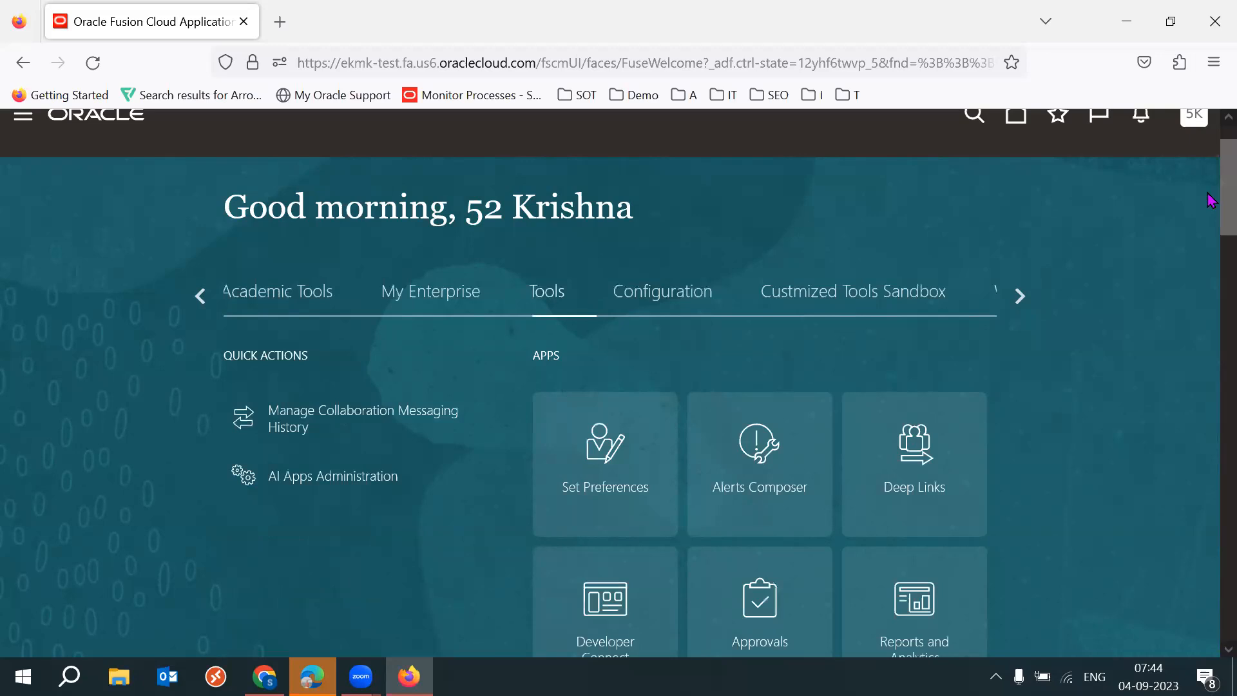
# Open the Security Console from the Tools apps and go to its User Accounts page
pyautogui.scroll(-5, 1211, 248)
pyautogui.scroll(-1, 741, 436)
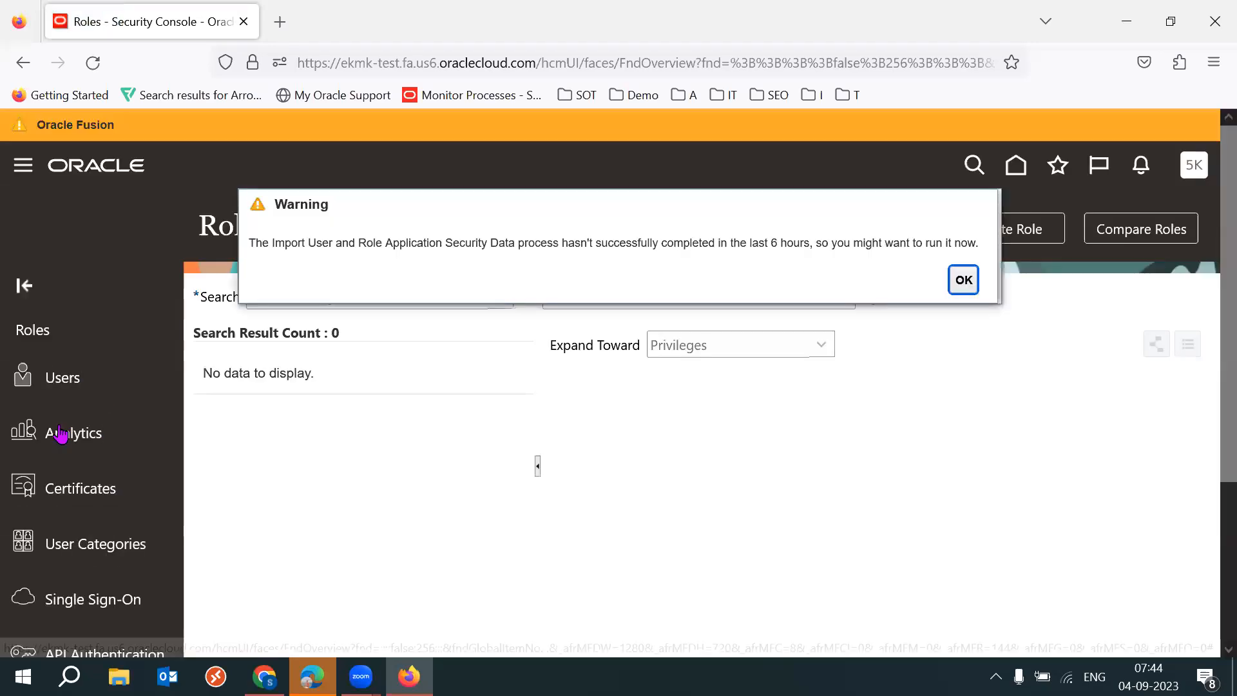
pyautogui.press('Return')
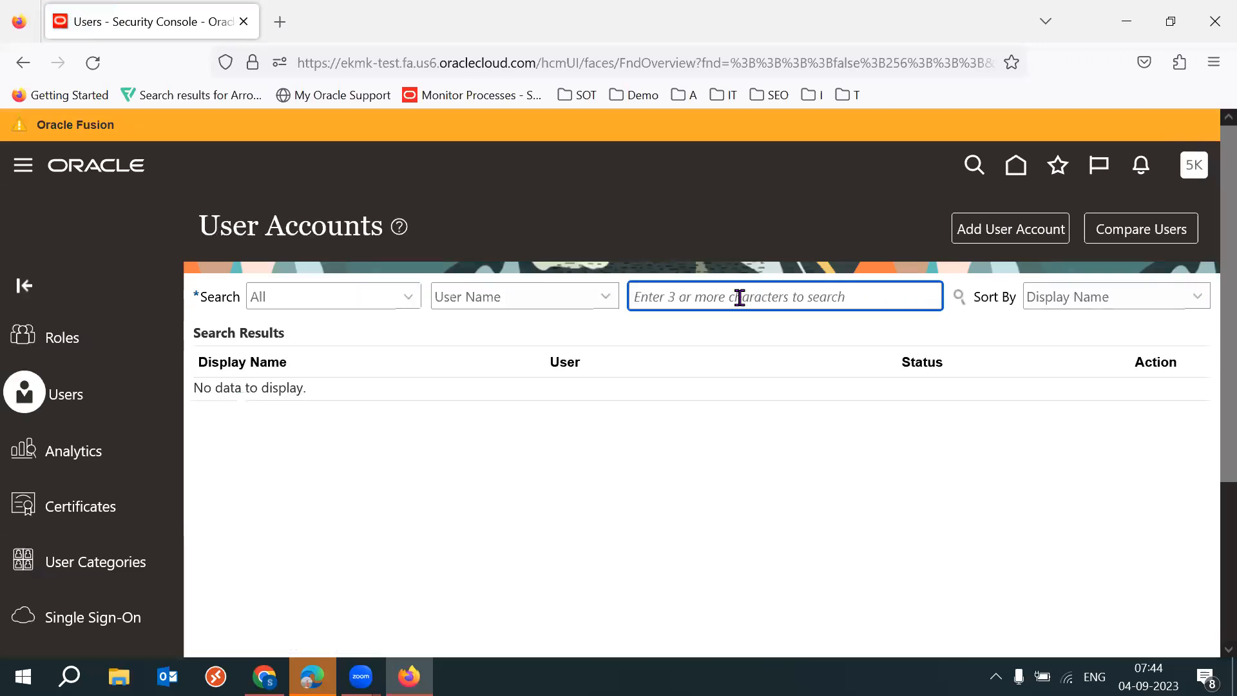
# Search the user accounts by user name for "53k" and open the details of the first matching account
pyautogui.write('53')
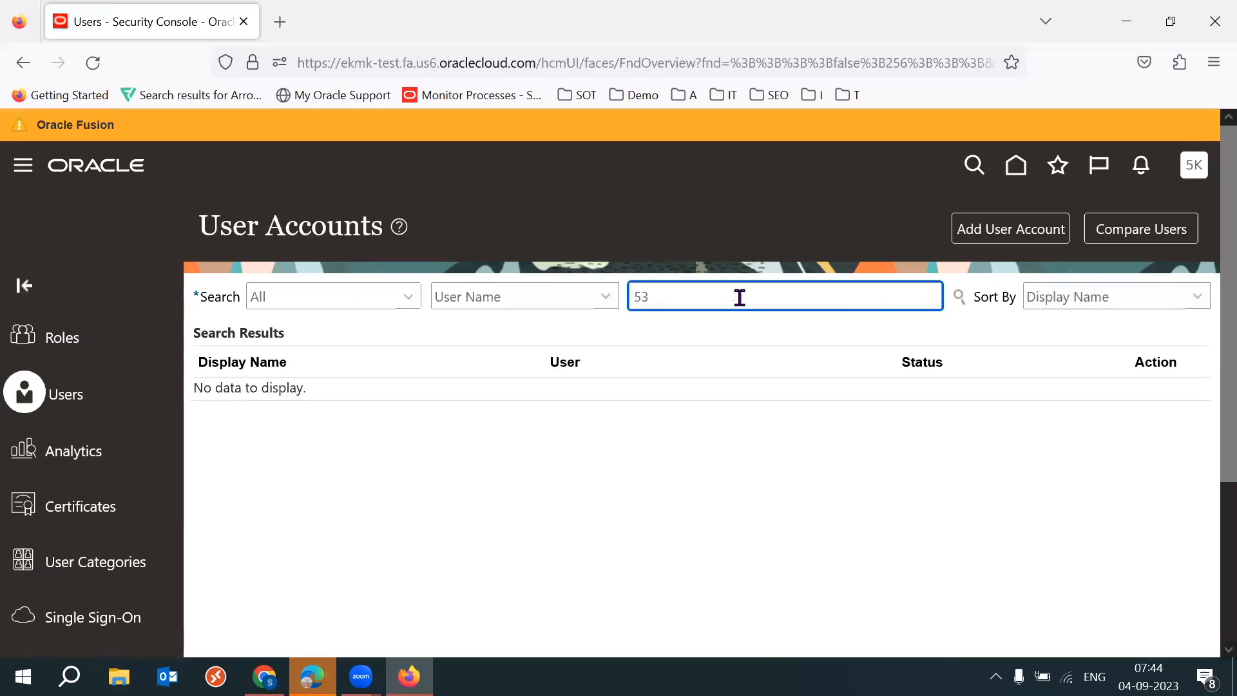
pyautogui.write('k')
pyautogui.click(223, 420)
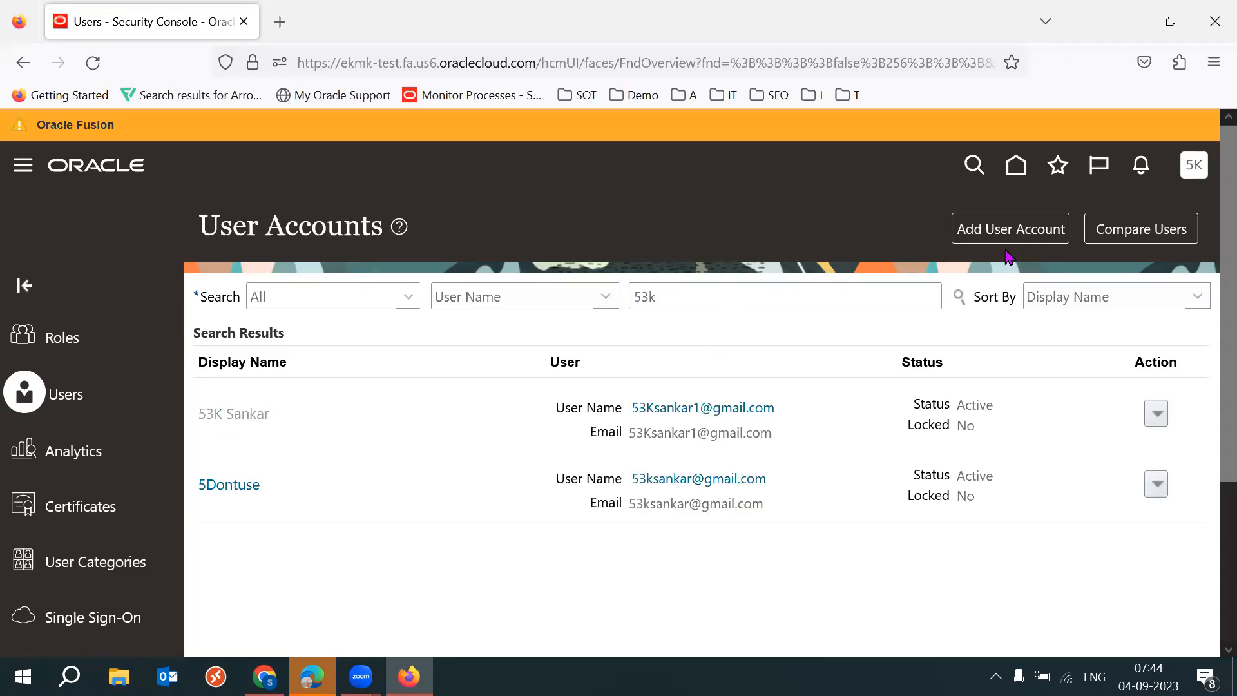
# Make the user account editable and start adding a role to its Roles list
pyautogui.scroll(-2, 1212, 367)
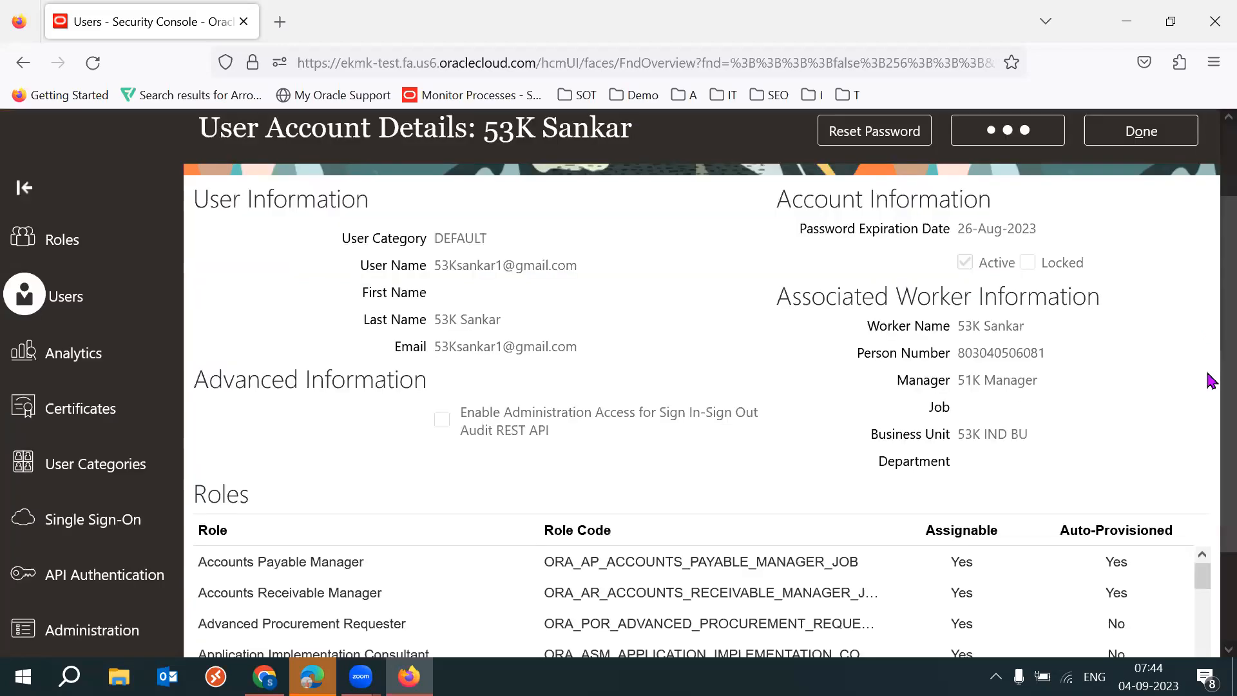
pyautogui.scroll(-4, 934, 544)
pyautogui.click(869, 496)
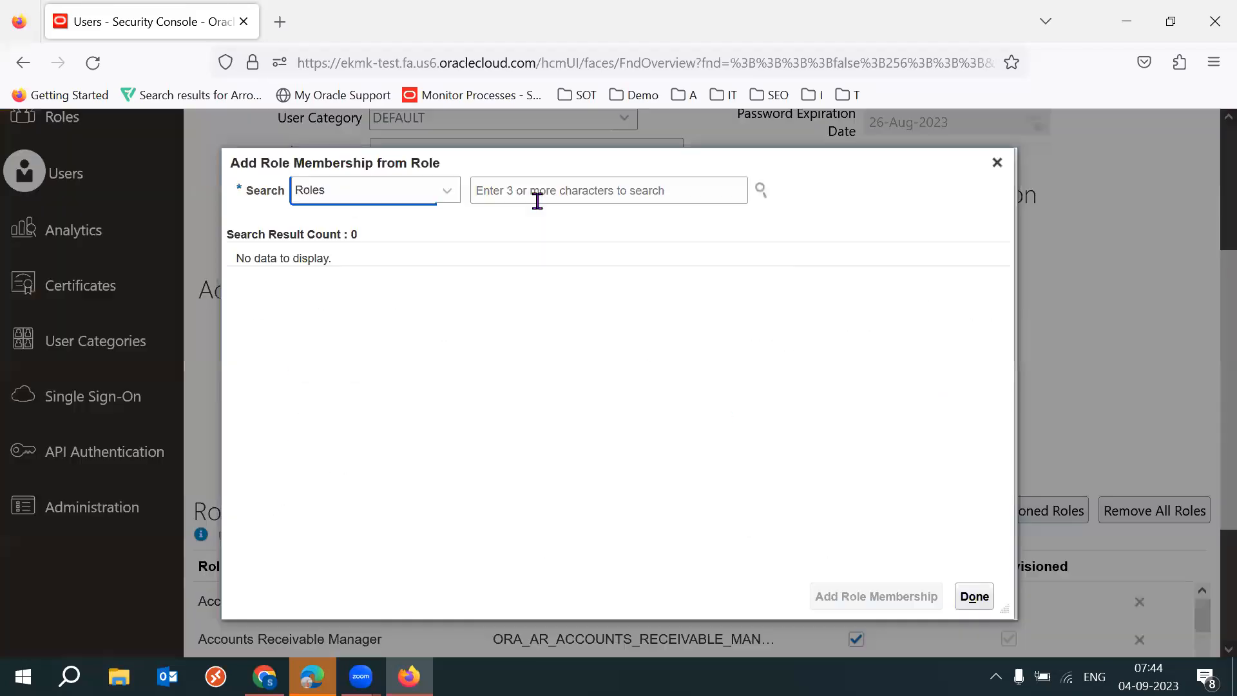
# Find the Order Entry Specialist role and add its membership to the user account
pyautogui.click(538, 201)
pyautogui.write('Order En')
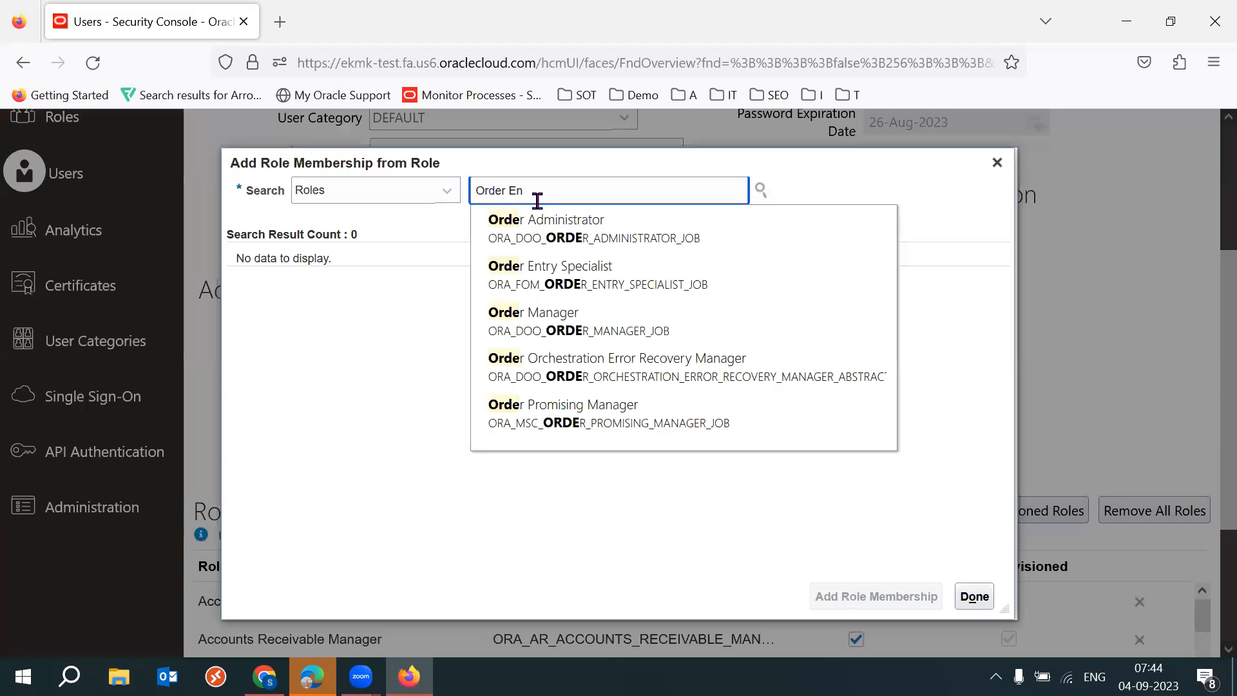
pyautogui.write('r')
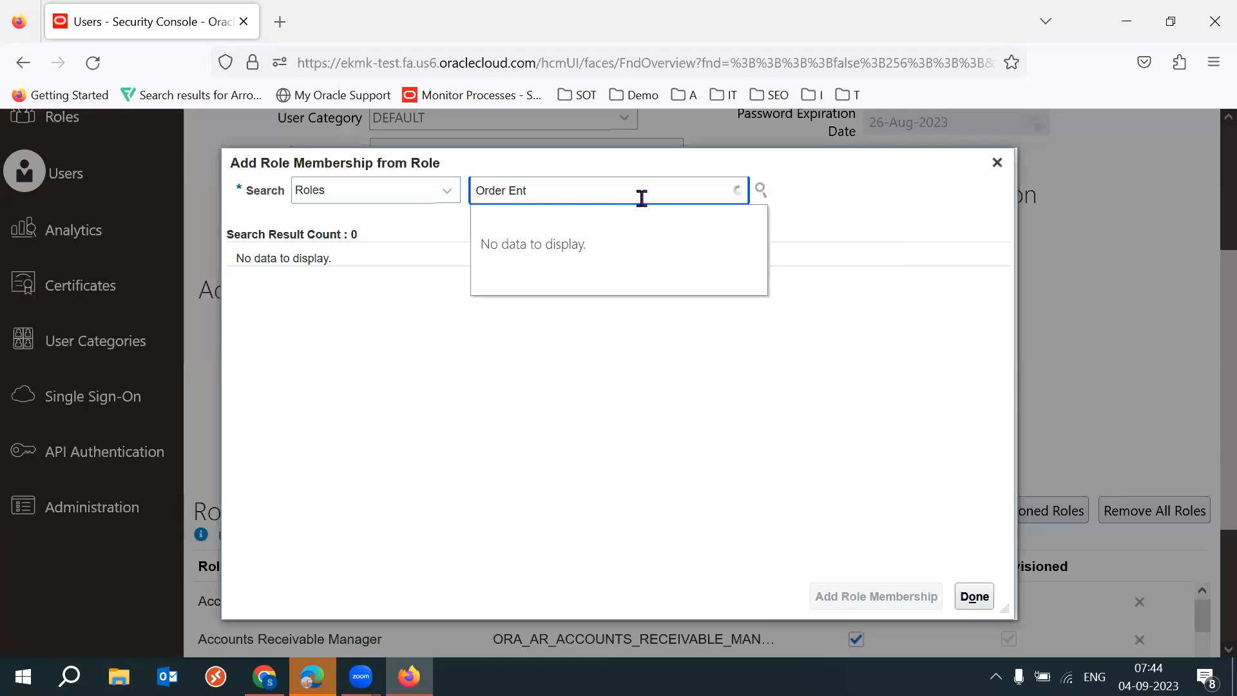
pyautogui.click(619, 229)
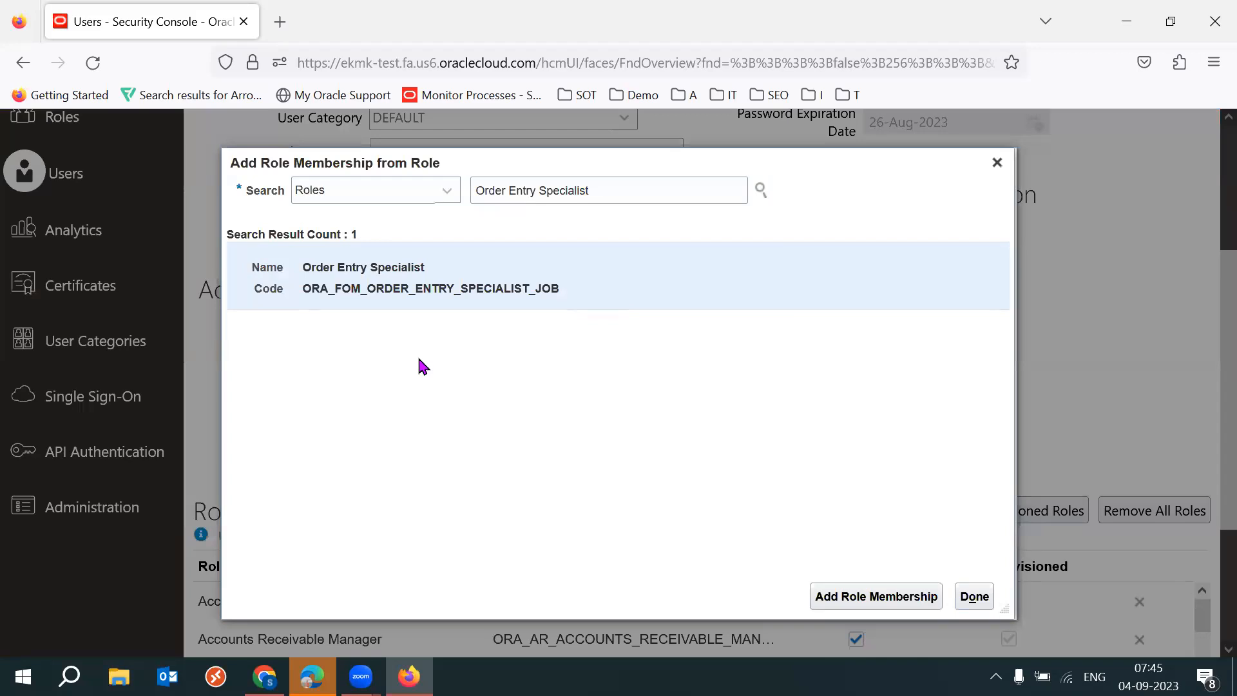
pyautogui.click(820, 604)
# Find the Order Orchestration Error Recovery Manager role and add its membership to the user account
pyautogui.moveTo(508, 191); pyautogui.dragTo(611, 181)
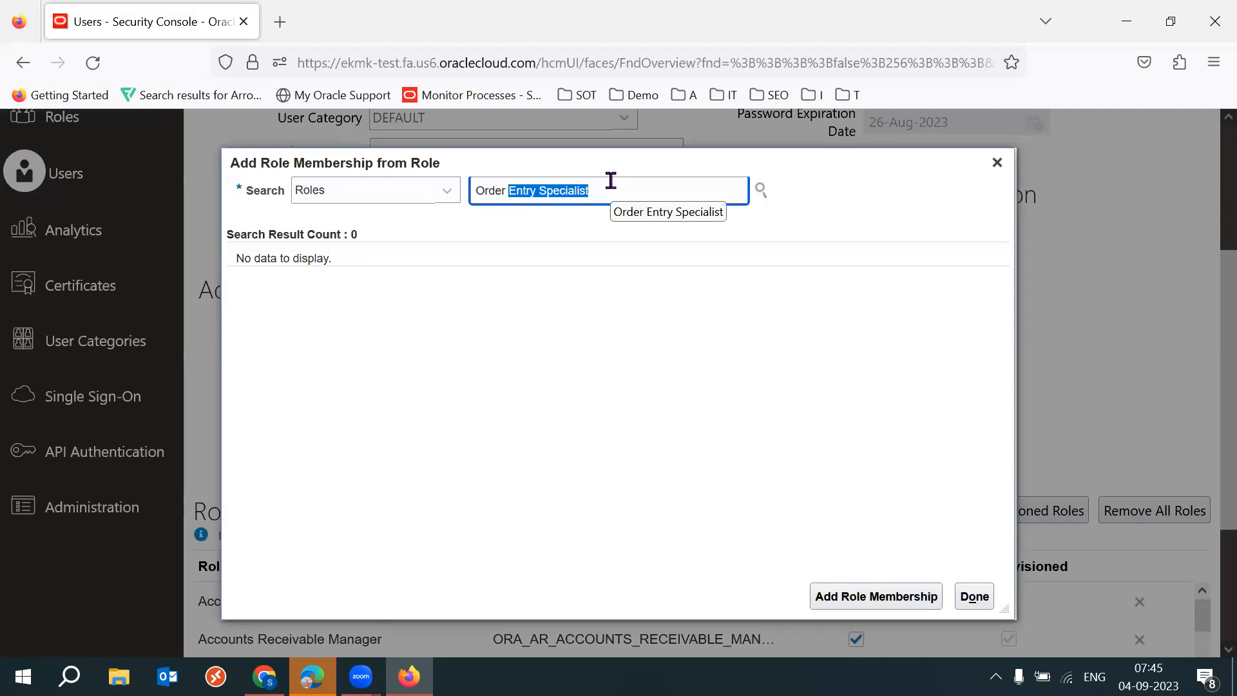
pyautogui.write('Order Orch')
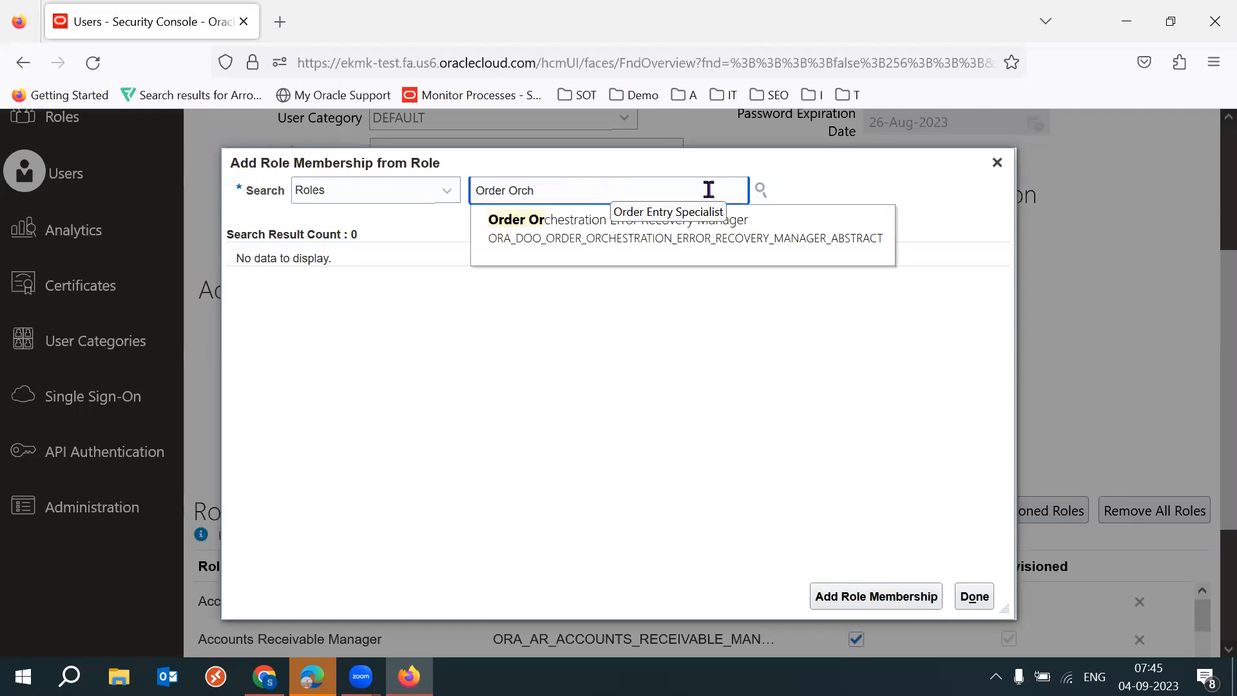
pyautogui.click(625, 218)
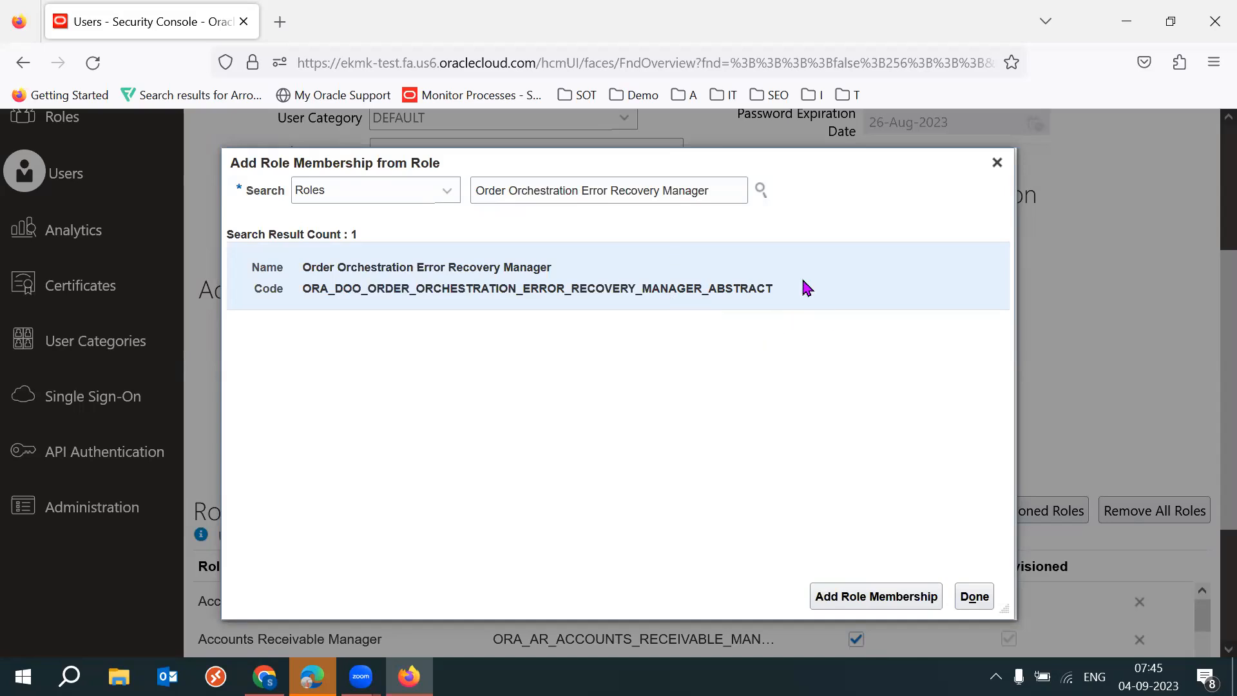
pyautogui.doubleClick(680, 270)
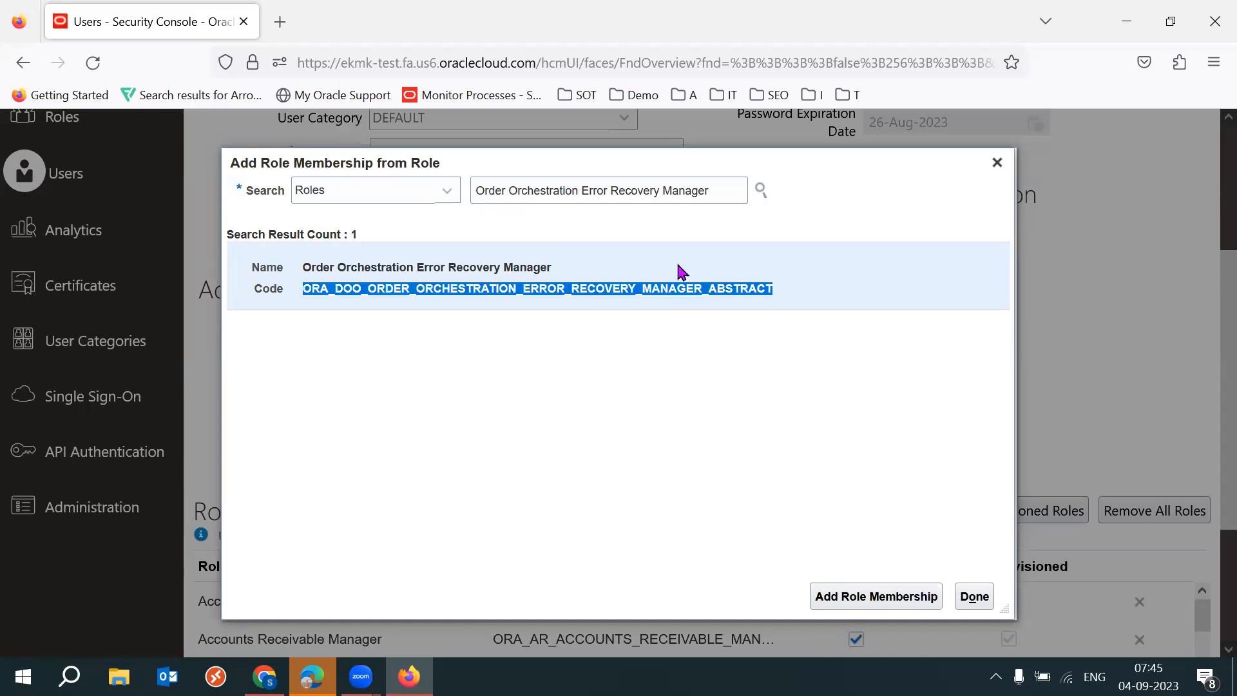
pyautogui.tripleClick(709, 268)
pyautogui.click(708, 263)
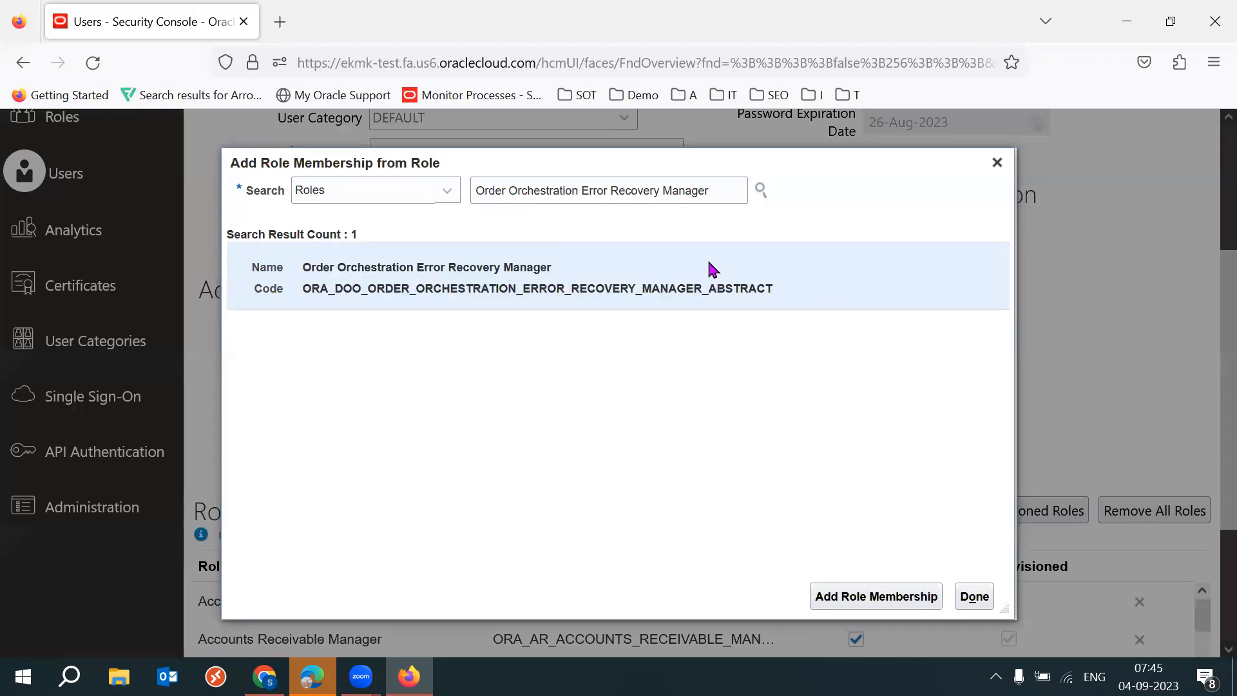
pyautogui.click(843, 599)
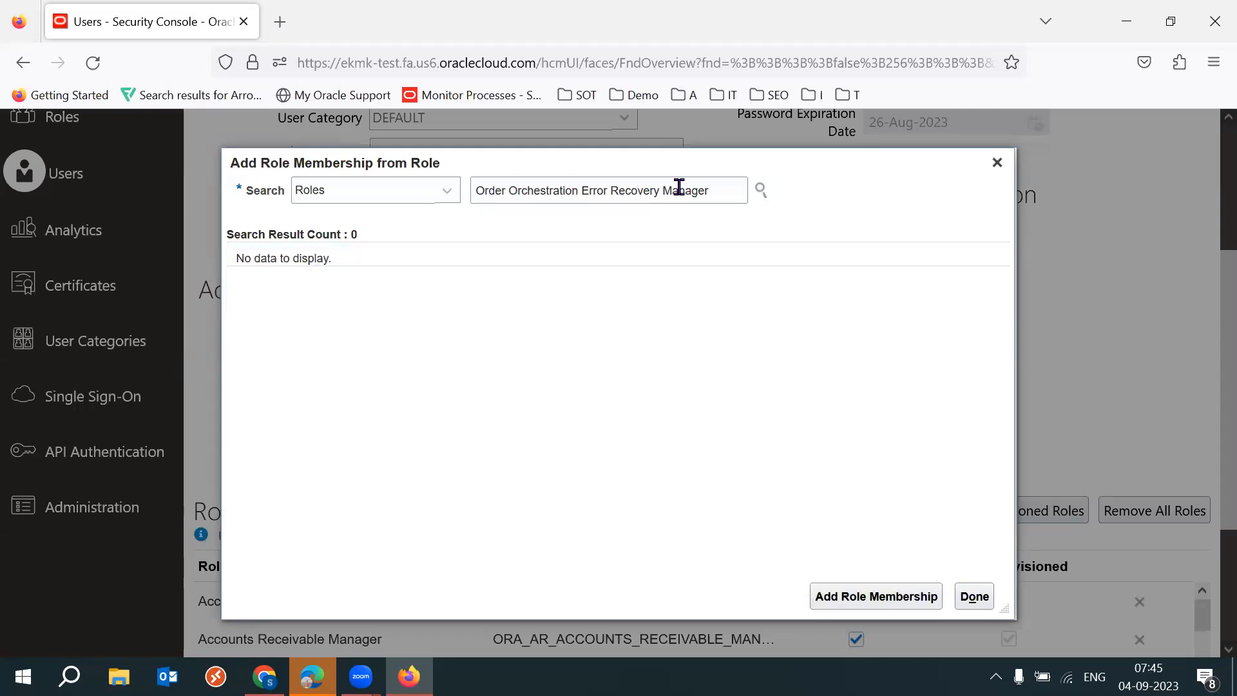
# Find the Order Manager role, add its membership to the user account, and finish adding roles
pyautogui.moveTo(508, 191); pyautogui.dragTo(815, 200)
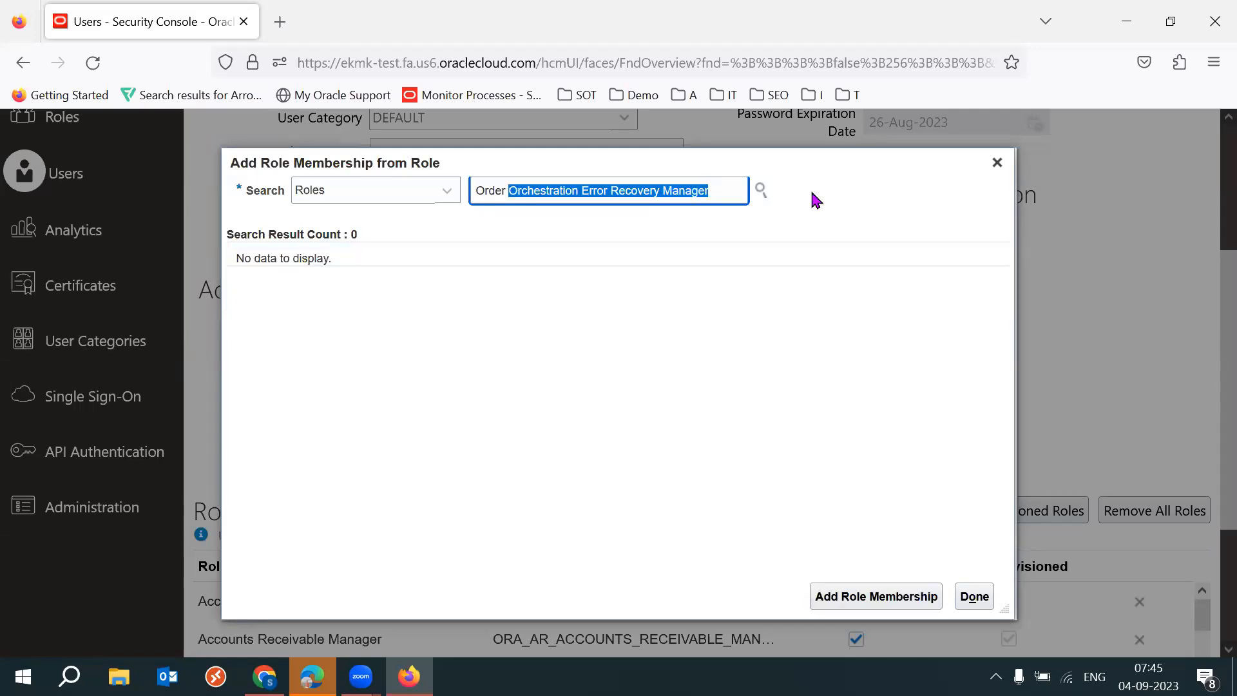
pyautogui.write('Man')
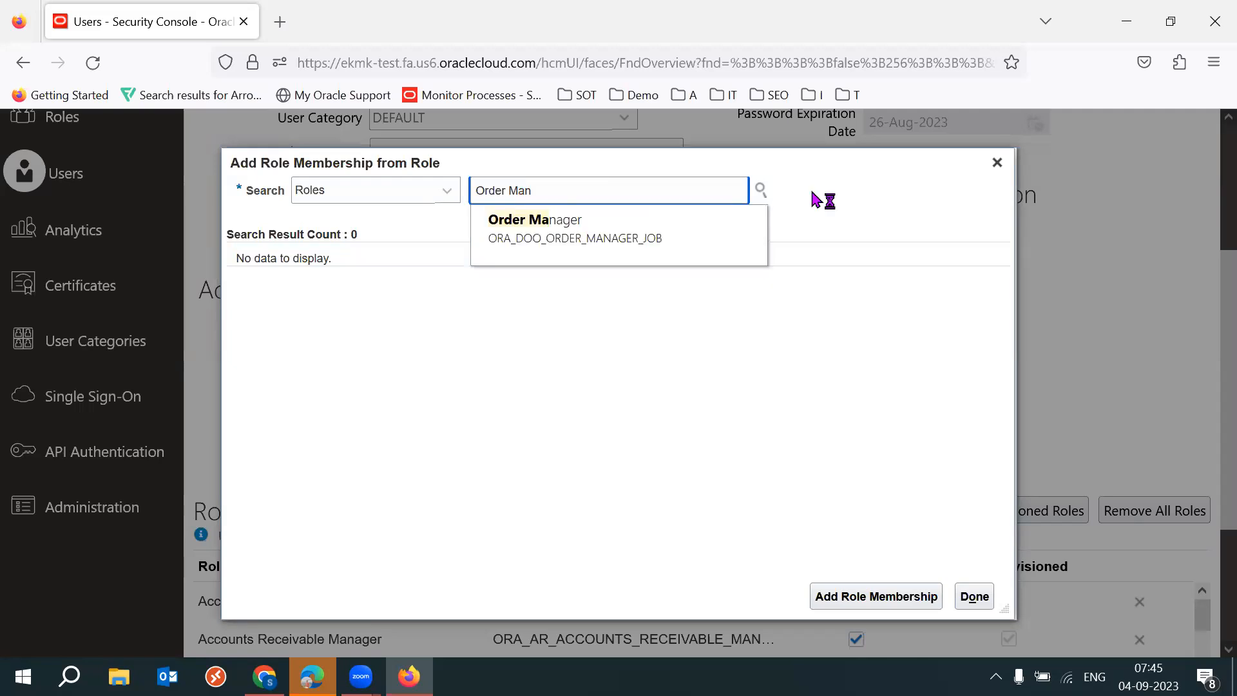
pyautogui.click(648, 227)
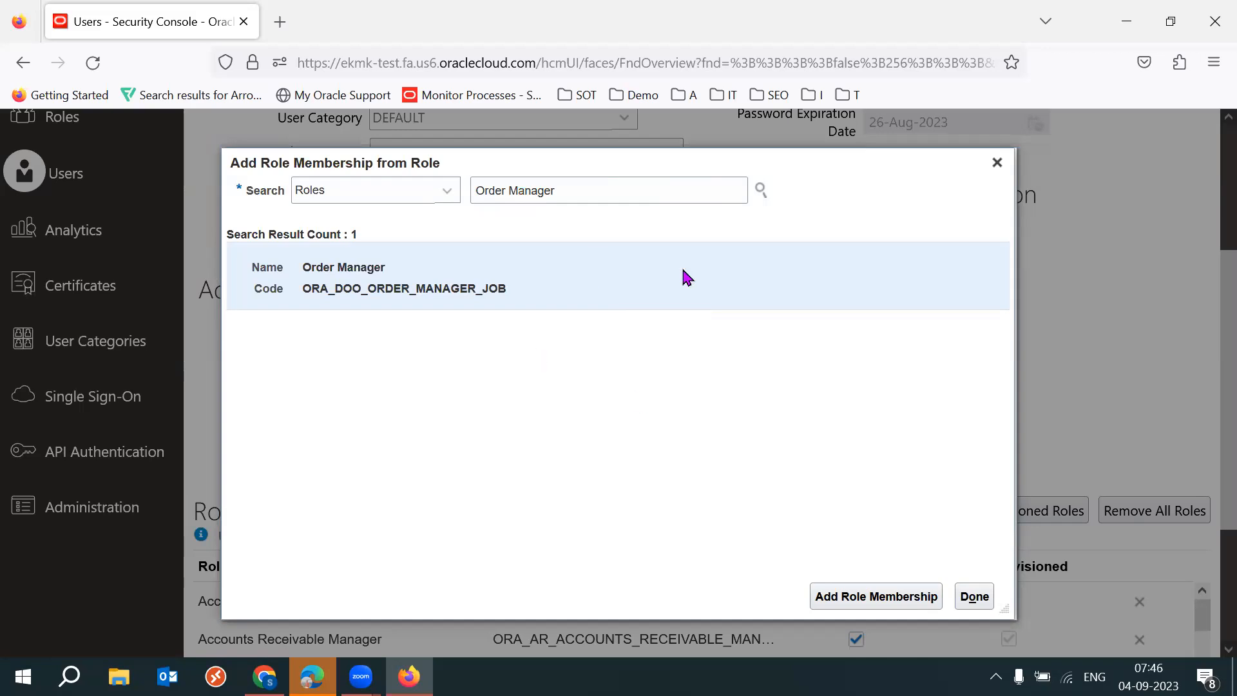
pyautogui.click(839, 596)
pyautogui.click(984, 601)
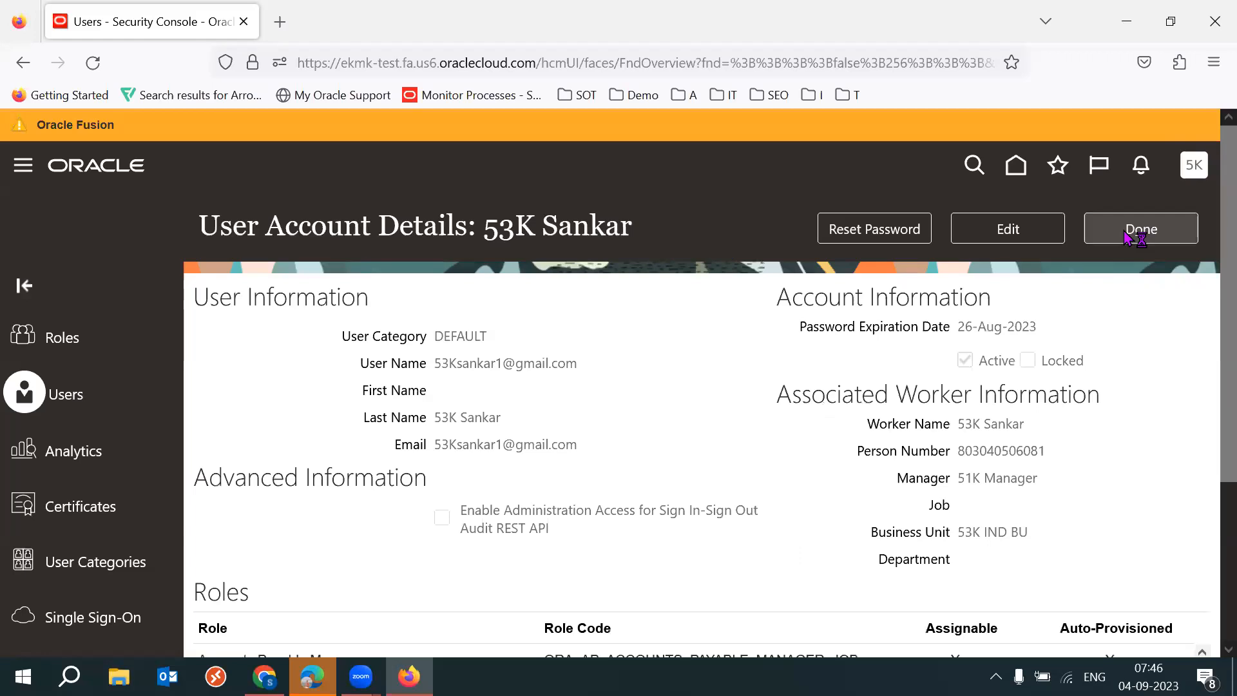
# In Setup and Maintenance, find the Manage Data Access for Users task and start a new data access record
pyautogui.click(1189, 176)
pyautogui.click(895, 458)
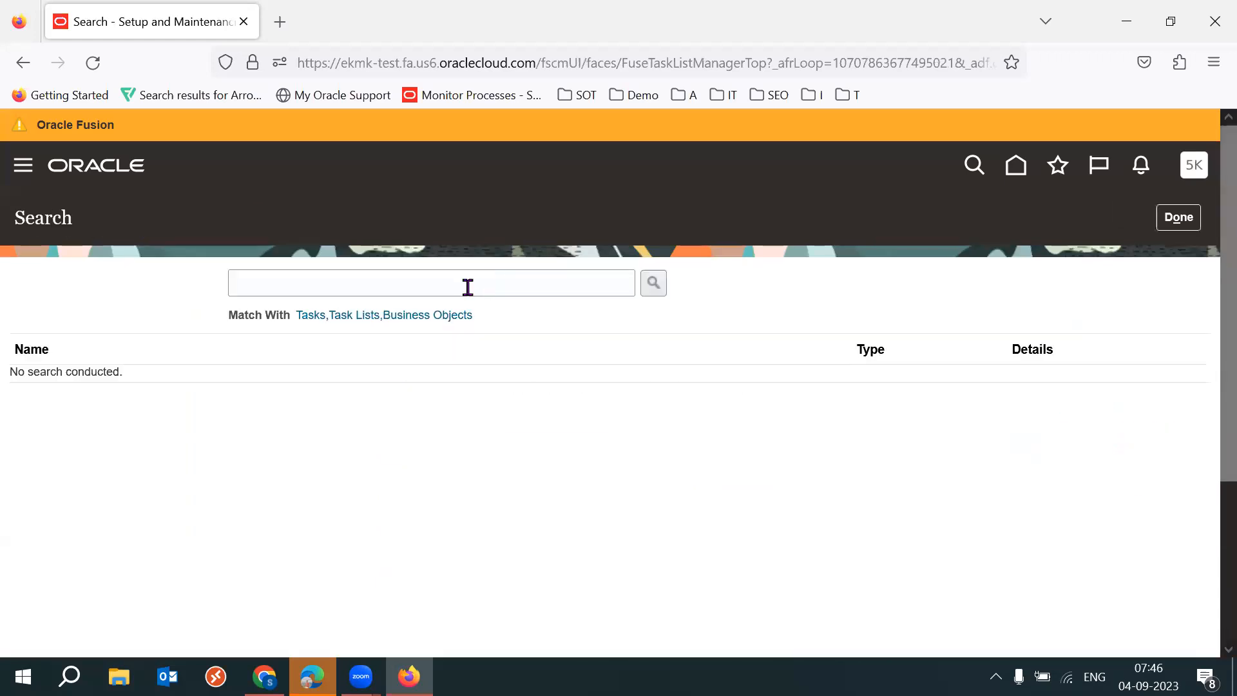
pyautogui.click(468, 287)
pyautogui.write('Manage Dat')
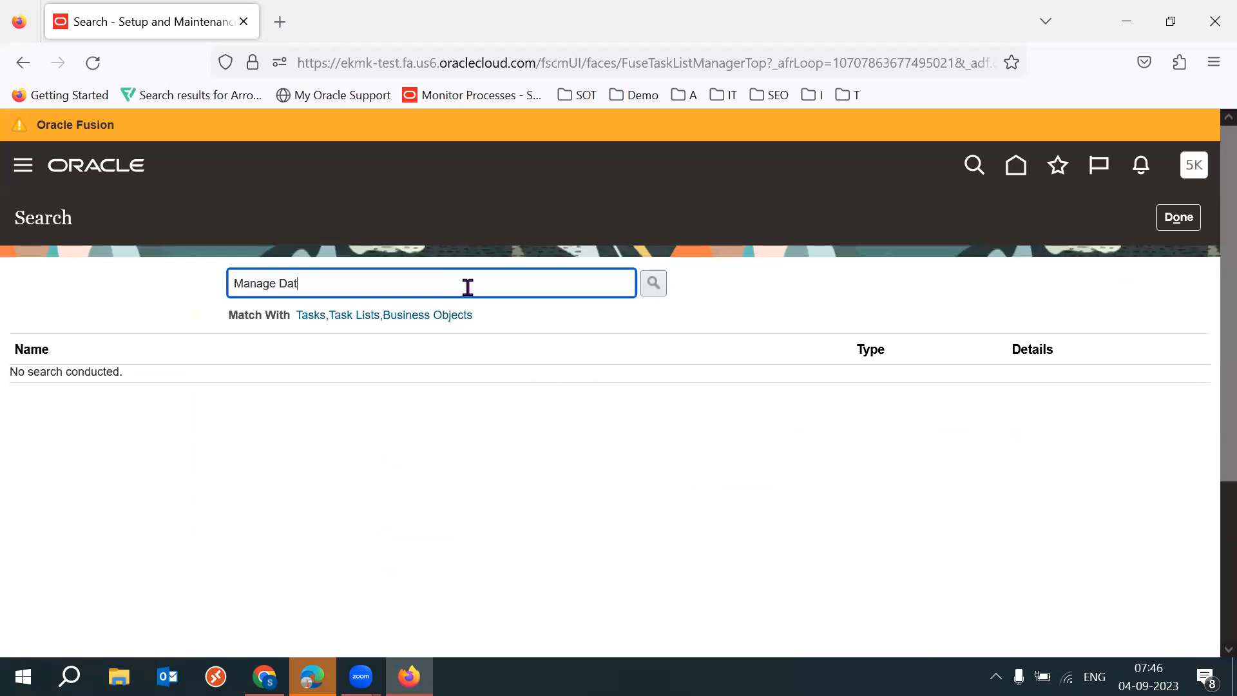
pyautogui.write('a Ax')
pyautogui.press('BackSpace')
pyautogui.write('cc')
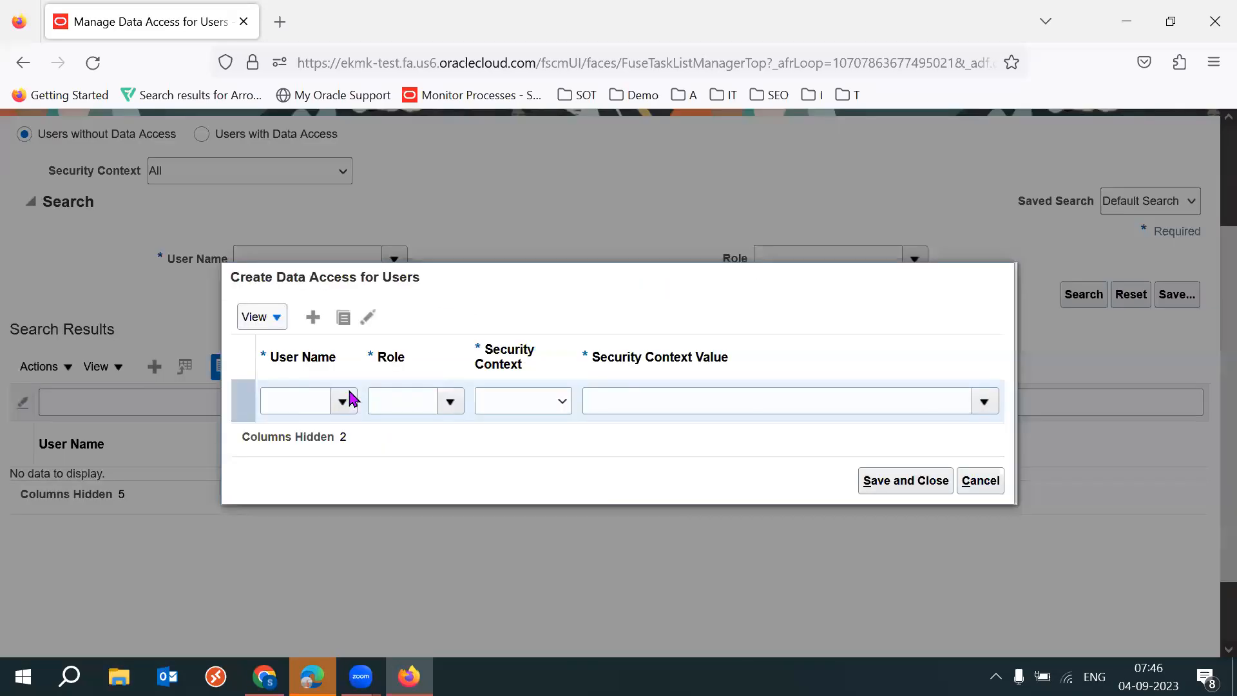
# Set the new data access row's user to the 53K account and its role to Order Entry Specialist
pyautogui.click(394, 508)
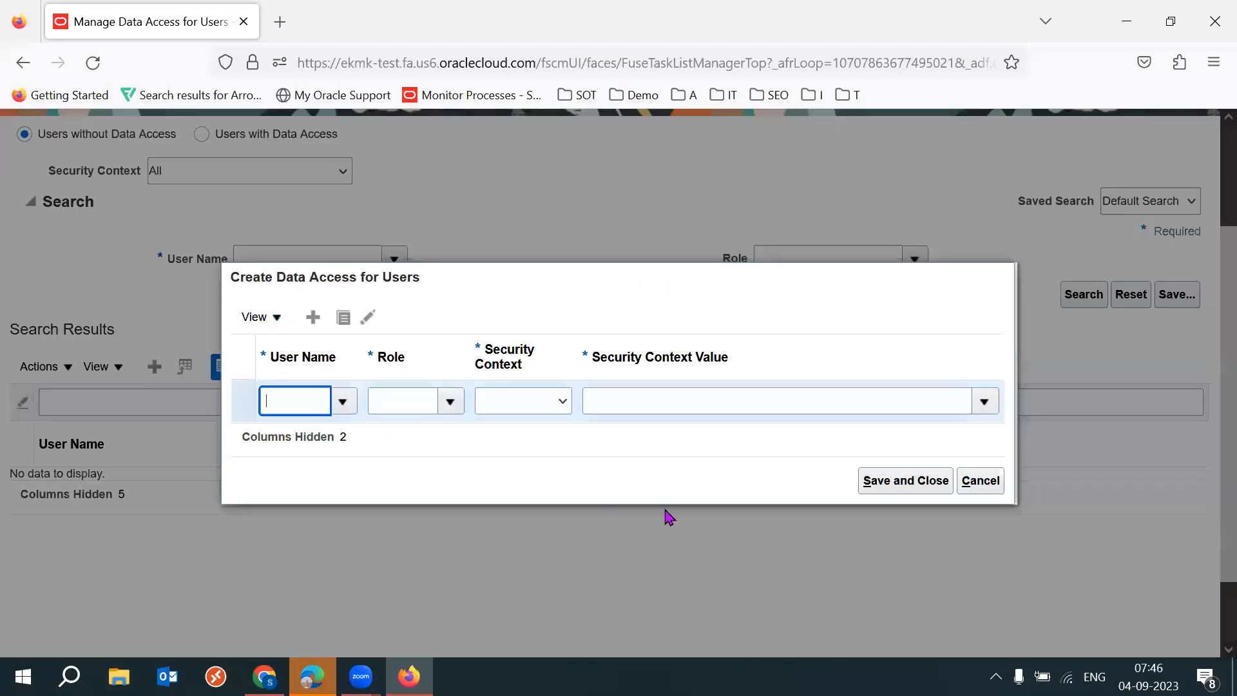
pyautogui.write('53K')
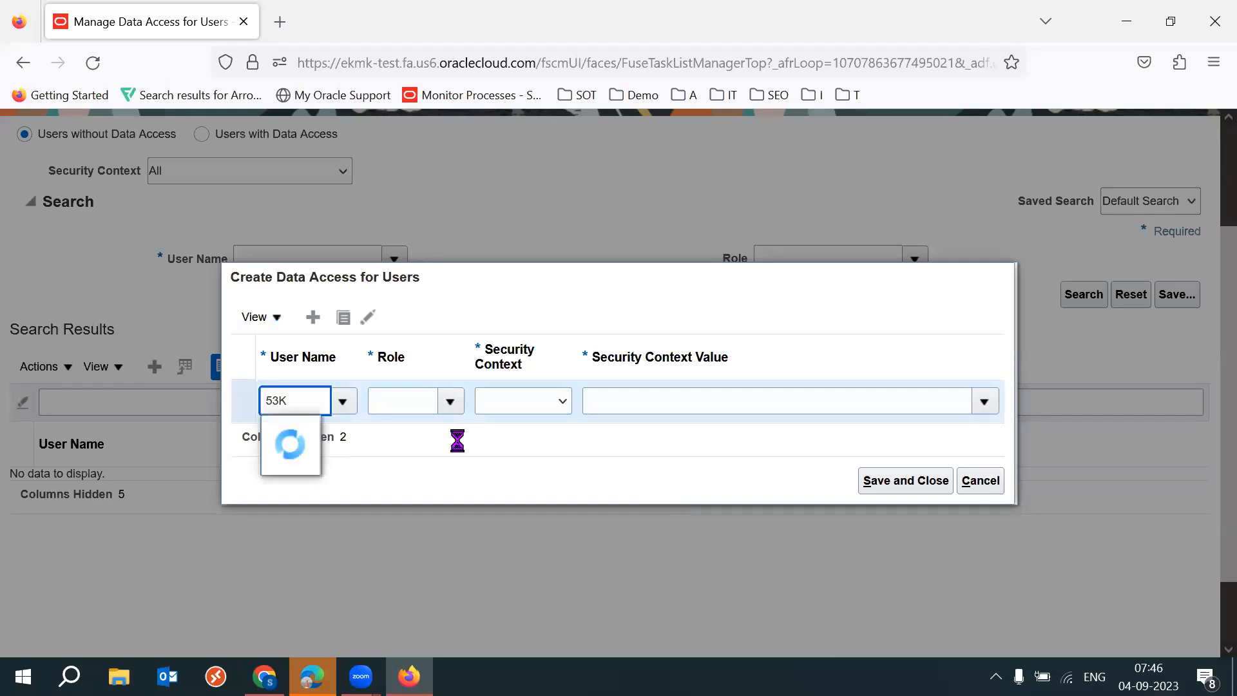
pyautogui.click(398, 401)
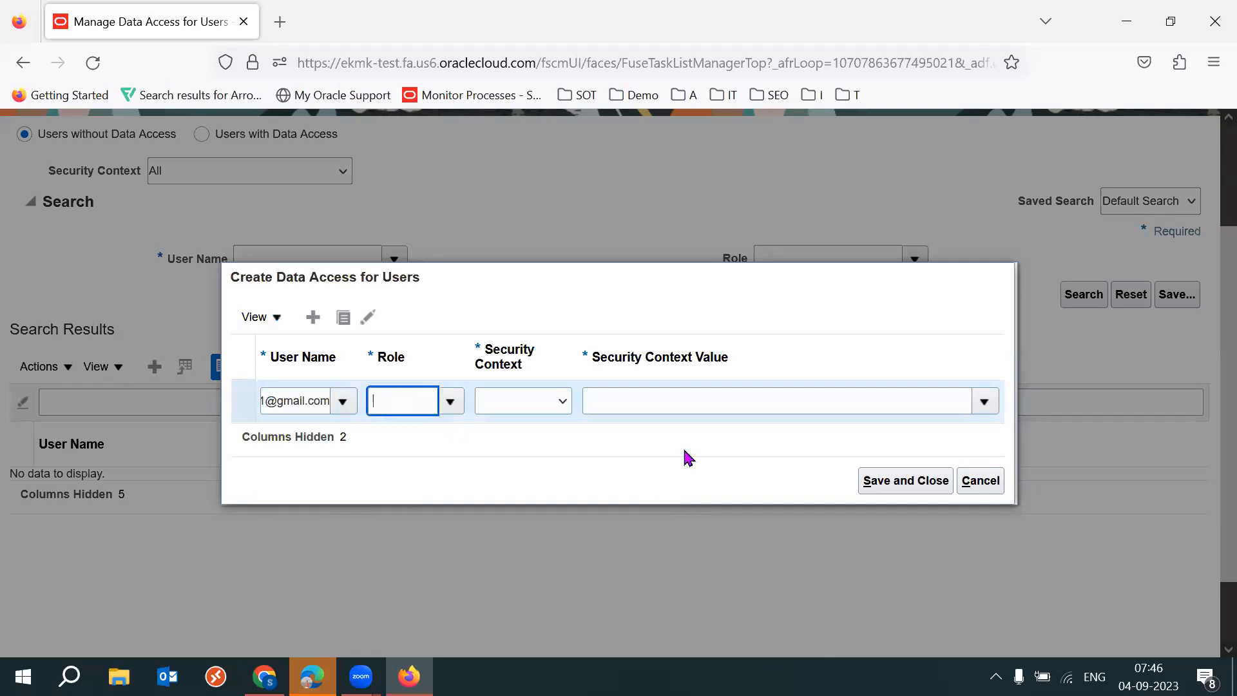
pyautogui.write('Order En')
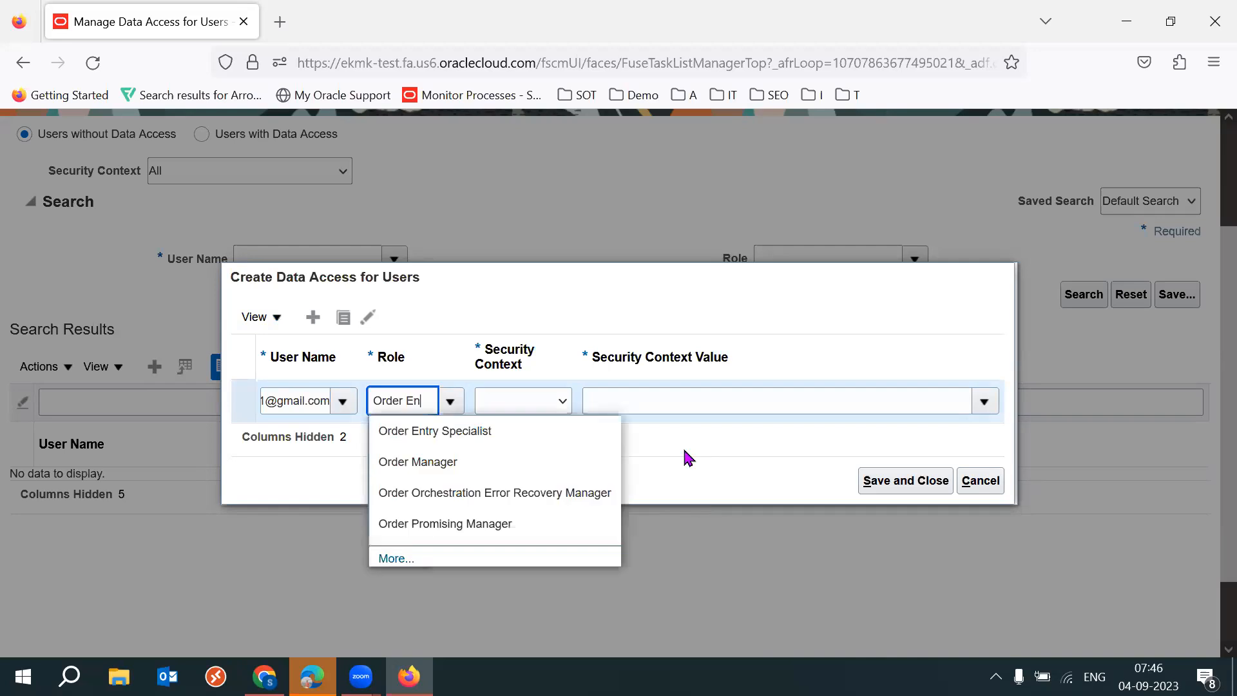
pyautogui.click(520, 431)
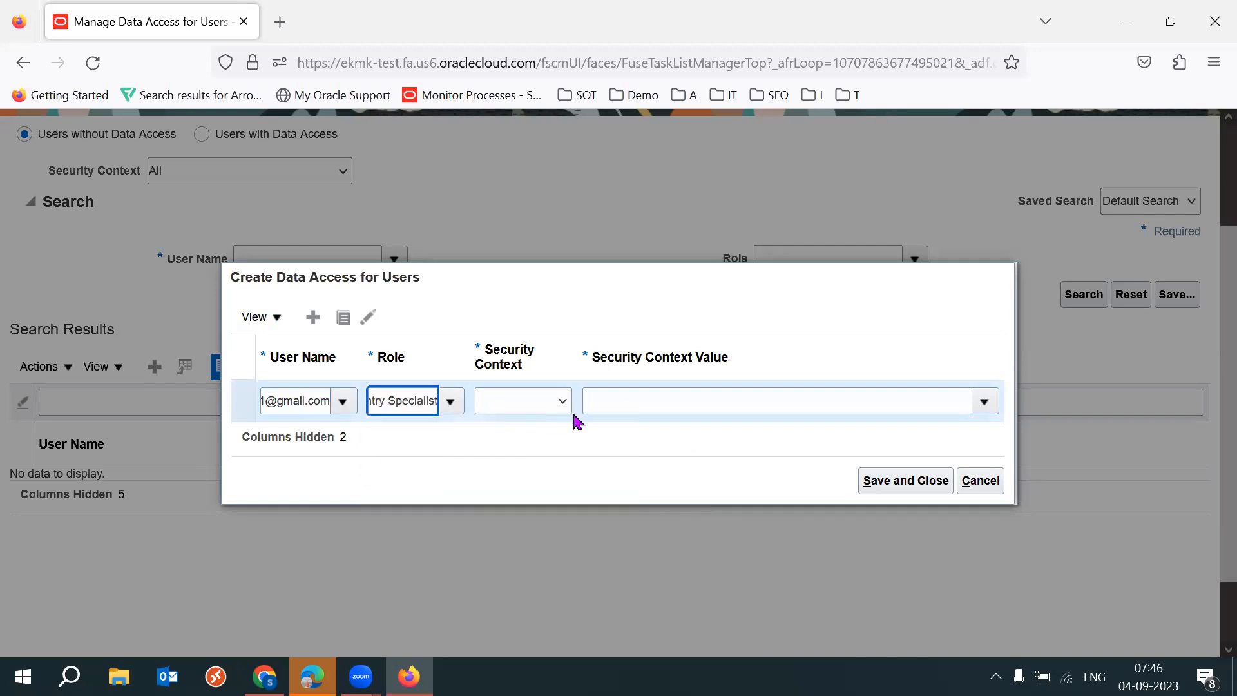
pyautogui.press('Tab')
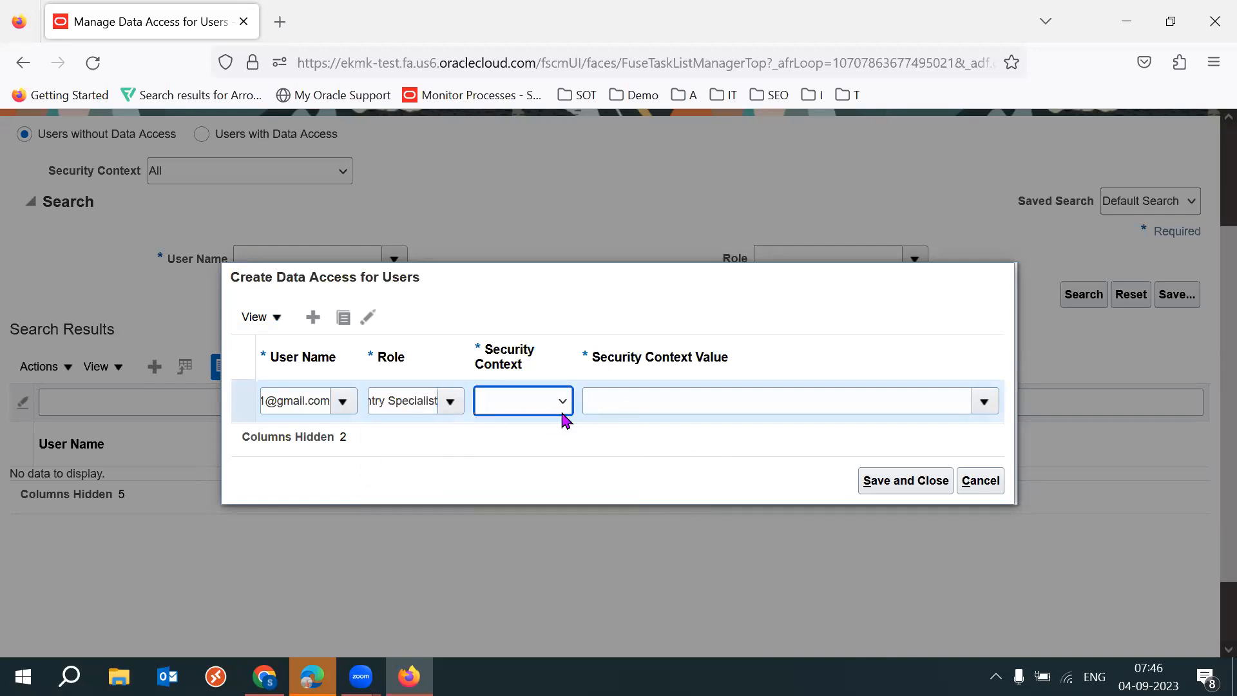
# Set the Order Entry Specialist row's security context to Business unit with the value 53K IND BU
pyautogui.click(530, 410)
pyautogui.press('Down')
pyautogui.press('Return')
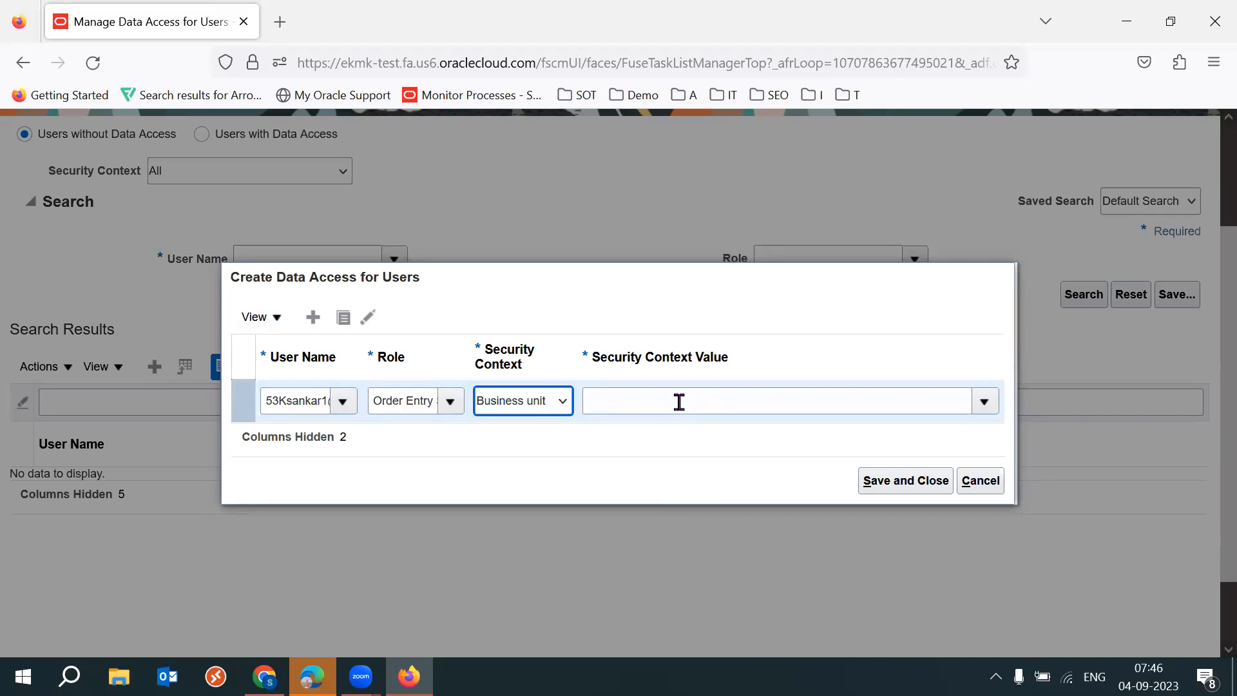
pyautogui.press('Tab')
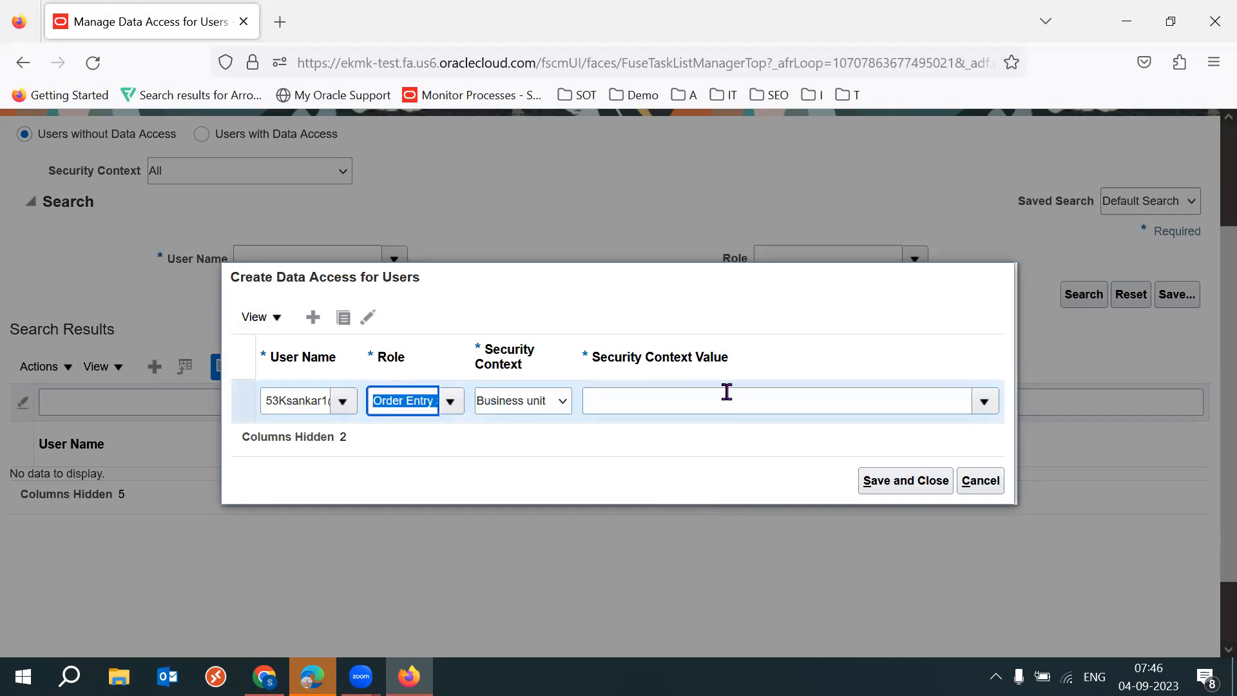
pyautogui.click(685, 399)
pyautogui.write('53')
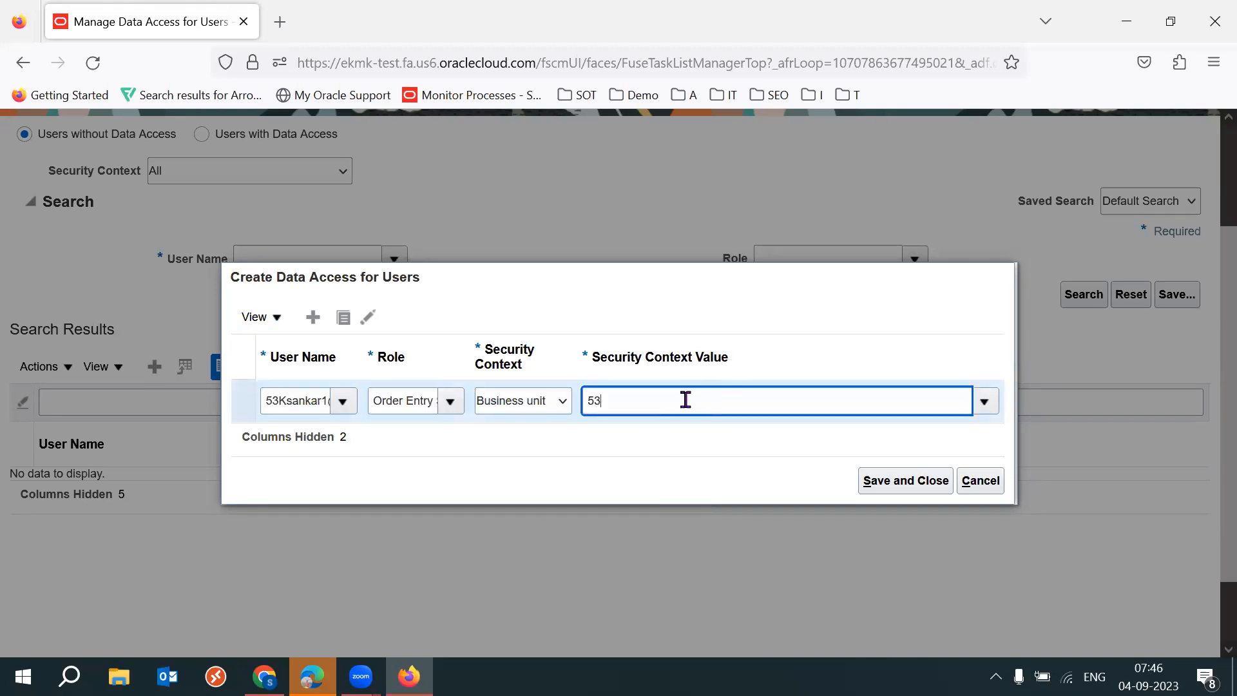
pyautogui.write('K')
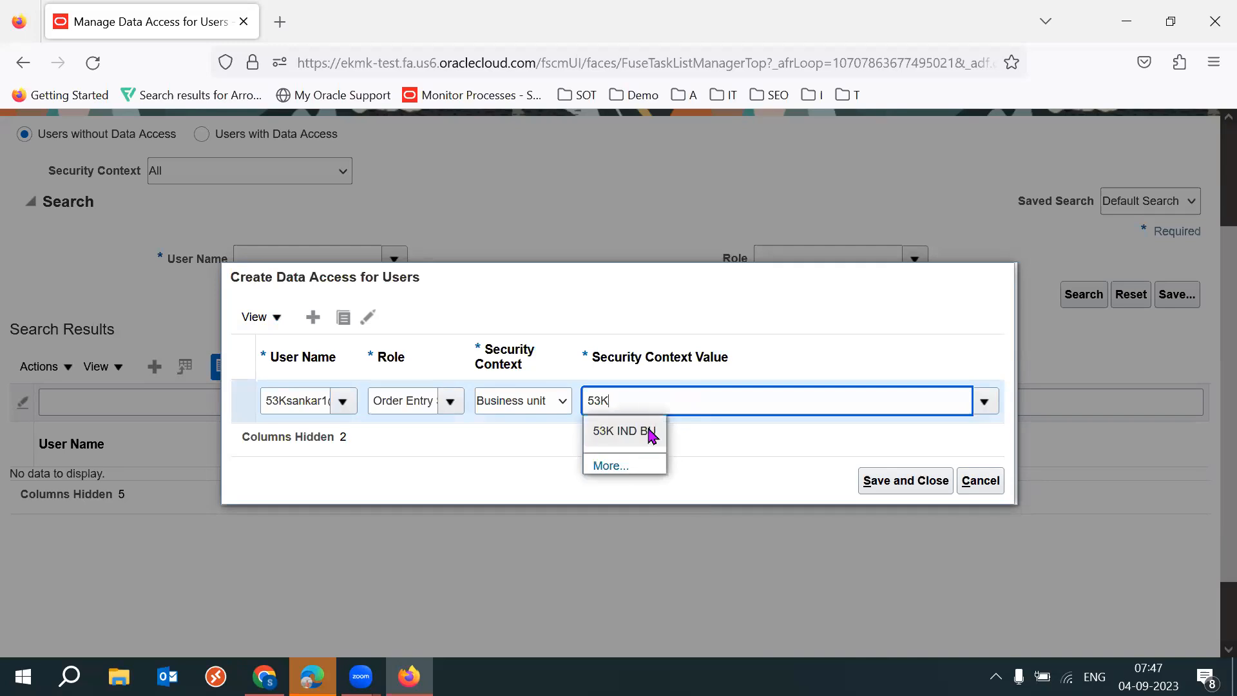
pyautogui.press('Return')
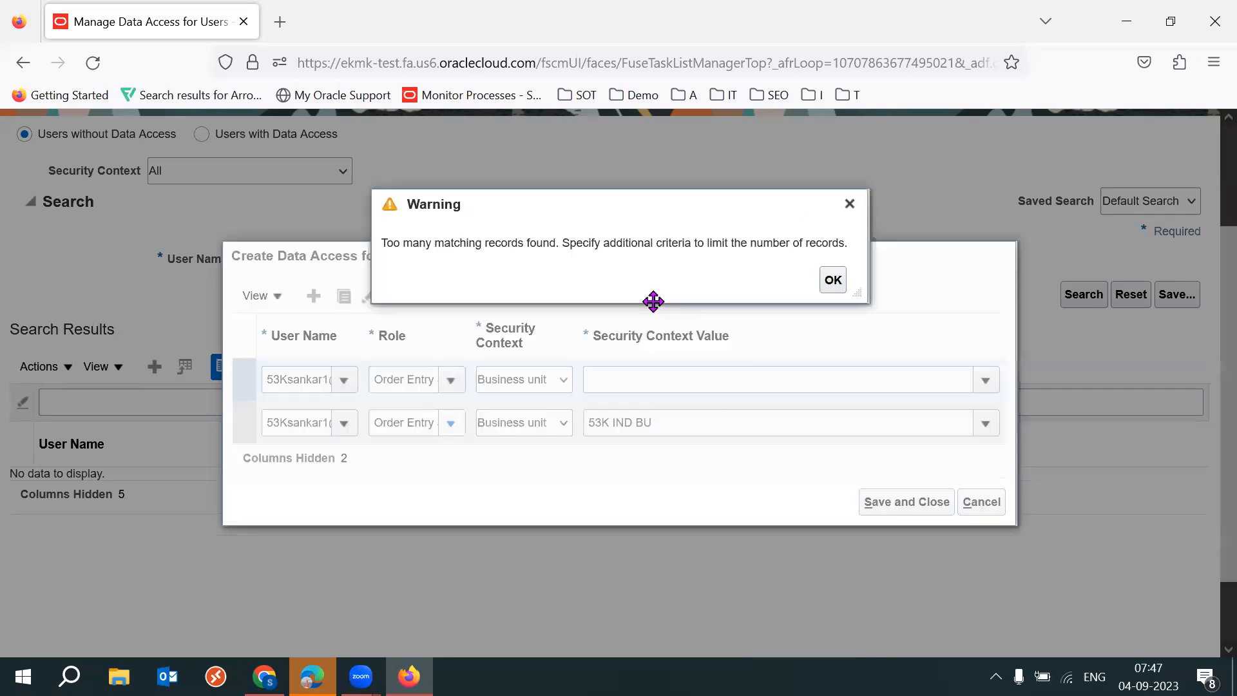
# Complete a second data access row with the Order Orchestration Error Recovery Manager role and business unit 53K IND BU
pyautogui.click(848, 202)
pyautogui.click(408, 381)
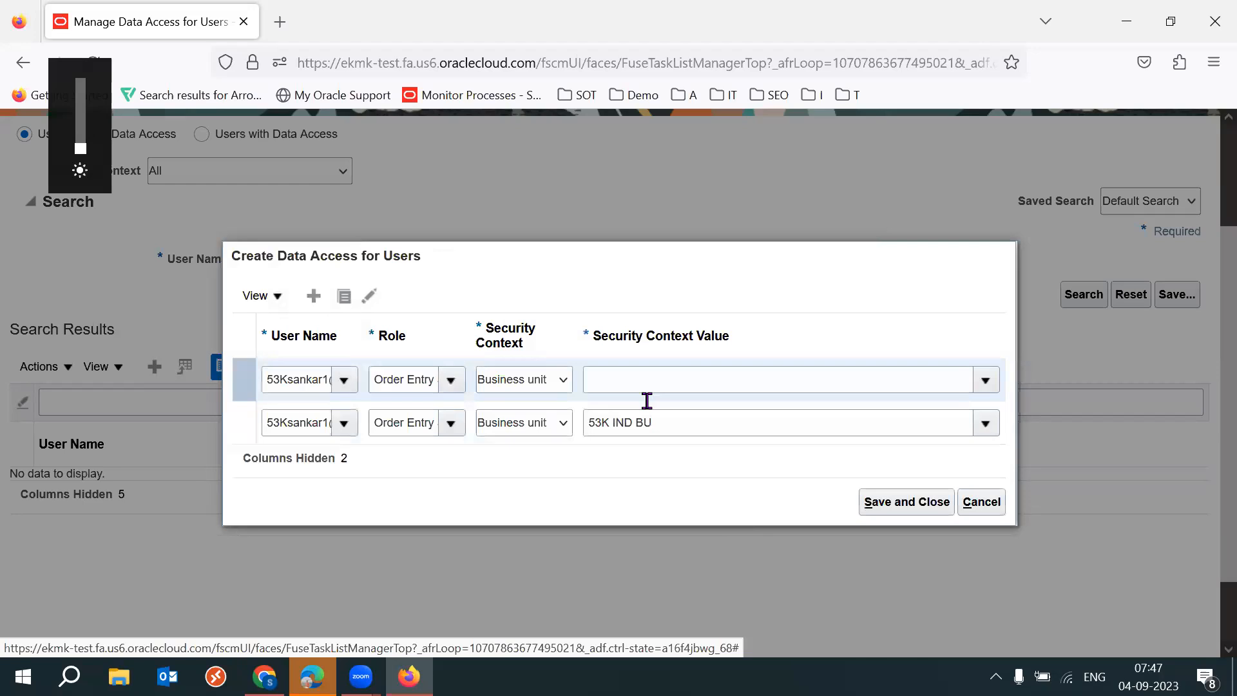
pyautogui.write('Order')
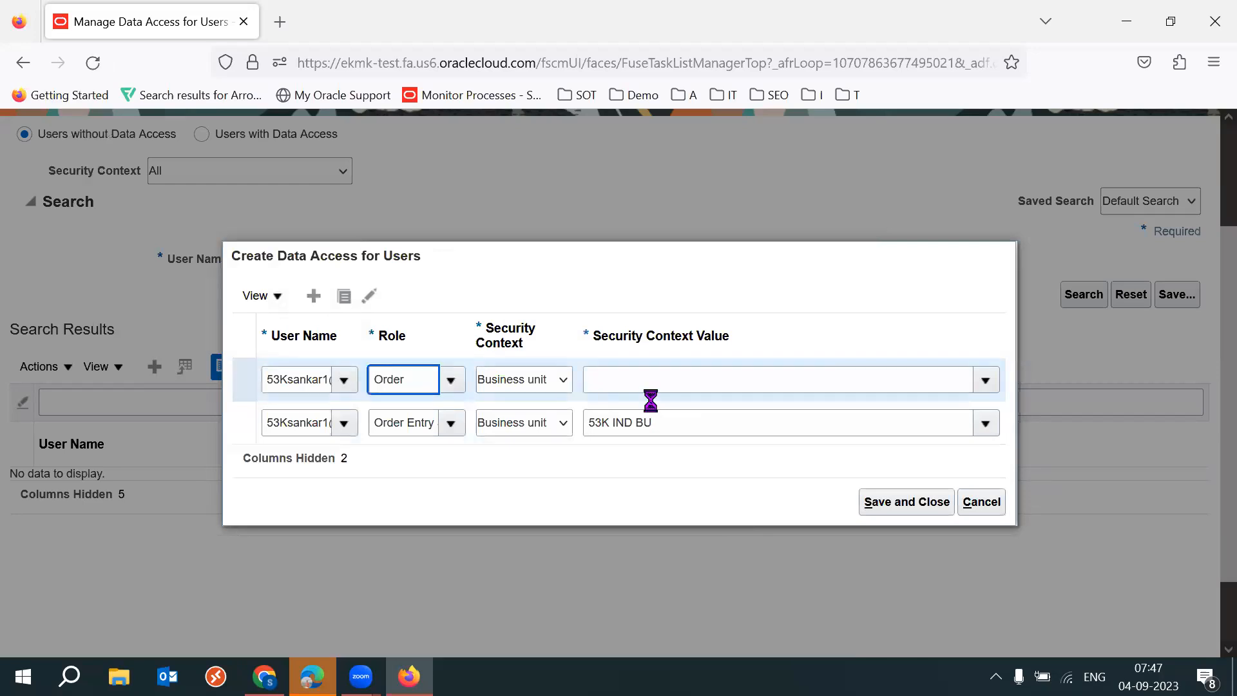
pyautogui.click(529, 472)
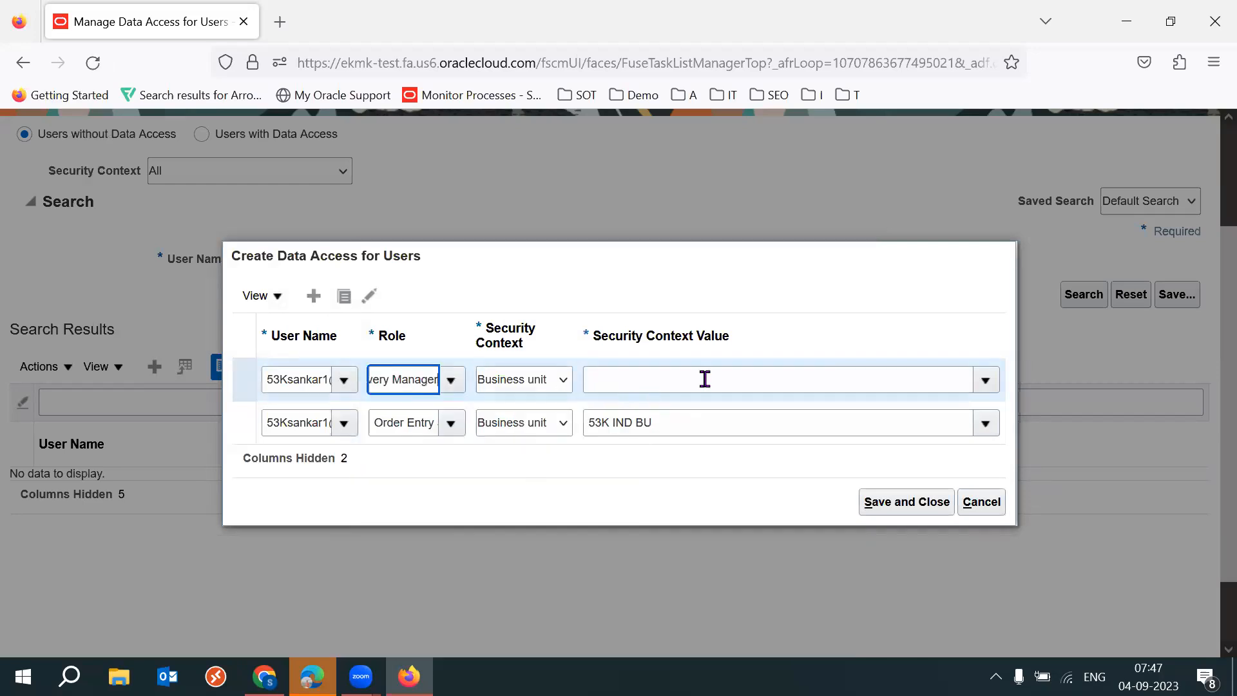
pyautogui.click(757, 379)
pyautogui.write('53K')
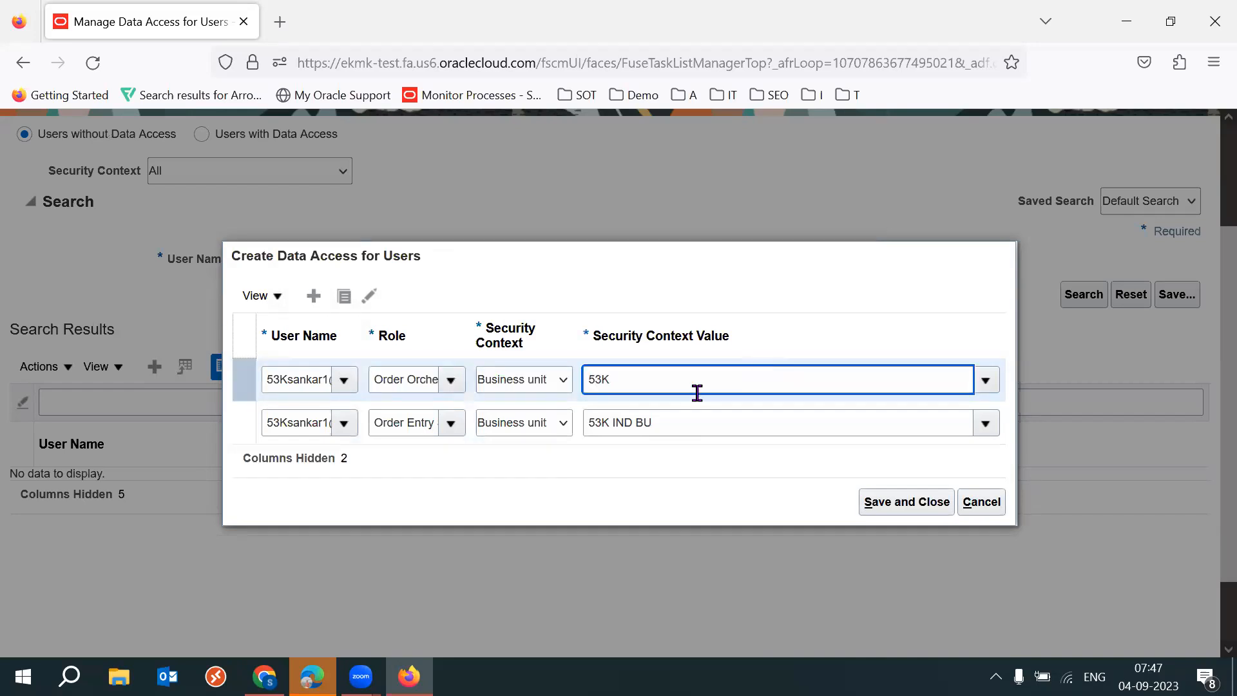
pyautogui.click(663, 401)
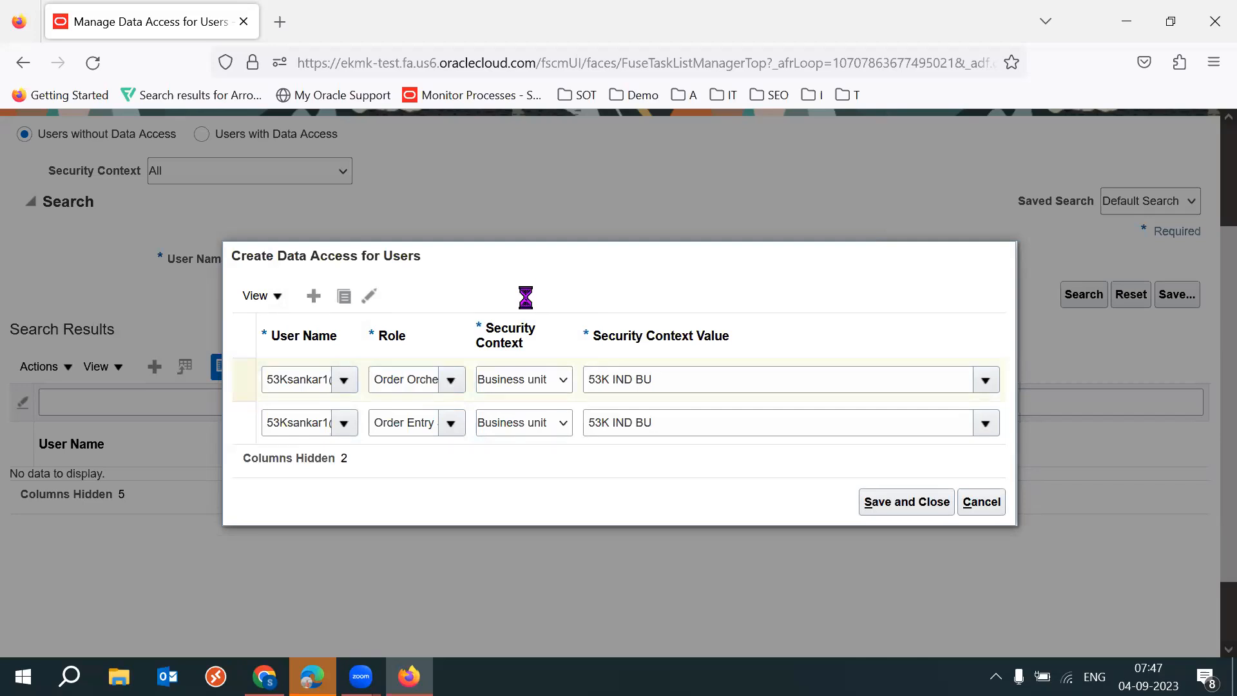
# Add a third data access row for the Order Manager role with business unit 53K IND BU, and save the data access records
pyautogui.click(833, 281)
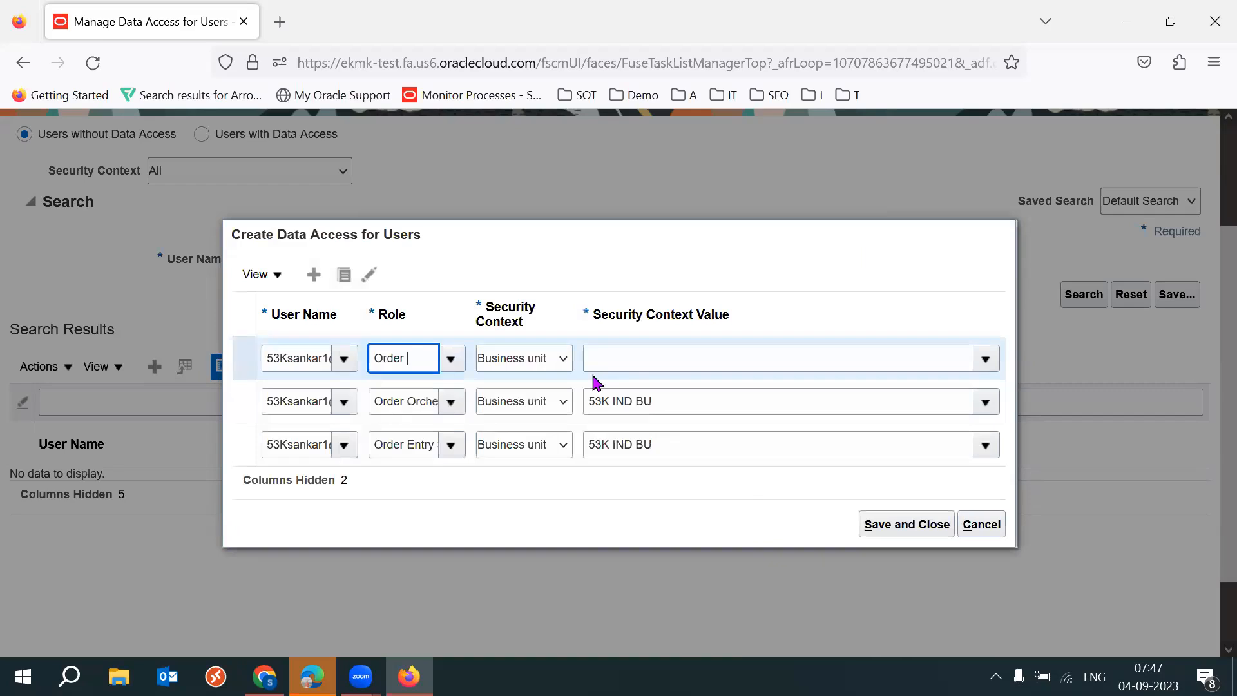
pyautogui.write('A')
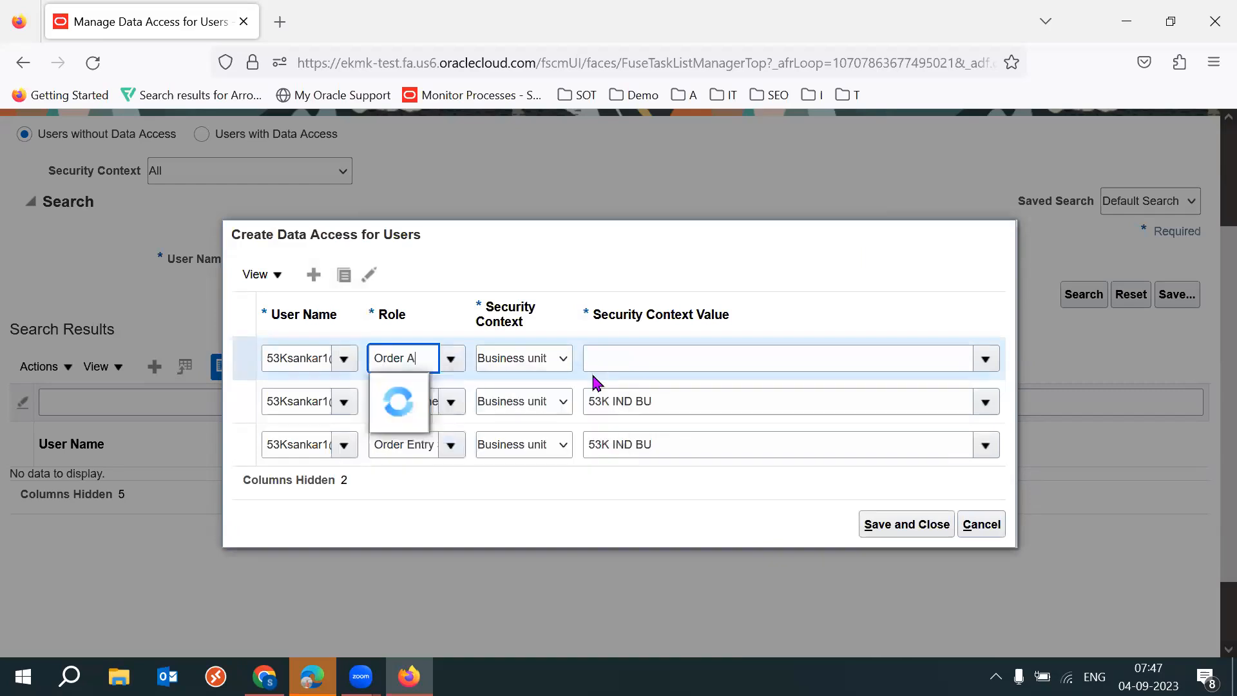
pyautogui.press('BackSpace')
pyautogui.write('M')
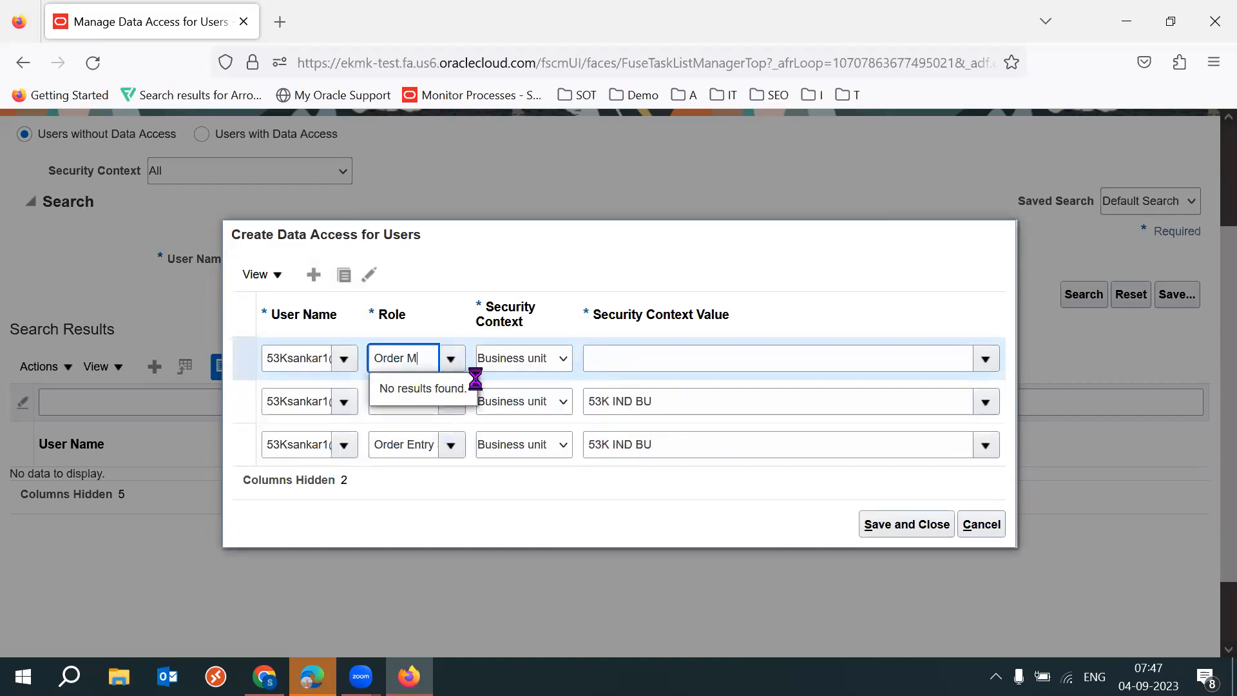
pyautogui.press('Tab')
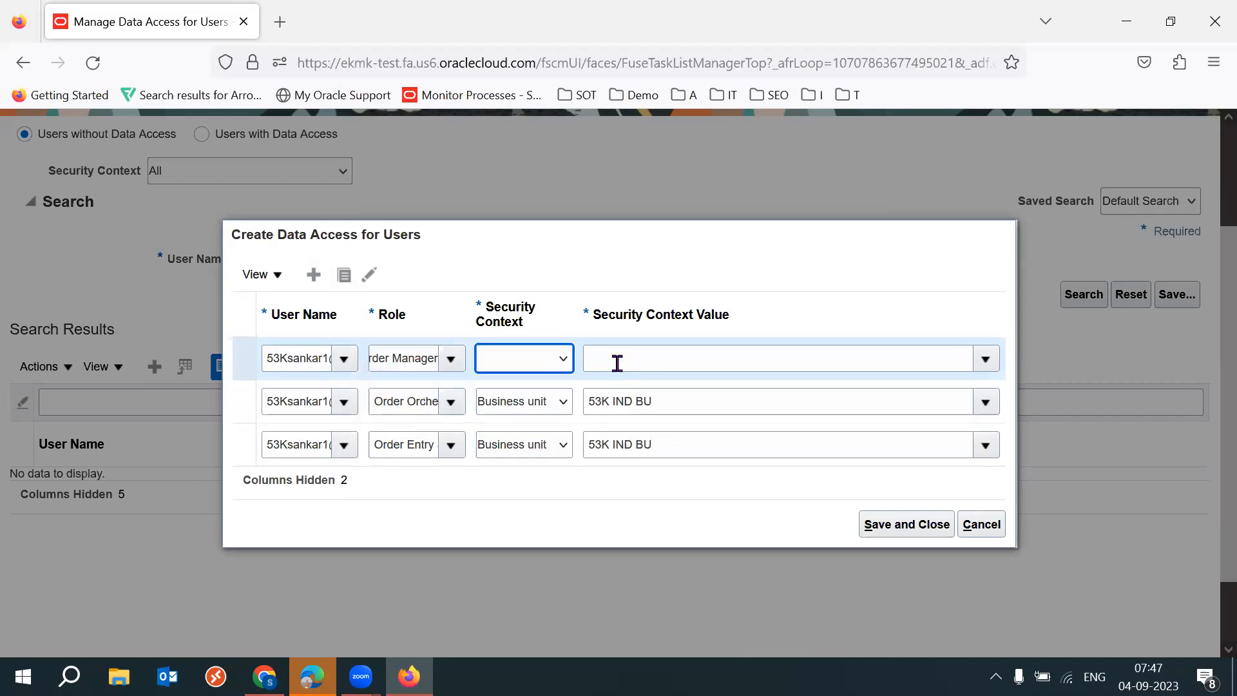
pyautogui.click(617, 362)
pyautogui.write('53')
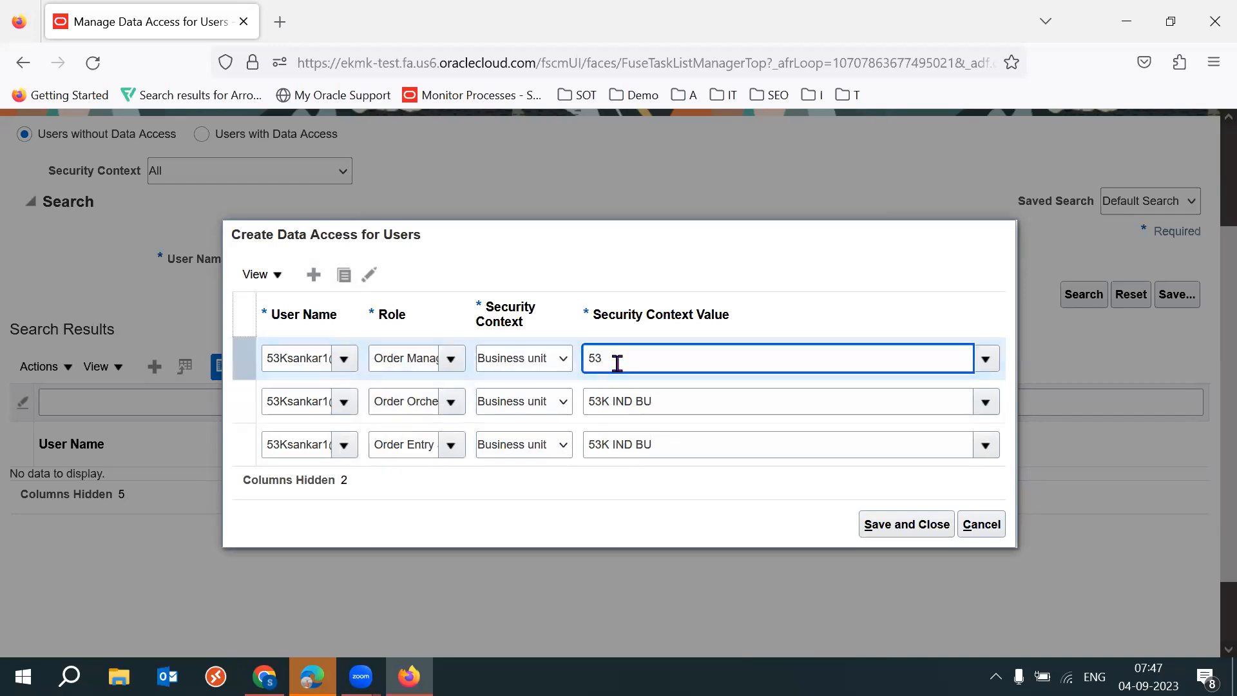
pyautogui.write('K IND BU')
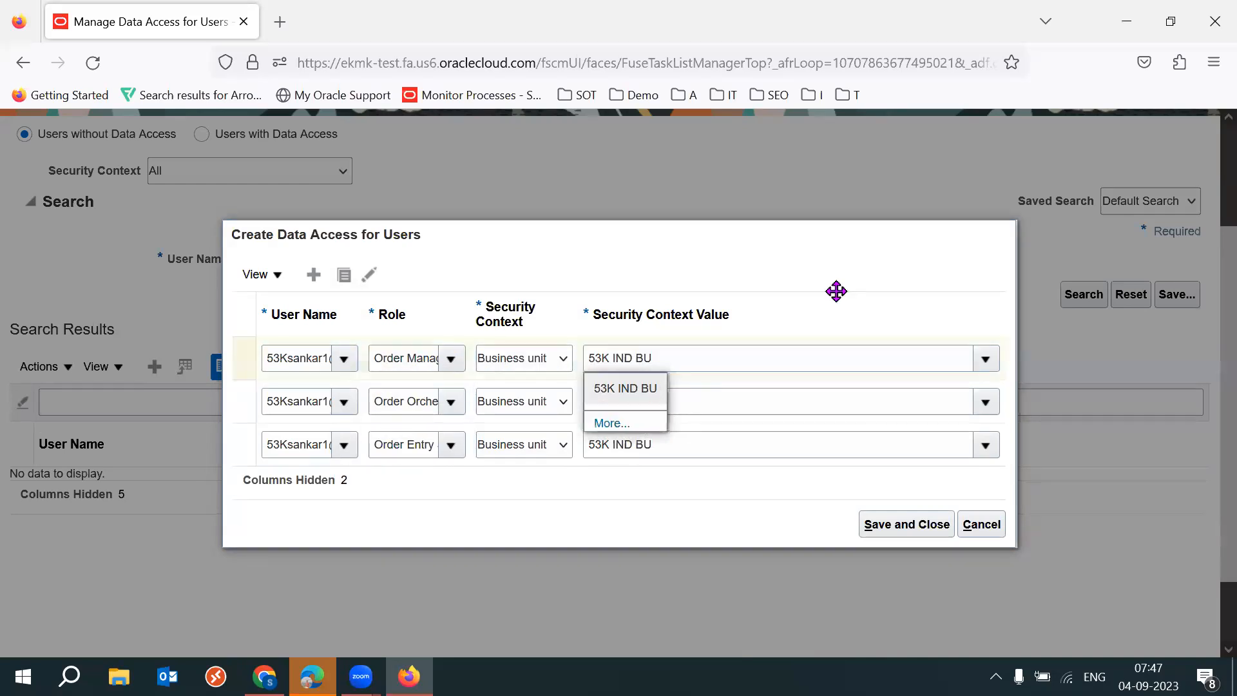
pyautogui.click(906, 523)
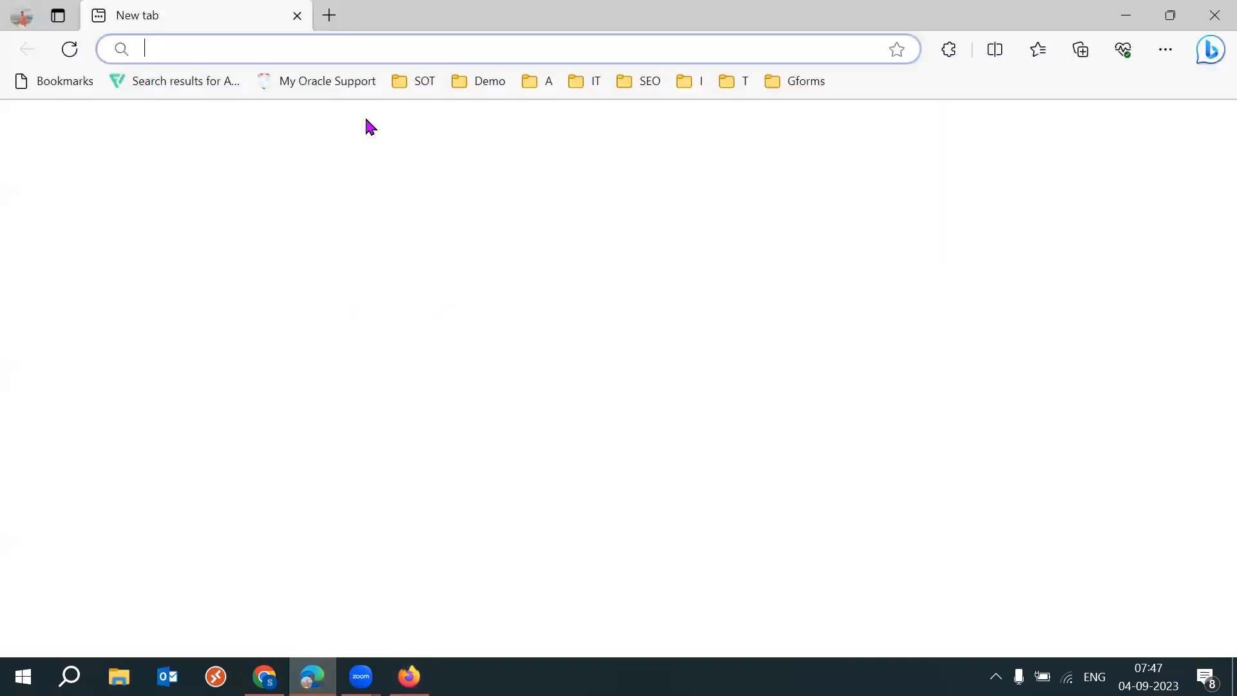
# Switch to Edge, open the Oracle Applications Cloud sign-in page and sign in as the 53K user
pyautogui.write('e')
pyautogui.press('Return')
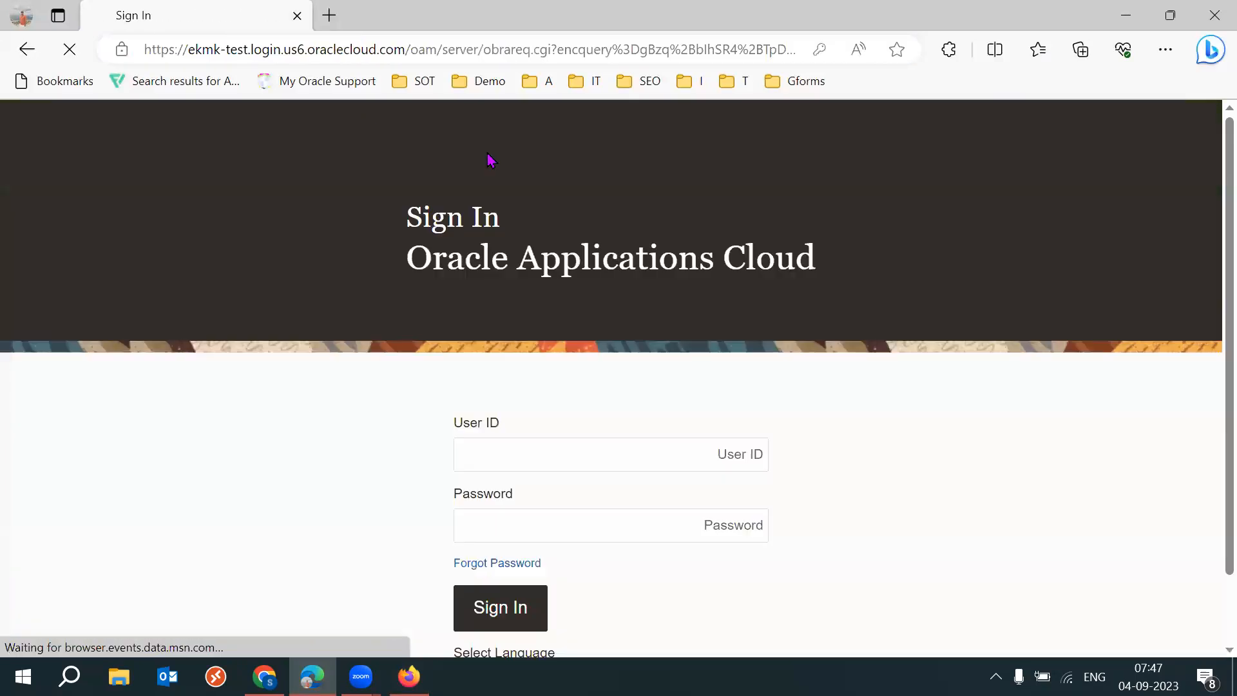
pyautogui.click(521, 467)
pyautogui.press('Return')
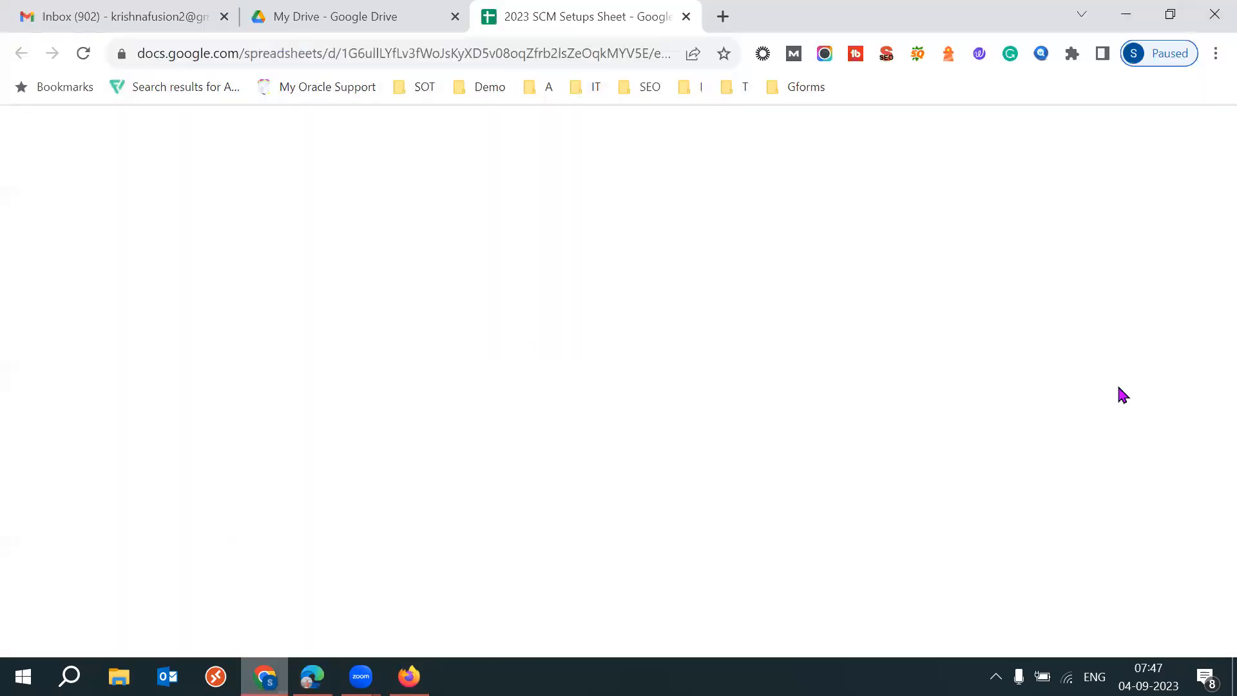
# Browse the sheets of the 2023 SCM Setups Sheet in Chrome as far as OM, and return to the Oracle Fusion home page in Edge
pyautogui.click(1168, 328)
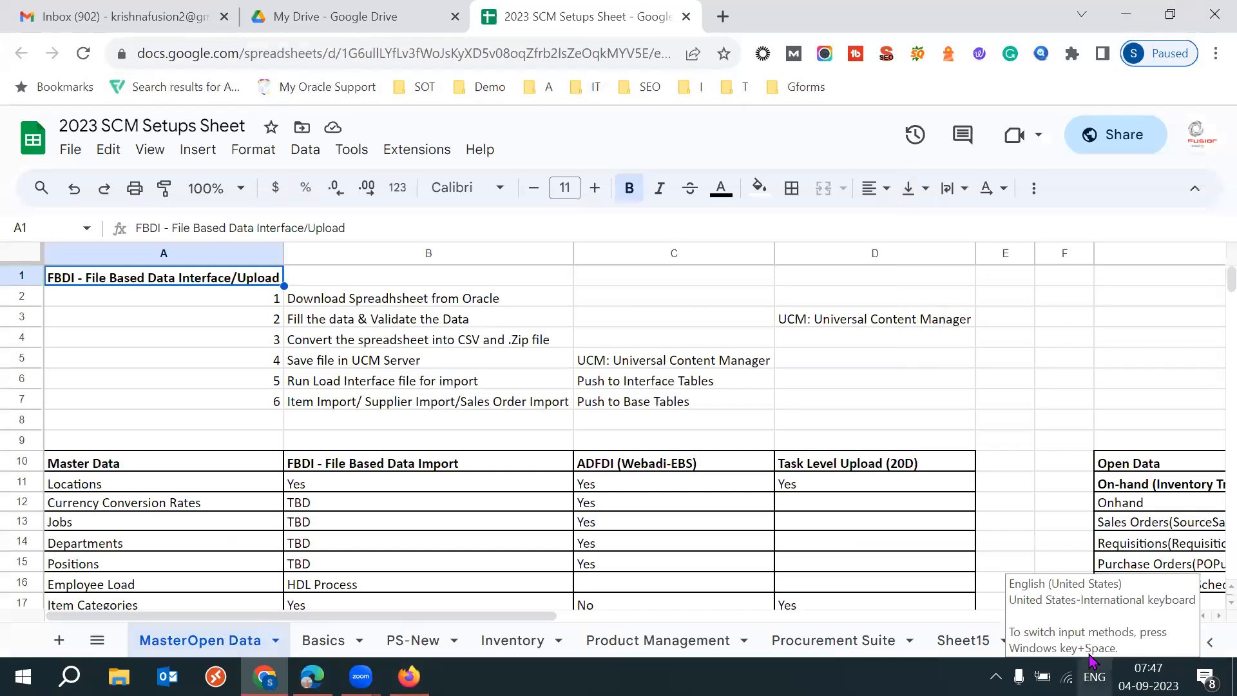
pyautogui.hscroll(5, 1031, 642)
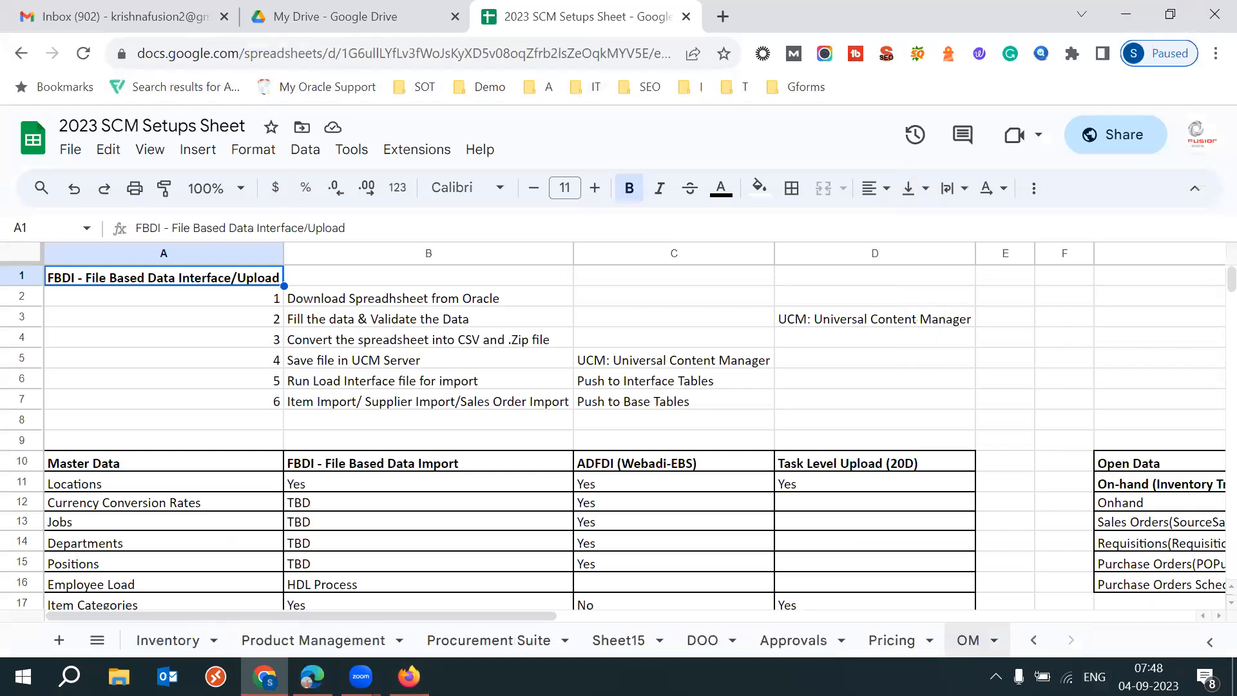
pyautogui.hotkey('alt', 'Tab')
pyautogui.press('F5')
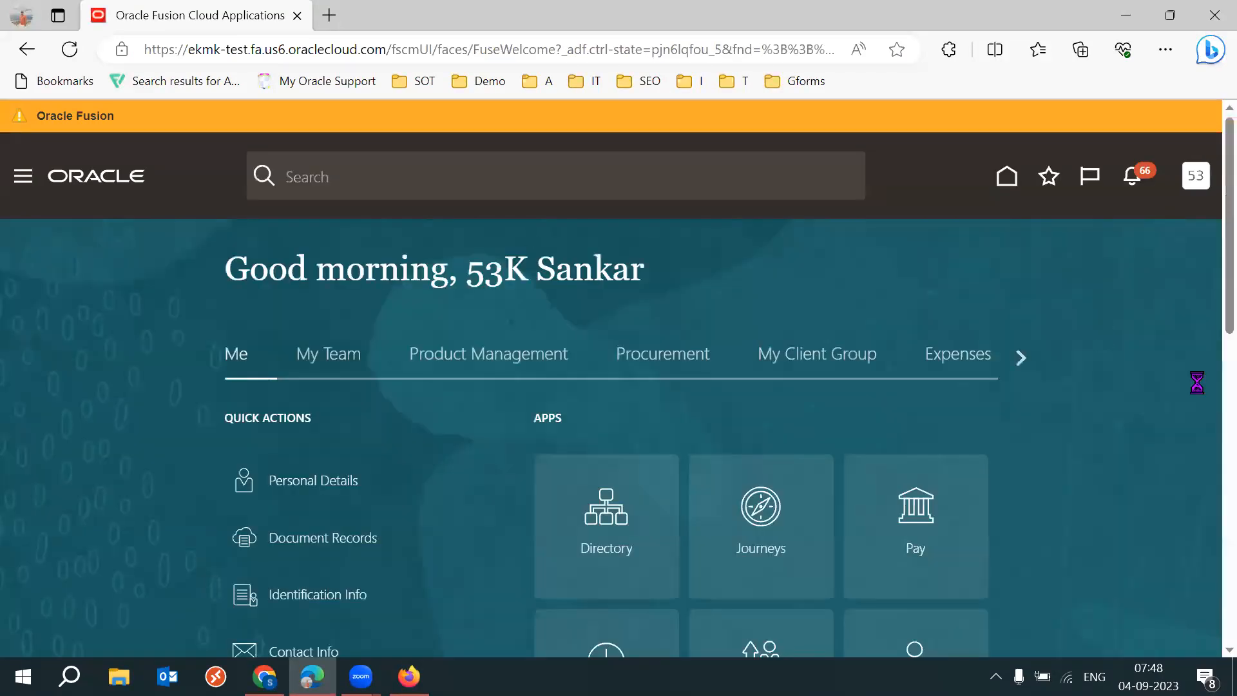
# Go to the Order Management area and start creating a new order
pyautogui.click(1021, 358)
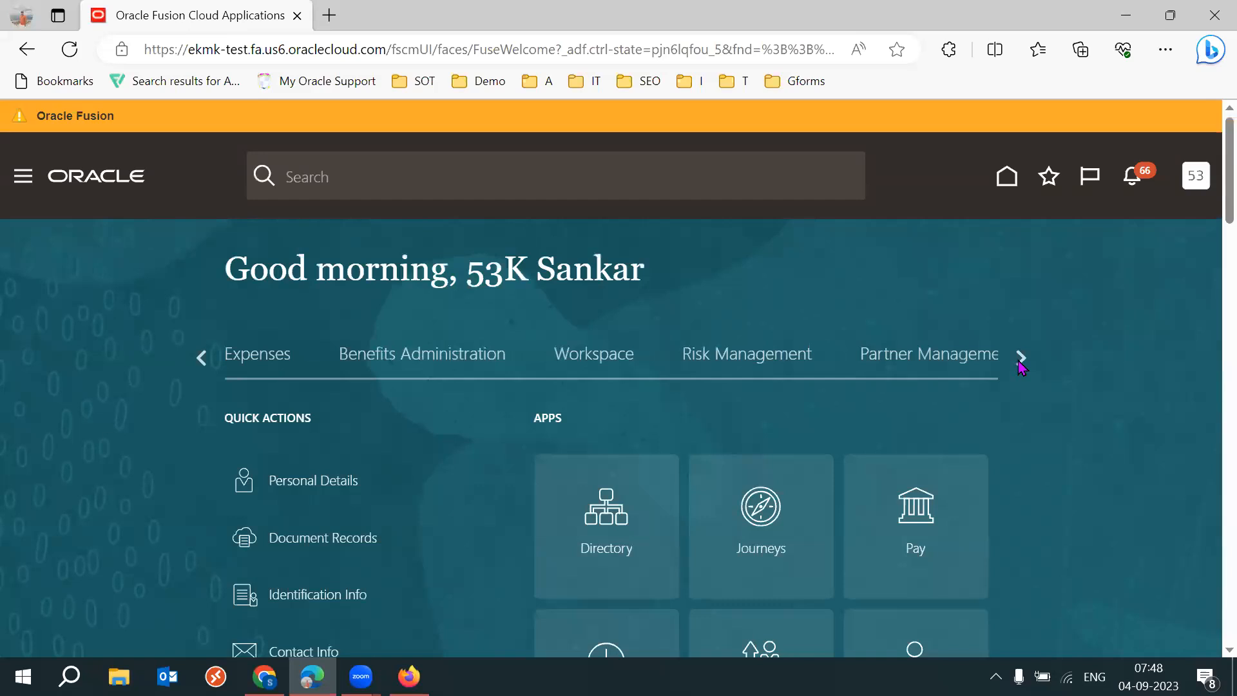
pyautogui.click(1021, 359)
pyautogui.click(1021, 360)
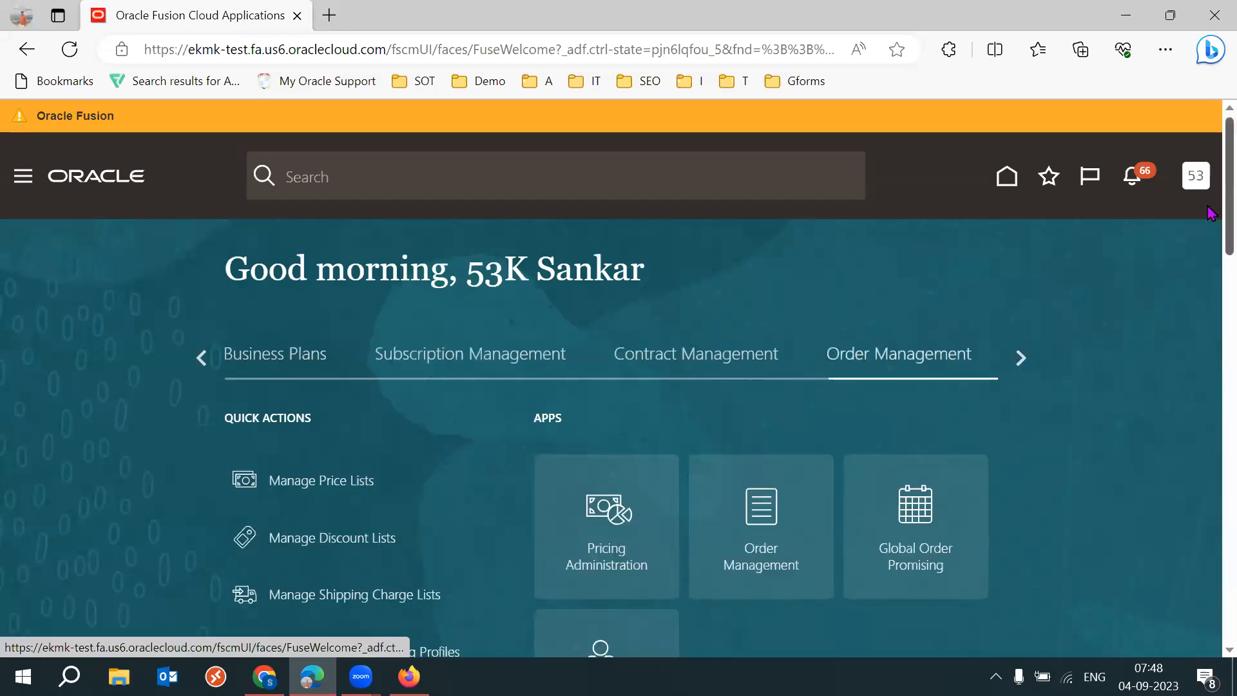
pyautogui.scroll(-2, 1106, 338)
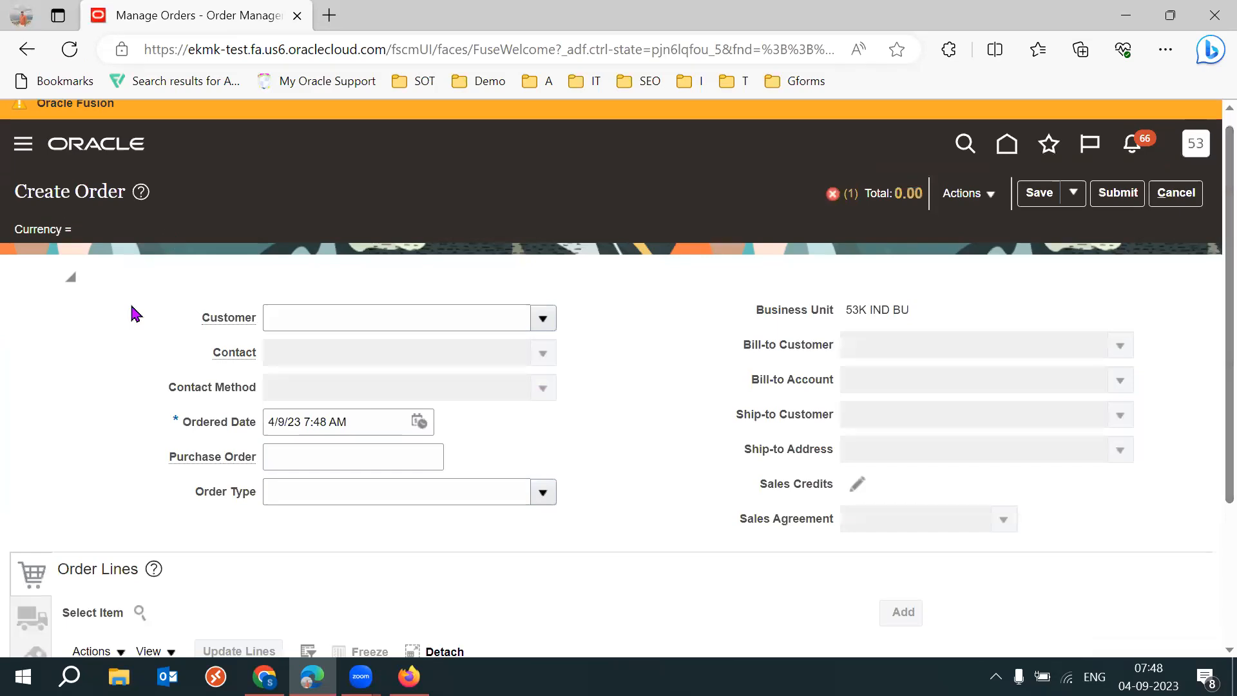
# Show the Create Order page full screen and examine its currency and business unit
pyautogui.press('F11')
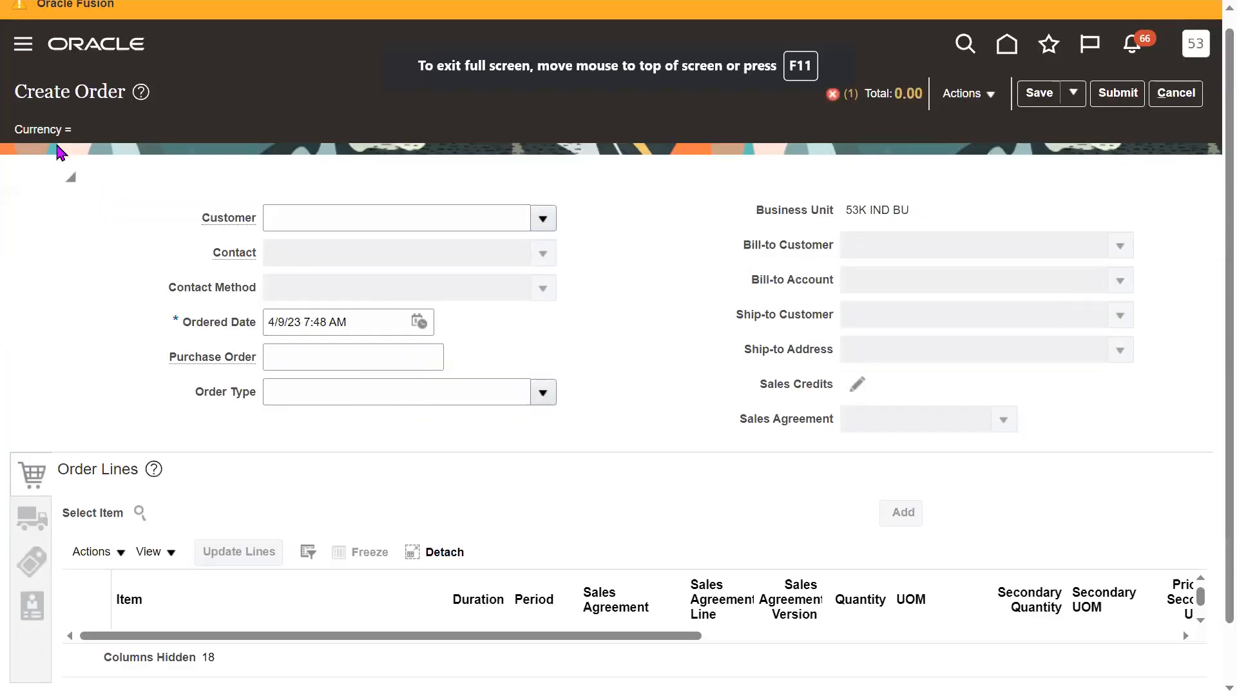
pyautogui.tripleClick(57, 132)
pyautogui.click(208, 167)
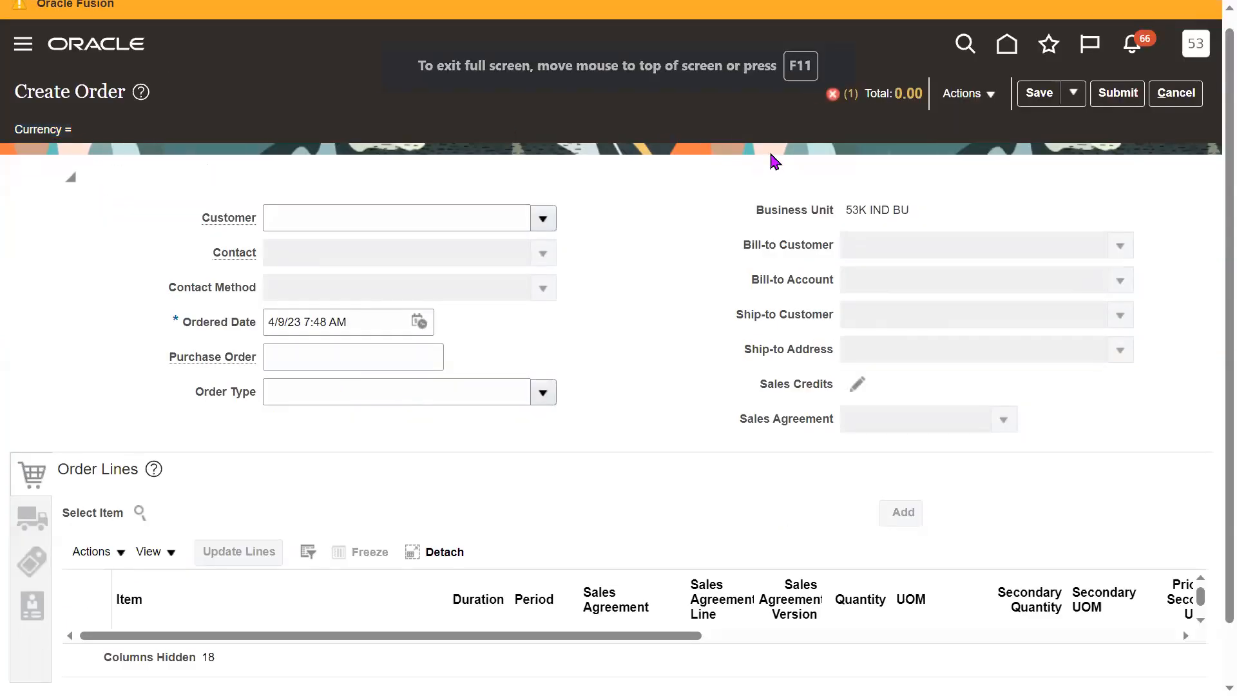
pyautogui.tripleClick(892, 210)
pyautogui.moveTo(31, 130); pyautogui.dragTo(97, 134)
pyautogui.click(47, 122)
# Open the new order's currency details for editing and choose INR as the order currency
pyautogui.click(968, 93)
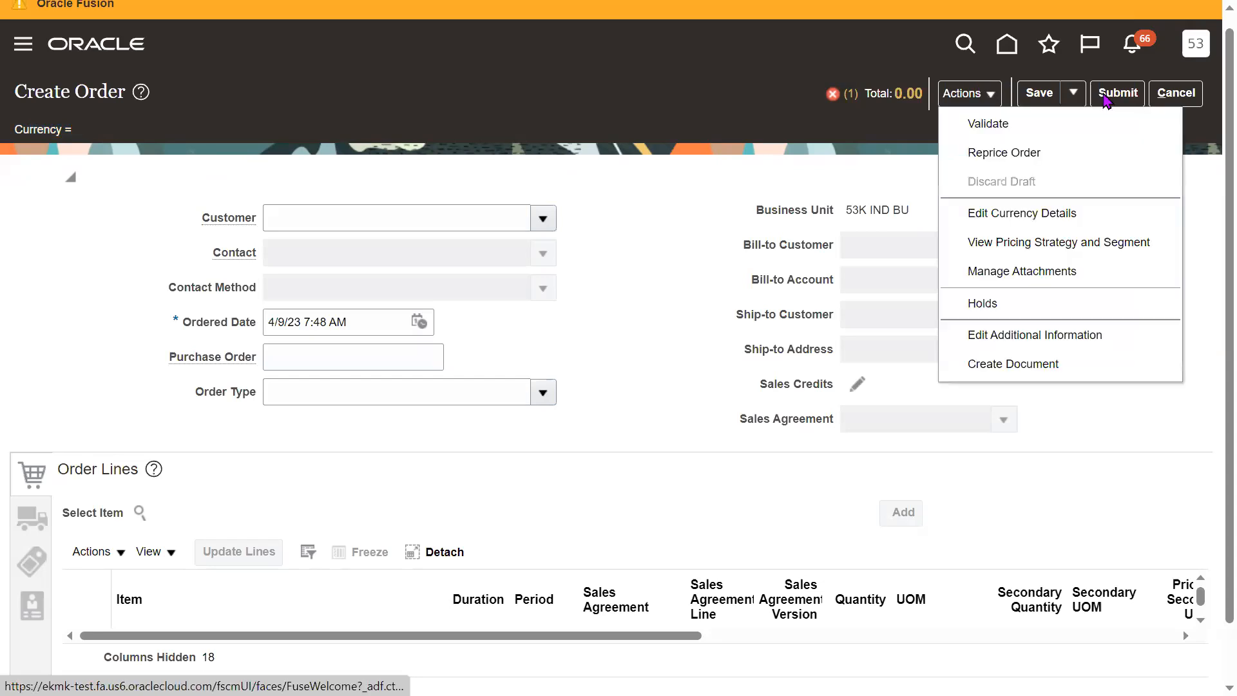
pyautogui.click(1059, 219)
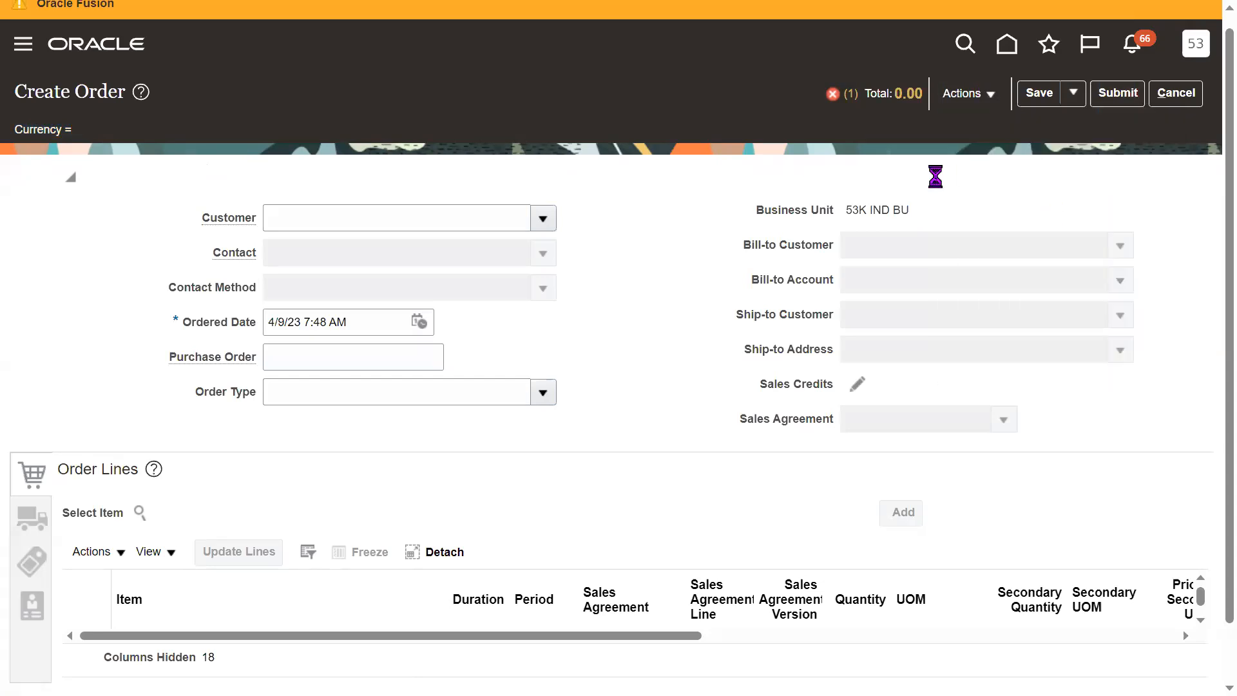
pyautogui.click(728, 284)
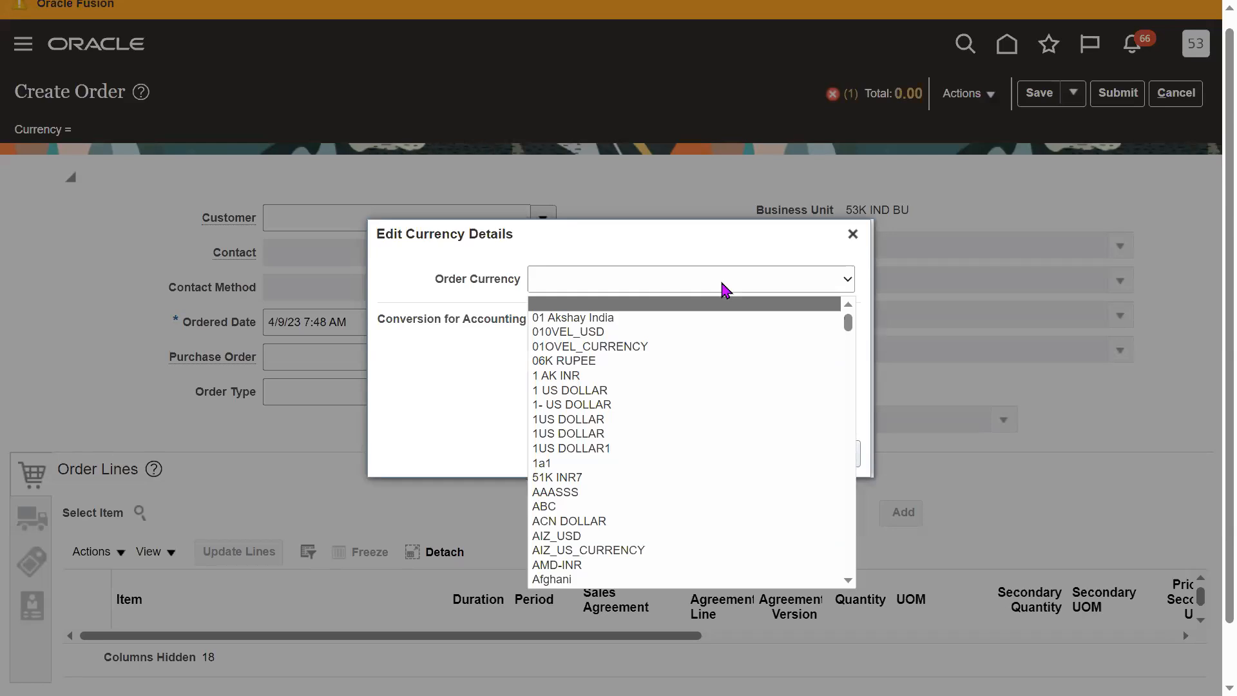
pyautogui.write('ind')
pyautogui.press('Down')
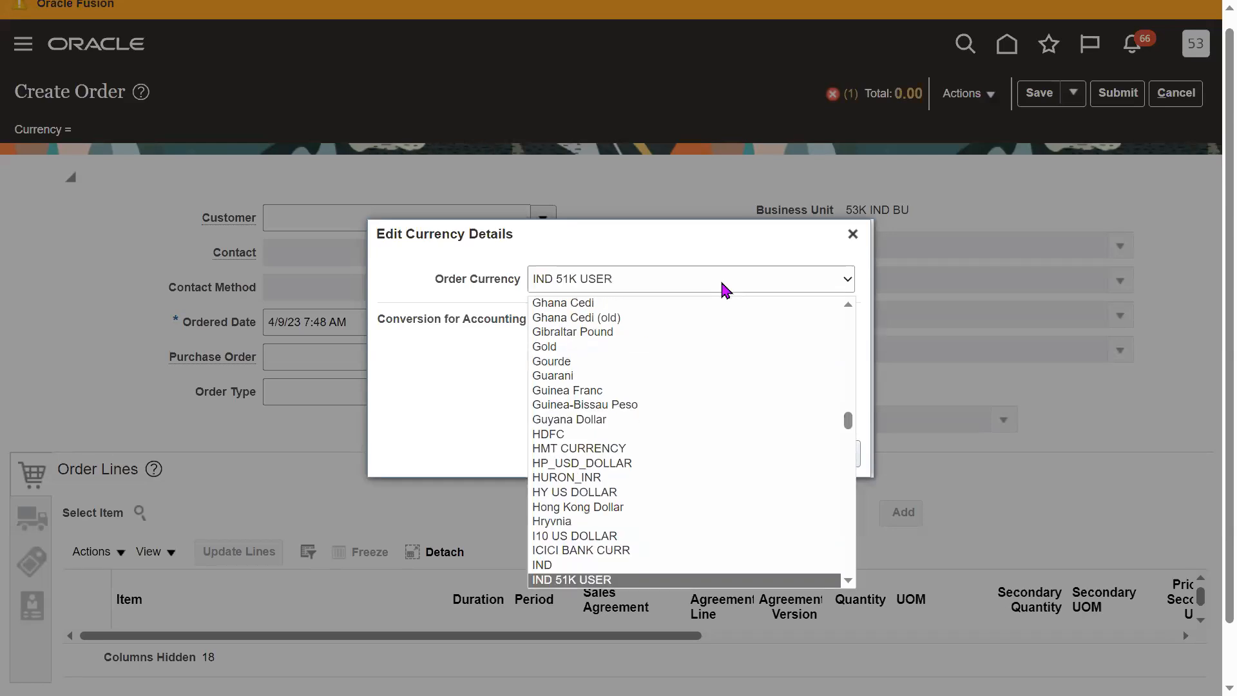
pyautogui.press('Down')
pyautogui.press('Down')
pyautogui.press('Down')
pyautogui.press('Down')
pyautogui.press('Down')
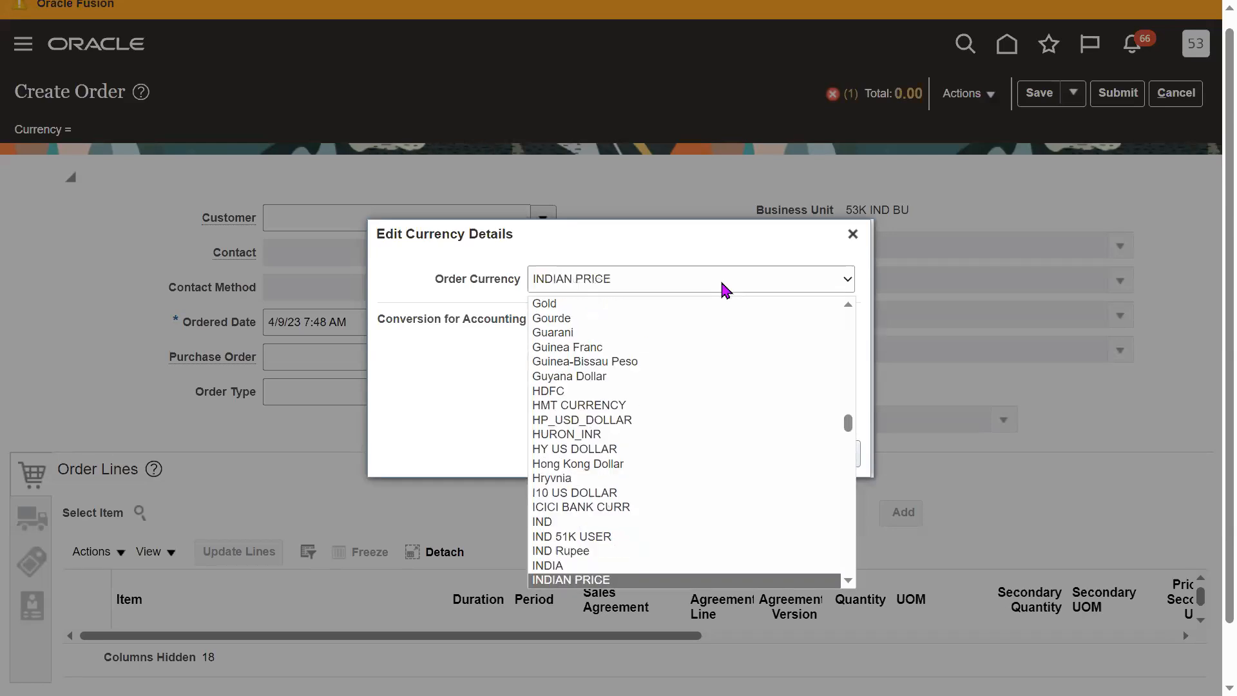
pyautogui.press('Down')
pyautogui.press('Down')
pyautogui.press('Down')
pyautogui.press('Down')
pyautogui.press('Down')
pyautogui.press('Down')
pyautogui.press('Down')
pyautogui.press('Down')
pyautogui.press('Down')
pyautogui.press('Down')
pyautogui.press('Down')
pyautogui.press('Down')
pyautogui.press('Down')
pyautogui.press('Down')
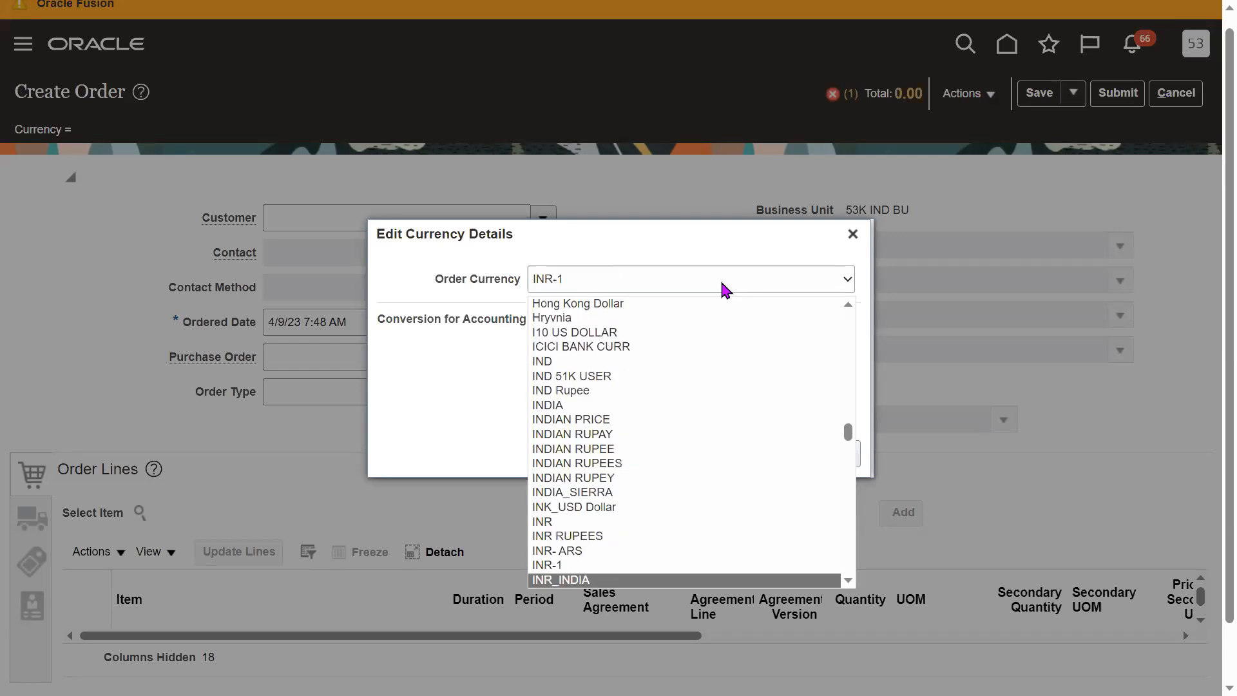
pyautogui.press('Down')
pyautogui.press('Down')
pyautogui.press('Down')
pyautogui.press('Down')
pyautogui.press('Down')
pyautogui.press('Down')
pyautogui.press('Down')
pyautogui.press('Down')
pyautogui.press('Down')
pyautogui.press('Down')
pyautogui.press('Down')
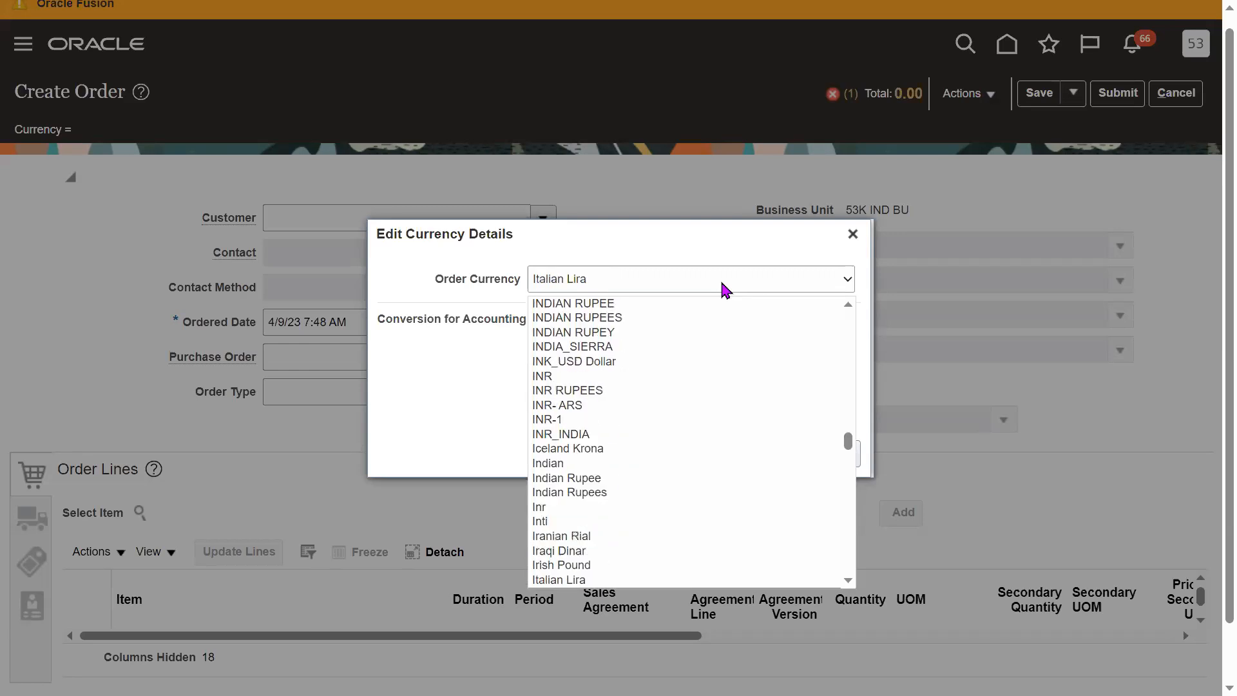
pyautogui.press('Down')
pyautogui.press('Down')
pyautogui.press('Down')
pyautogui.press('Down')
pyautogui.press('Down')
pyautogui.press('Down')
pyautogui.press('Down')
pyautogui.press('Down')
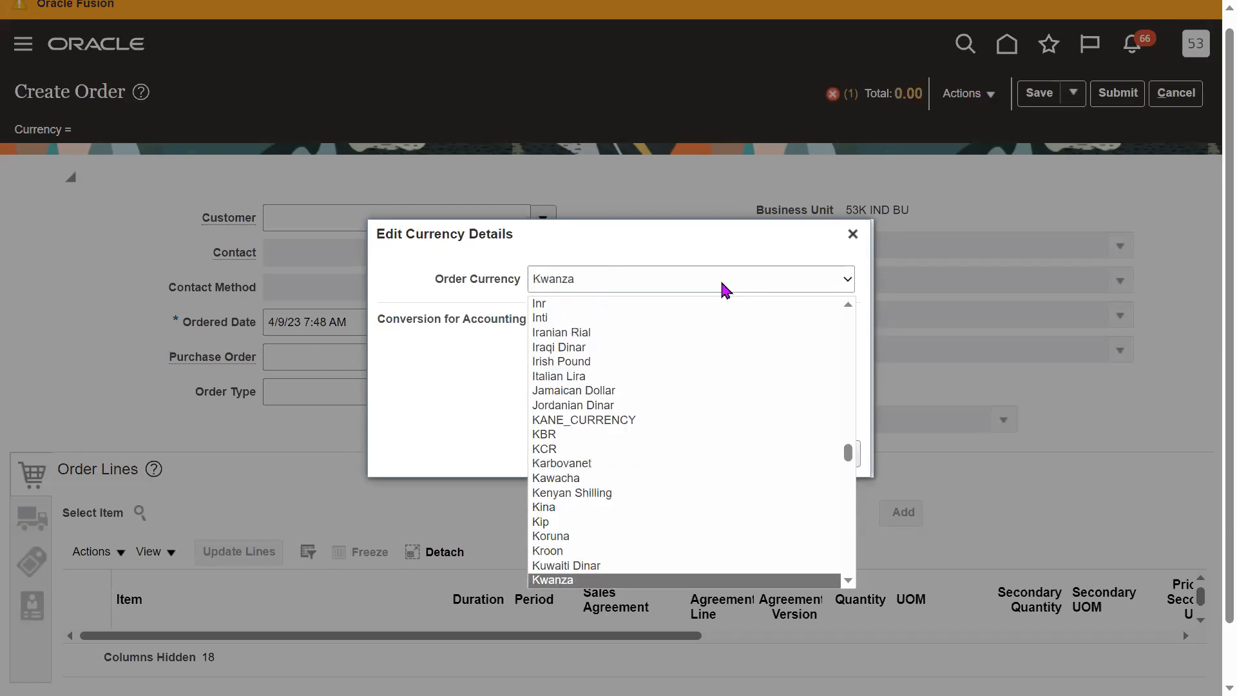
pyautogui.write('ind')
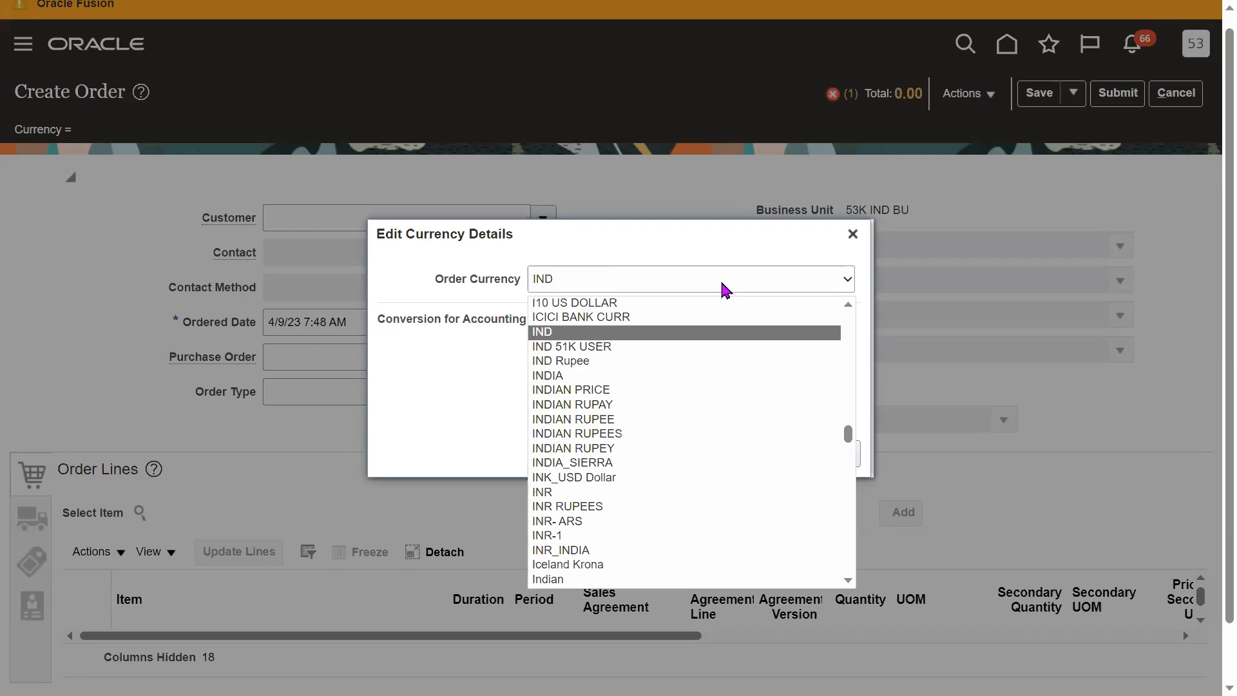
pyautogui.press('Down')
pyautogui.press('Down')
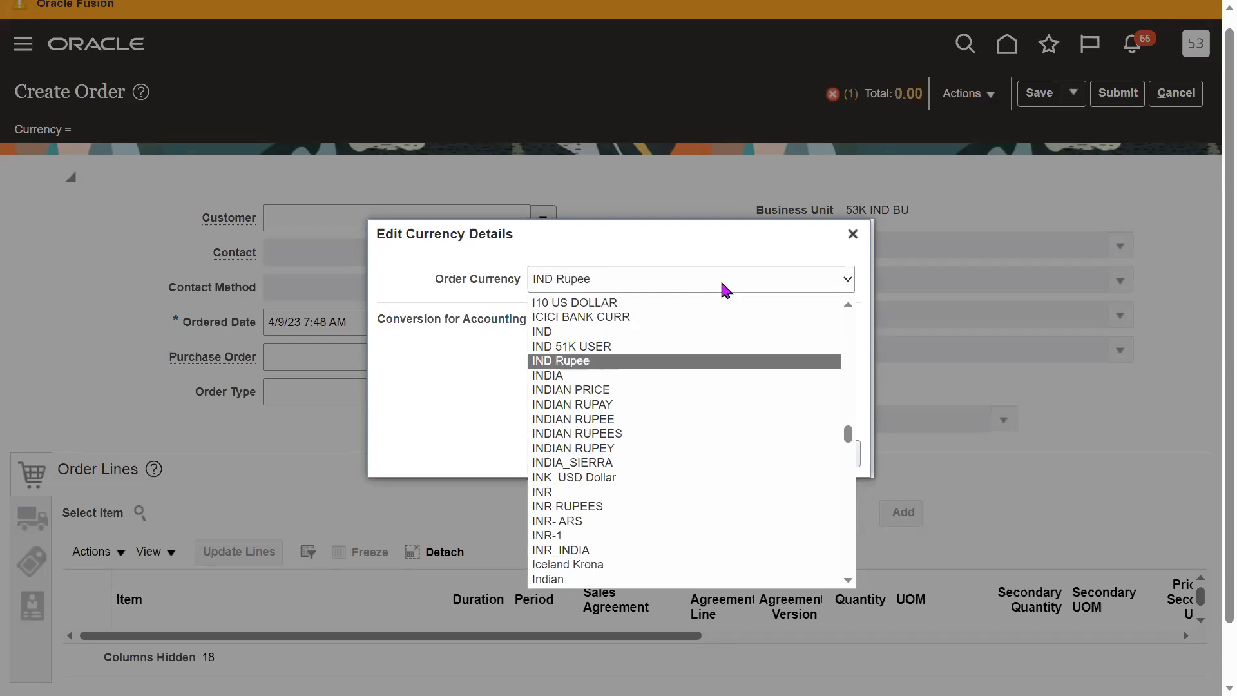
pyautogui.write('inr')
pyautogui.press('Down')
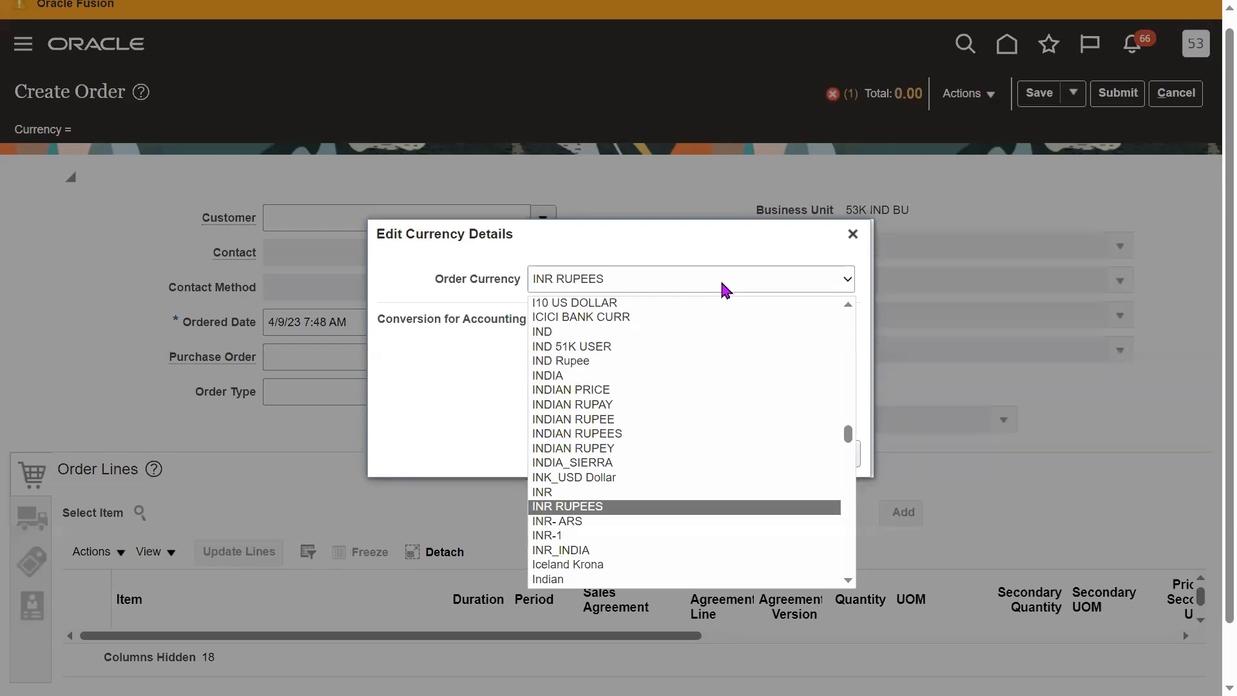
pyautogui.press('Up')
pyautogui.press('Return')
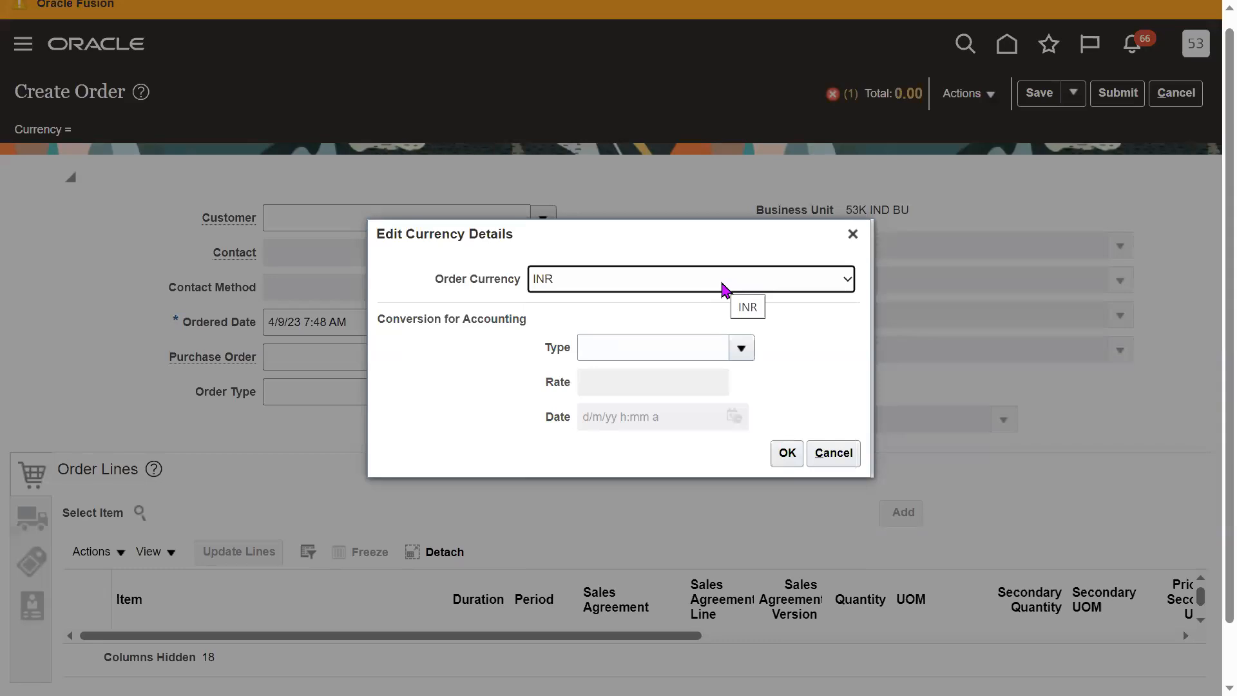
# Look through the order currency list for other Indian rupee entries
pyautogui.click(701, 279)
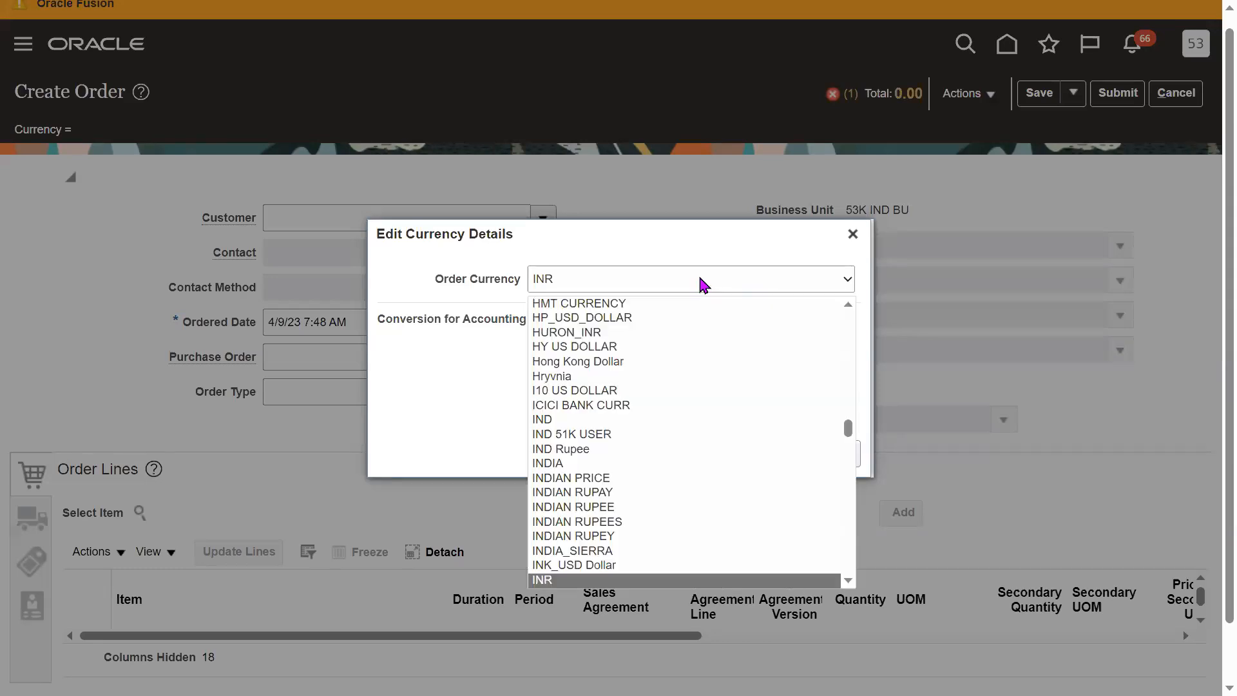
pyautogui.press('Down')
pyautogui.press('Down')
pyautogui.press('Down')
pyautogui.press('Down')
pyautogui.press('Down')
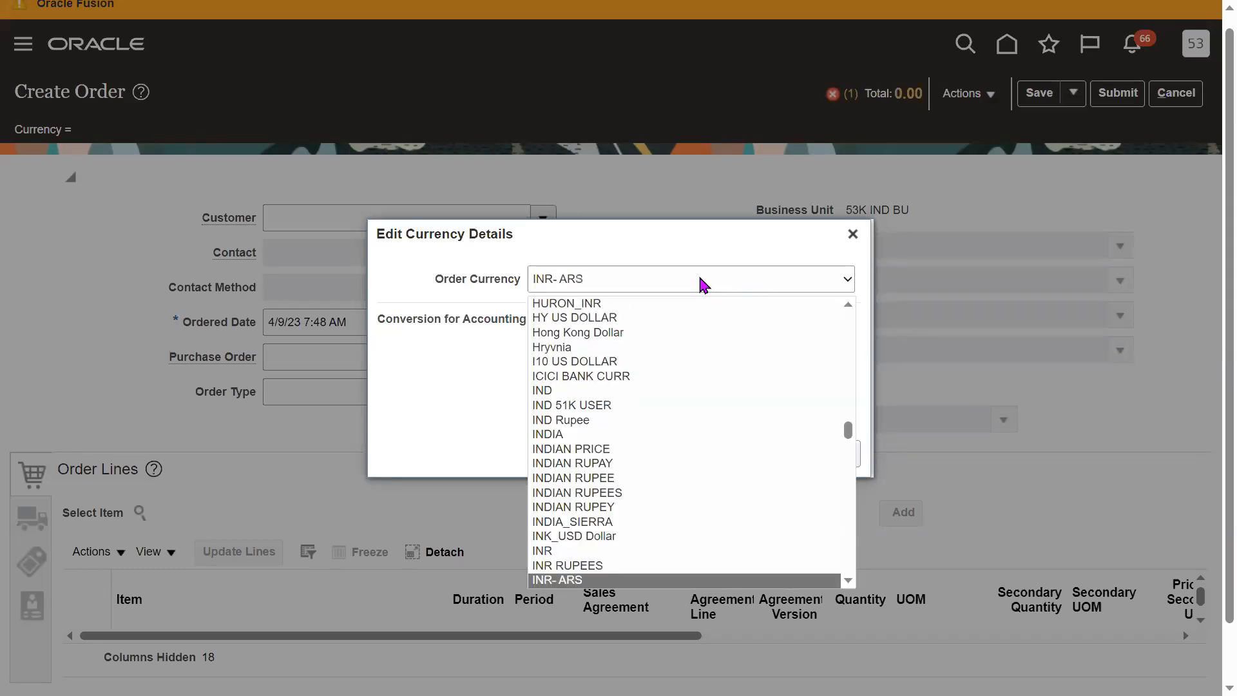
pyautogui.press('Down')
pyautogui.press('Down')
pyautogui.press('Down')
pyautogui.press('Down')
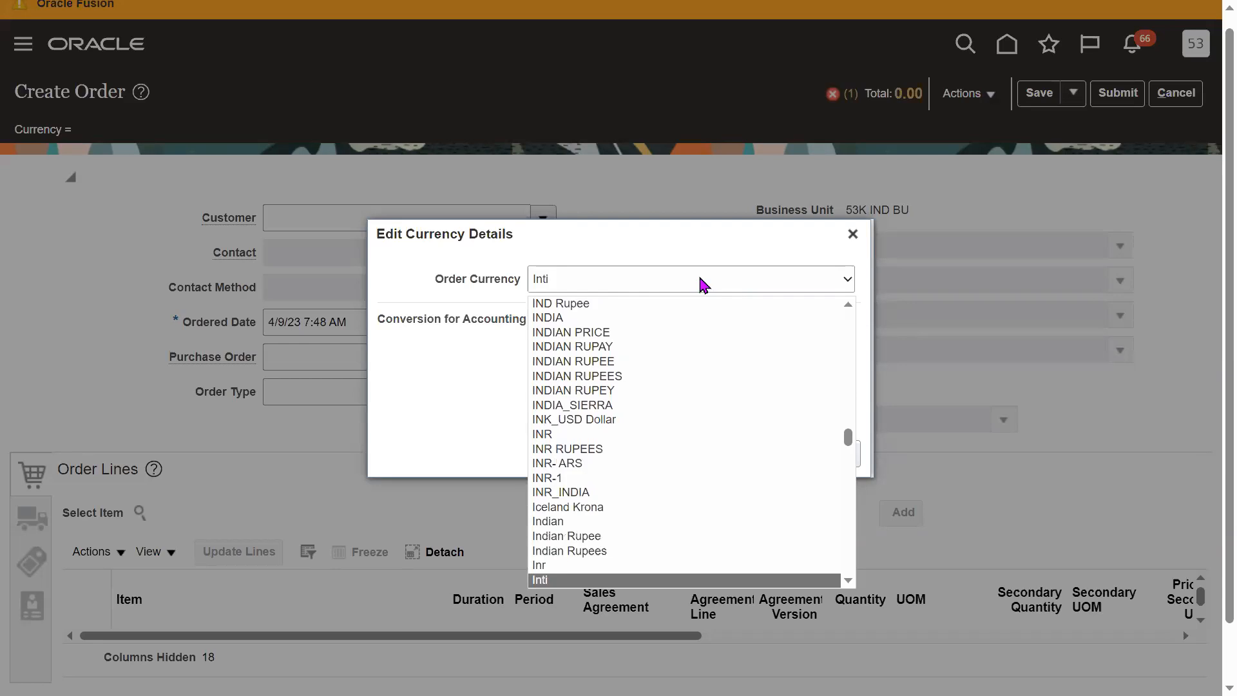
pyautogui.press('Down')
pyautogui.press('Down')
pyautogui.press('Down')
pyautogui.press('Down')
pyautogui.press('Down')
pyautogui.press('Down')
pyautogui.press('Down')
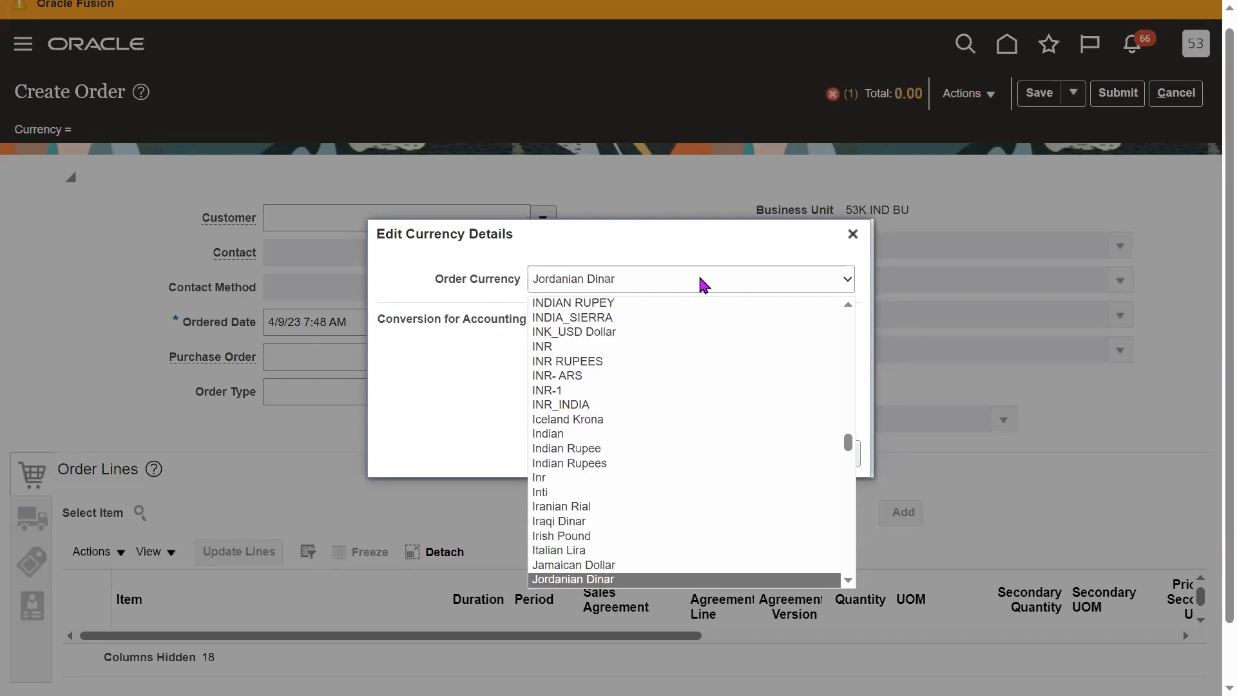
pyautogui.press('Down')
pyautogui.press('Down')
pyautogui.press('Down')
pyautogui.press('Down')
pyautogui.press('Down')
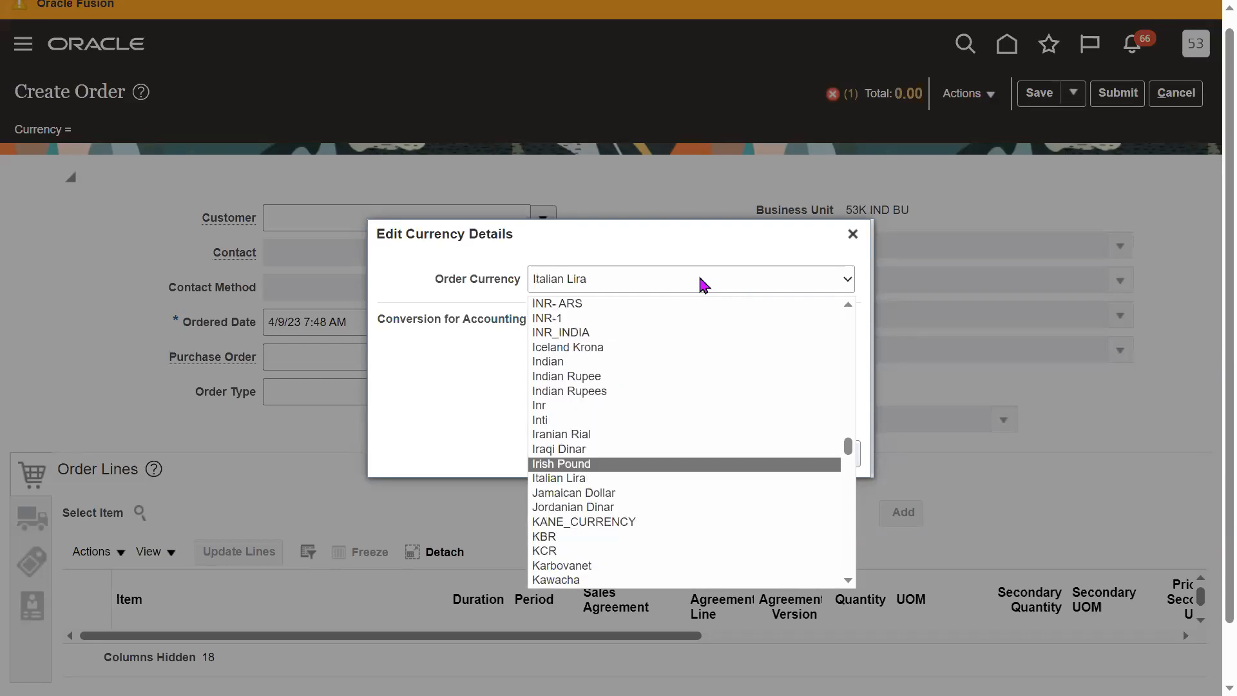
pyautogui.press('Up')
pyautogui.press('Up')
pyautogui.press('Up')
pyautogui.press('Up')
pyautogui.press('Up')
pyautogui.press('Up')
pyautogui.press('Up')
pyautogui.press('Up')
pyautogui.press('Up')
pyautogui.press('Up')
pyautogui.press('Up')
pyautogui.press('Up')
pyautogui.press('Up')
pyautogui.press('Up')
pyautogui.press('Up')
pyautogui.press('Up')
pyautogui.press('Up')
pyautogui.press('Up')
pyautogui.press('Up')
pyautogui.press('Up')
pyautogui.press('Up')
pyautogui.press('Up')
pyautogui.press('Up')
pyautogui.press('Up')
pyautogui.press('Up')
pyautogui.press('Up')
pyautogui.press('Up')
pyautogui.press('Up')
pyautogui.press('Up')
pyautogui.press('Up')
pyautogui.press('Up')
pyautogui.press('Up')
pyautogui.press('Up')
pyautogui.press('Up')
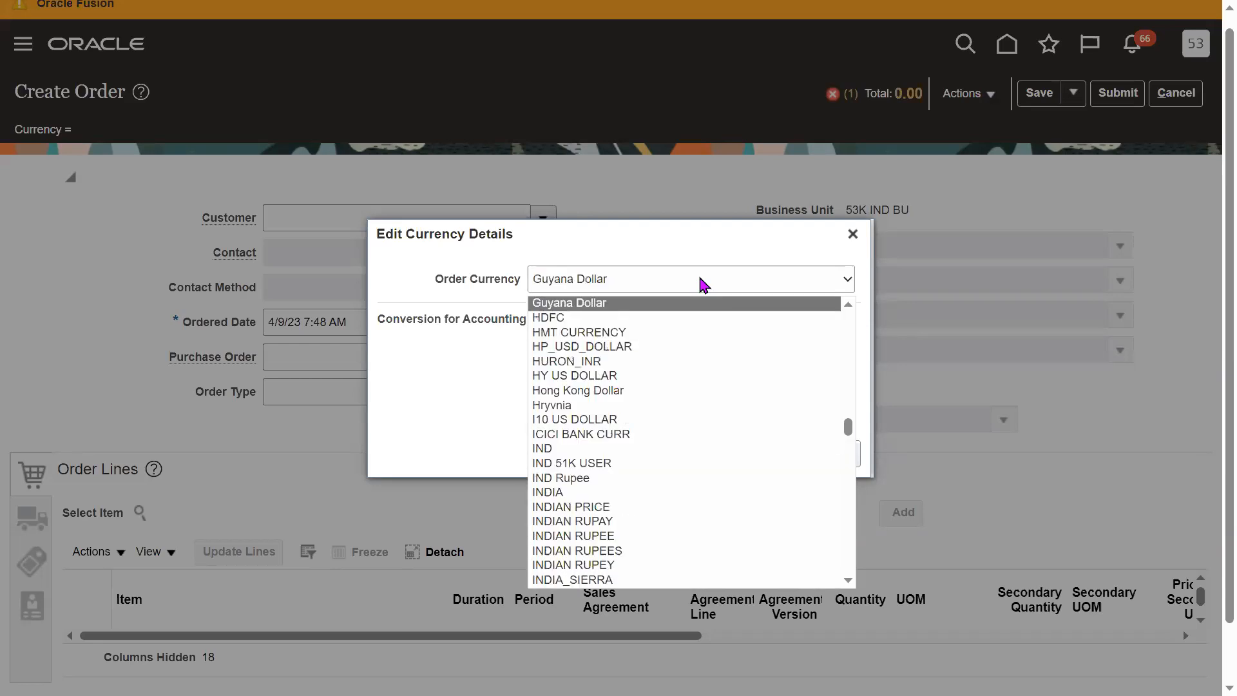
pyautogui.press('Up')
pyautogui.press('Up')
pyautogui.press('Up')
pyautogui.press('Up')
pyautogui.press('Up')
pyautogui.press('Up')
pyautogui.press('Up')
pyautogui.press('Down')
pyautogui.press('Down')
pyautogui.press('Down')
pyautogui.press('Down')
pyautogui.press('Down')
pyautogui.press('Down')
pyautogui.press('Down')
pyautogui.press('Down')
pyautogui.press('Down')
pyautogui.press('Down')
pyautogui.press('Down')
pyautogui.press('Down')
pyautogui.press('Down')
pyautogui.press('Down')
pyautogui.press('Down')
pyautogui.press('Down')
pyautogui.press('Down')
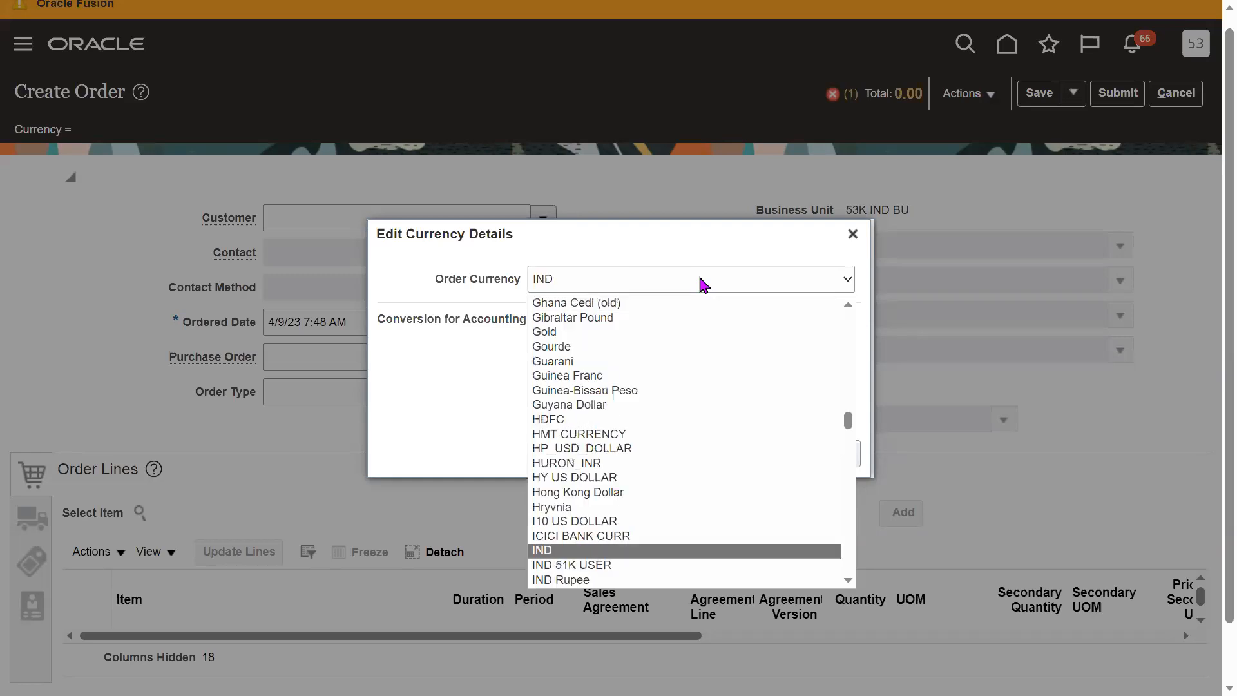
# Select INR again as the order currency and apply the currency details to the order
pyautogui.press('Down')
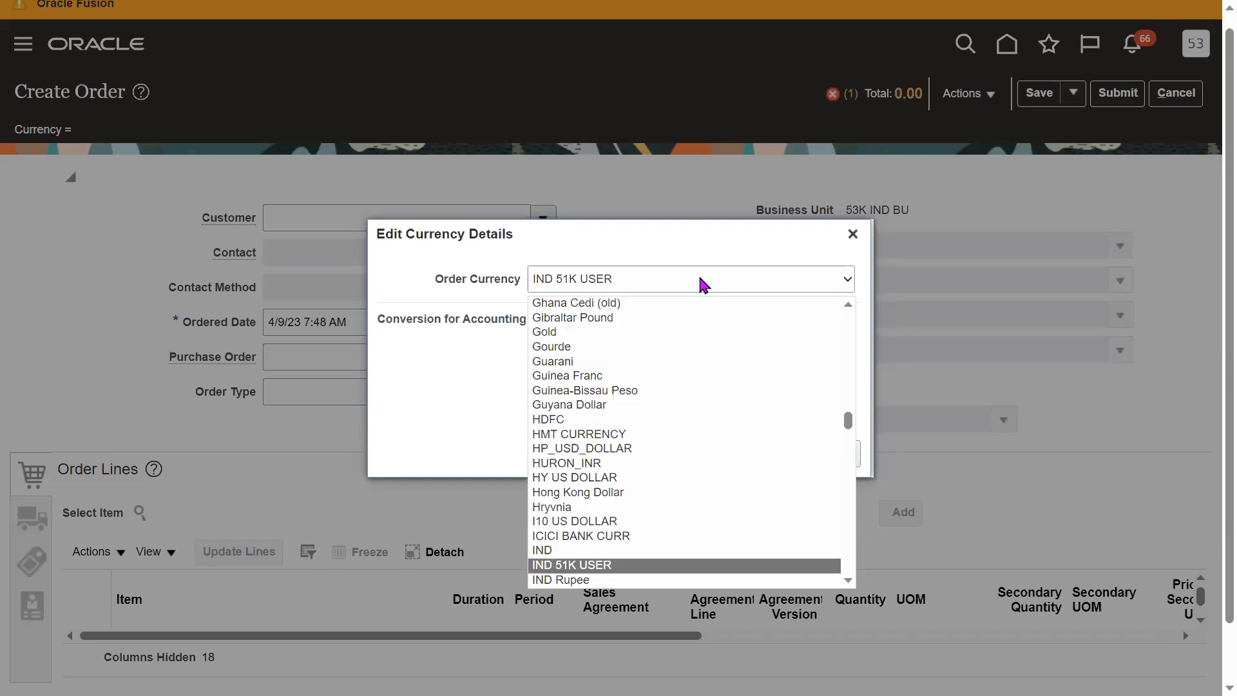
pyautogui.press('Down')
pyautogui.press('Down')
pyautogui.press('Down')
pyautogui.press('Down')
pyautogui.press('Down')
pyautogui.press('Down')
pyautogui.press('Down')
pyautogui.press('Down')
pyautogui.press('Down')
pyautogui.press('Down')
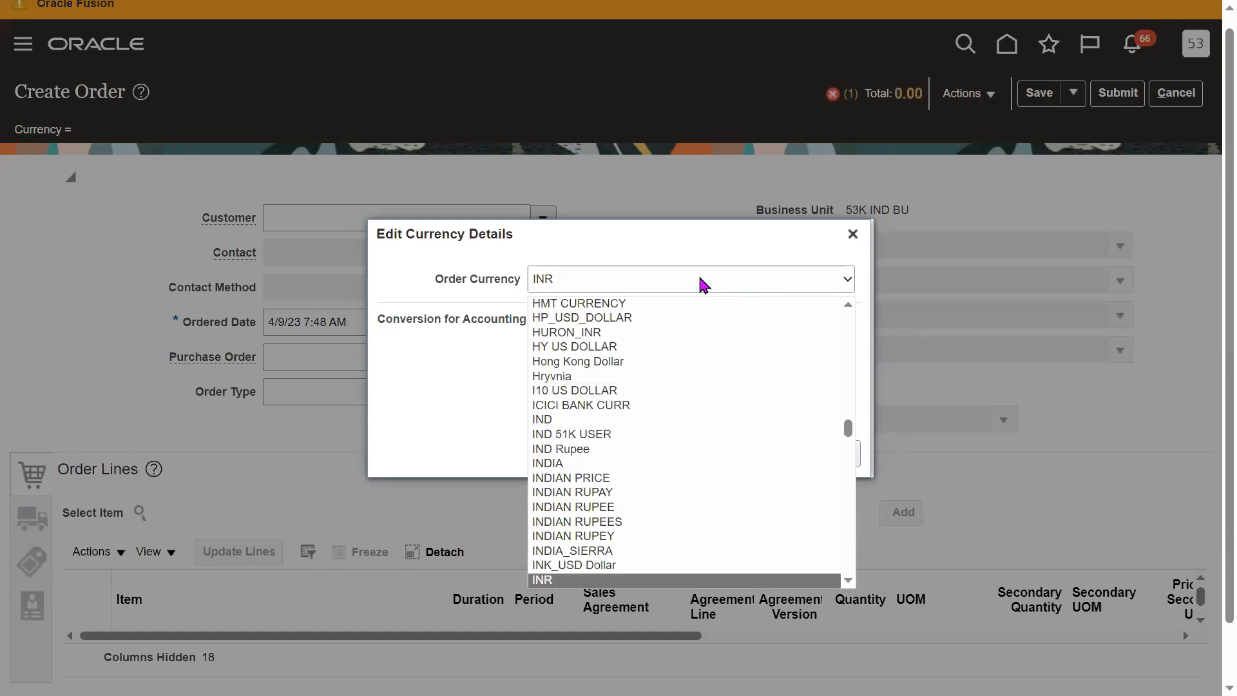
pyautogui.press('Down')
pyautogui.press('Down')
pyautogui.press('Up')
pyautogui.press('Up')
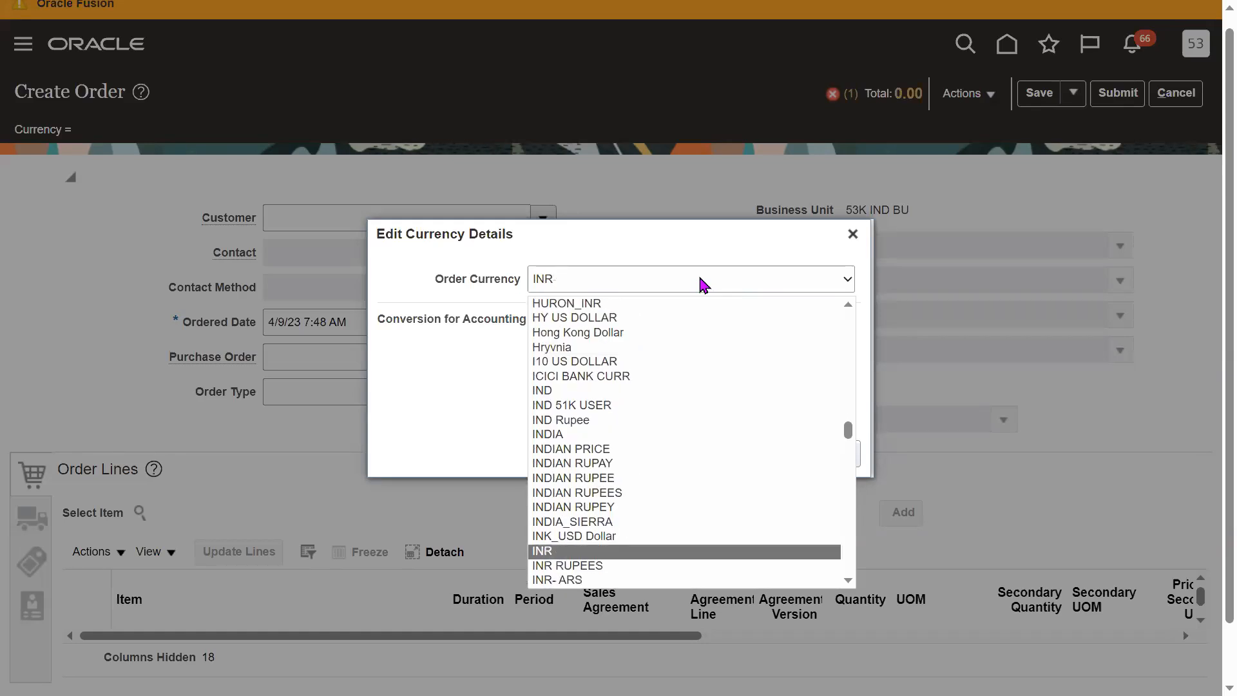
pyautogui.press('Return')
pyautogui.click(787, 453)
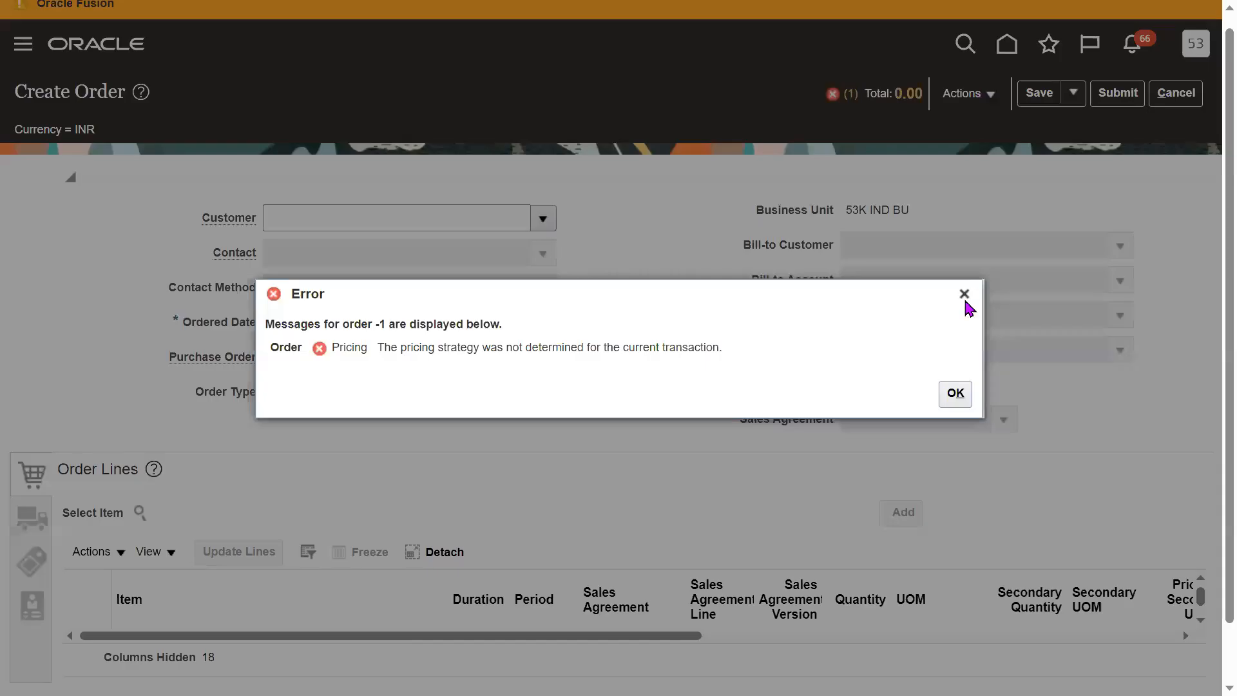
# Examine the pricing message in the order's error dialog and highlight its text
pyautogui.click(965, 295)
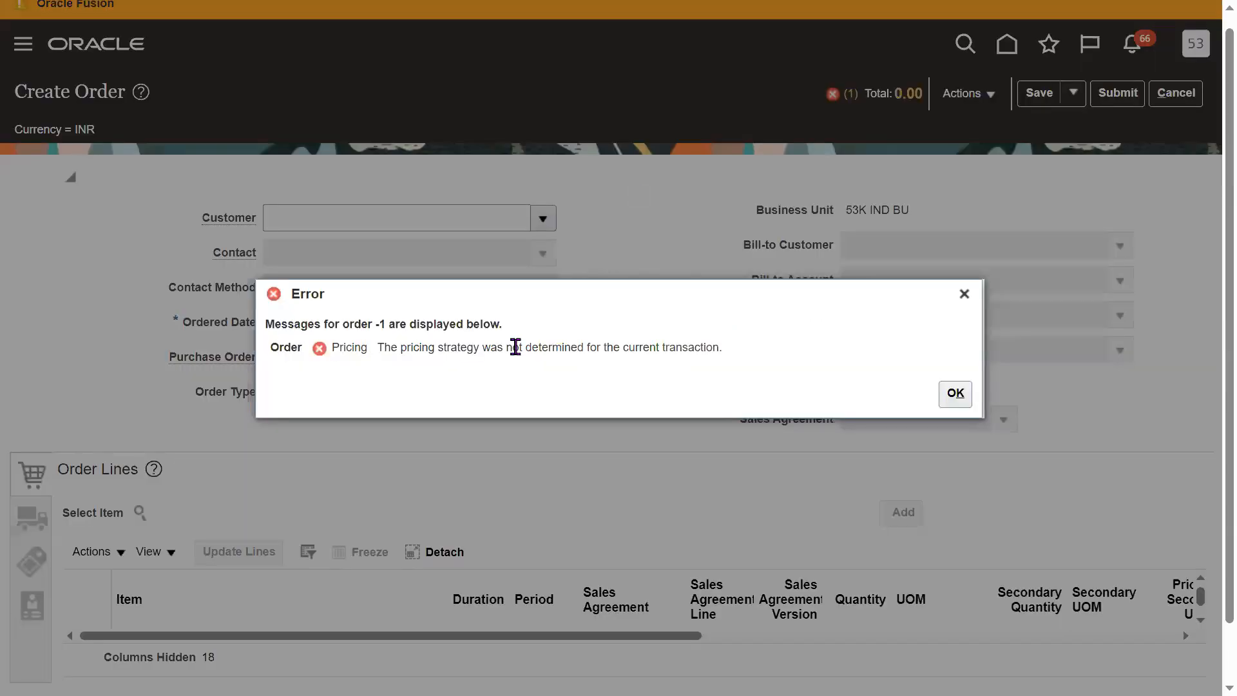
pyautogui.doubleClick(516, 348)
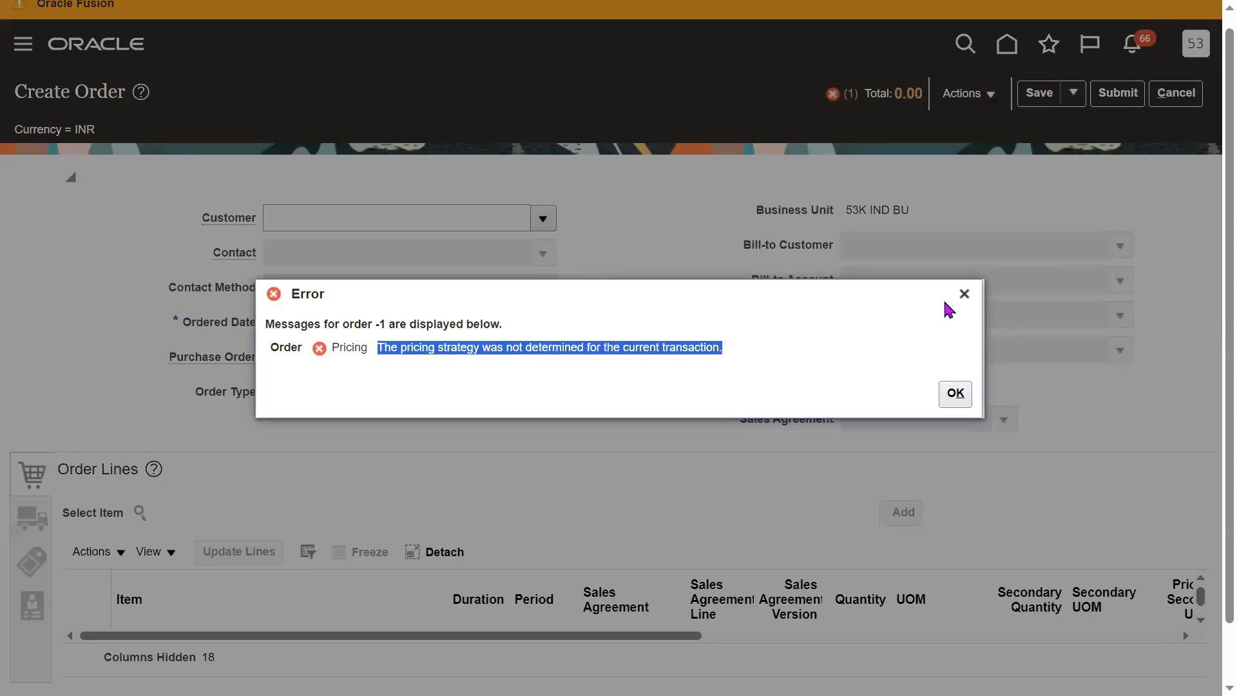
# Close the error message and set the order's customer to 53K End Customer
pyautogui.click(963, 295)
pyautogui.click(330, 217)
pyautogui.write('53')
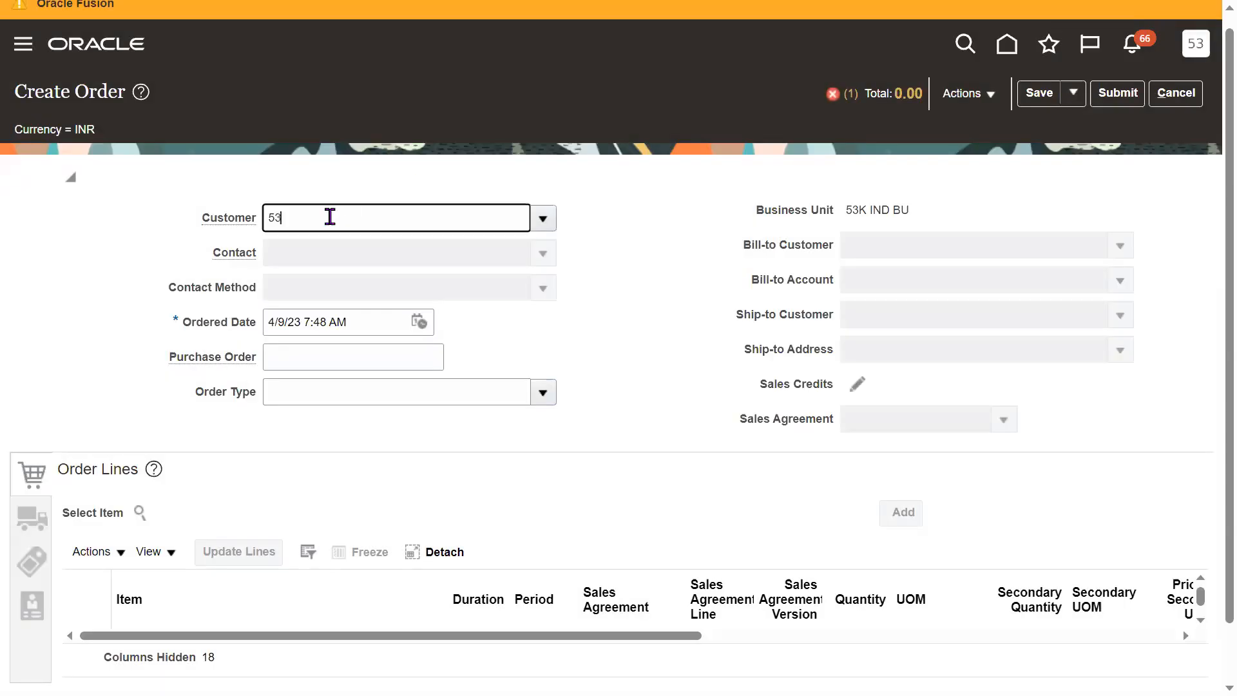
pyautogui.write('K')
pyautogui.click(332, 249)
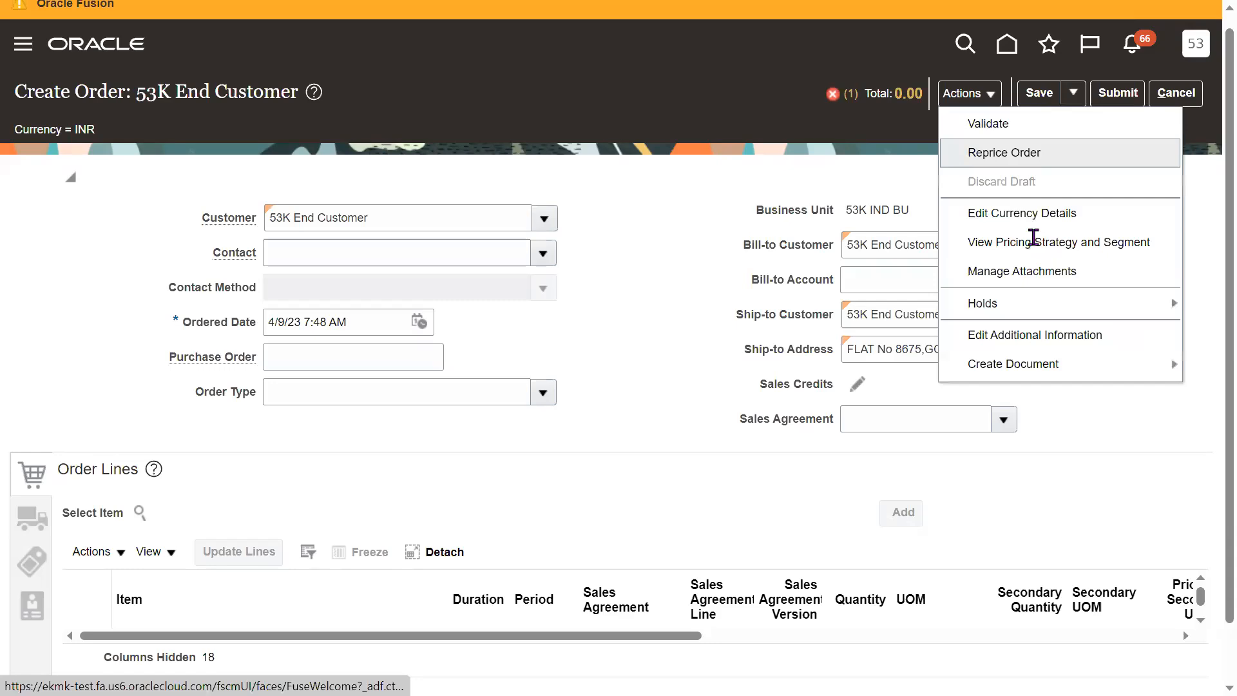
# View the order's pricing strategy and segment, examine the pricing segment and strategy name, and close the view
pyautogui.click(735, 171)
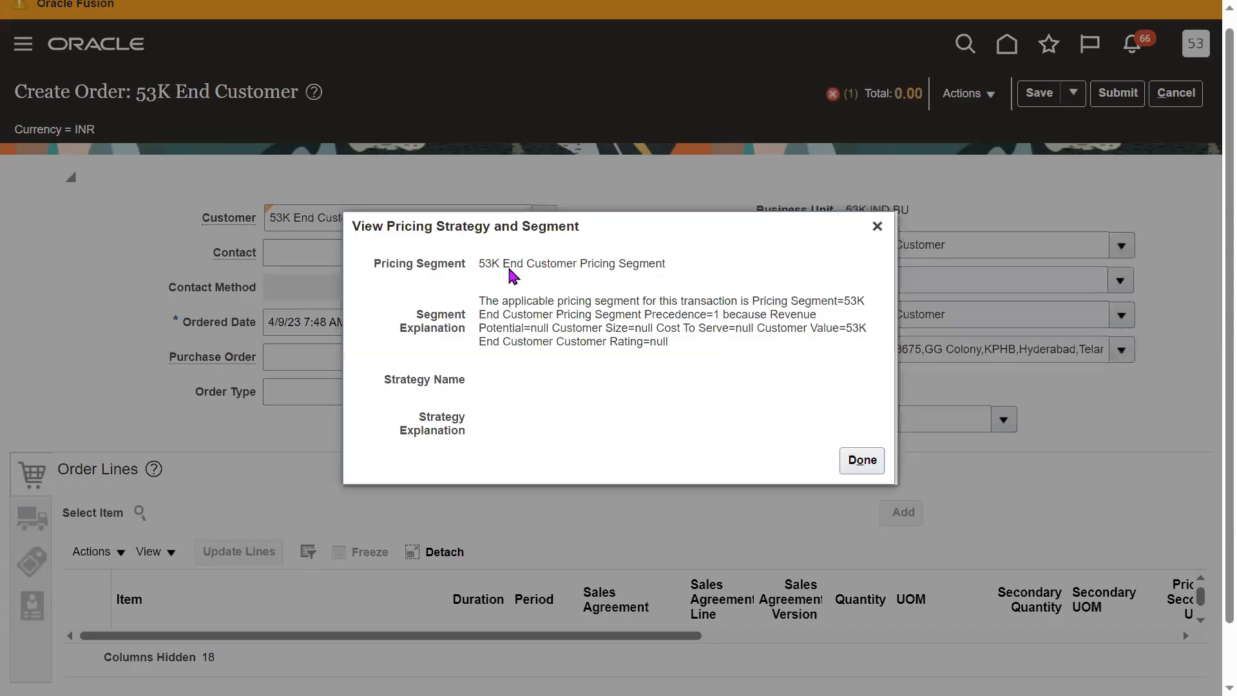
pyautogui.doubleClick(556, 263)
pyautogui.hotkey('ctrl', 'a')
pyautogui.moveTo(415, 399); pyautogui.dragTo(574, 393)
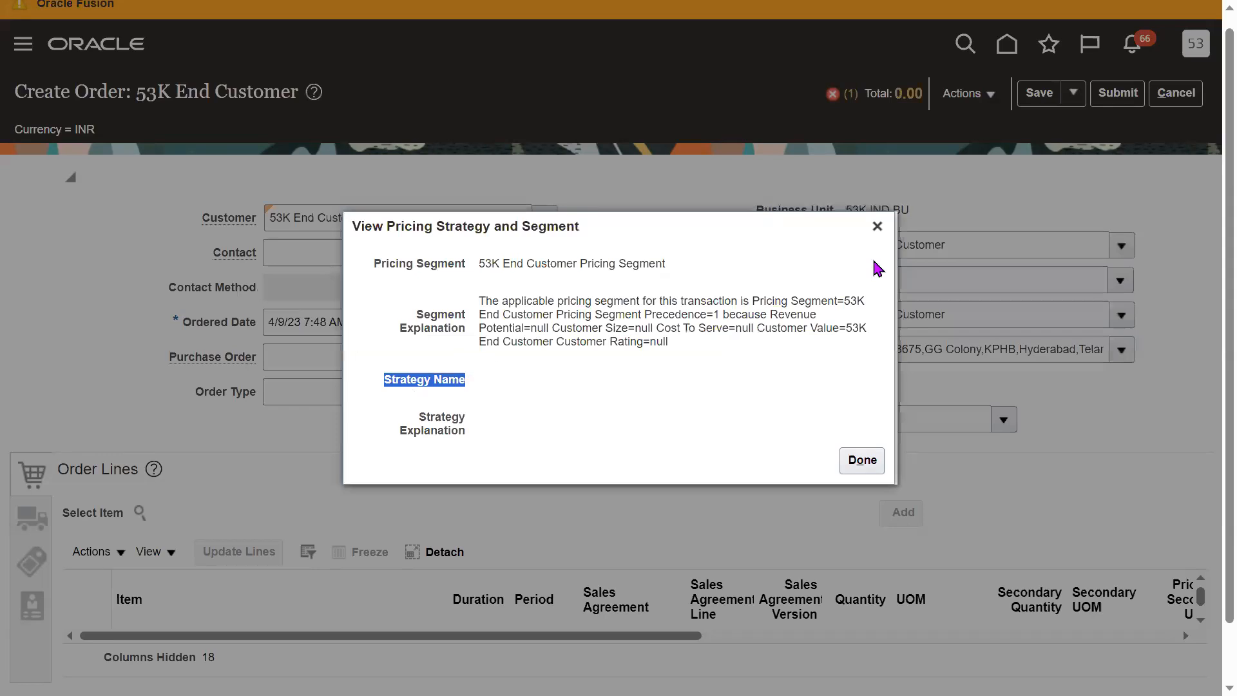
pyautogui.press('Escape')
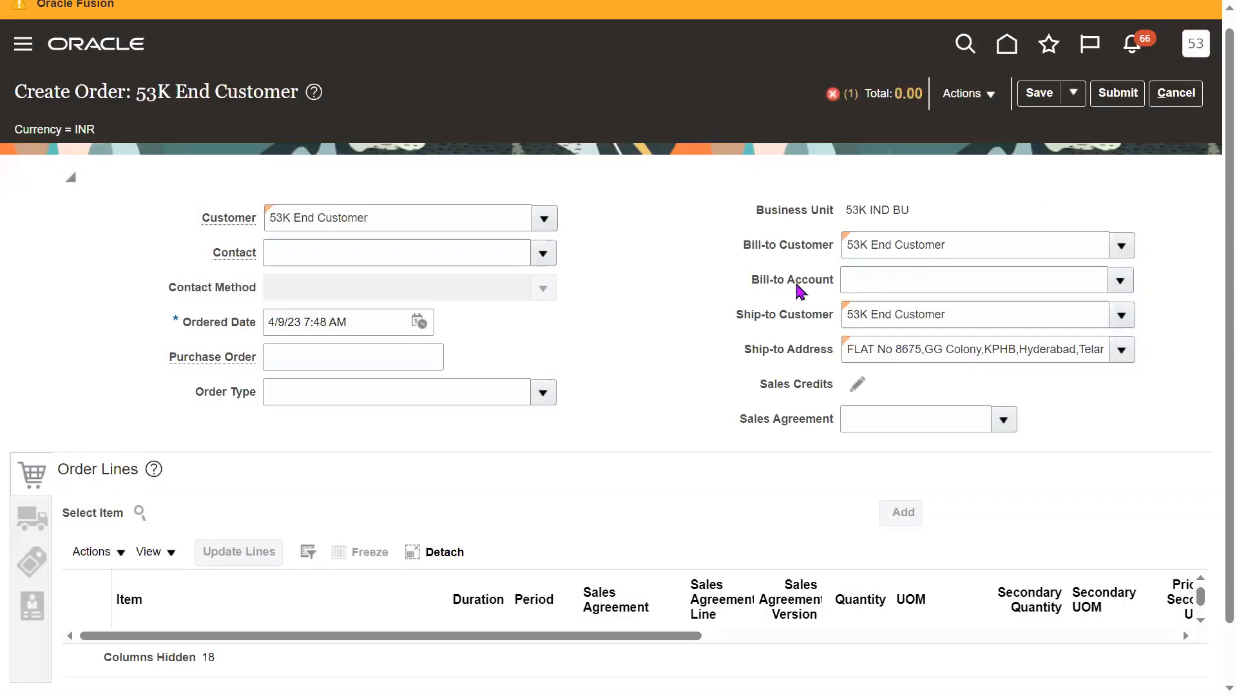
# Check the order's Bill-to Account field and its list of available accounts
pyautogui.moveTo(755, 278); pyautogui.dragTo(823, 280)
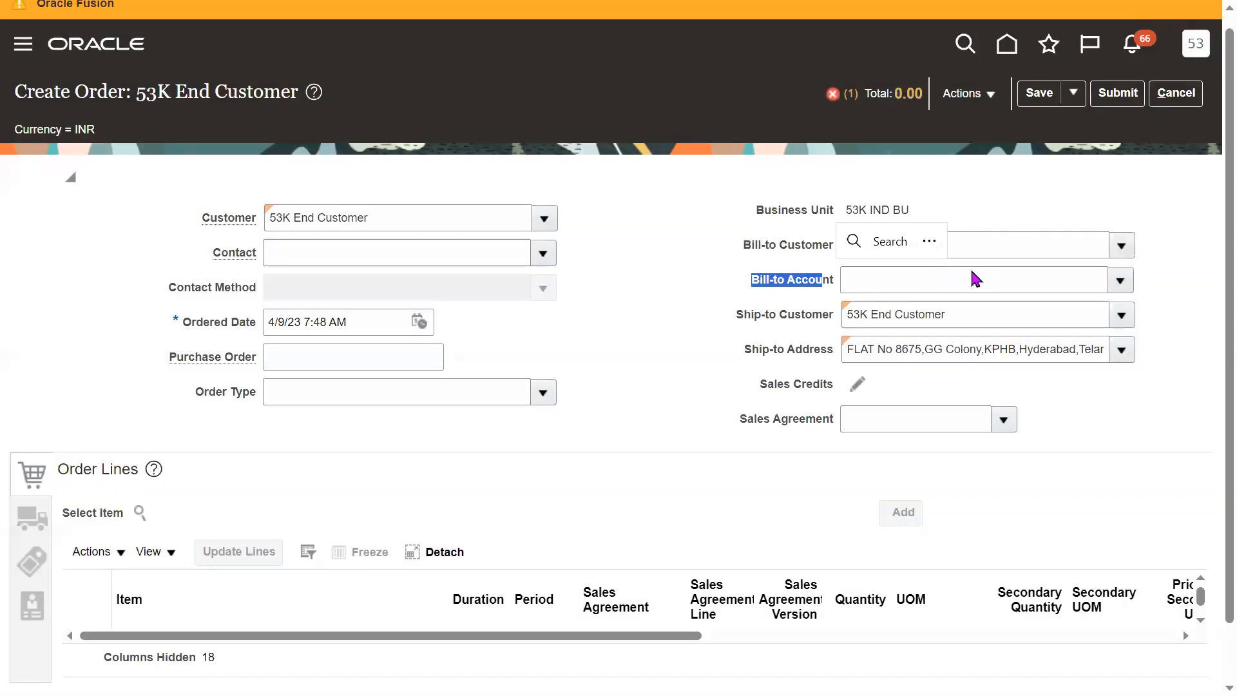
pyautogui.click(973, 274)
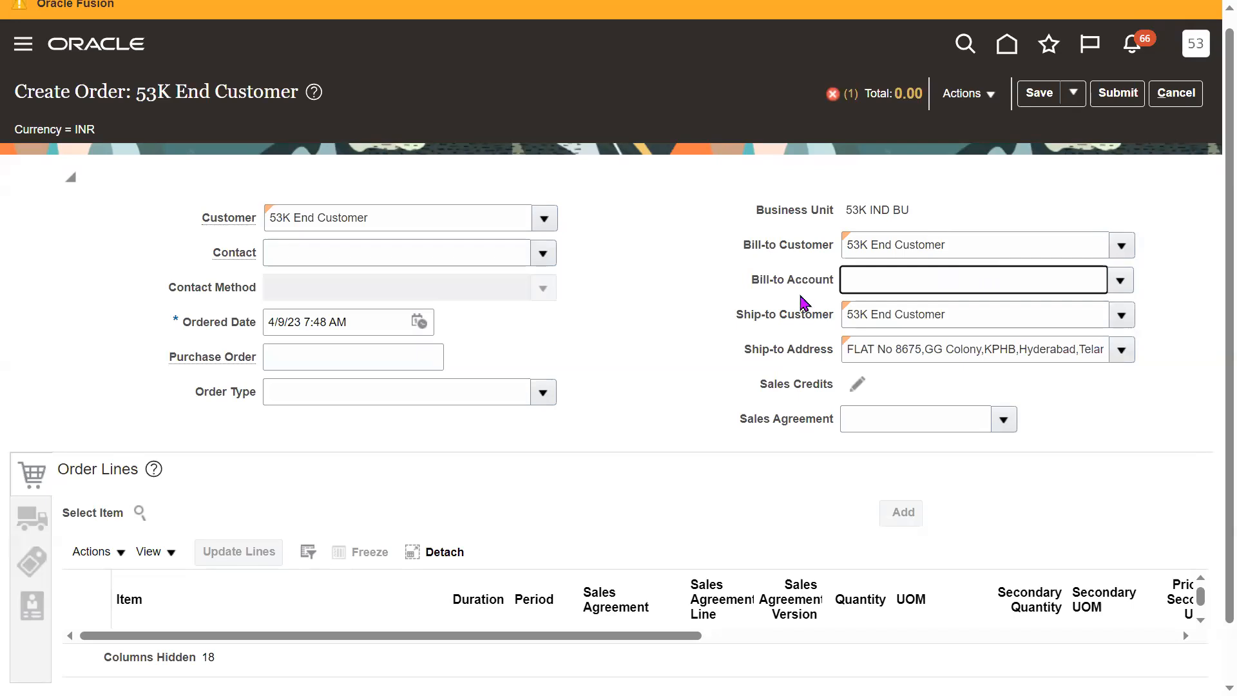
pyautogui.moveTo(752, 279); pyautogui.dragTo(801, 280)
pyautogui.click(1121, 280)
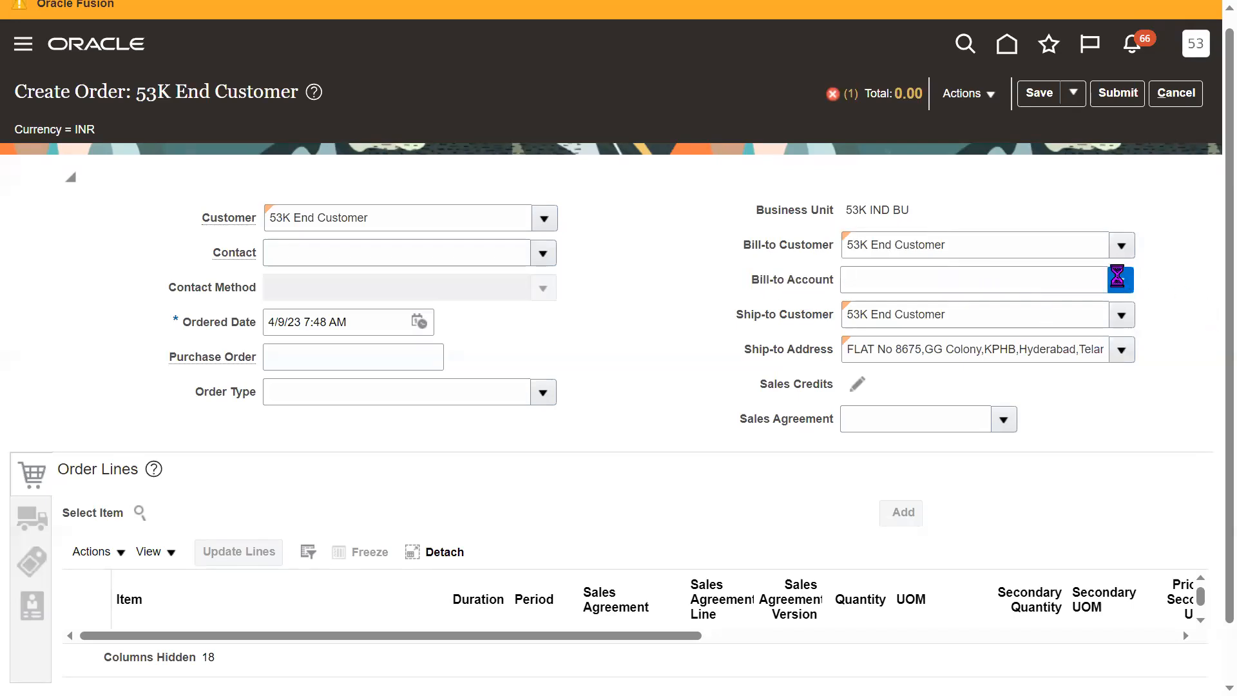
pyautogui.click(663, 309)
pyautogui.tripleClick(795, 282)
pyautogui.click(703, 326)
# Exit full screen, switch to the Setup and Maintenance window in Firefox, and change the setup offering to Procurement
pyautogui.press('F11')
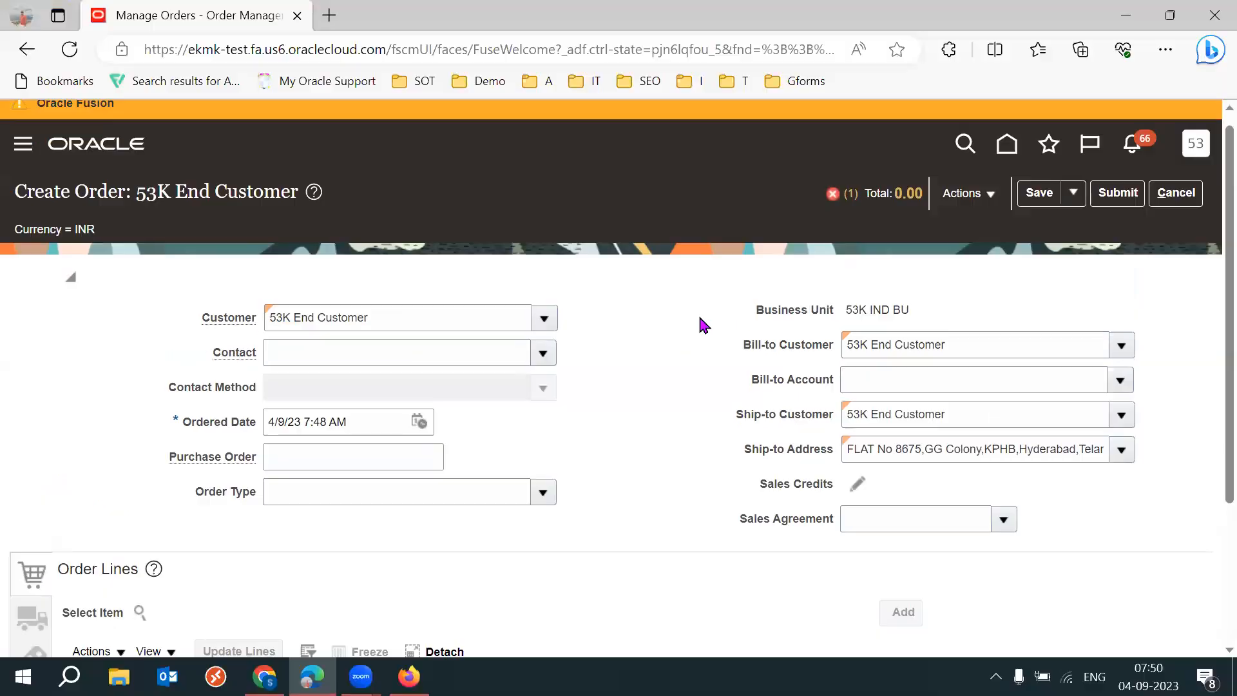
pyautogui.scroll(-1, 1207, 417)
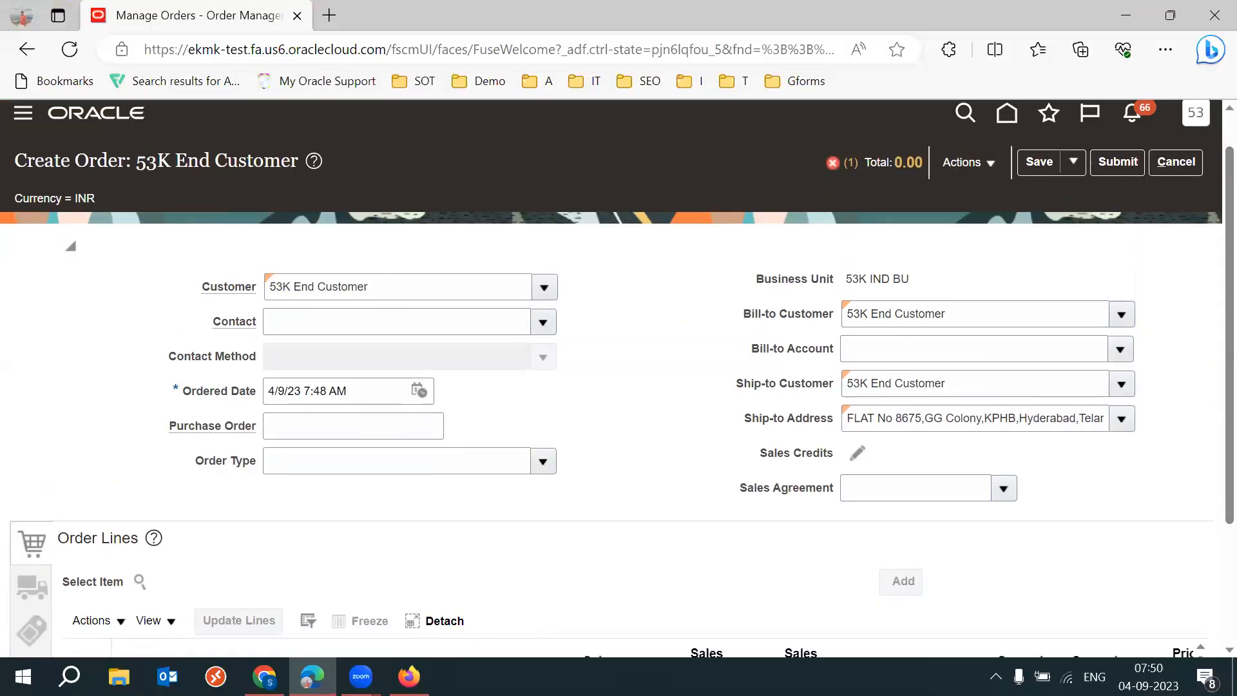
pyautogui.hotkey('alt', 'Tab')
pyautogui.click(1179, 218)
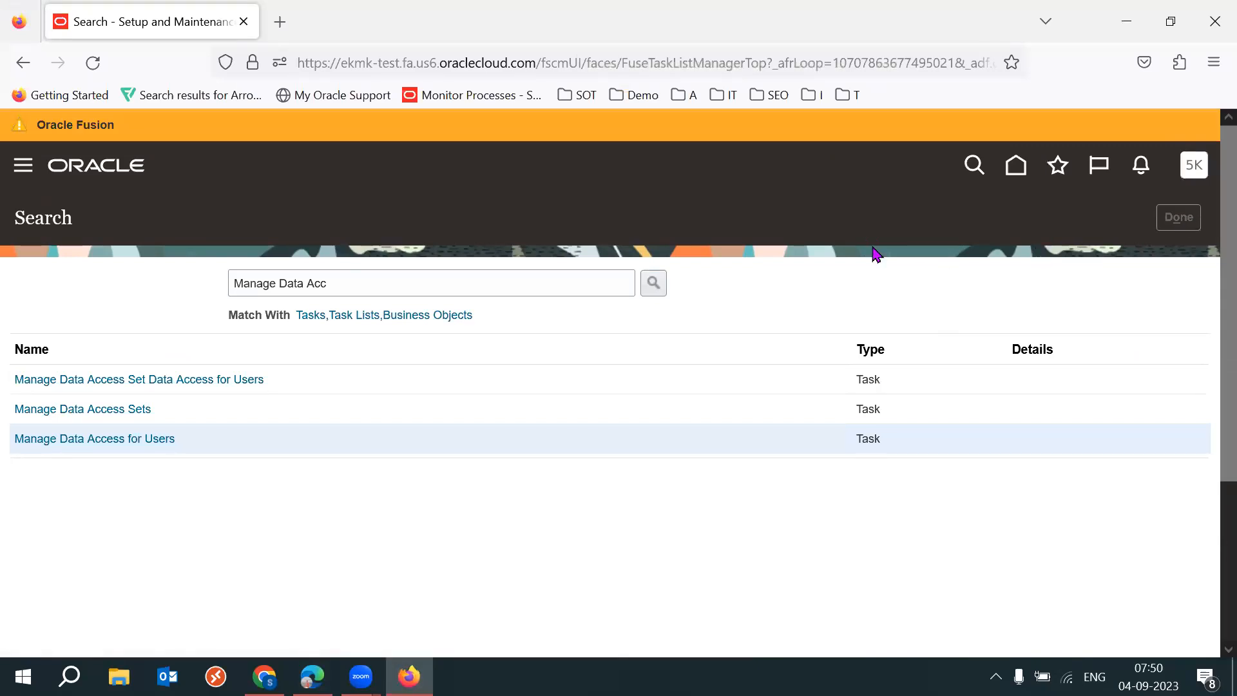
pyautogui.click(259, 215)
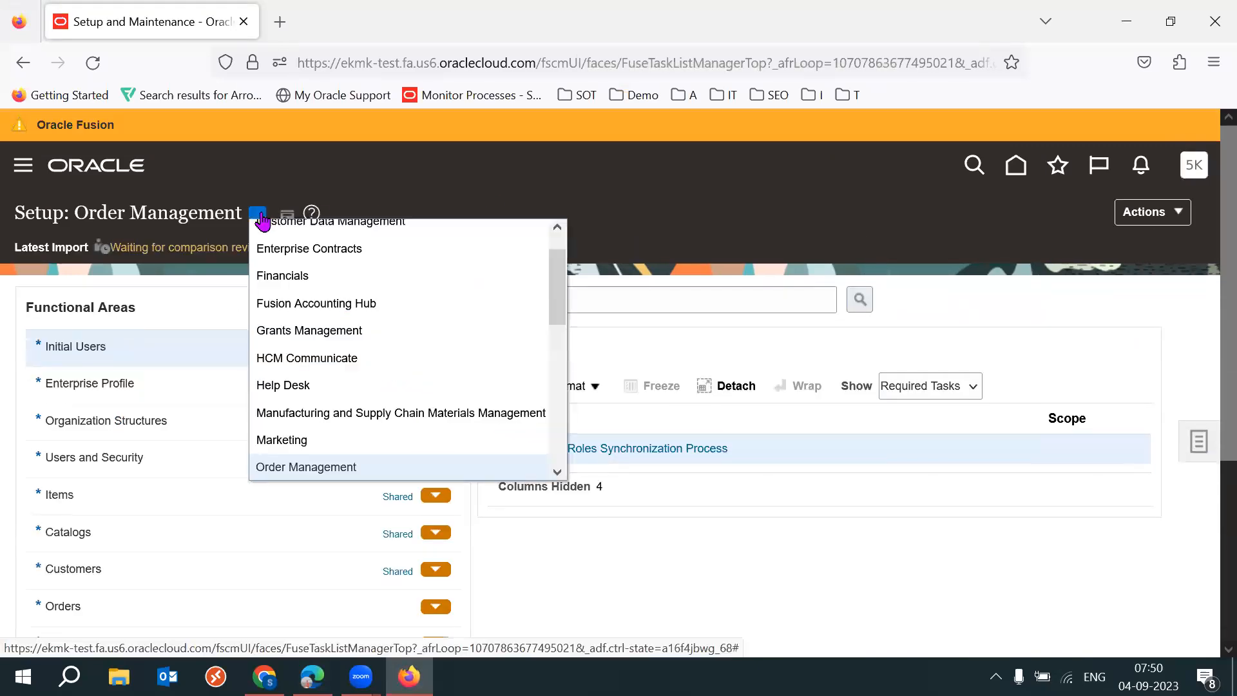
pyautogui.moveTo(558, 317); pyautogui.dragTo(562, 340)
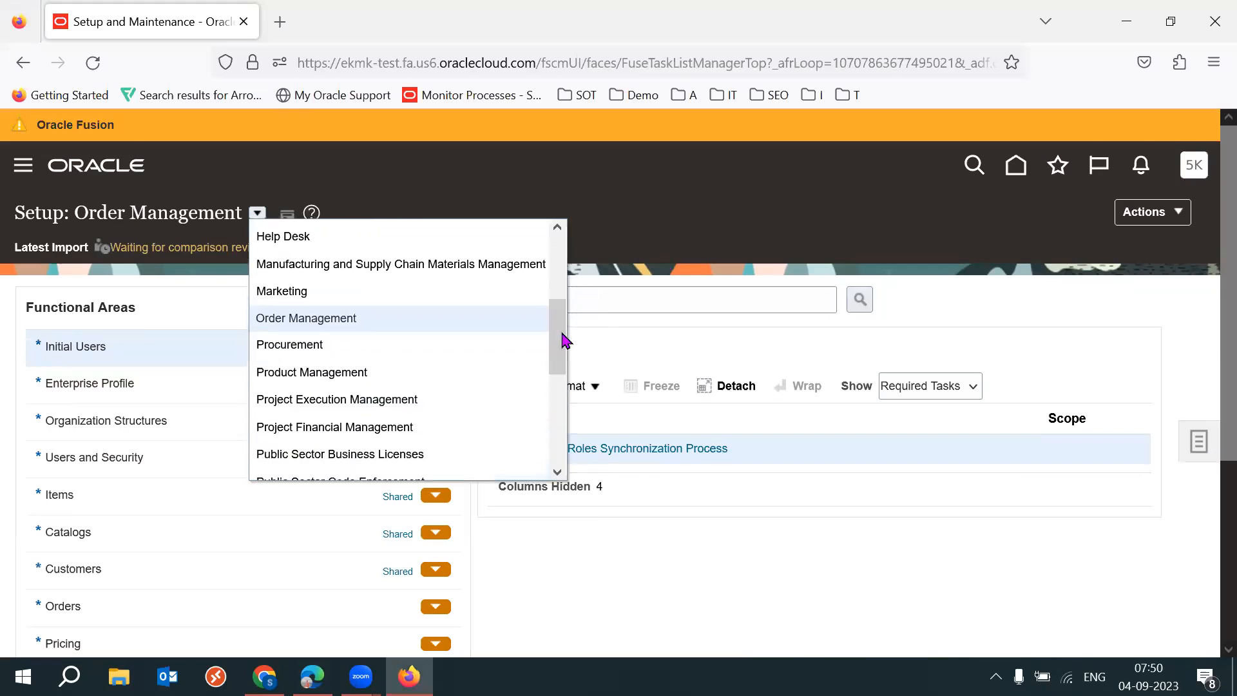
pyautogui.click(348, 330)
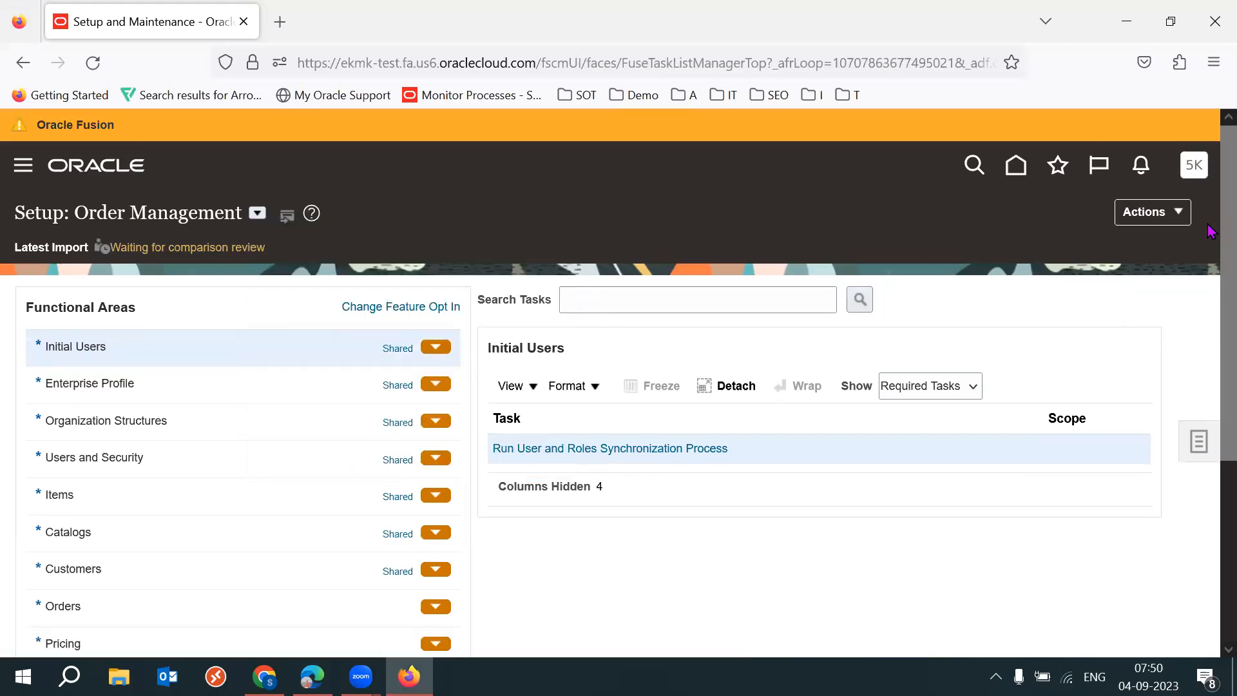
# Show all tasks for the Organization Structures functional area
pyautogui.scroll(-2, 1210, 232)
pyautogui.scroll(-1, 455, 403)
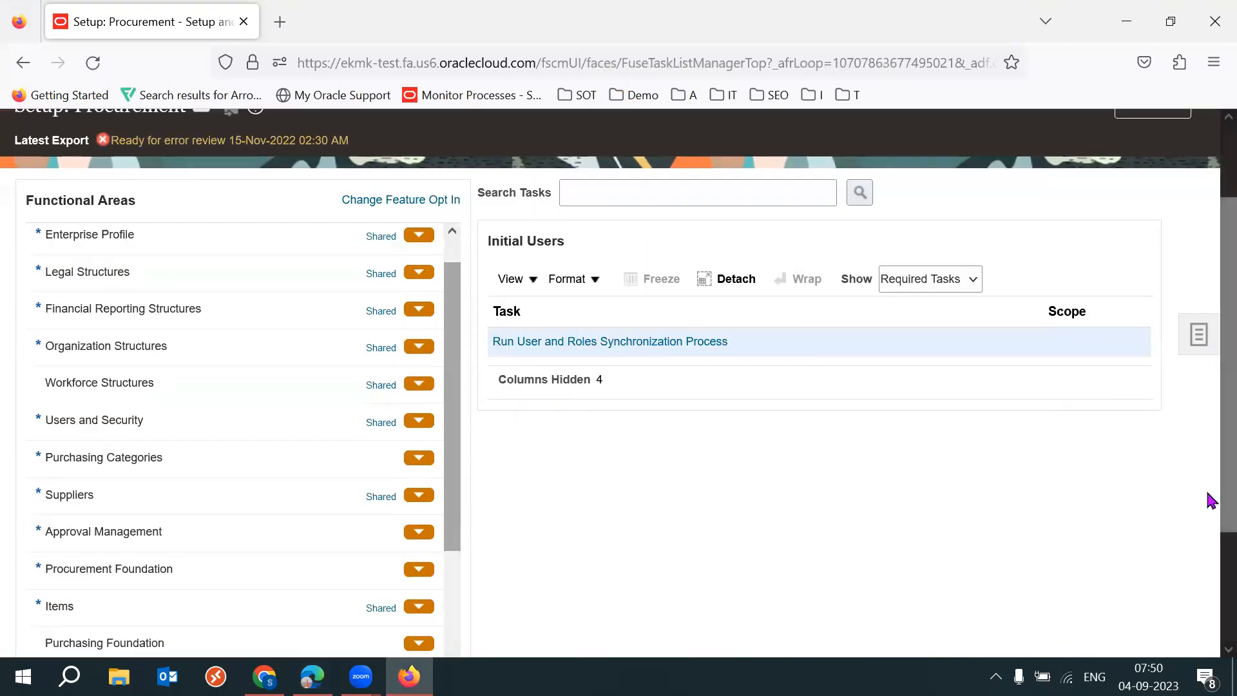
pyautogui.scroll(-1, 1207, 376)
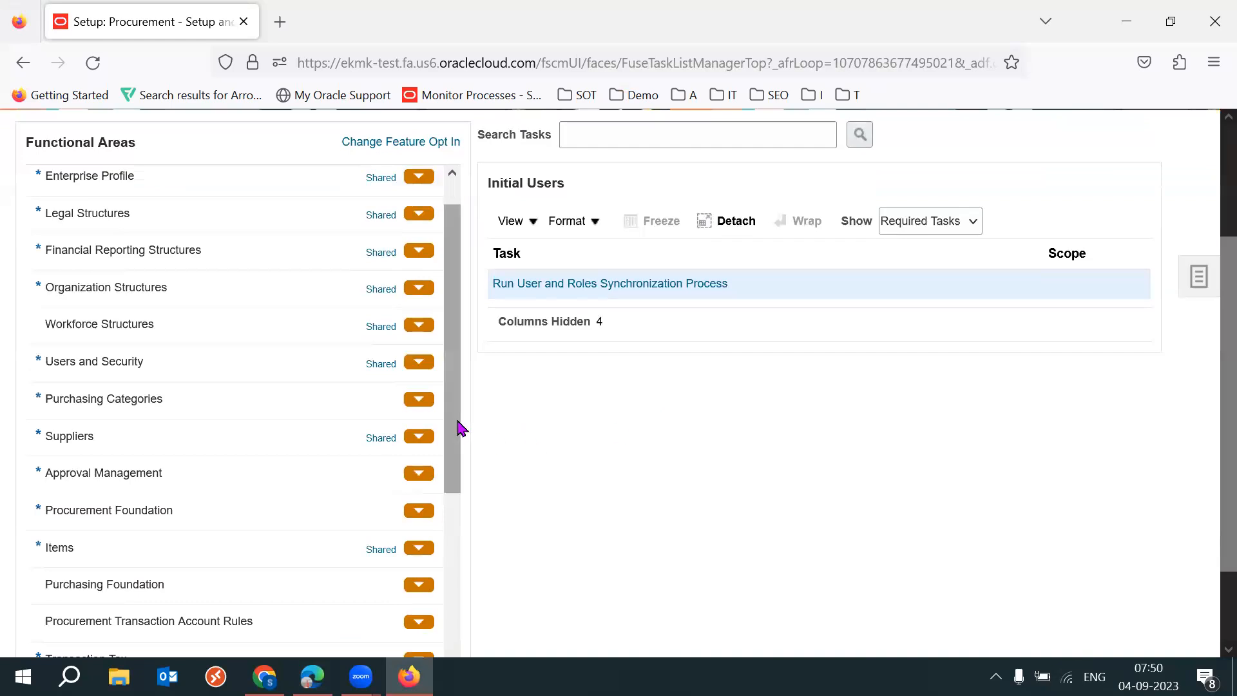
pyautogui.scroll(-1, 458, 452)
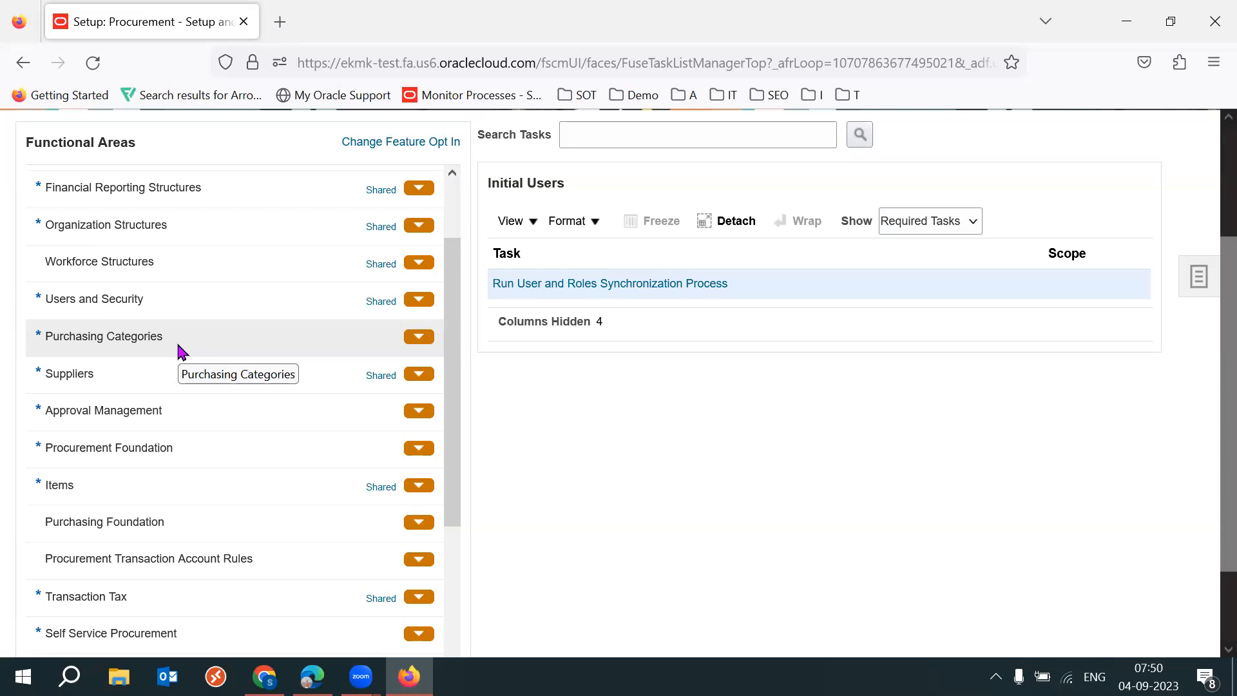
pyautogui.scroll(2, 457, 310)
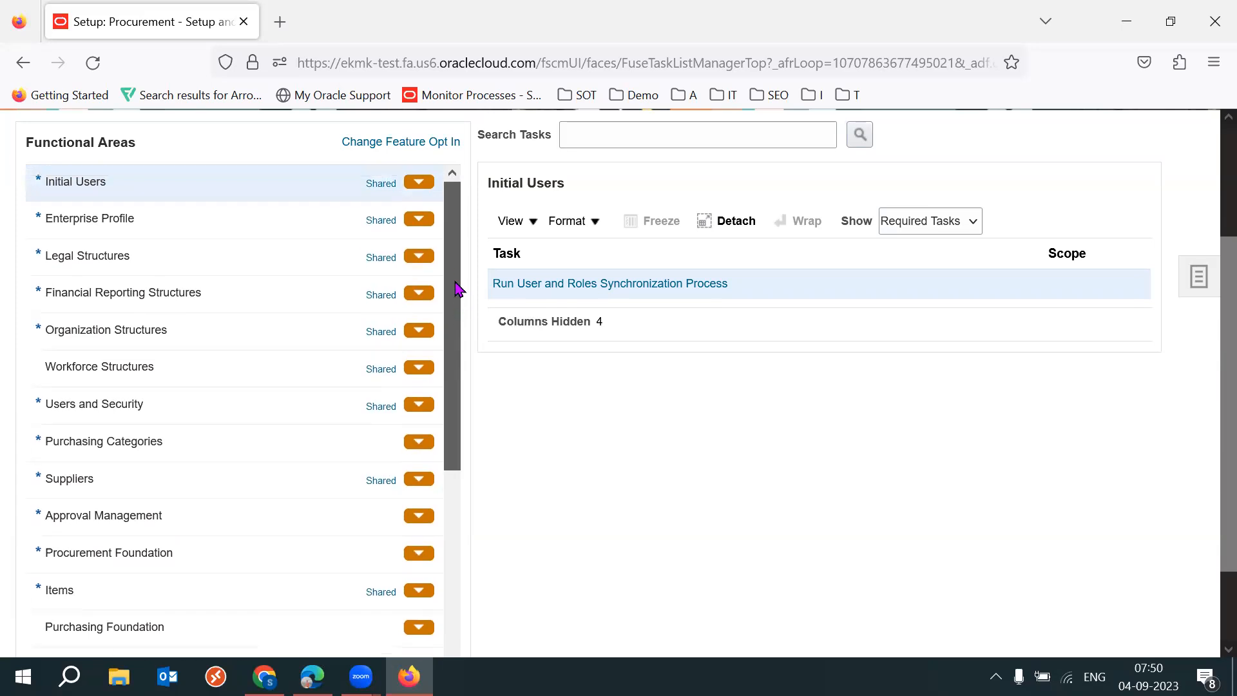
pyautogui.click(256, 334)
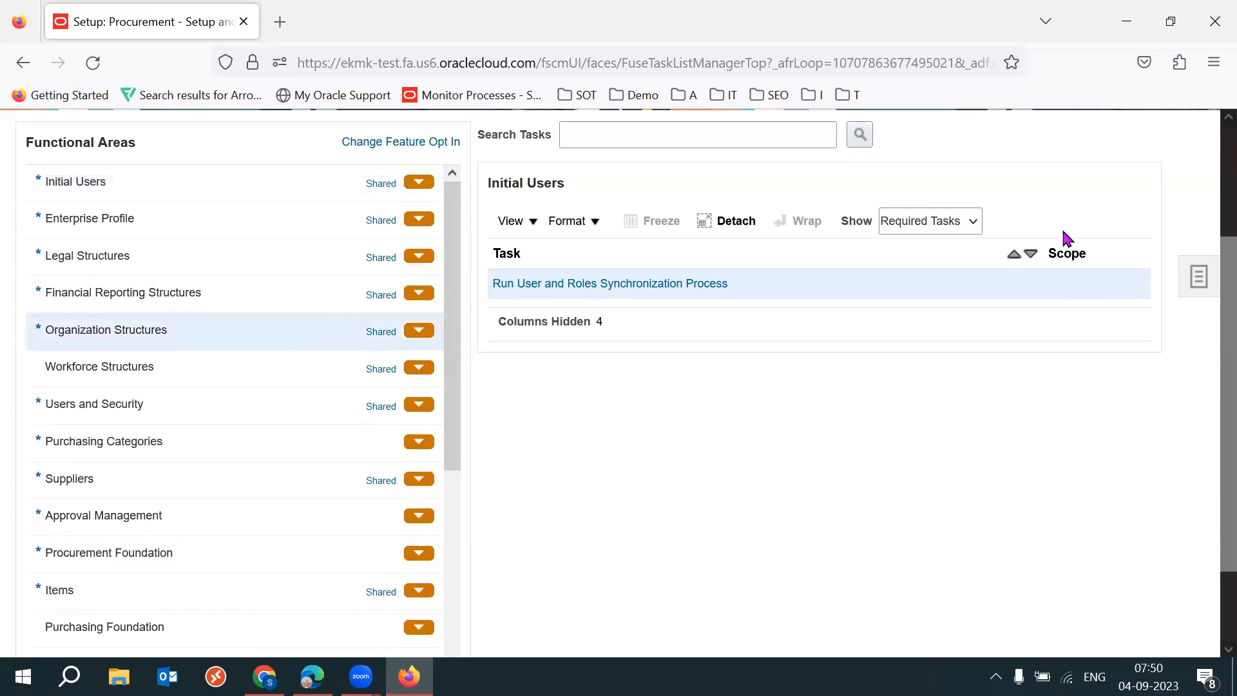
pyautogui.click(962, 223)
pyautogui.click(910, 250)
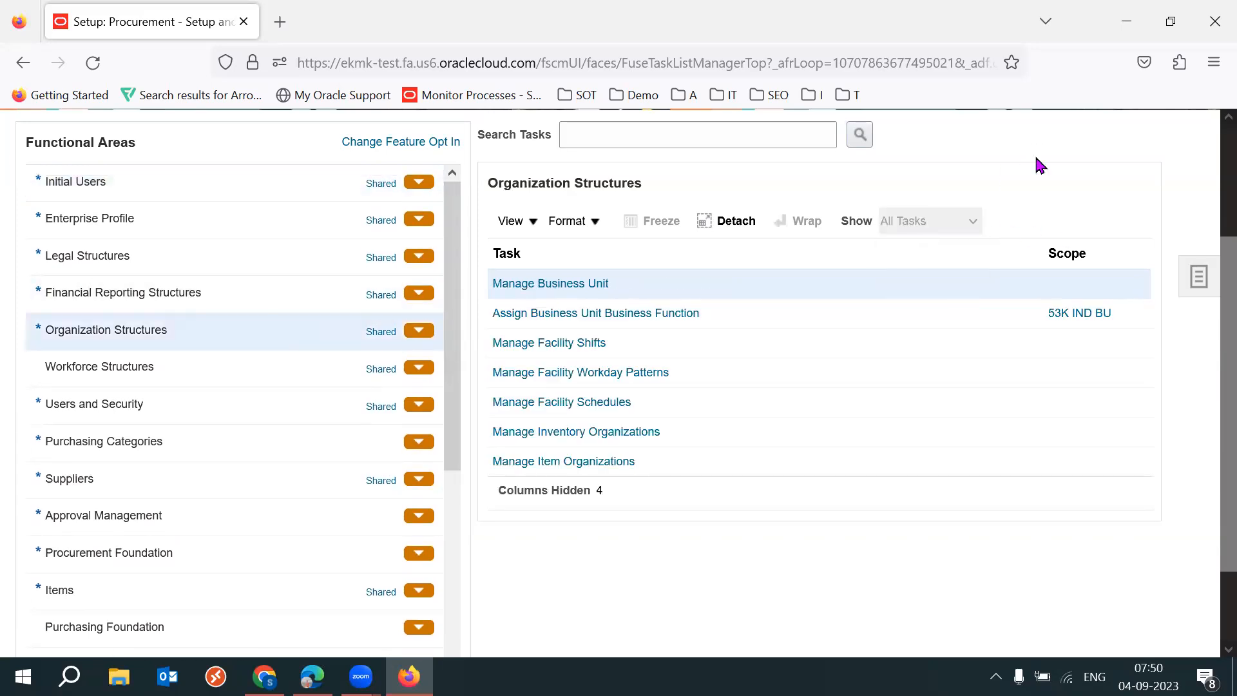
# Open Manage Business Unit Set Assignment for 53K IND BU and filter the reference data objects by "Cu"
pyautogui.click(761, 381)
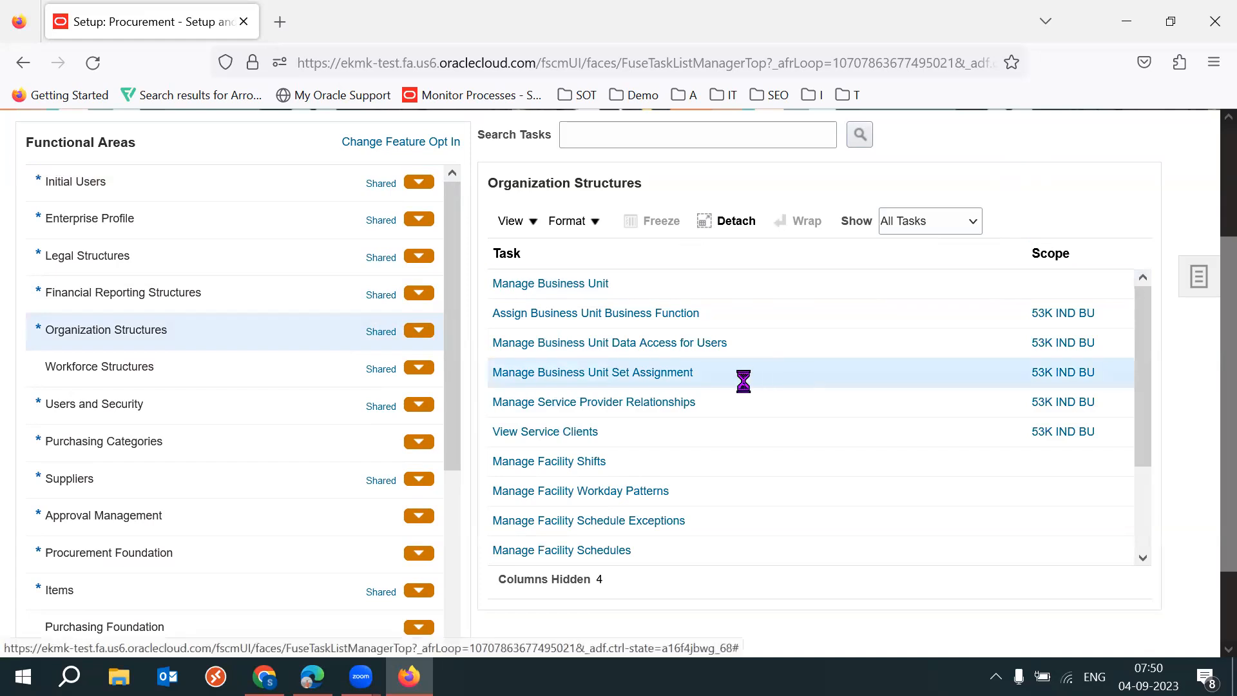
pyautogui.click(632, 374)
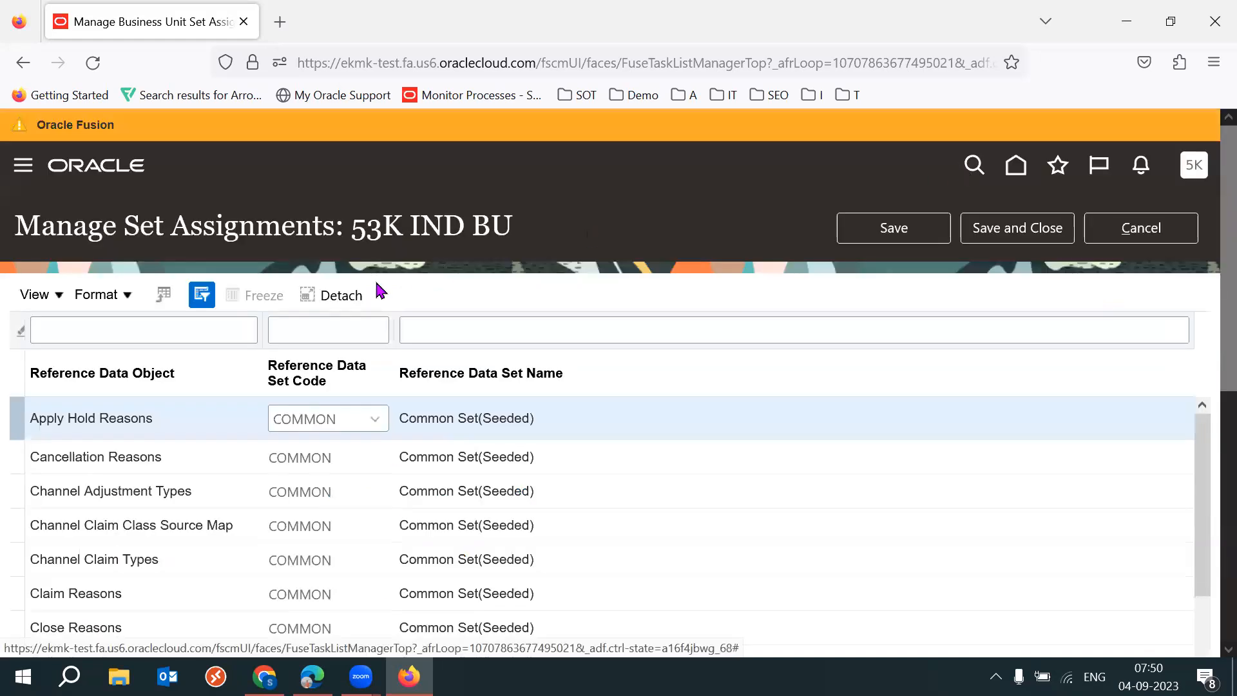
pyautogui.click(185, 334)
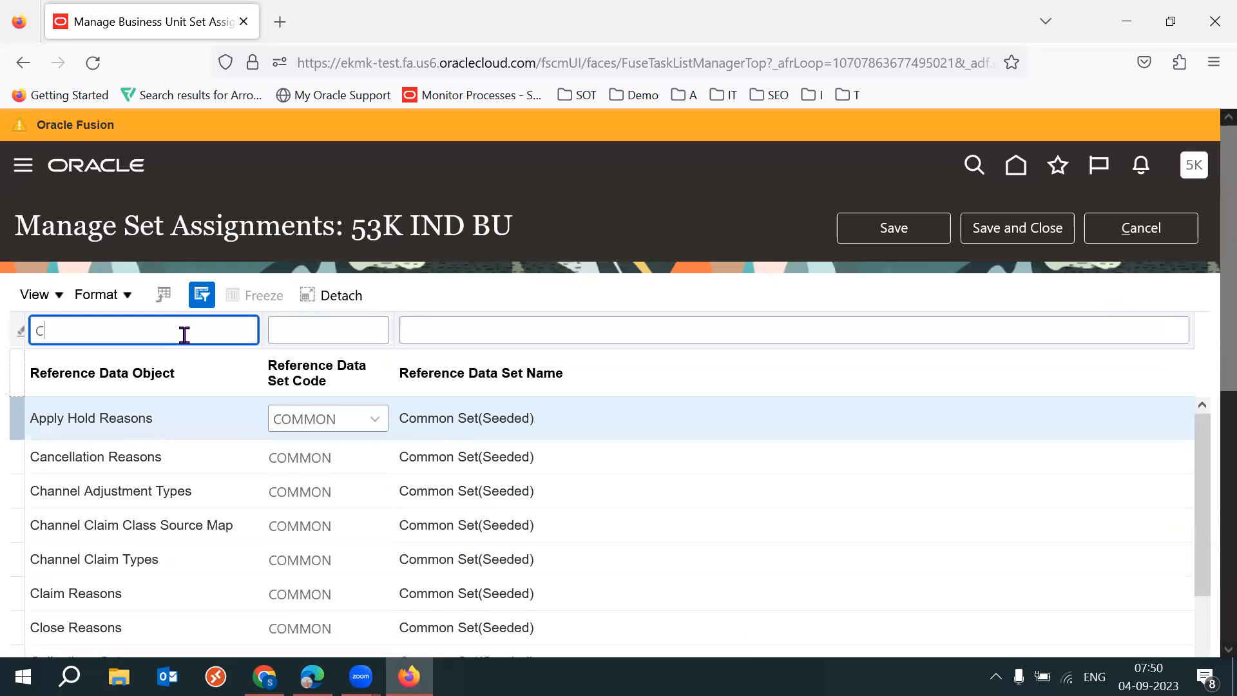
pyautogui.write('Cu')
pyautogui.press('Return')
# Set the Customer Account Site's reference data set code to ENTERPRISE by searching the set codes for "Enter"
pyautogui.click(341, 454)
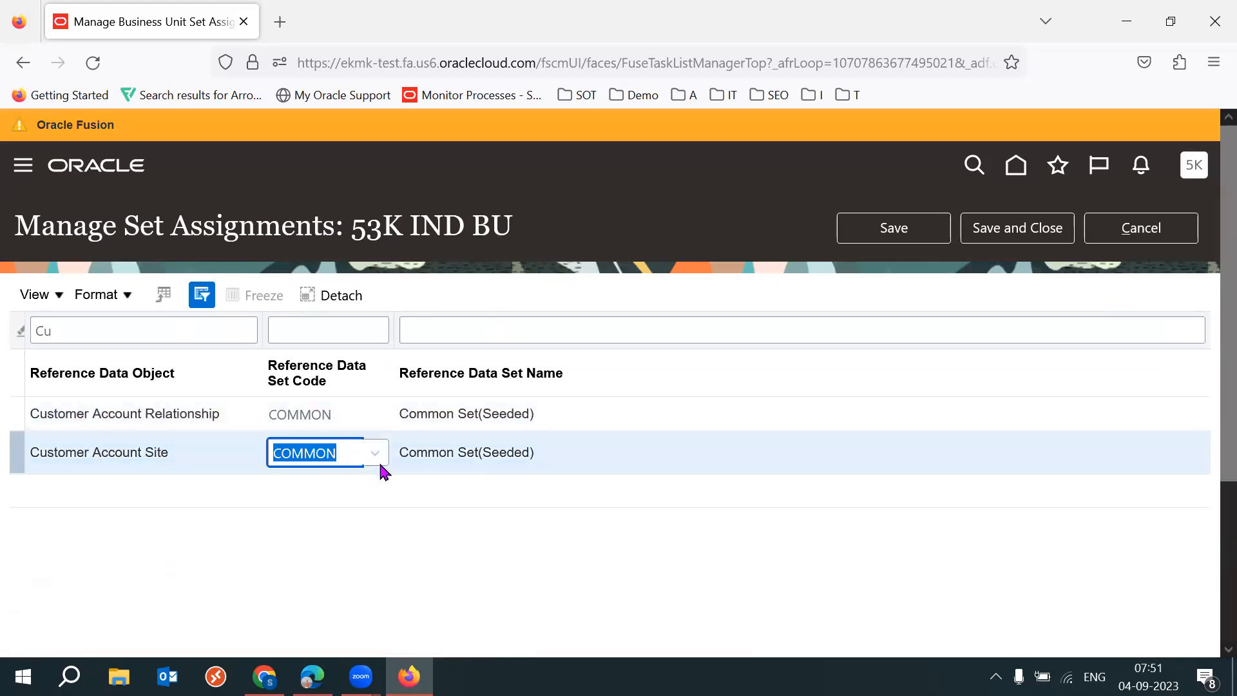
pyautogui.scroll(-1, 1210, 387)
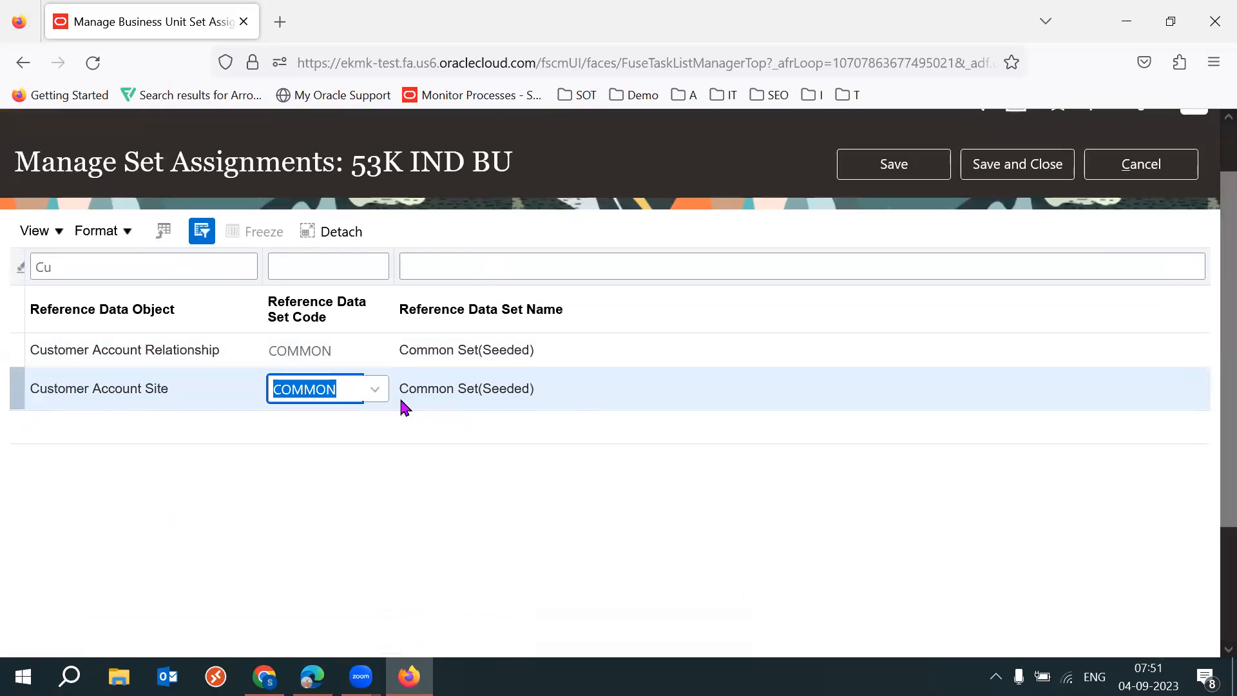
pyautogui.click(376, 388)
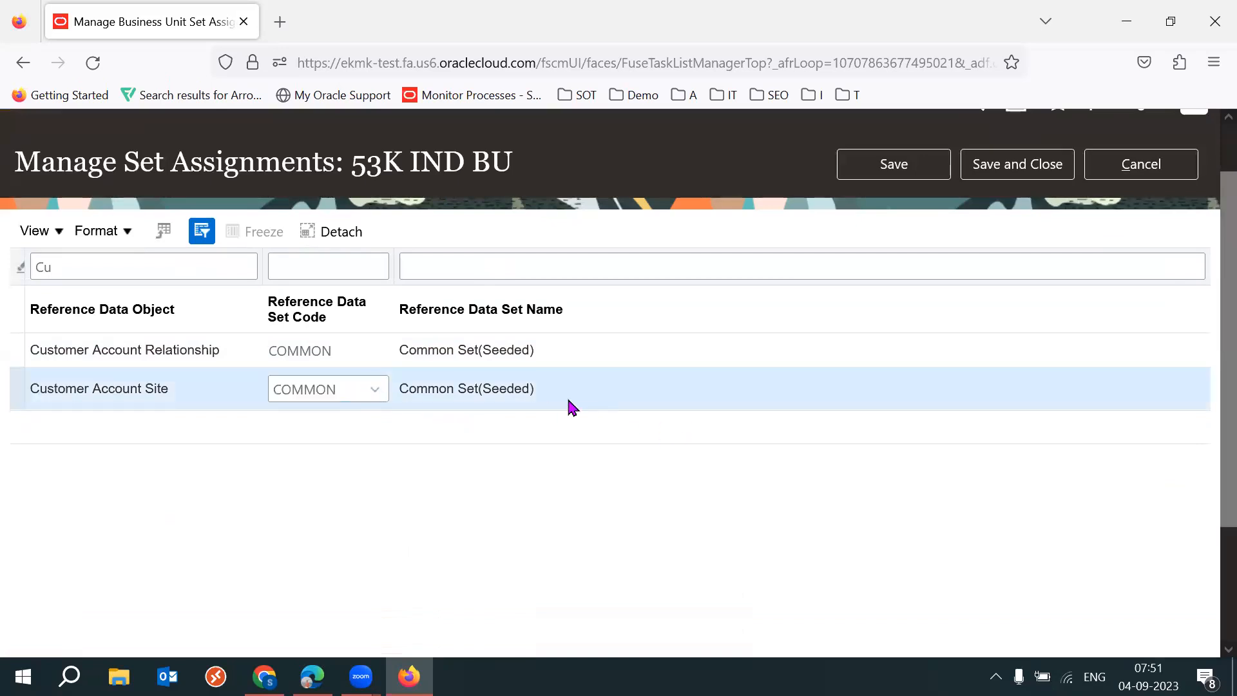
pyautogui.scroll(-3, 1210, 417)
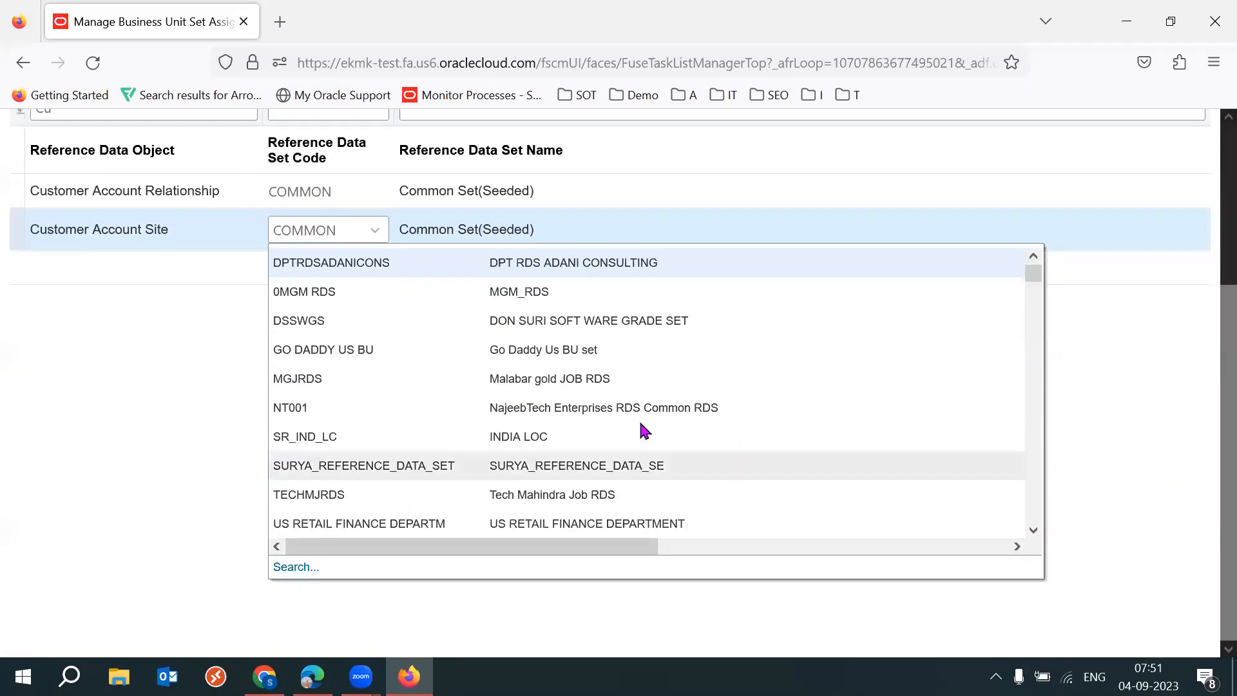
pyautogui.click(292, 563)
pyautogui.click(416, 315)
pyautogui.write('Enter')
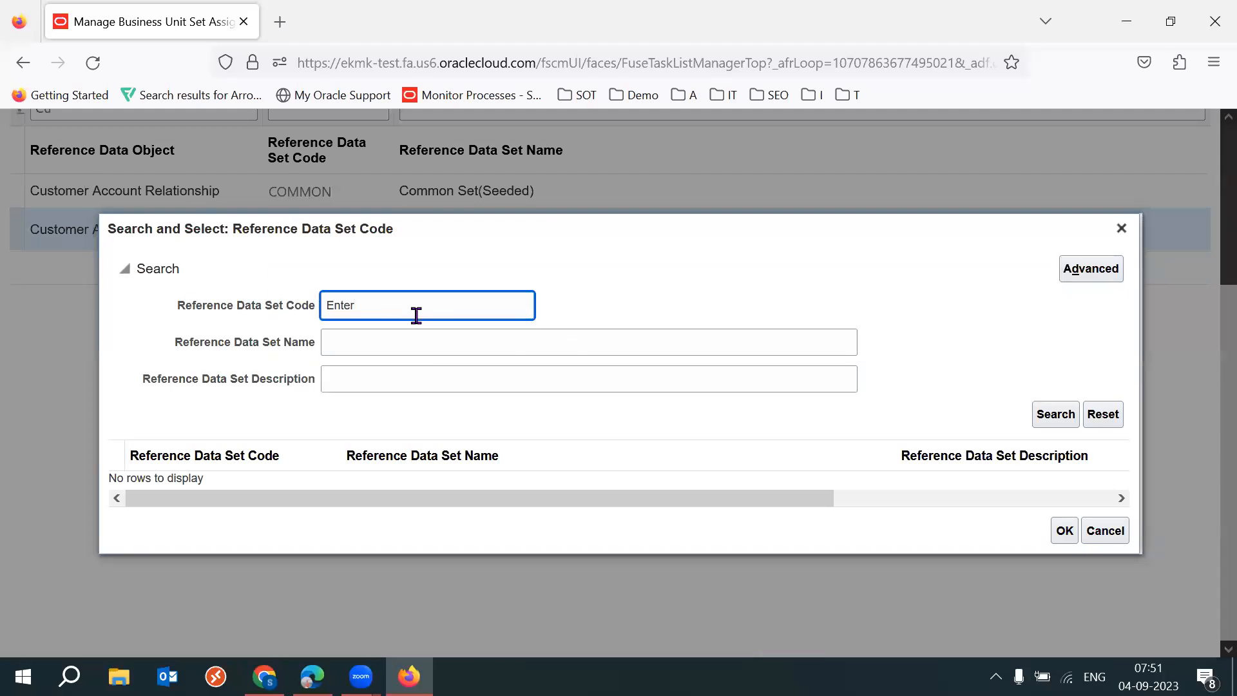
pyautogui.press('Return')
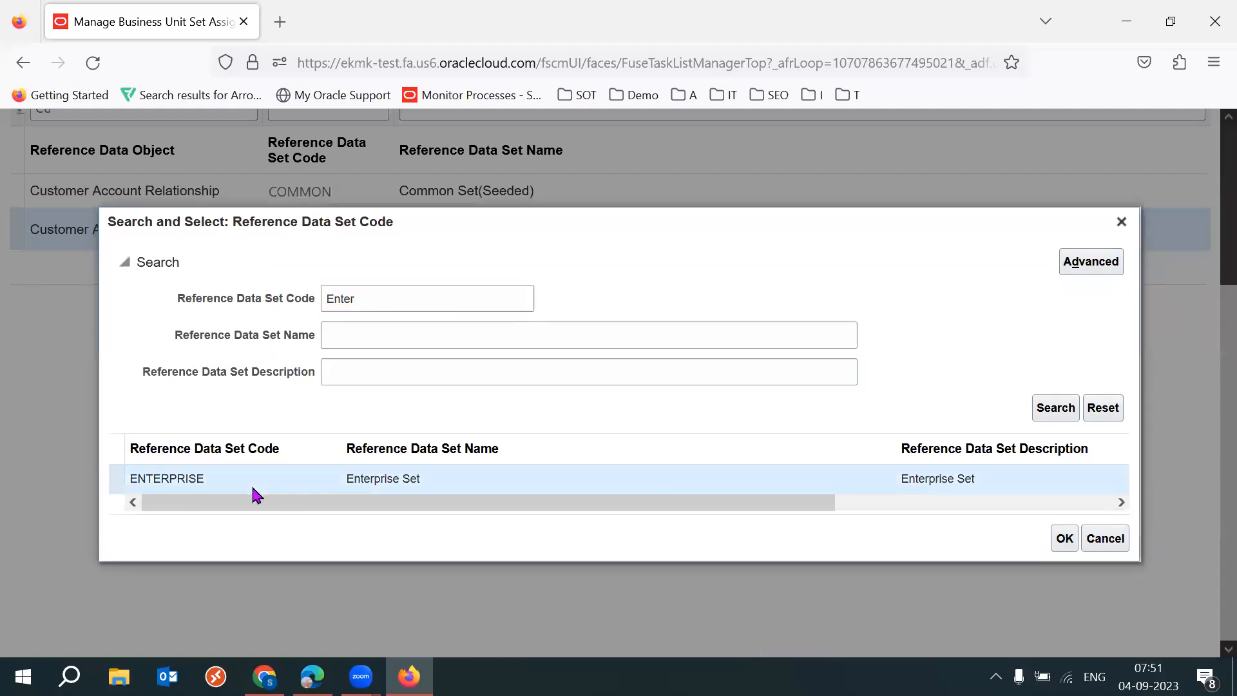
pyautogui.click(1065, 539)
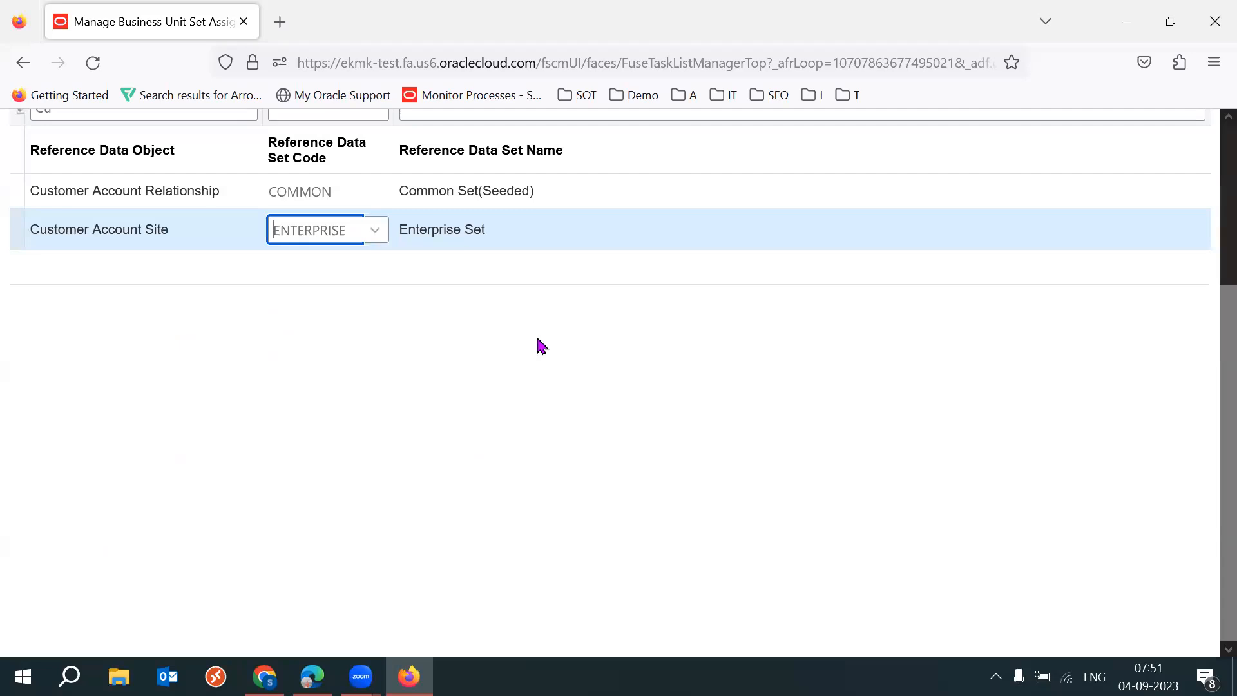
# Save the set assignments for 53K IND BU and close them
pyautogui.doubleClick(309, 238)
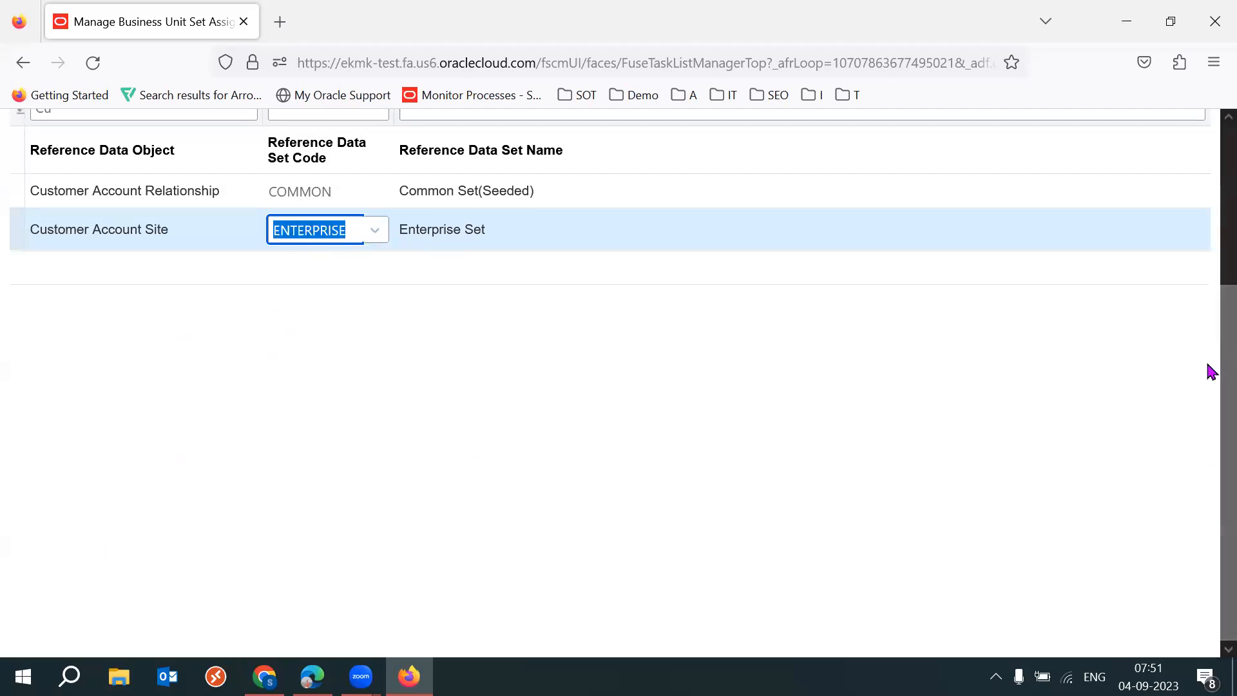
pyautogui.scroll(1, 1210, 312)
pyautogui.scroll(1, 1210, 313)
pyautogui.click(1016, 153)
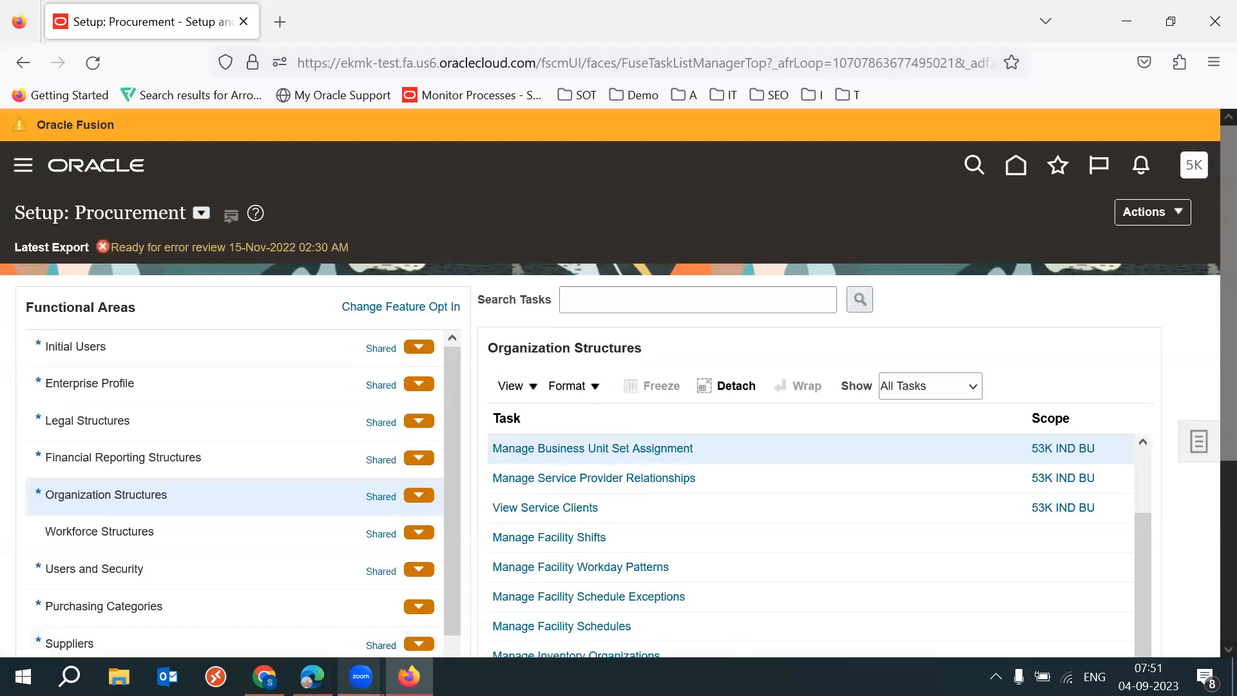
# Switch back to the Create Order page in the Edge browser
pyautogui.moveTo(313, 676)
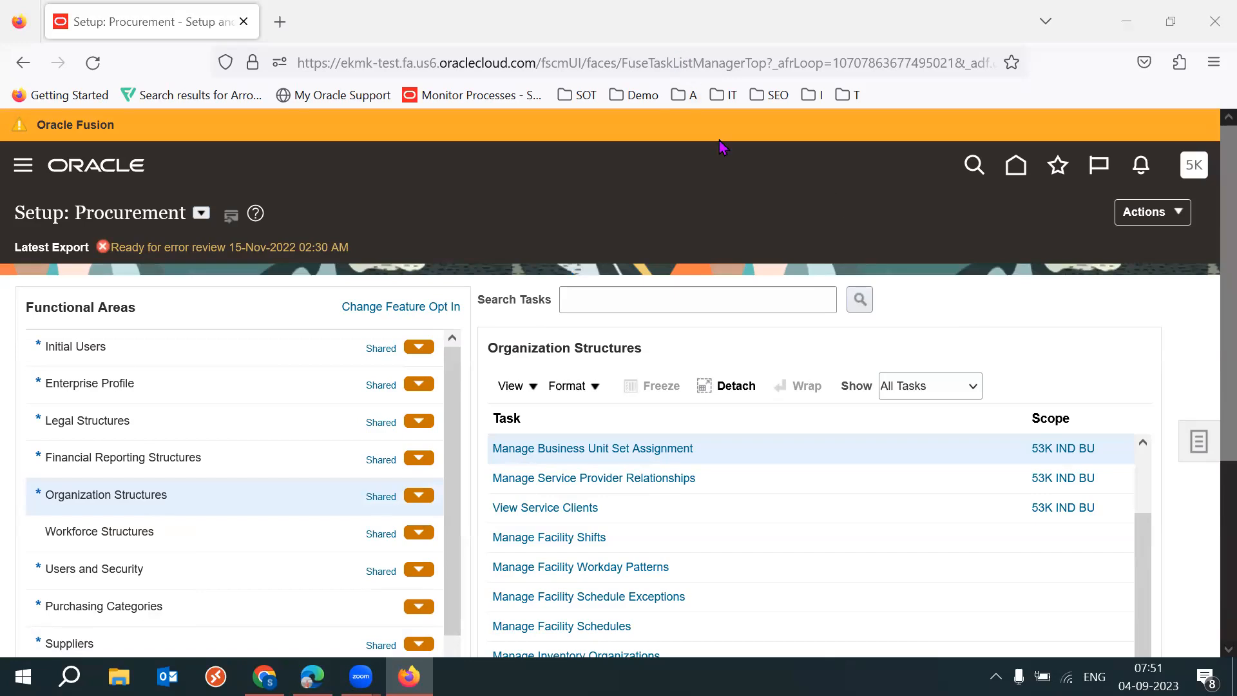
pyautogui.scroll(-2, 1207, 309)
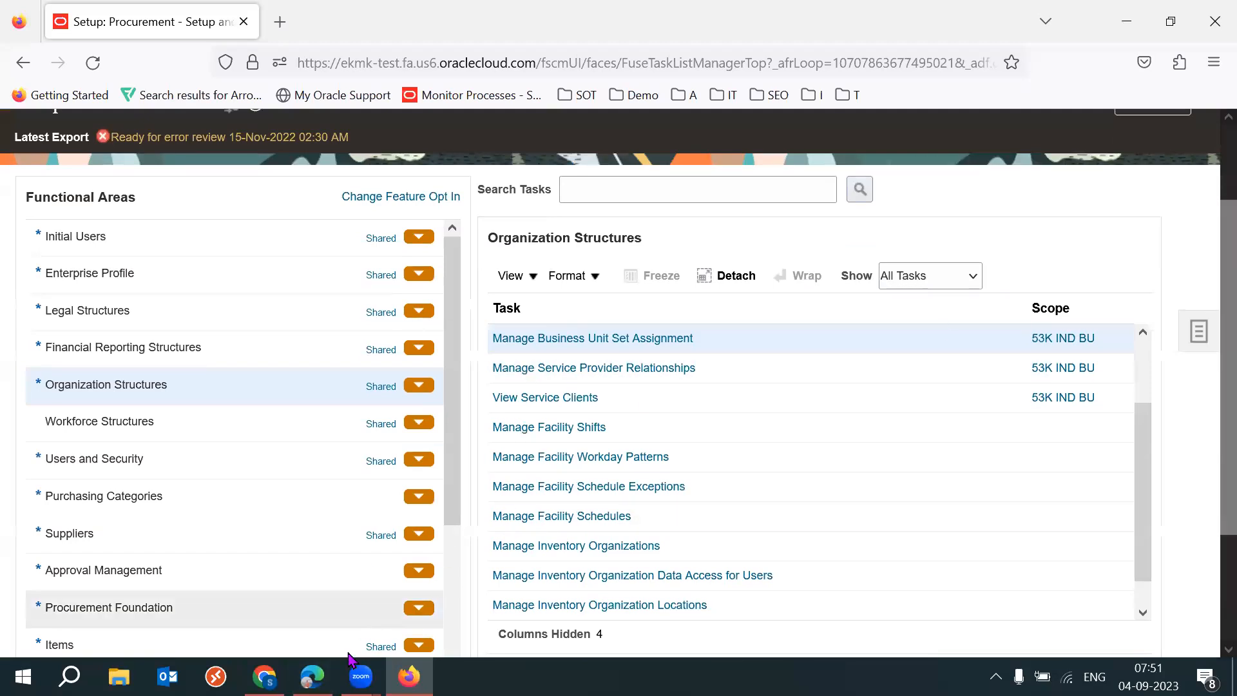
pyautogui.click(310, 570)
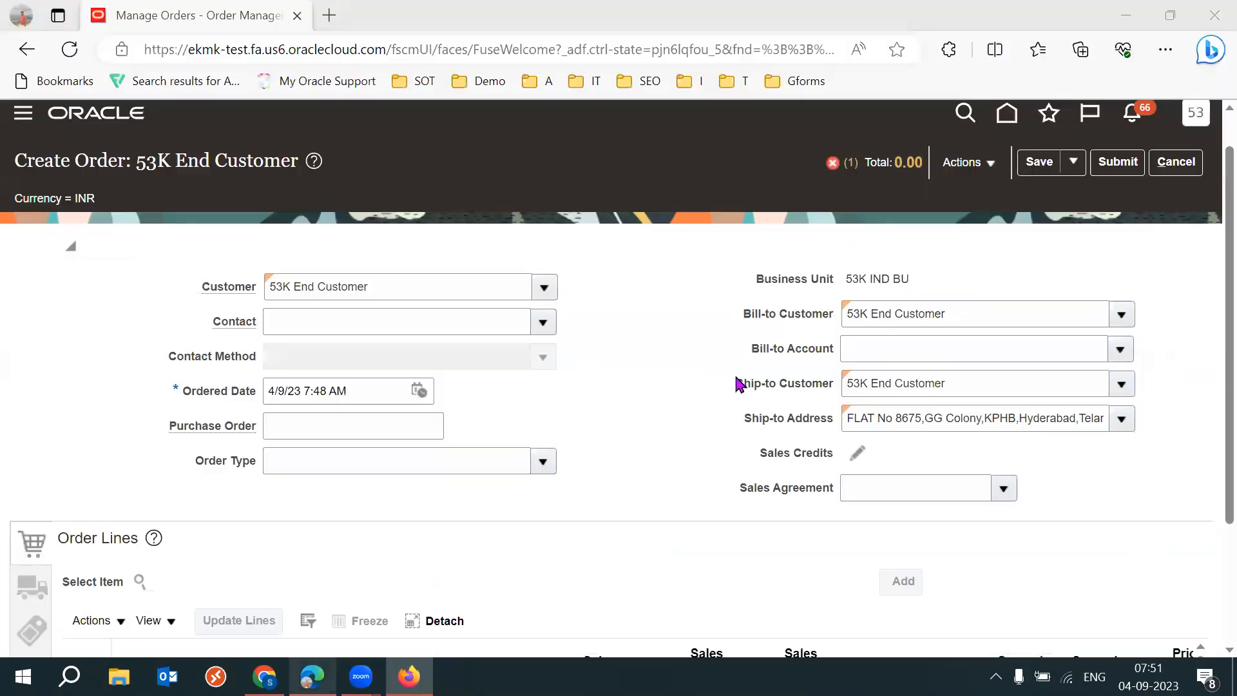
# Cancel the current order for 53K End Customer without keeping it and start a new sales order
pyautogui.click(1183, 169)
pyautogui.click(837, 406)
pyautogui.click(1160, 211)
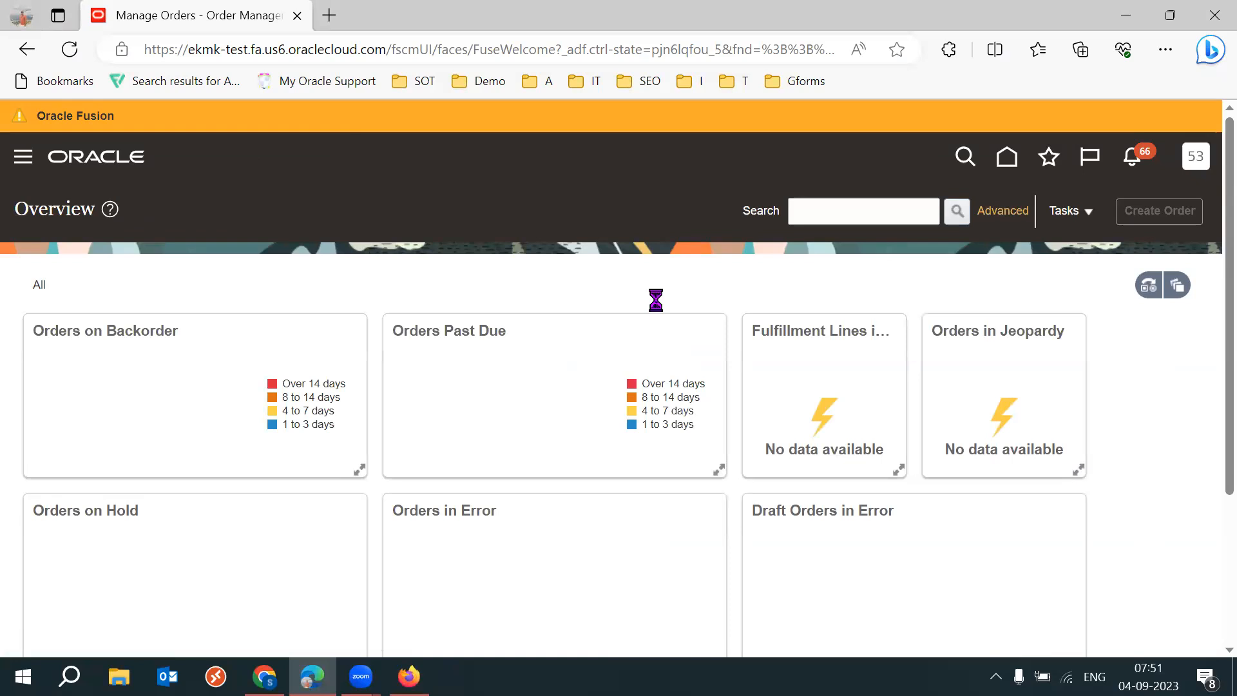
pyautogui.scroll(-1, 652, 315)
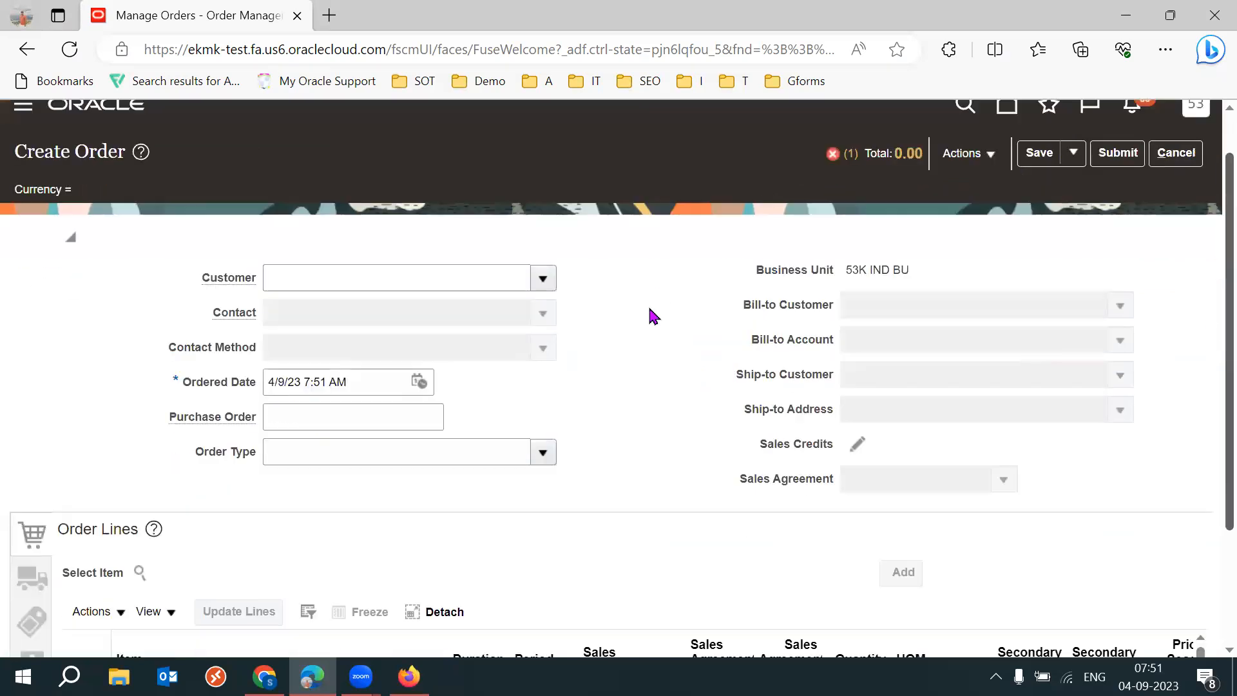
# Set the new order's currency to INR in the currency details
pyautogui.click(965, 153)
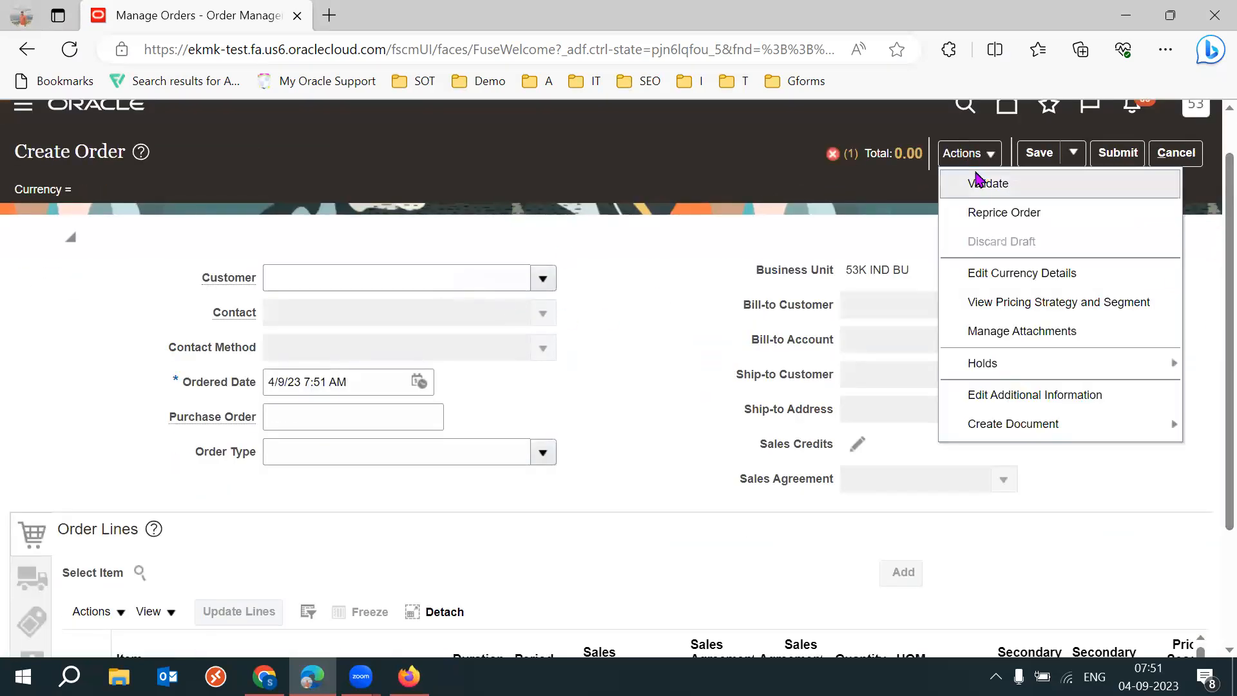
pyautogui.click(1015, 288)
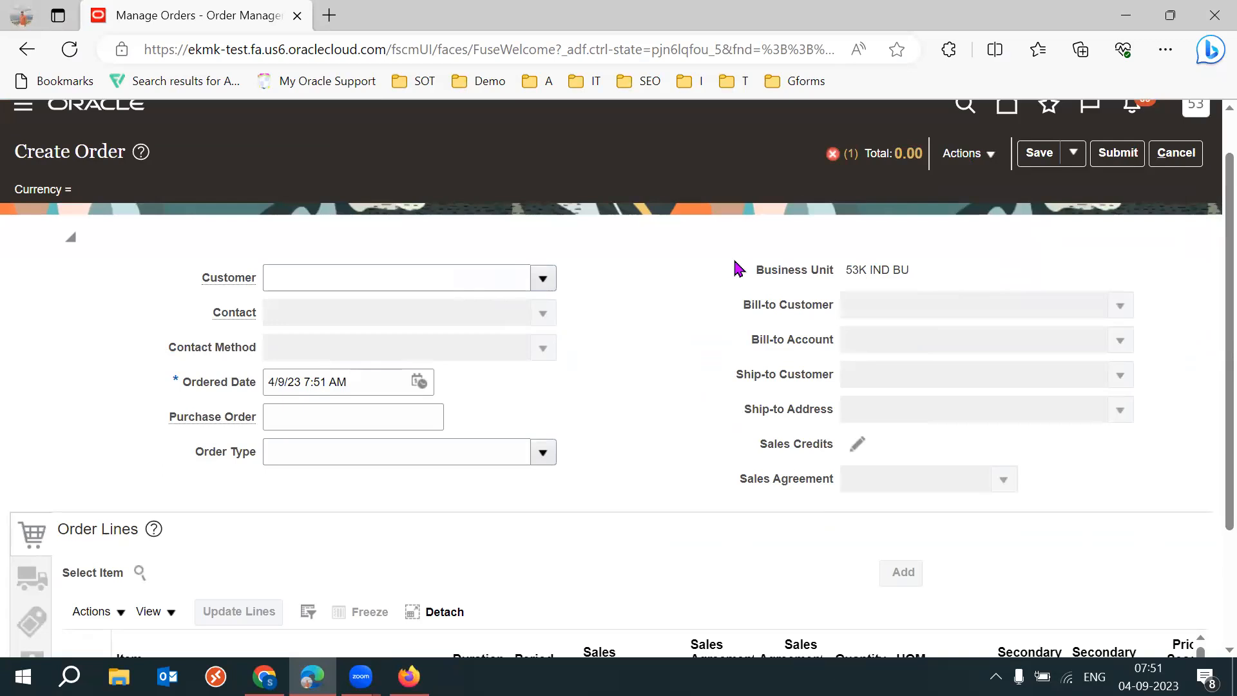
pyautogui.click(656, 314)
pyautogui.write('INR')
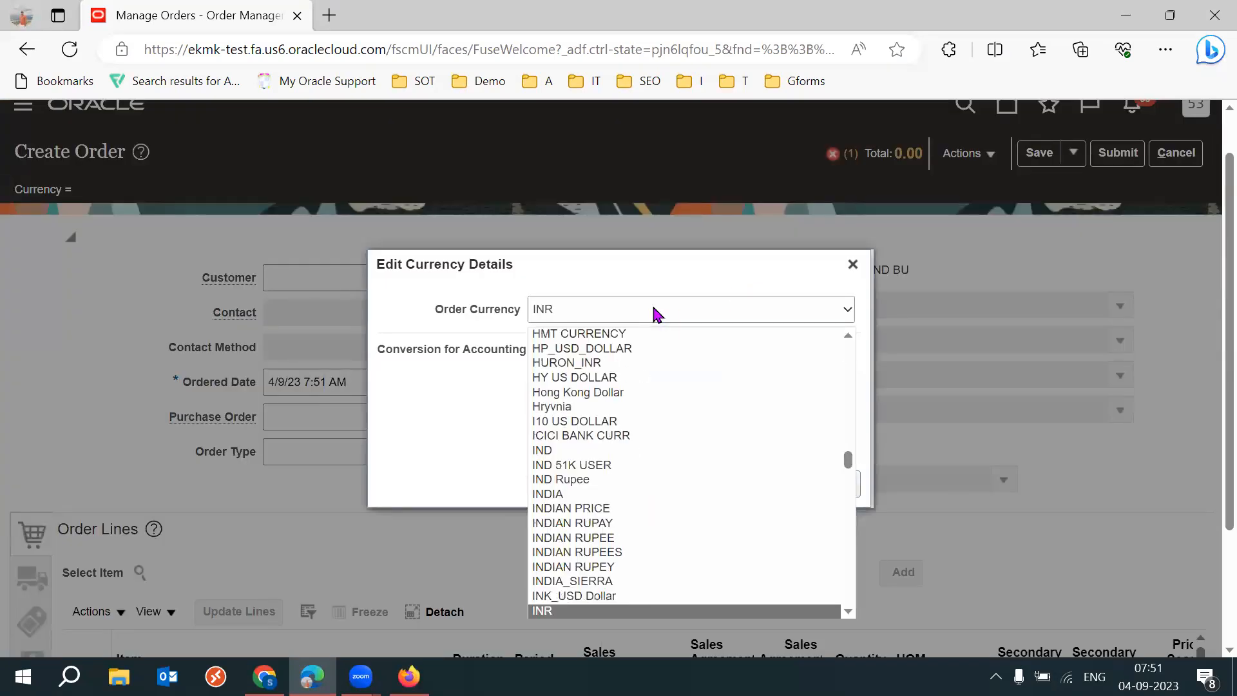
pyautogui.press('Return')
pyautogui.click(788, 483)
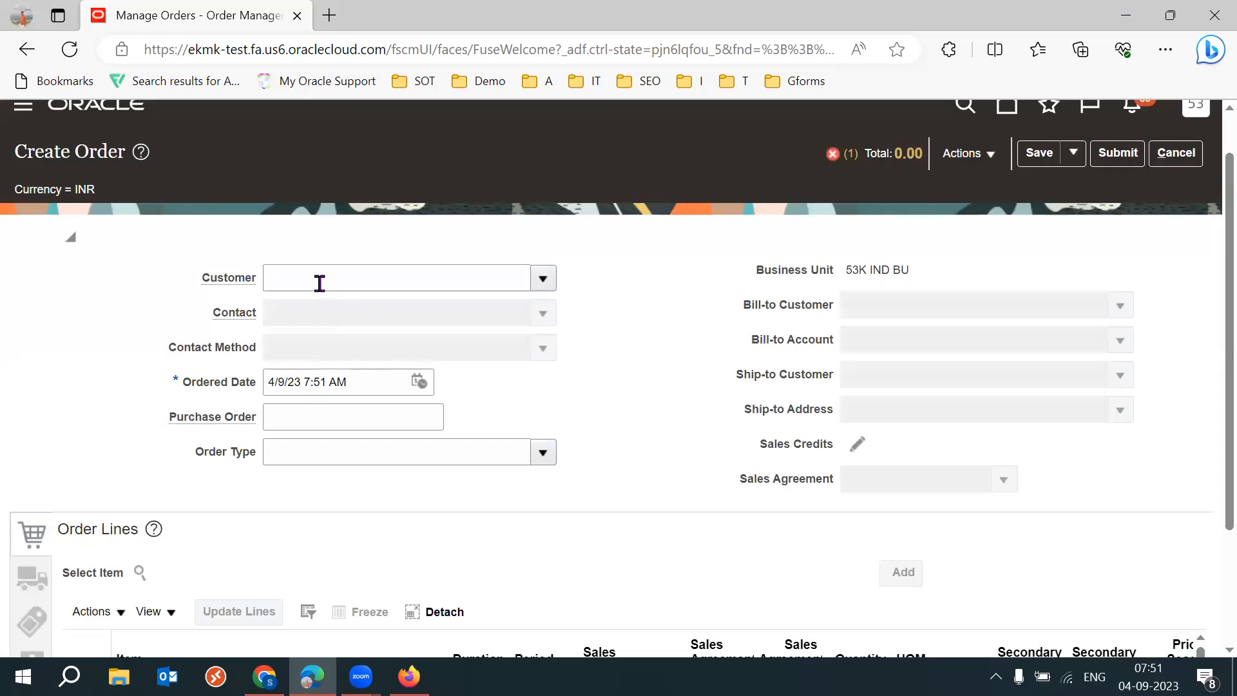
# Set the order's customer to 53K End Customer by searching for "53K" and check the Bill-to Account
pyautogui.click(319, 282)
pyautogui.write('53K')
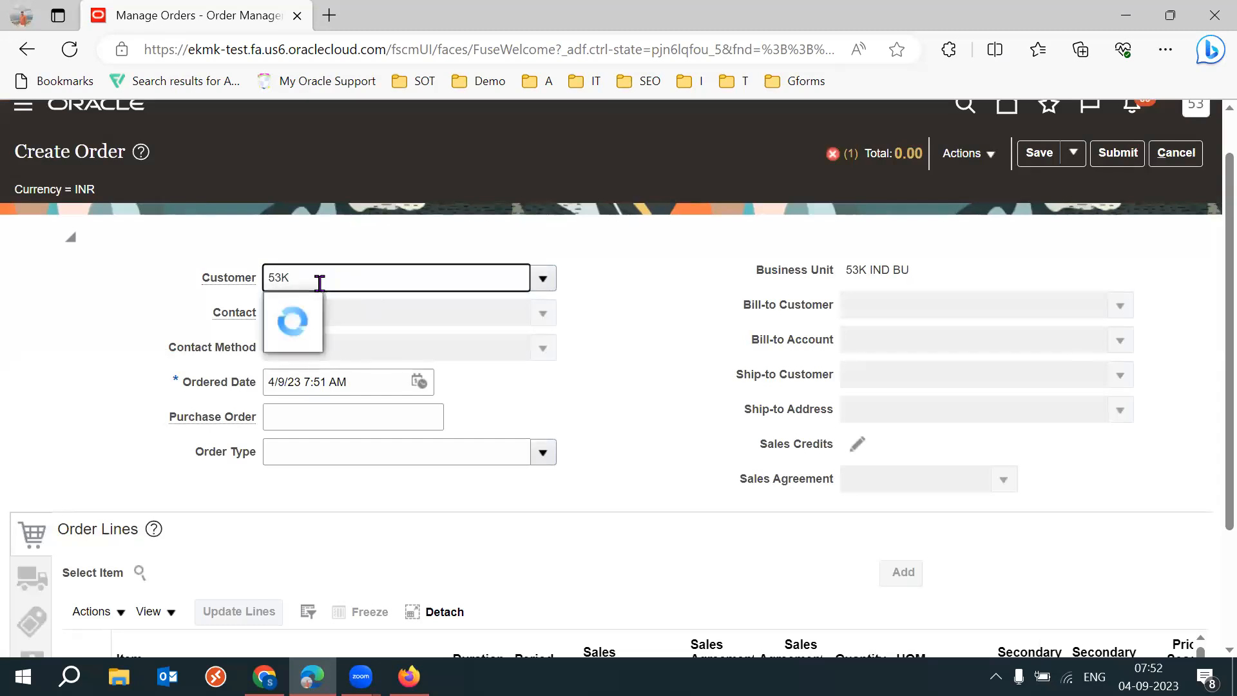
pyautogui.press('Down')
pyautogui.press('Return')
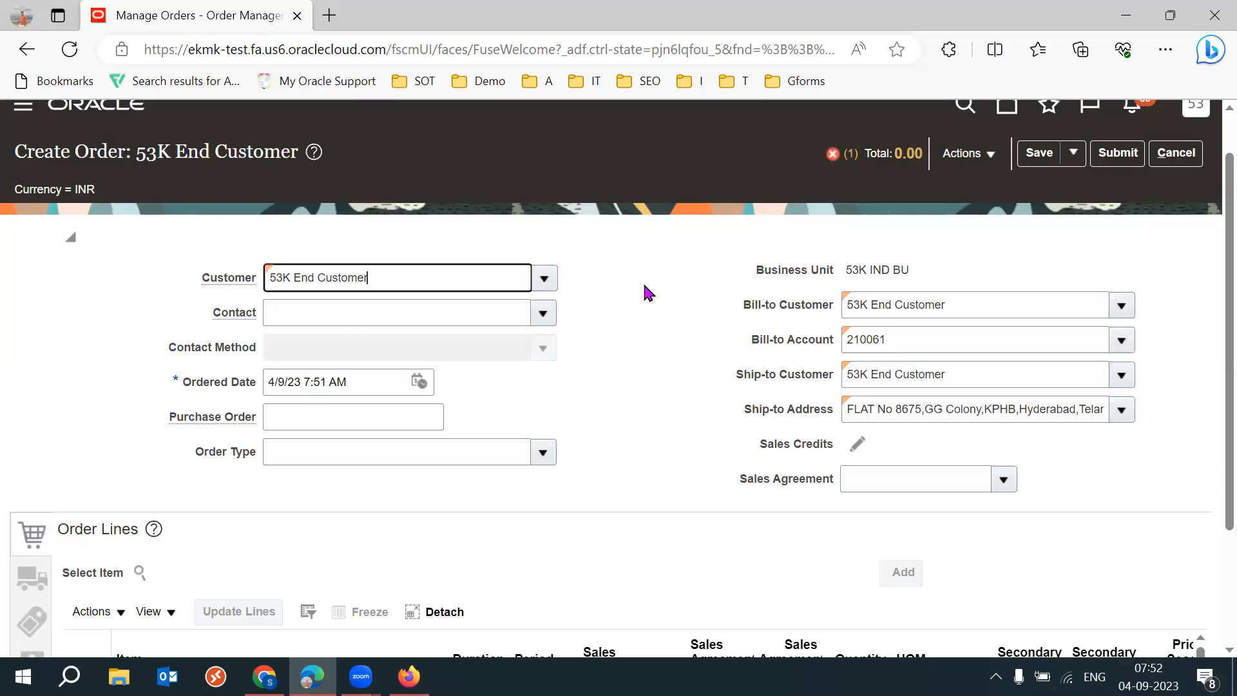
pyautogui.click(937, 347)
pyautogui.doubleClick(937, 346)
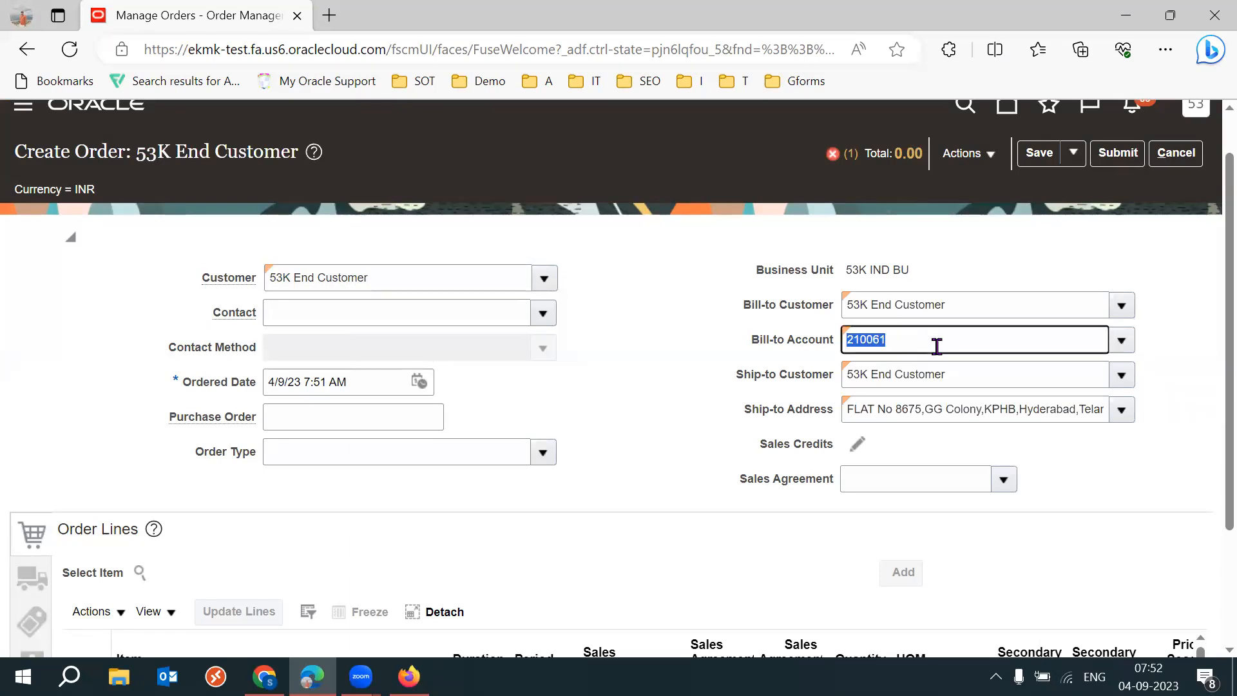
pyautogui.click(705, 384)
# View the order's pricing strategy and segment details and check the Pricing Segment and Strategy Name
pyautogui.click(964, 158)
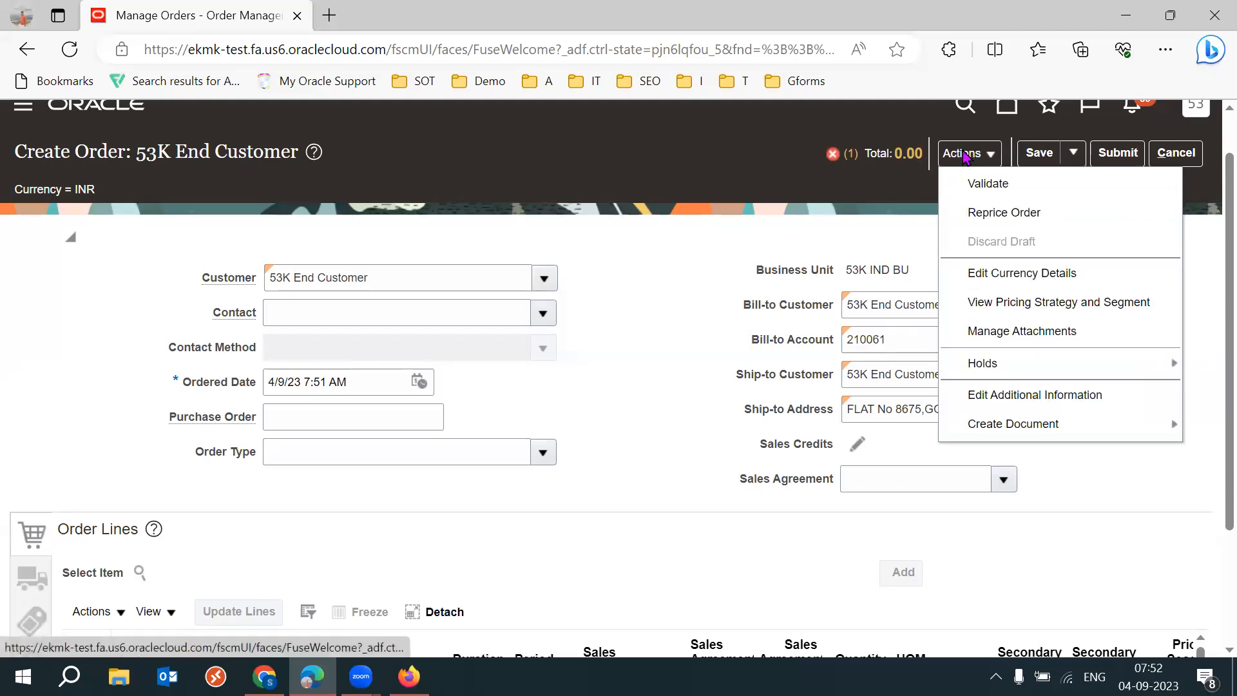
pyautogui.click(1080, 303)
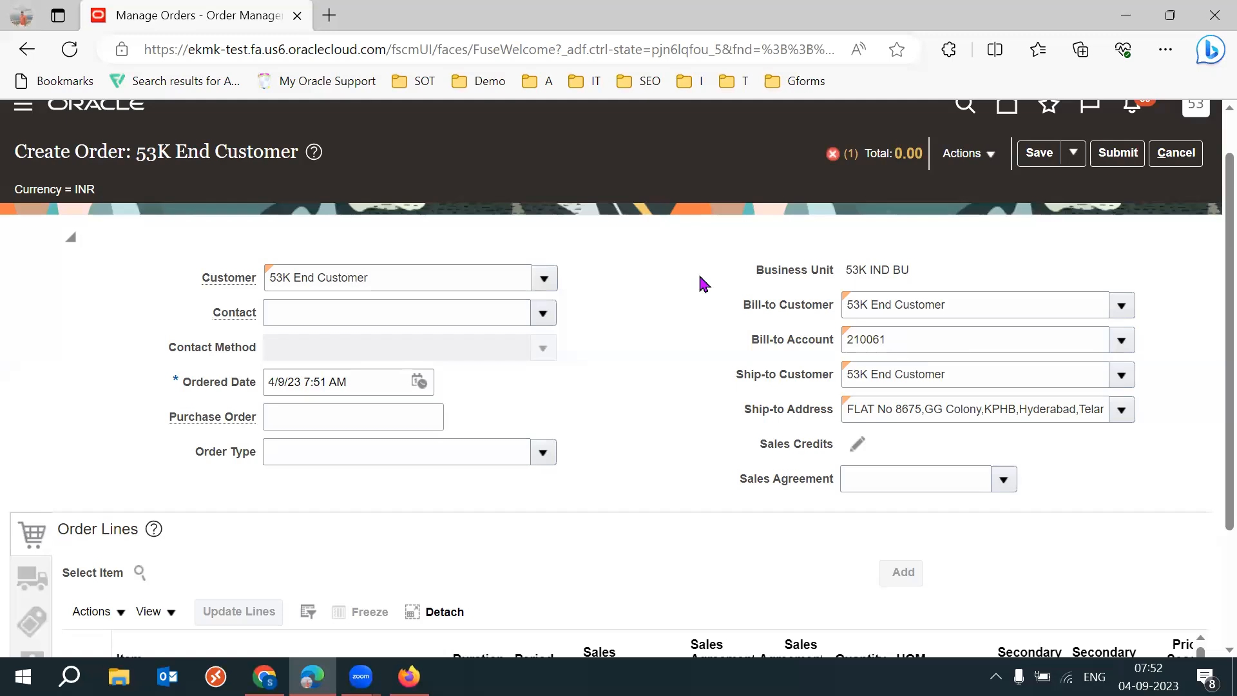
pyautogui.tripleClick(518, 294)
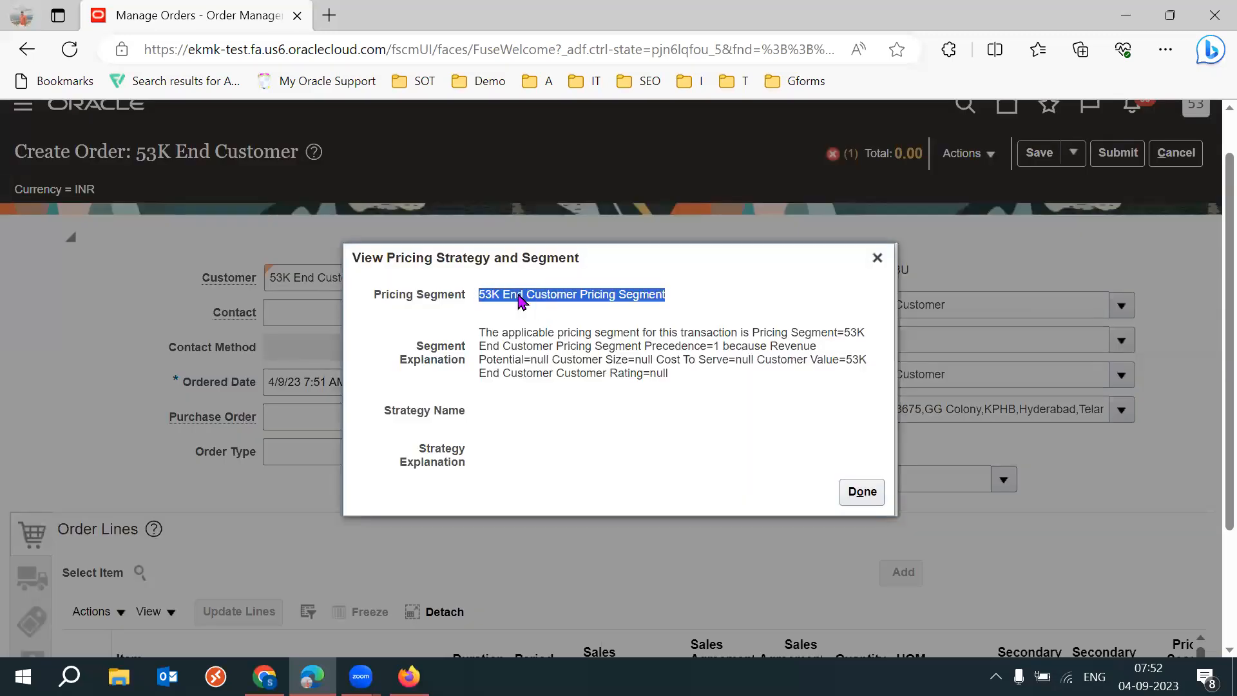
pyautogui.tripleClick(412, 416)
pyautogui.click(607, 442)
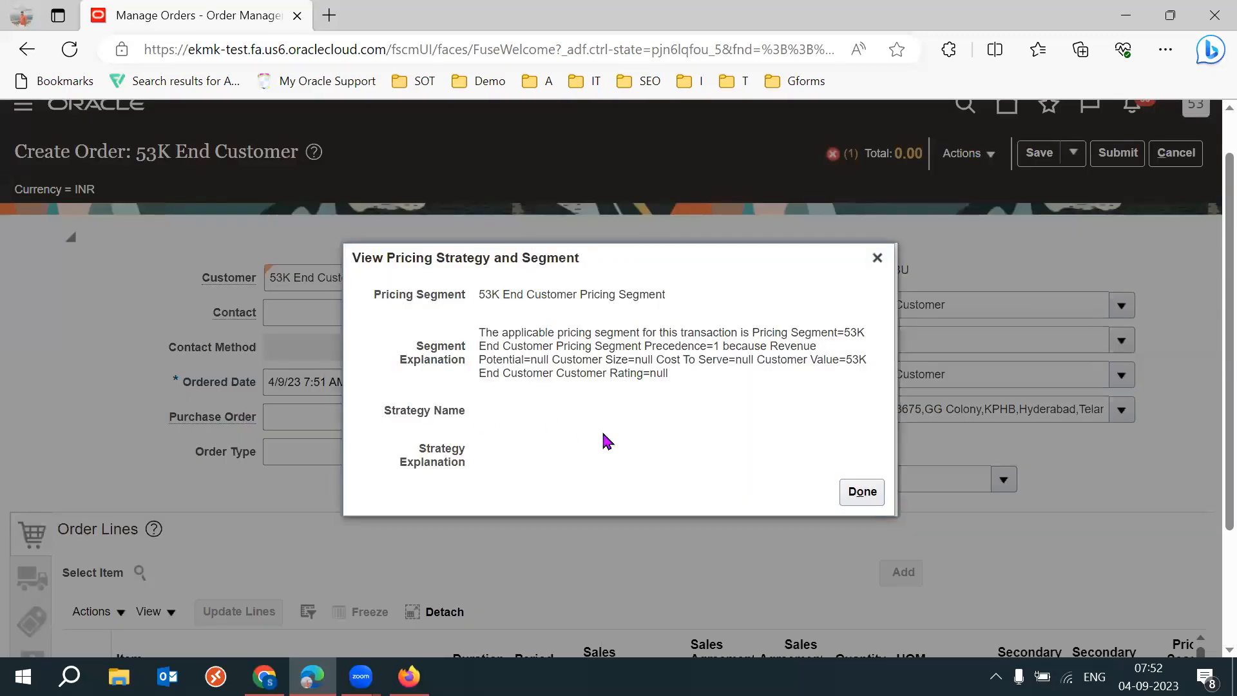
# Move the pricing details dialog aside and examine the Segment Explanation, including its Customer Value
pyautogui.moveTo(496, 298); pyautogui.dragTo(665, 298)
pyautogui.moveTo(586, 267); pyautogui.dragTo(817, 272)
pyautogui.click(755, 293)
pyautogui.tripleClick(755, 294)
pyautogui.click(904, 433)
pyautogui.moveTo(708, 337); pyautogui.dragTo(919, 403)
pyautogui.click(1000, 420)
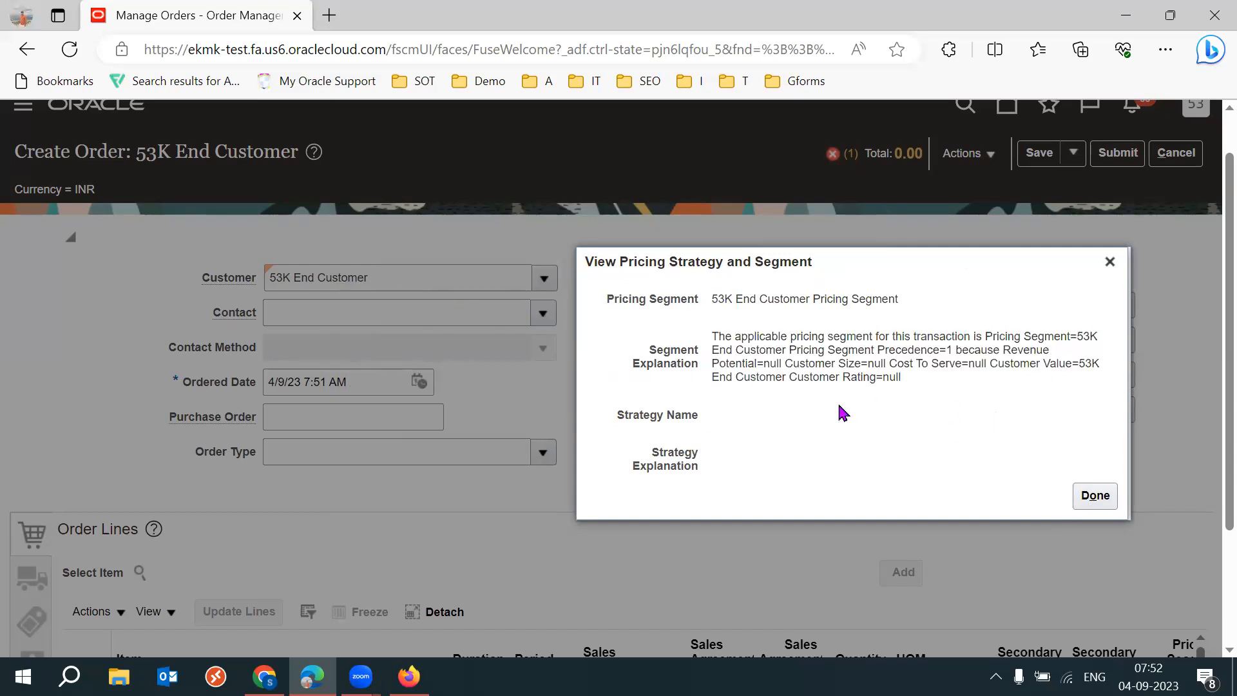
pyautogui.moveTo(999, 350); pyautogui.dragTo(859, 411)
pyautogui.click(984, 364)
pyautogui.moveTo(805, 398); pyautogui.dragTo(783, 377)
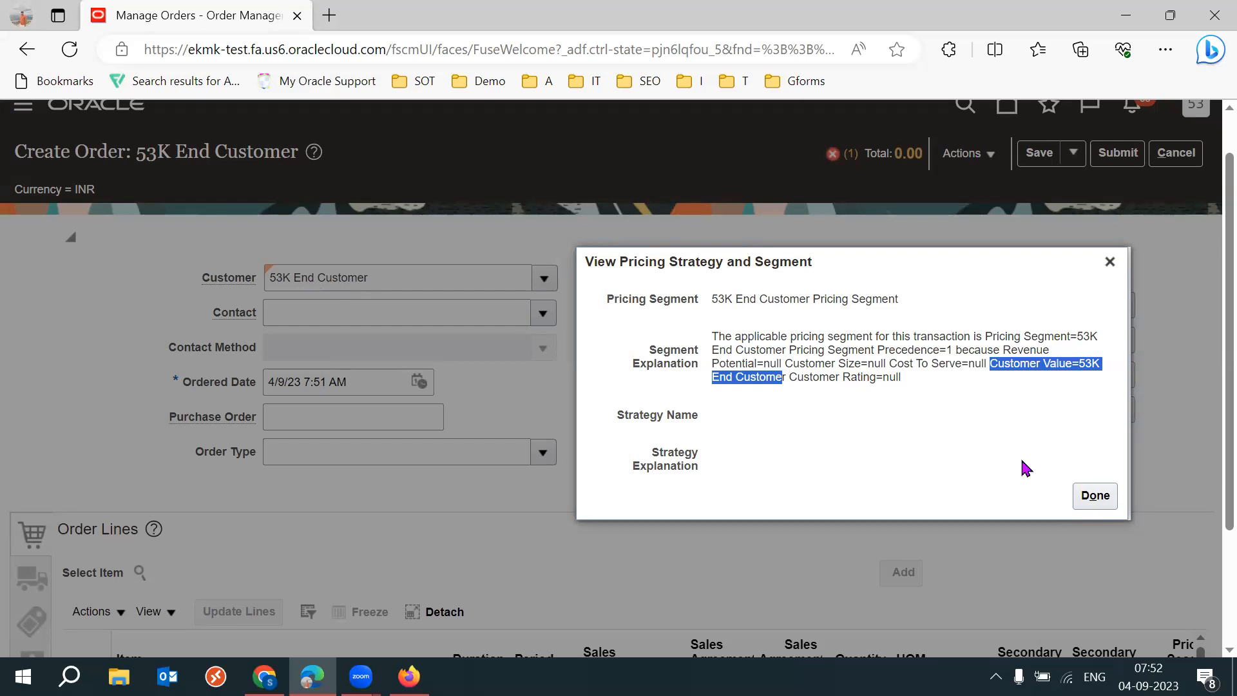
# Compare the Pricing Segment and its explanation with the Strategy Name and Strategy Explanation fields
pyautogui.tripleClick(780, 302)
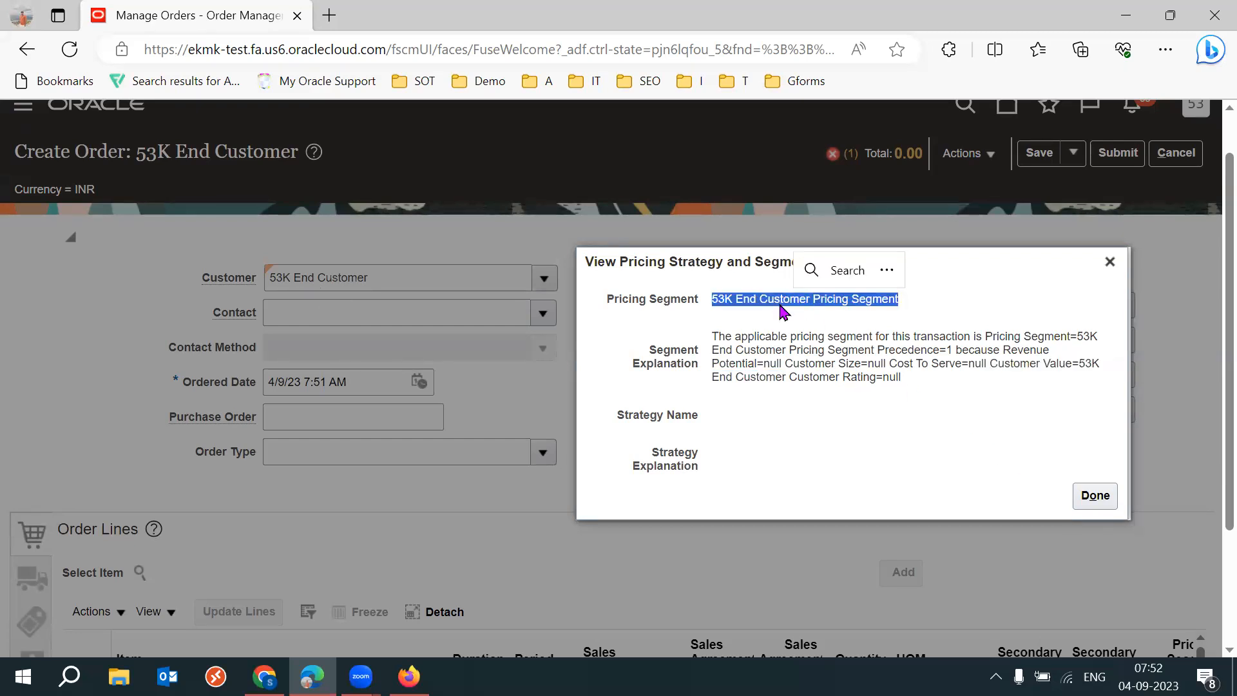
pyautogui.click(825, 471)
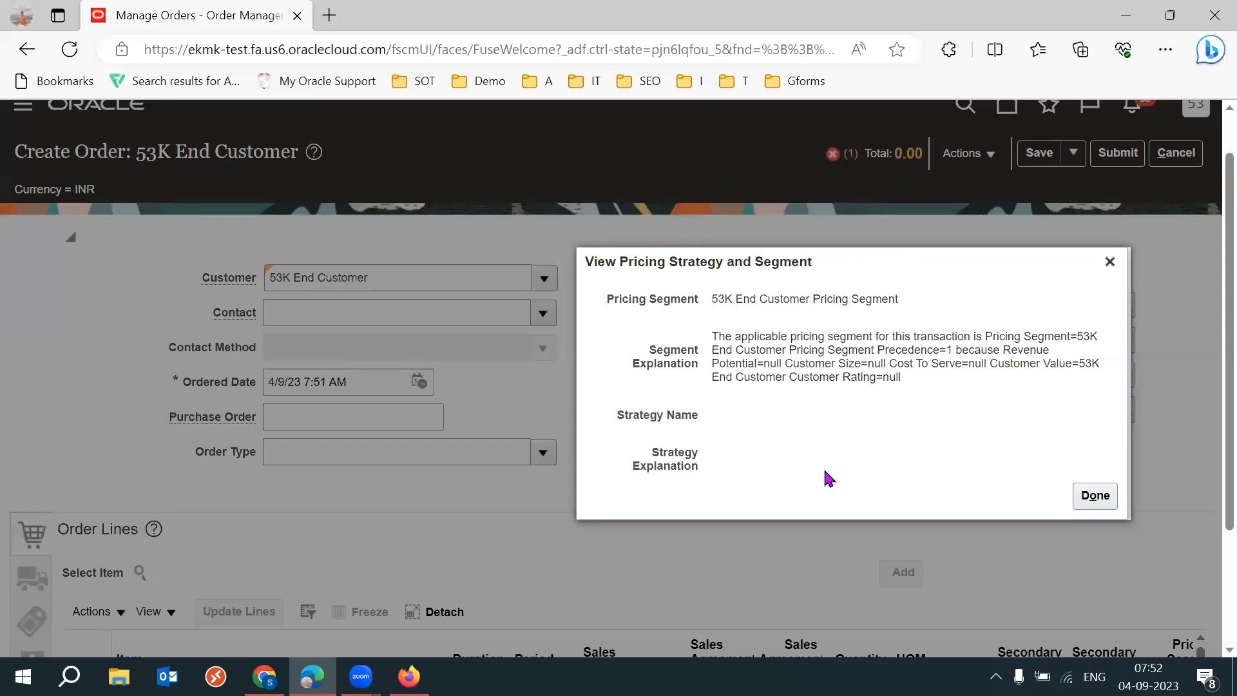
pyautogui.tripleClick(674, 415)
pyautogui.click(798, 464)
pyautogui.moveTo(384, 52); pyautogui.dragTo(143, 55)
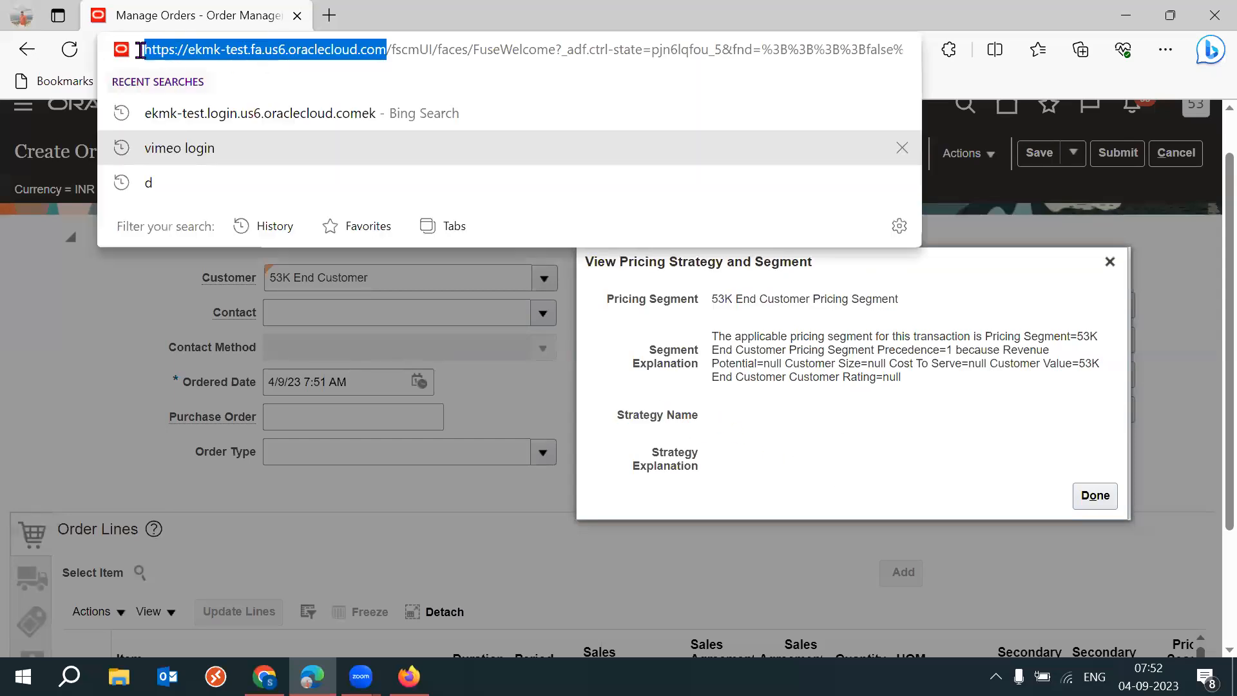
pyautogui.tripleClick(795, 361)
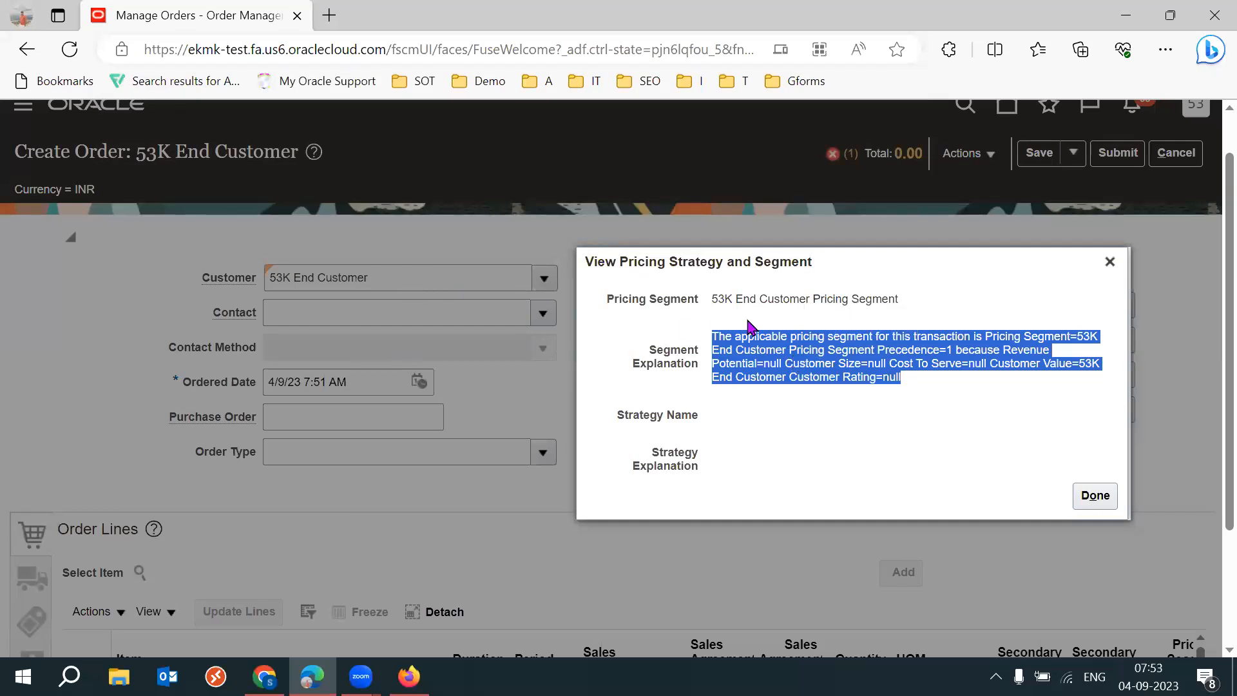
pyautogui.tripleClick(786, 299)
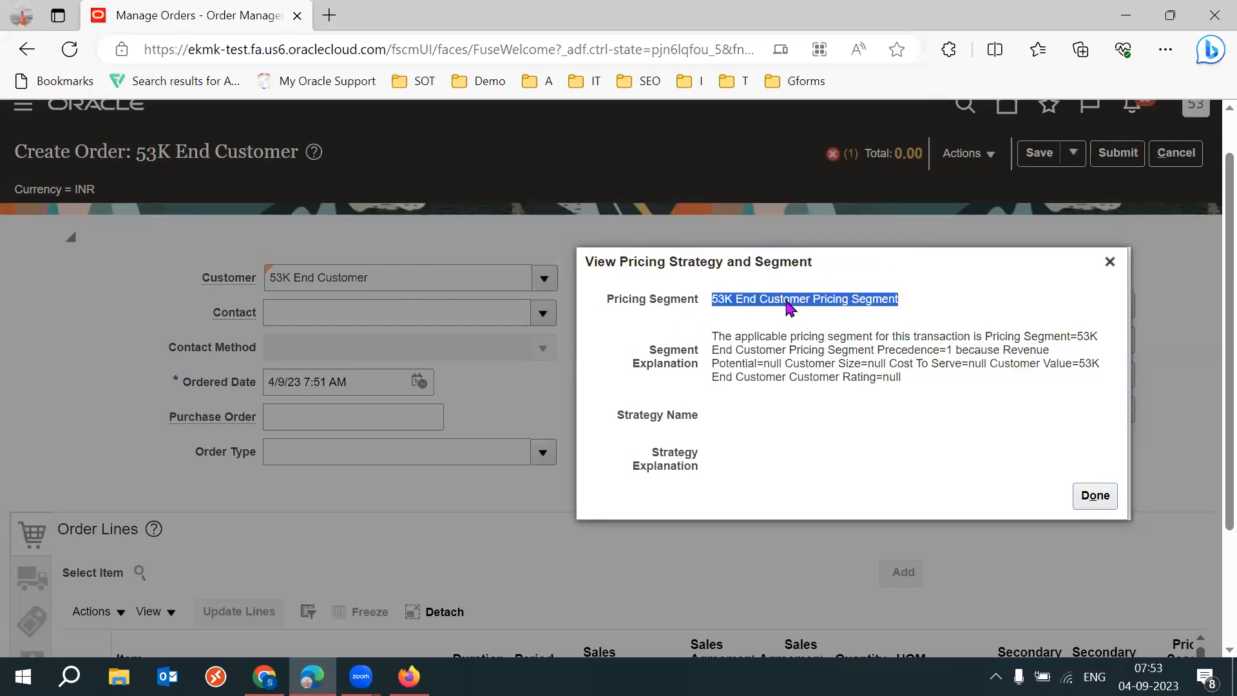
# Duplicate the order's browser tab and open Manage Pricing Strategy Assignments from Pricing Administration there
pyautogui.hotkey('ctrl', 'shift', 'k')
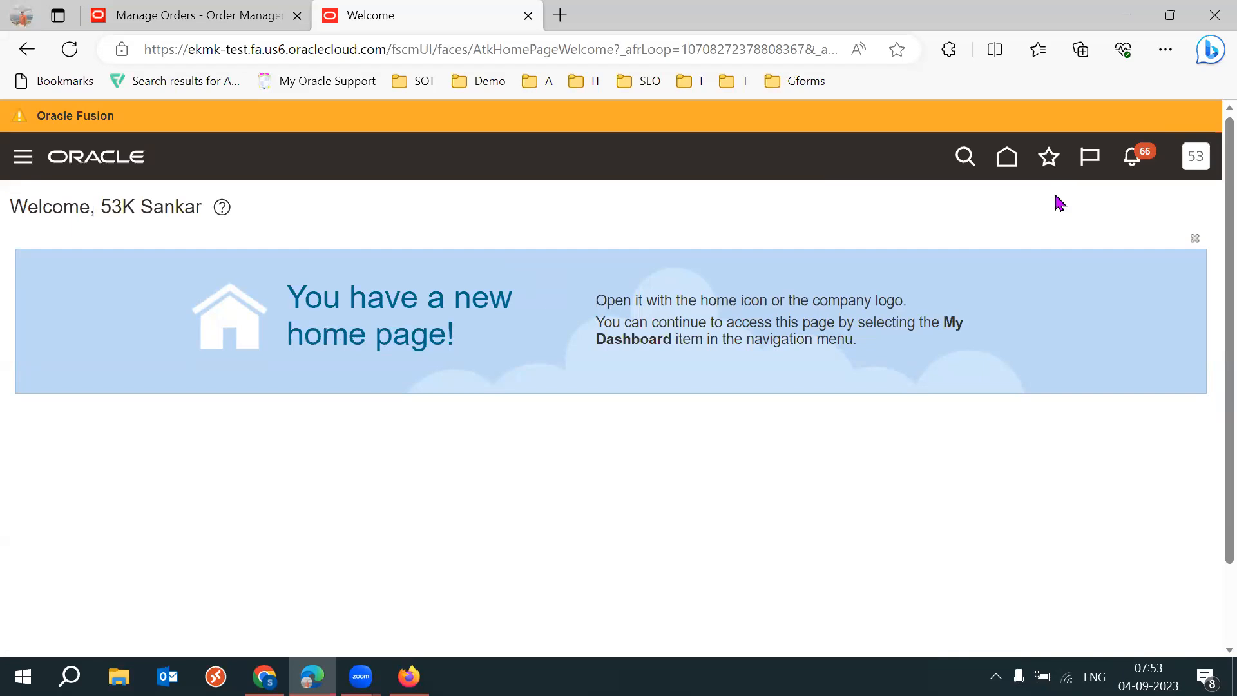
pyautogui.click(1008, 157)
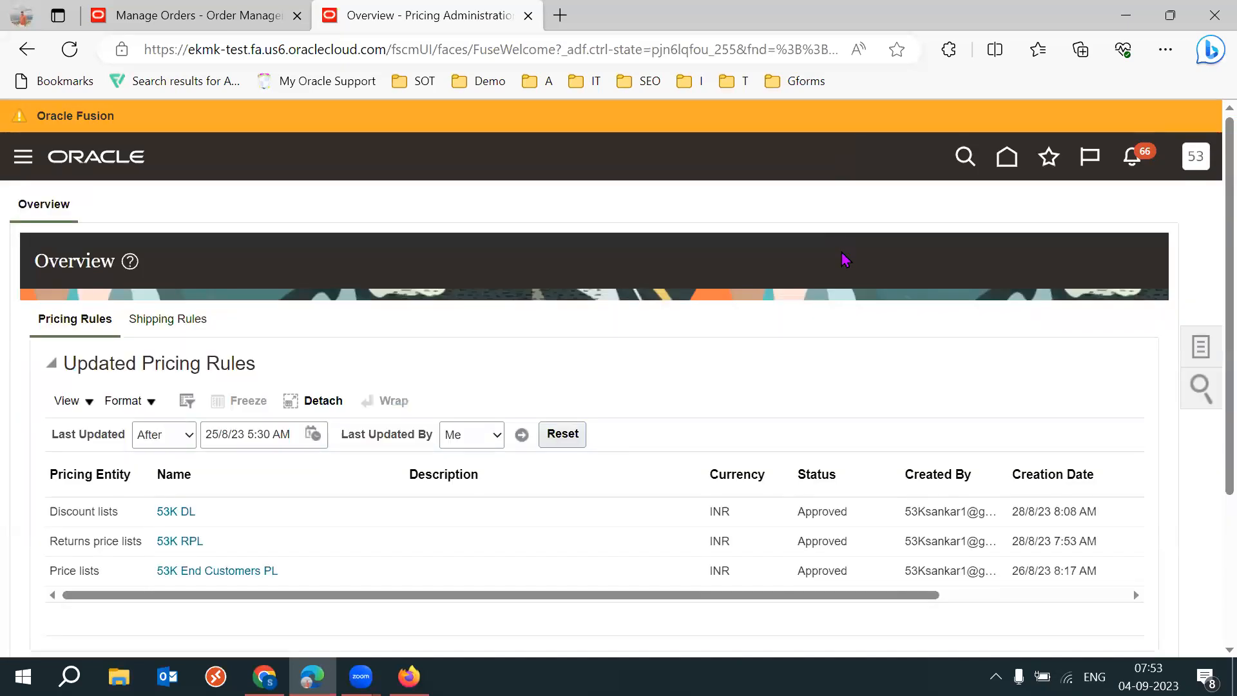
pyautogui.click(1200, 341)
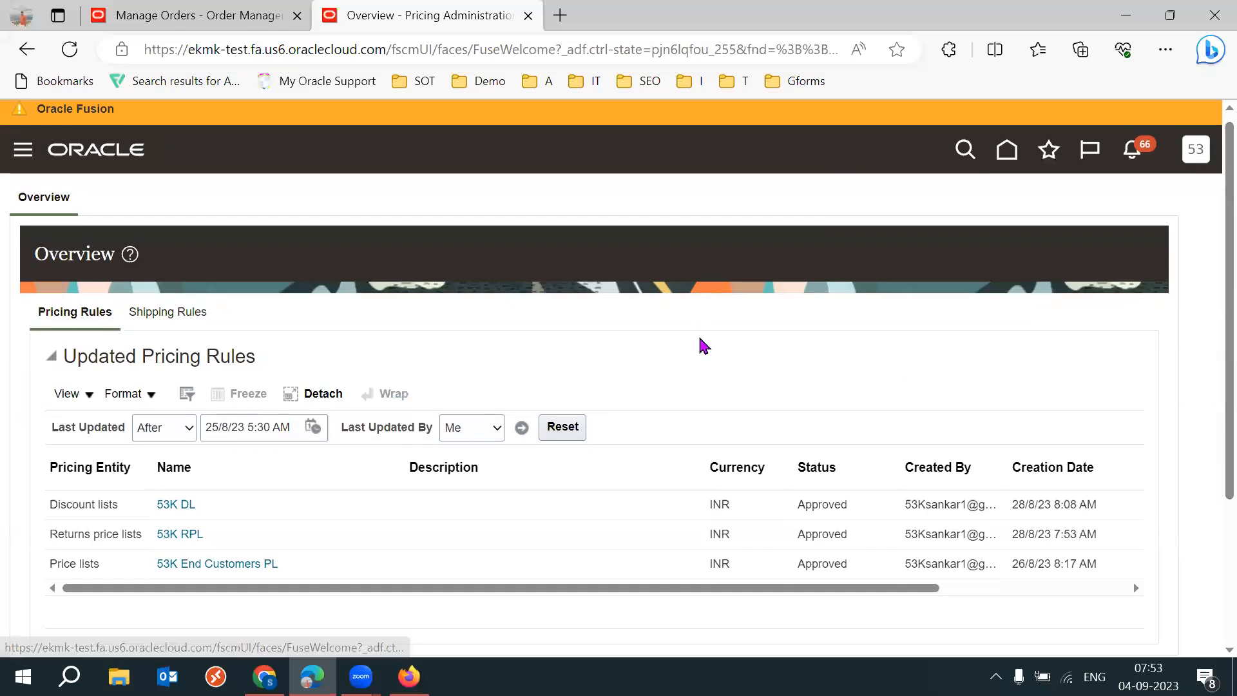
pyautogui.scroll(-2, 1210, 430)
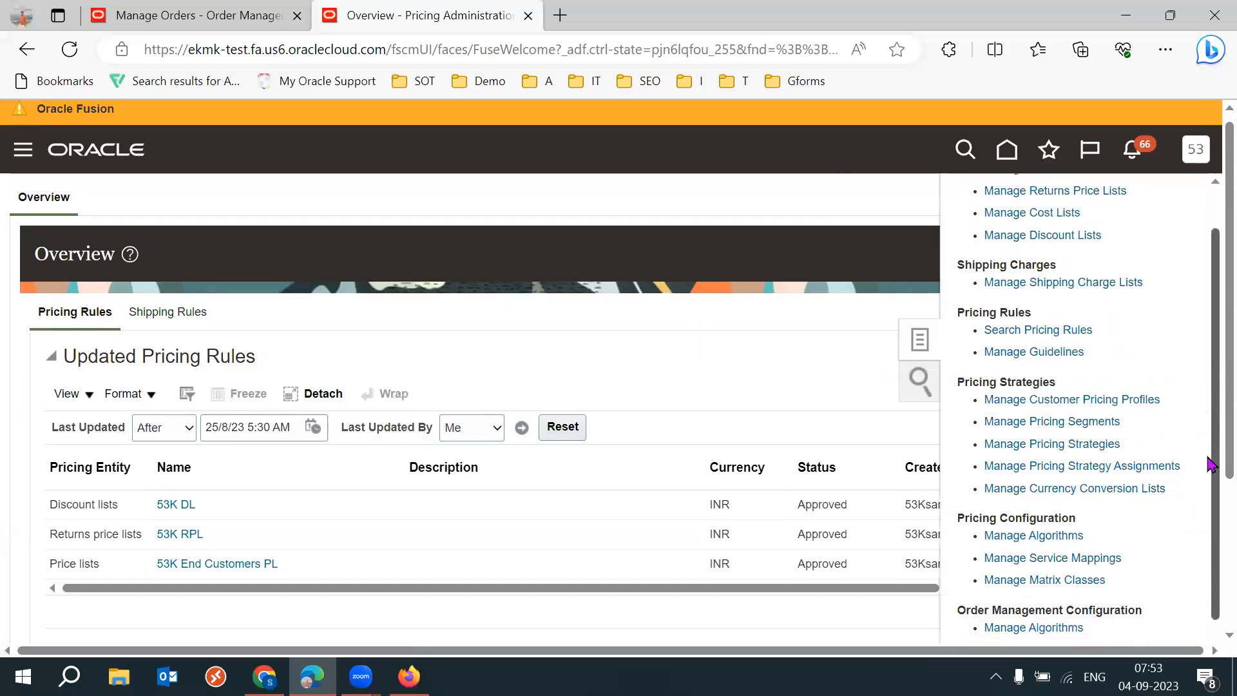
pyautogui.scroll(-1, 1210, 422)
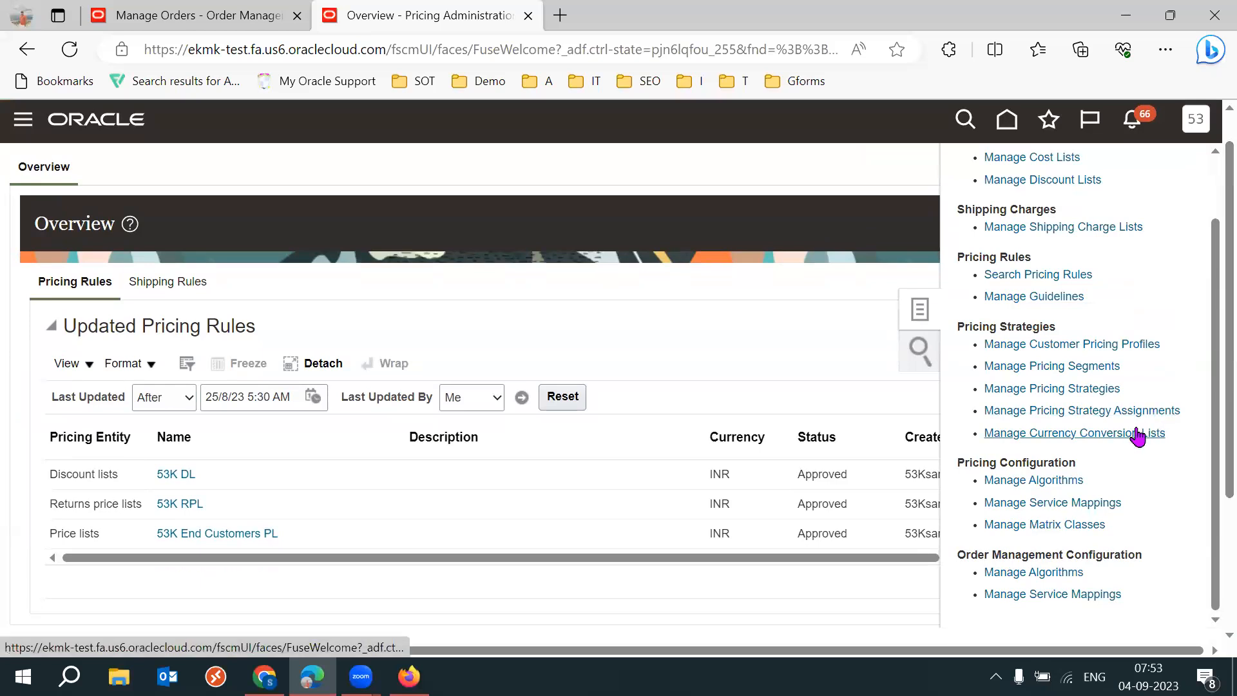
pyautogui.click(1081, 416)
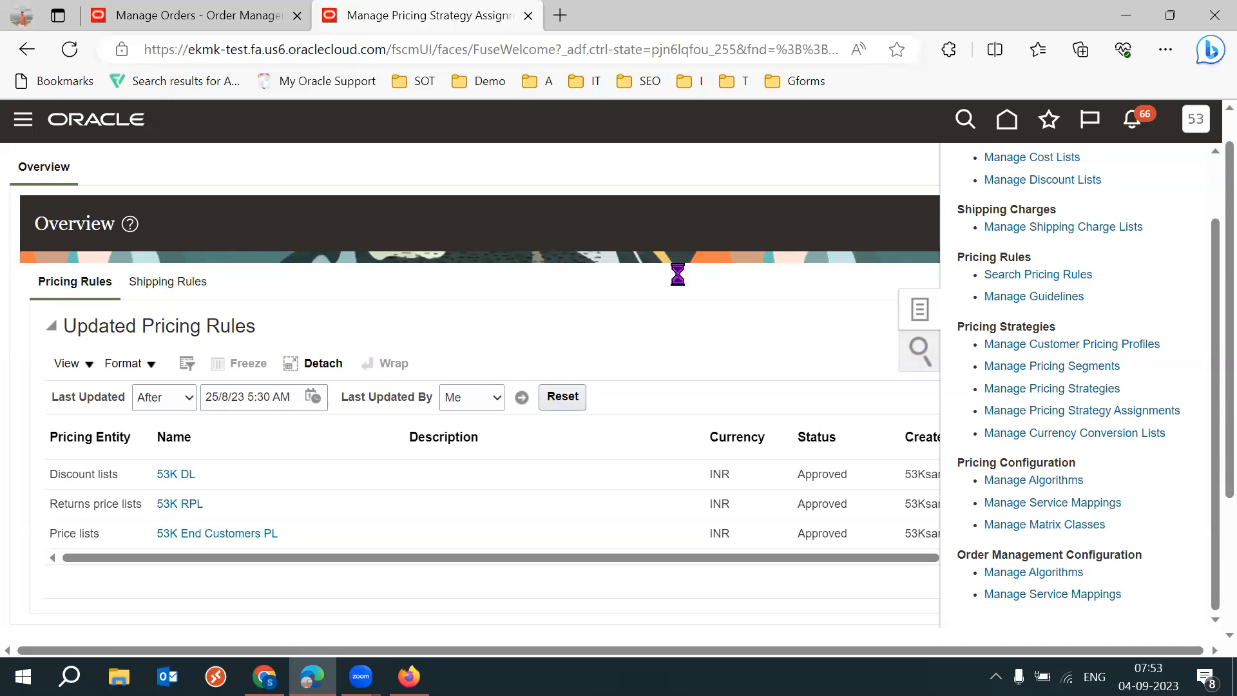
# Select the Header-level Sales assignment with transaction type All and review its pricing strategy assignment rules
pyautogui.scroll(-2, 1211, 399)
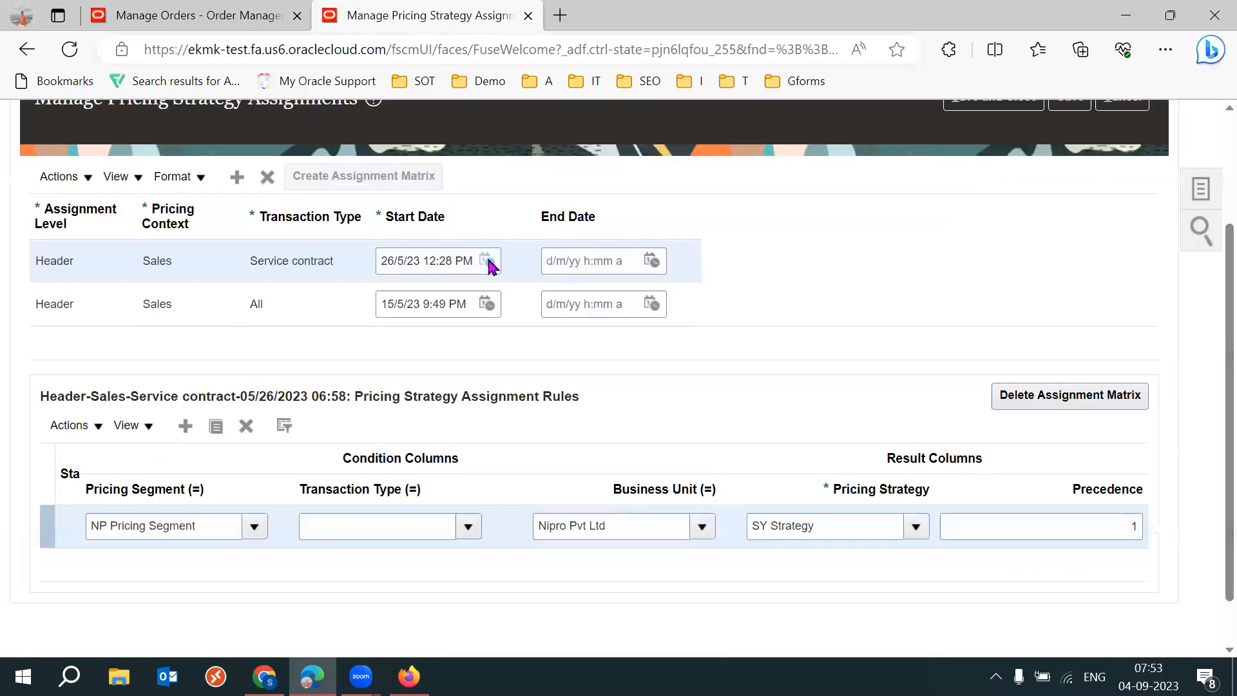
pyautogui.click(279, 316)
pyautogui.scroll(-1, 1207, 354)
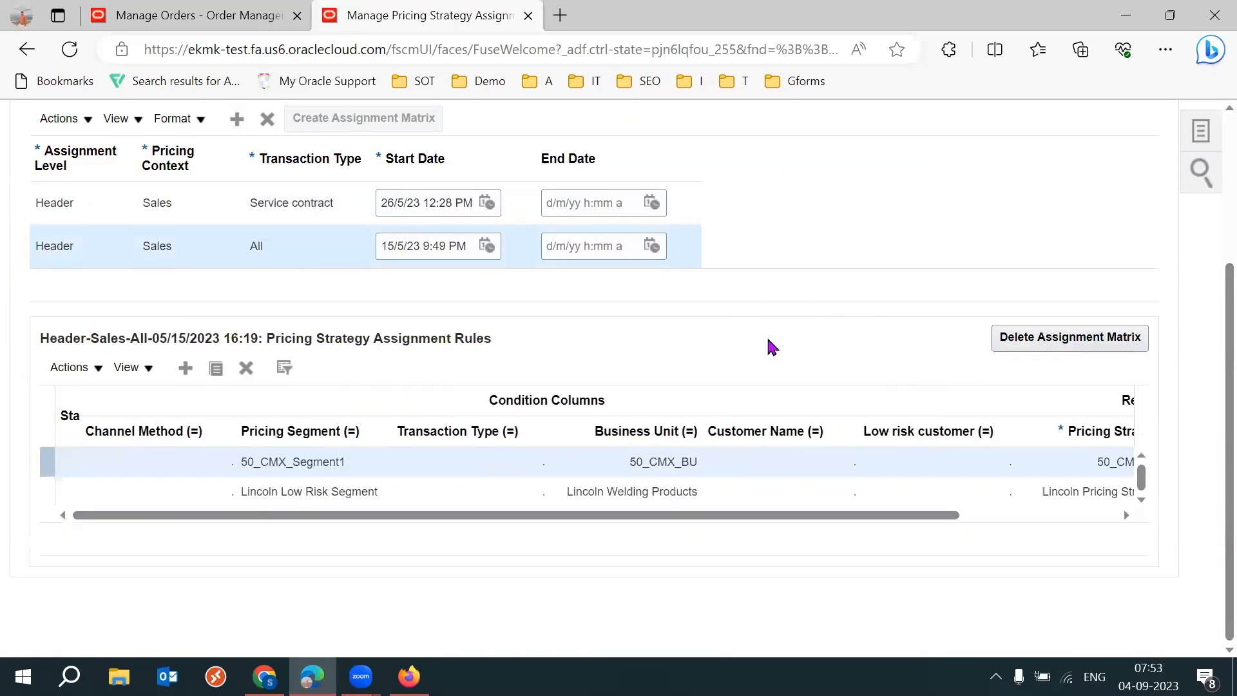
pyautogui.scroll(3, 1209, 397)
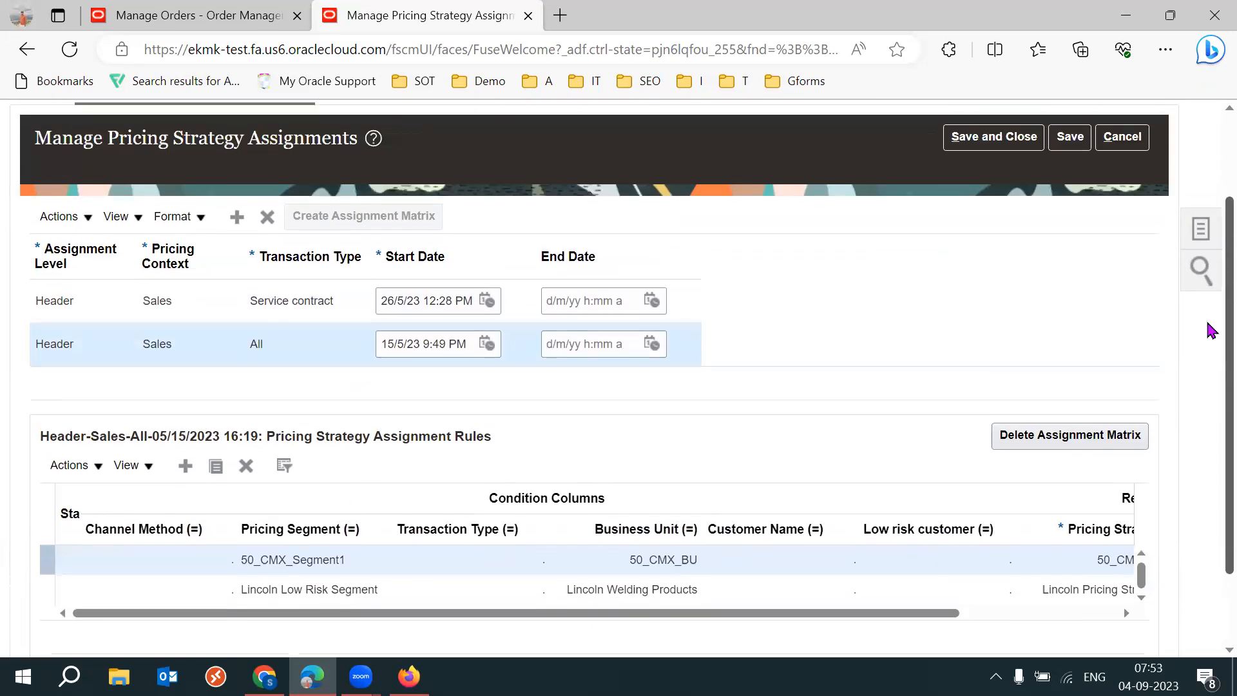
pyautogui.scroll(-3, 1210, 335)
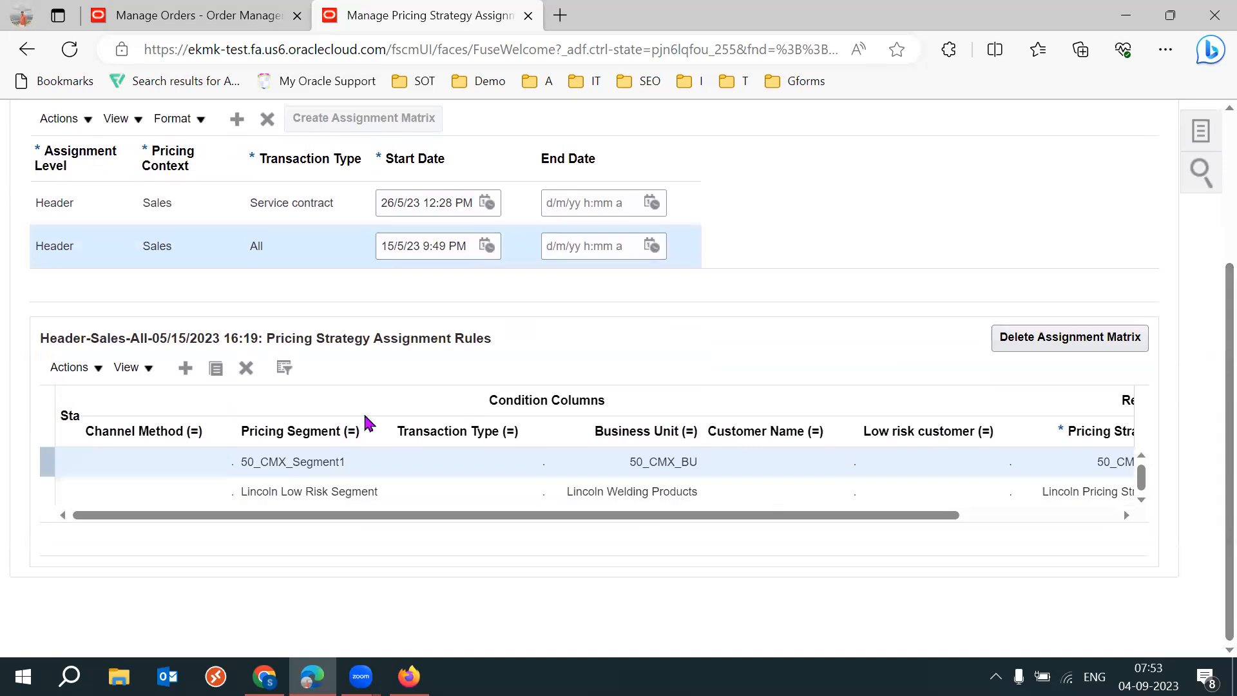
# Add an assignment rule and set its Pricing Segment to the 53K End Customer segment (53KECPS) by searching for "53K"
pyautogui.click(184, 376)
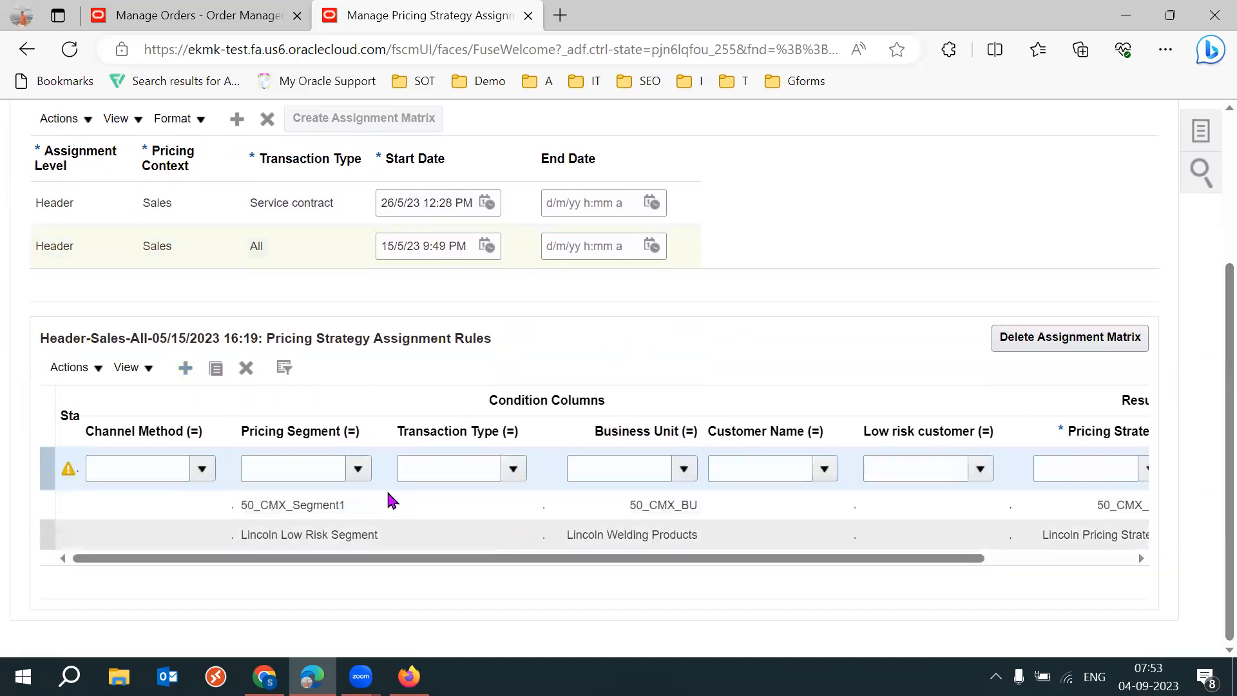
pyautogui.click(309, 460)
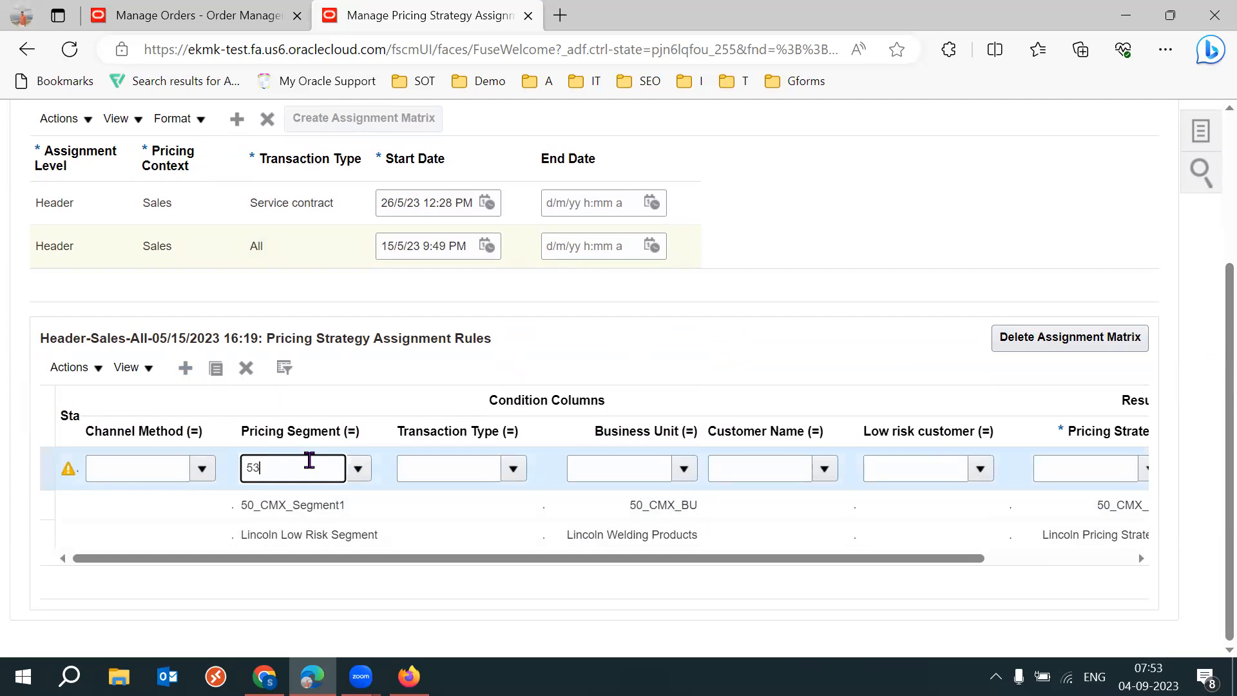
pyautogui.press('Tab')
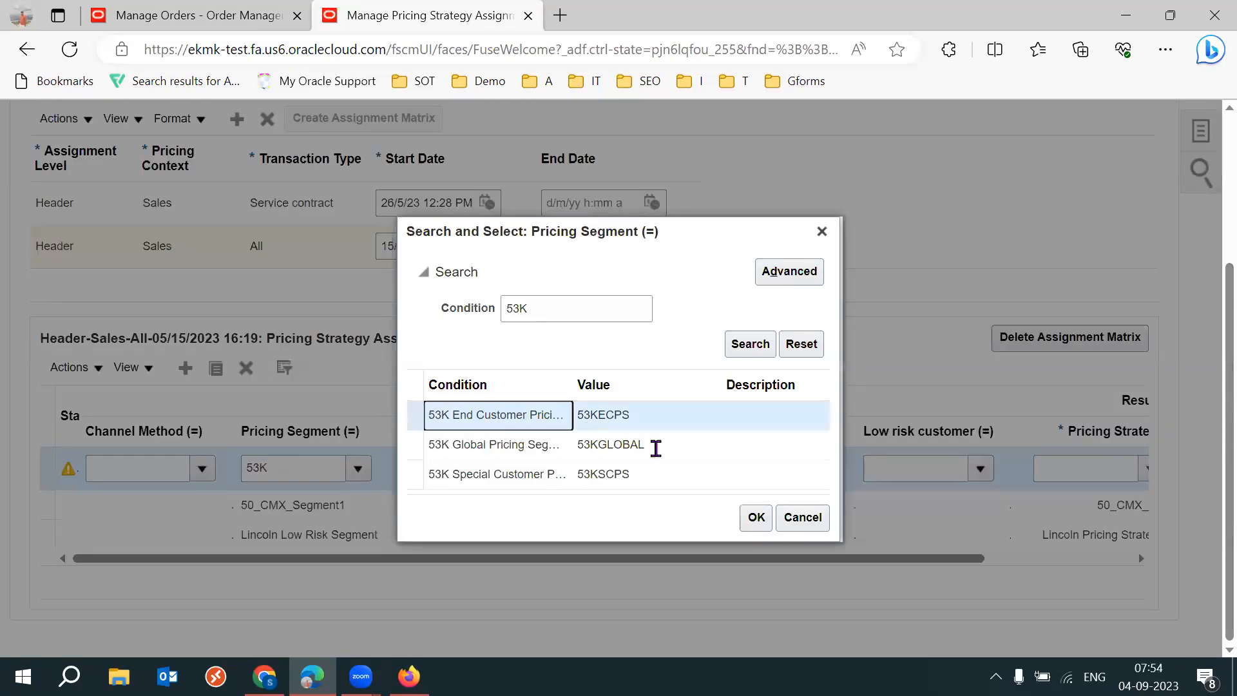
pyautogui.click(755, 521)
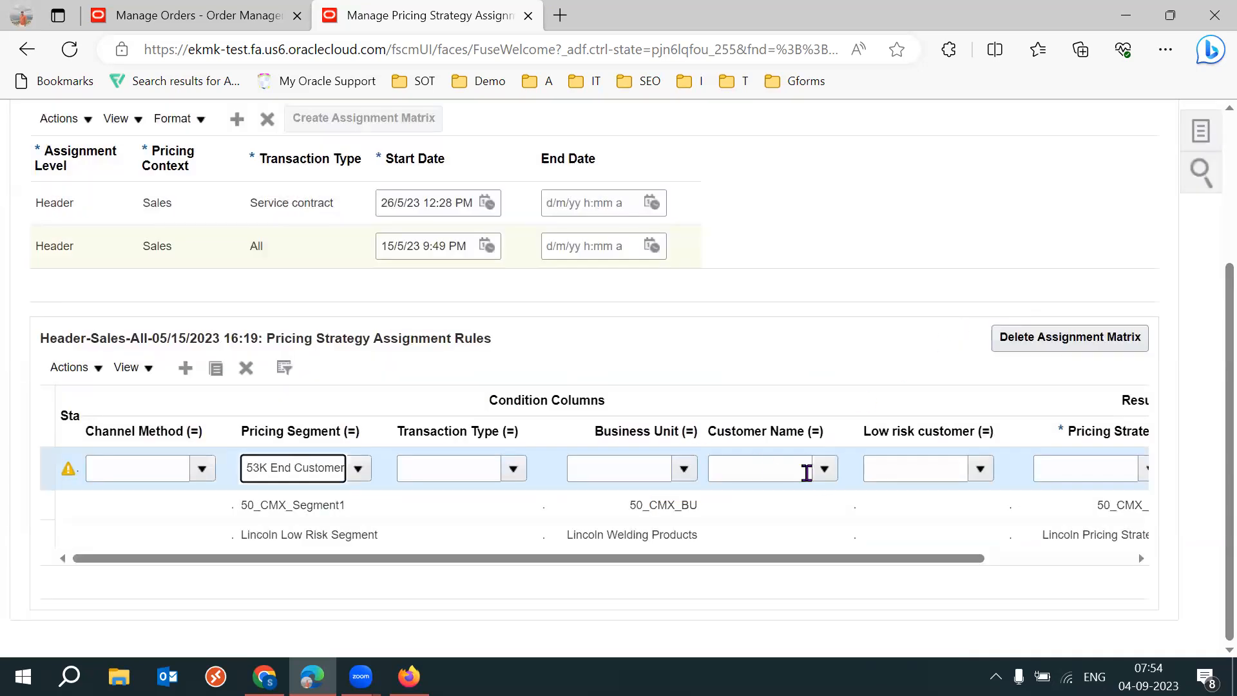
# Set the new rule's Pricing Strategy to the 53K End Customer strategy by searching for "53K", and its Precedence to 1
pyautogui.click(637, 485)
pyautogui.click(608, 464)
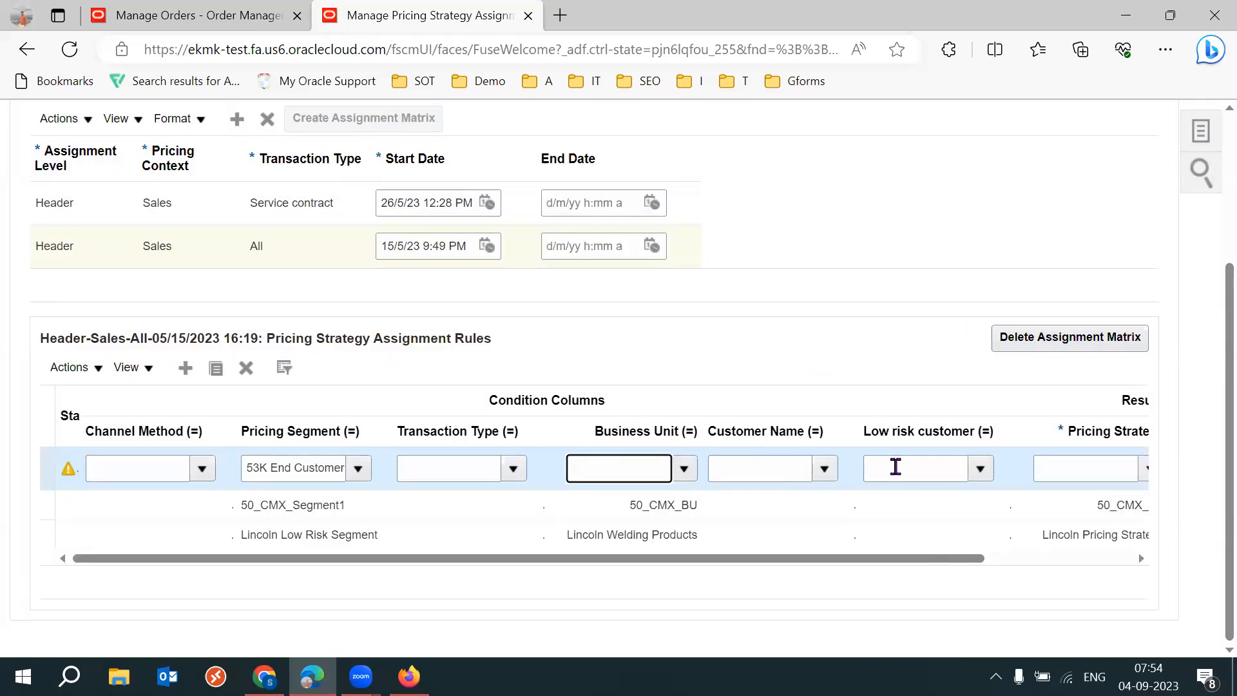
pyautogui.moveTo(889, 559); pyautogui.dragTo(975, 559)
pyautogui.click(969, 463)
pyautogui.write('53K')
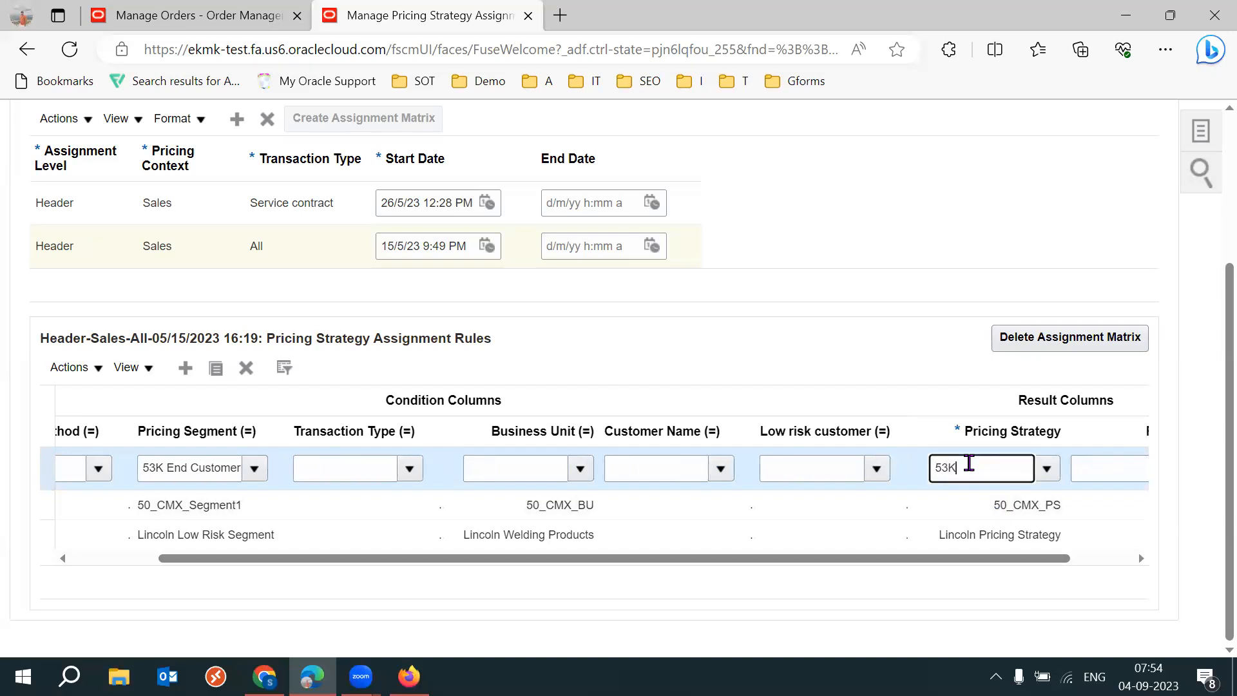
pyautogui.press('Tab')
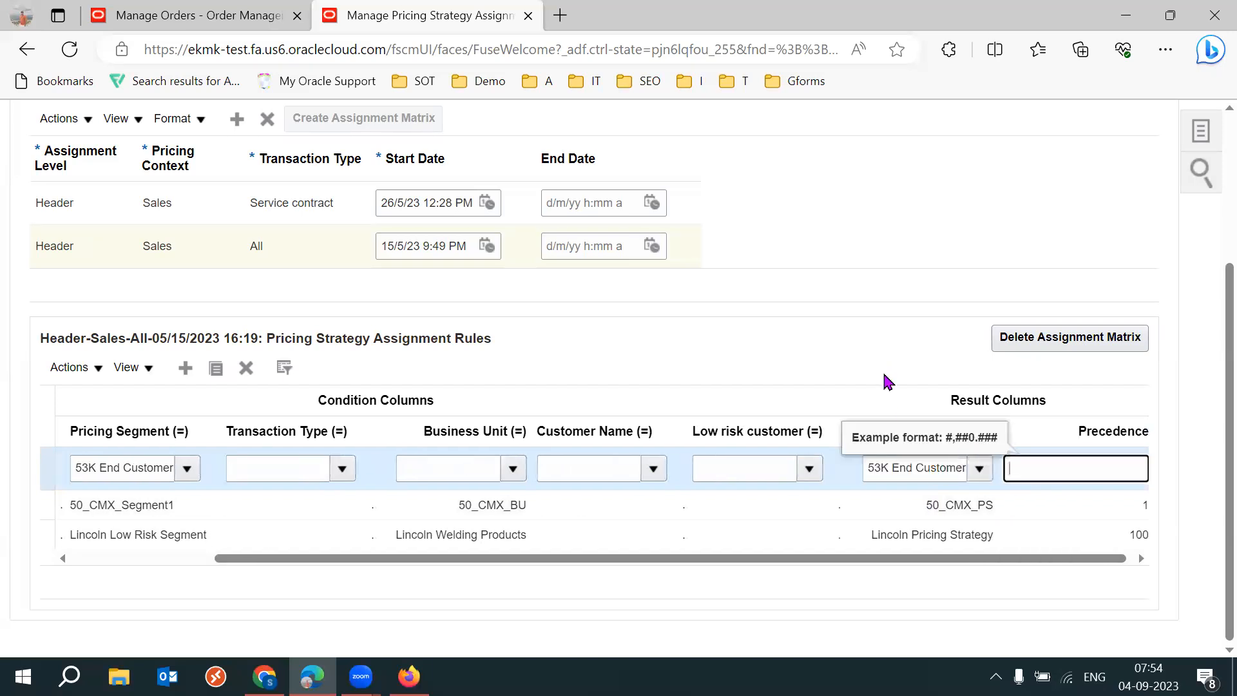
pyautogui.click(1141, 558)
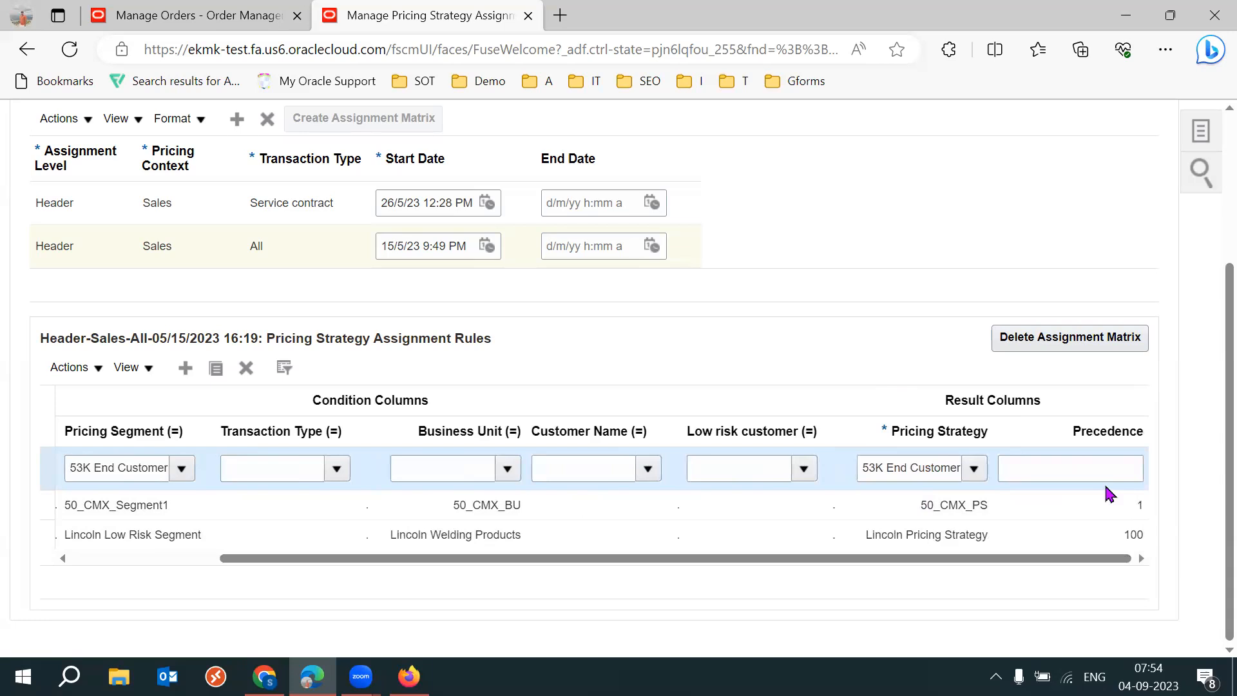
pyautogui.write('1')
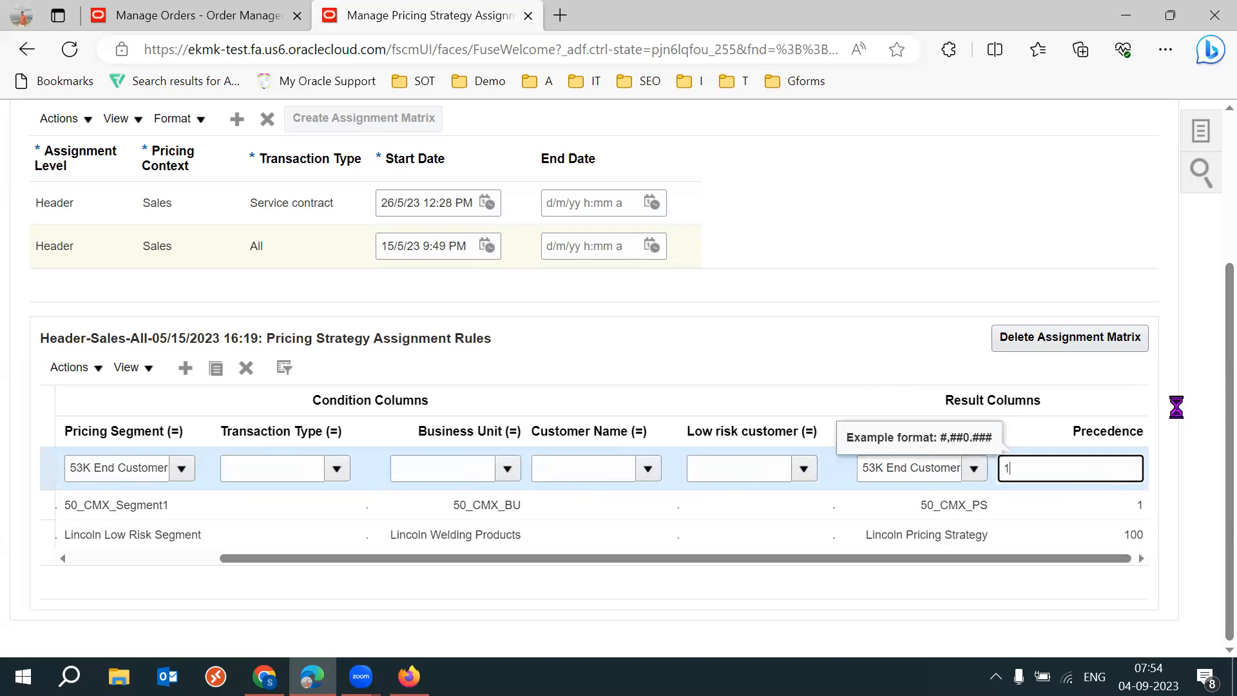
pyautogui.press('Tab')
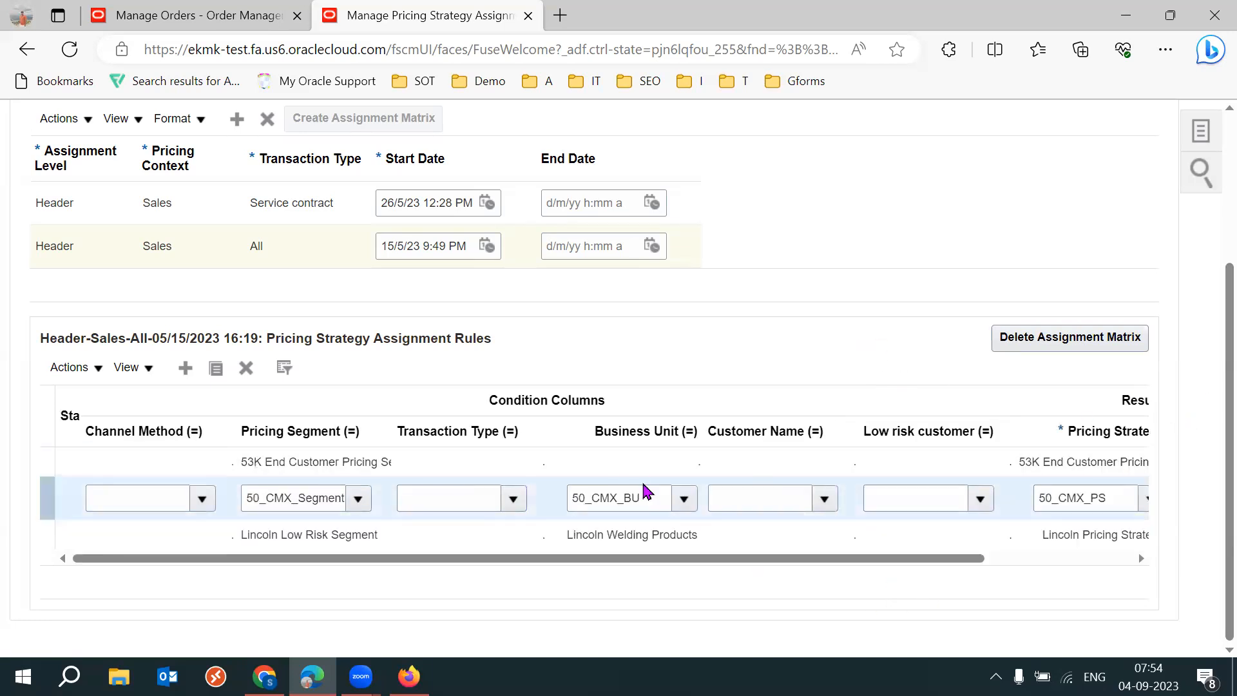
# Clear the precedence of the 50_CMX_Segment1 rule and save the pricing strategy assignments
pyautogui.moveTo(860, 559); pyautogui.dragTo(1143, 493)
pyautogui.click(1124, 475)
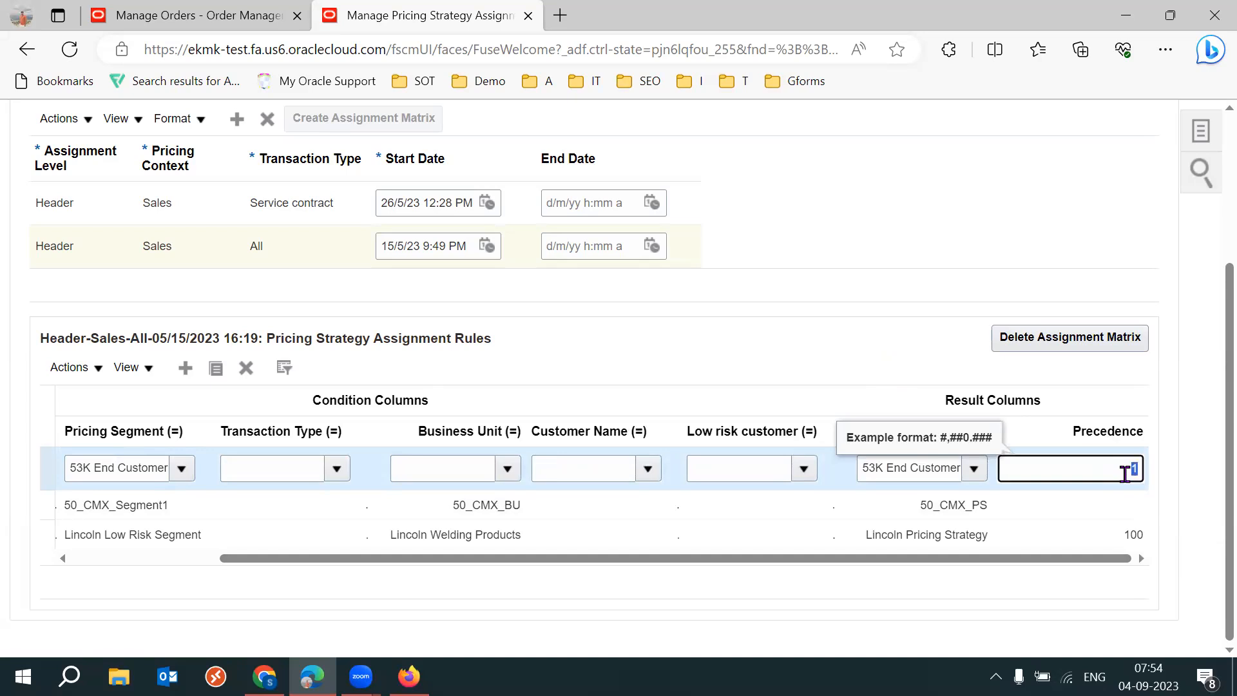
pyautogui.click(896, 348)
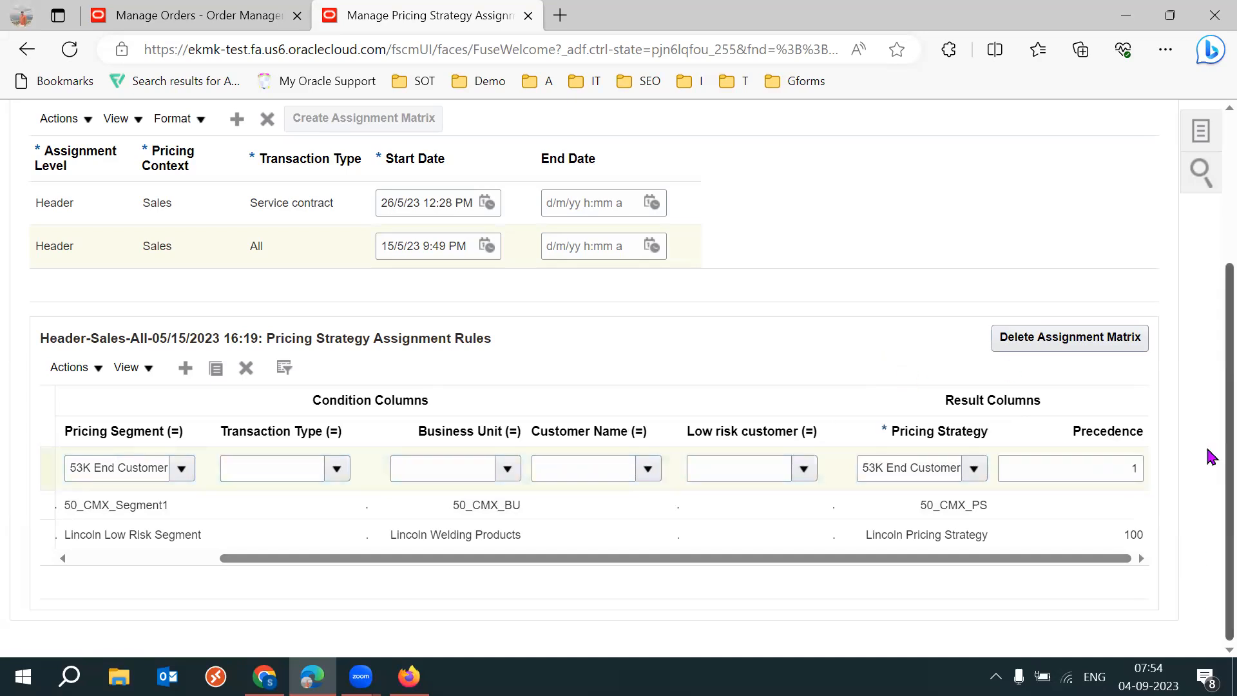
pyautogui.scroll(3, 1212, 424)
pyautogui.click(1072, 231)
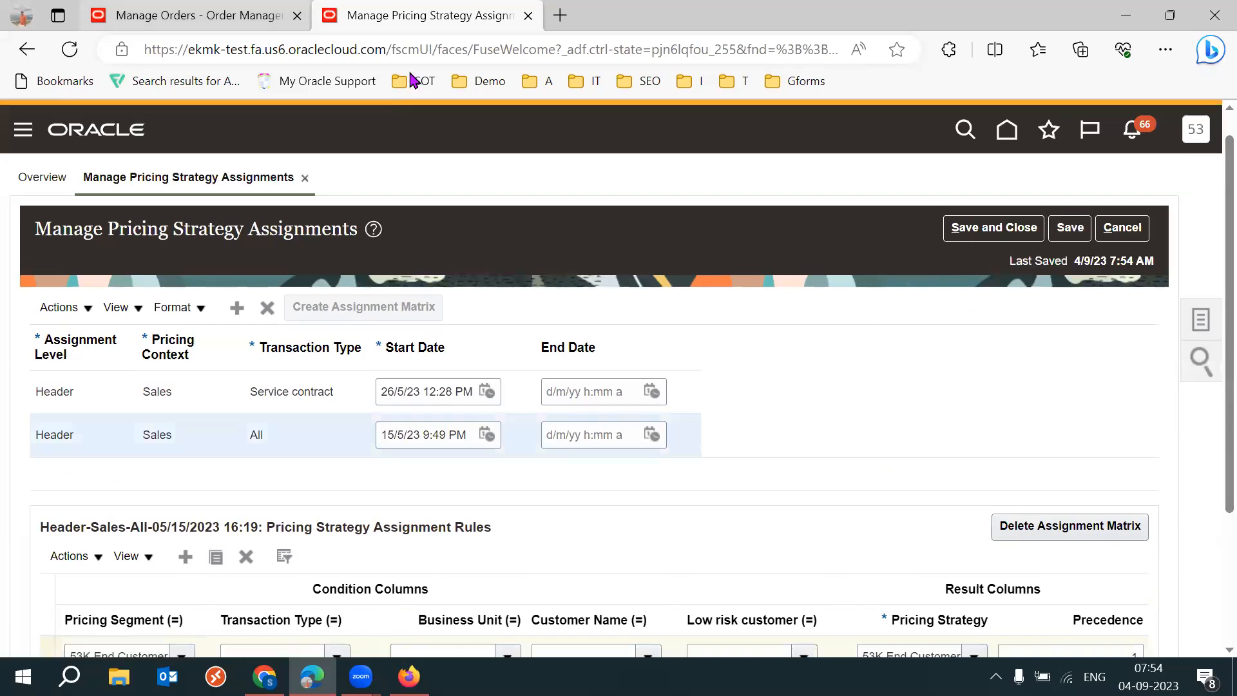
# Return to the order's browser tab, close the strategy and segment details, and cancel the order without saving its changes
pyautogui.hotkey('ctrl', 'shift', 'Tab')
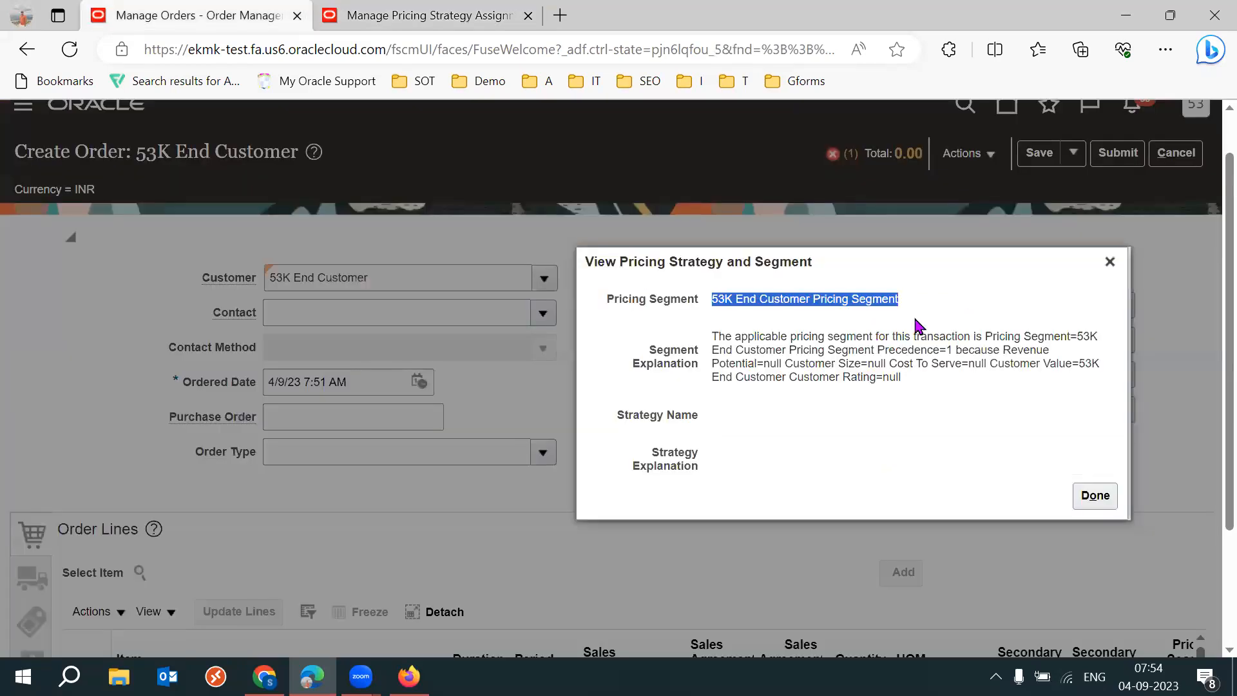
pyautogui.click(1108, 256)
pyautogui.click(1171, 159)
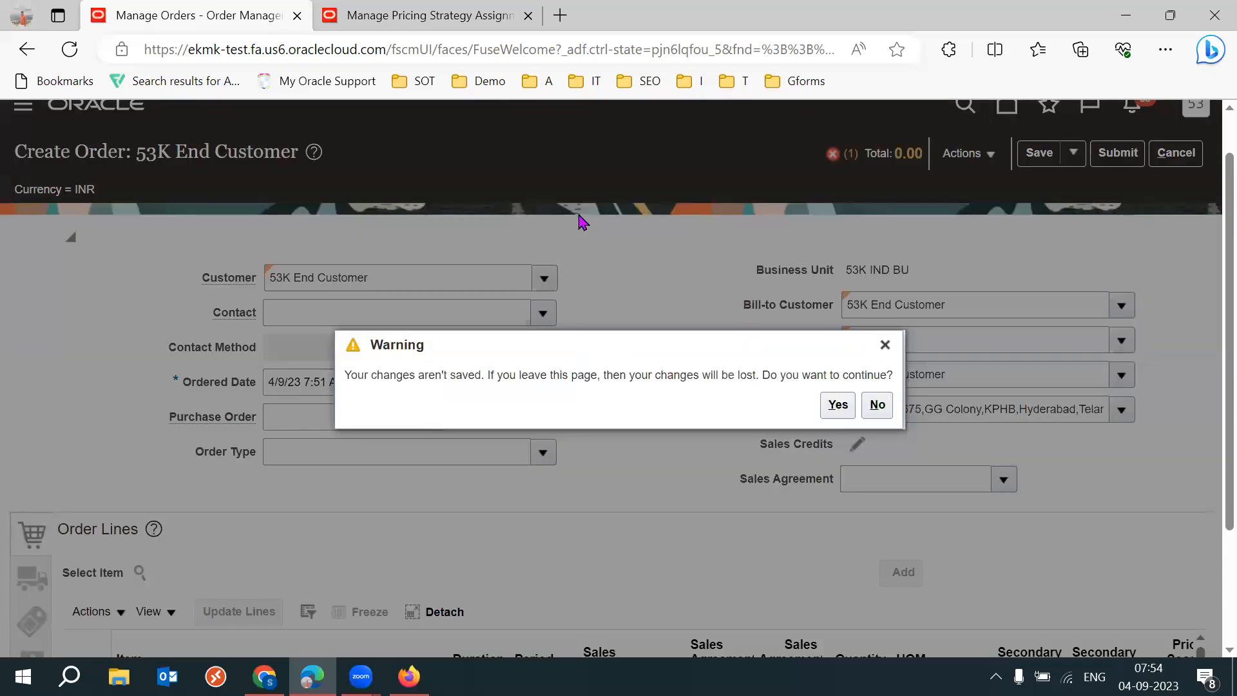
pyautogui.click(838, 406)
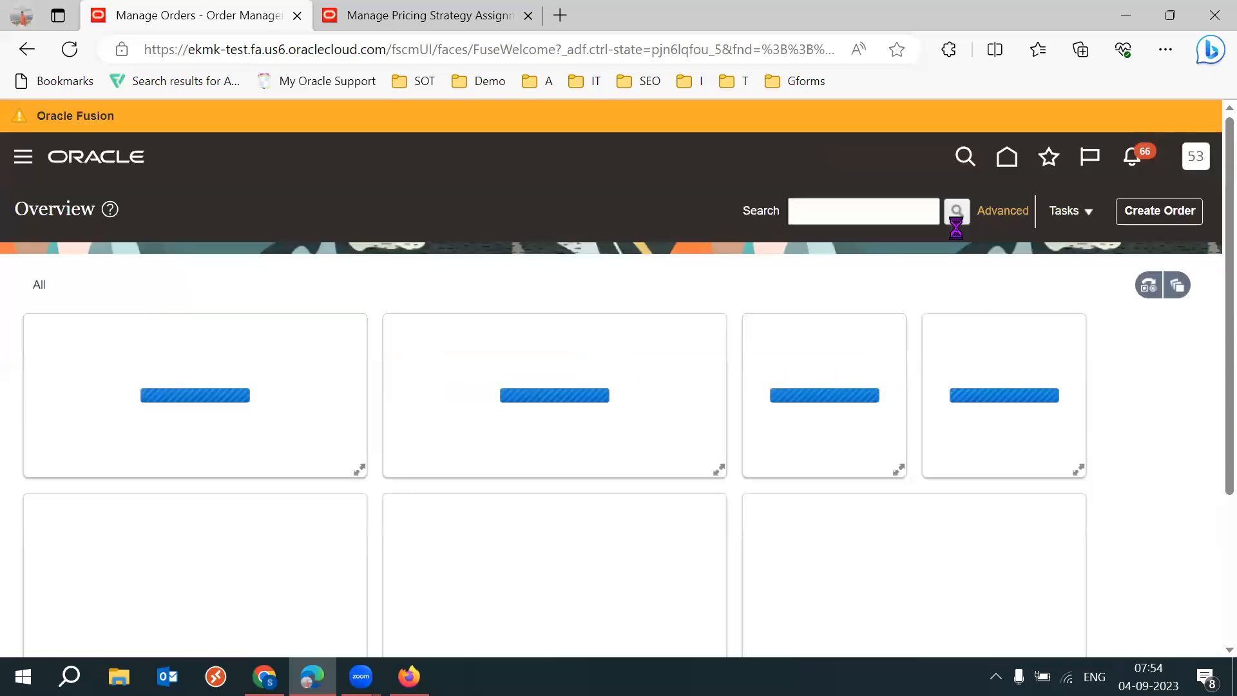
# Create a new sales order and set its Order Currency to INR
pyautogui.click(1158, 213)
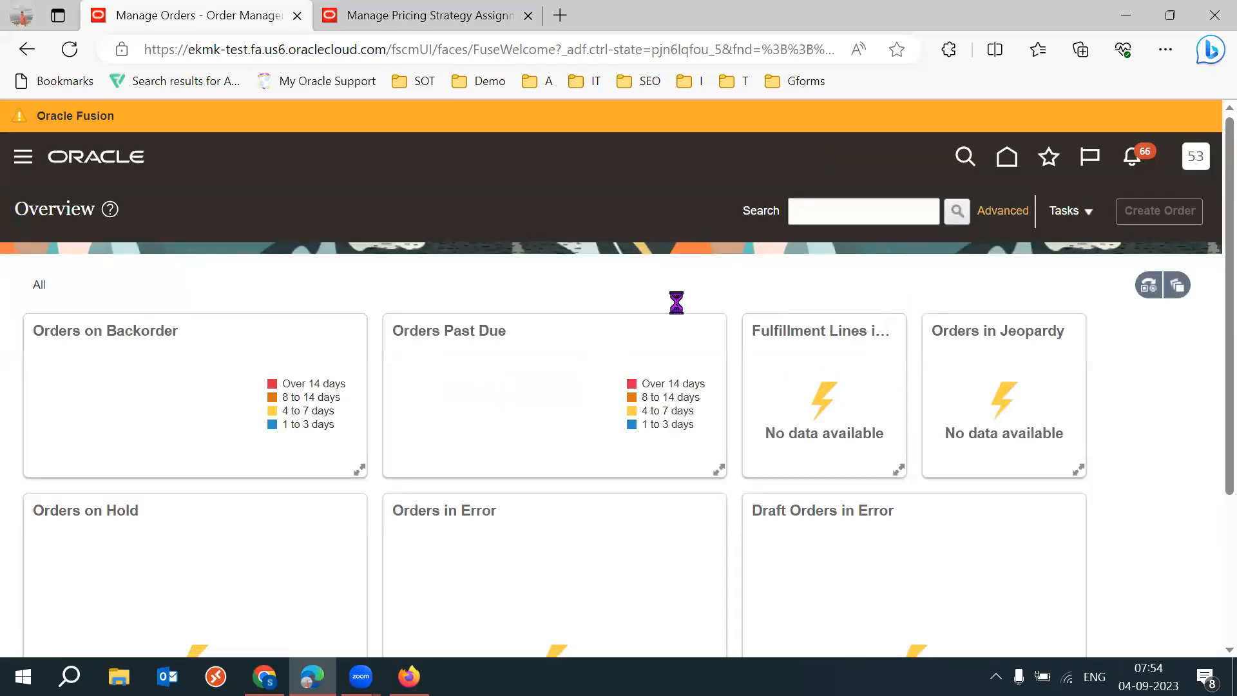
pyautogui.click(966, 206)
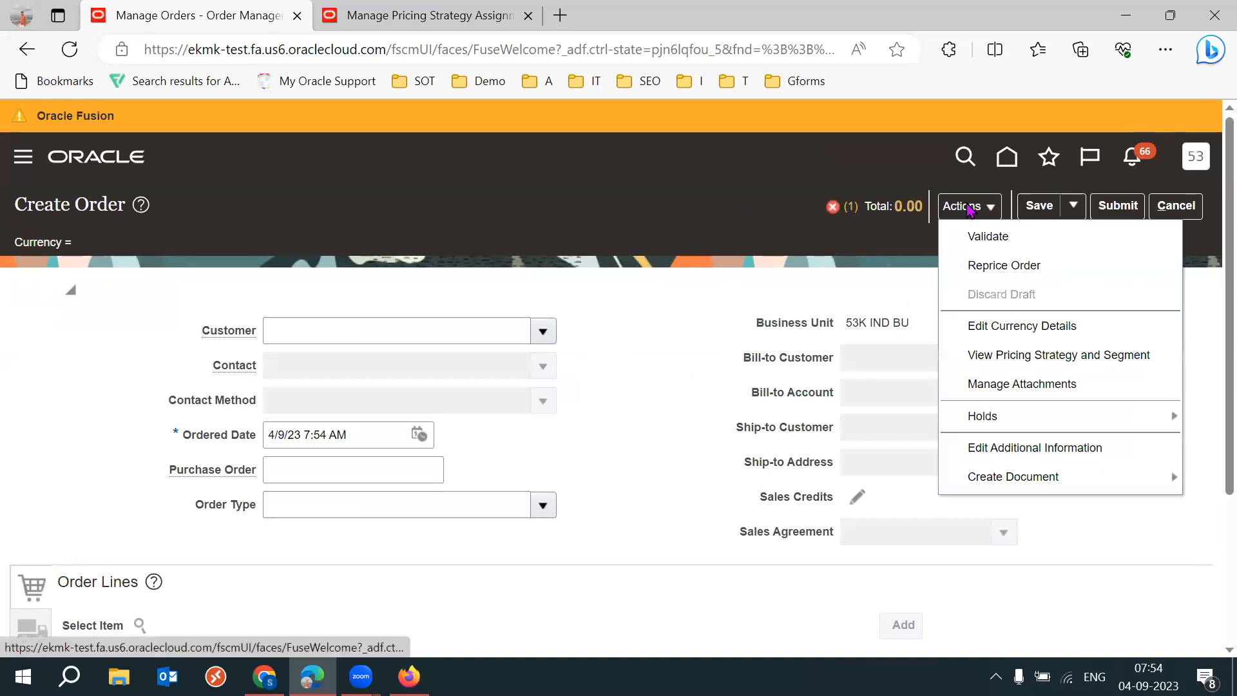
pyautogui.click(1022, 325)
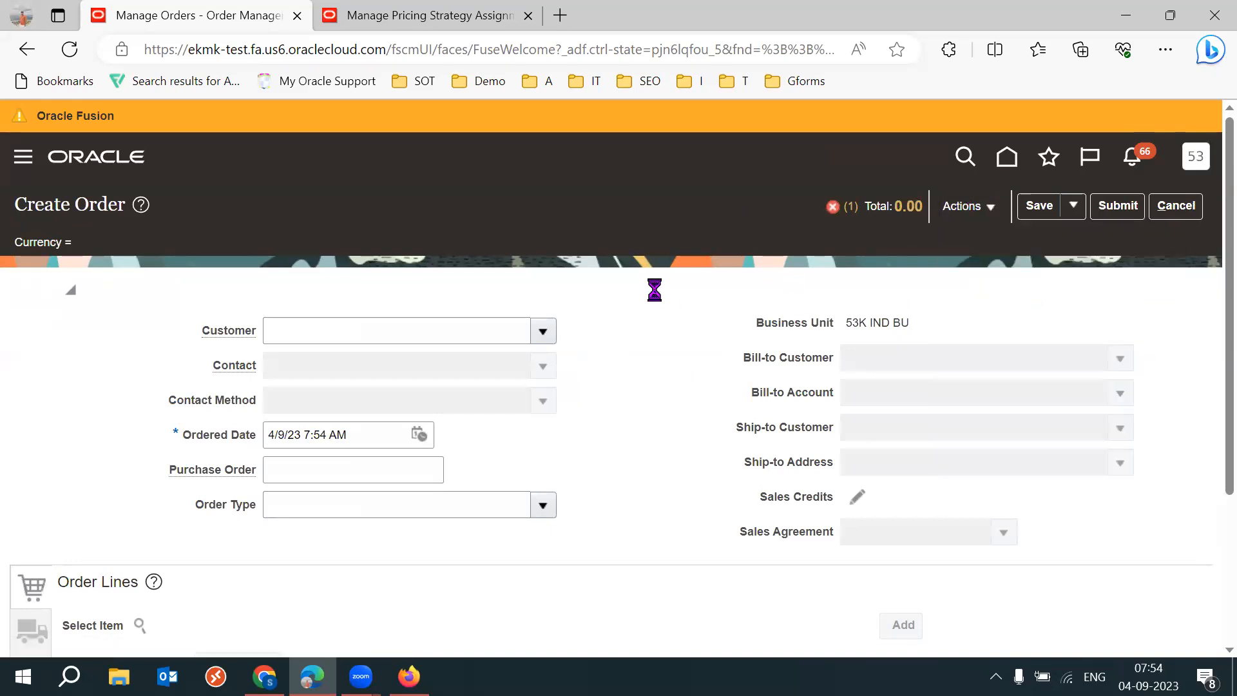
pyautogui.click(638, 320)
pyautogui.write('INR')
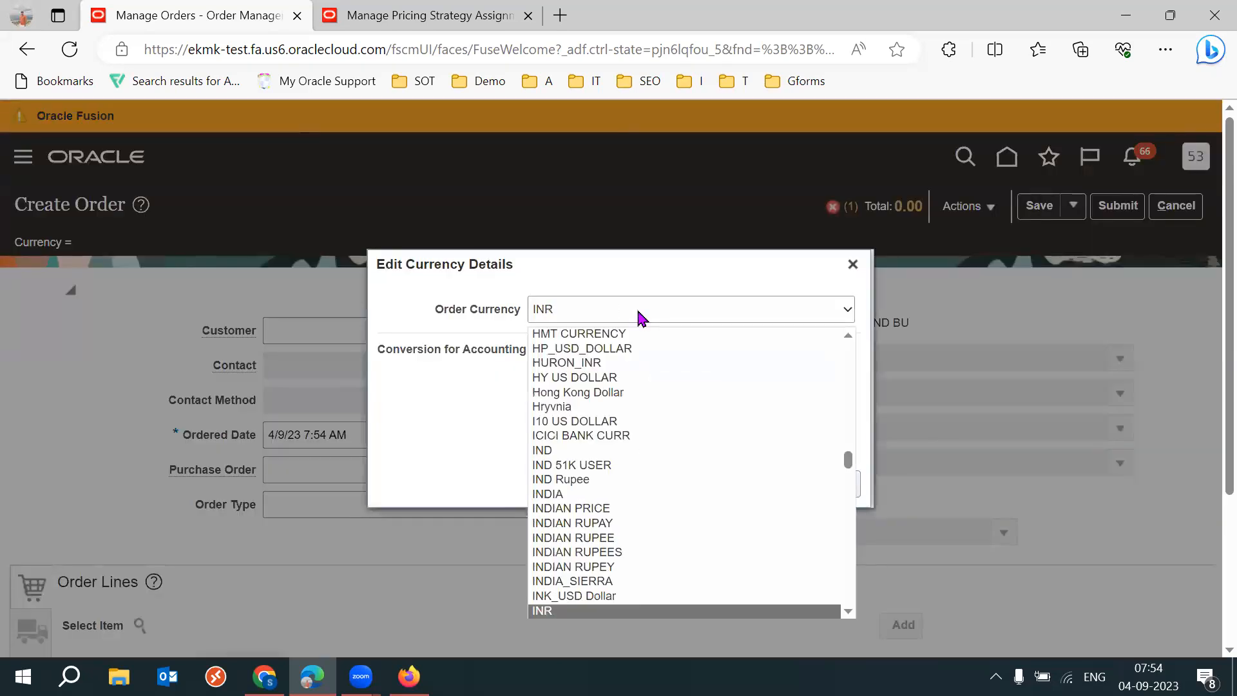
pyautogui.press('Return')
pyautogui.click(787, 483)
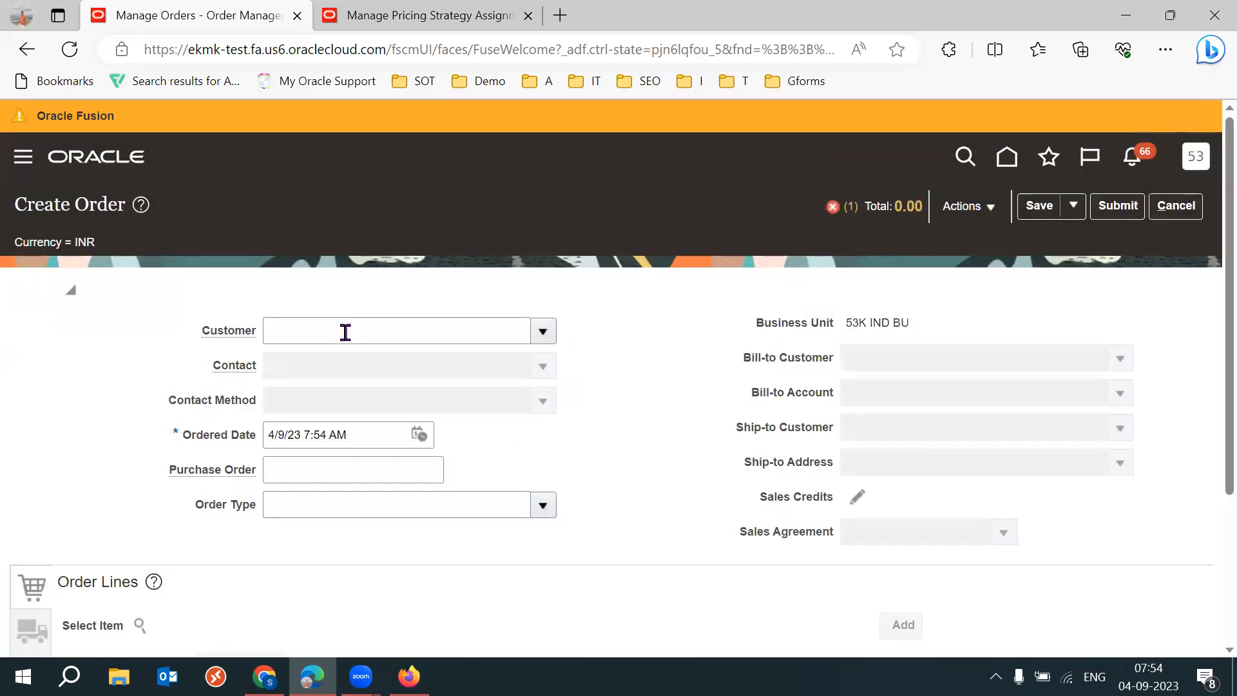
# Set the order's Customer to 53K End Customer by searching for "53K"
pyautogui.click(345, 332)
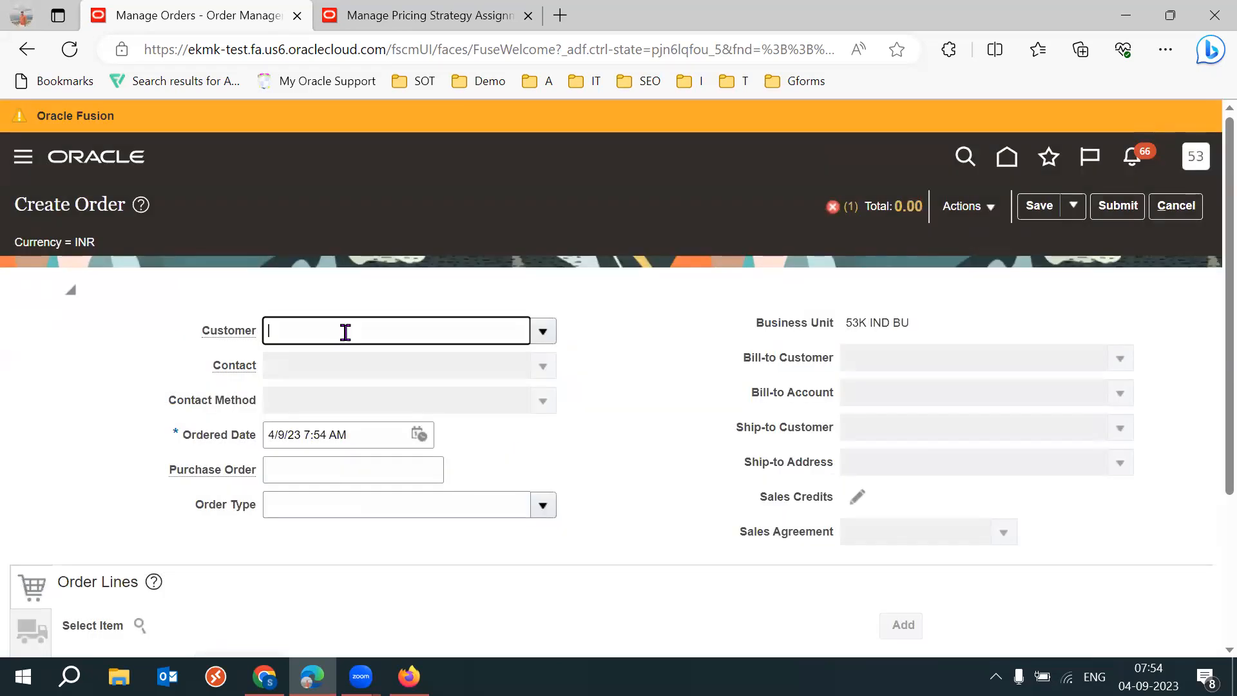
pyautogui.write('53K')
pyautogui.press('Tab')
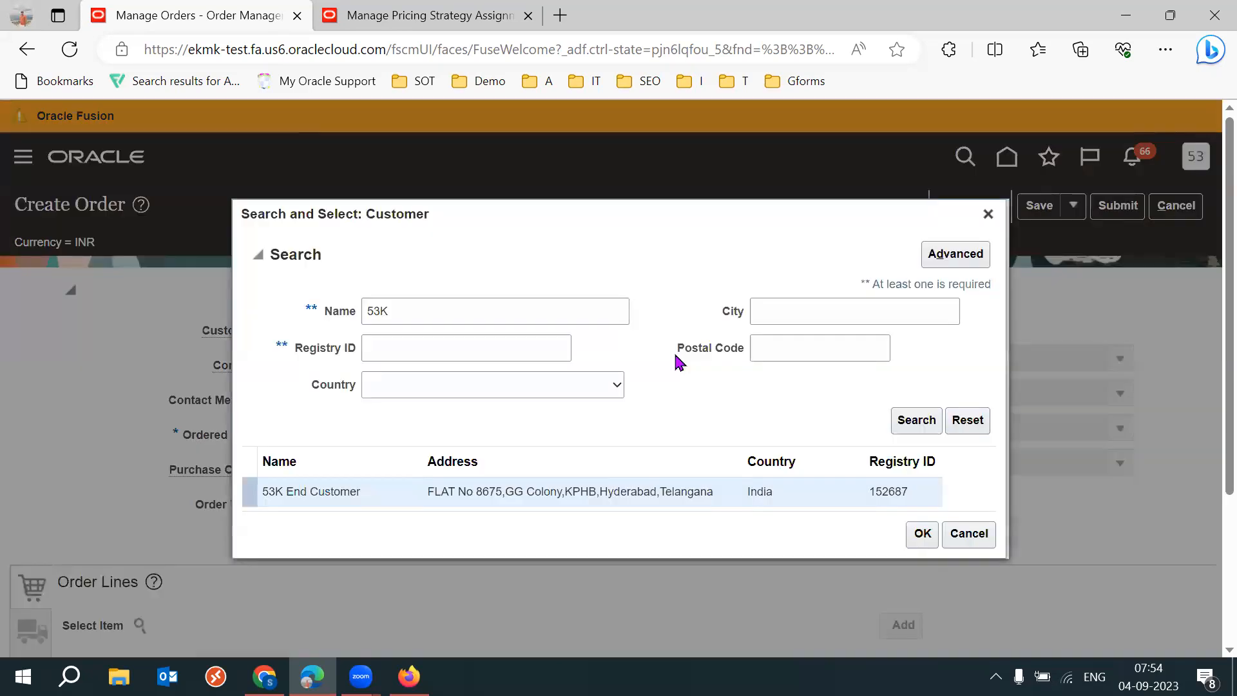
pyautogui.click(921, 535)
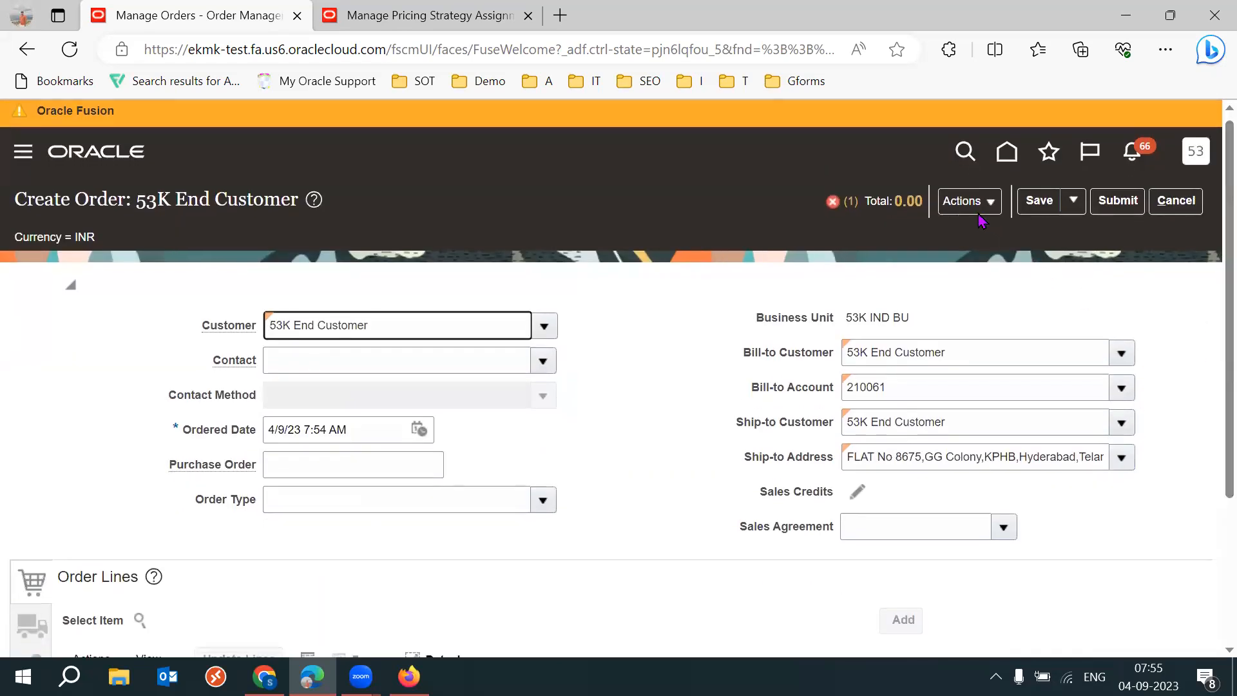
# Review the order's pricing strategy and segment details, comparing the Strategy Name with the conditions in the Strategy Explanation
pyautogui.click(979, 219)
pyautogui.click(1075, 338)
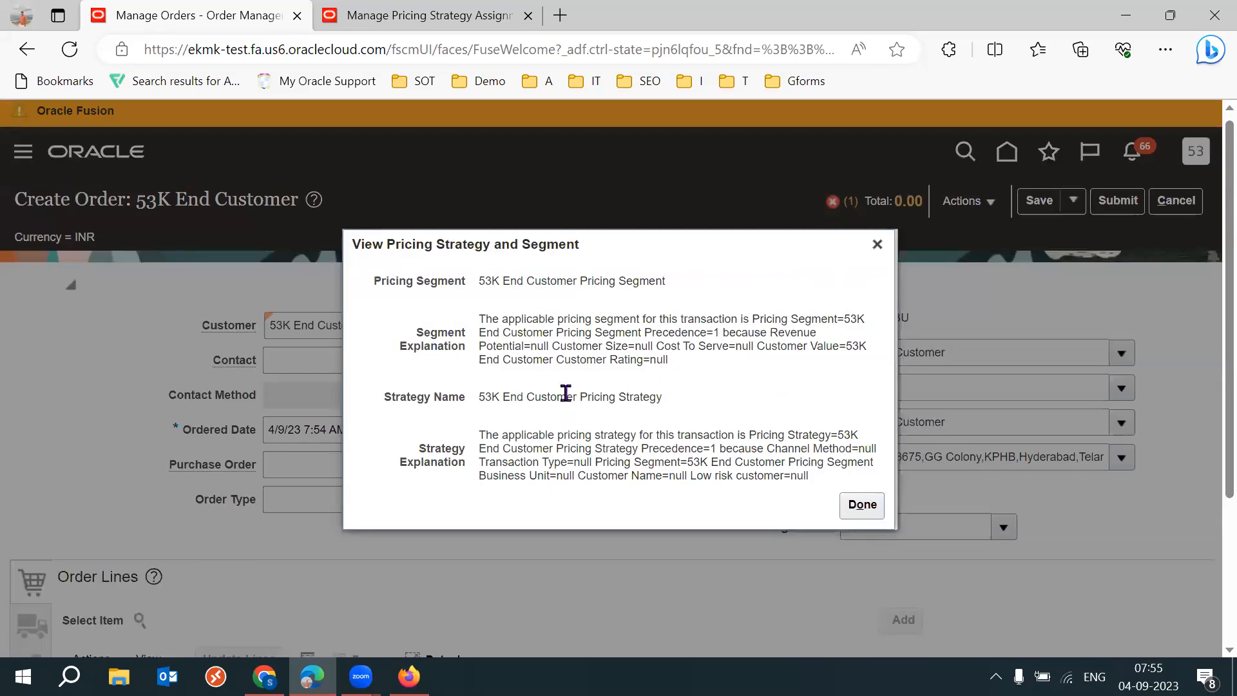
pyautogui.tripleClick(566, 394)
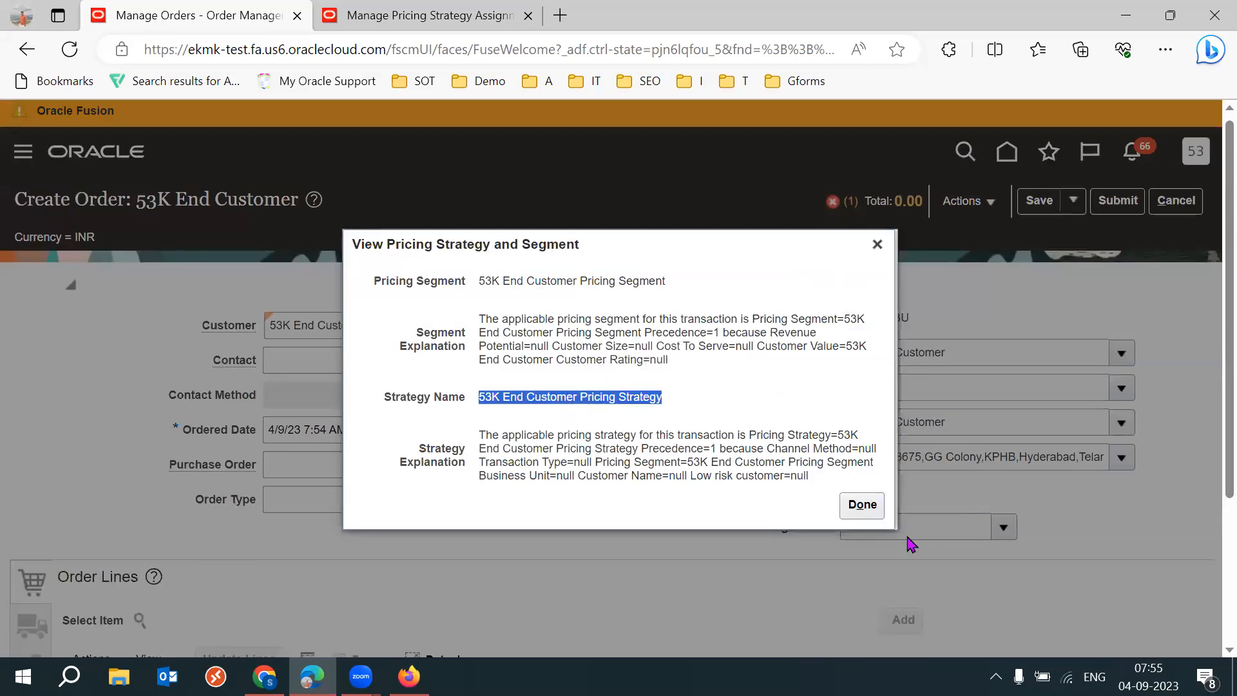
pyautogui.click(746, 524)
pyautogui.moveTo(485, 396); pyautogui.dragTo(640, 397)
pyautogui.moveTo(482, 477); pyautogui.dragTo(570, 475)
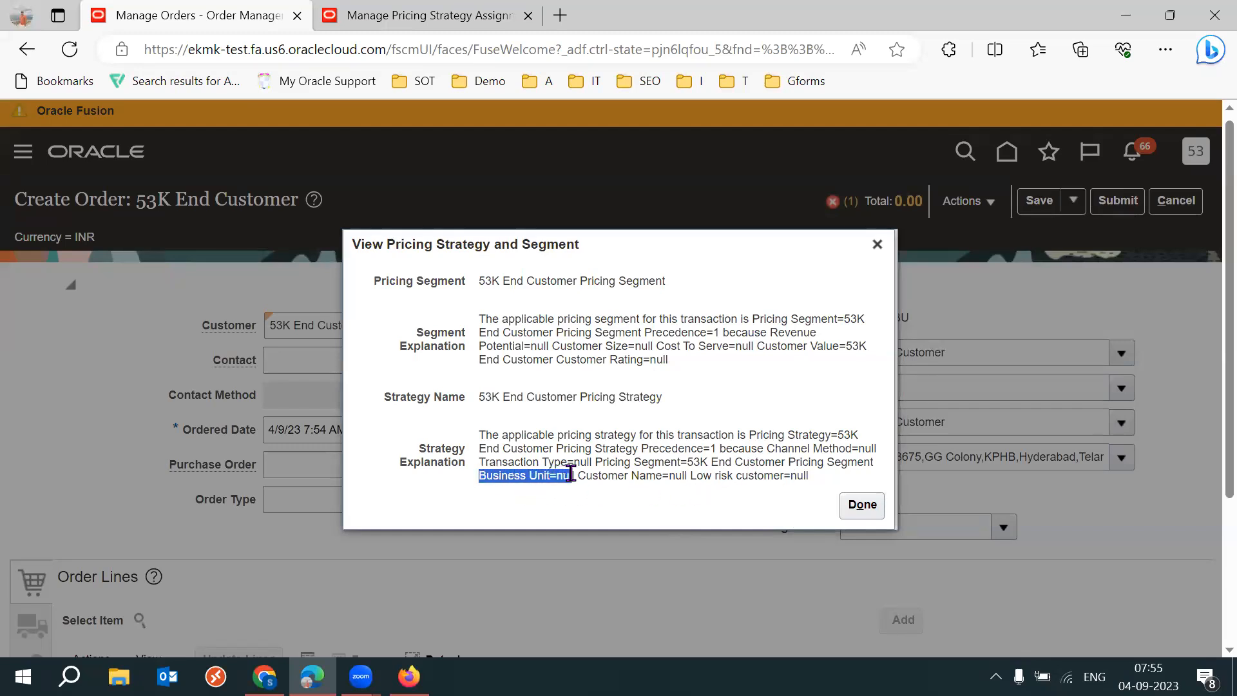
pyautogui.click(773, 460)
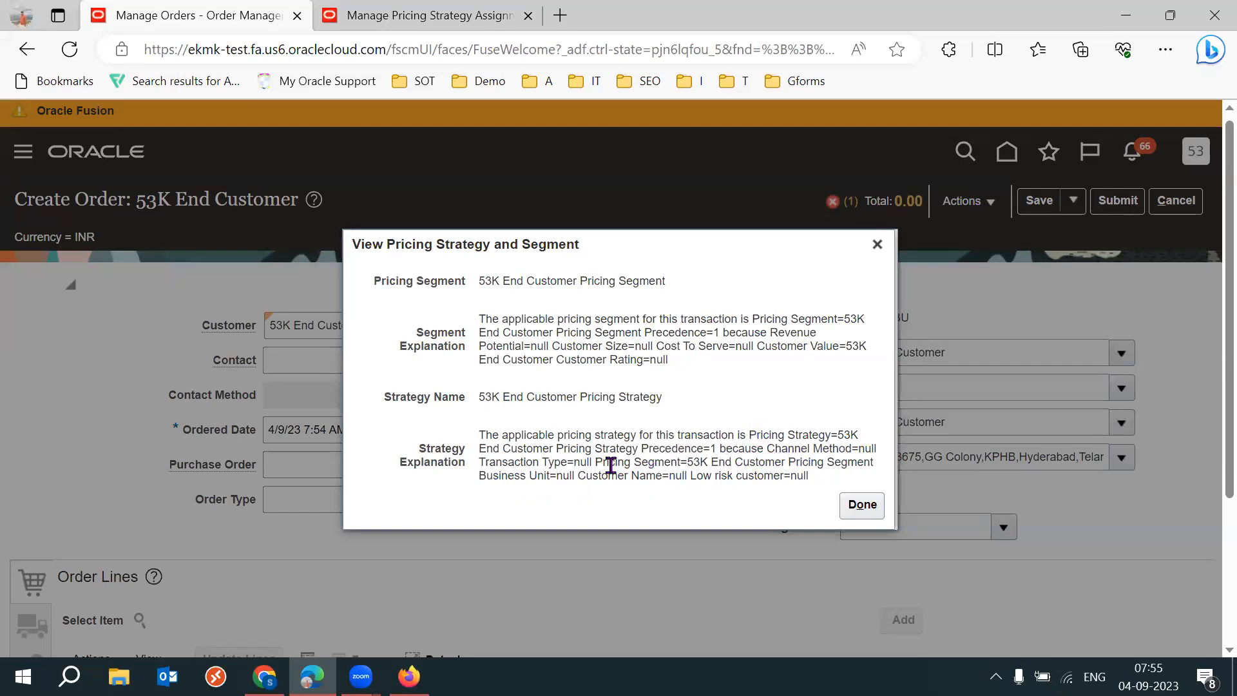
pyautogui.moveTo(606, 461); pyautogui.dragTo(864, 462)
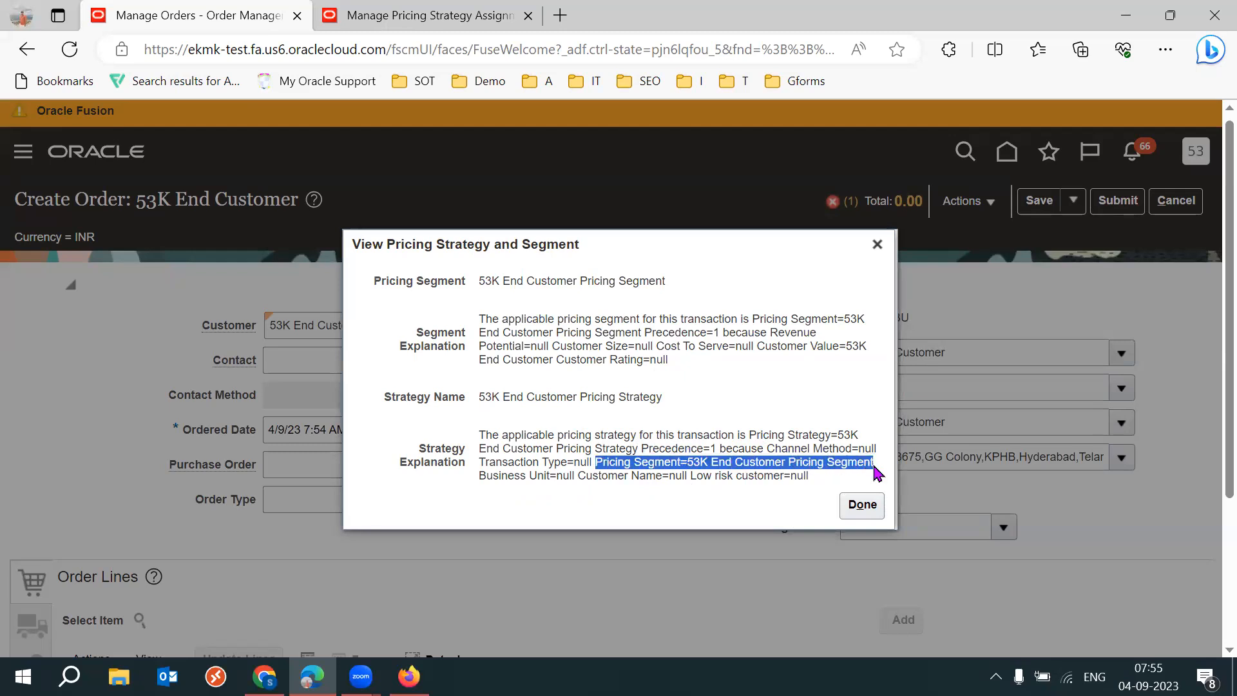
pyautogui.moveTo(750, 436); pyautogui.dragTo(726, 455)
pyautogui.click(609, 520)
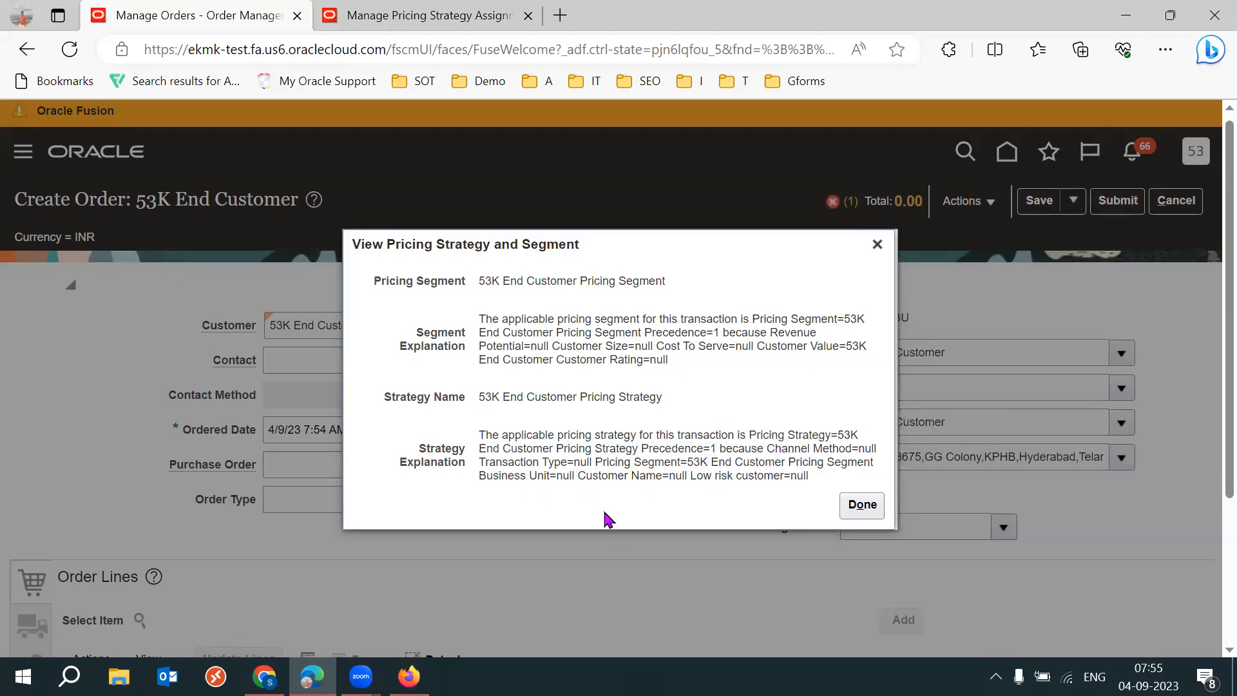
pyautogui.click(864, 506)
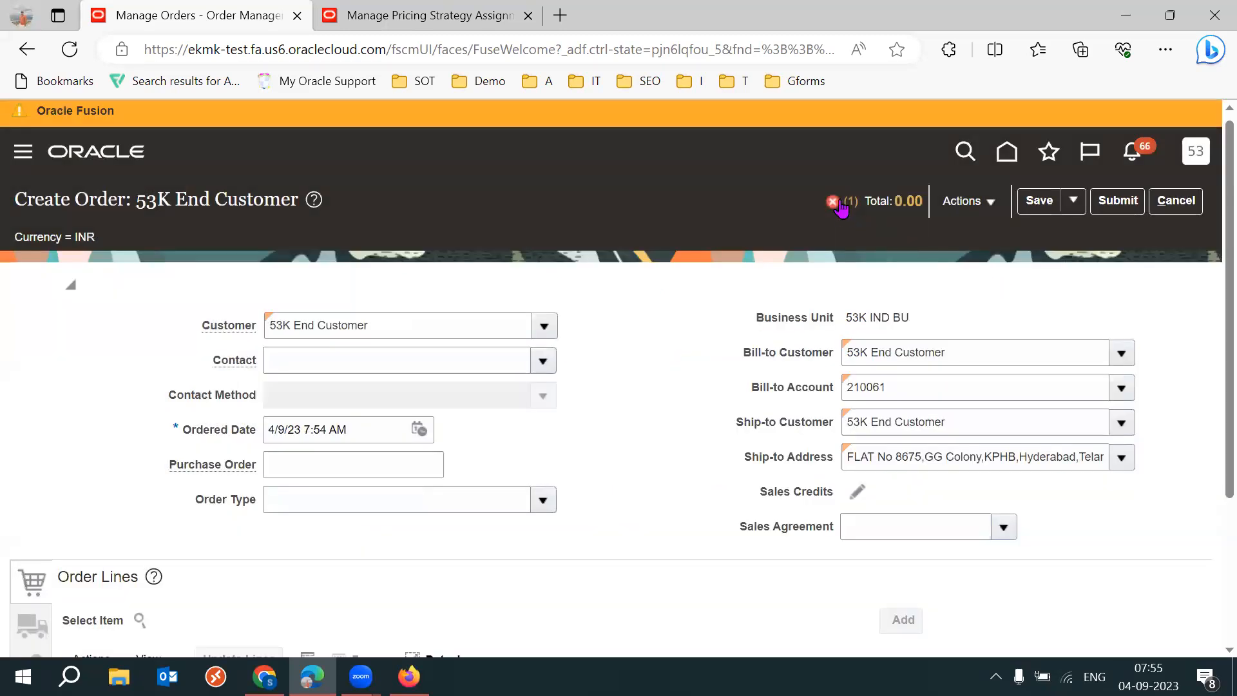
# Open the order's error messages, read the pricing message, and close them
pyautogui.click(834, 201)
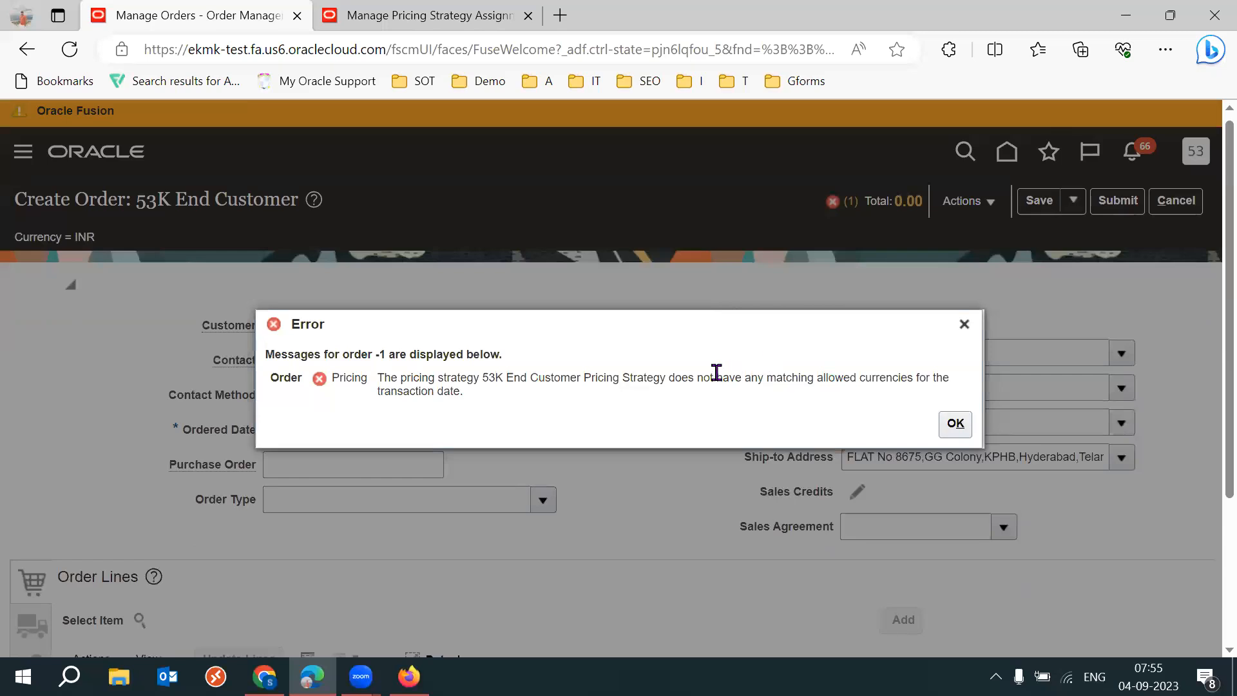
pyautogui.tripleClick(716, 373)
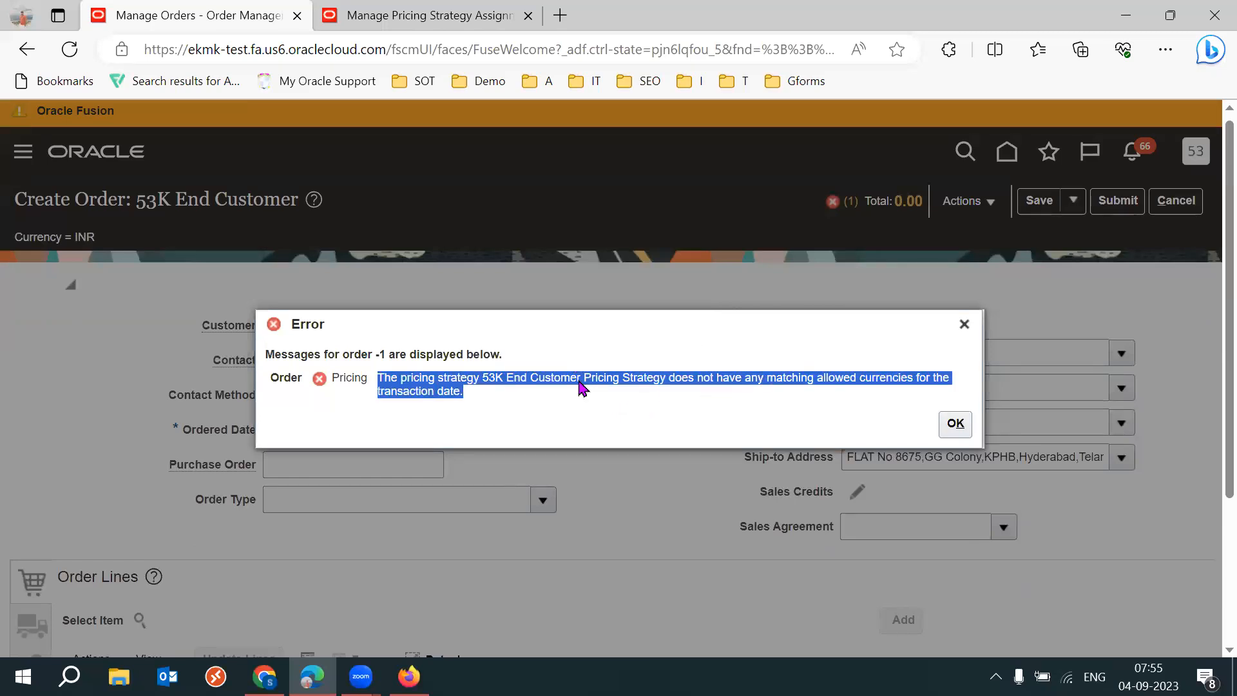
pyautogui.click(799, 423)
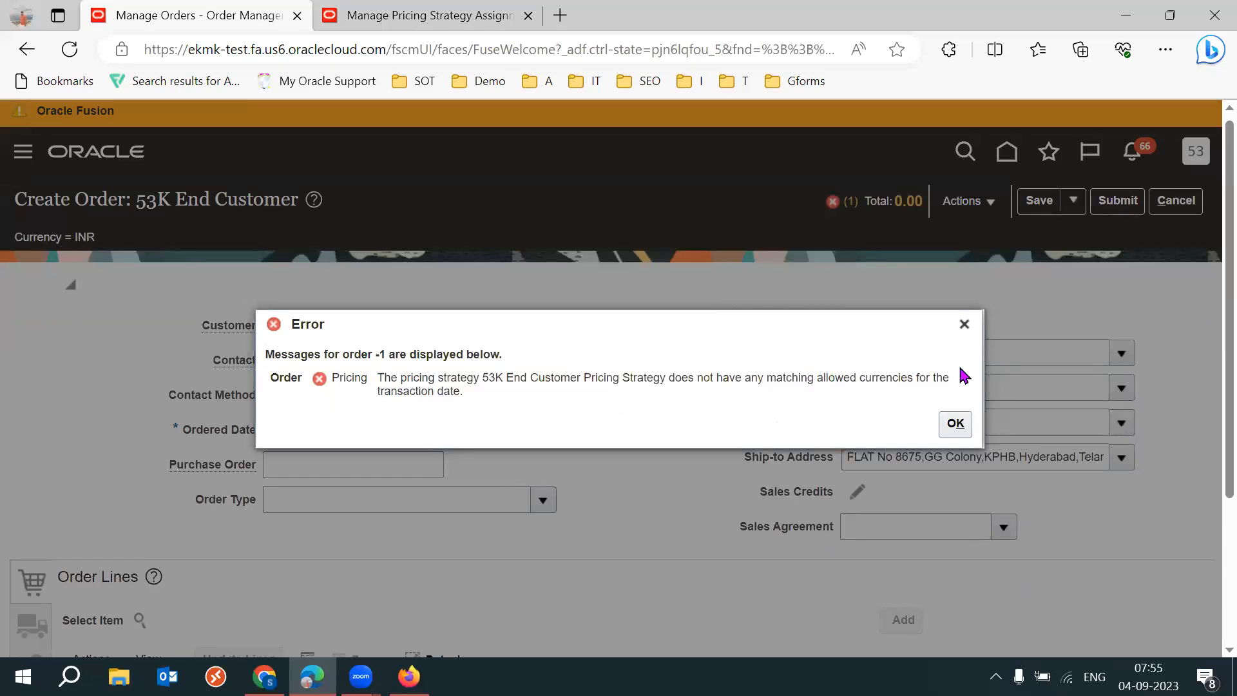
pyautogui.click(963, 326)
# Recheck the order's pricing strategy and segment, and open the task list in the Manage Pricing Strategy Assignments browser tab
pyautogui.click(981, 202)
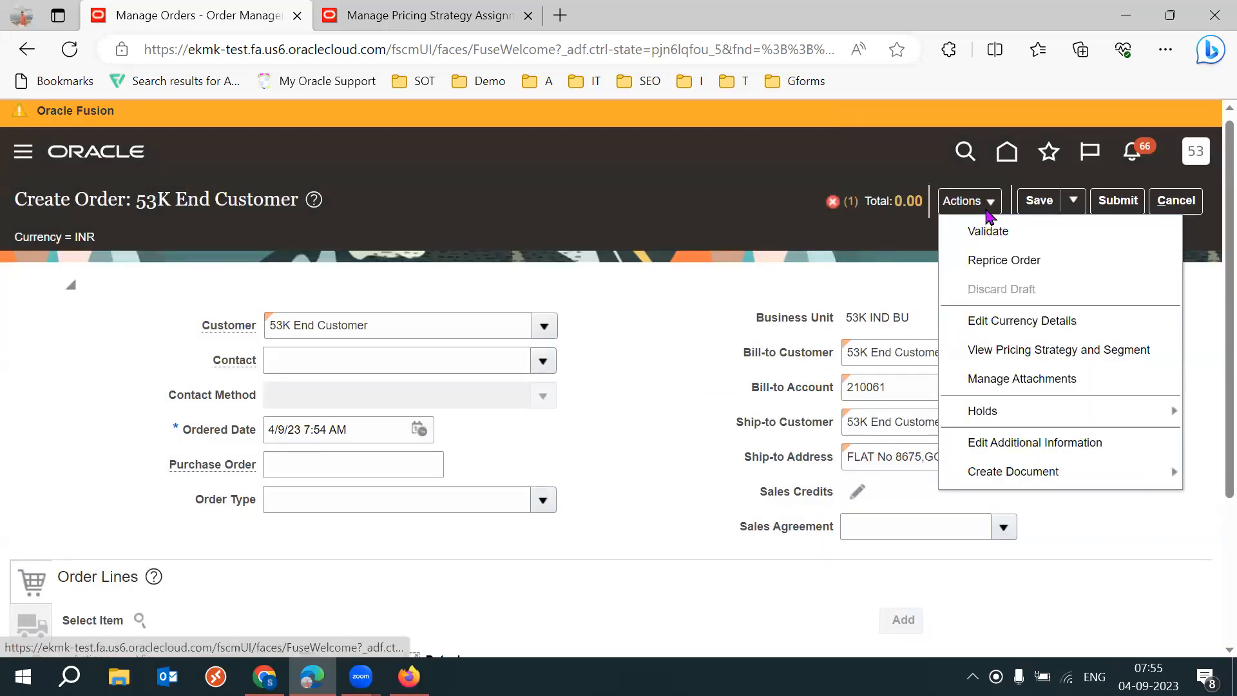
pyautogui.click(1010, 349)
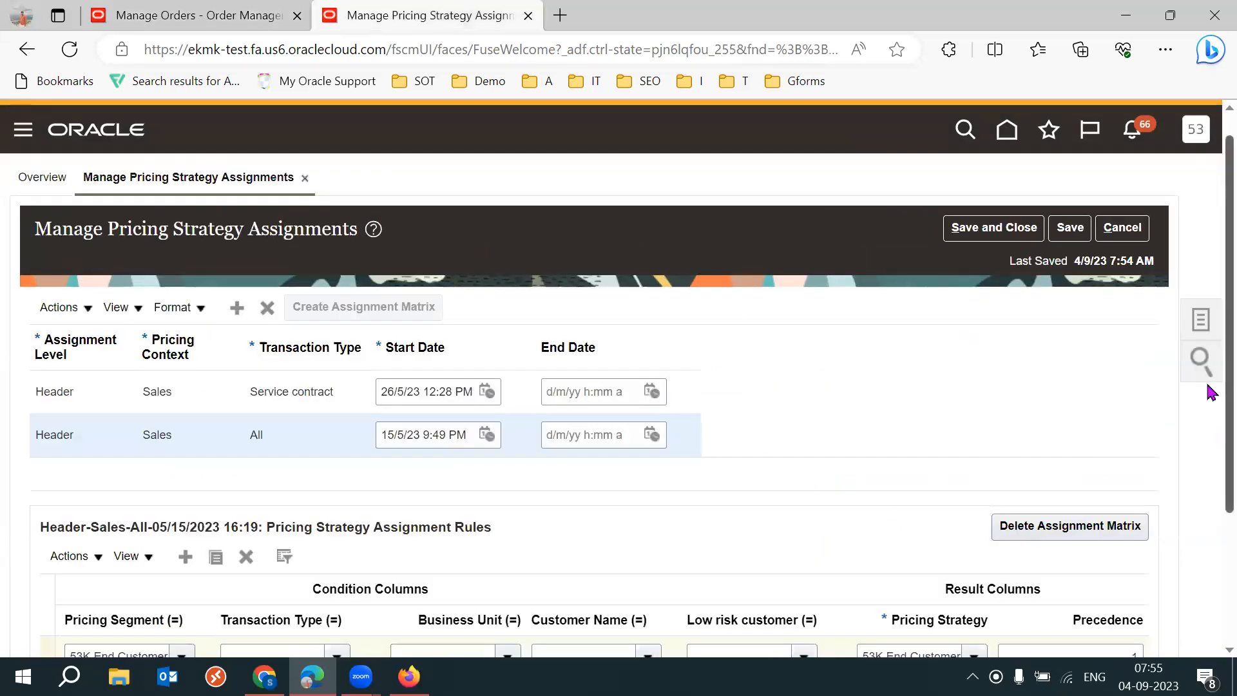
pyautogui.click(1200, 321)
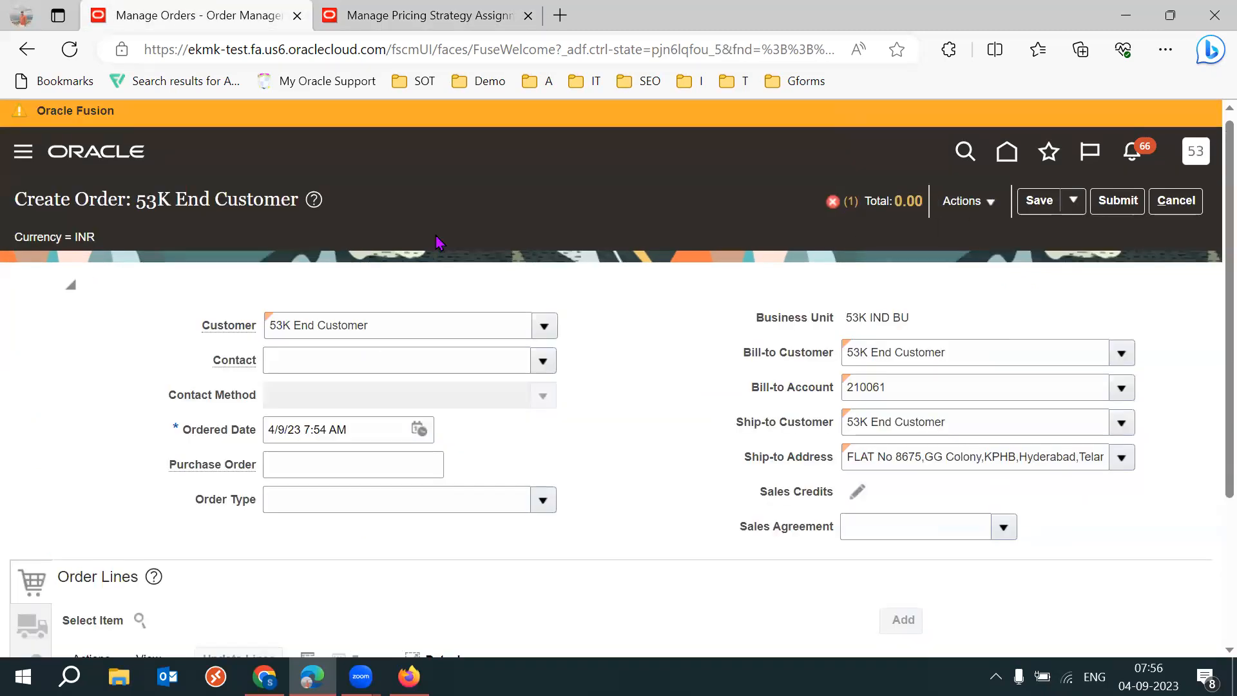
# Edit the order's currency details and set the Order Currency to Indian Rupee
pyautogui.moveTo(74, 237); pyautogui.dragTo(135, 240)
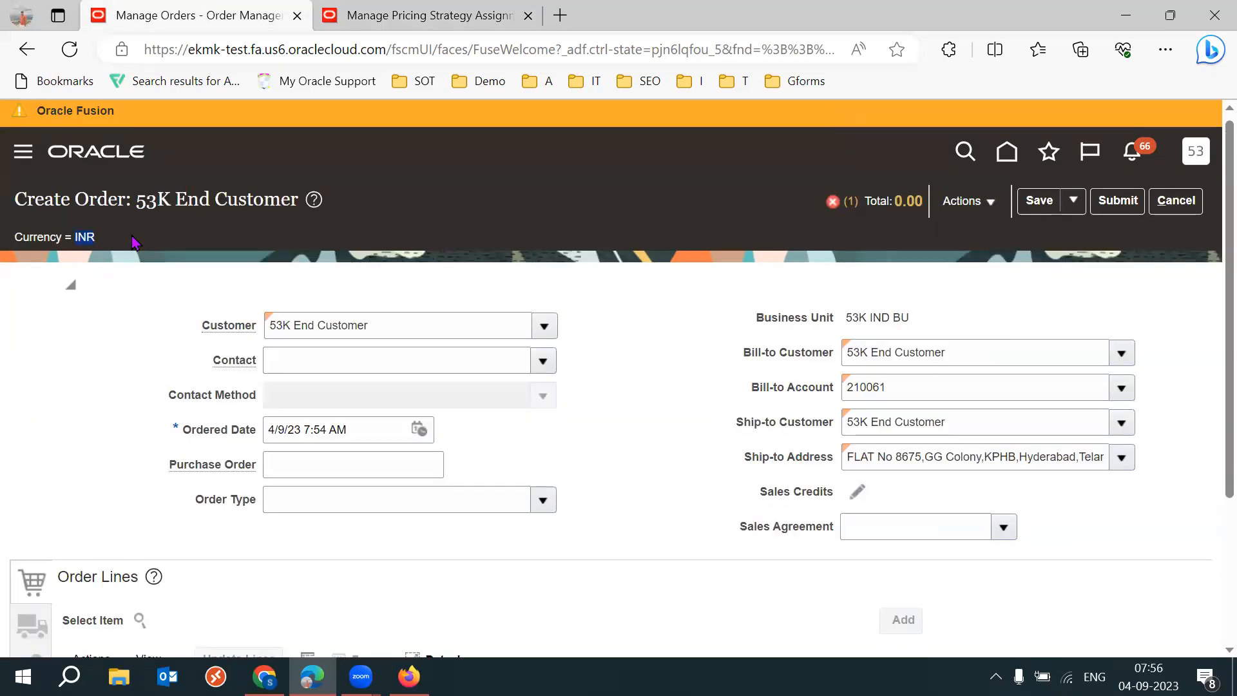
pyautogui.click(963, 202)
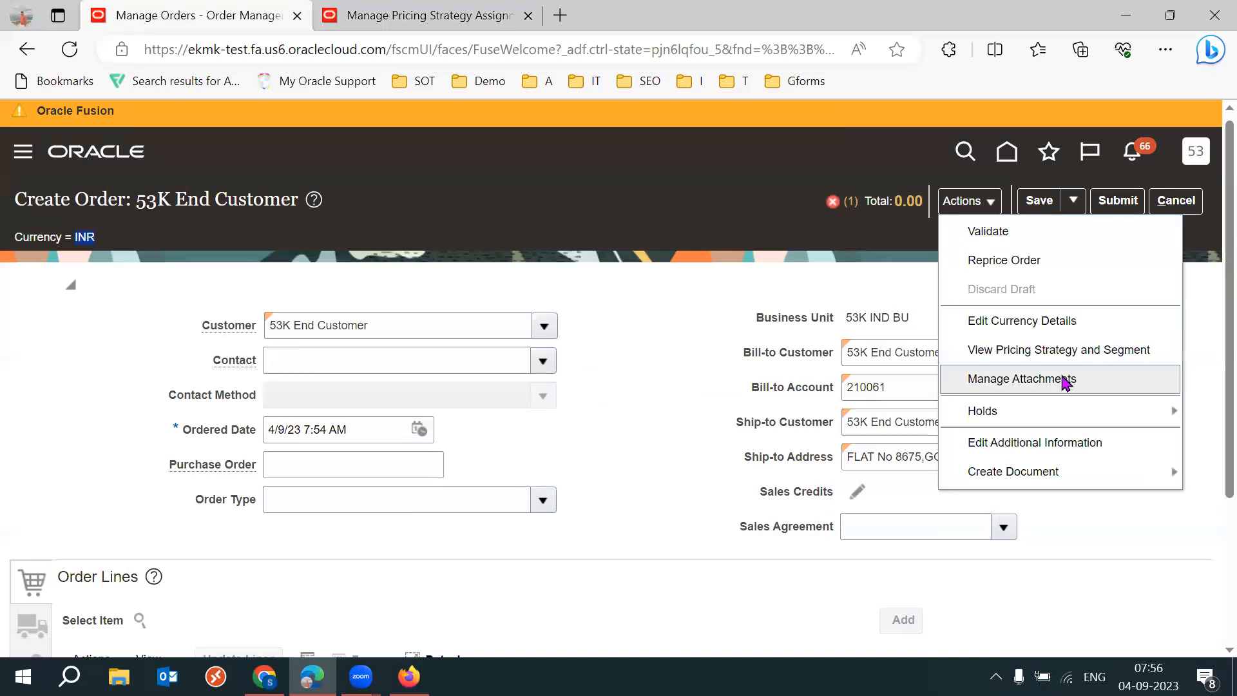
pyautogui.click(997, 322)
pyautogui.click(647, 310)
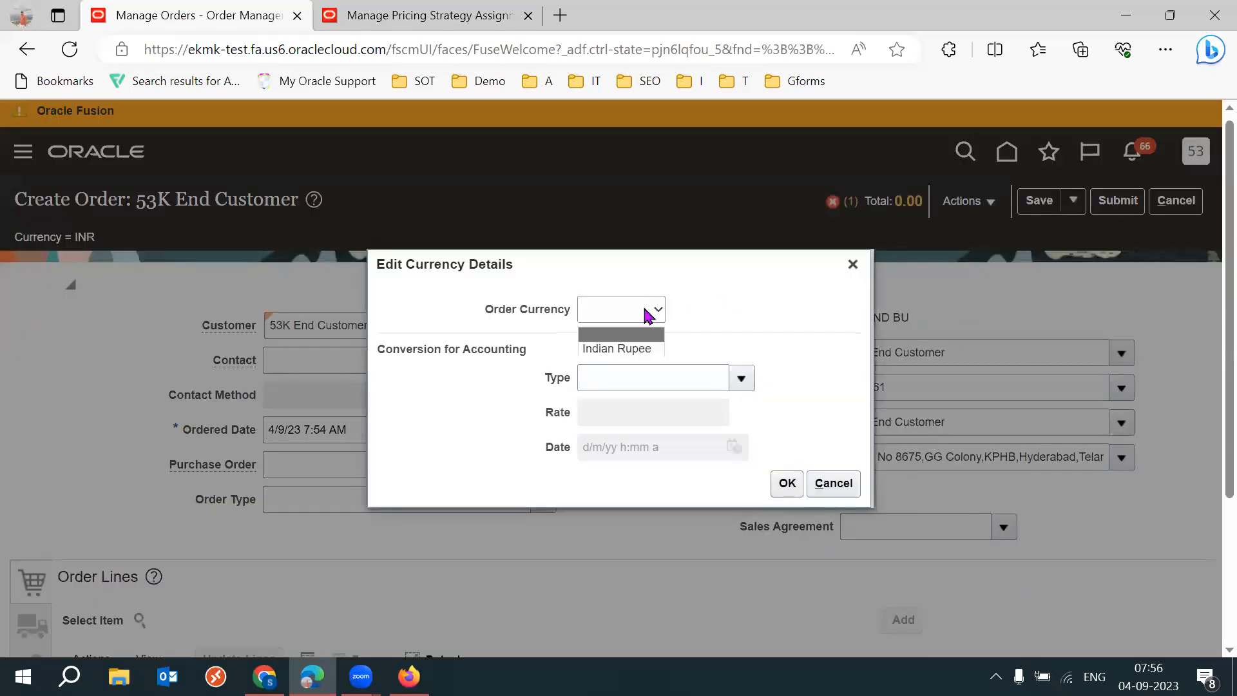
pyautogui.click(627, 351)
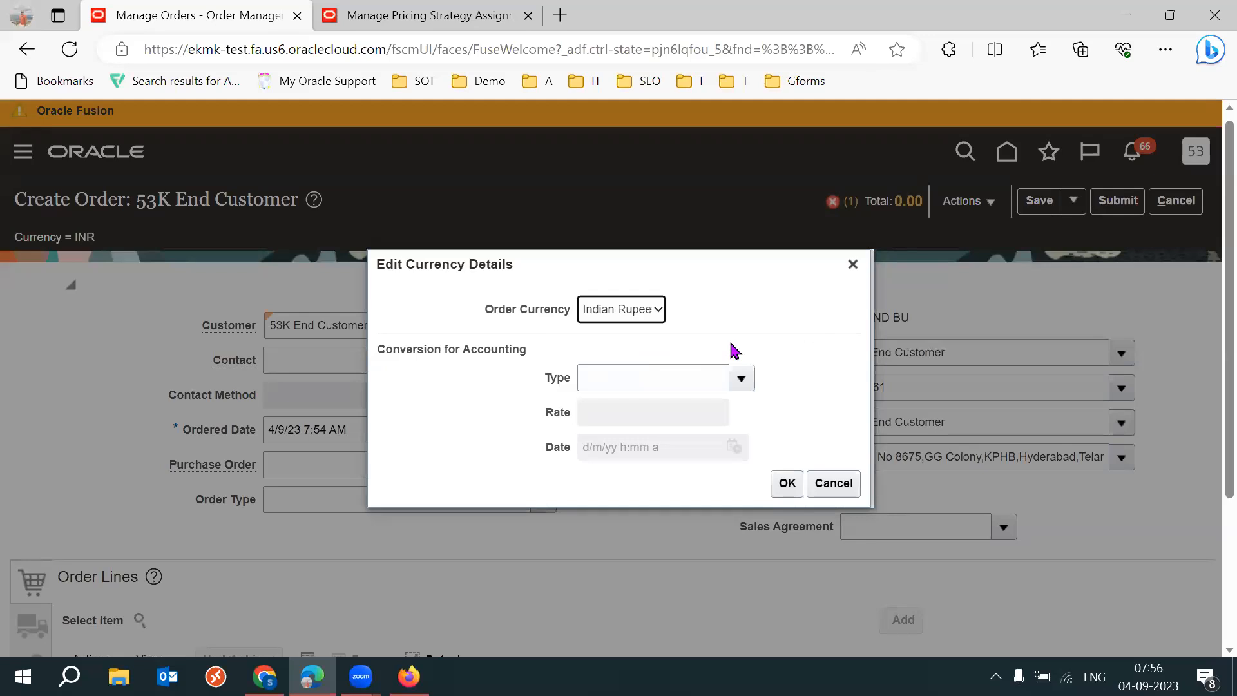
pyautogui.click(642, 312)
pyautogui.click(630, 340)
pyautogui.click(643, 316)
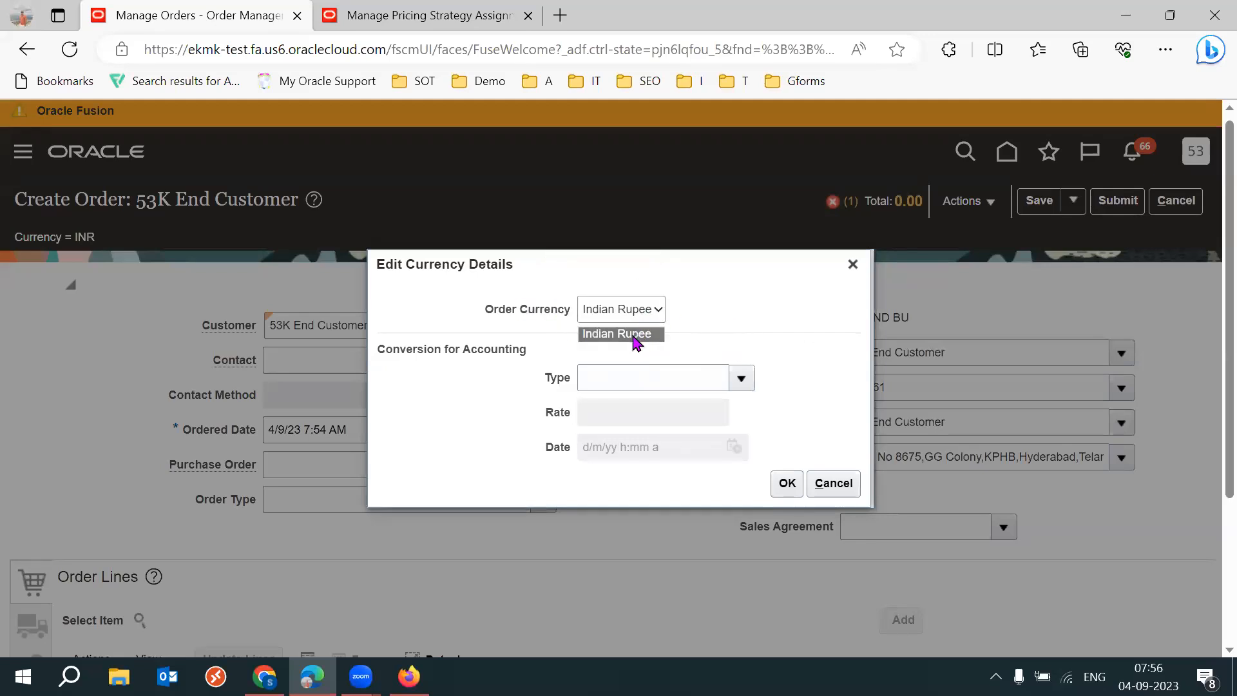
pyautogui.click(638, 340)
pyautogui.click(644, 315)
pyautogui.click(637, 335)
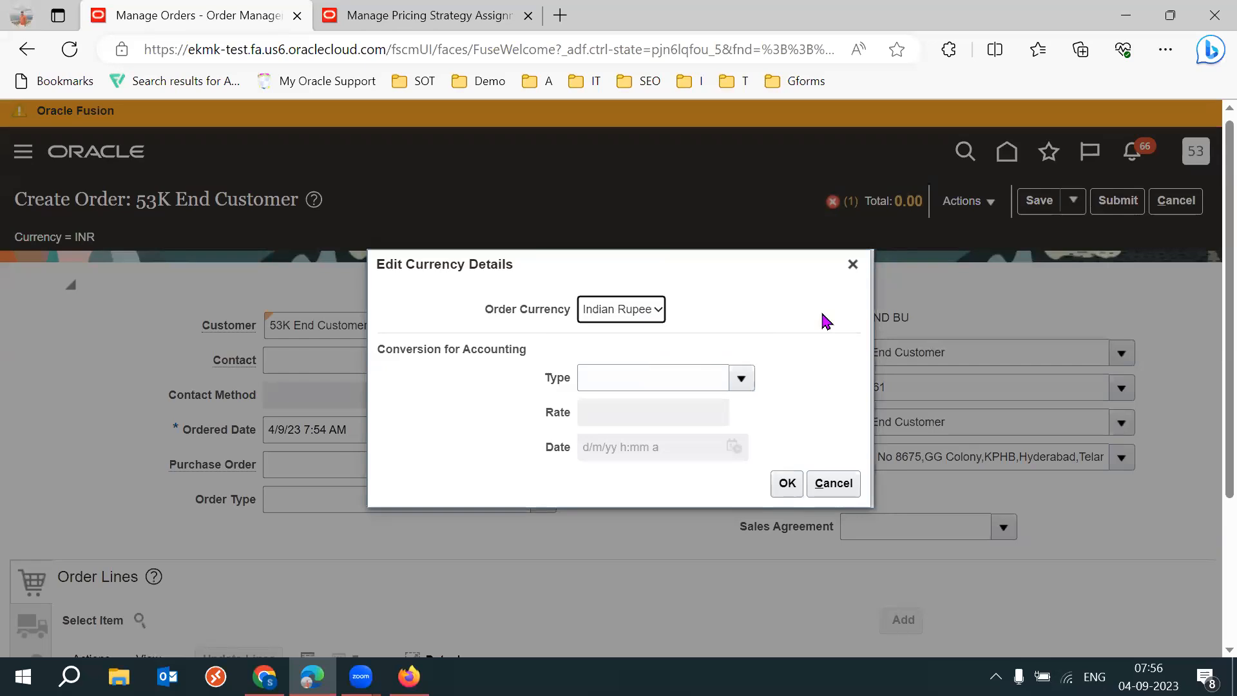
pyautogui.click(788, 484)
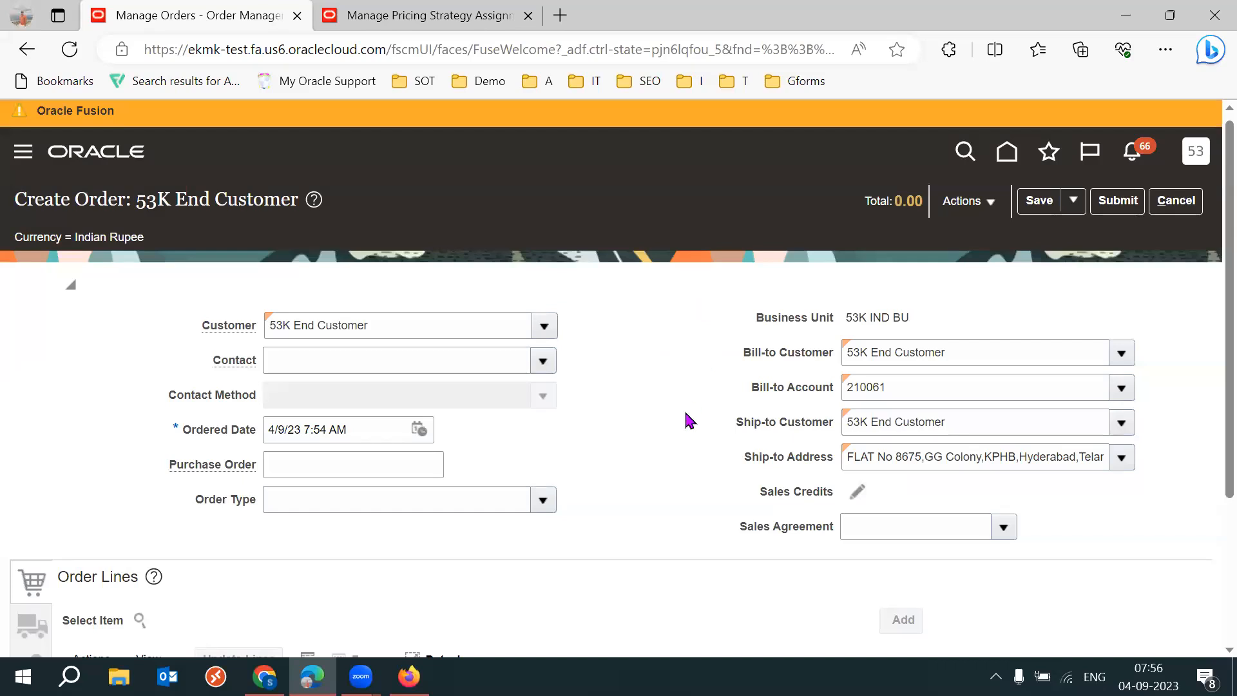
# Search for order line items with "53K" in full-screen view and select item 53KFG101, First Item
pyautogui.press('F11')
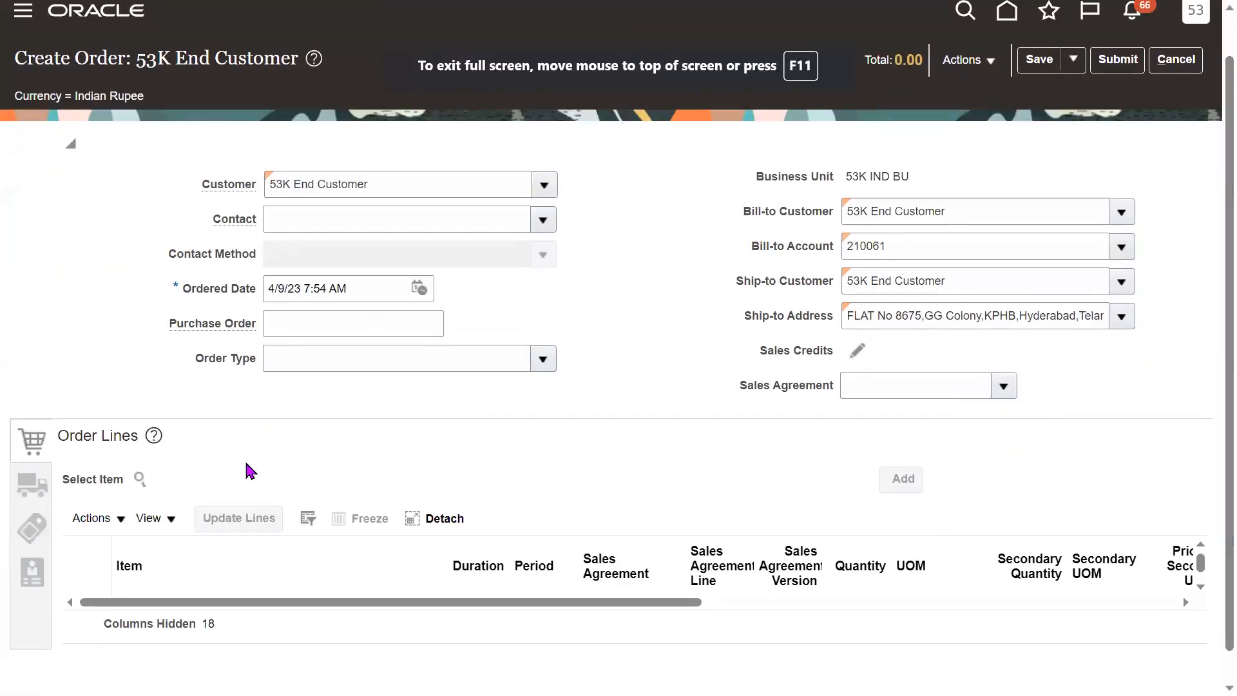
pyautogui.click(139, 480)
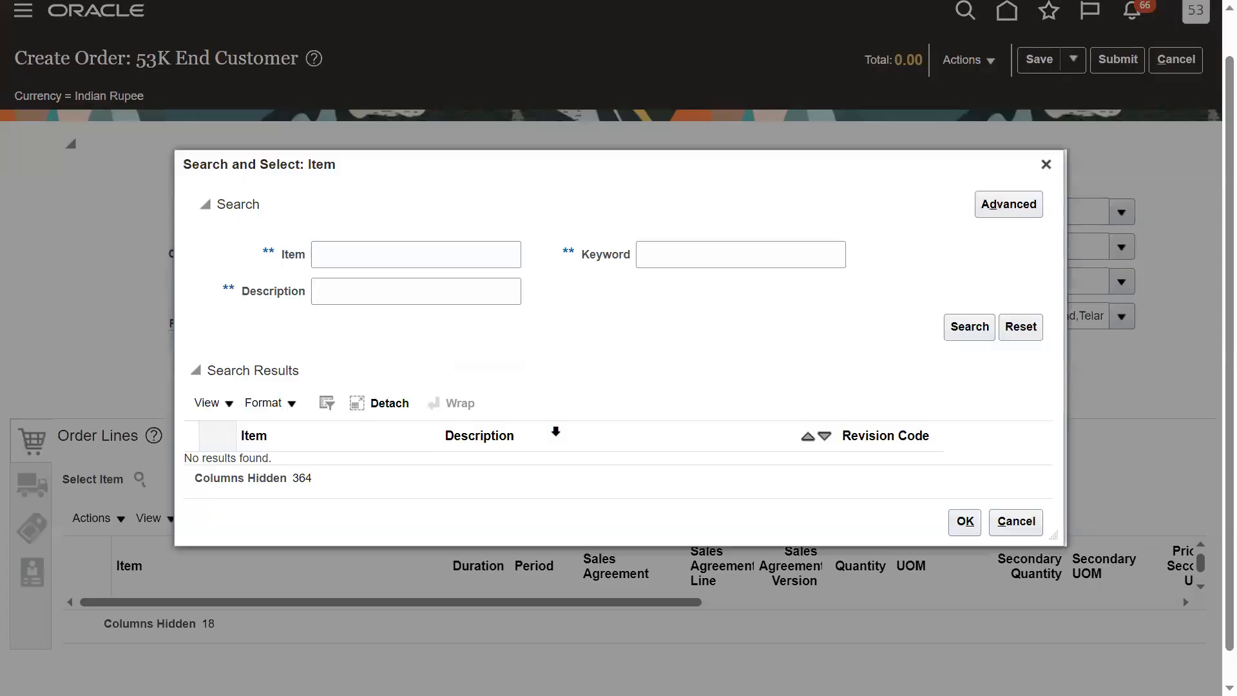
pyautogui.click(332, 256)
pyautogui.write('53')
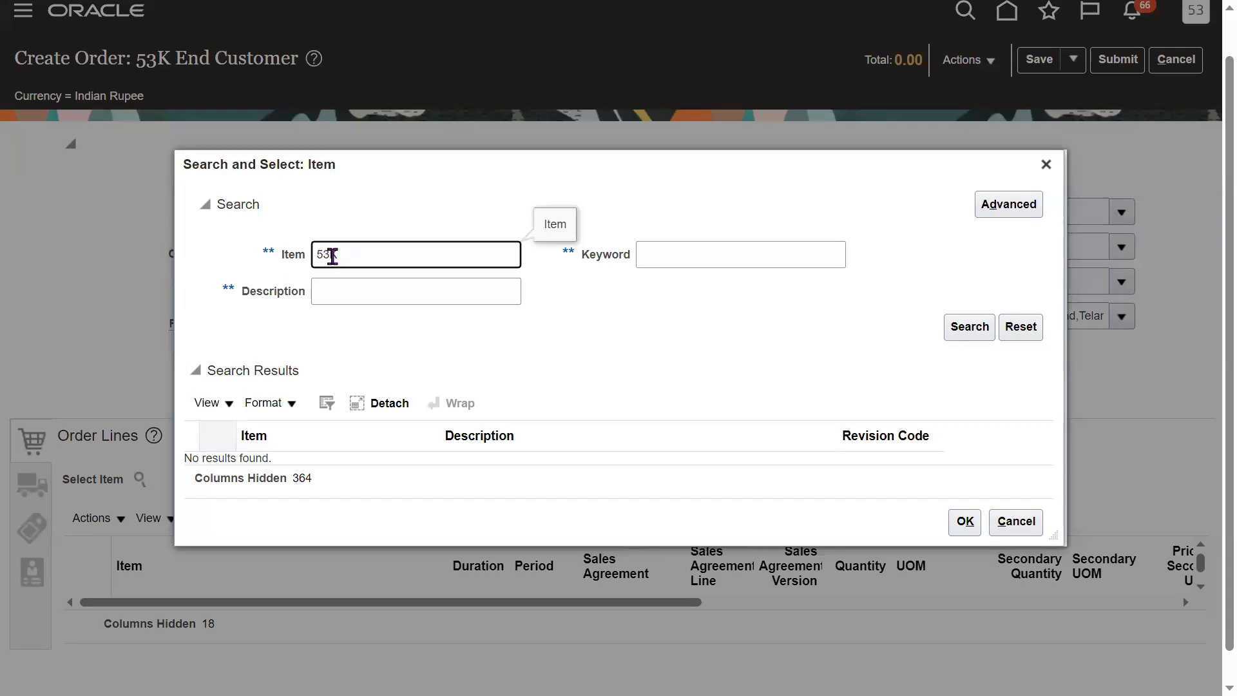
pyautogui.write('K')
pyautogui.press('Return')
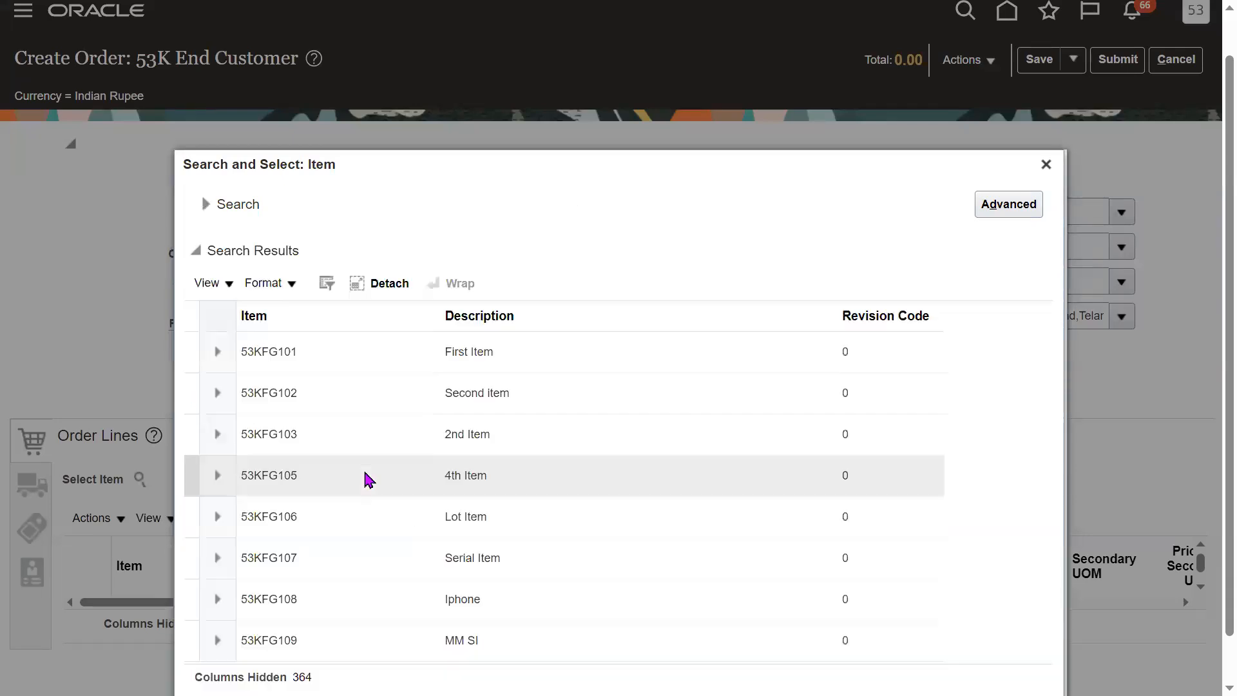
pyautogui.click(306, 258)
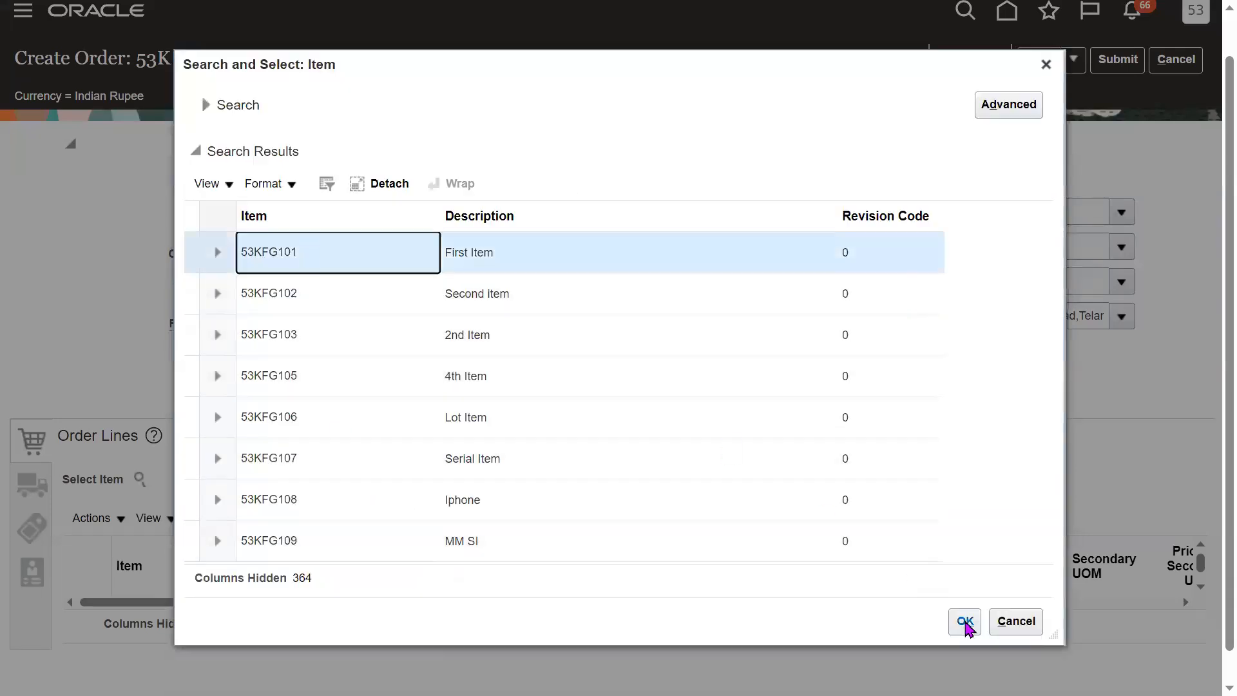
pyautogui.click(965, 620)
pyautogui.click(965, 620)
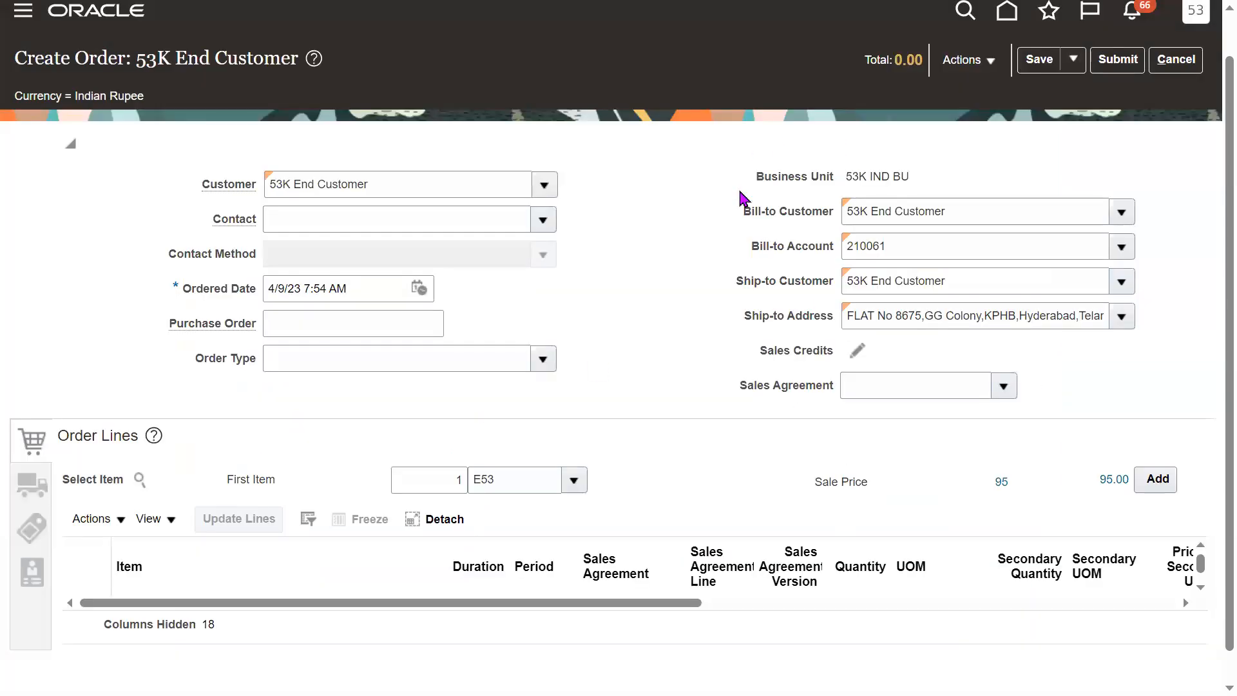
# Check the selected First Item's quantity and its unit and extended sale price
pyautogui.doubleClick(438, 483)
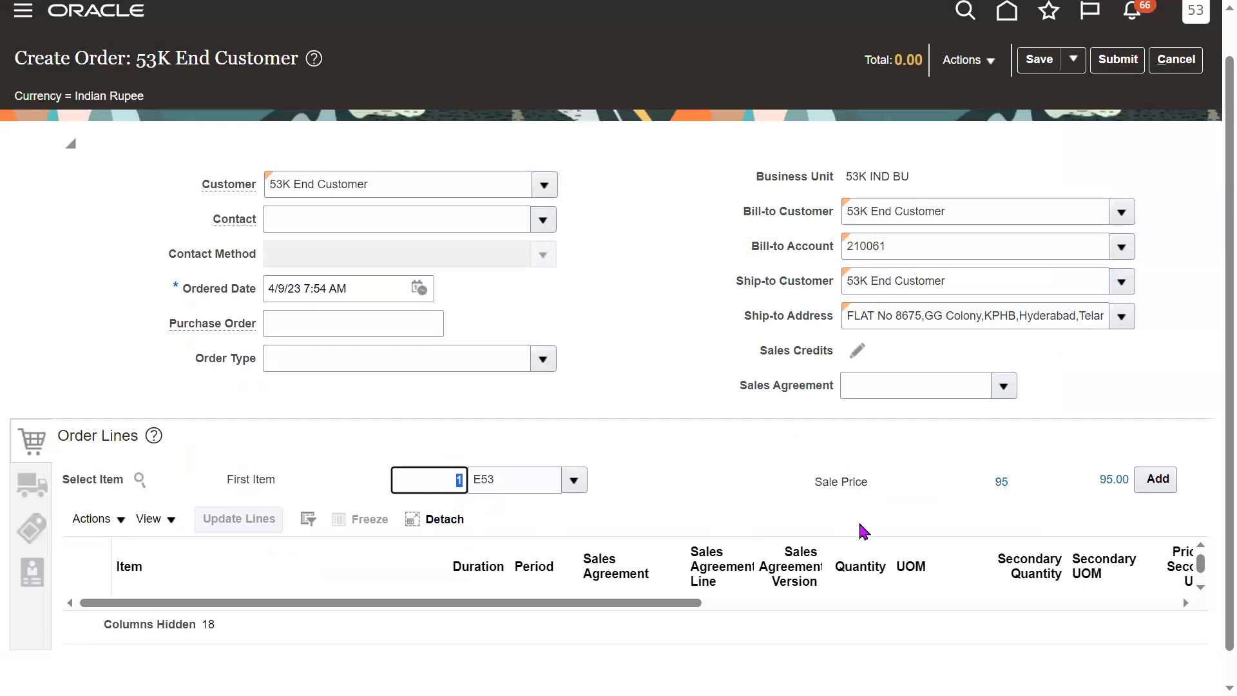
pyautogui.click(997, 483)
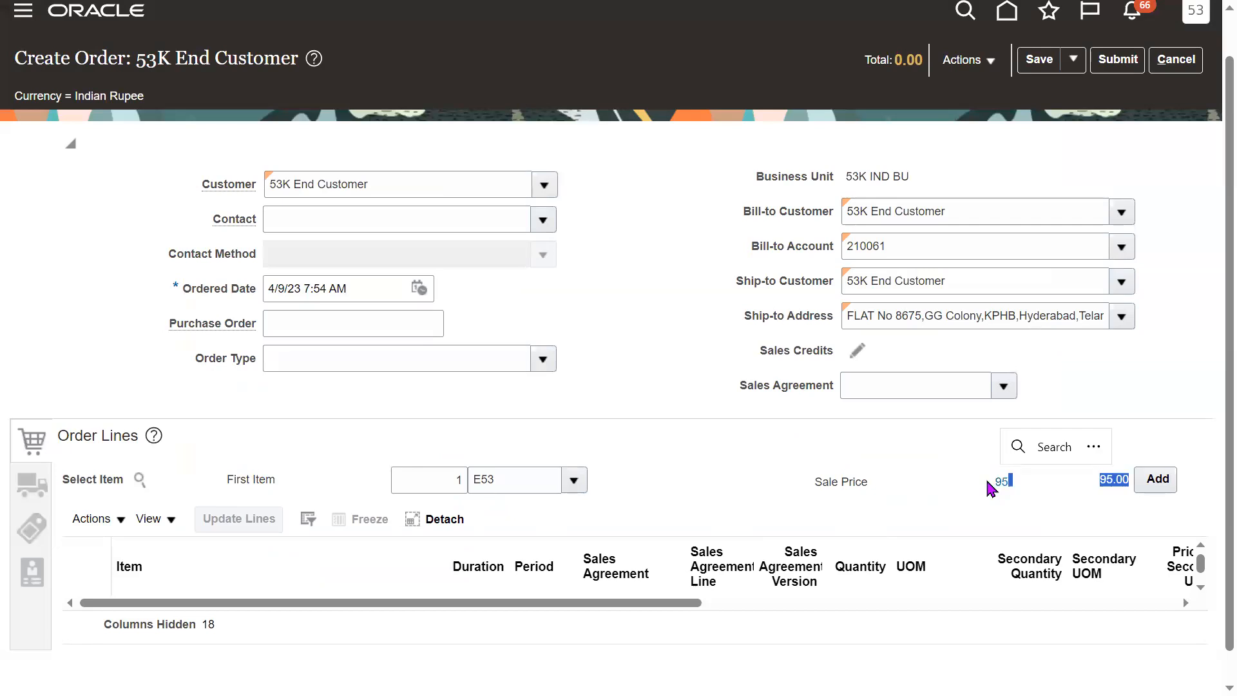
pyautogui.doubleClick(1036, 503)
pyautogui.click(1001, 463)
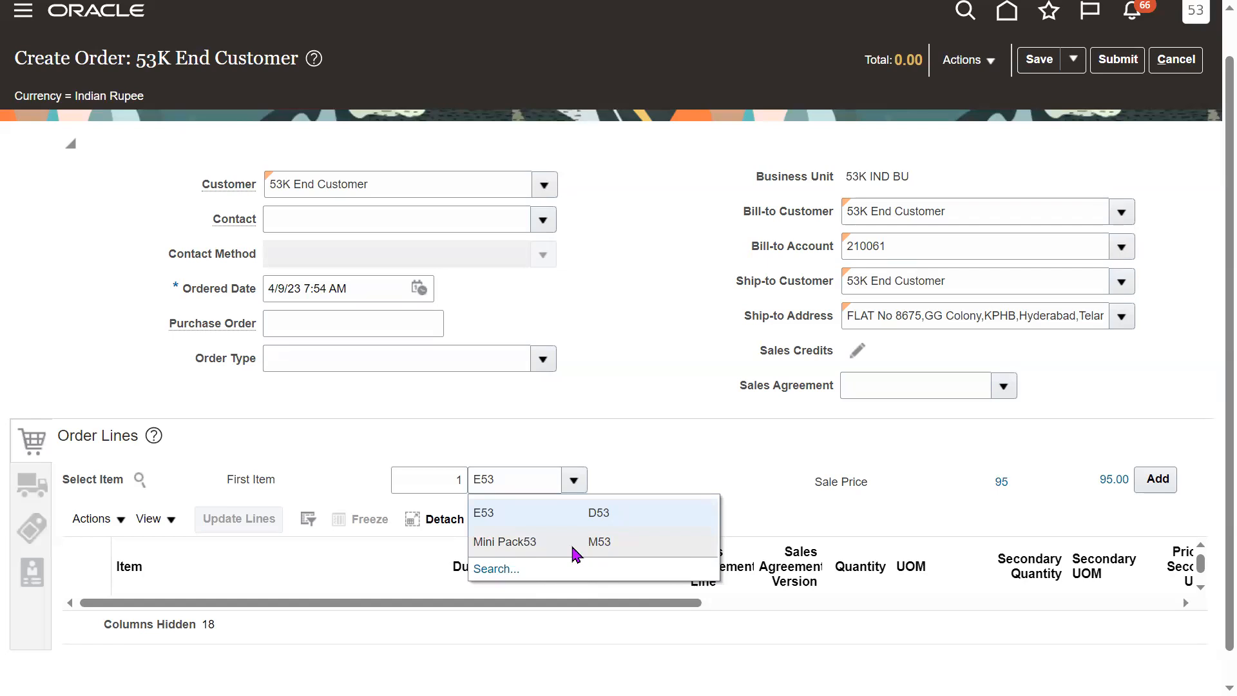
# Try the Mini Pack53 unit of measure for First Item, and switch it back to E53
pyautogui.click(616, 512)
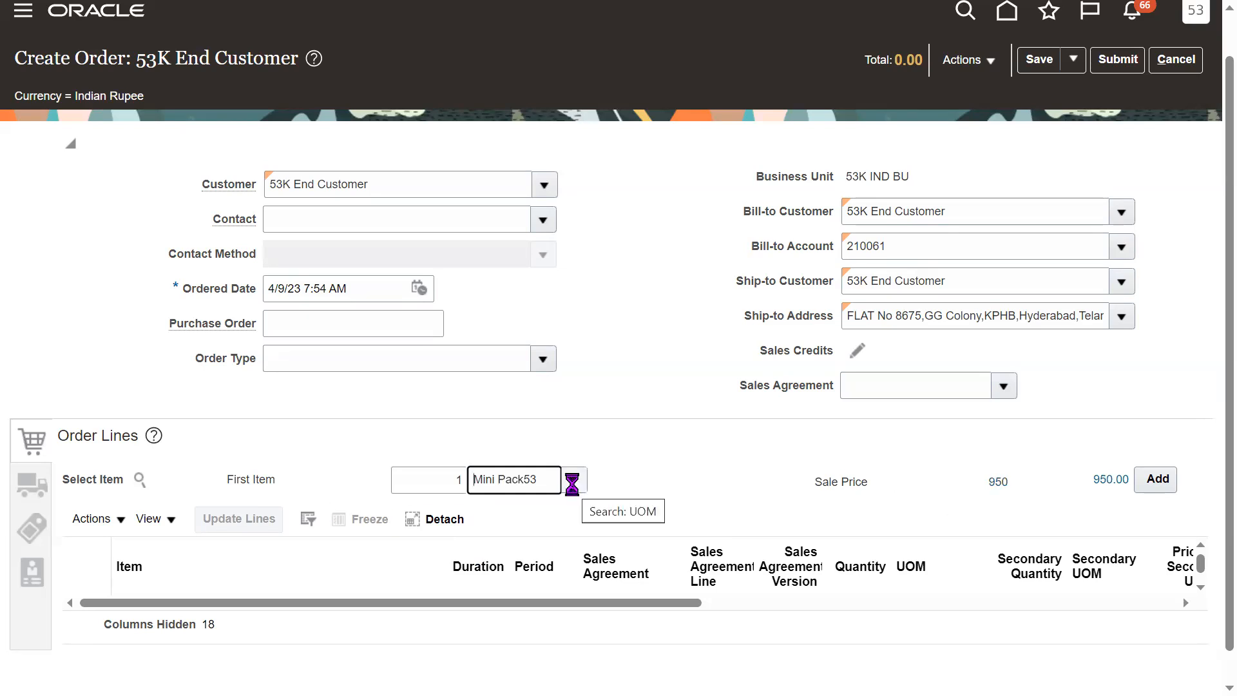
pyautogui.tripleClick(536, 484)
pyautogui.click(577, 482)
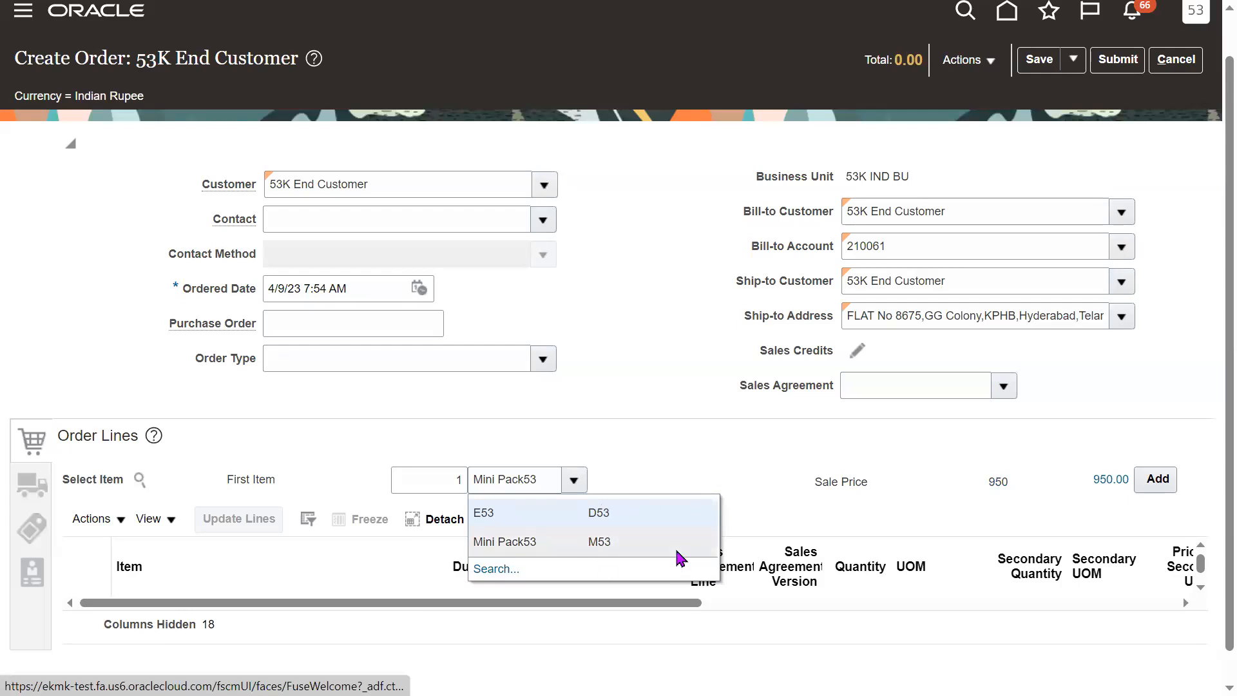
pyautogui.click(633, 527)
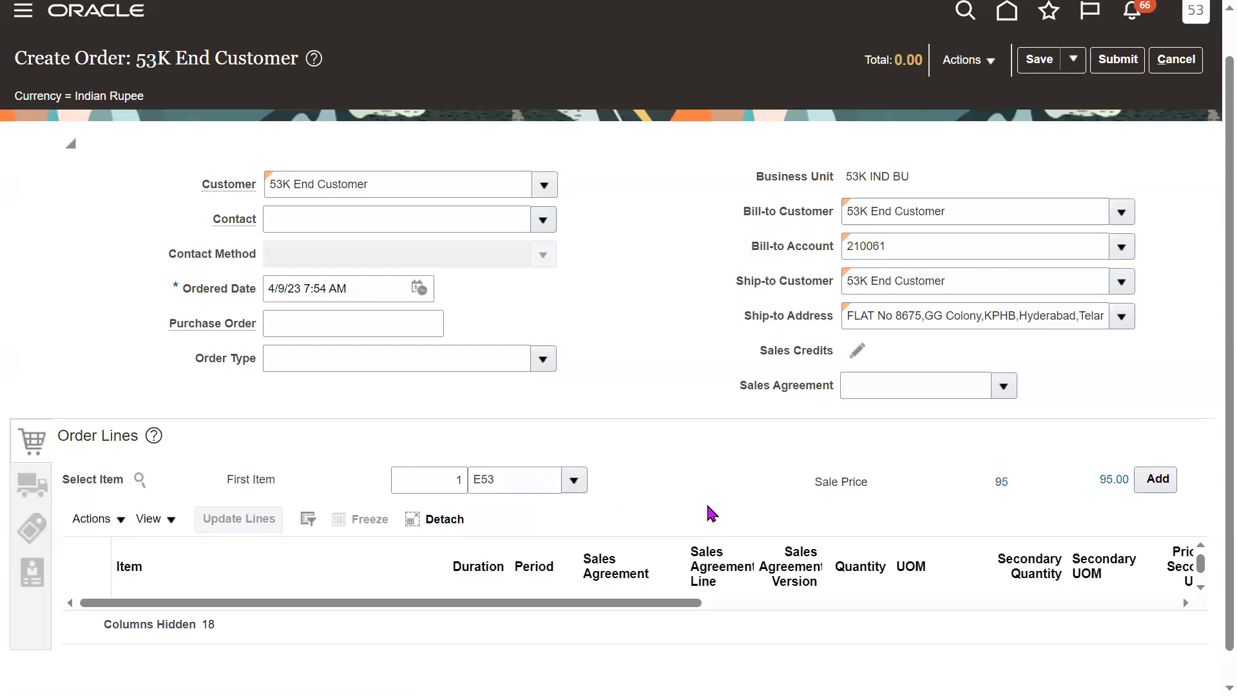
# Set First Item's quantity to 10 and add it to the order lines
pyautogui.doubleClick(434, 481)
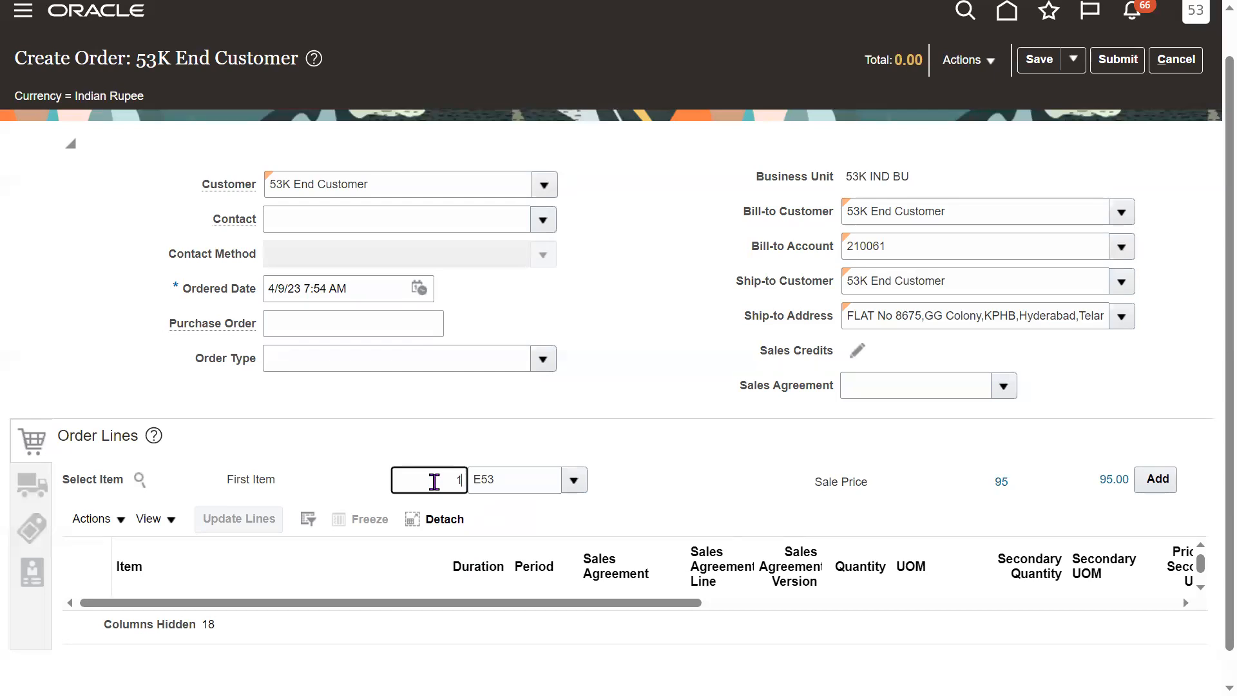
pyautogui.write('0')
pyautogui.press('Tab')
pyautogui.click(448, 481)
pyautogui.click(711, 475)
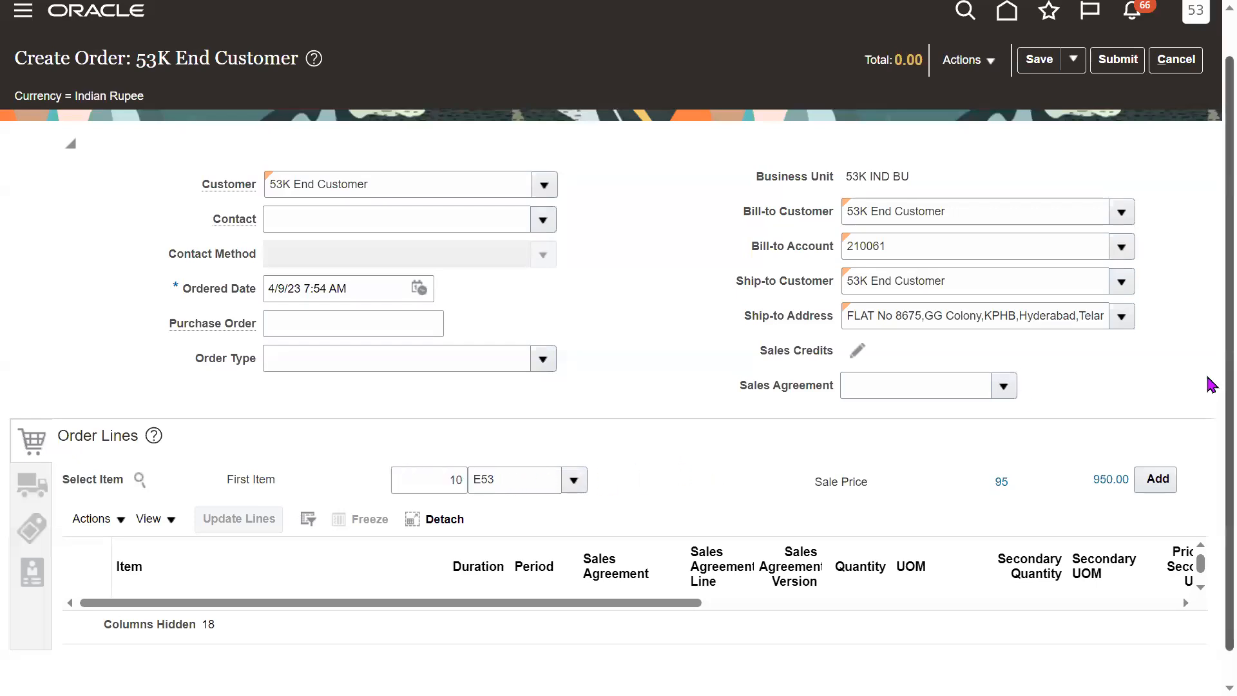
pyautogui.click(1166, 477)
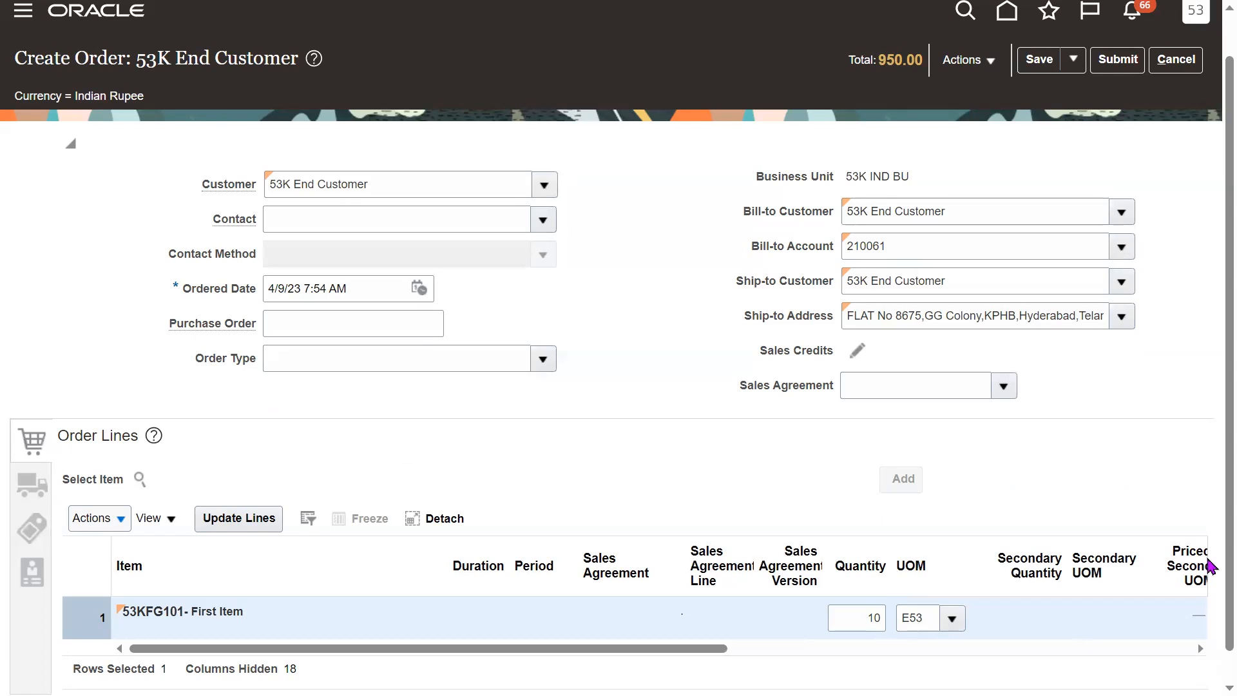
# Try a 1 percent discount on line 1's sale price, review the automatic and manual adjustments, and close without saving
pyautogui.scroll(-1, 1212, 567)
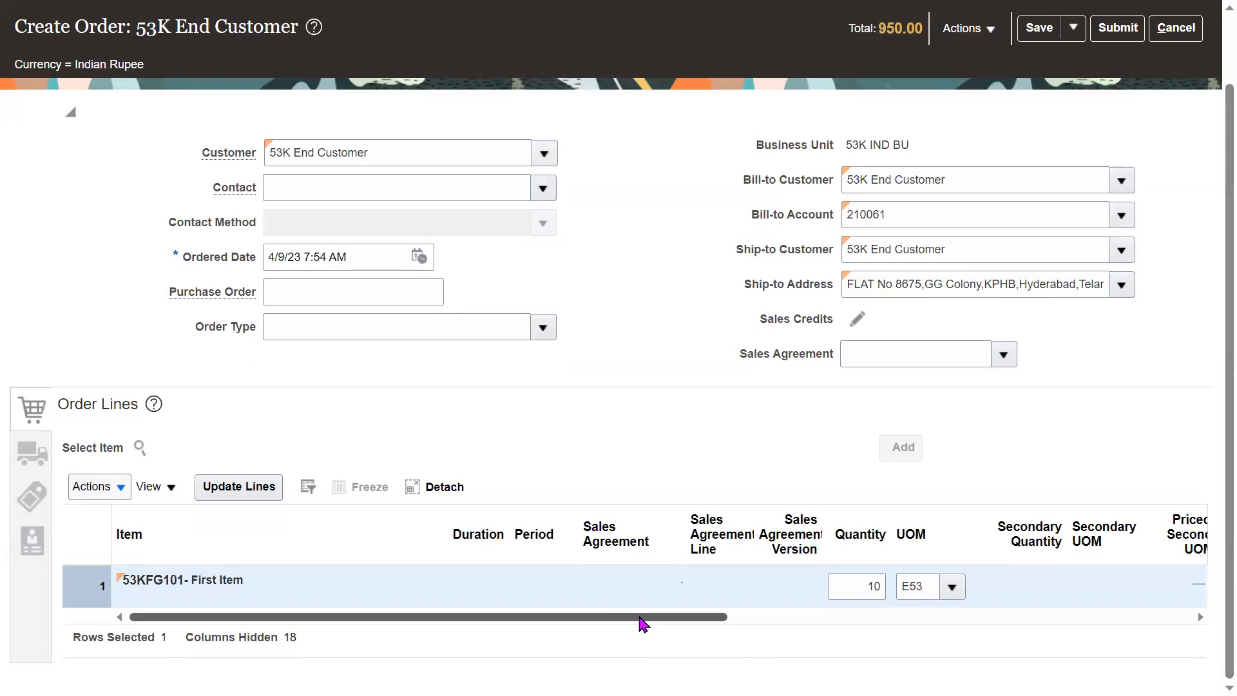
pyautogui.moveTo(614, 619); pyautogui.dragTo(1063, 632)
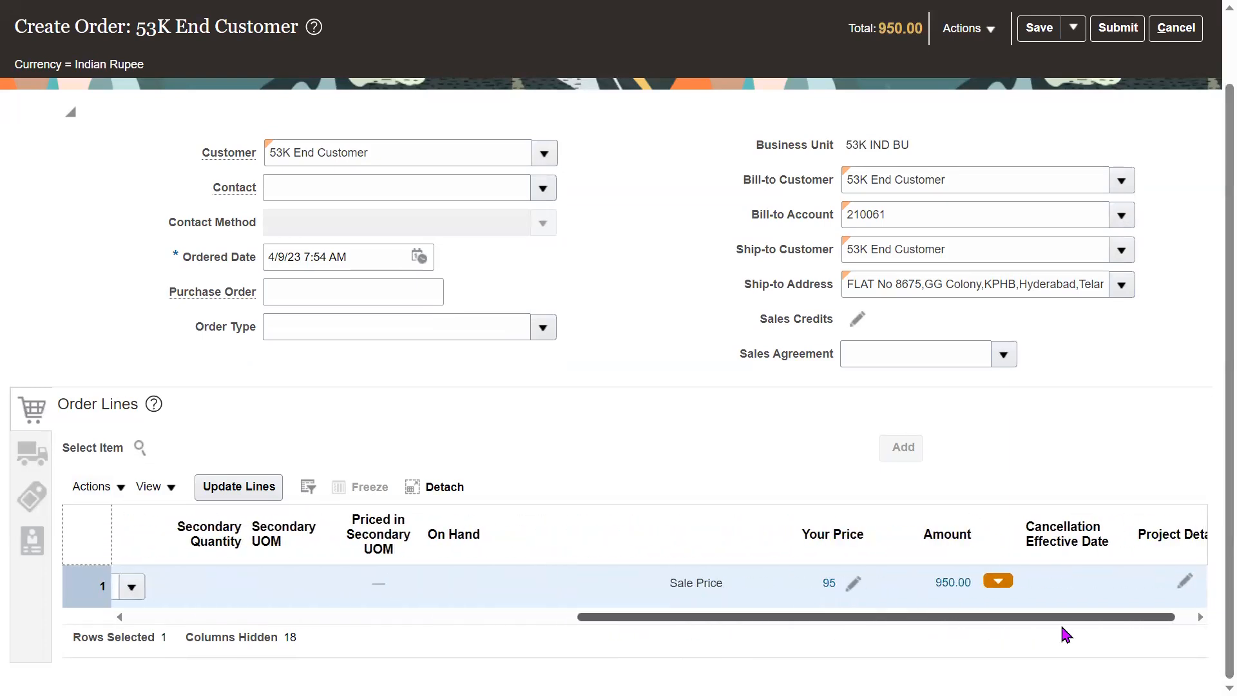
pyautogui.click(852, 584)
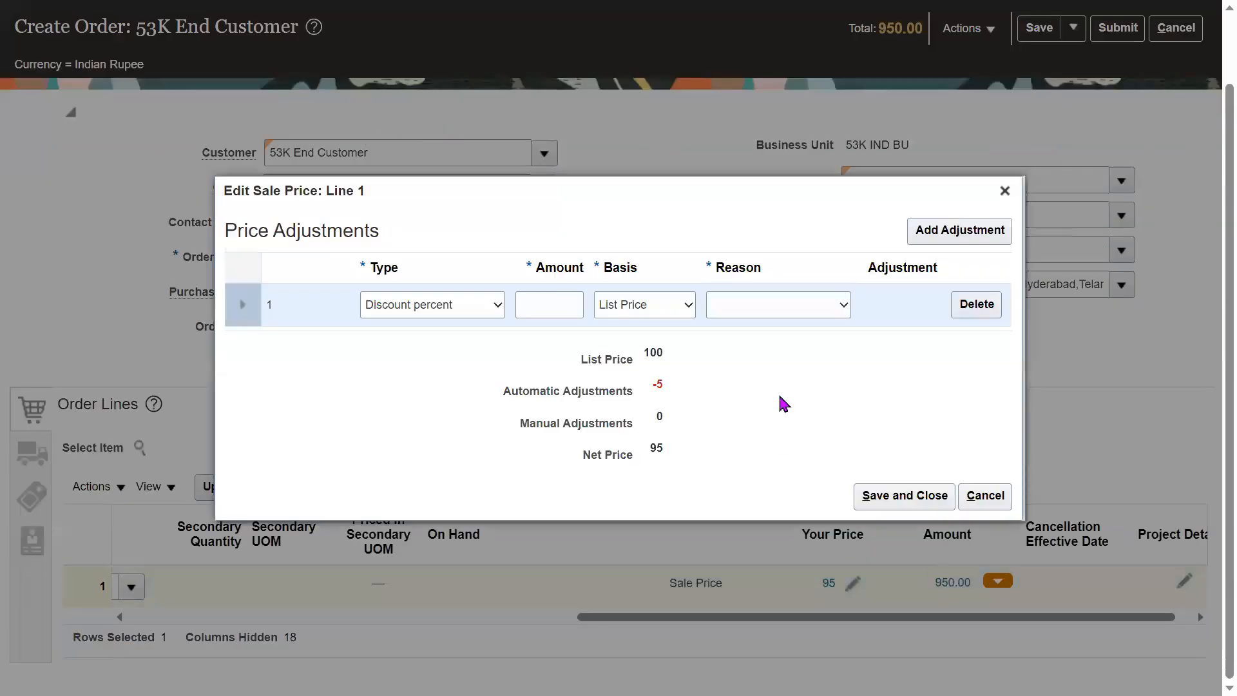
pyautogui.click(563, 306)
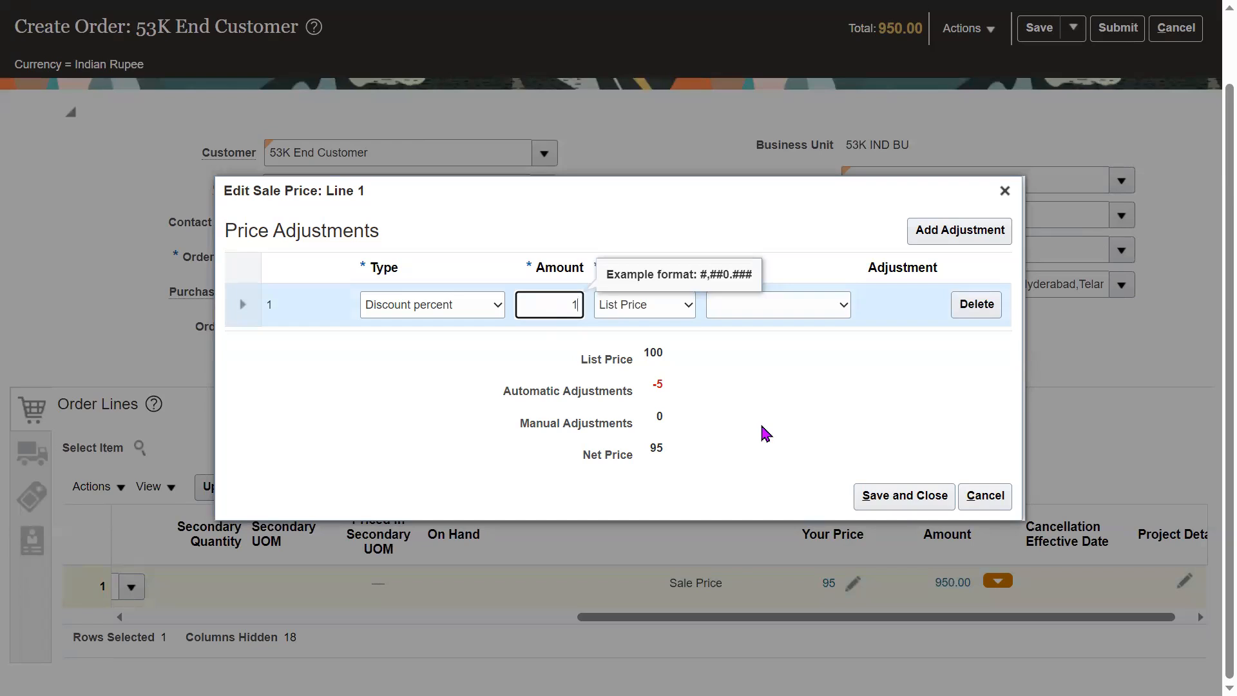
pyautogui.write('1')
pyautogui.press('Tab')
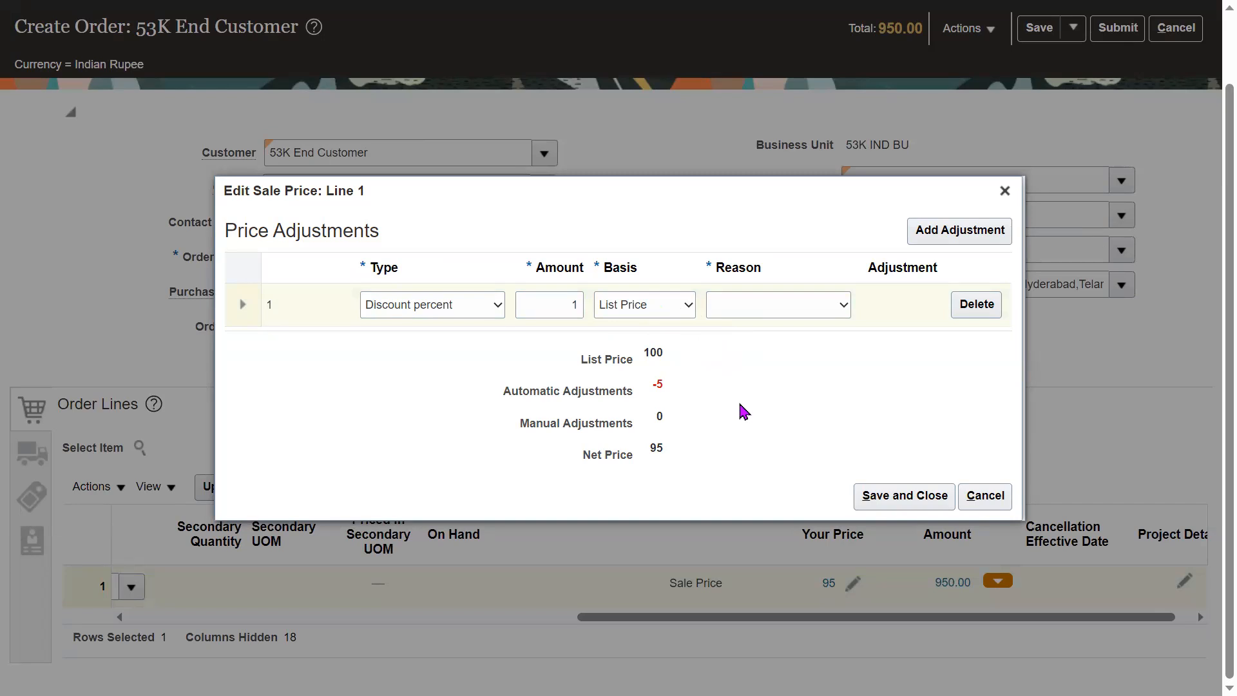
pyautogui.click(561, 312)
pyautogui.click(686, 372)
pyautogui.doubleClick(559, 303)
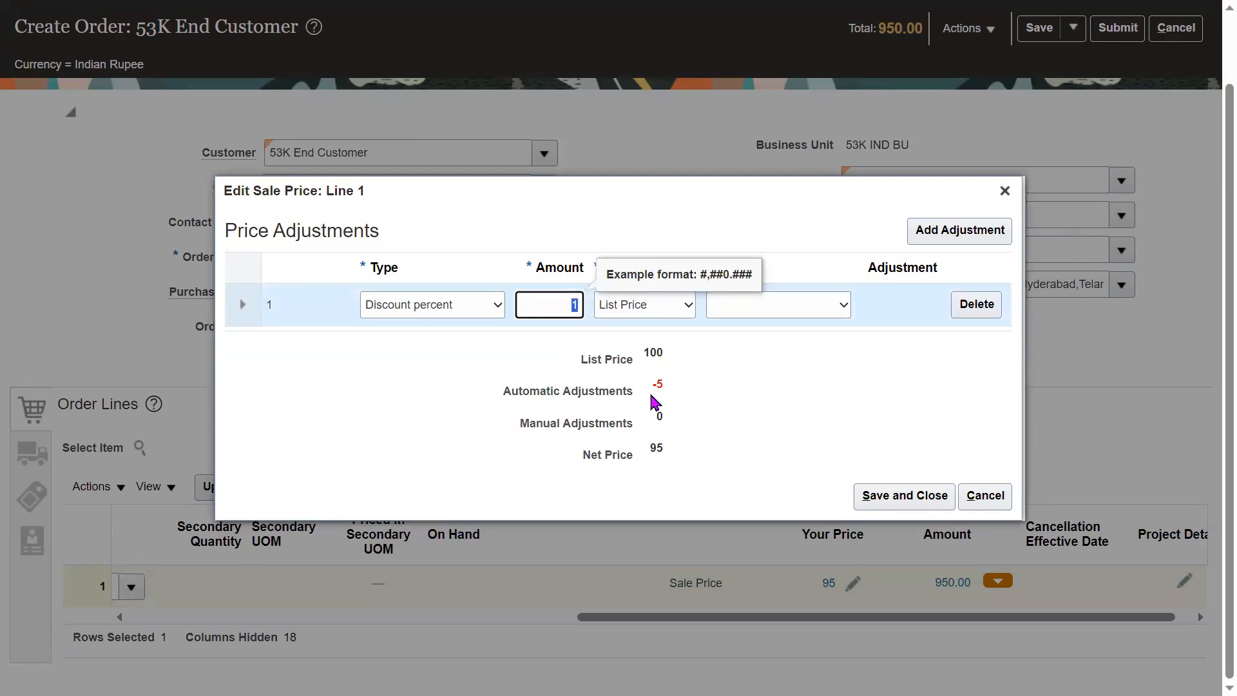
pyautogui.moveTo(553, 431); pyautogui.dragTo(630, 419)
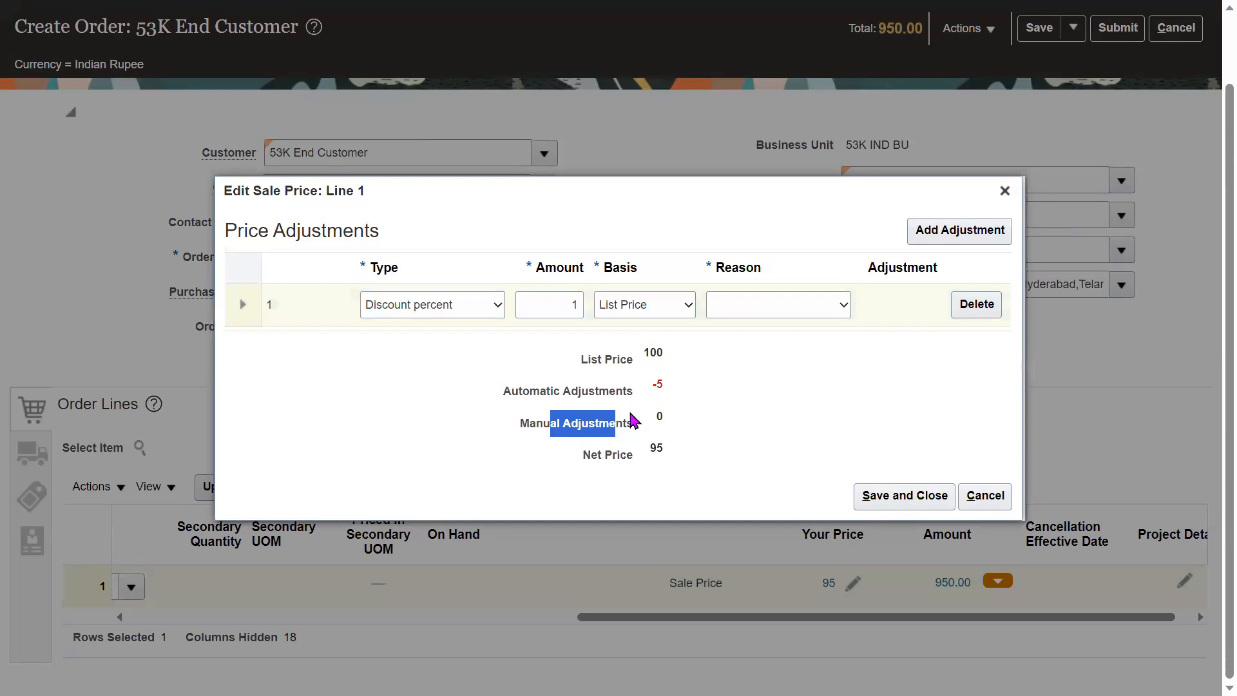
pyautogui.click(733, 428)
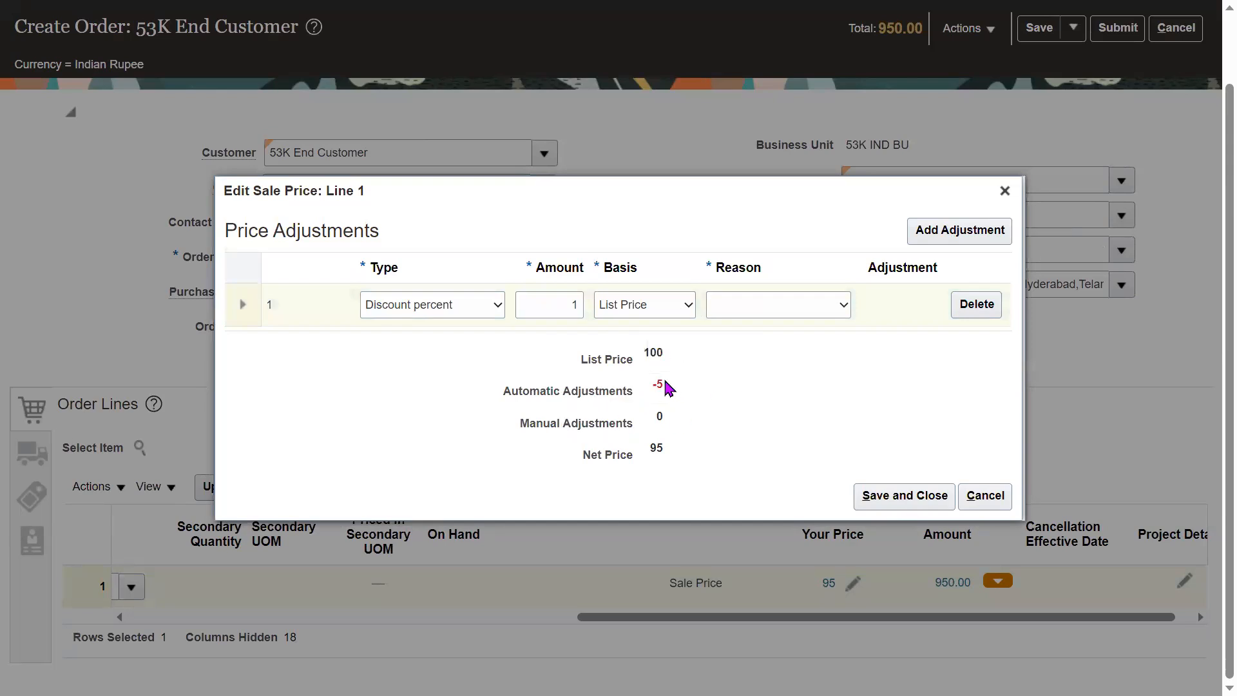
pyautogui.click(1004, 191)
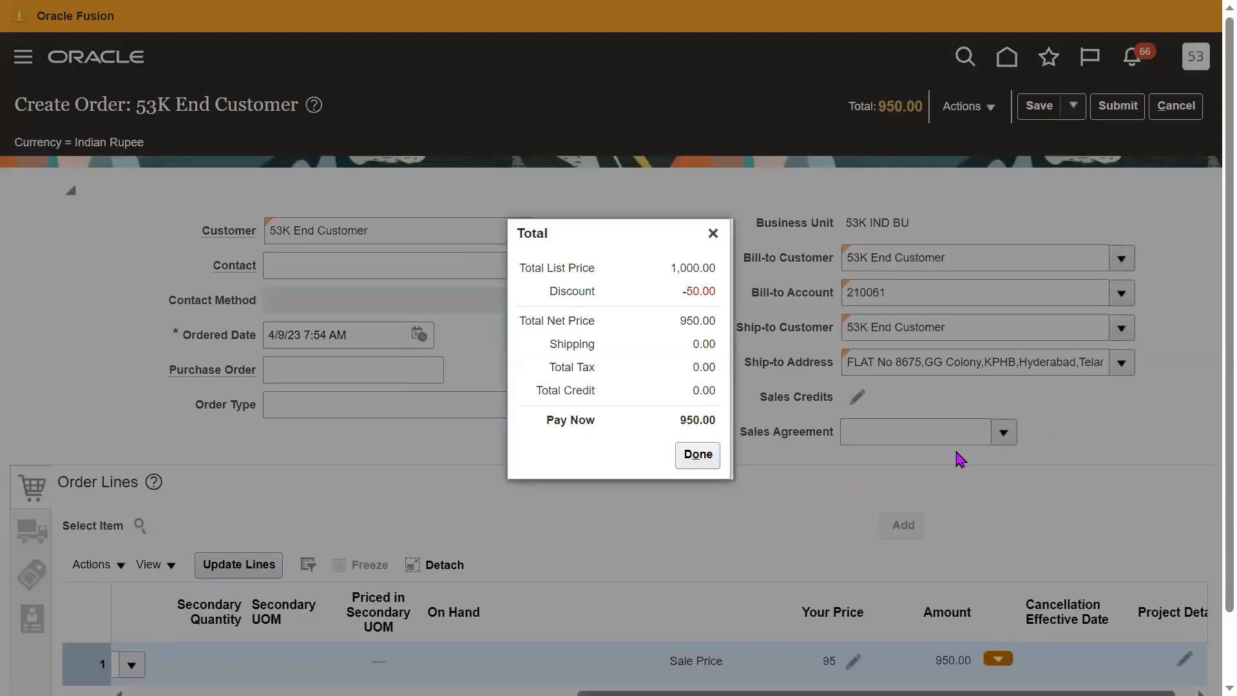
# Review the discount in the order's total breakdown and close it
pyautogui.moveTo(685, 292); pyautogui.dragTo(712, 293)
pyautogui.click(640, 308)
pyautogui.click(713, 236)
# Enter a 1 percent discount on list price for line 1's sale price, with Year End Sale as the reason
pyautogui.scroll(-1, 1210, 413)
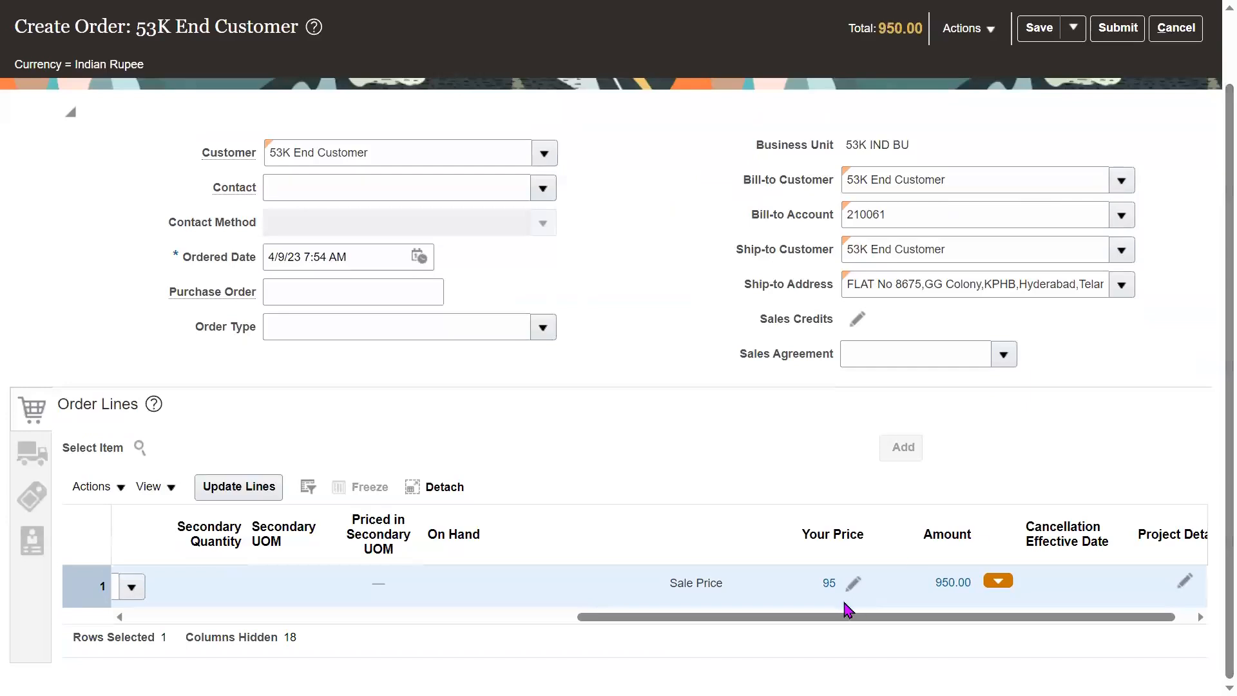
pyautogui.click(855, 584)
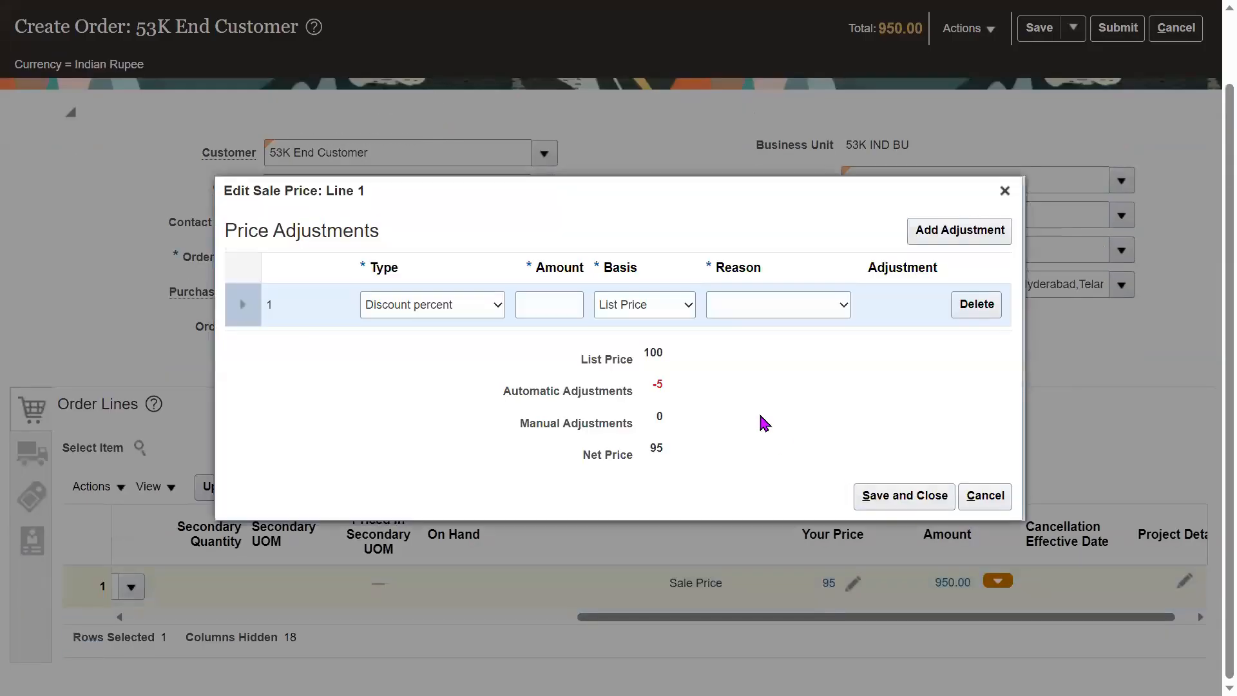
pyautogui.moveTo(654, 380); pyautogui.dragTo(834, 388)
pyautogui.click(834, 387)
pyautogui.click(547, 308)
pyautogui.write('1')
pyautogui.press('Tab')
pyautogui.moveTo(644, 351); pyautogui.dragTo(687, 361)
pyautogui.doubleClick(650, 352)
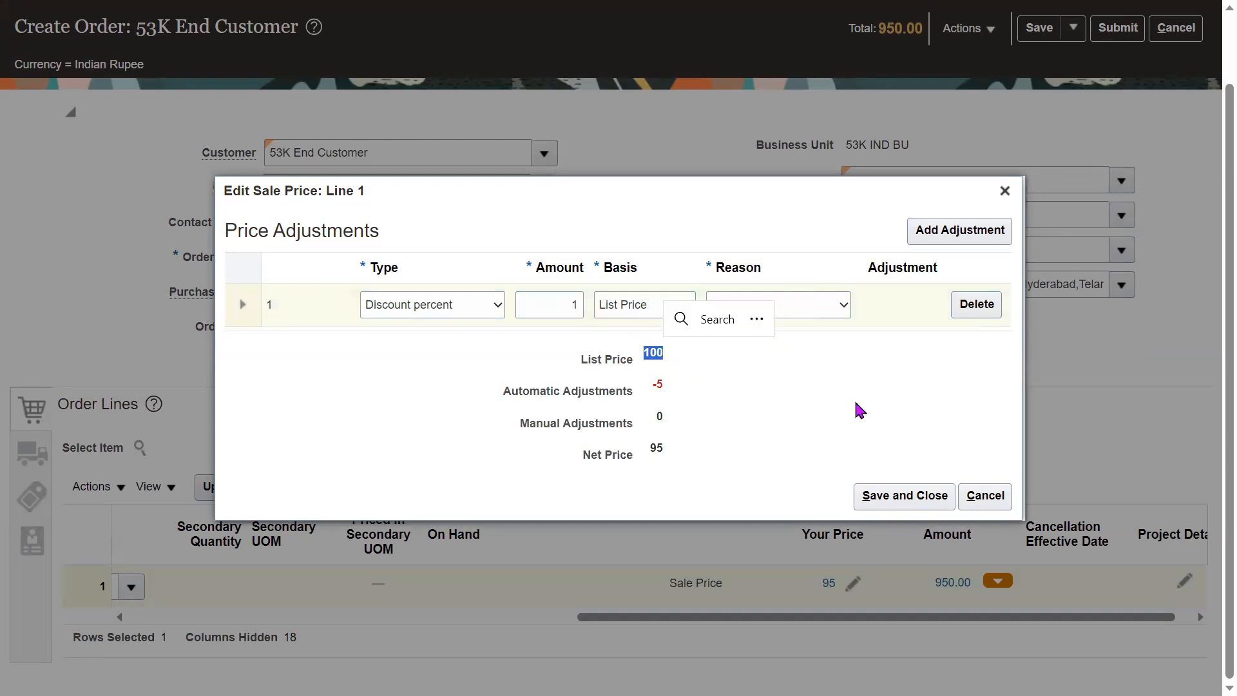
pyautogui.doubleClick(856, 403)
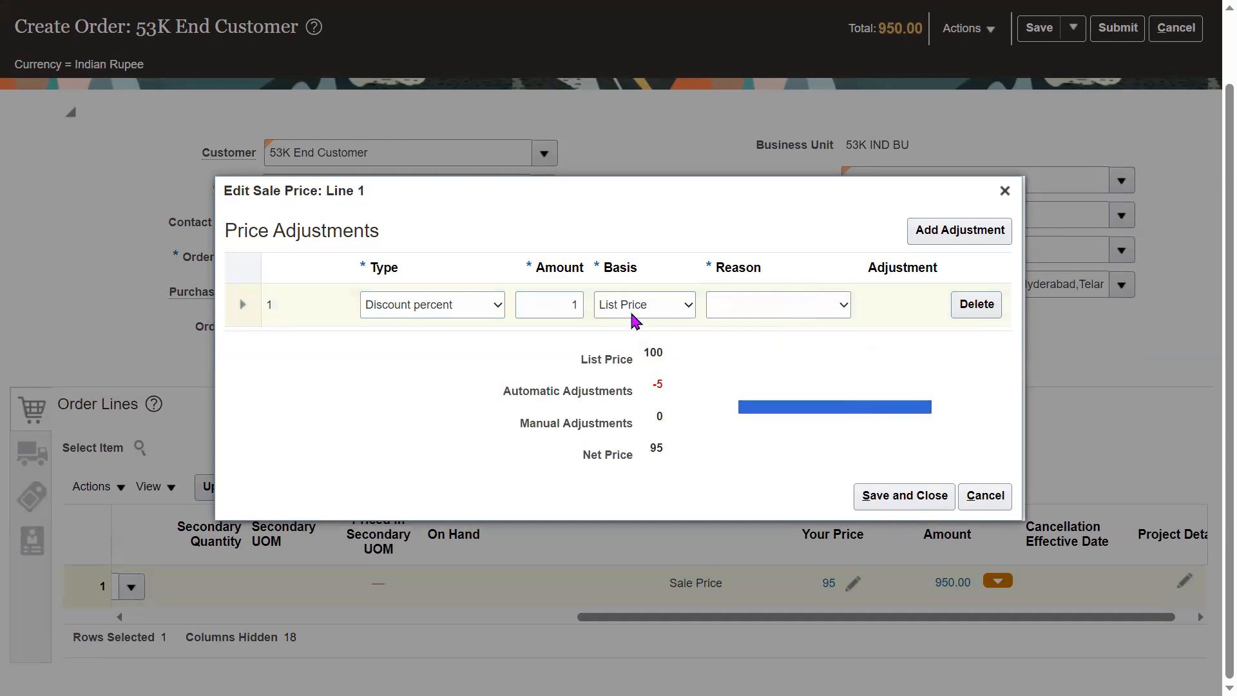
pyautogui.click(789, 312)
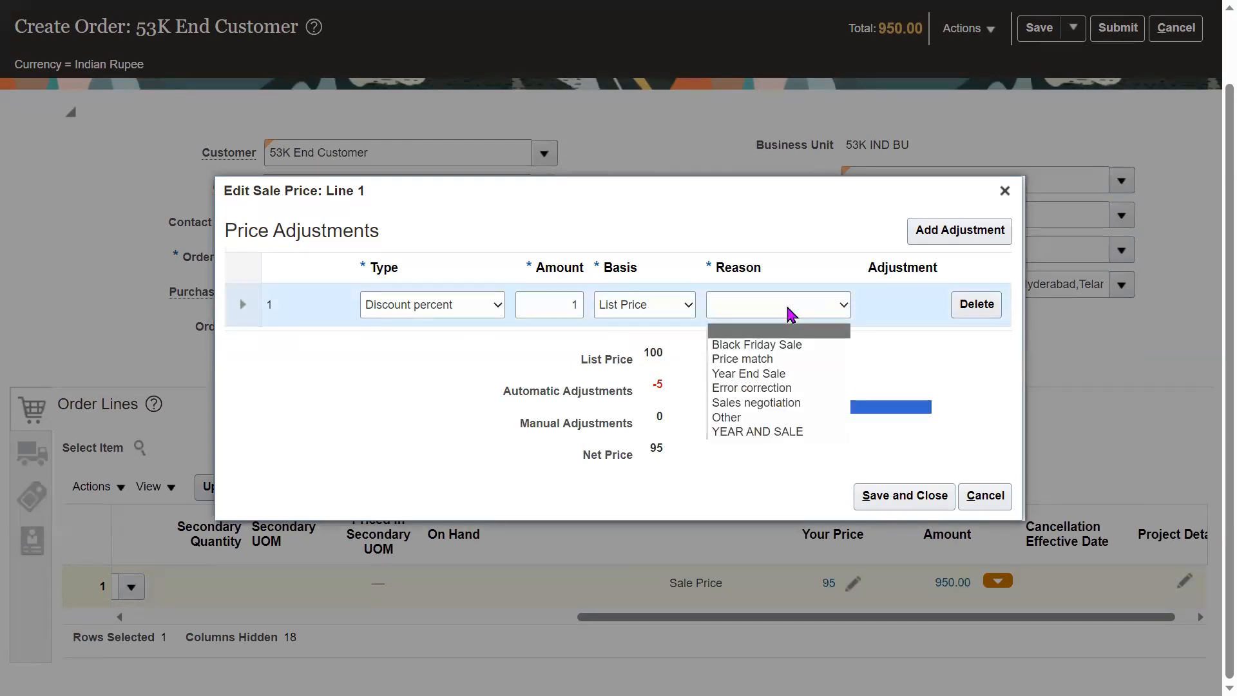
pyautogui.click(802, 376)
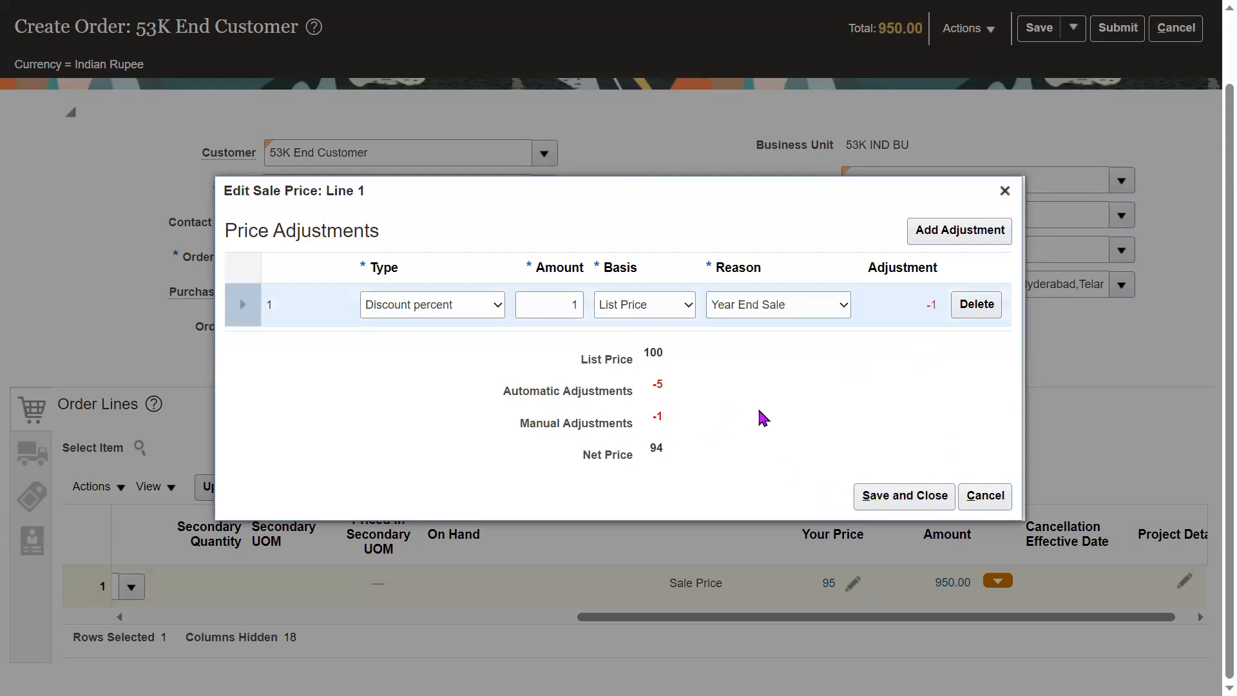
# Review line 1's automatic and manual adjustments and save the sale price changes
pyautogui.moveTo(505, 387); pyautogui.dragTo(682, 387)
pyautogui.click(702, 398)
pyautogui.click(700, 390)
pyautogui.moveTo(655, 416); pyautogui.dragTo(704, 418)
pyautogui.click(707, 422)
pyautogui.click(901, 498)
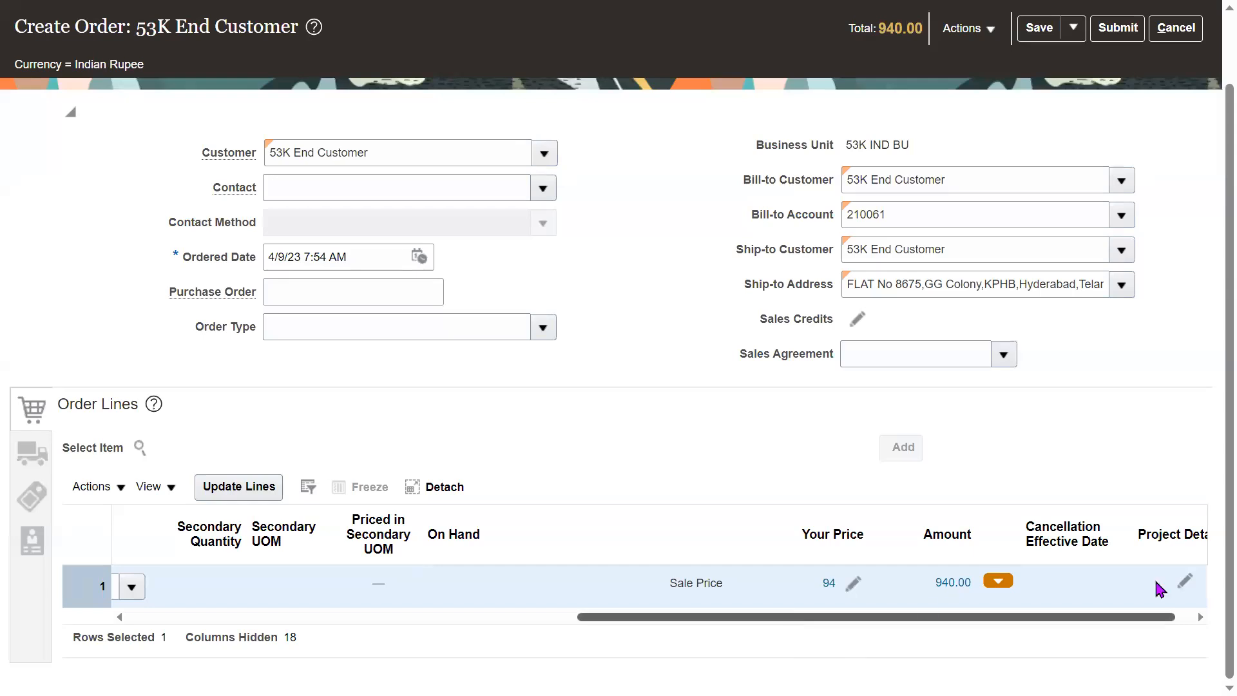
# Review the discount, net price, shipping and tax in the order's total breakdown and close it
pyautogui.scroll(2, 1210, 544)
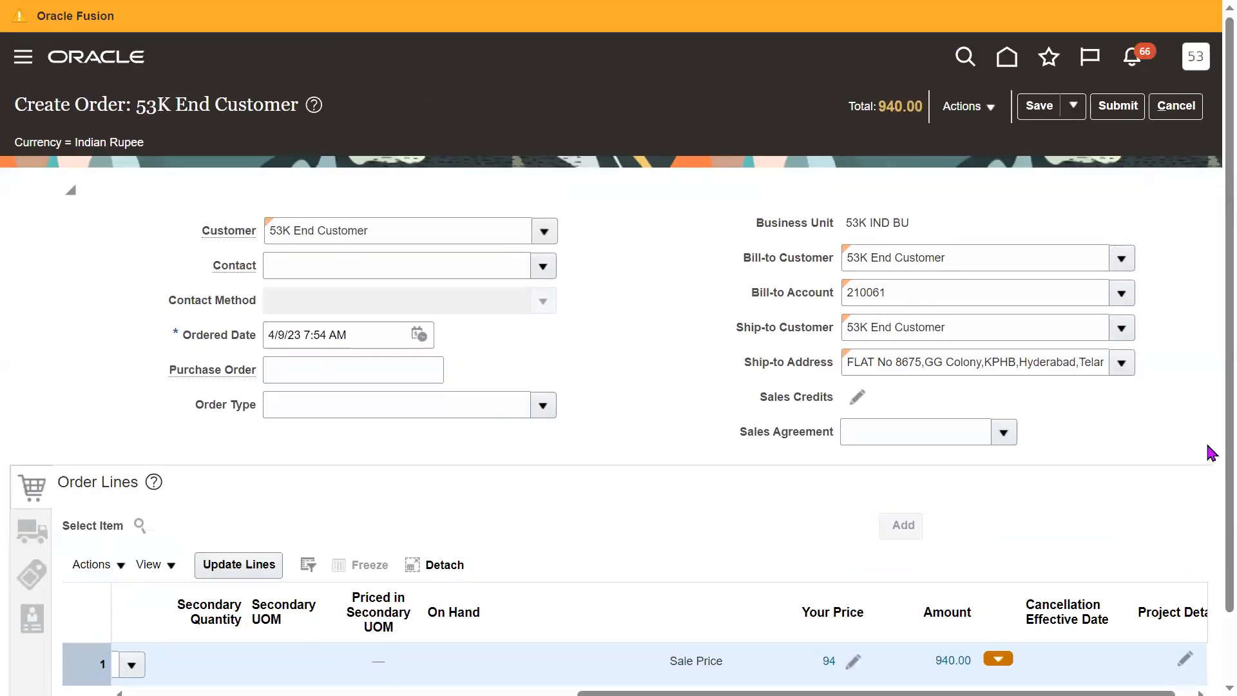
pyautogui.click(899, 119)
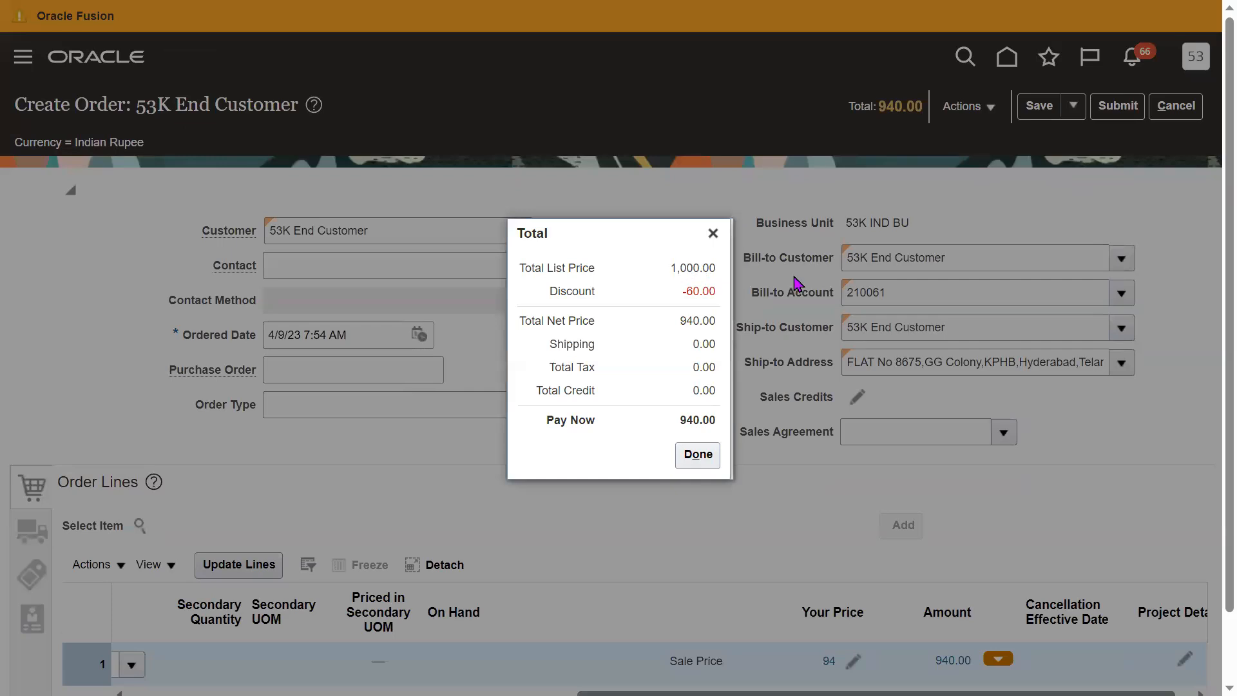
pyautogui.moveTo(688, 288); pyautogui.dragTo(717, 291)
pyautogui.click(630, 339)
pyautogui.moveTo(686, 326); pyautogui.dragTo(641, 406)
pyautogui.click(631, 406)
pyautogui.moveTo(554, 343); pyautogui.dragTo(600, 355)
pyautogui.click(680, 407)
pyautogui.click(713, 234)
# Open the order's shipment details
pyautogui.scroll(-3, 1207, 497)
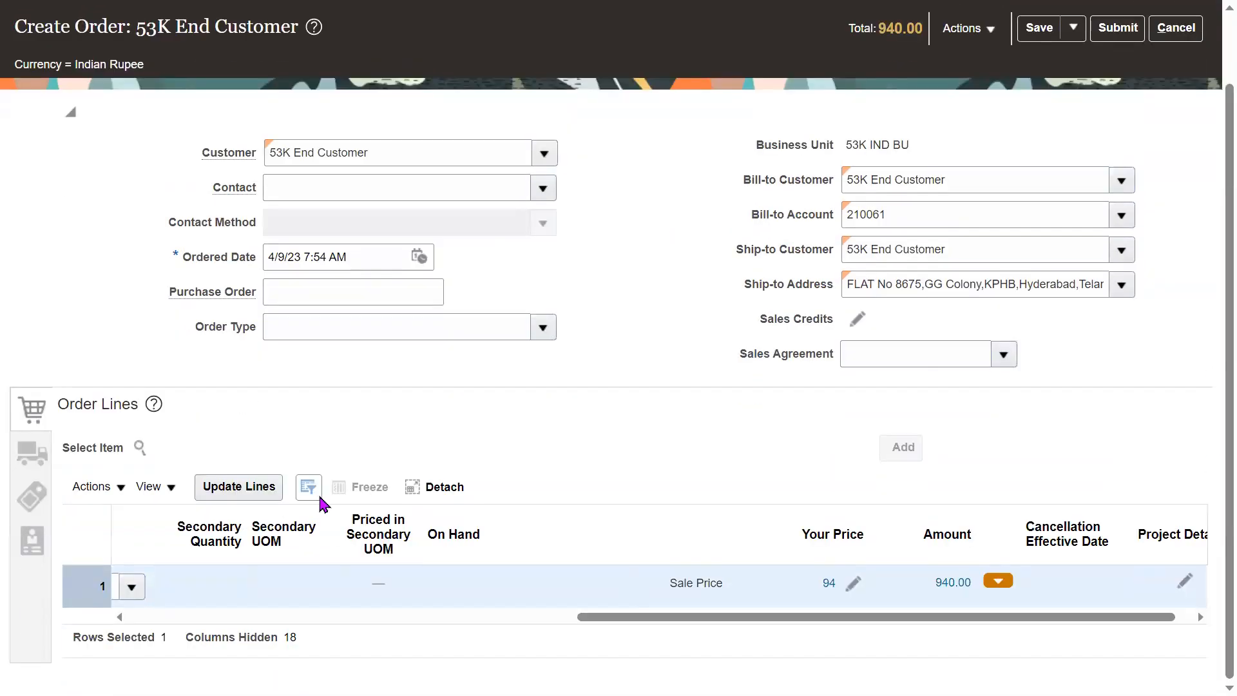
pyautogui.click(31, 454)
pyautogui.scroll(-4, 1155, 573)
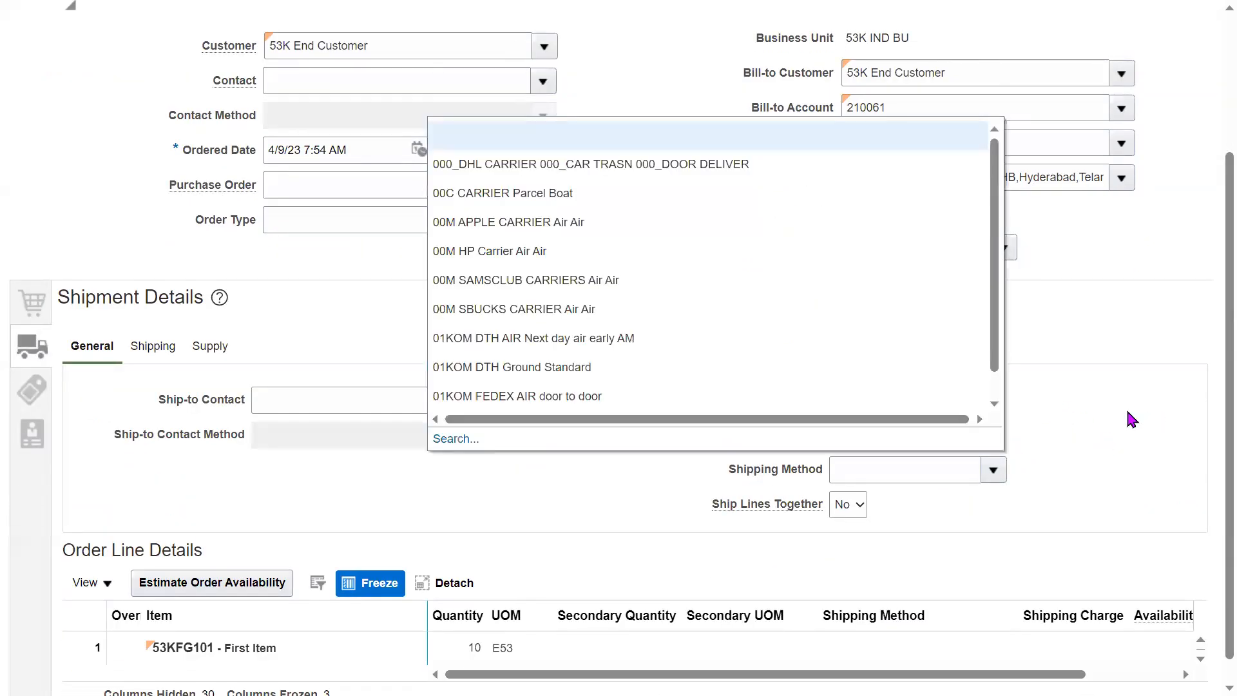
pyautogui.click(461, 443)
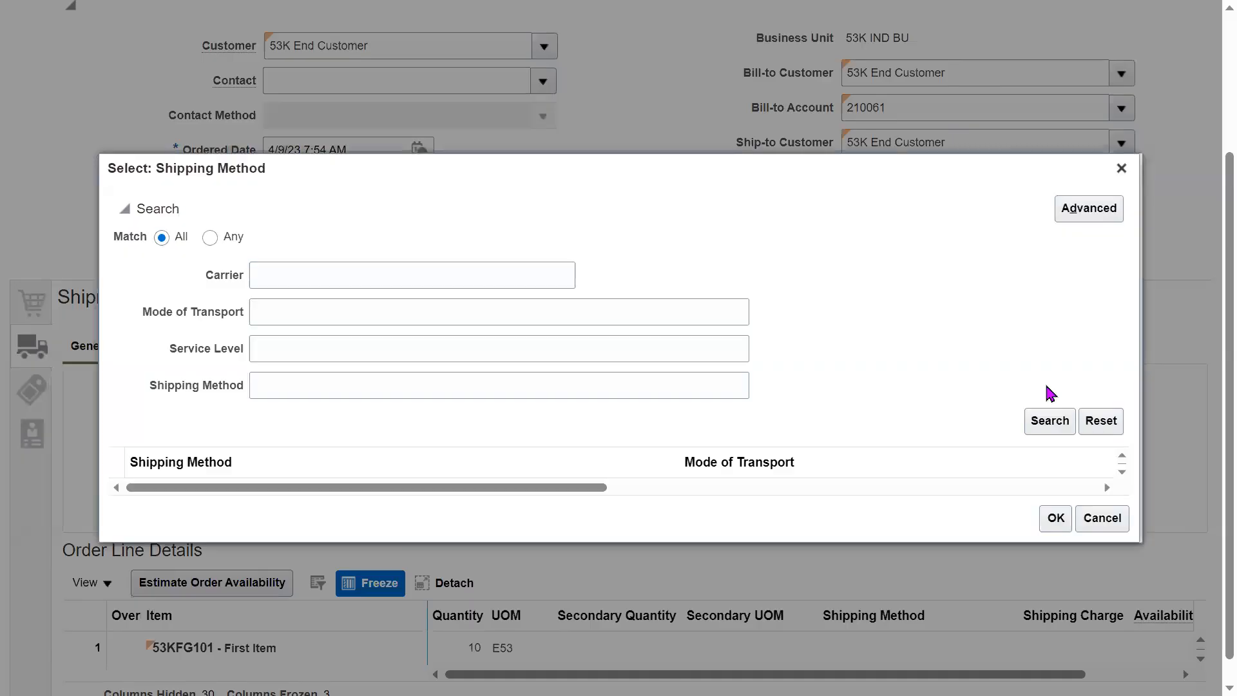
pyautogui.click(1122, 168)
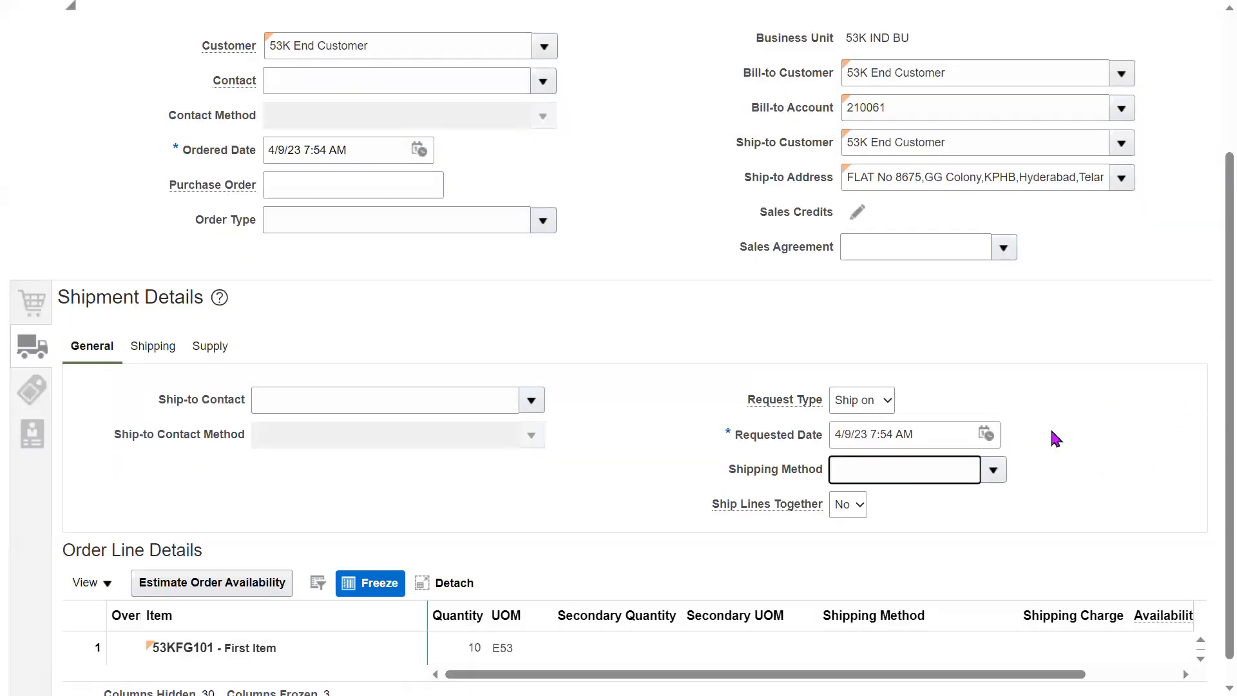
# Set the shipment's requested date to 10 September 2023, 7:54 AM
pyautogui.click(986, 435)
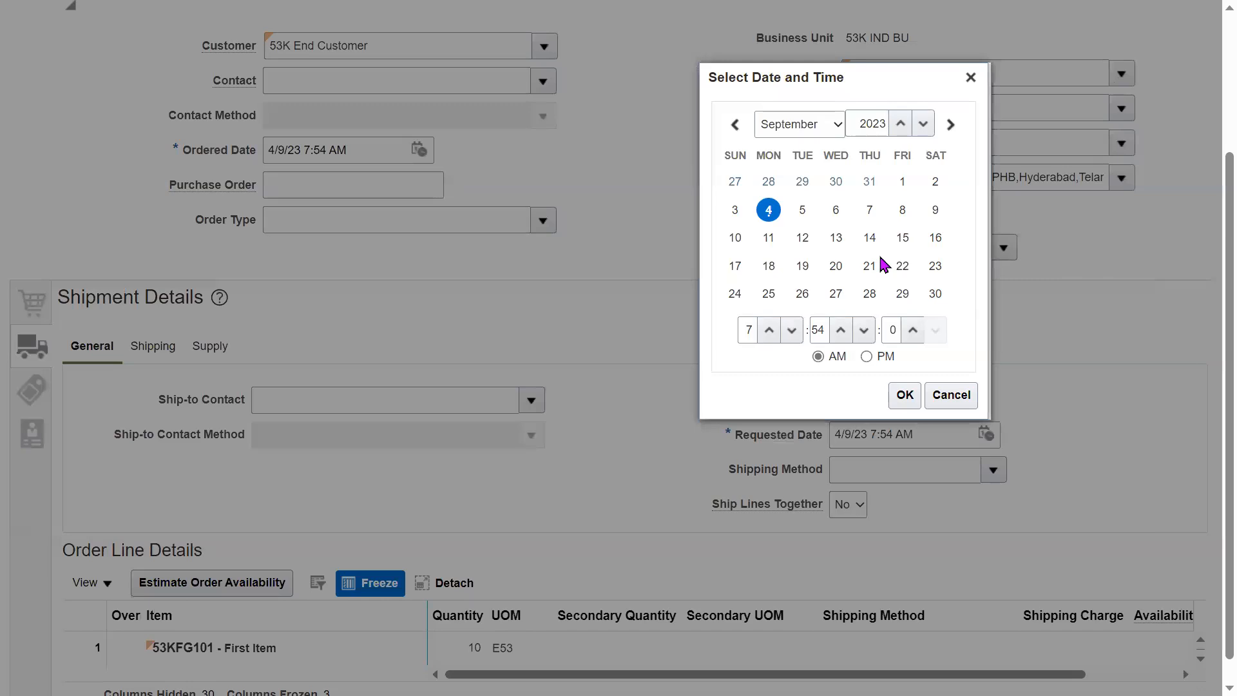
pyautogui.click(735, 238)
pyautogui.click(905, 396)
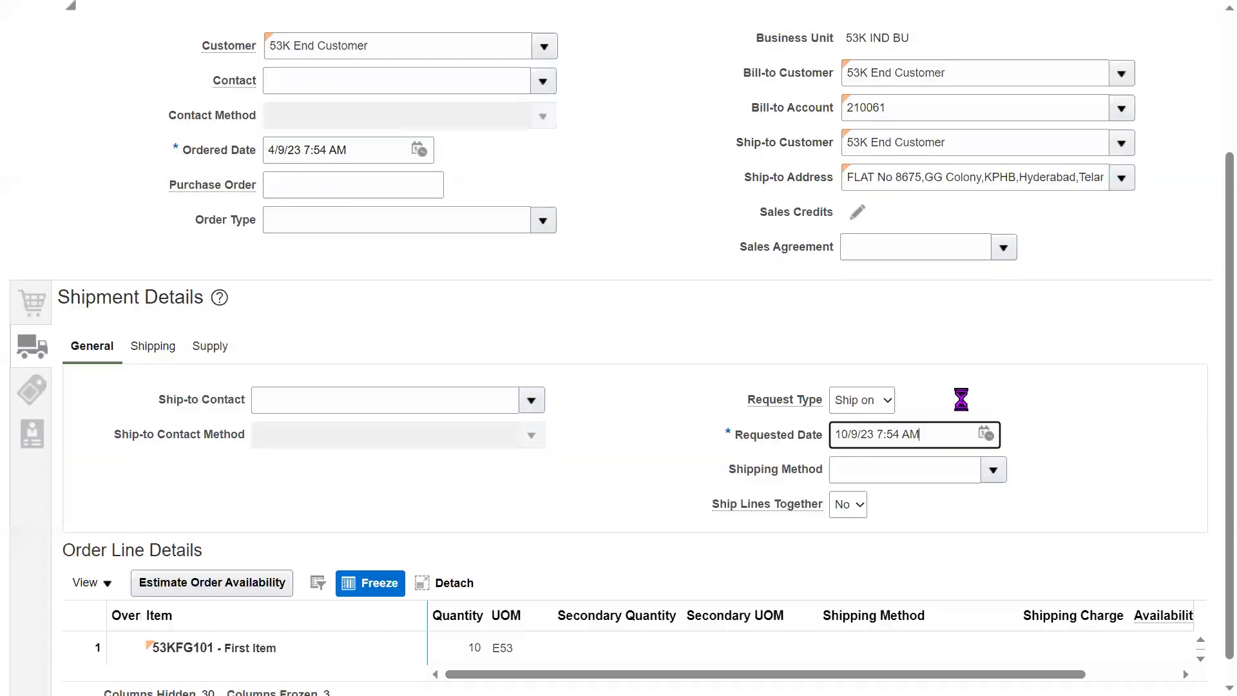
pyautogui.tripleClick(937, 434)
pyautogui.click(1080, 467)
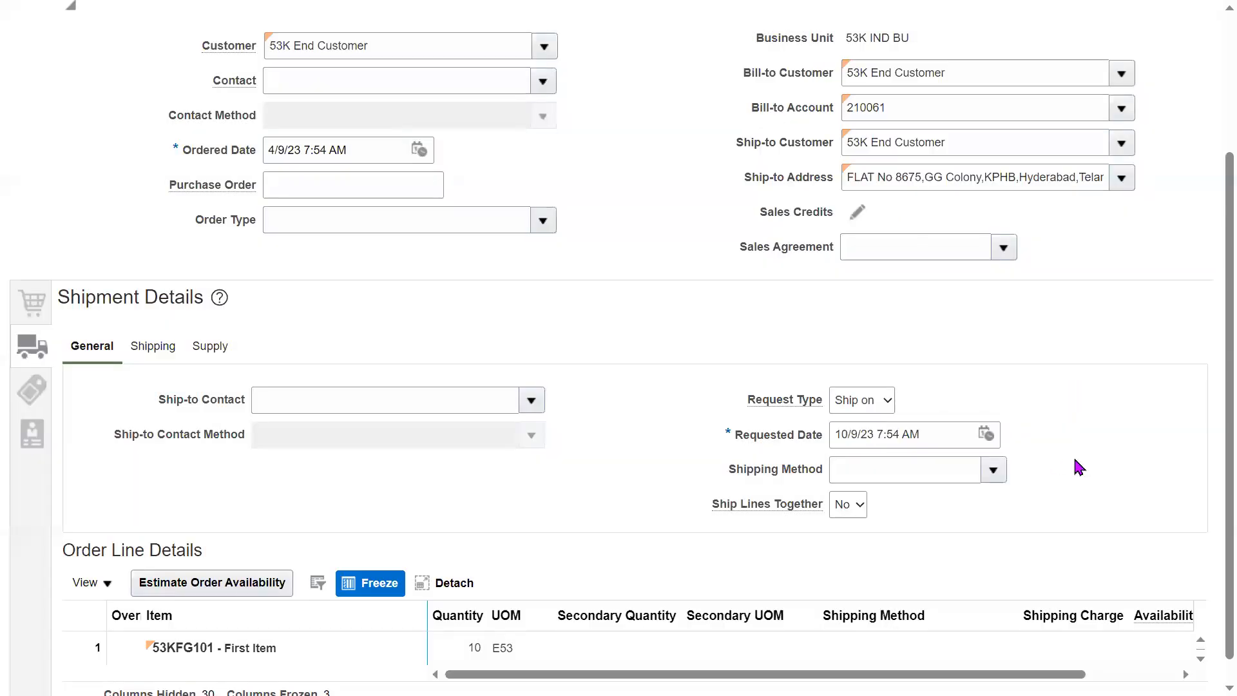
# Set the shipment's request type to Arrive on and confirm 10 September 2023 as the requested date
pyautogui.click(887, 409)
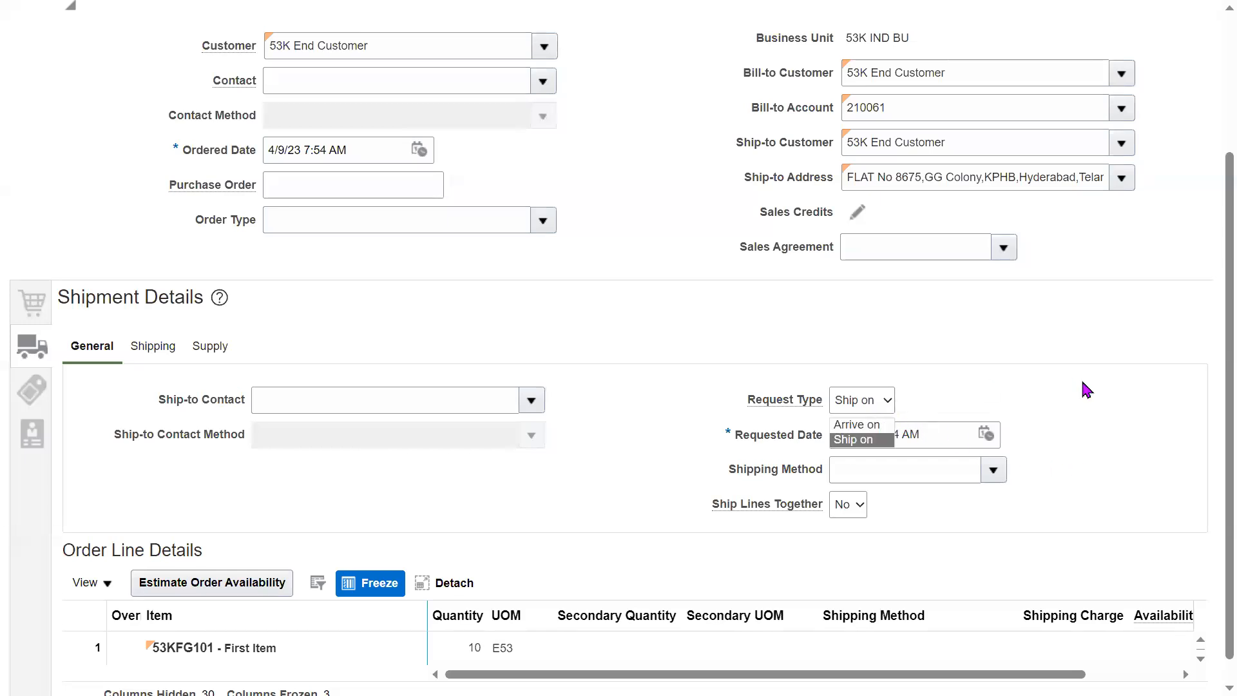
pyautogui.click(875, 426)
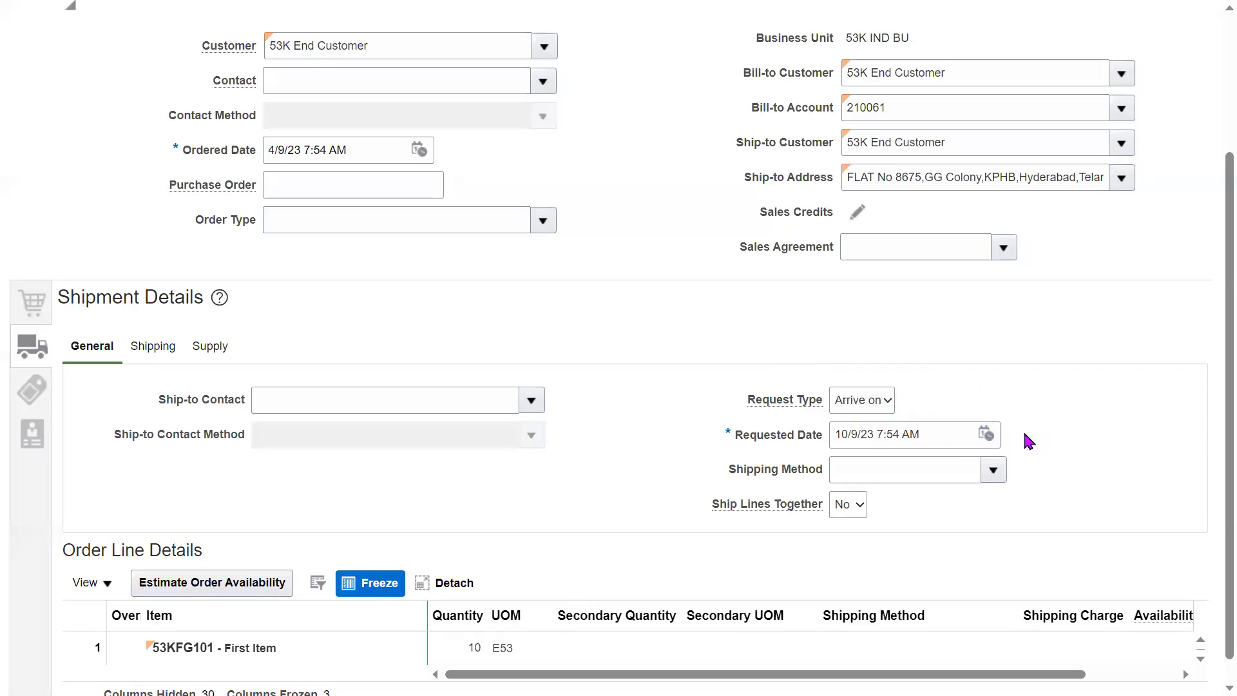
pyautogui.click(987, 434)
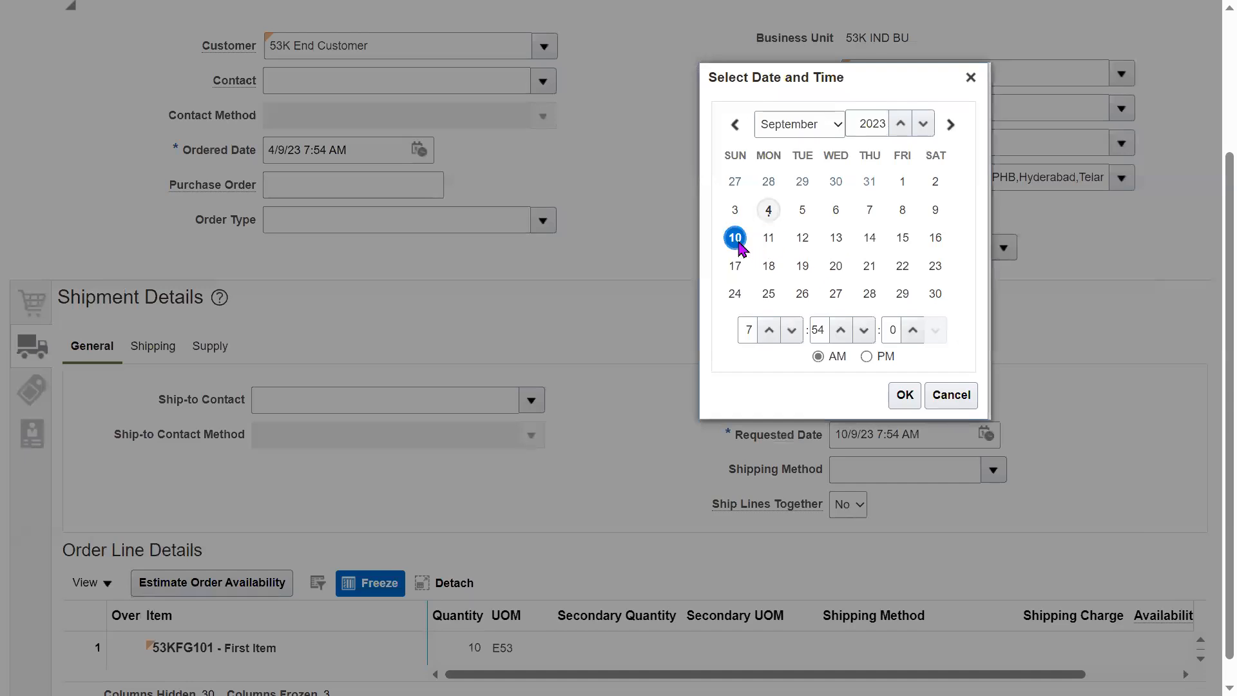
pyautogui.click(910, 397)
pyautogui.click(883, 407)
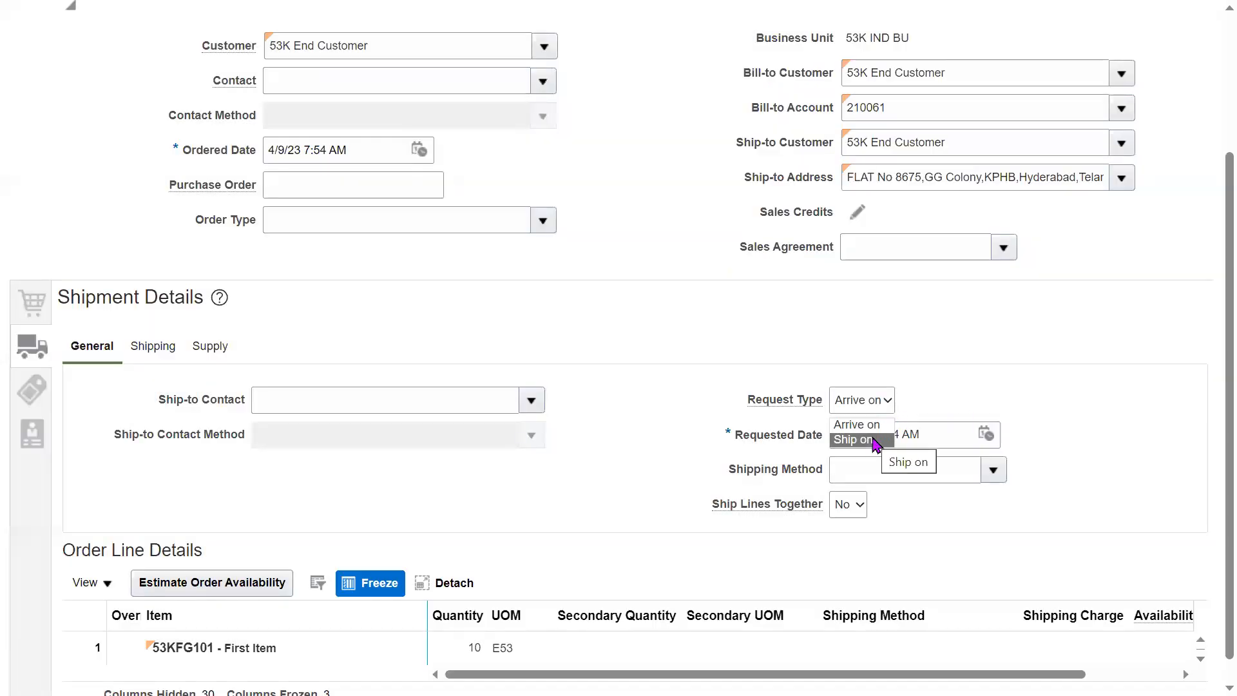
pyautogui.click(874, 425)
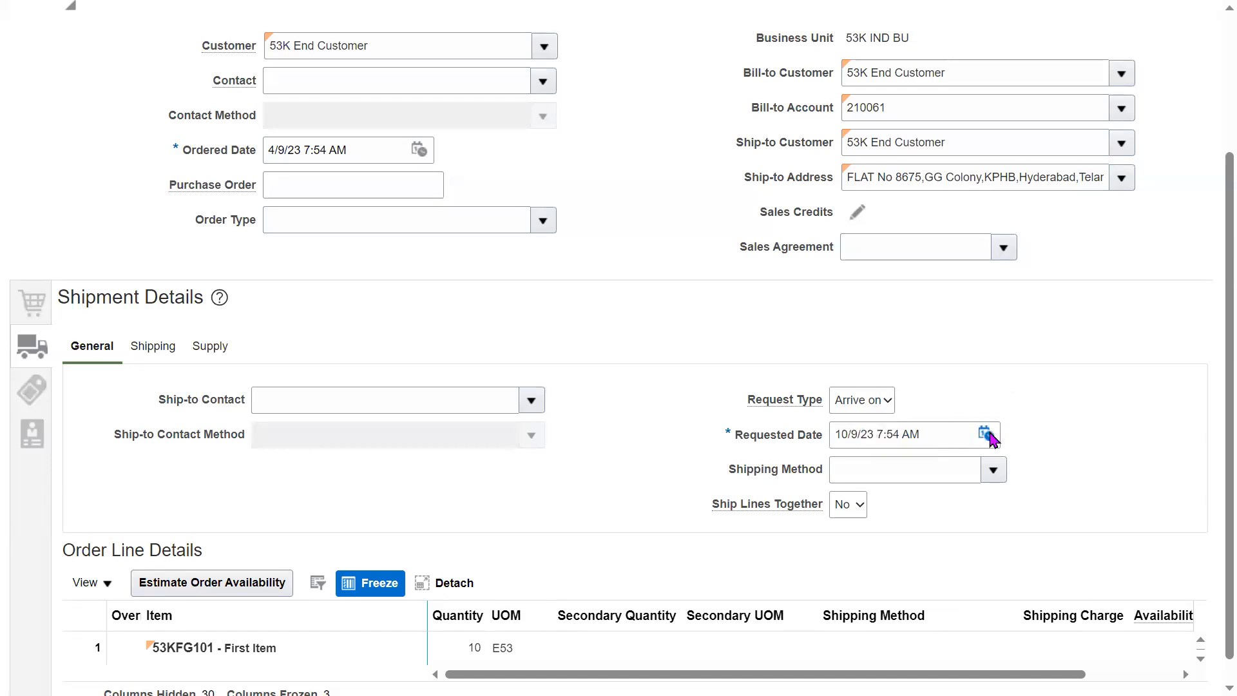
pyautogui.click(986, 434)
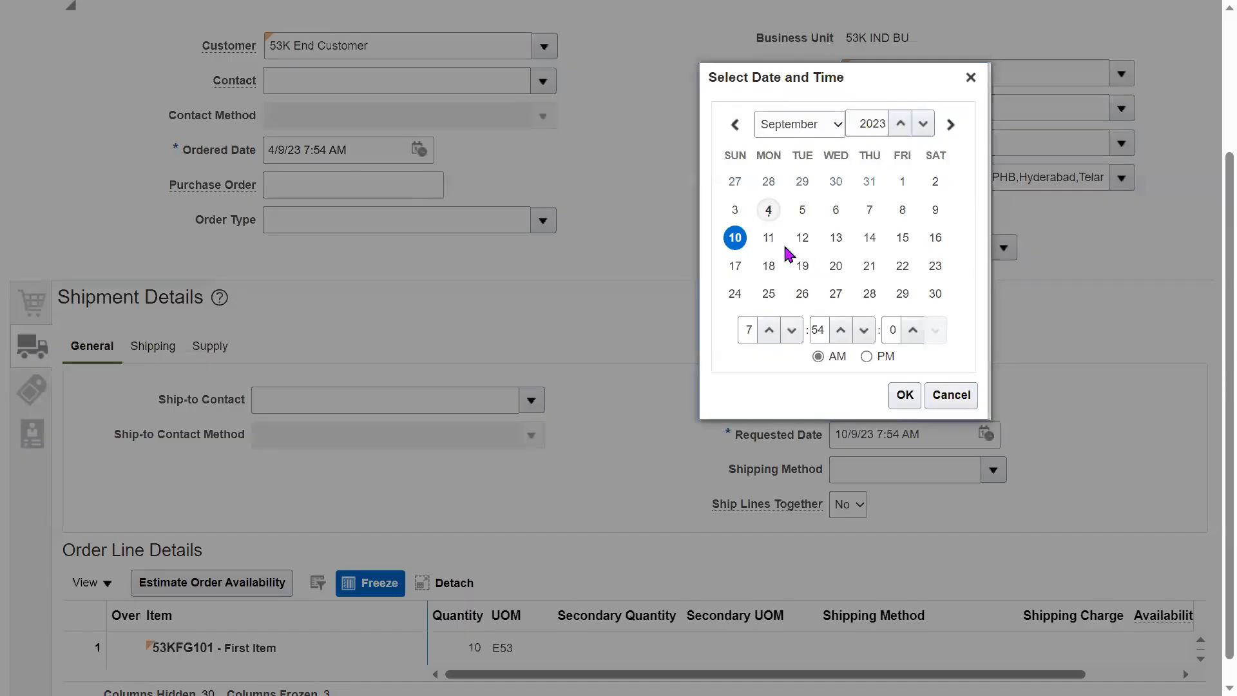
pyautogui.click(905, 396)
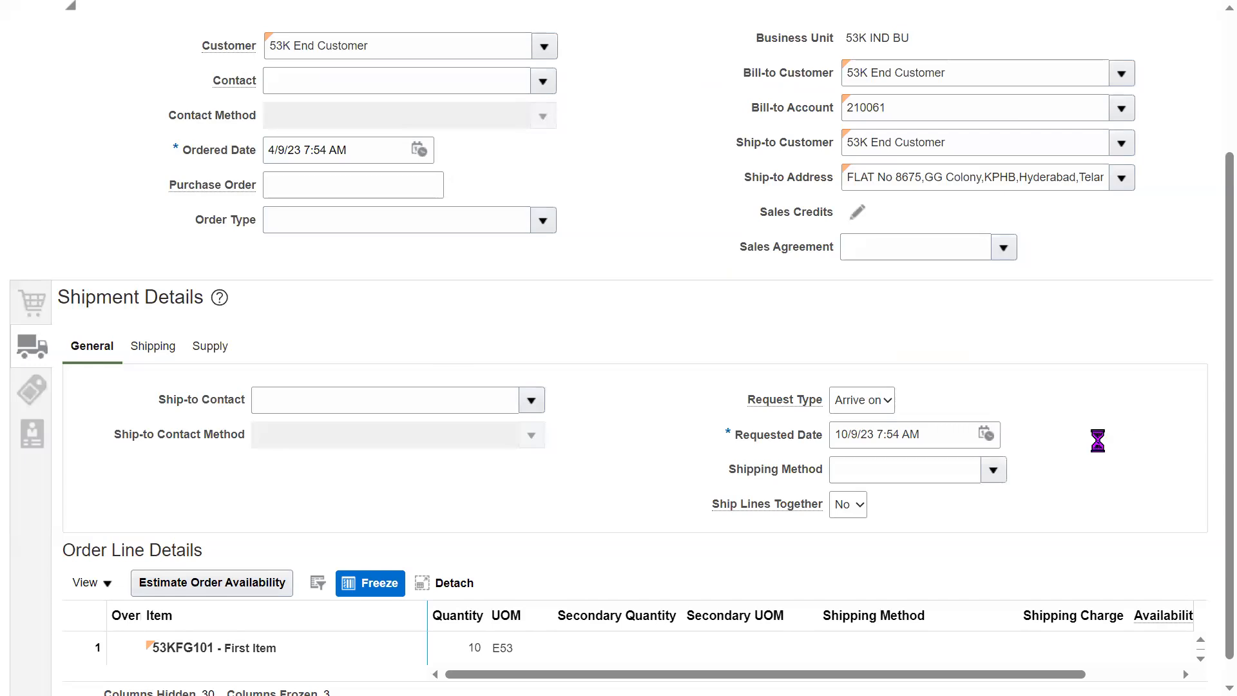
# Search the shipping methods for carrier 53K and choose 53K ShipDog Air 2nd day air
pyautogui.click(993, 470)
pyautogui.click(806, 405)
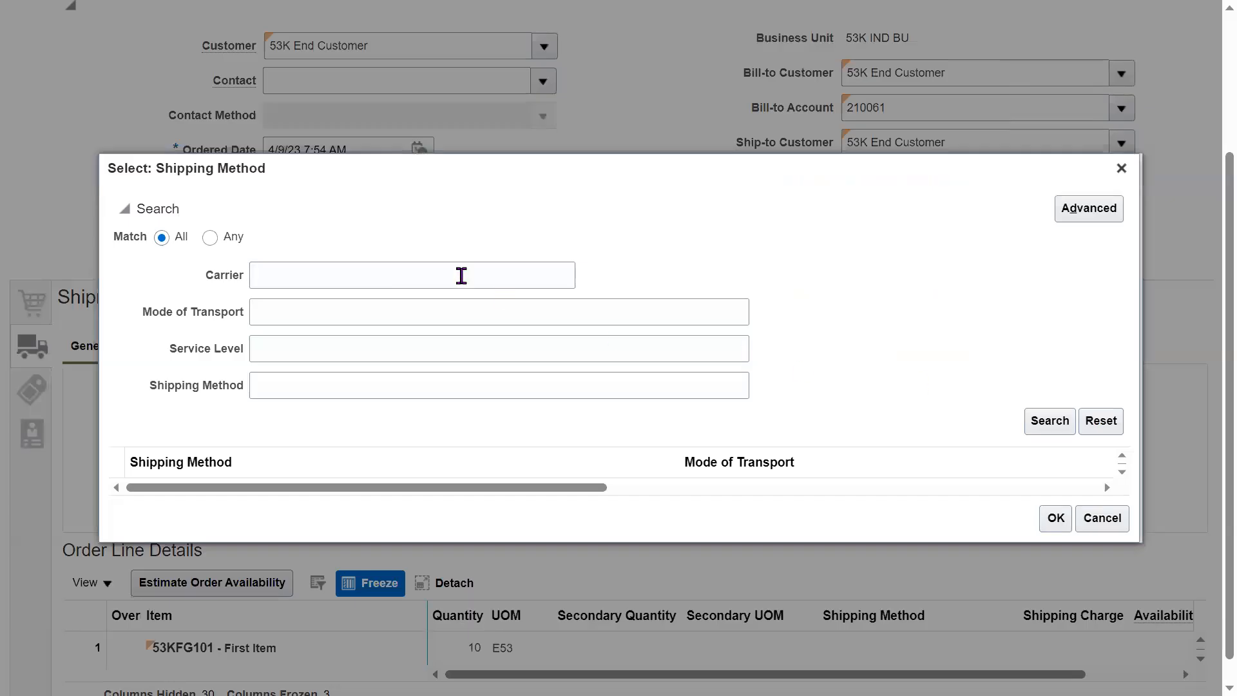
pyautogui.click(412, 276)
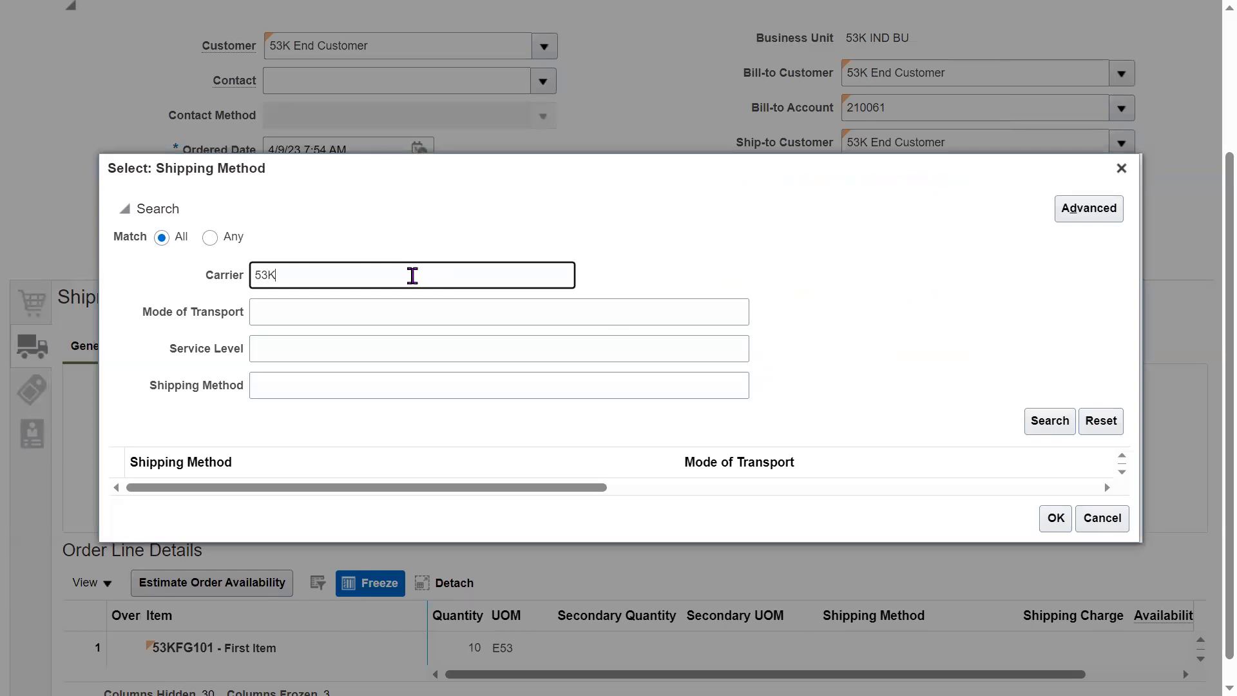
pyautogui.press('Return')
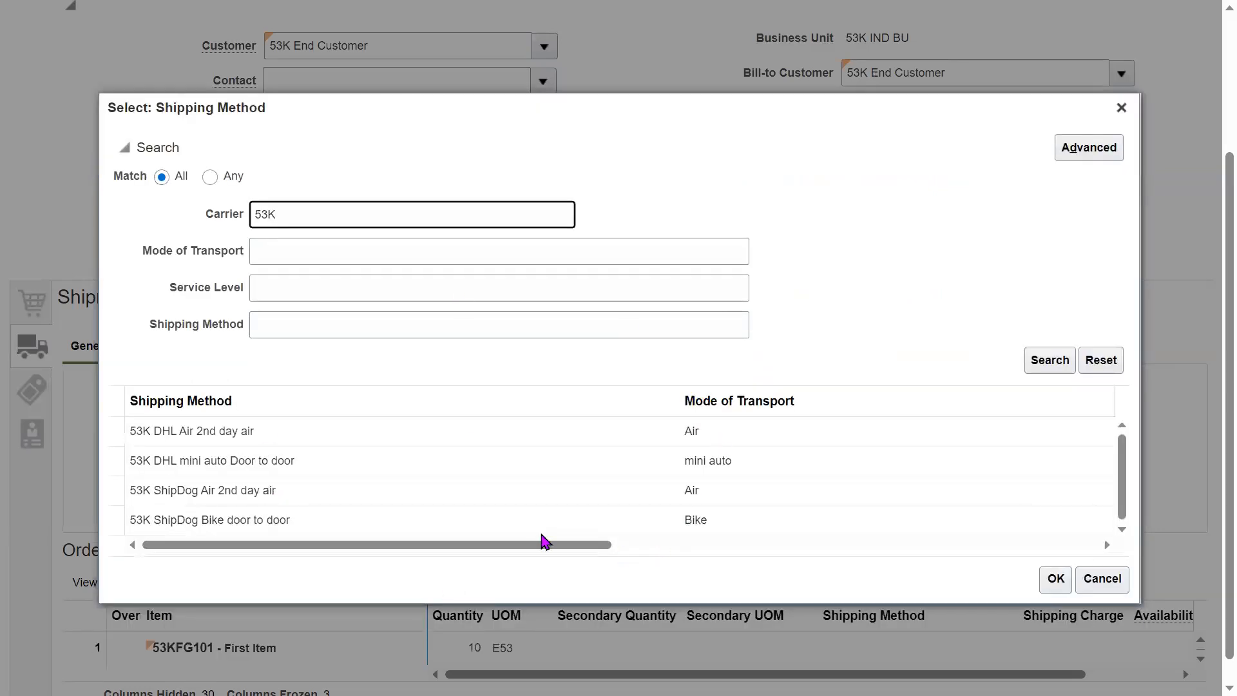
pyautogui.click(293, 444)
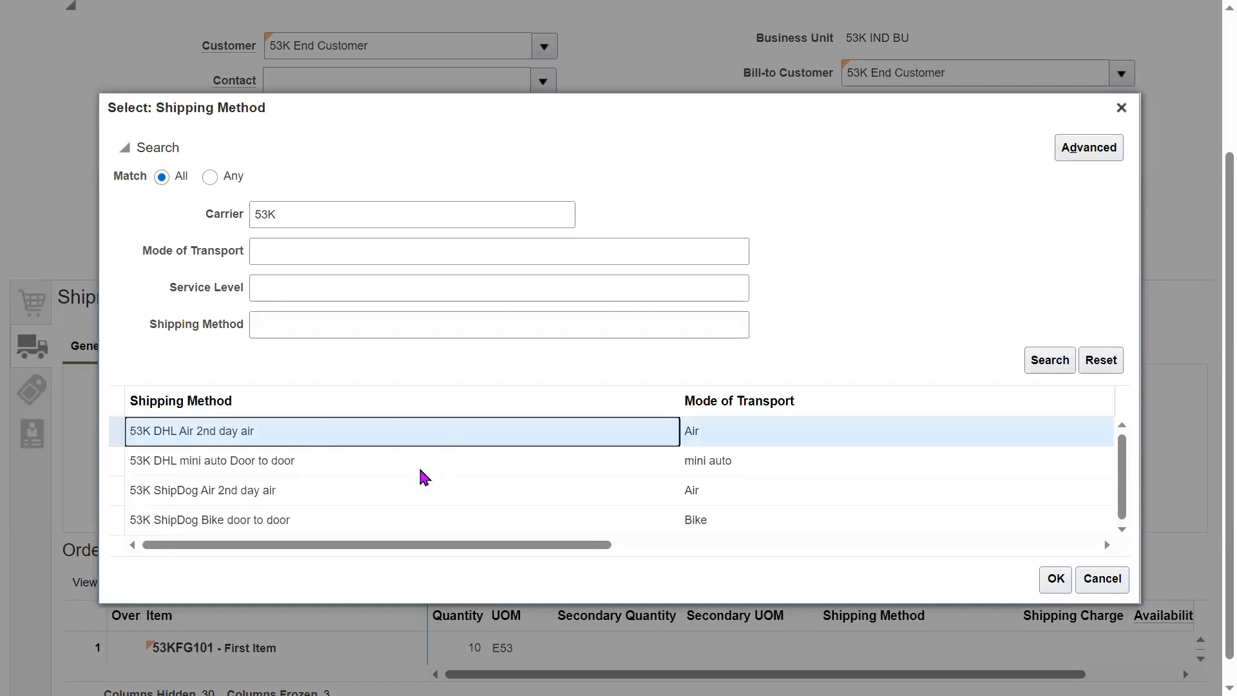
pyautogui.click(286, 495)
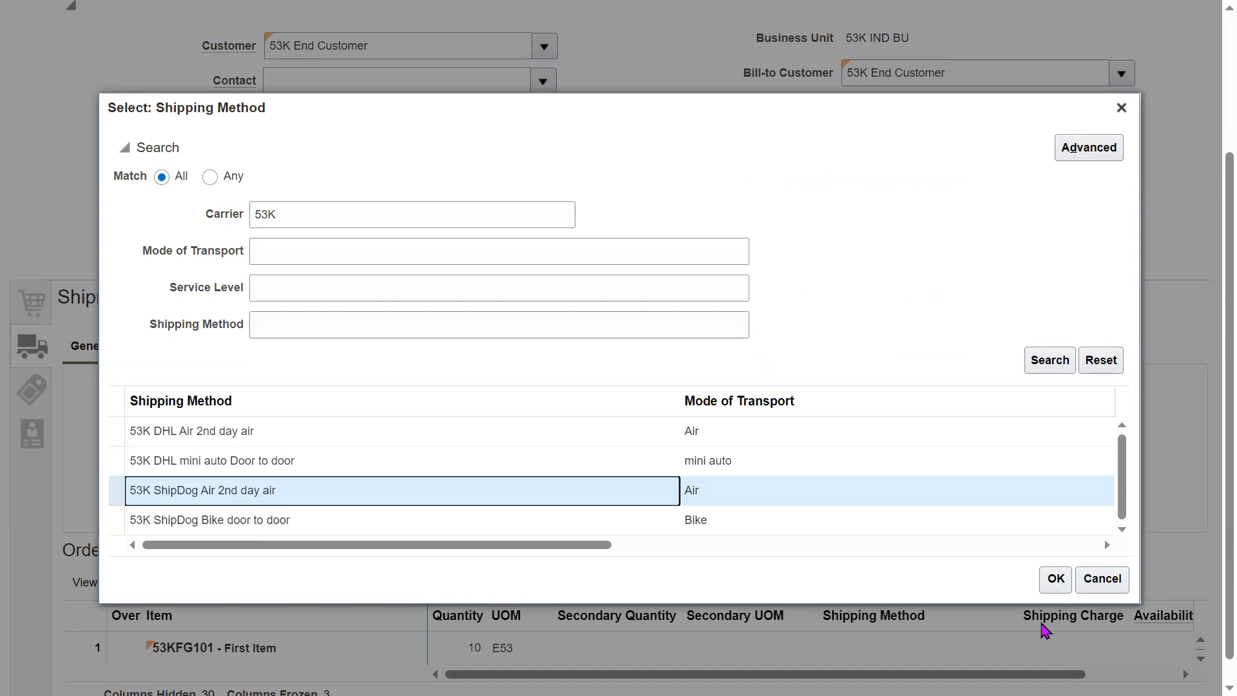
pyautogui.click(1055, 577)
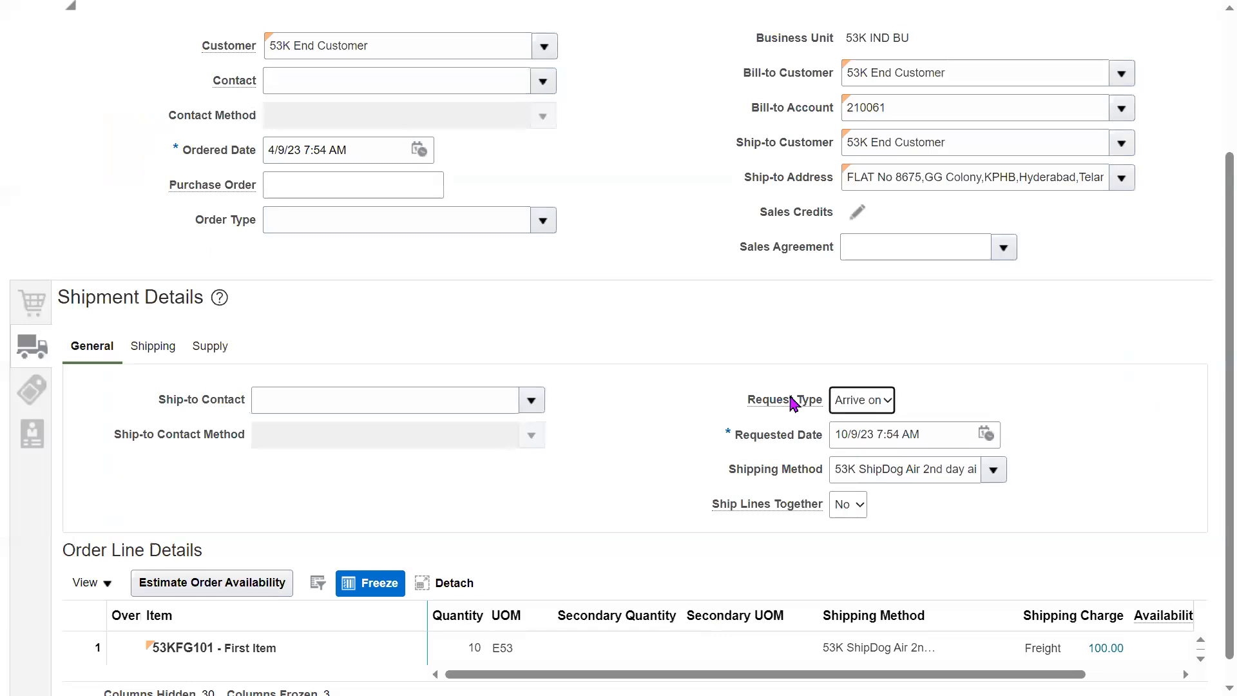
# Check the FOB options in the shipping details without choosing one, and set the freight terms to Collect freight
pyautogui.click(152, 348)
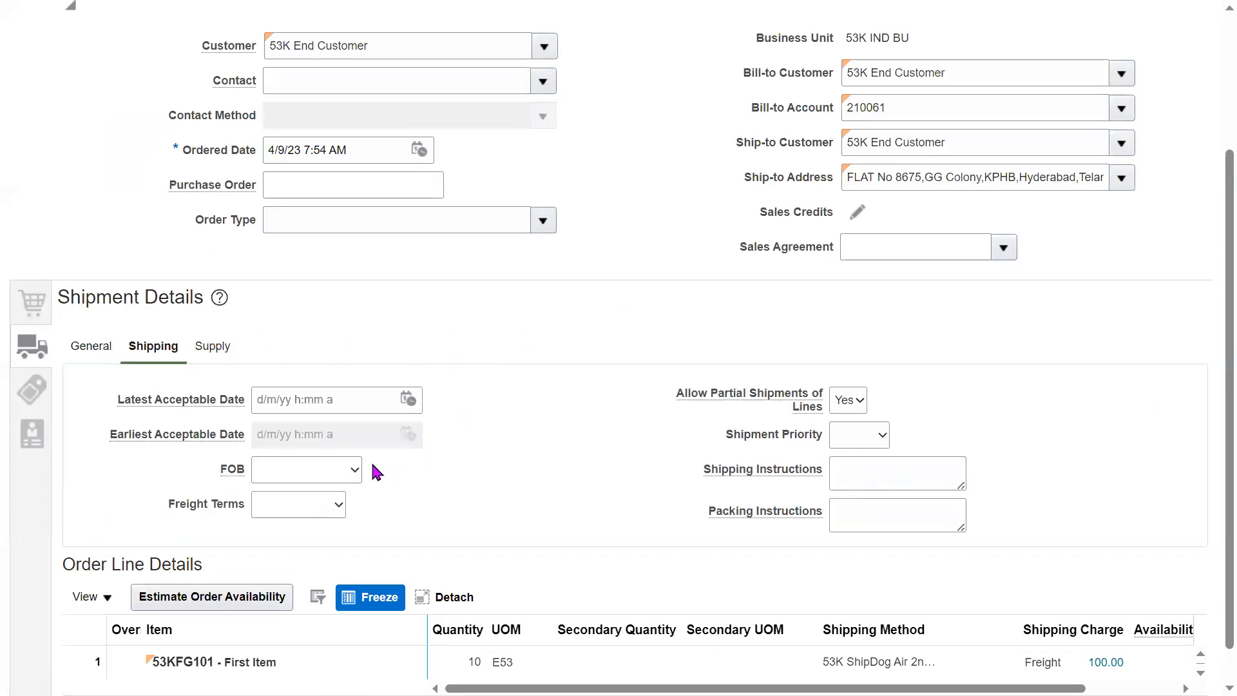
pyautogui.click(329, 473)
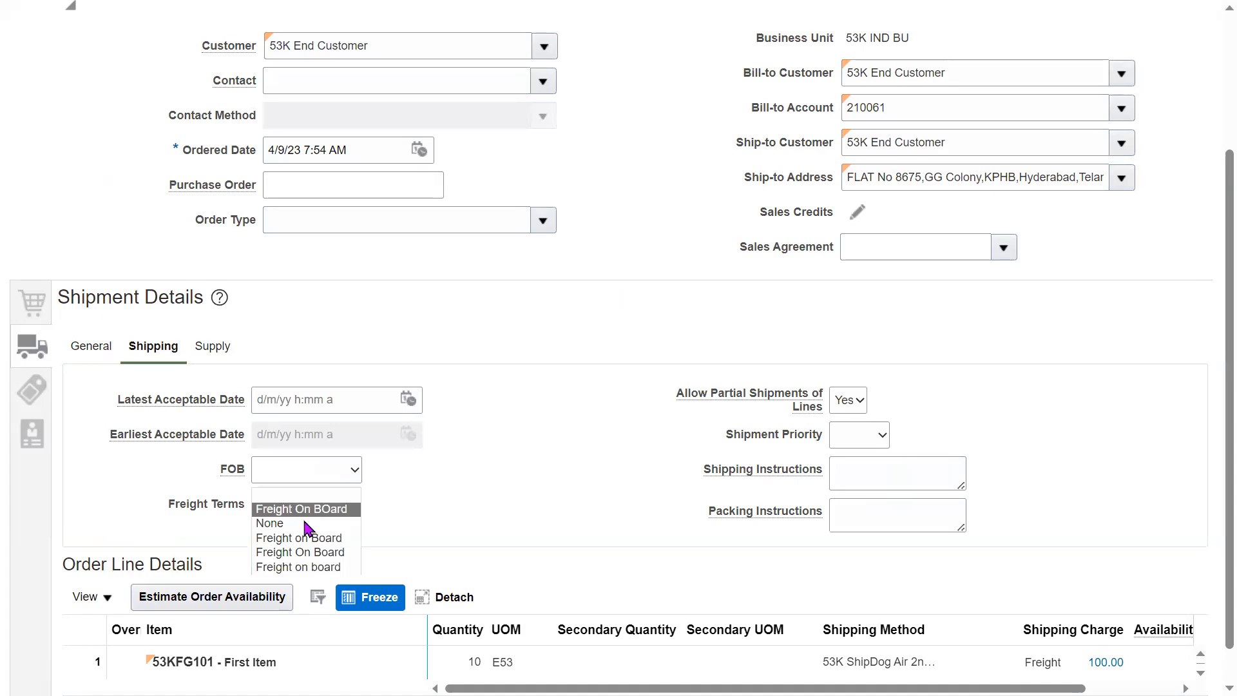
pyautogui.click(449, 503)
pyautogui.click(313, 517)
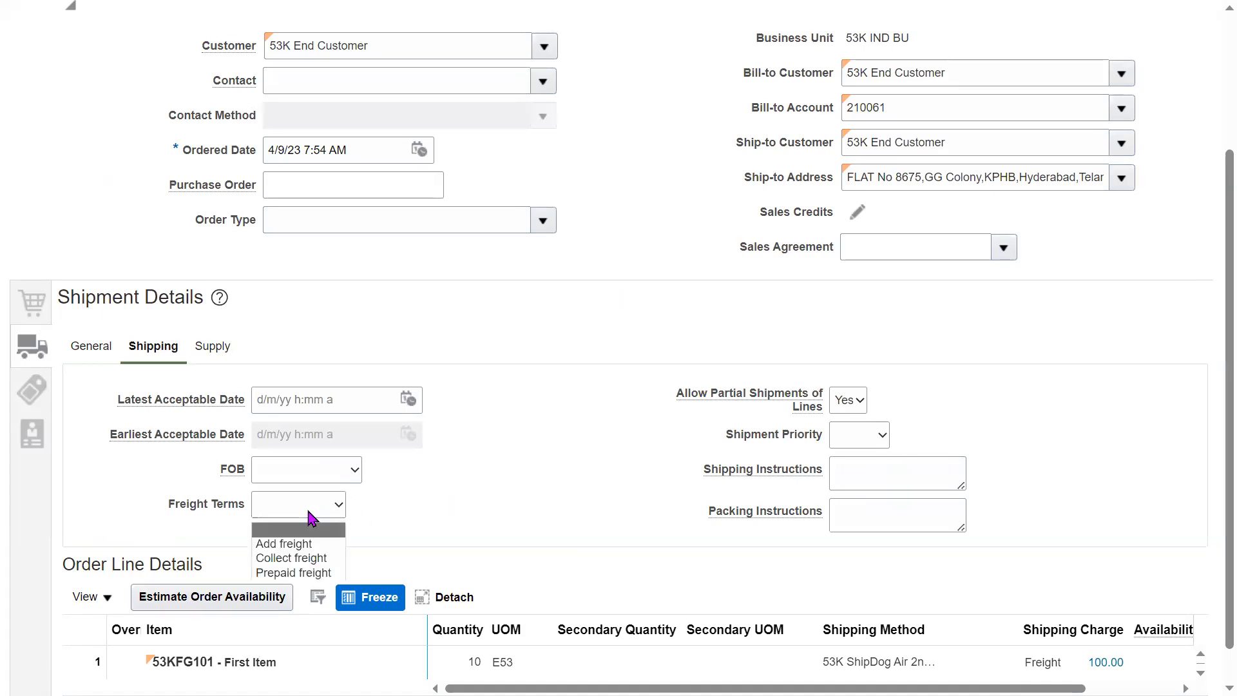
pyautogui.click(326, 562)
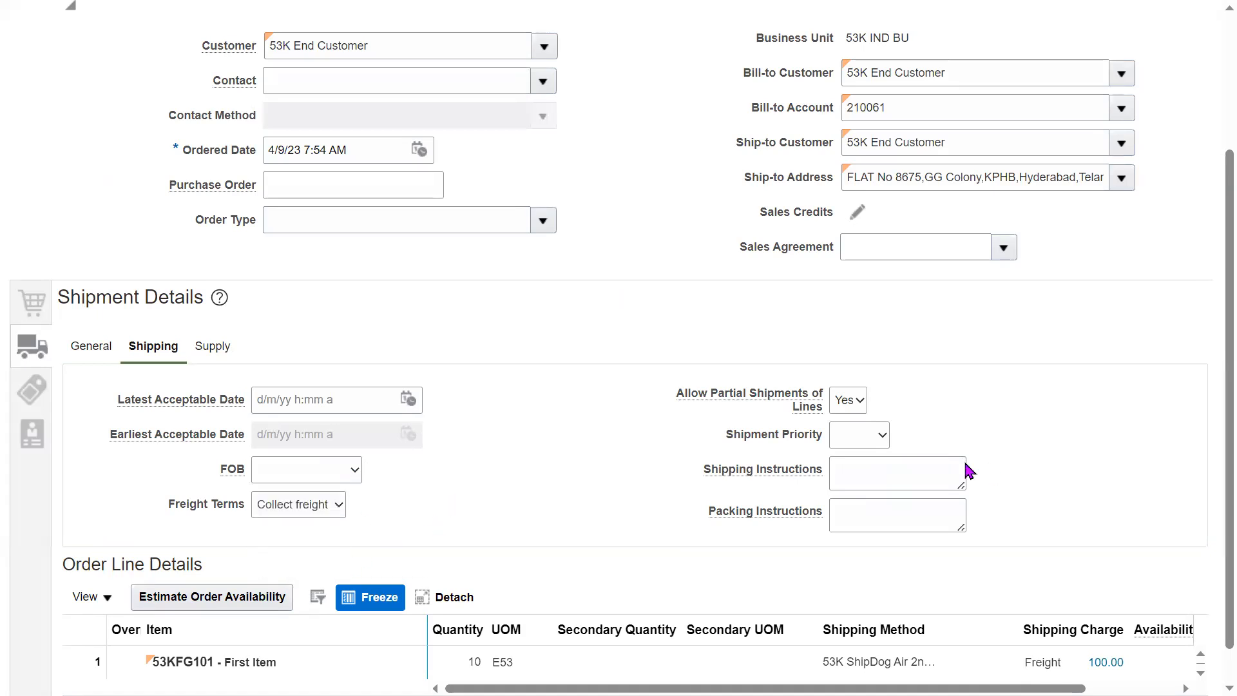
# Set the shipment priority to Low and point out the shipping instructions field
pyautogui.click(867, 447)
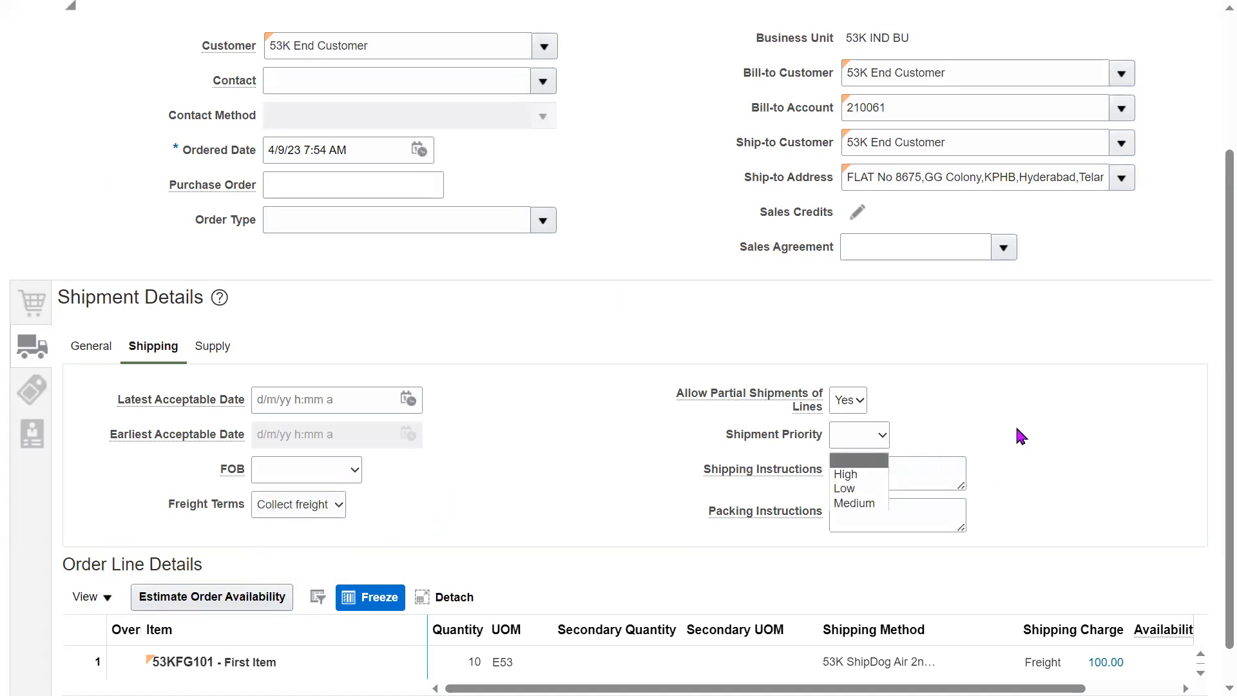
pyautogui.click(866, 490)
pyautogui.moveTo(719, 469); pyautogui.dragTo(802, 474)
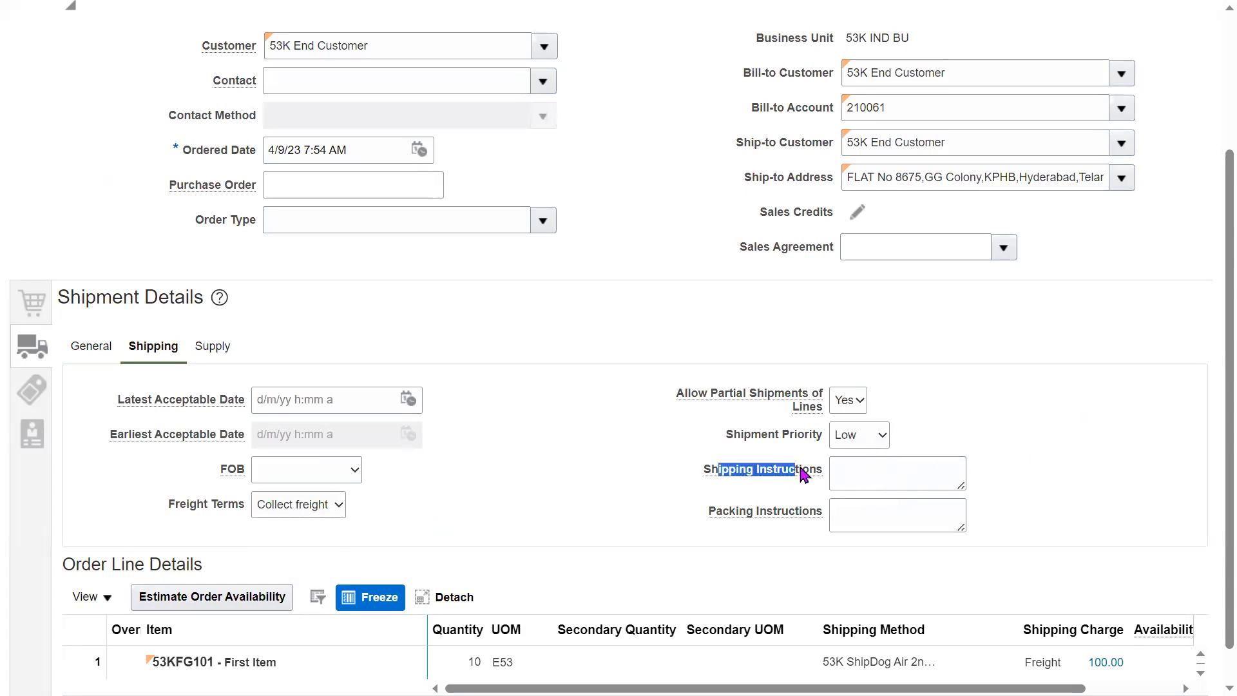
# Enter N/A in both the shipping instructions and the packing instructions of the shipment
pyautogui.click(991, 511)
pyautogui.moveTo(711, 510); pyautogui.dragTo(827, 503)
pyautogui.click(953, 503)
pyautogui.click(889, 480)
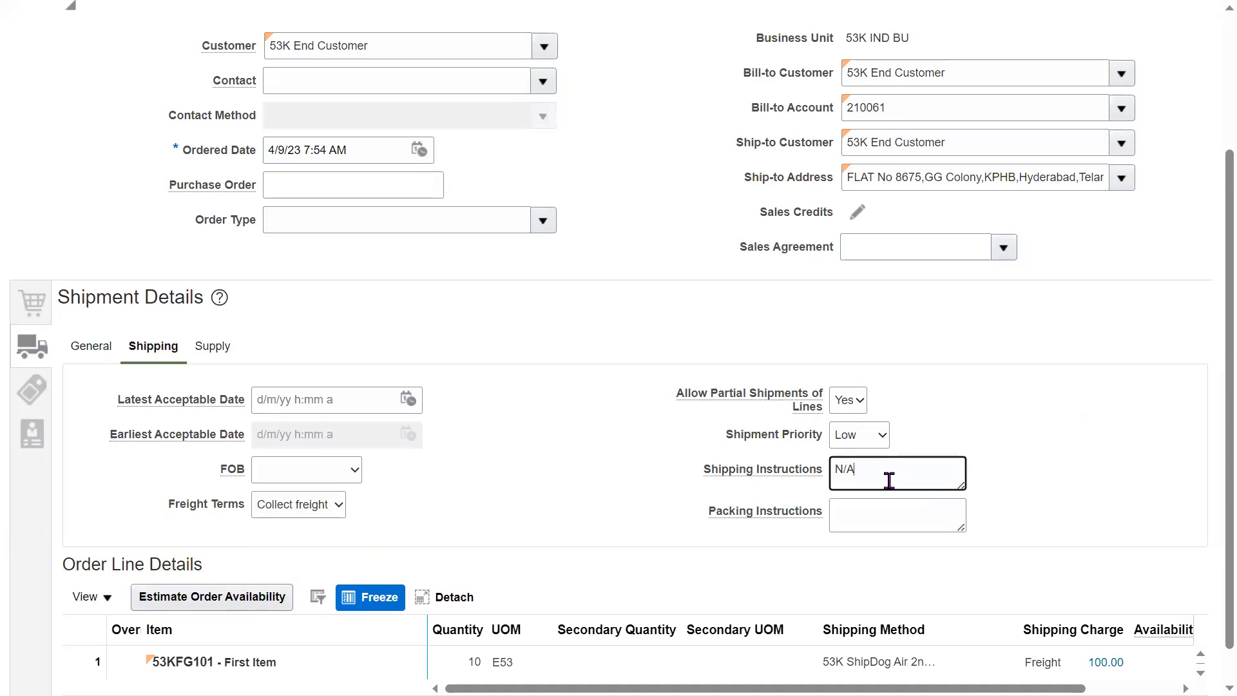
pyautogui.click(861, 513)
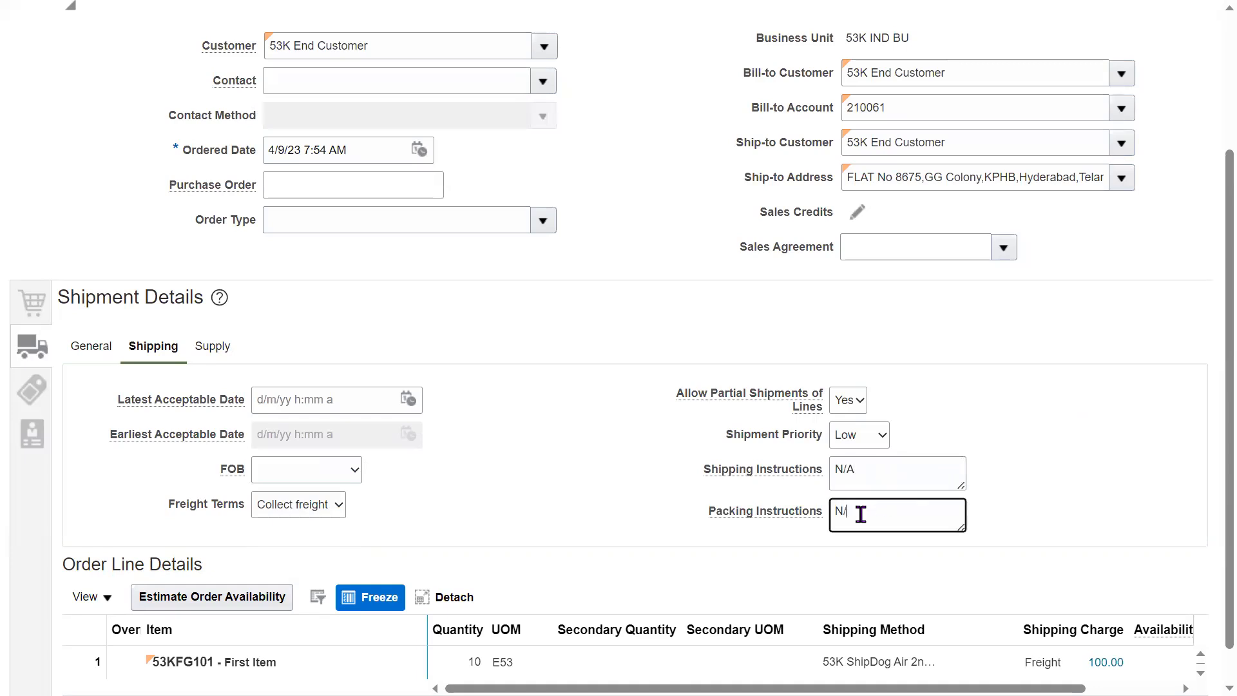
pyautogui.click(550, 466)
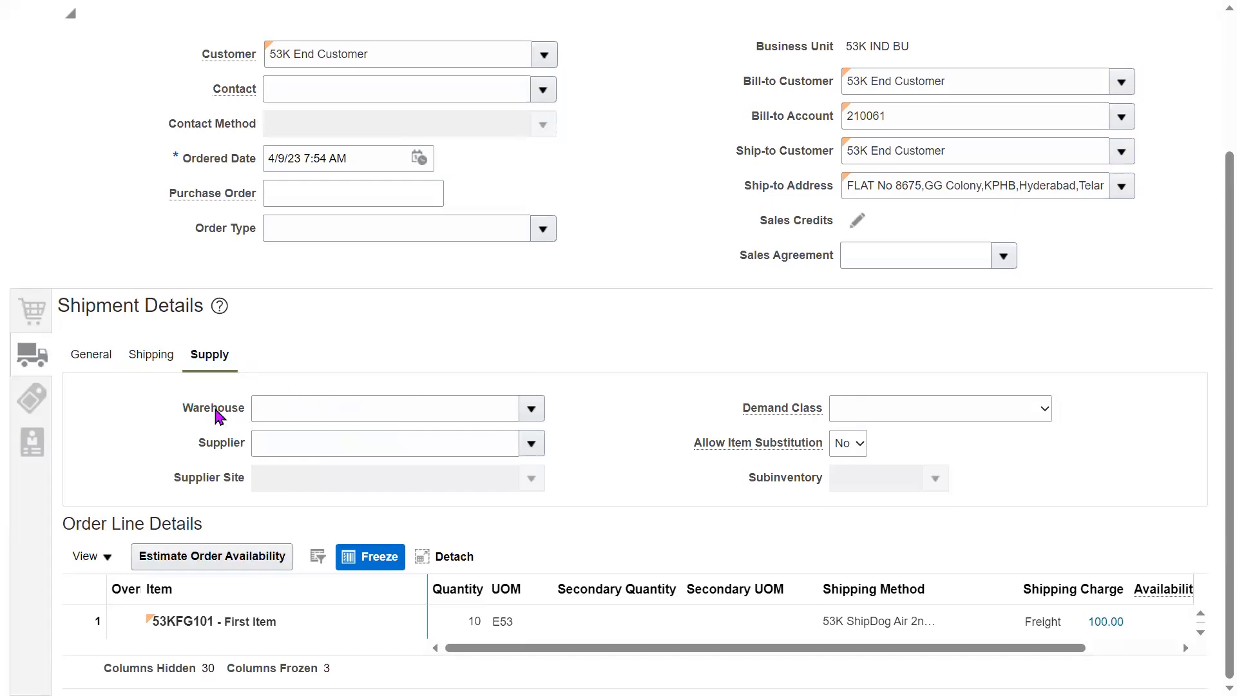
# In the shipment's supply details, search the warehouses for 53K and choose 53KH - 53K Hyd
pyautogui.moveTo(187, 419)
pyautogui.mouseDown()
pyautogui.moveTo(254, 408)
pyautogui.moveTo(167, 414)
pyautogui.mouseUp()
pyautogui.click(661, 337)
pyautogui.click(704, 334)
pyautogui.doubleClick(243, 408)
pyautogui.click(649, 375)
pyautogui.click(378, 404)
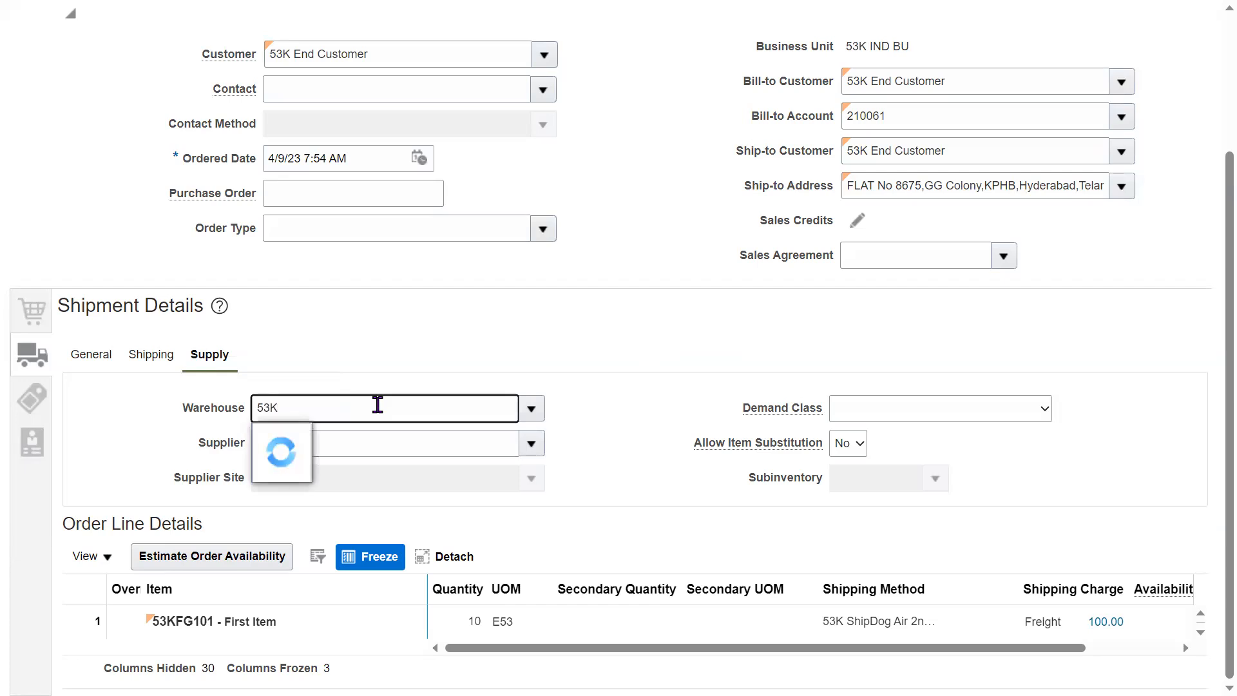
pyautogui.click(323, 472)
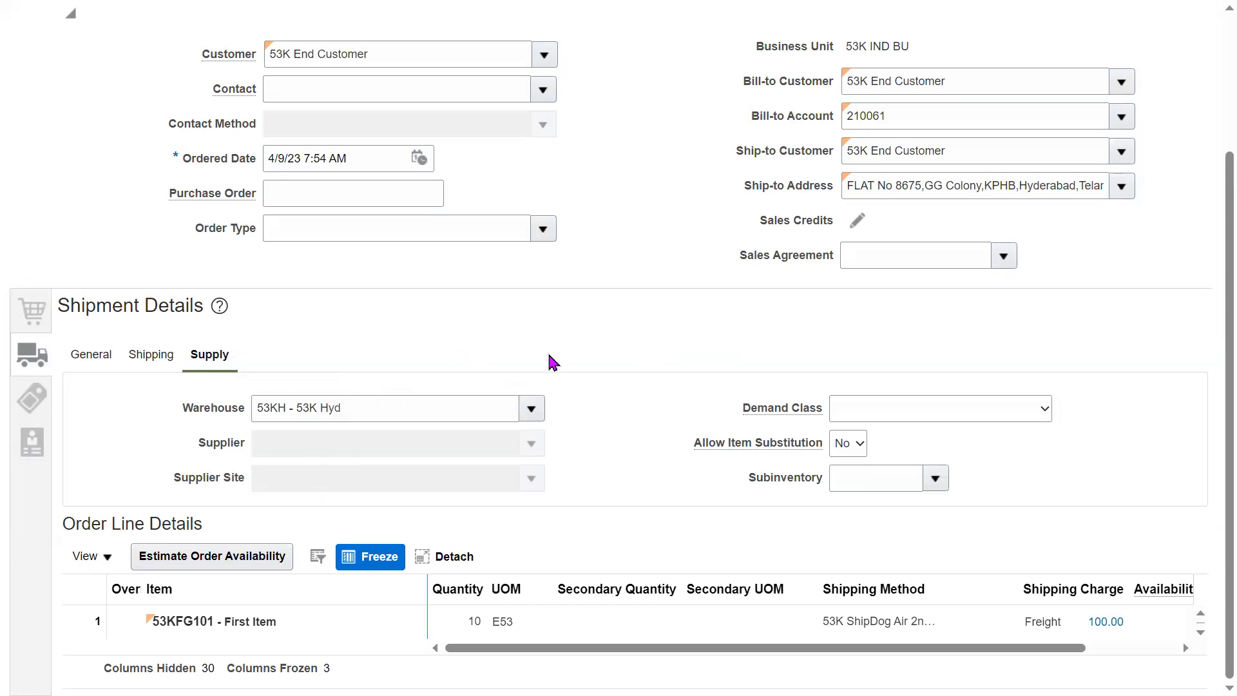
pyautogui.tripleClick(391, 413)
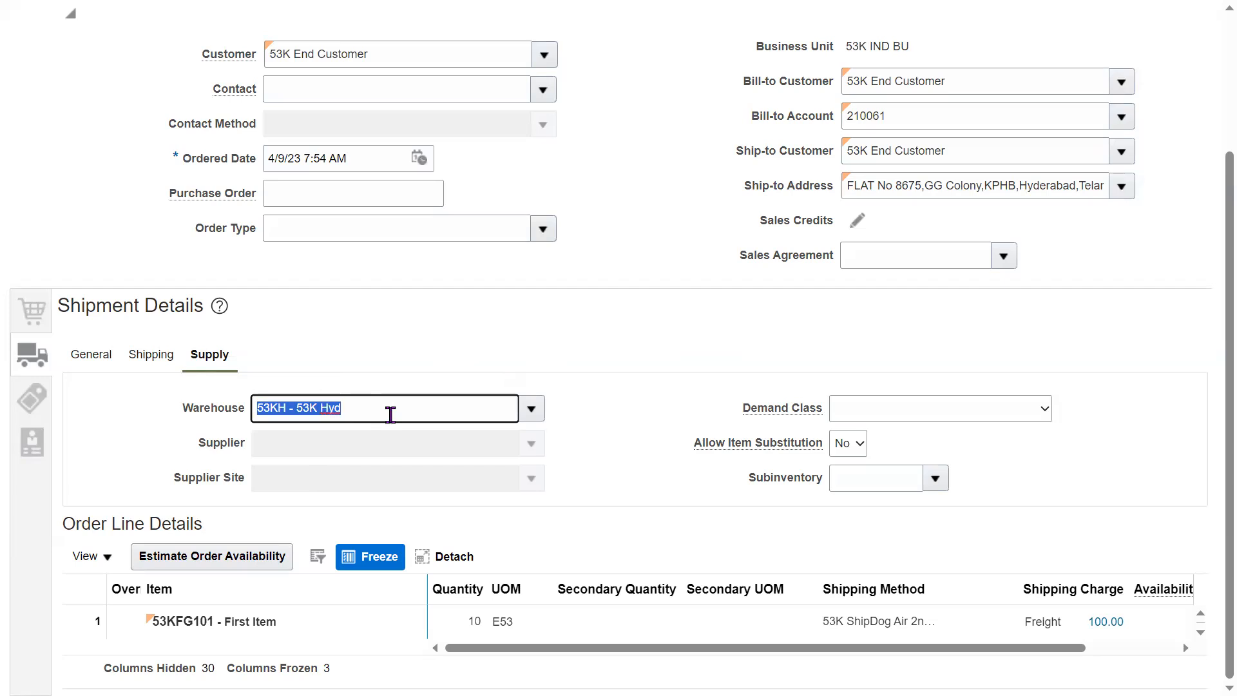
pyautogui.click(491, 350)
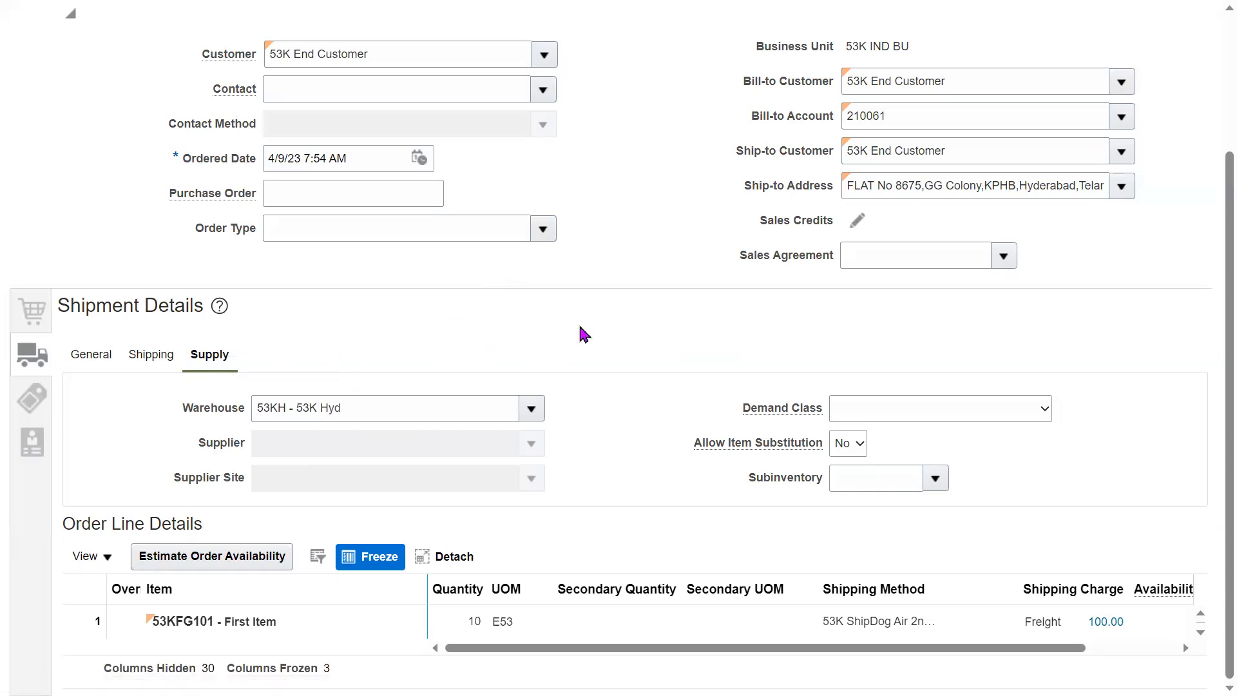
# Open the order's billing and payment details and check the payment terms
pyautogui.moveTo(149, 462); pyautogui.dragTo(200, 465)
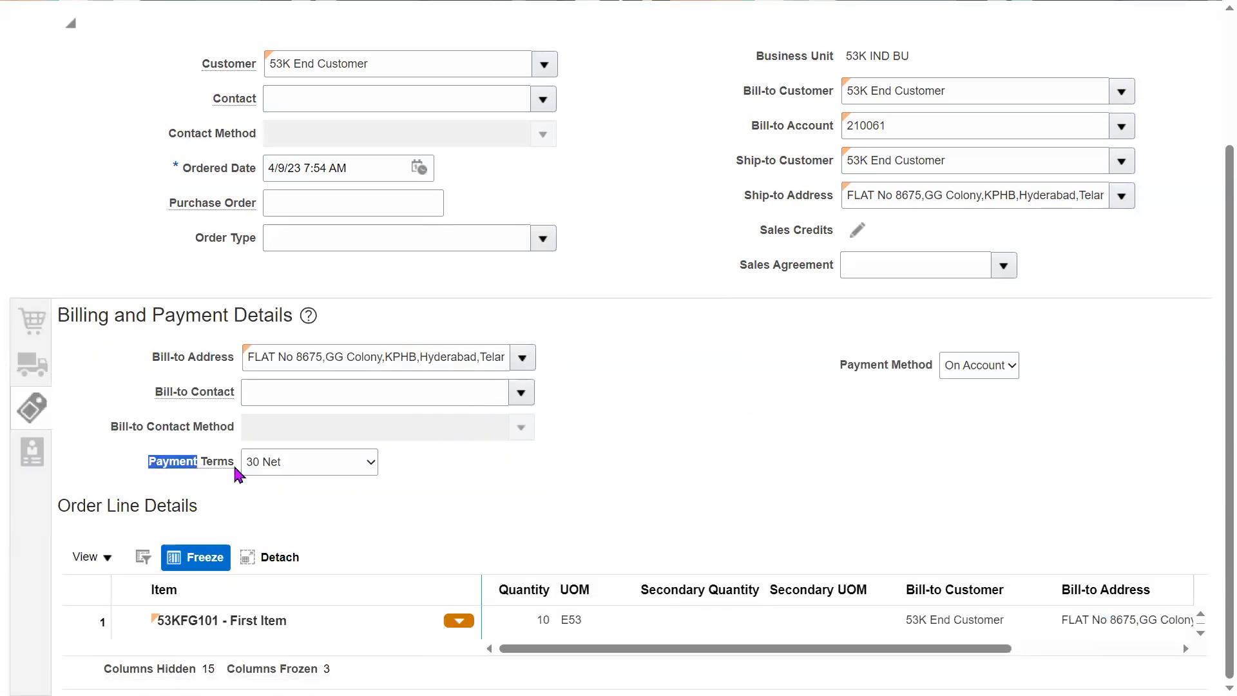
pyautogui.tripleClick(444, 72)
pyautogui.click(840, 400)
pyautogui.moveTo(155, 468); pyautogui.dragTo(216, 463)
pyautogui.click(640, 494)
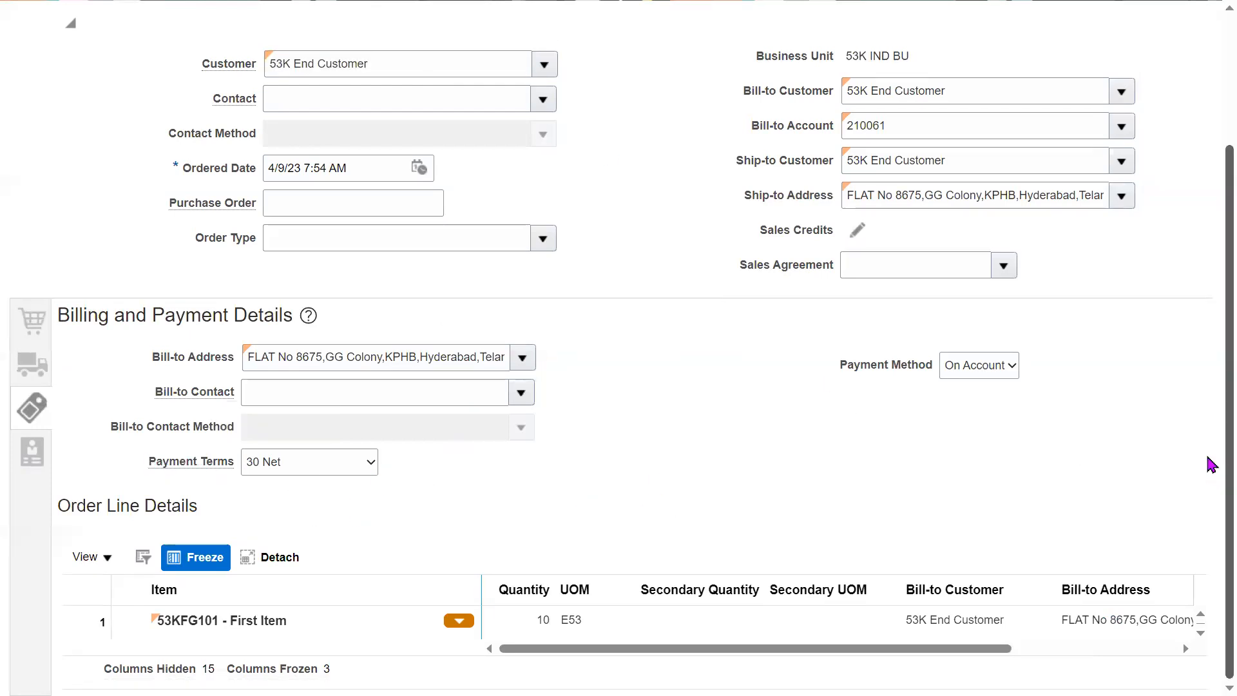
# Save the draft order, dismiss the warning, and review the shipping charge in the order's total breakdown
pyautogui.scroll(3, 1211, 470)
pyautogui.click(1040, 106)
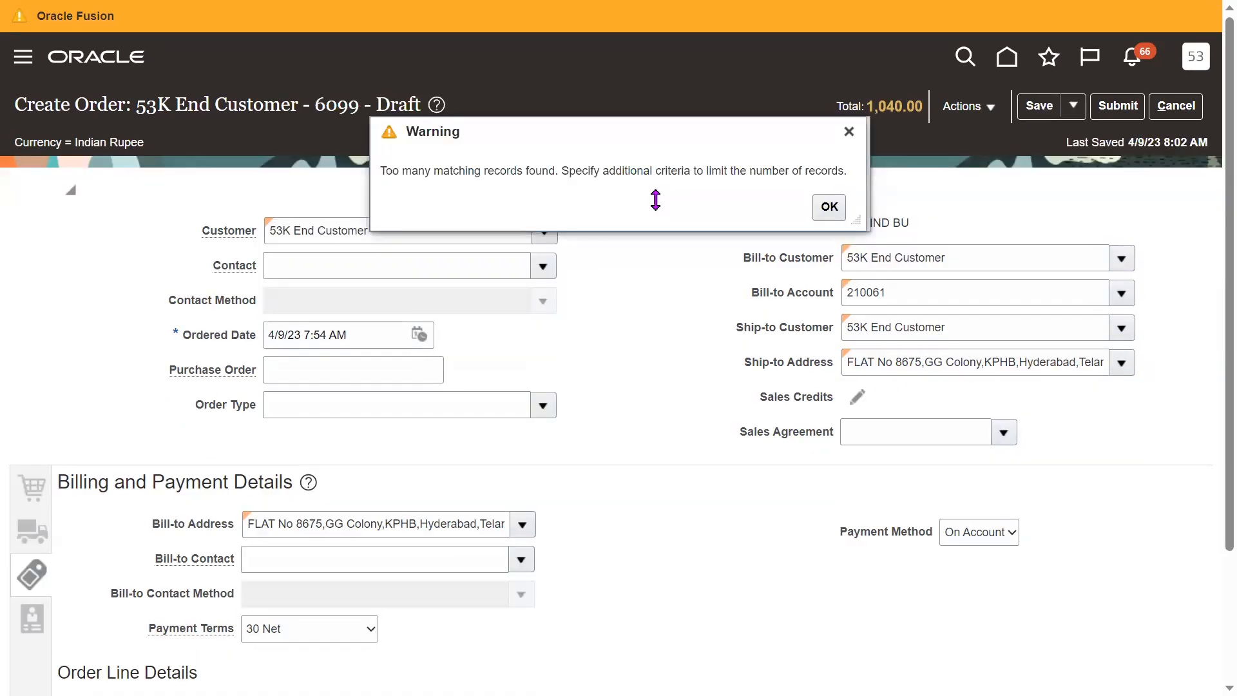
pyautogui.click(830, 209)
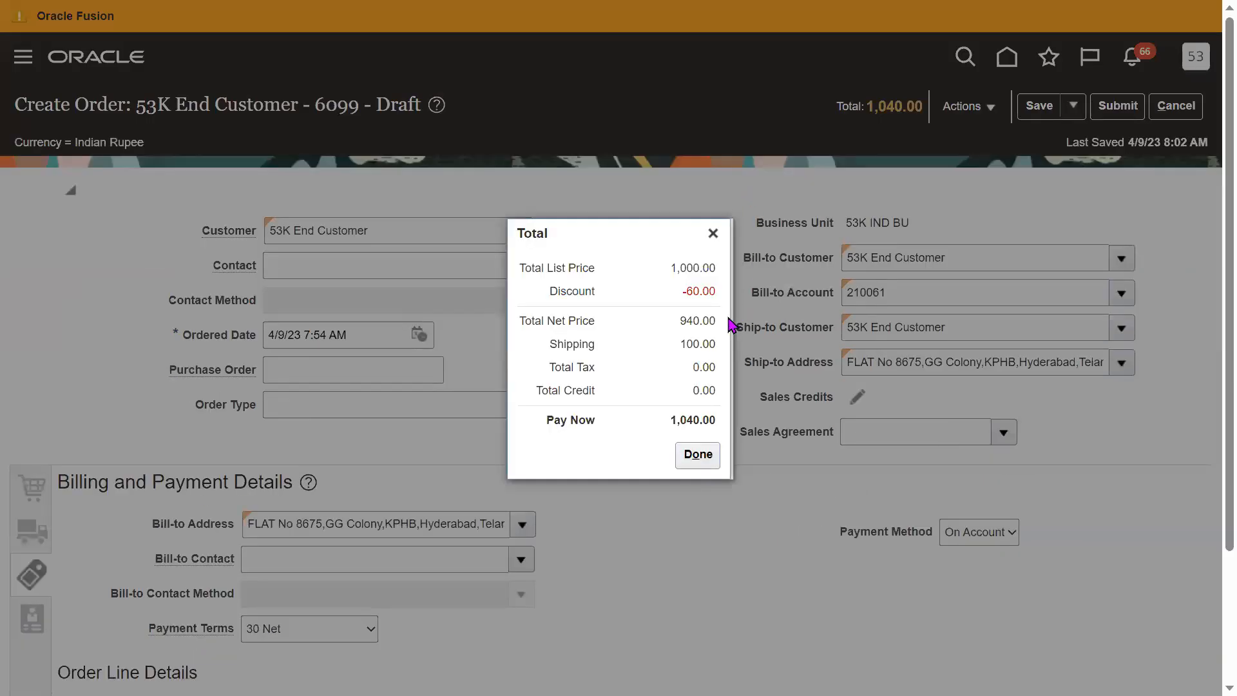
pyautogui.moveTo(680, 343); pyautogui.dragTo(723, 352)
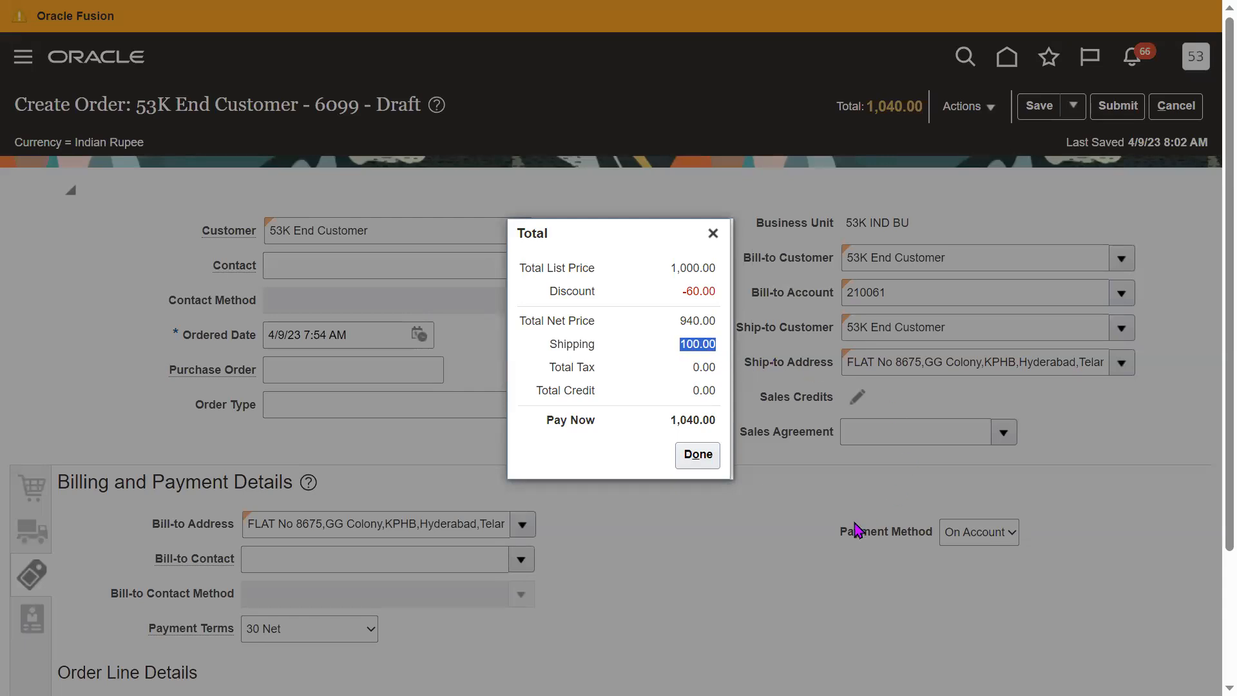
pyautogui.click(713, 233)
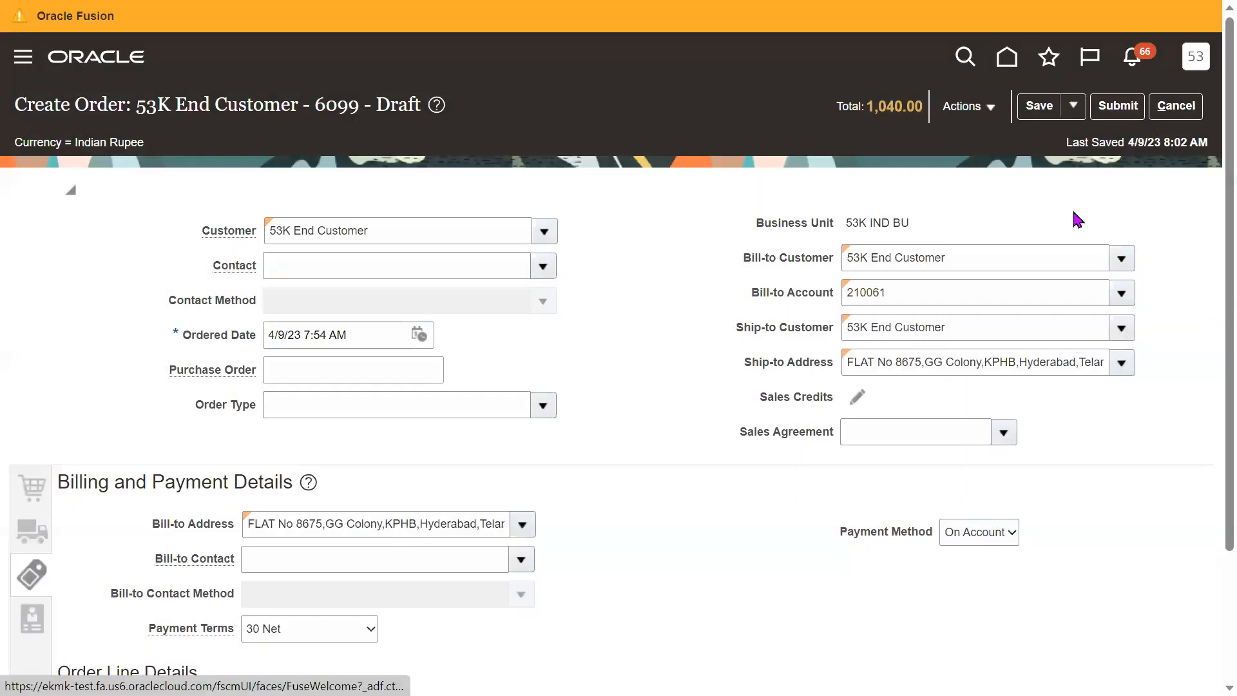
# Save the order once more and submit it to fulfillment
pyautogui.click(1039, 109)
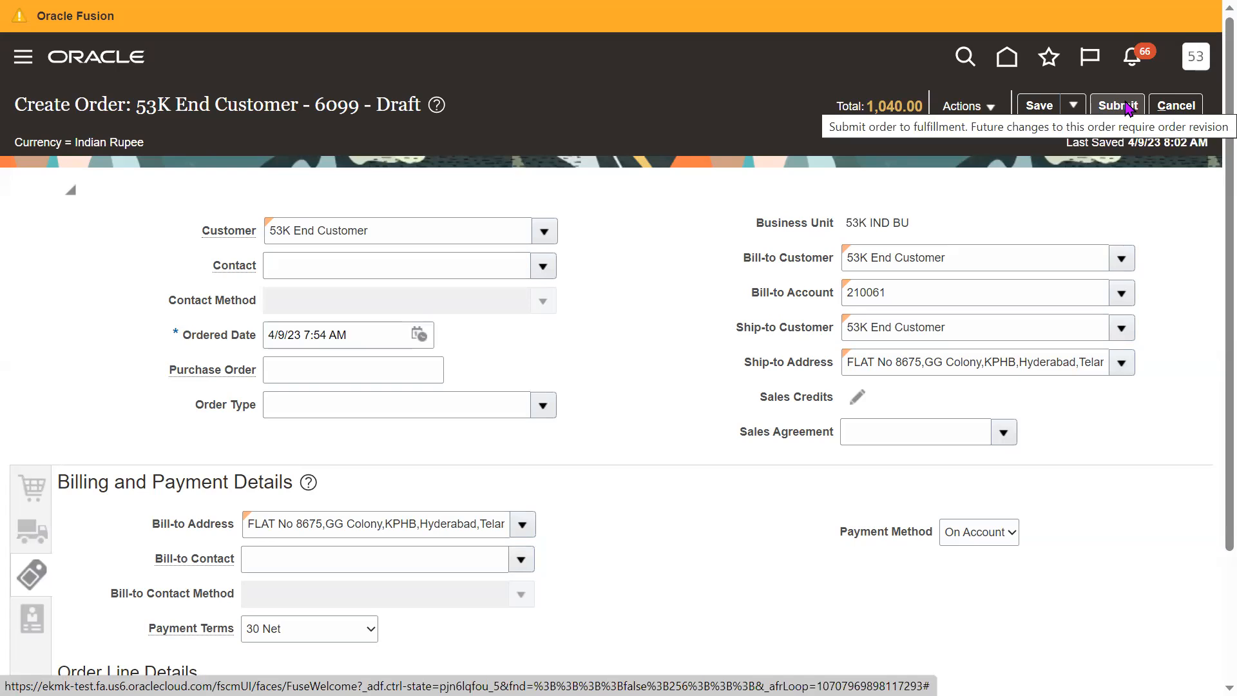
pyautogui.click(1129, 109)
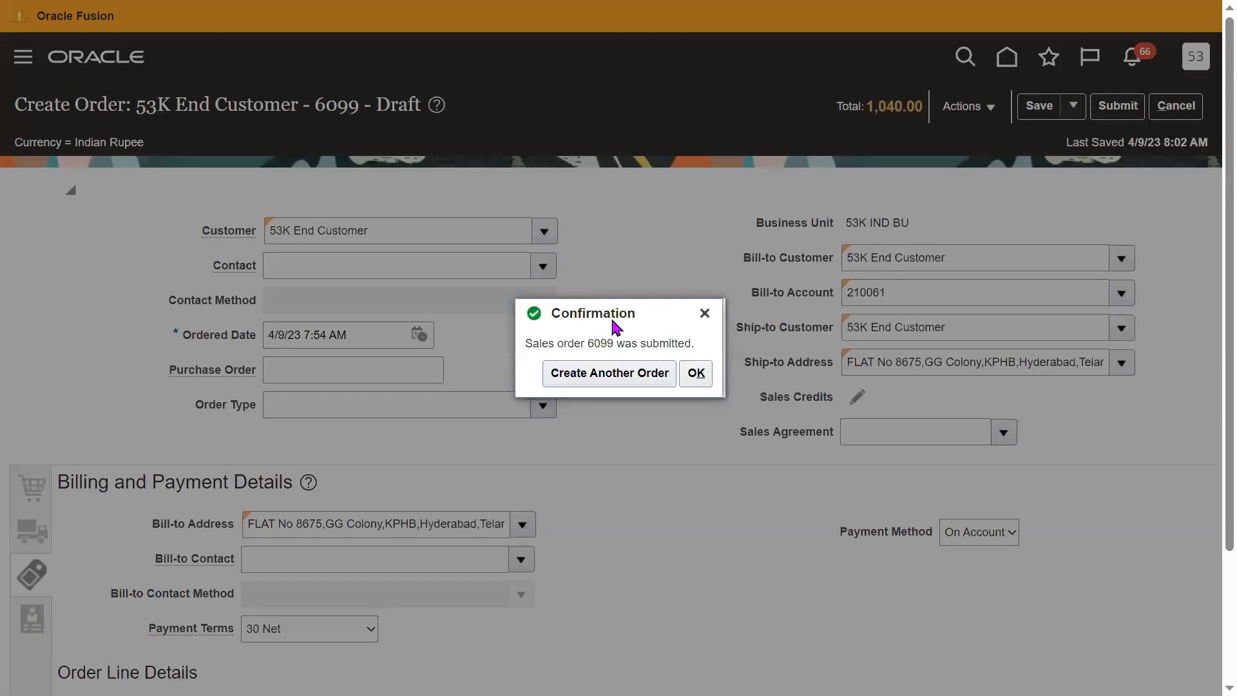
# Open the 53 batch text document in Notepad, pick up the order number from the submission confirmation, and maximize the notes window
pyautogui.press('super')
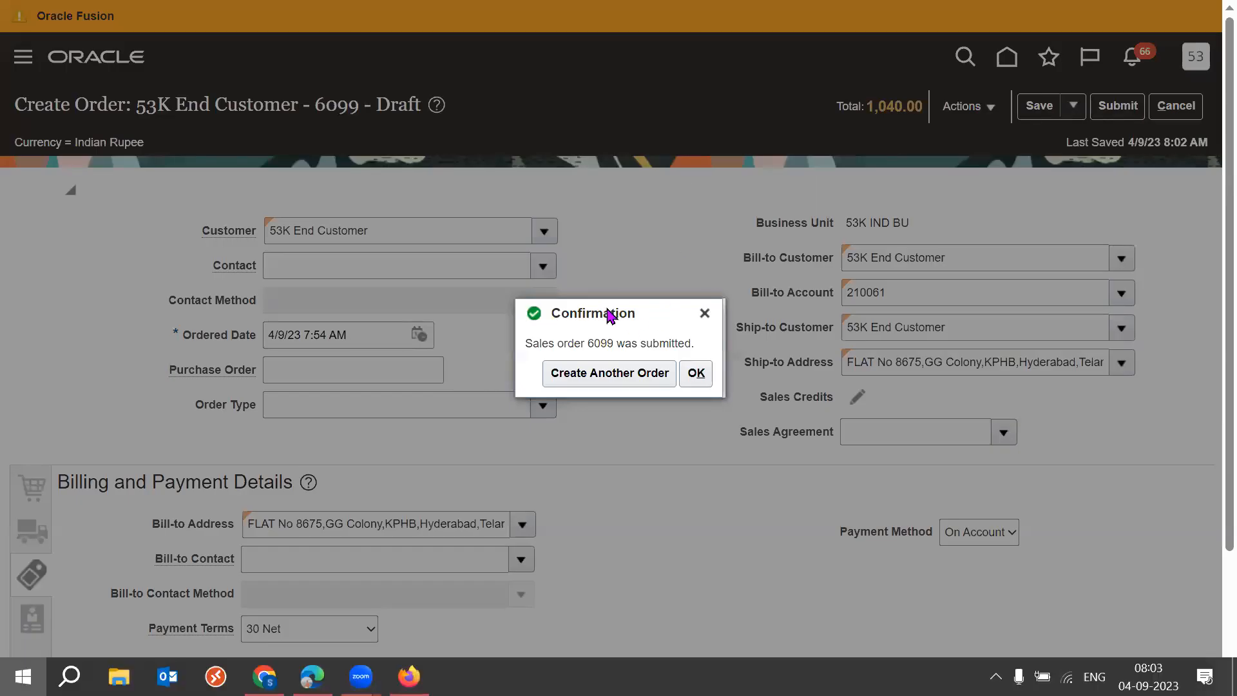
pyautogui.write('53')
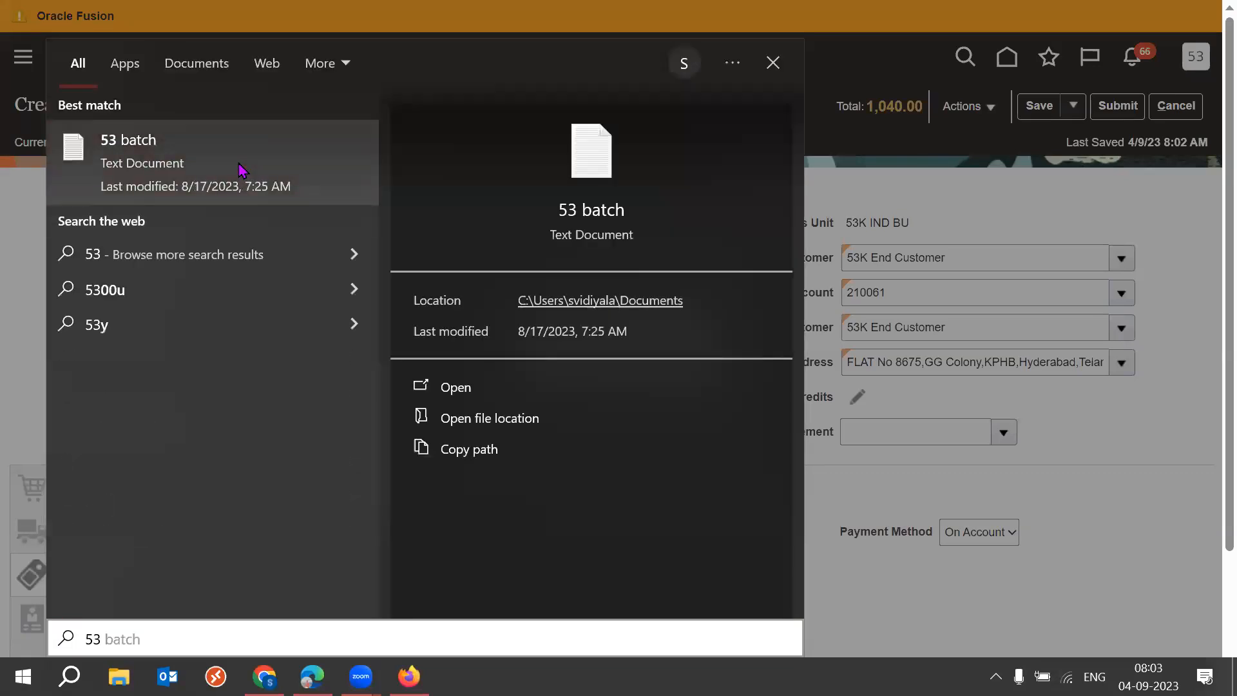
pyautogui.click(238, 164)
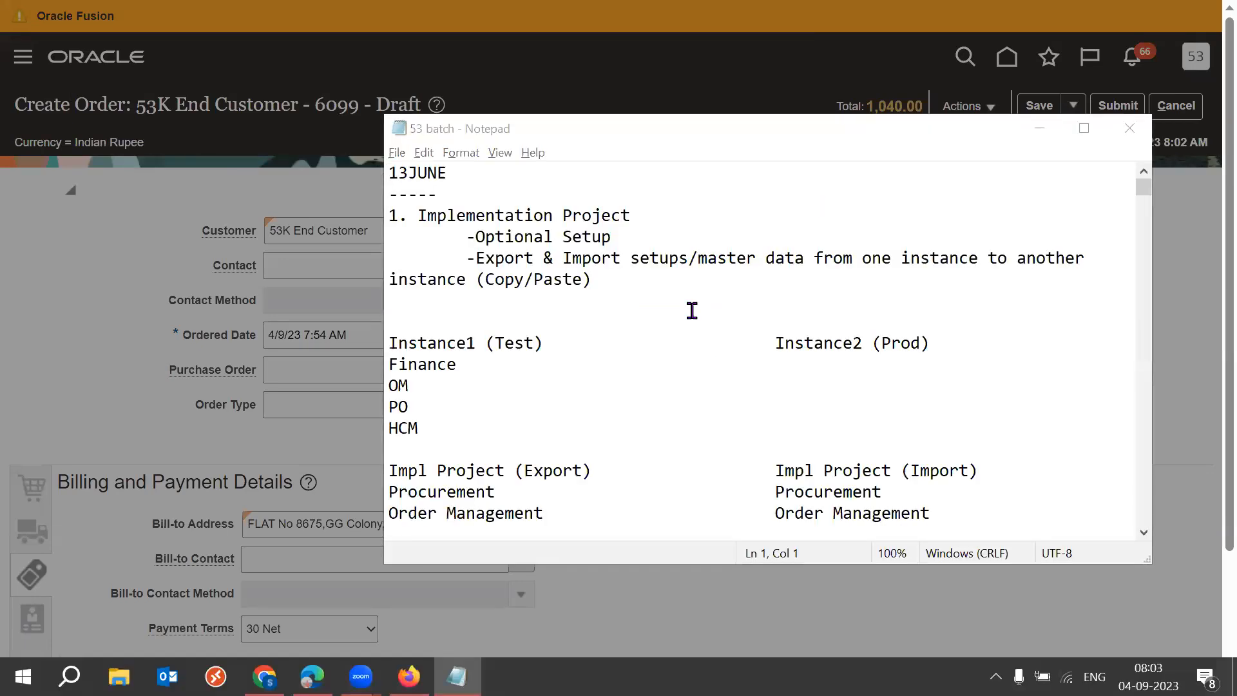
pyautogui.hotkey('alt', 'Tab')
pyautogui.doubleClick(603, 343)
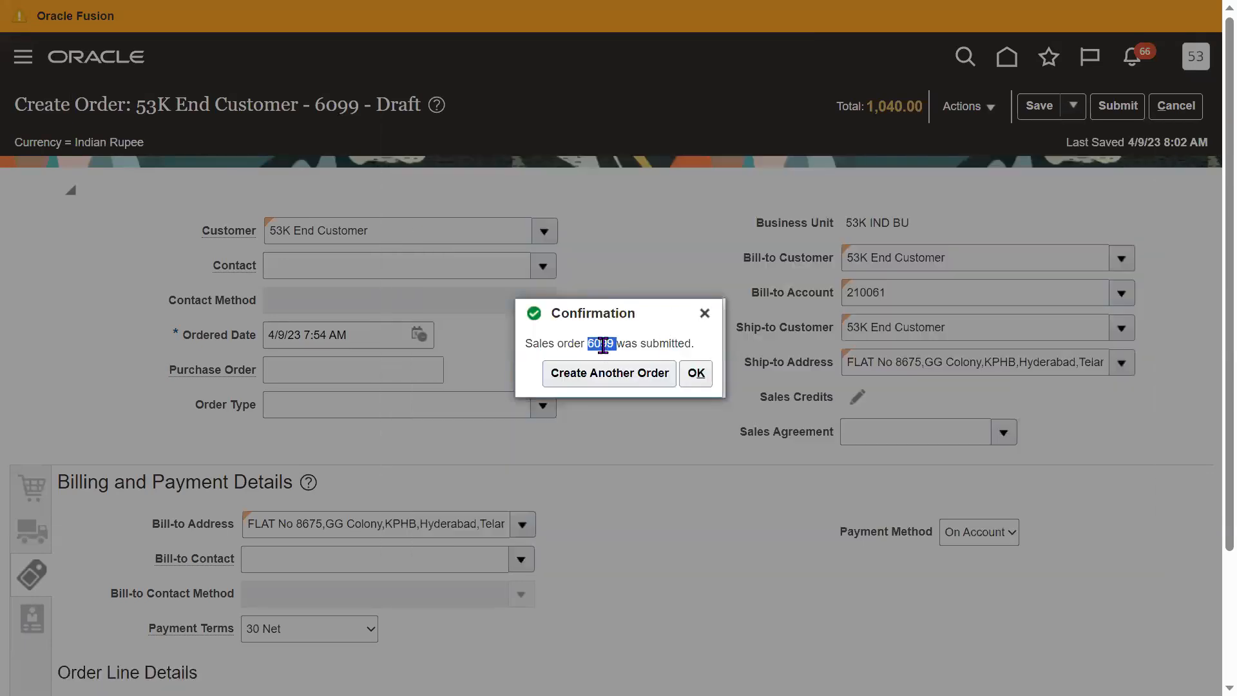
pyautogui.hotkey('alt', 'Tab')
pyautogui.click(1139, 450)
pyautogui.scroll(-5, 1132, 531)
pyautogui.click(1084, 128)
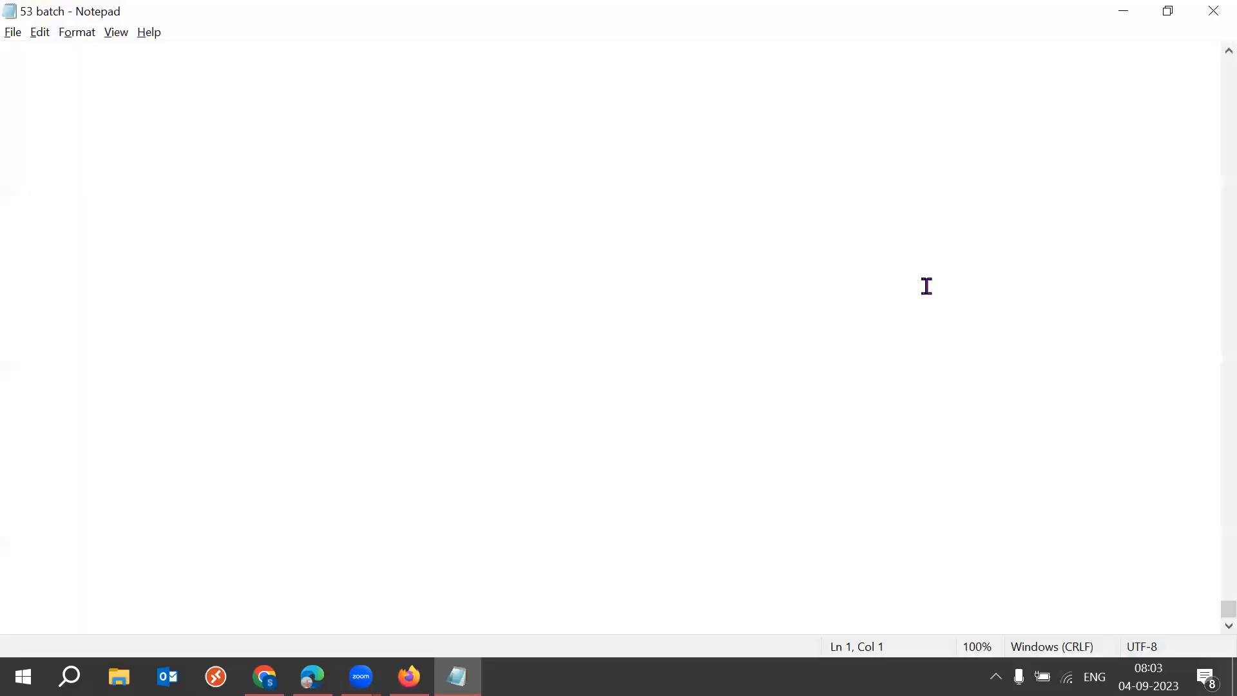
# Add a line with SO: and the submitted sales order number below Account Rule in the notes, and save the file
pyautogui.scroll(2, 1207, 606)
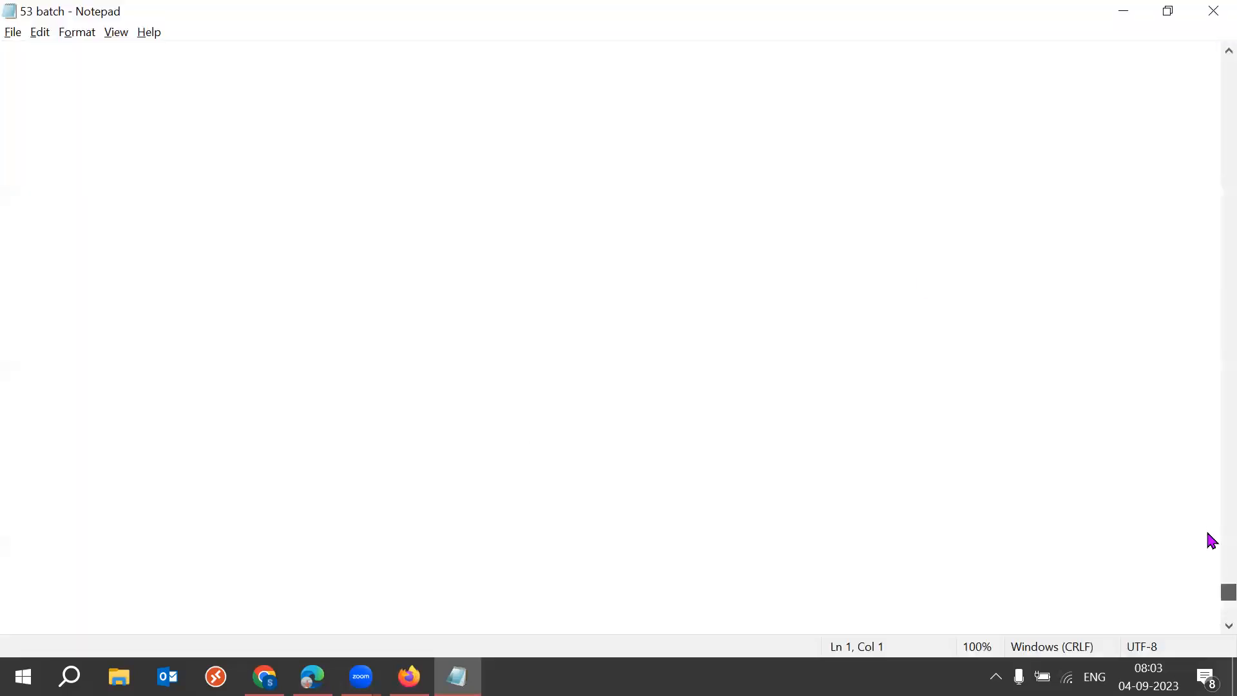
pyautogui.scroll(5, 1210, 542)
pyautogui.scroll(-4, 1207, 564)
pyautogui.click(779, 585)
pyautogui.press('Down')
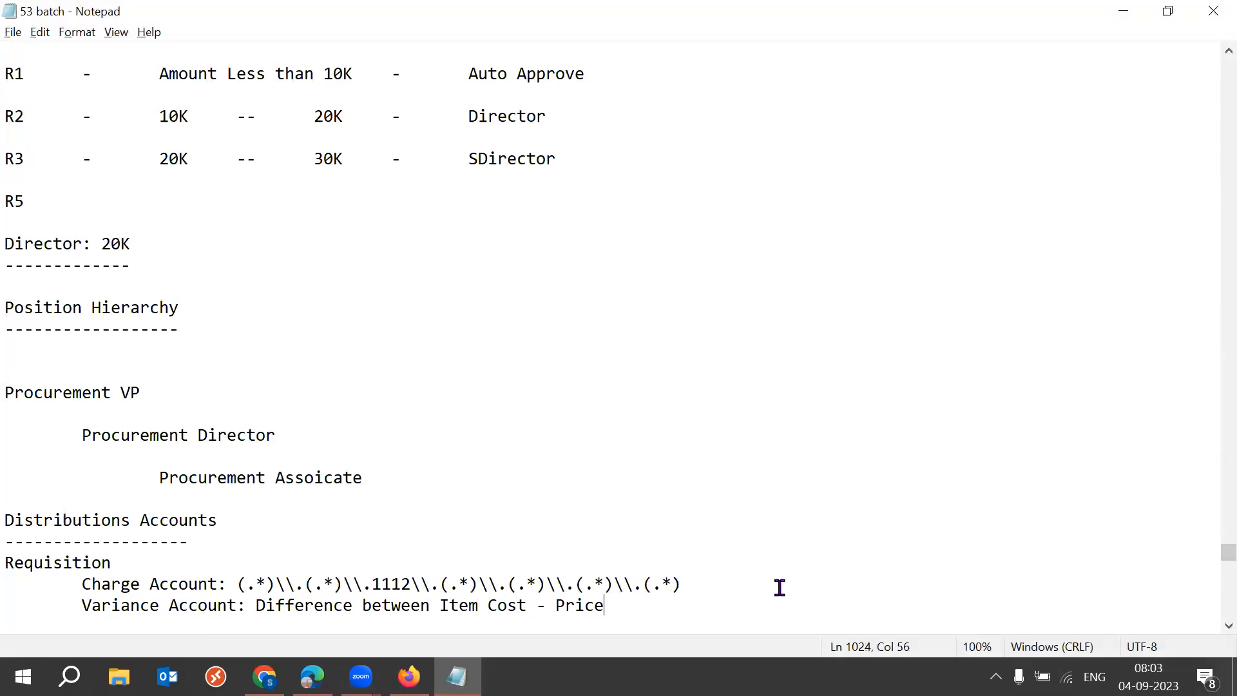
pyautogui.press('Down')
pyautogui.press('Down')
pyautogui.press('Down')
pyautogui.press('Down')
pyautogui.press('Down')
pyautogui.press('Down')
pyautogui.press('Down')
pyautogui.press('Down')
pyautogui.press('Down')
pyautogui.press('Down')
pyautogui.press('Down')
pyautogui.press('Down')
pyautogui.press('Down')
pyautogui.press('Down')
pyautogui.press('Down')
pyautogui.press('Down')
pyautogui.press('Down')
pyautogui.press('Down')
pyautogui.press('Down')
pyautogui.press('Down')
pyautogui.press('Up')
pyautogui.press('Up')
pyautogui.press('Up')
pyautogui.press('Up')
pyautogui.press('Up')
pyautogui.press('Up')
pyautogui.press('Up')
pyautogui.press('Up')
pyautogui.press('Up')
pyautogui.press('Up')
pyautogui.press('Up')
pyautogui.press('Up')
pyautogui.press('Up')
pyautogui.press('Up')
pyautogui.press('Up')
pyautogui.press('Up')
pyautogui.press('Up')
pyautogui.press('Up')
pyautogui.press('Up')
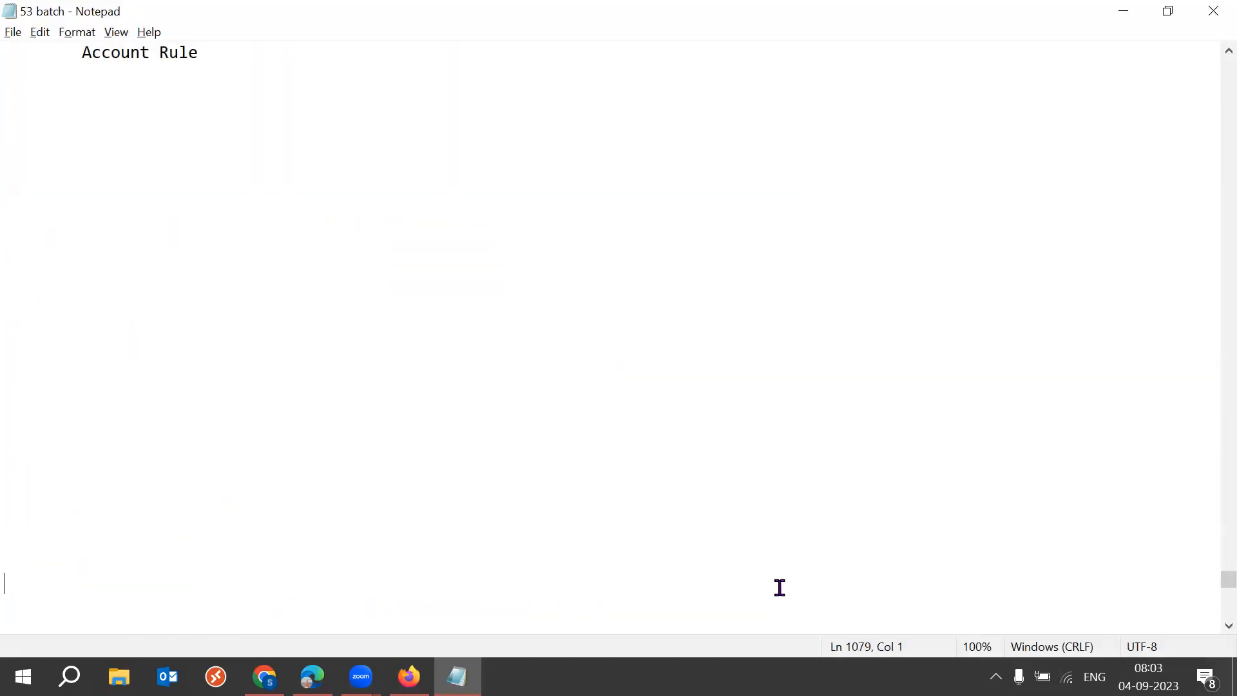
pyautogui.press('Up')
pyautogui.press('Up')
pyautogui.press('Up')
pyautogui.press('Up')
pyautogui.press('Up')
pyautogui.press('Return')
pyautogui.write('SO: 6099')
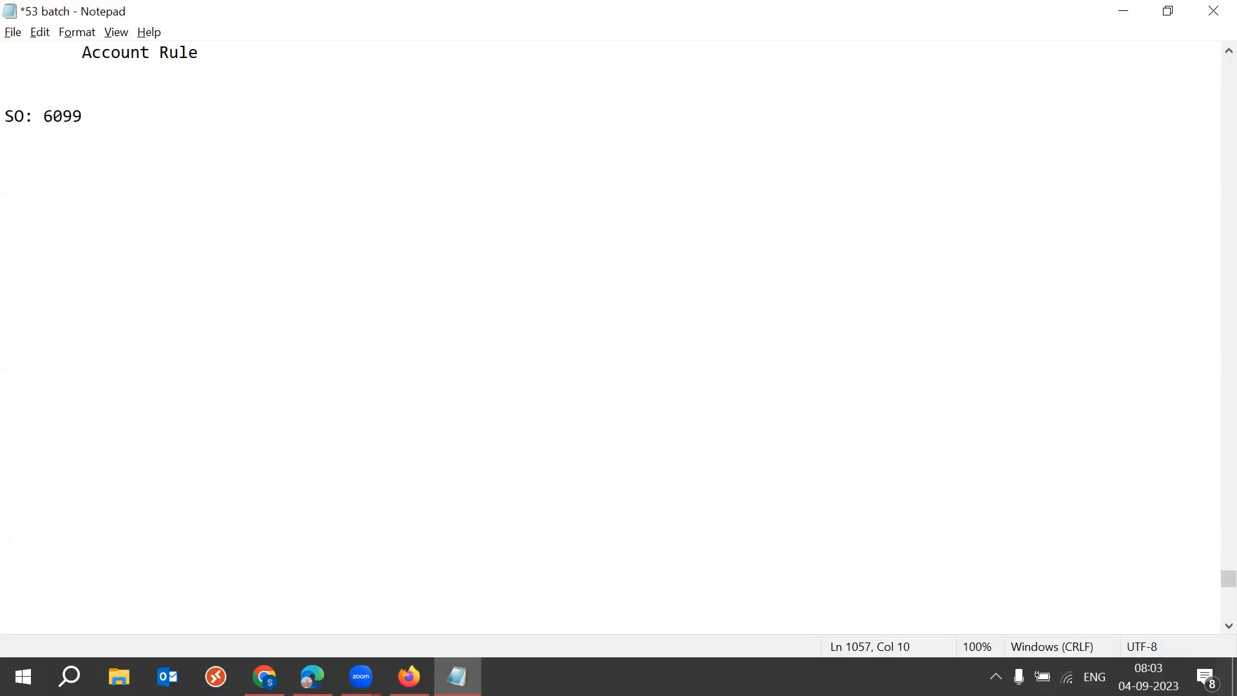
pyautogui.press('BackSpace')
pyautogui.hotkey('ctrl', 's')
# Switch back to the Oracle order, close the submission confirmation, and refresh the order
pyautogui.hotkey('alt', 'Tab')
pyautogui.click(696, 373)
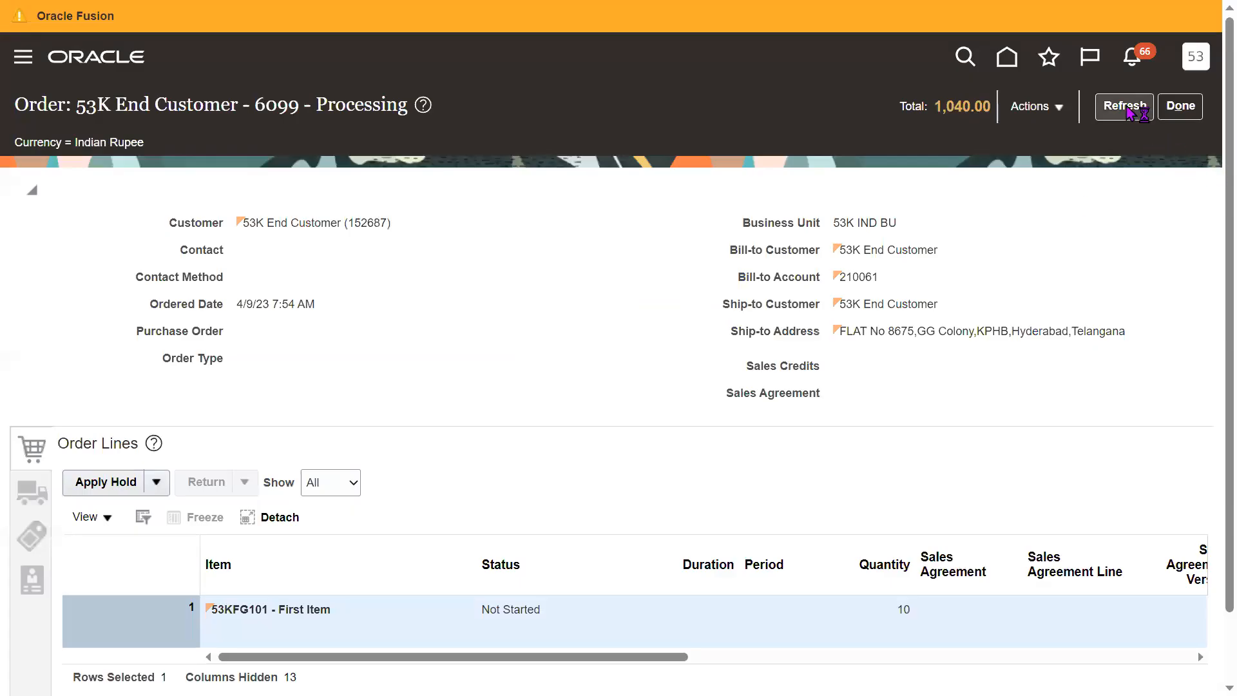
pyautogui.click(1128, 112)
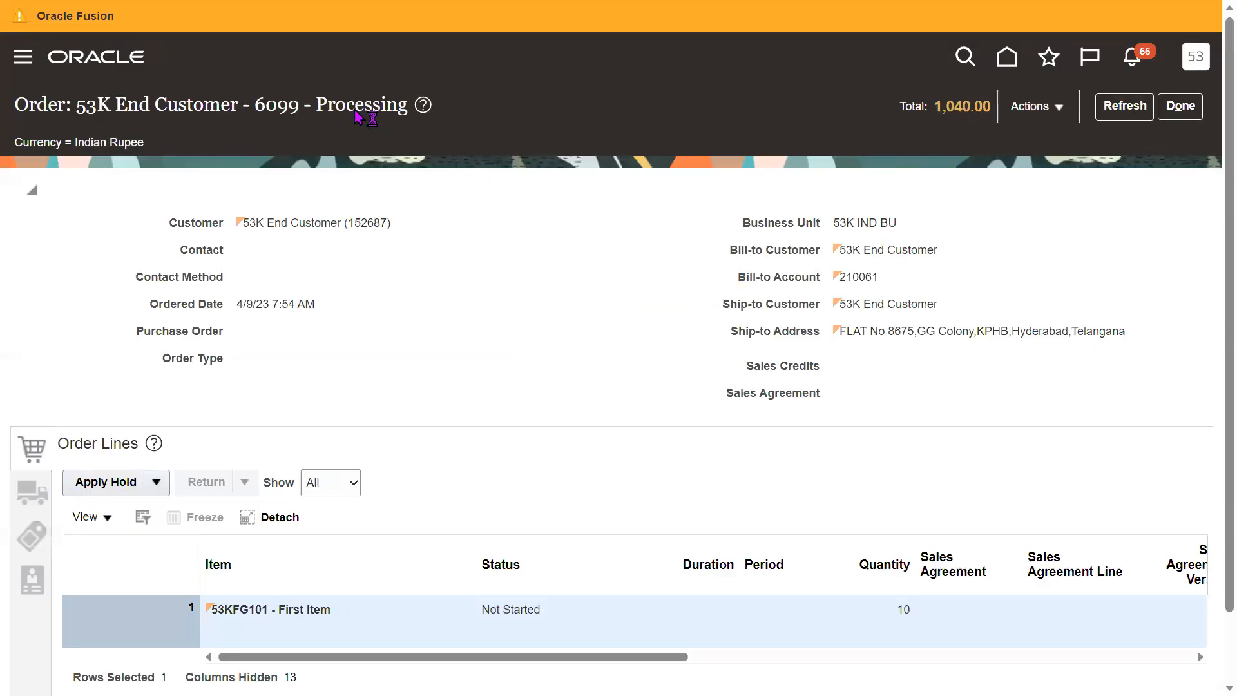
# In the Notepad notes, add an indented line reading "Draft- > Awaiting approval" under the sales order number
pyautogui.hotkey('alt', 'Tab')
pyautogui.press('Return')
pyautogui.press('Tab')
pyautogui.write('D')
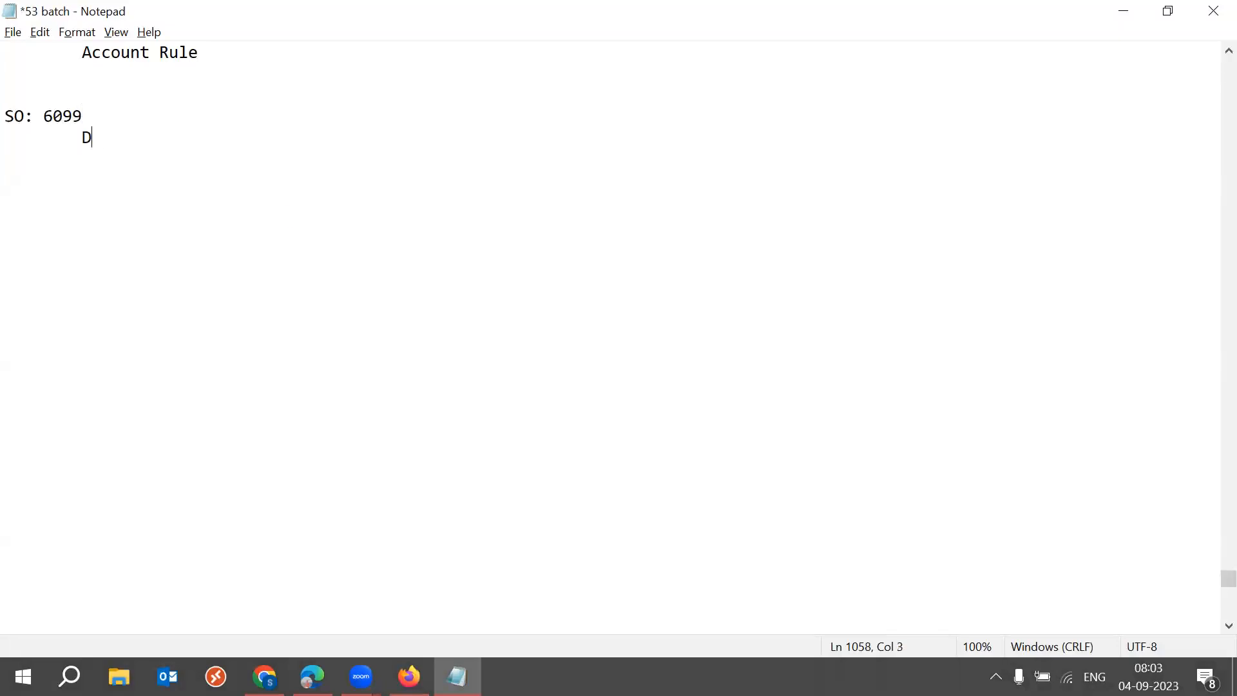
pyautogui.write('raft=')
pyautogui.press('BackSpace')
pyautogui.write('- > ')
pyautogui.write('w')
pyautogui.press('BackSpace')
pyautogui.write('Aqw')
pyautogui.press('BackSpace')
pyautogui.press('BackSpace')
pyautogui.write('wat')
pyautogui.press('BackSpace')
pyautogui.write('int')
pyautogui.press('BackSpace')
pyautogui.write('t')
pyautogui.press('BackSpace')
pyautogui.press('BackSpace')
pyautogui.write('ting approval ')
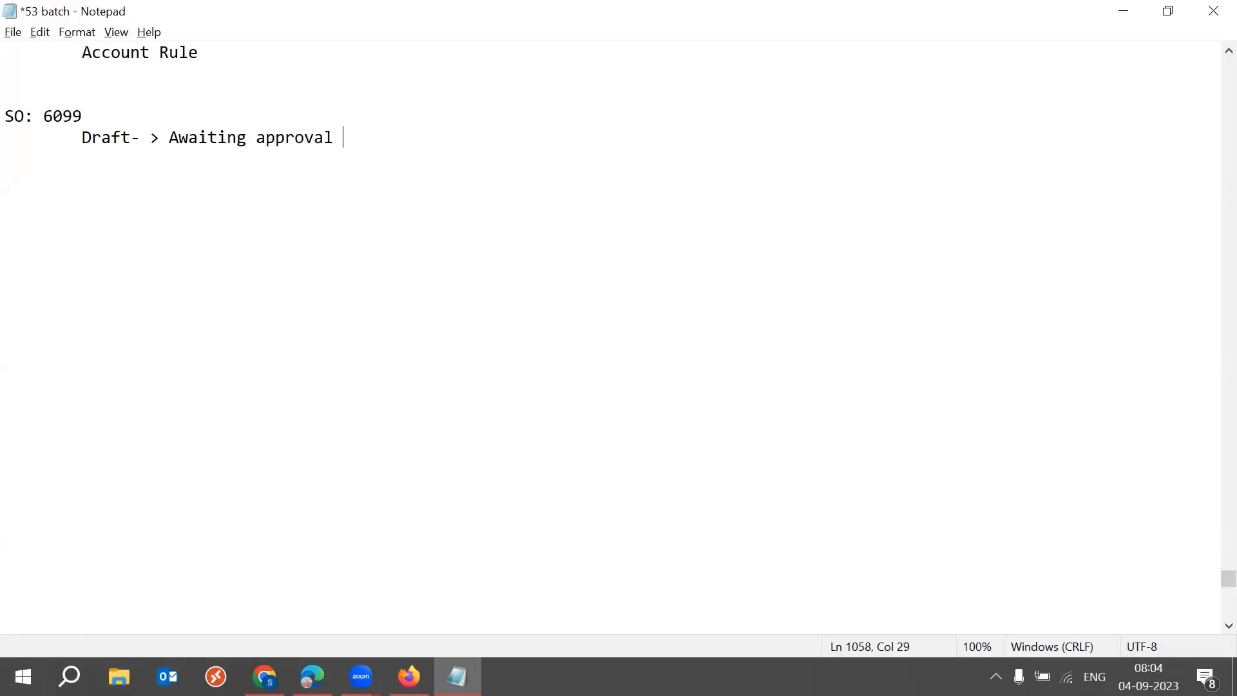
# Extend the order status flow in the notes with "-> Approved -> Processing -> Close"
pyautogui.write('-> Approved -> Processing -> Close')
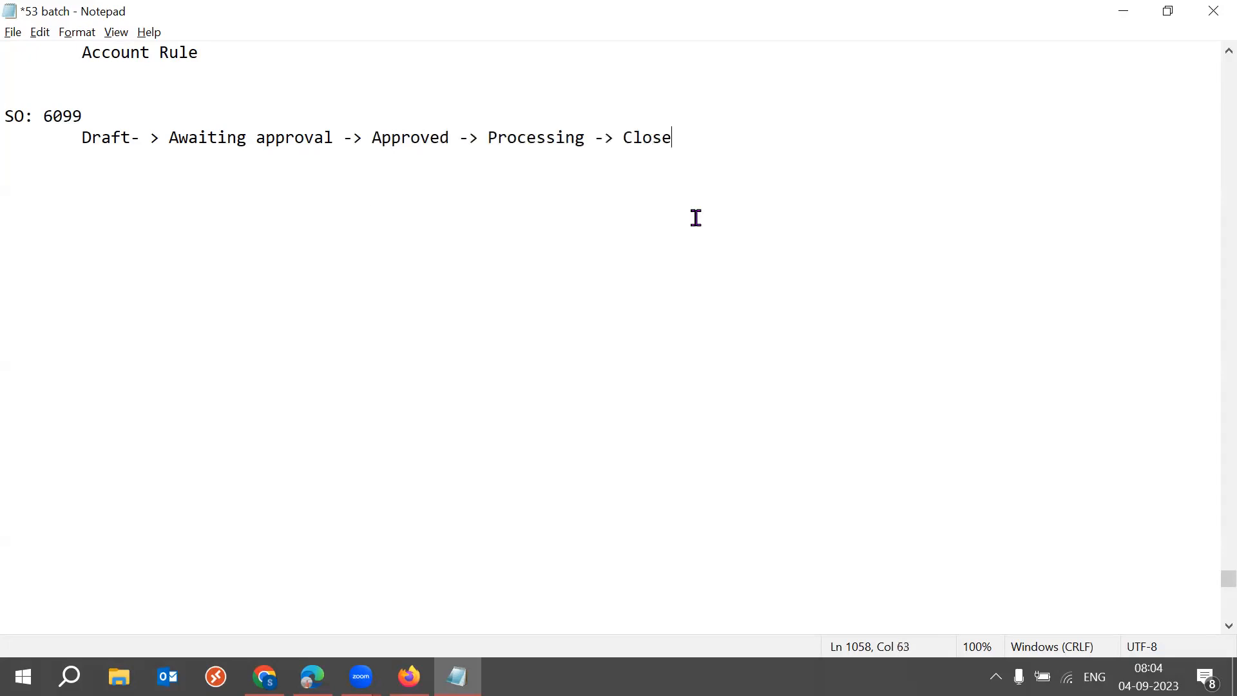
pyautogui.hotkey('ctrl', 'shift', 'Left')
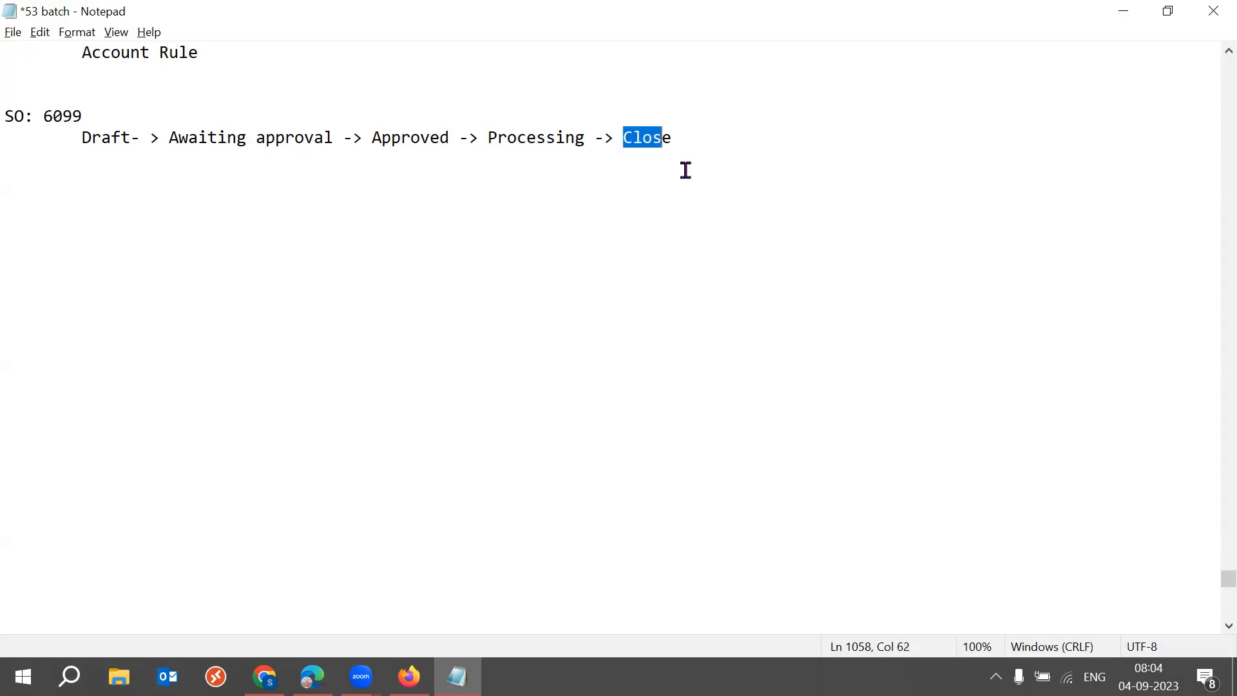
pyautogui.hotkey('shift', 'Up')
pyautogui.click(706, 133)
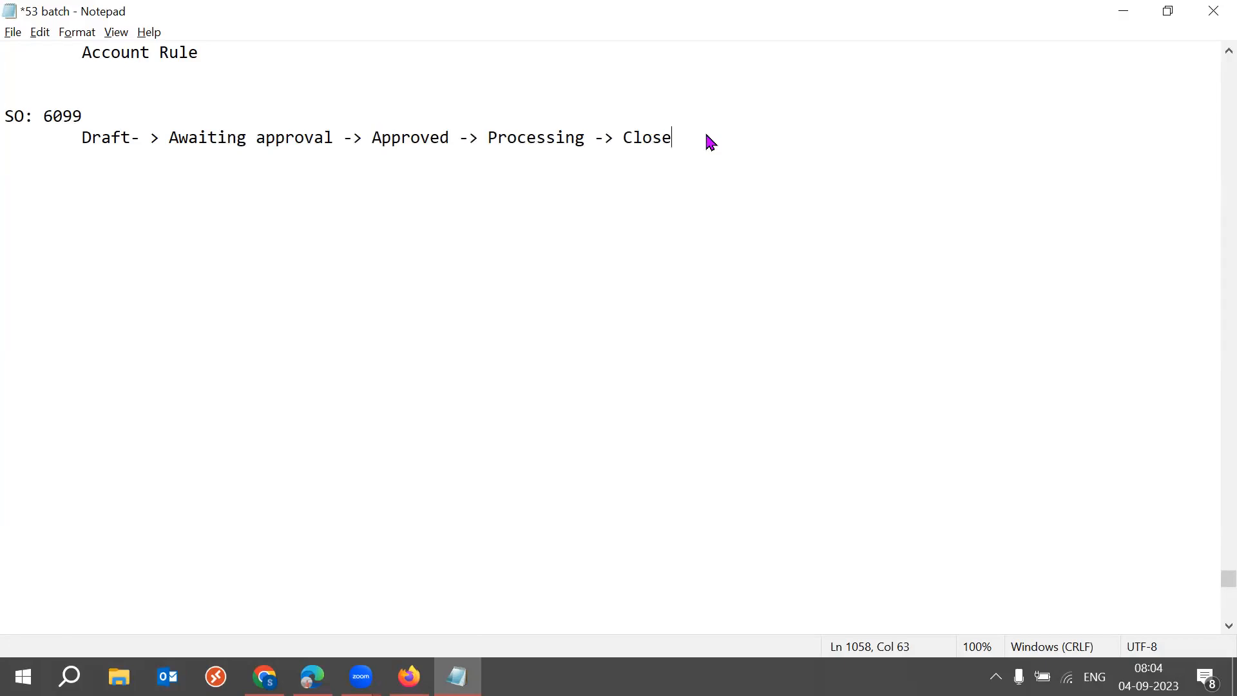
# Refresh the order in Oracle and compare the status of the 53KFG101 order line with the status flow in the notes
pyautogui.hotkey('alt', 'Tab')
pyautogui.click(1127, 110)
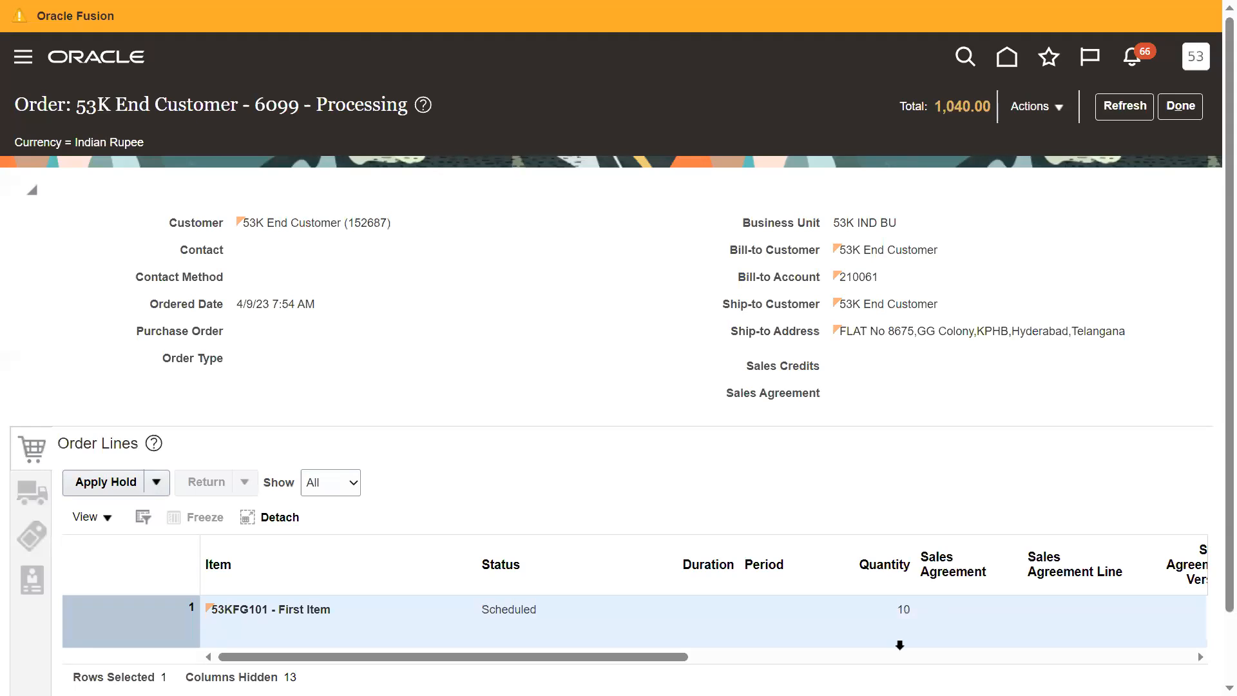
pyautogui.scroll(-1, 555, 571)
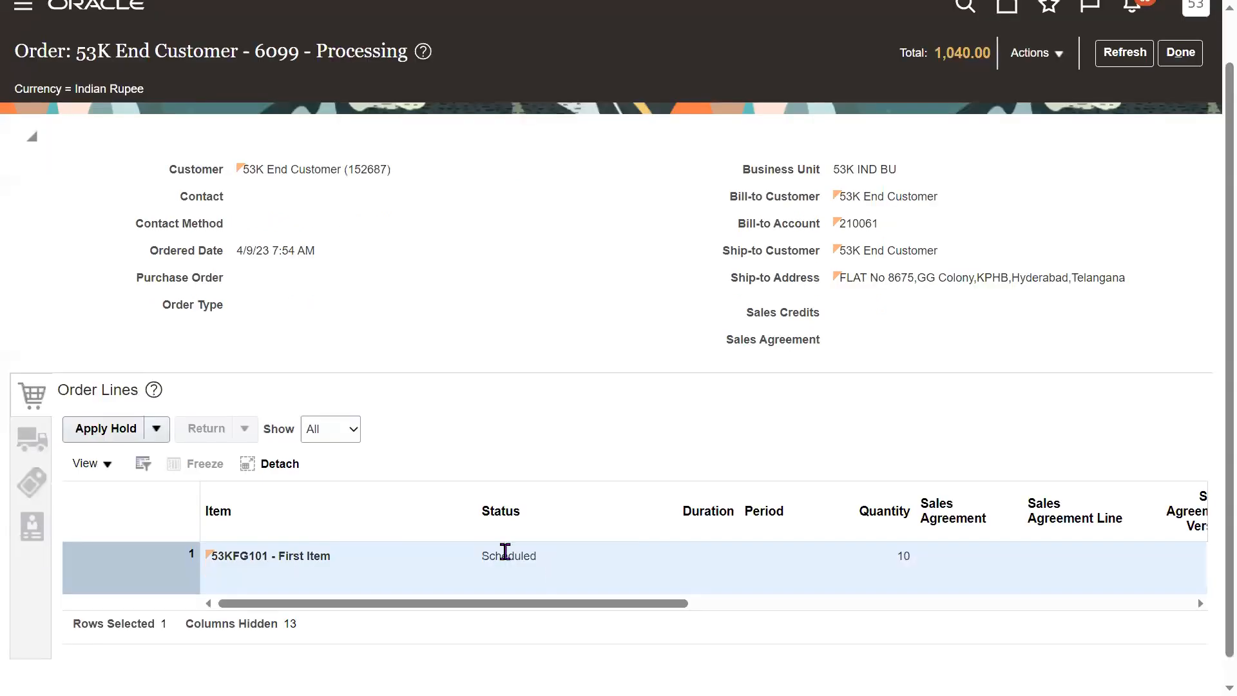
pyautogui.hotkey('alt', 'Tab')
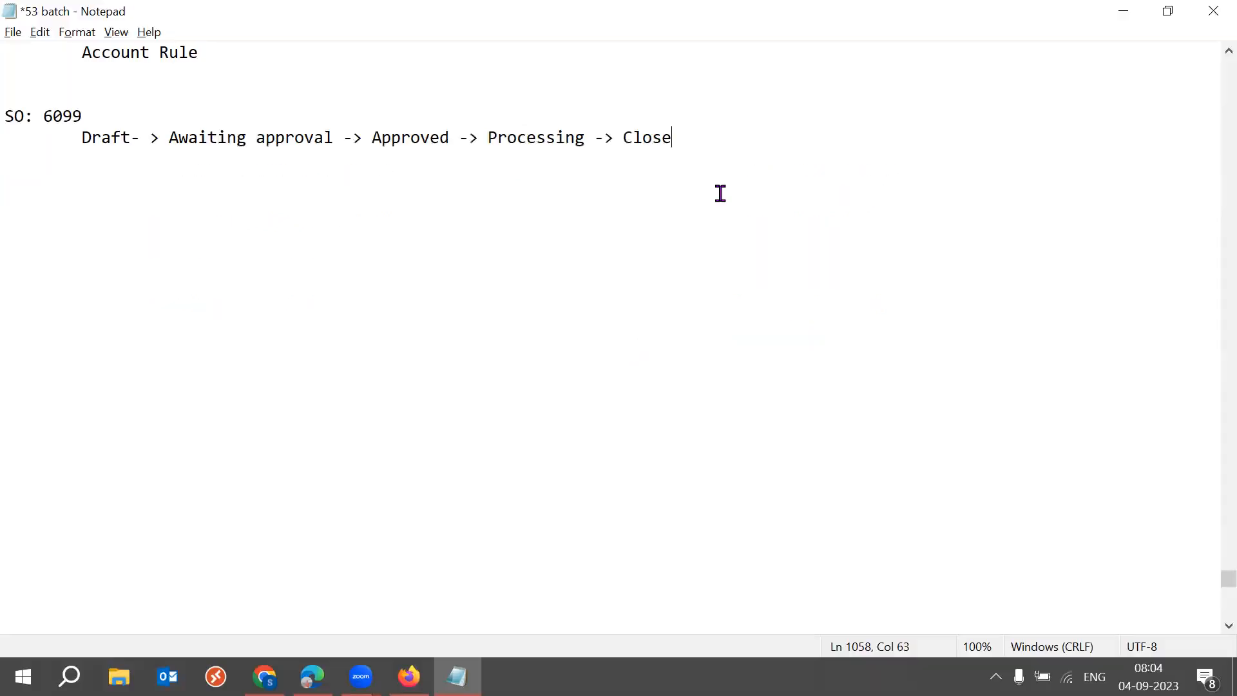
pyautogui.hotkey('alt', 'Tab')
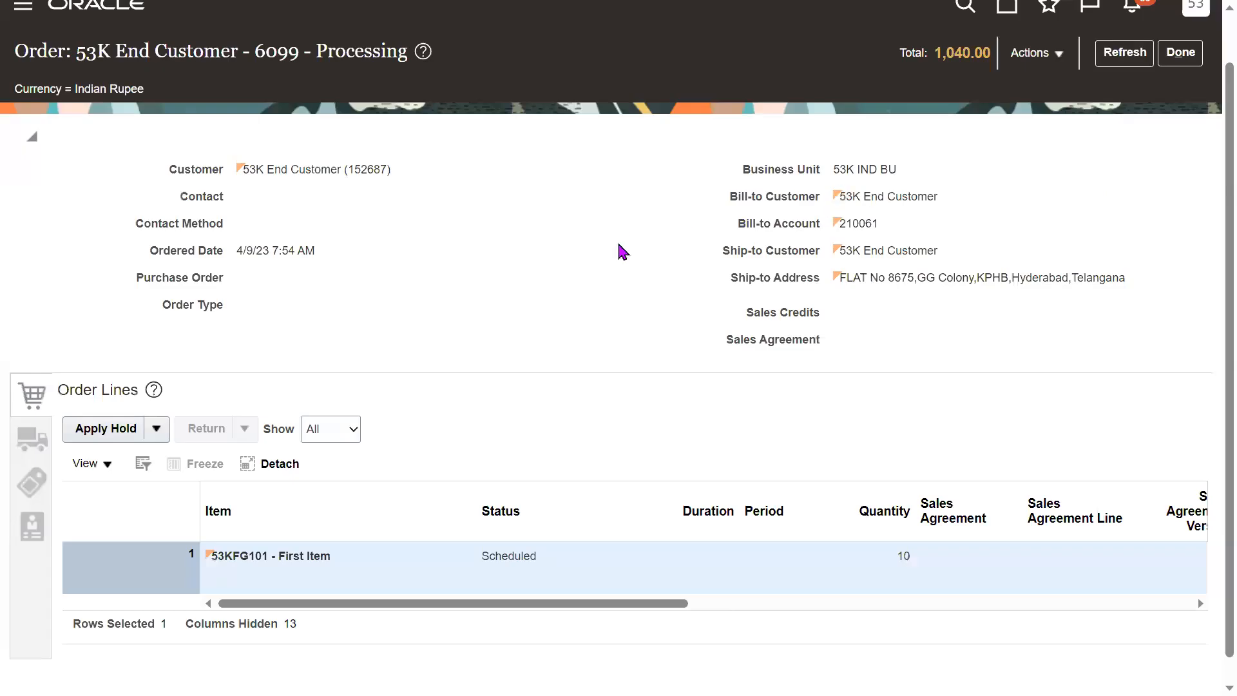
# Switch to the Notepad notes and append "(1. All lines should be closed, 2." after Close in the order status flow
pyautogui.hotkey('alt', 'Tab')
pyautogui.write('(')
pyautogui.write('A')
pyautogui.press('BackSpace')
pyautogui.write('1. All lines h')
pyautogui.press('BackSpace')
pyautogui.write('sbold')
pyautogui.press('BackSpace')
pyautogui.press('BackSpace')
pyautogui.press('BackSpace')
pyautogui.press('BackSpace')
pyautogui.write('hoo')
pyautogui.press('BackSpace')
pyautogui.write('u;d')
pyautogui.press('BackSpace')
pyautogui.press('BackSpace')
pyautogui.write('ld be closed, 2. ')
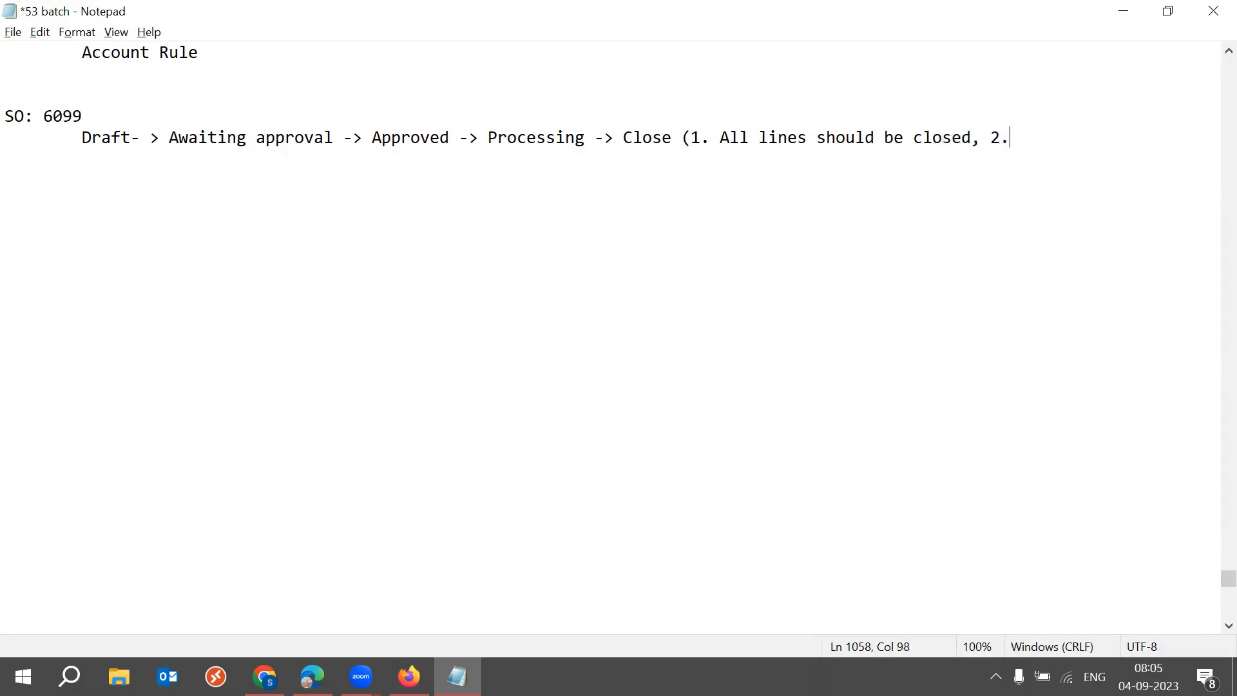
# Complete the second closing condition as "Update or close pr)", start an indented line below it, and save the notes
pyautogui.write('Upg')
pyautogui.press('BackSpace')
pyautogui.write('date or close')
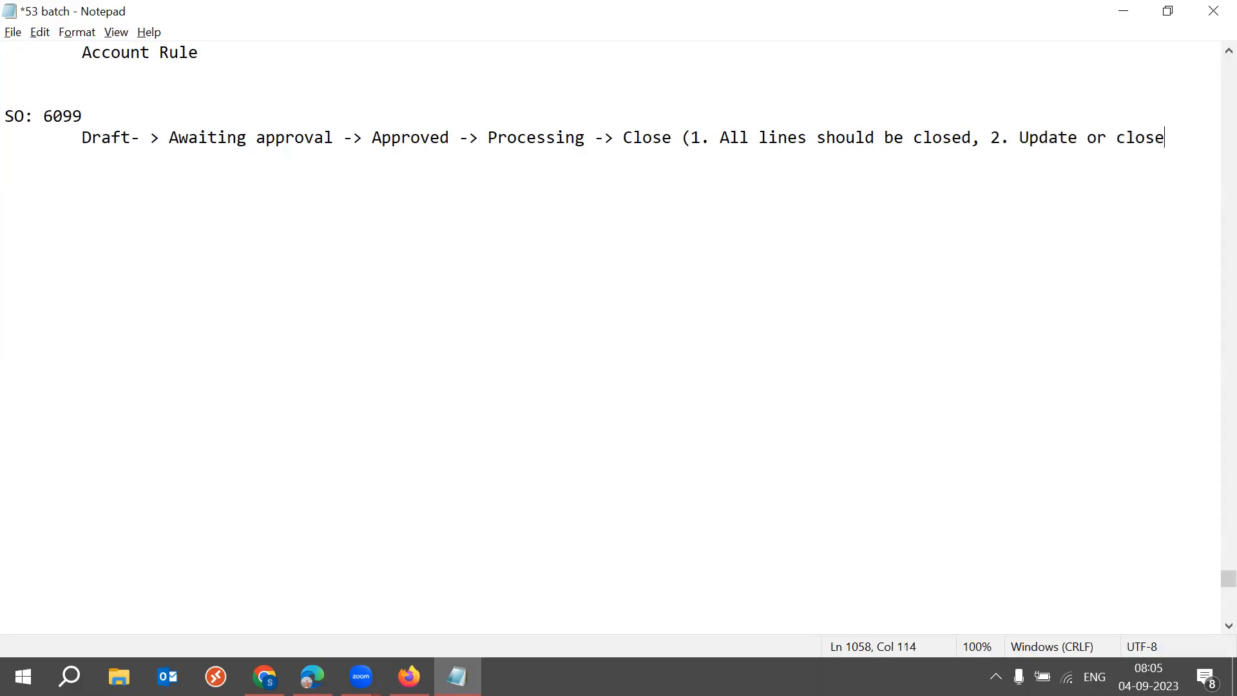
pyautogui.write(' progr')
pyautogui.press('BackSpace')
pyautogui.press('BackSpace')
pyautogui.press('BackSpace')
pyautogui.press('BackSpace')
pyautogui.write('r)')
pyautogui.press('Return')
pyautogui.press('Tab')
pyautogui.hotkey('ctrl', 's')
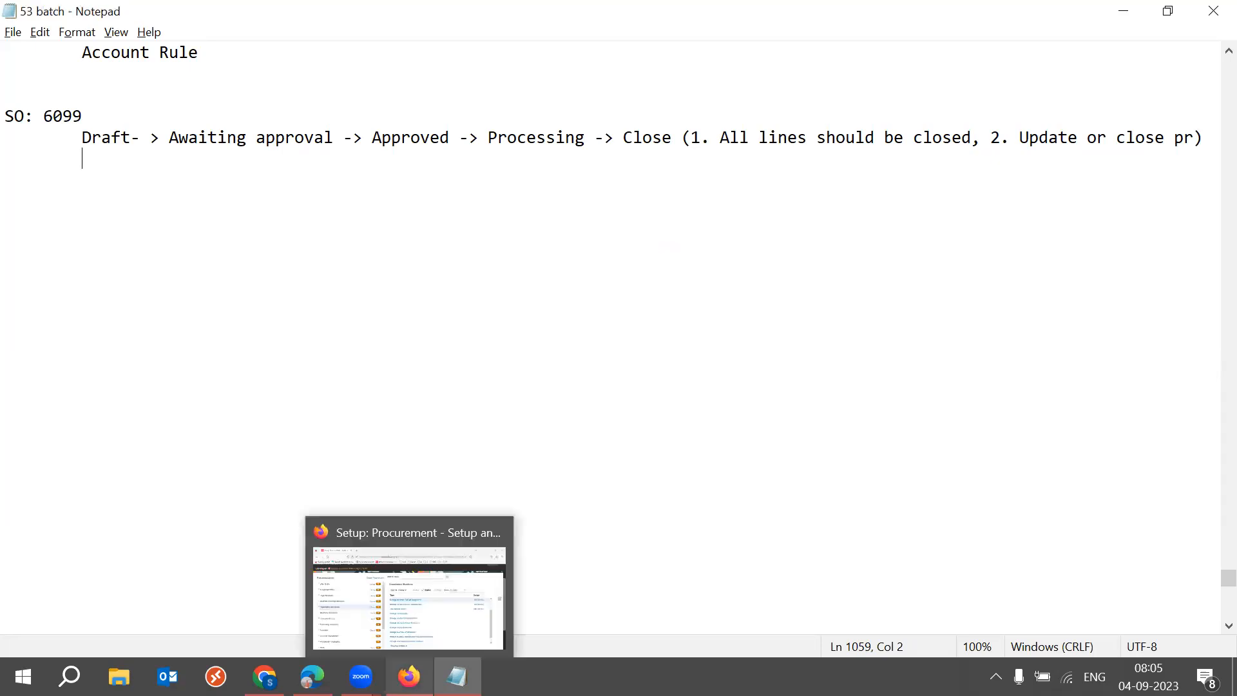
# Refresh the order in Oracle and enter the line status flow "Scheduled -> Reserved -> Awaiting shipping -> Shipped ->" in the Notepad notes
pyautogui.click(409, 676)
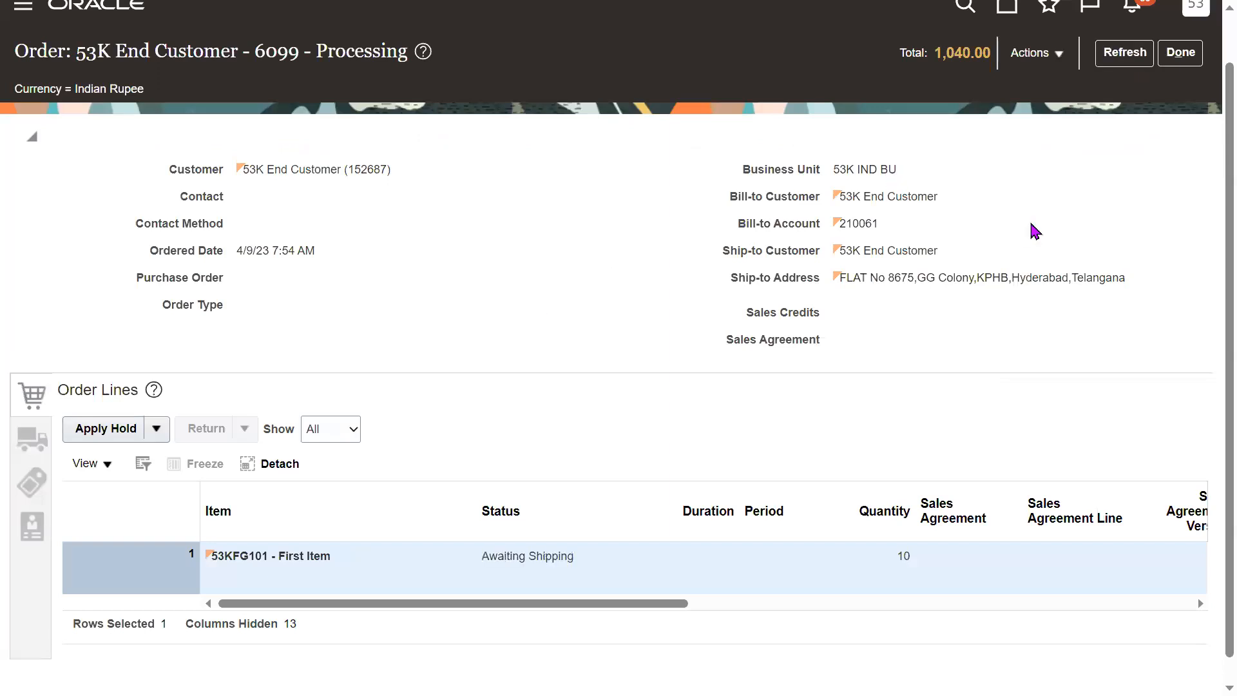
pyautogui.click(1133, 67)
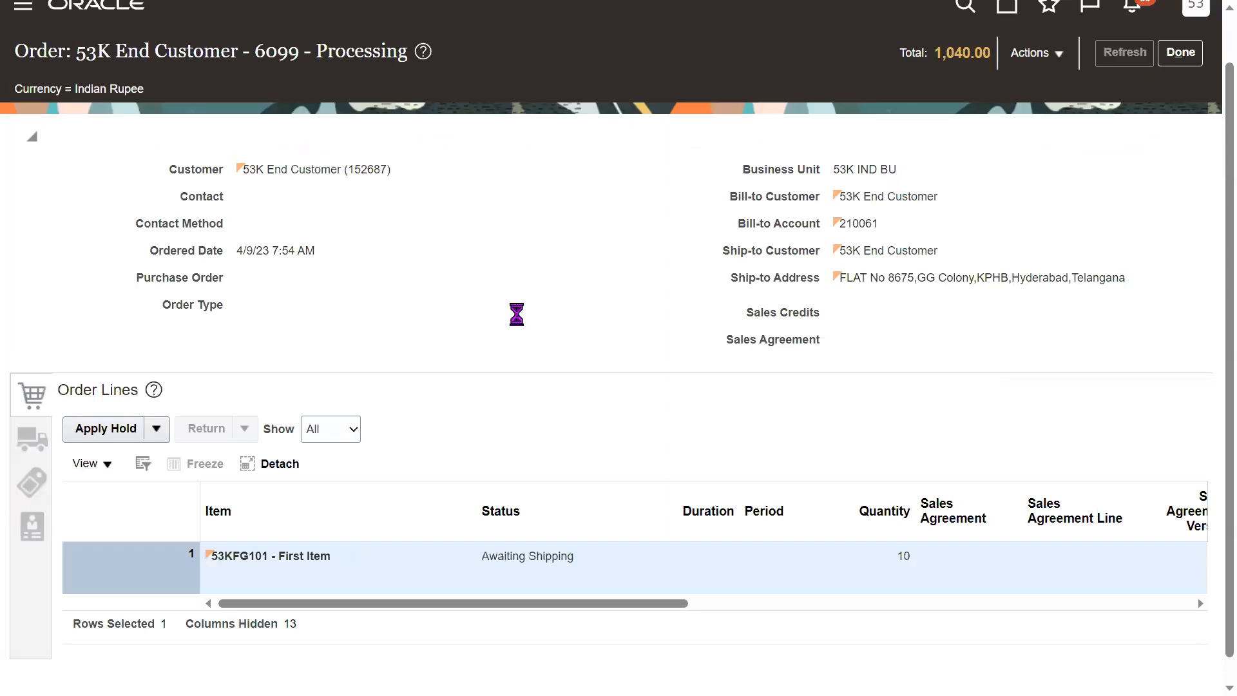
pyautogui.hotkey('alt', 'Tab')
pyautogui.write('Sch')
pyautogui.write('eduled')
pyautogui.write(' -><')
pyautogui.press('BackSpace')
pyautogui.press('BackSpace')
pyautogui.write('Reserved -> Awaiting shipp')
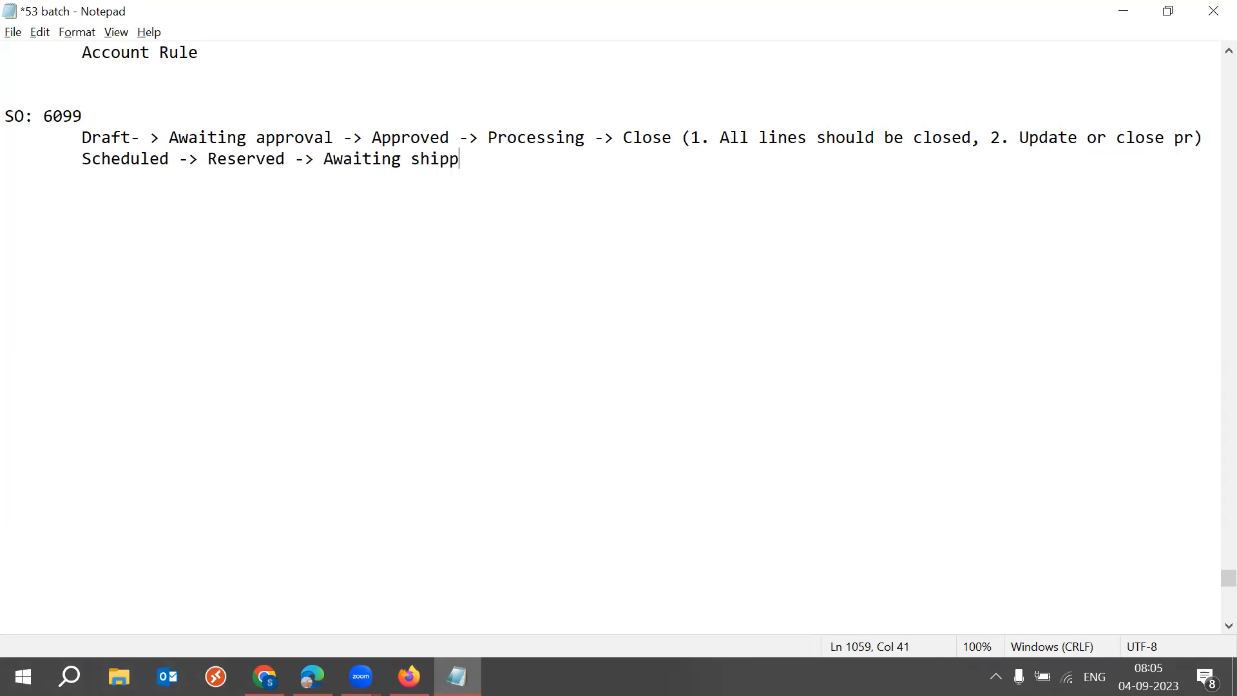
pyautogui.write('ing -> Shipped -> W')
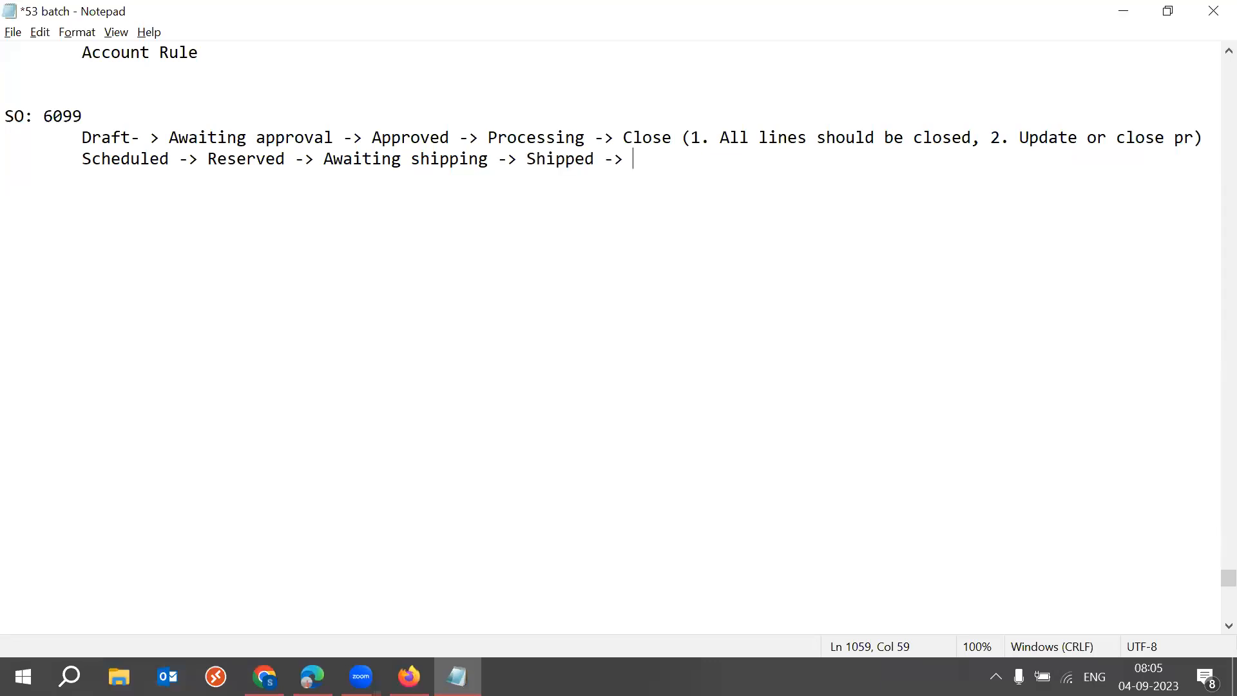
# Extend the line status flow with "Awaiting Billing -> Closed" and save the notes
pyautogui.press('BackSpace')
pyautogui.write('Awaiting Shi')
pyautogui.press('BackSpace')
pyautogui.press('BackSpace')
pyautogui.press('BackSpace')
pyautogui.write('Billing -> ')
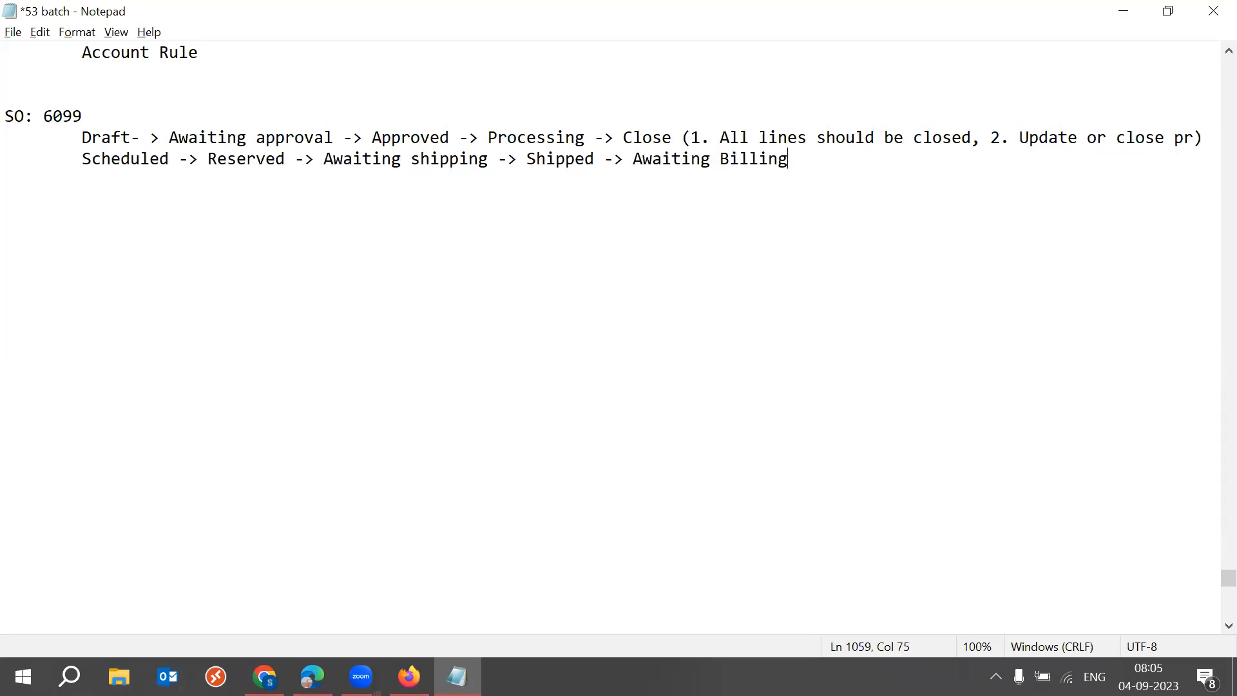
pyautogui.write('Closed')
pyautogui.hotkey('ctrl', 's')
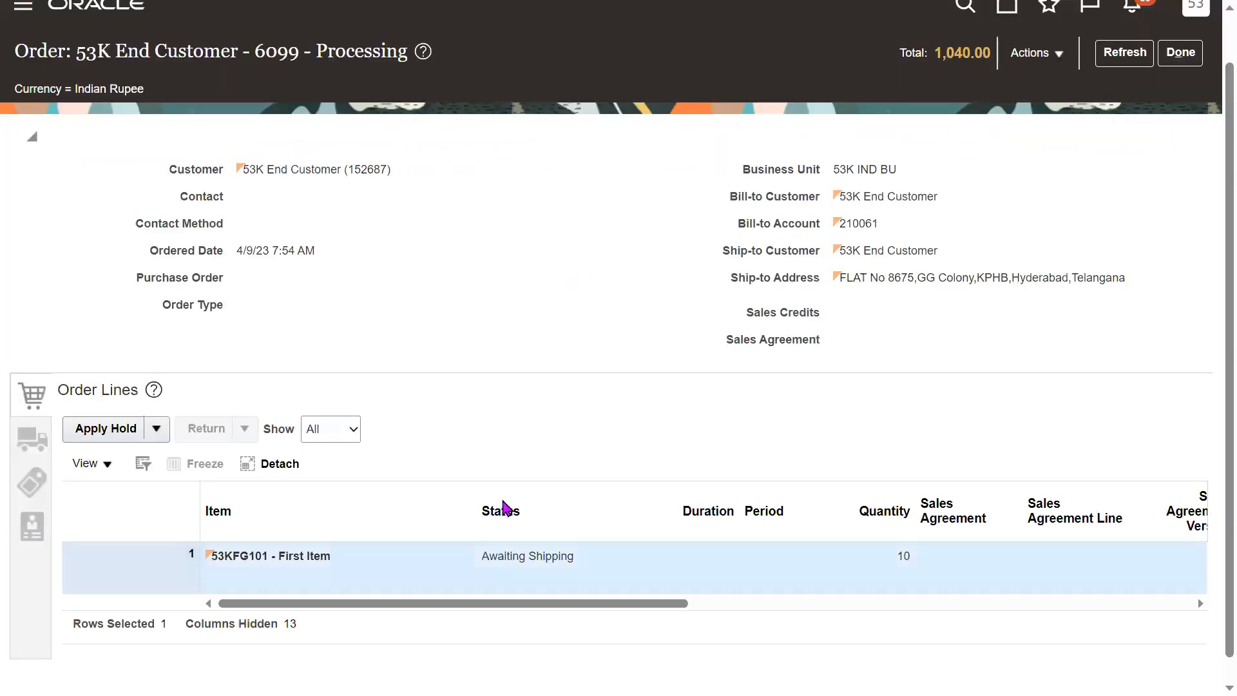
# Back in Oracle, view the order in the fulfillment view and return to the regular order page
pyautogui.click(1030, 55)
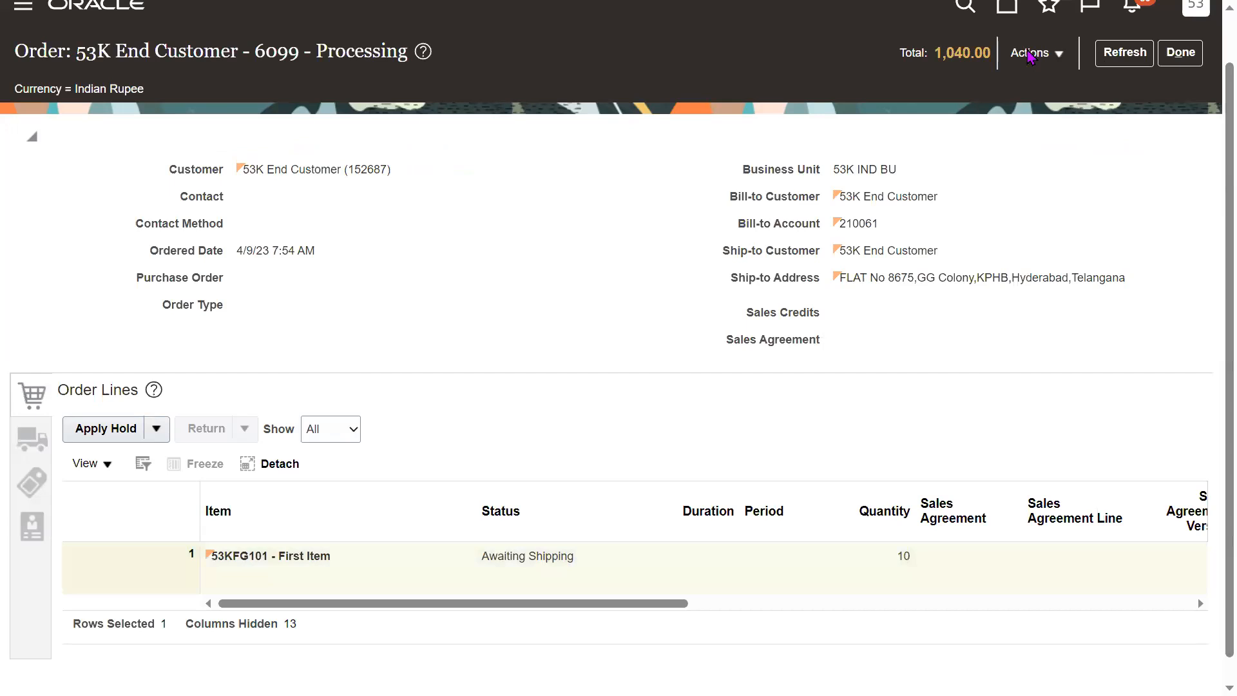
pyautogui.click(1017, 264)
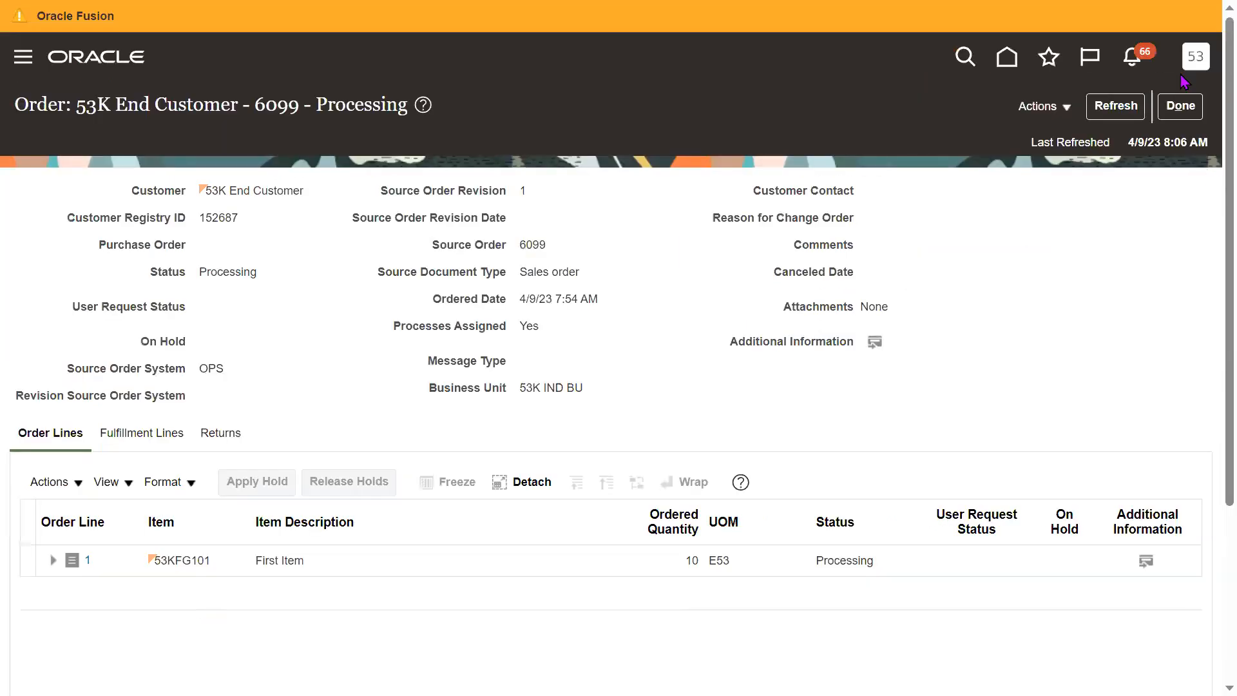
pyautogui.click(1179, 122)
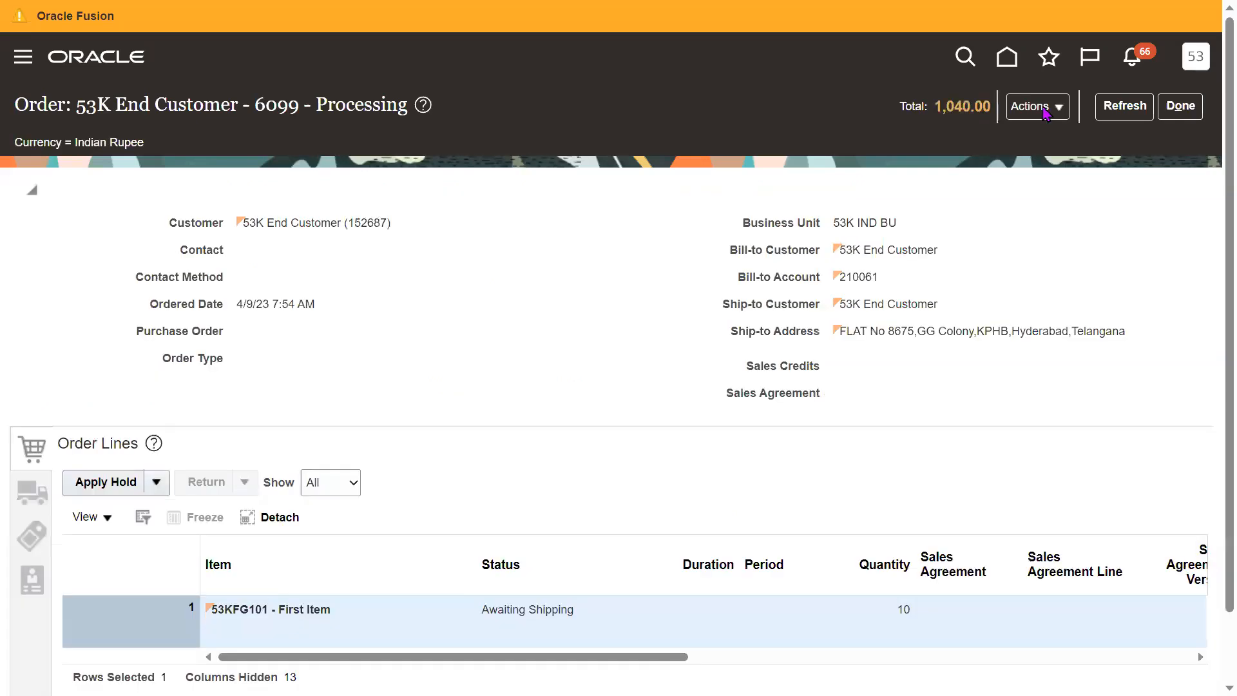
# Preview the order document through the Send E-Mail option and close it without sending
pyautogui.click(1046, 114)
pyautogui.moveTo(969, 377)
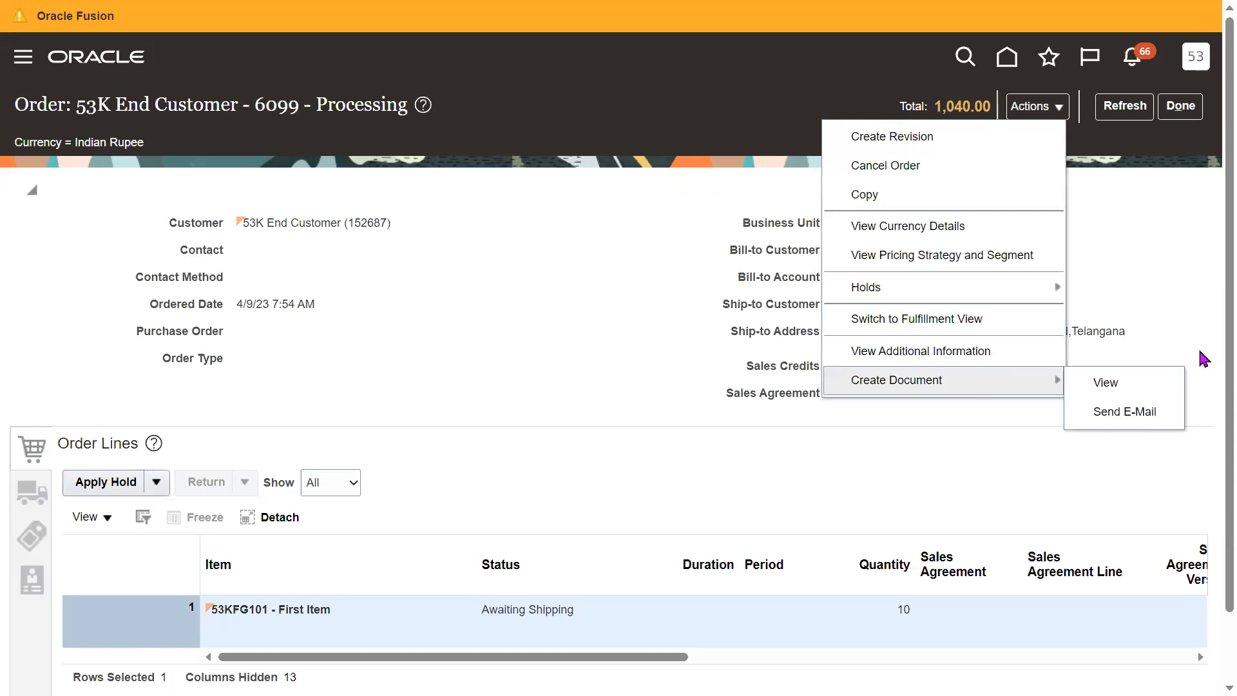
pyautogui.click(1129, 422)
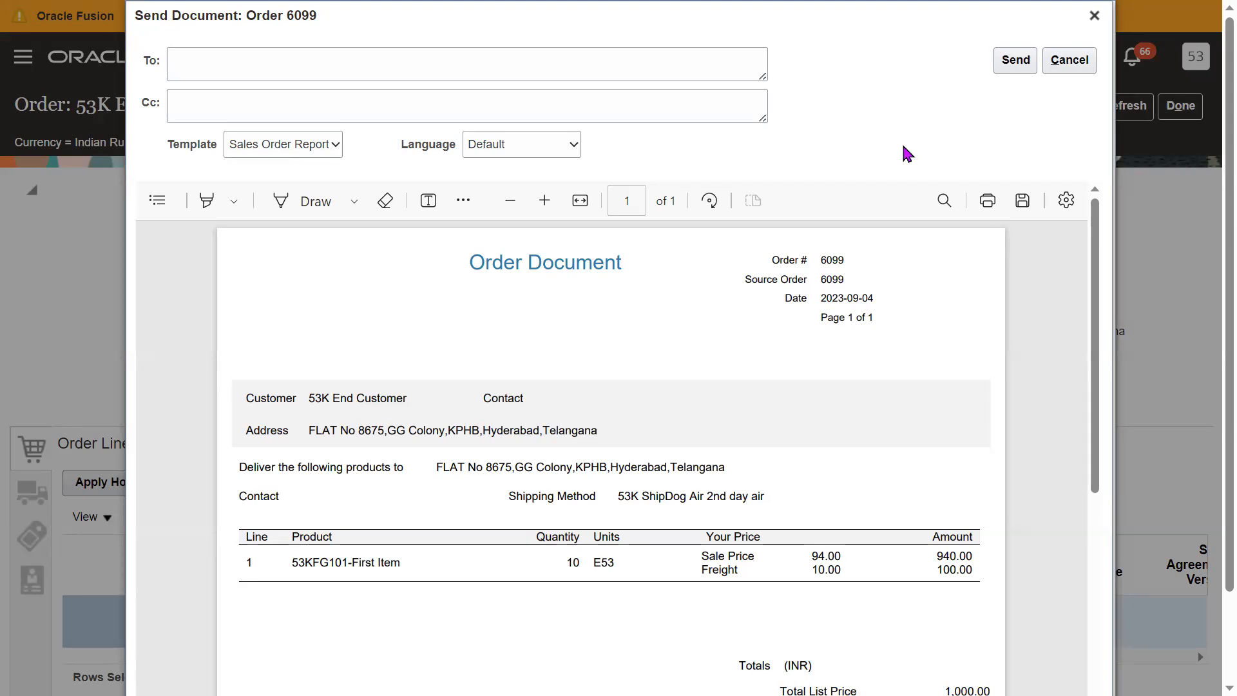
pyautogui.click(1094, 15)
# Check the order's Create Document options and refresh the order
pyautogui.click(1047, 111)
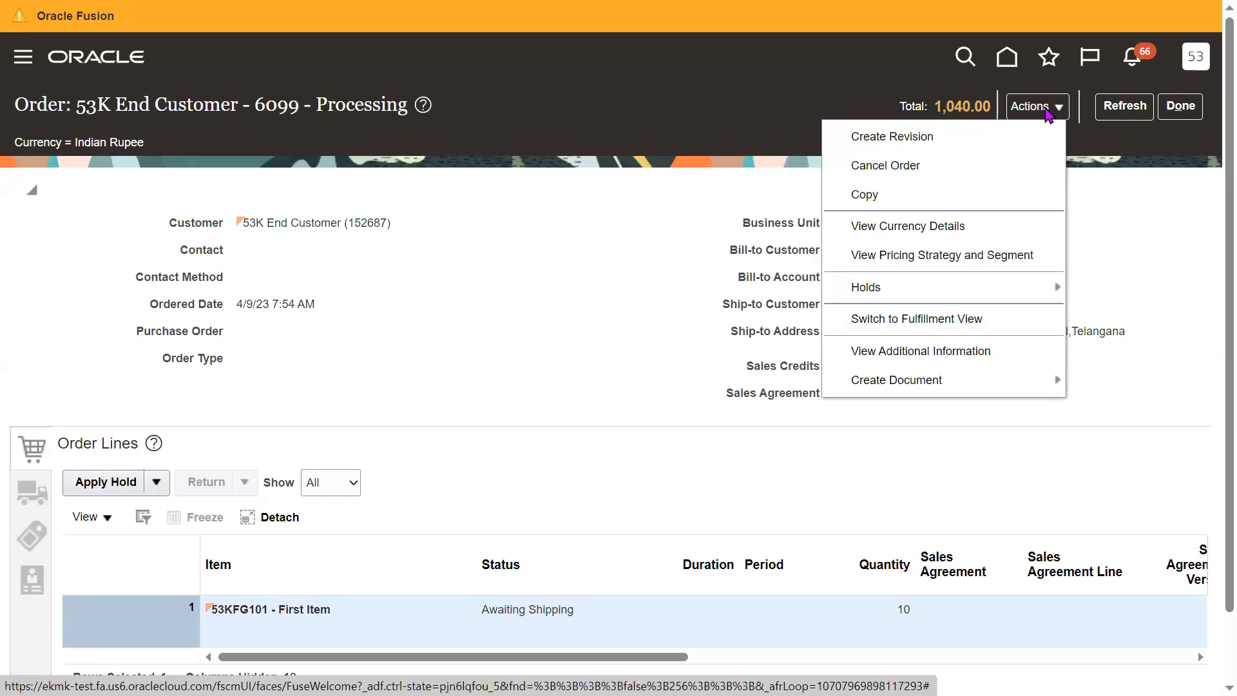
pyautogui.moveTo(950, 385)
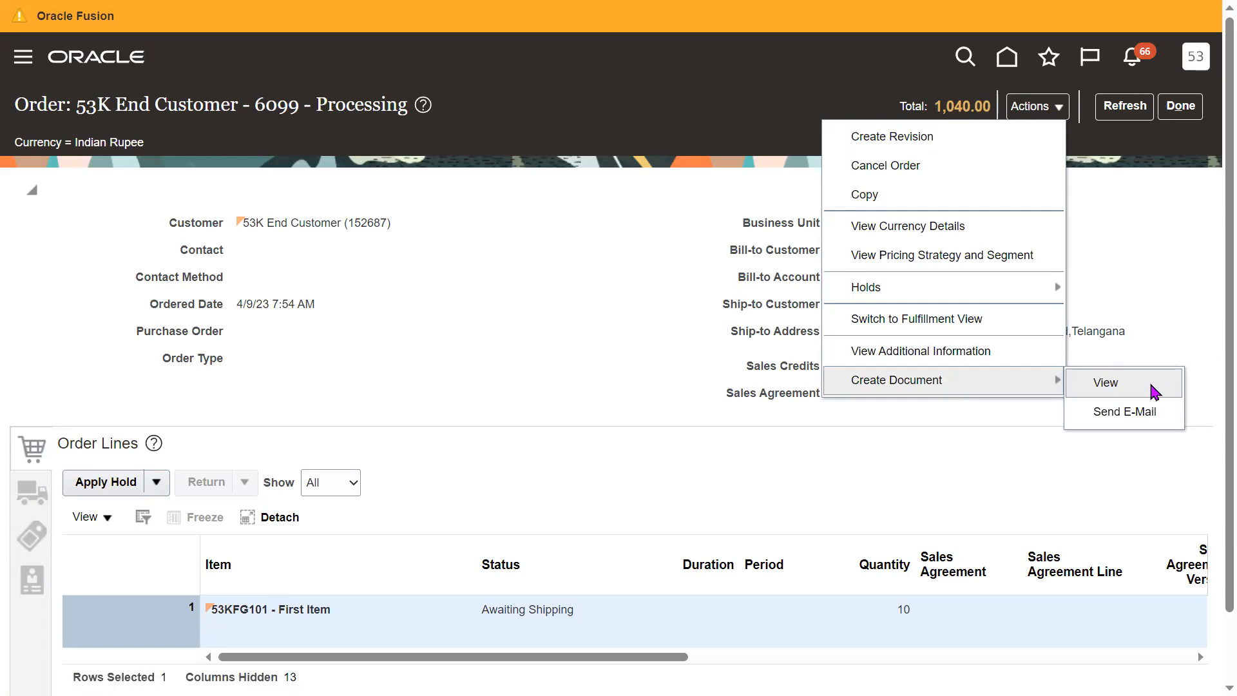
pyautogui.click(497, 381)
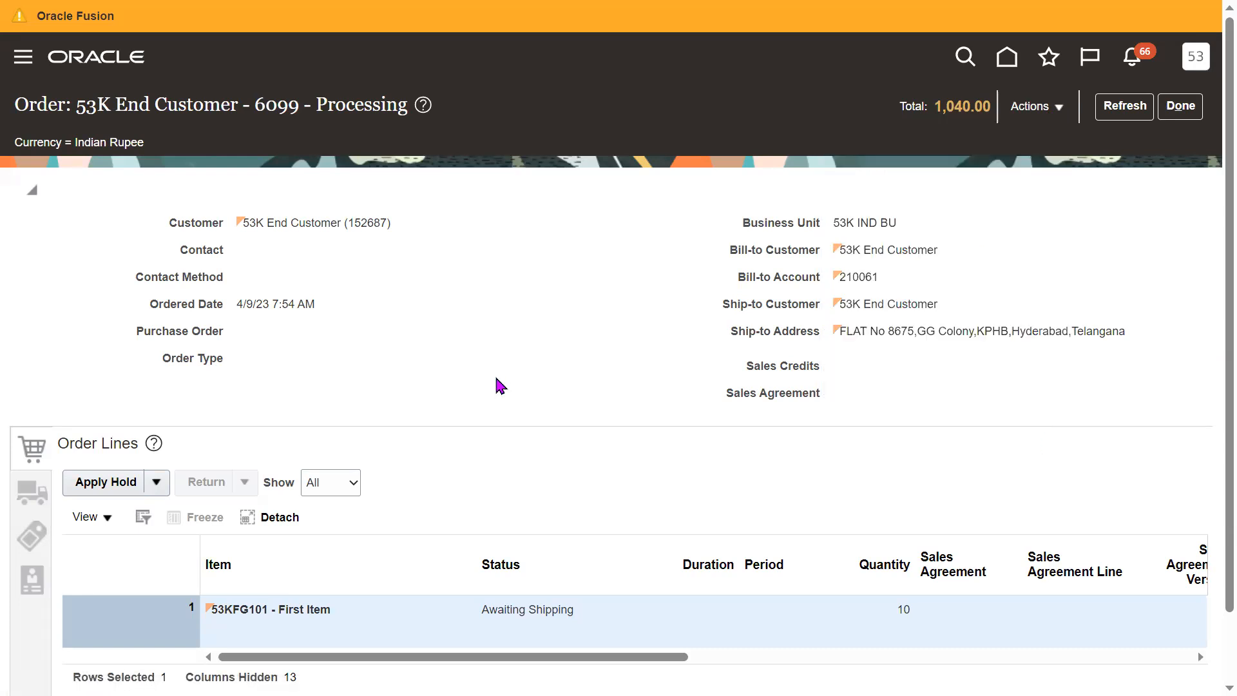
pyautogui.click(1124, 118)
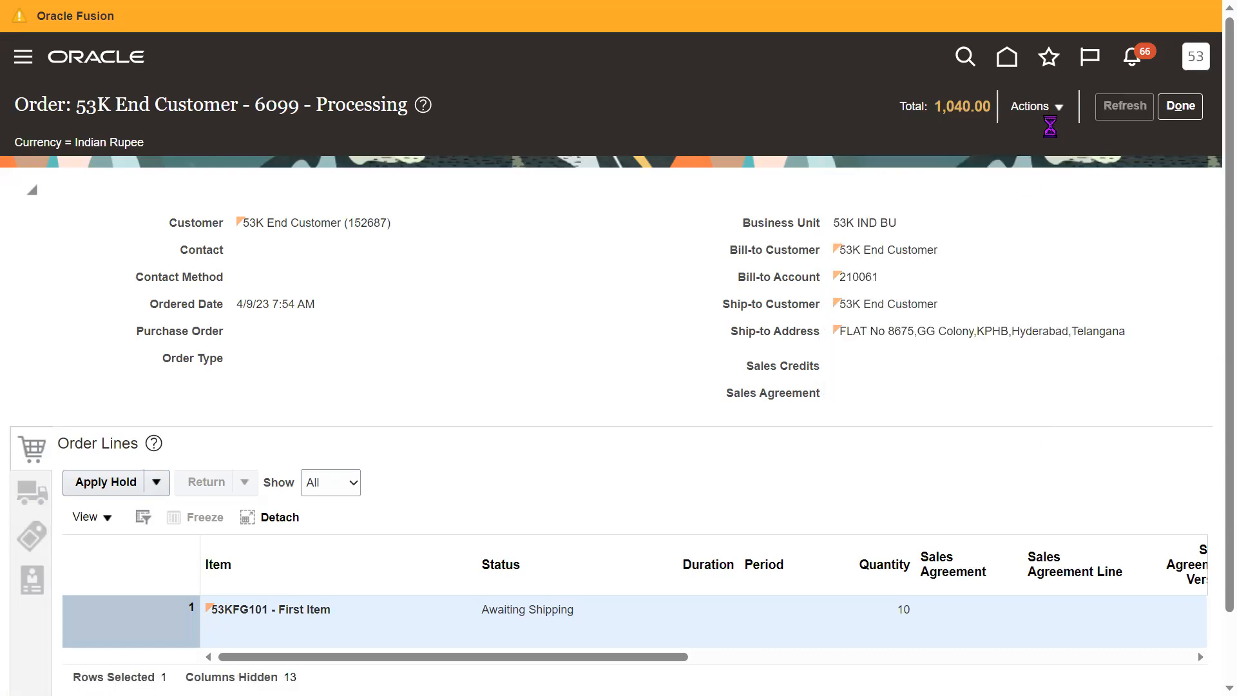
# Review the order's pricing and hold actions without applying any of them
pyautogui.click(1045, 121)
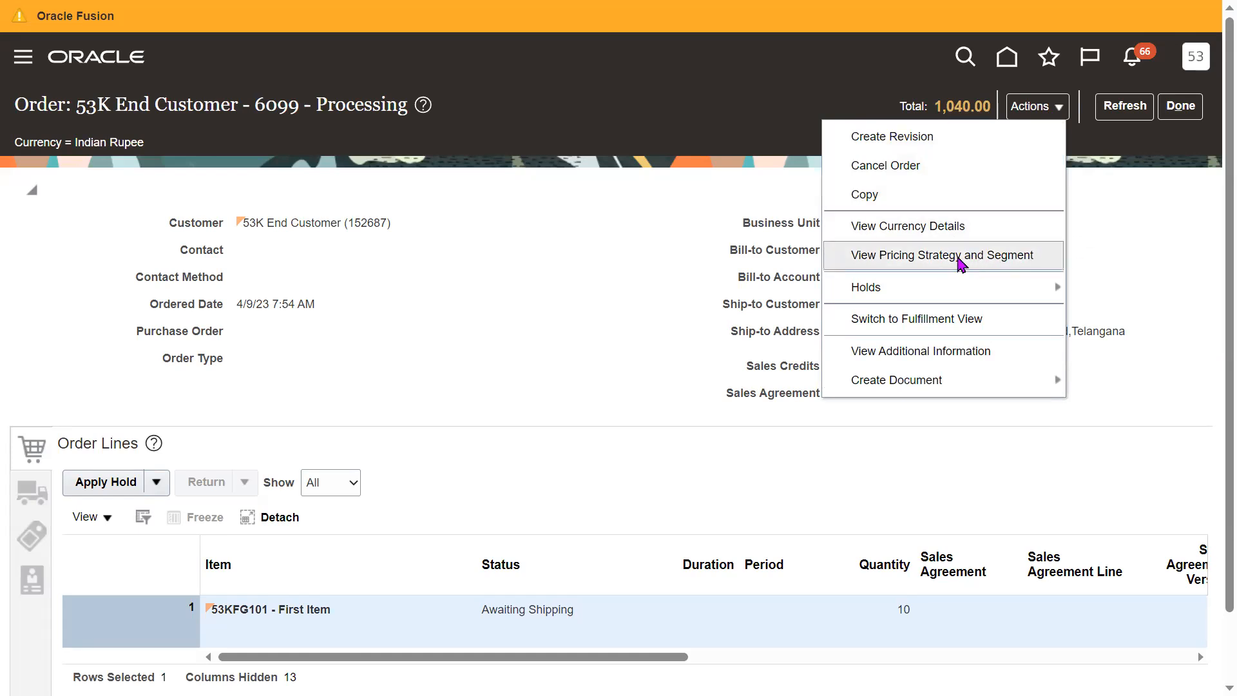
pyautogui.moveTo(996, 295)
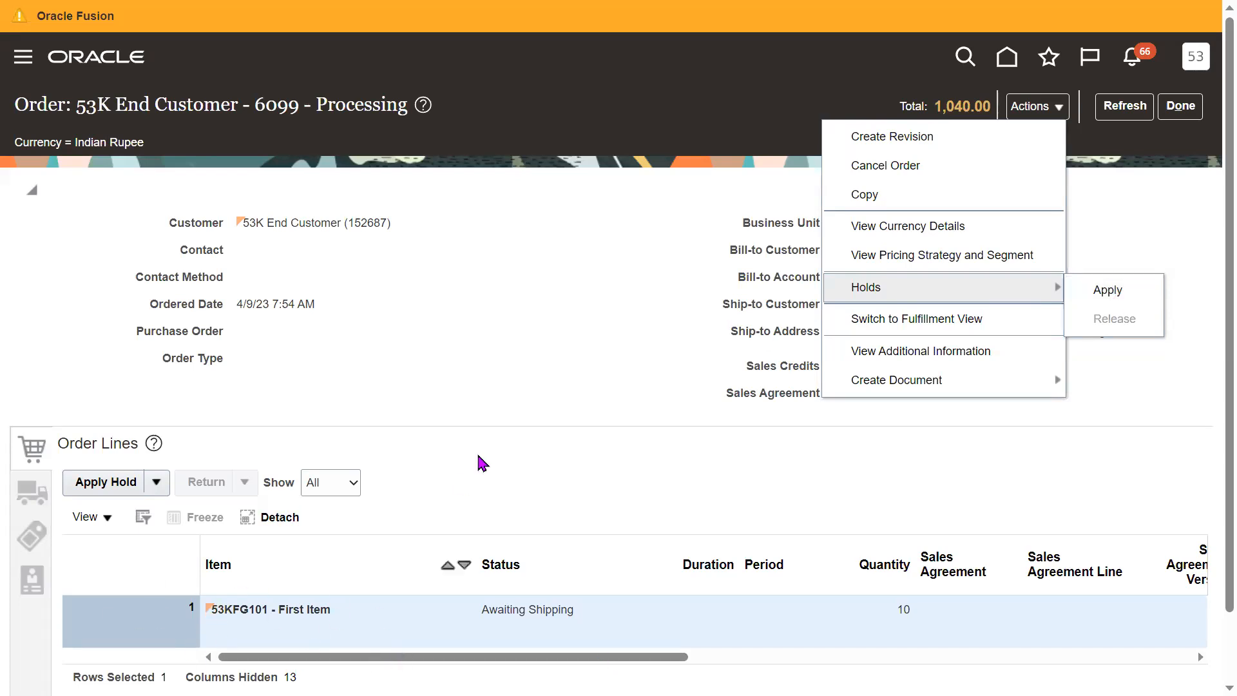
pyautogui.click(541, 464)
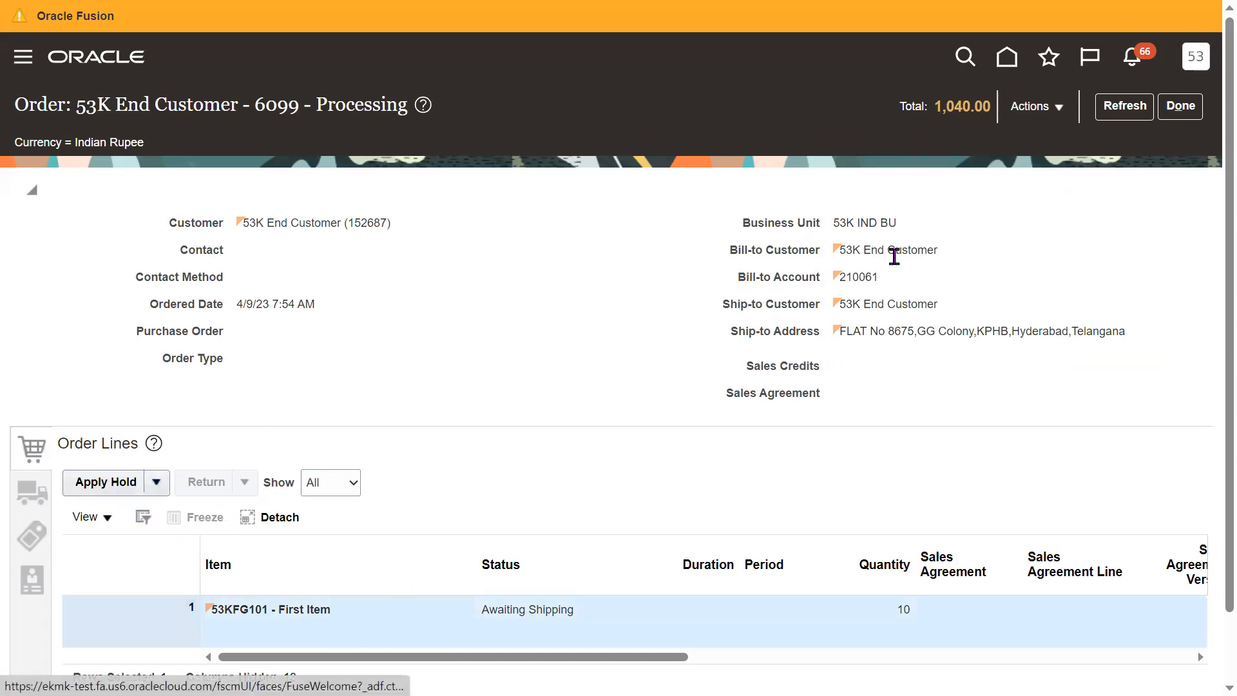
# Switch to the fulfillment view and examine the orchestration process and status of the 53KFG101 fulfillment line
pyautogui.click(1039, 108)
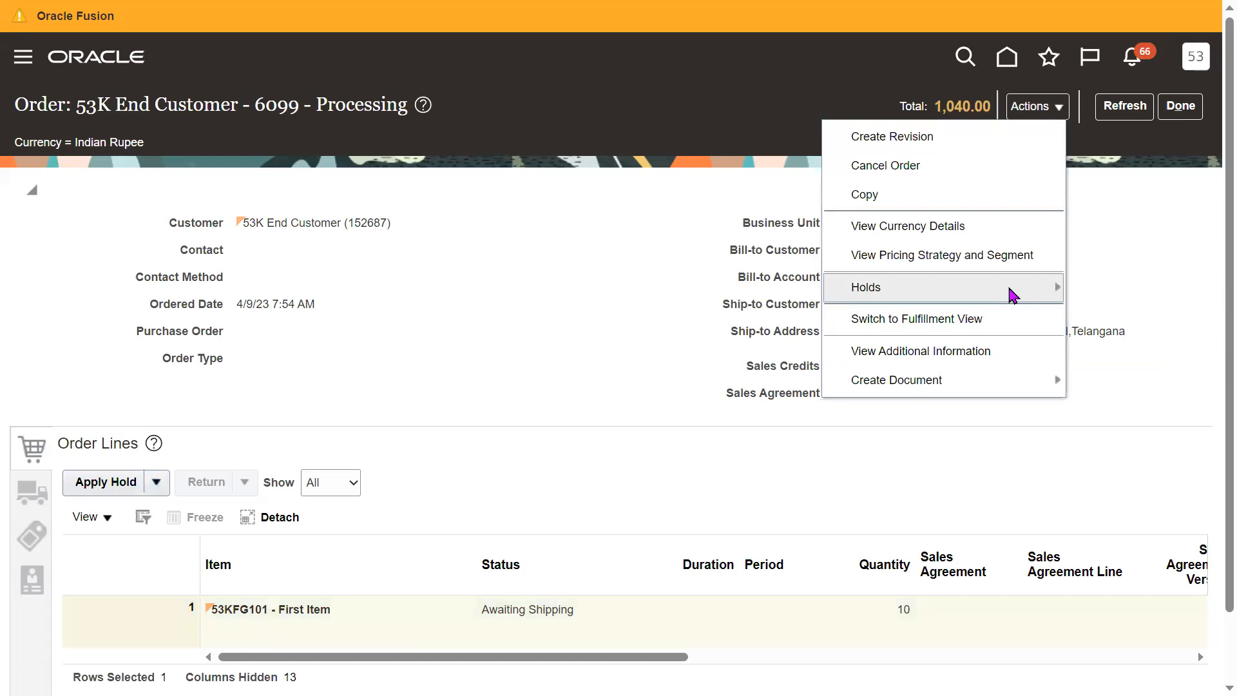
pyautogui.moveTo(934, 287)
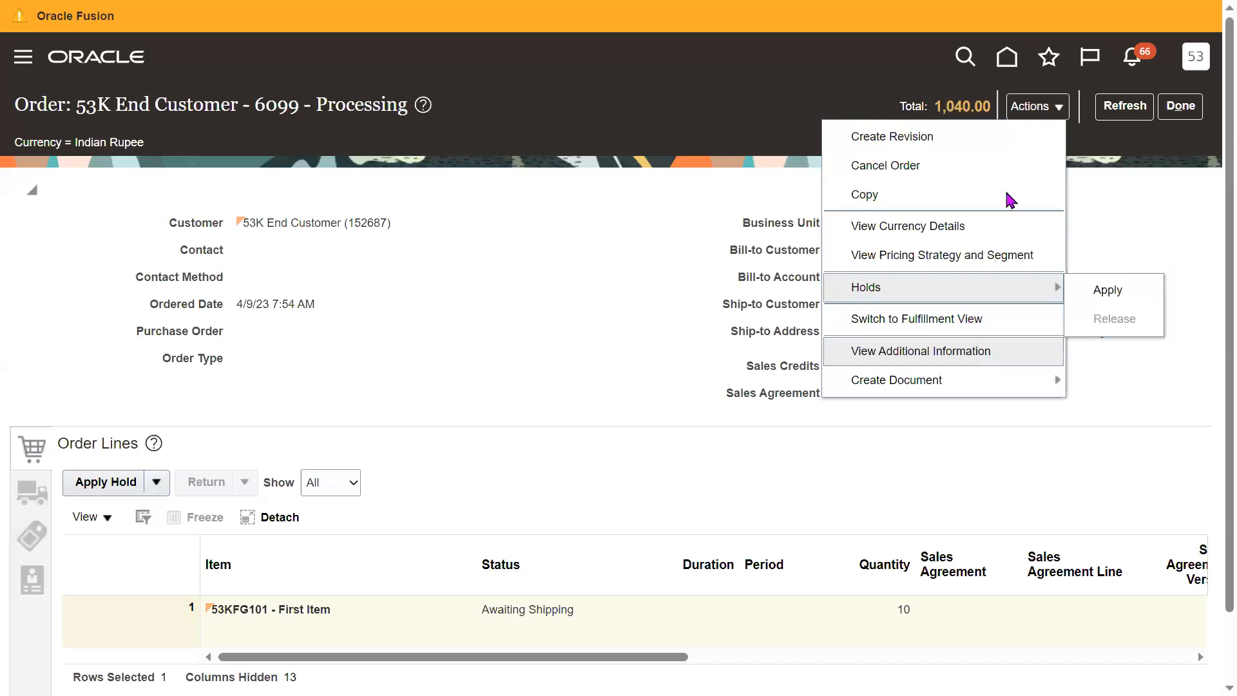
pyautogui.click(970, 322)
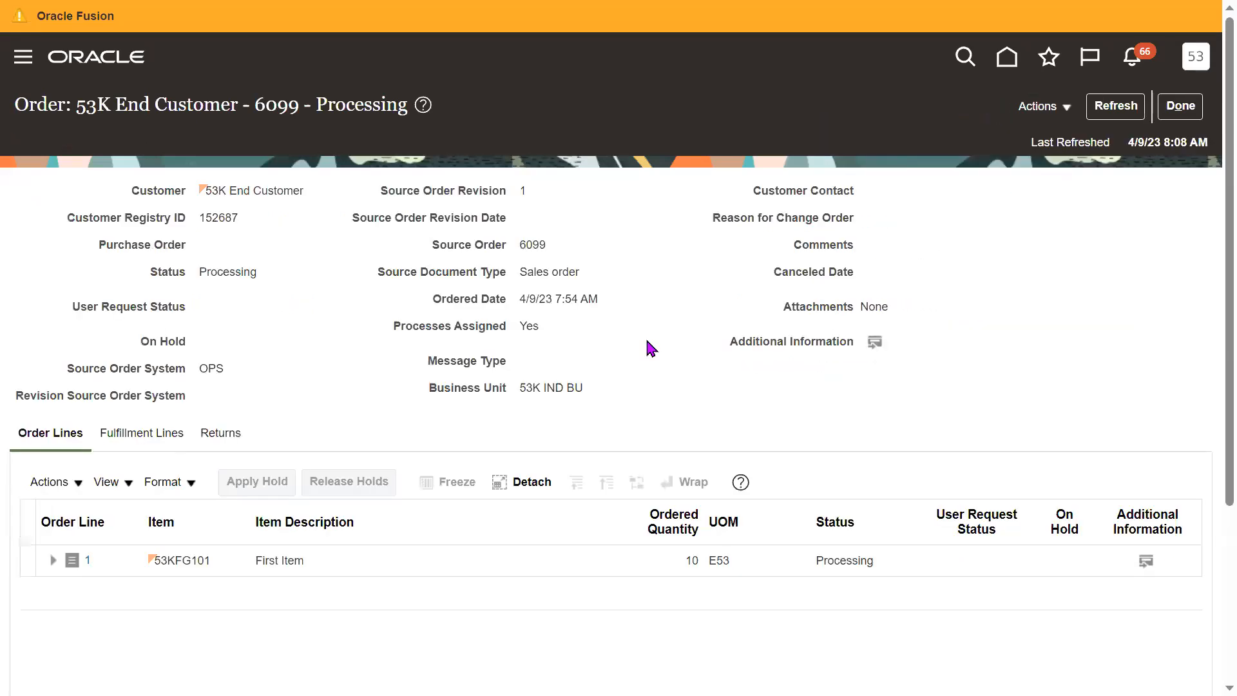
pyautogui.click(139, 436)
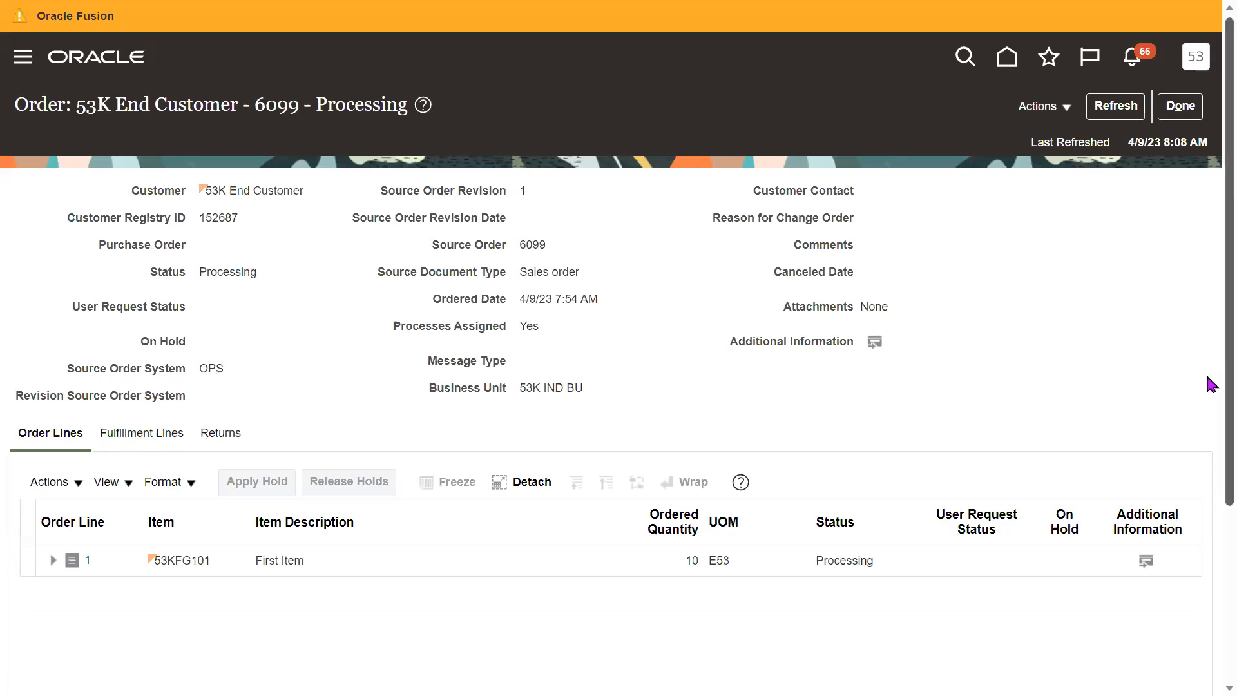
pyautogui.scroll(-2, 989, 359)
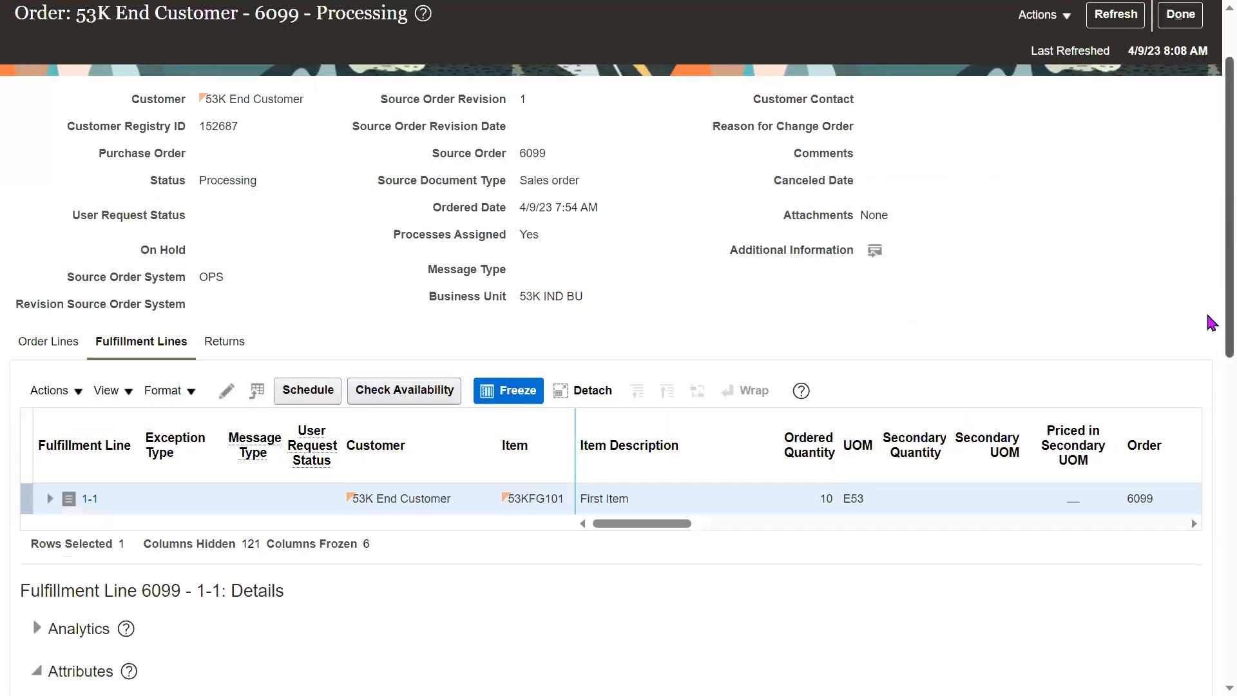
pyautogui.scroll(-3, 764, 380)
pyautogui.hscroll(3, 709, 379)
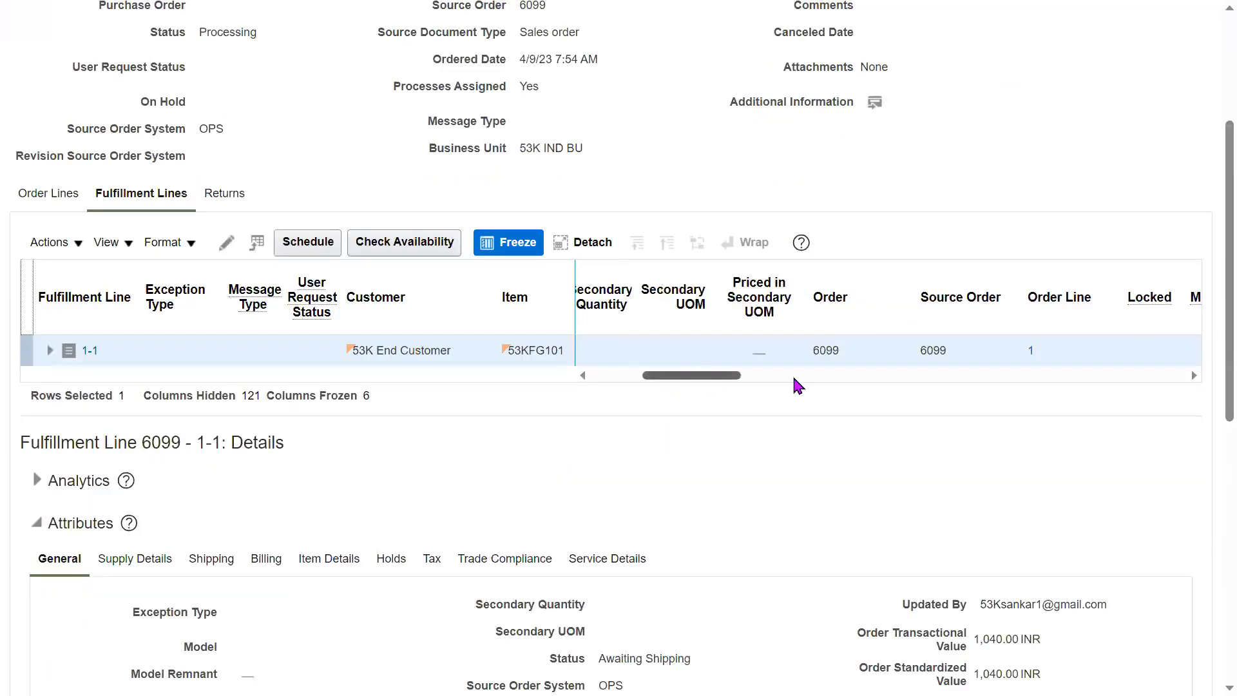
pyautogui.hscroll(3, 799, 387)
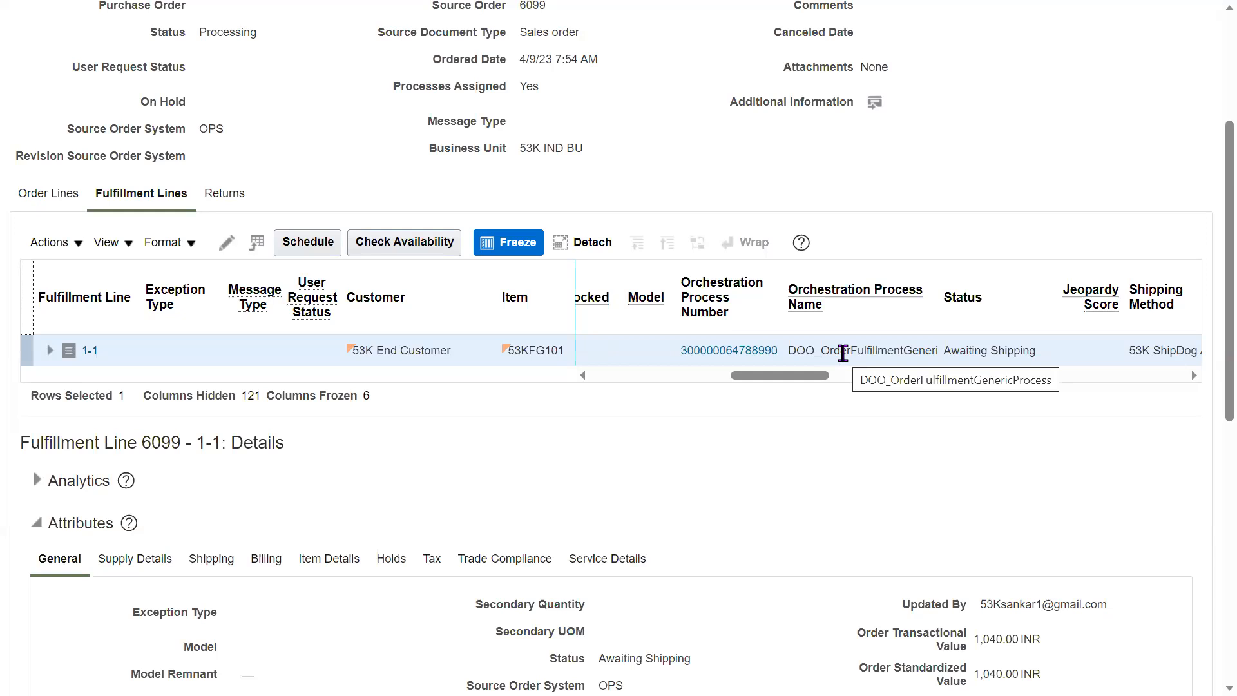
# Leave the fulfillment view and examine the 53KFG101 line on the regular order page
pyautogui.moveTo(1230, 395); pyautogui.dragTo(1228, 241)
pyautogui.click(1185, 111)
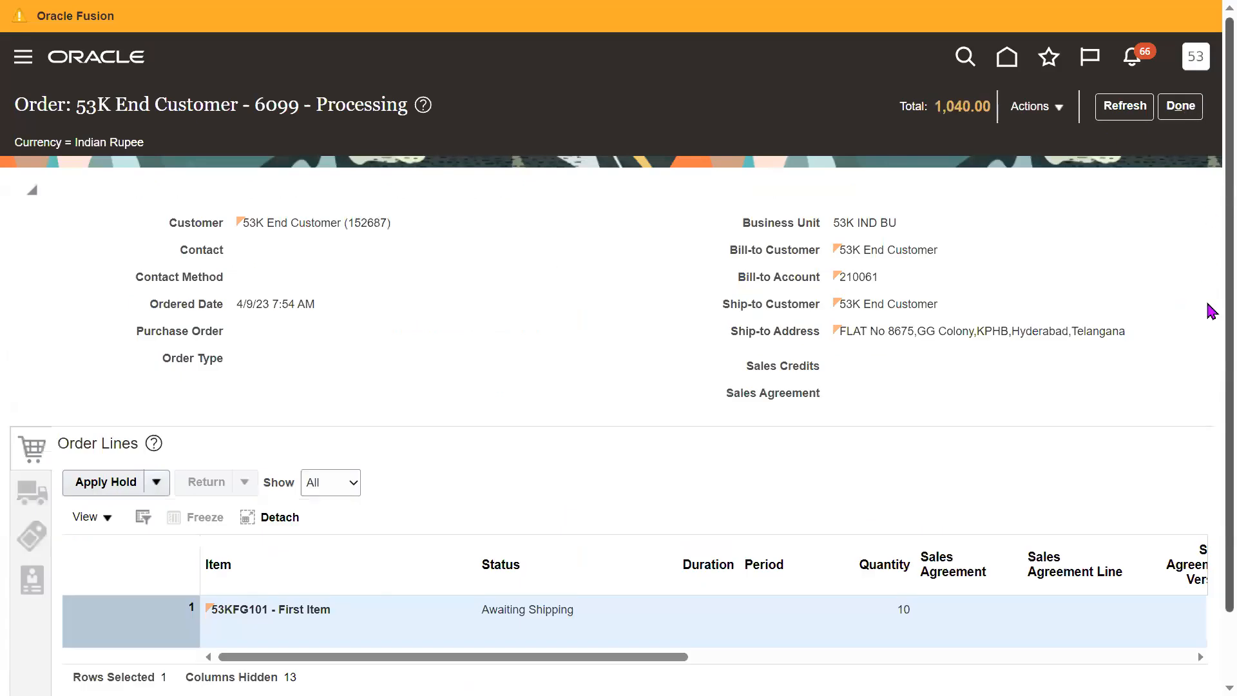
pyautogui.scroll(-1, 1209, 310)
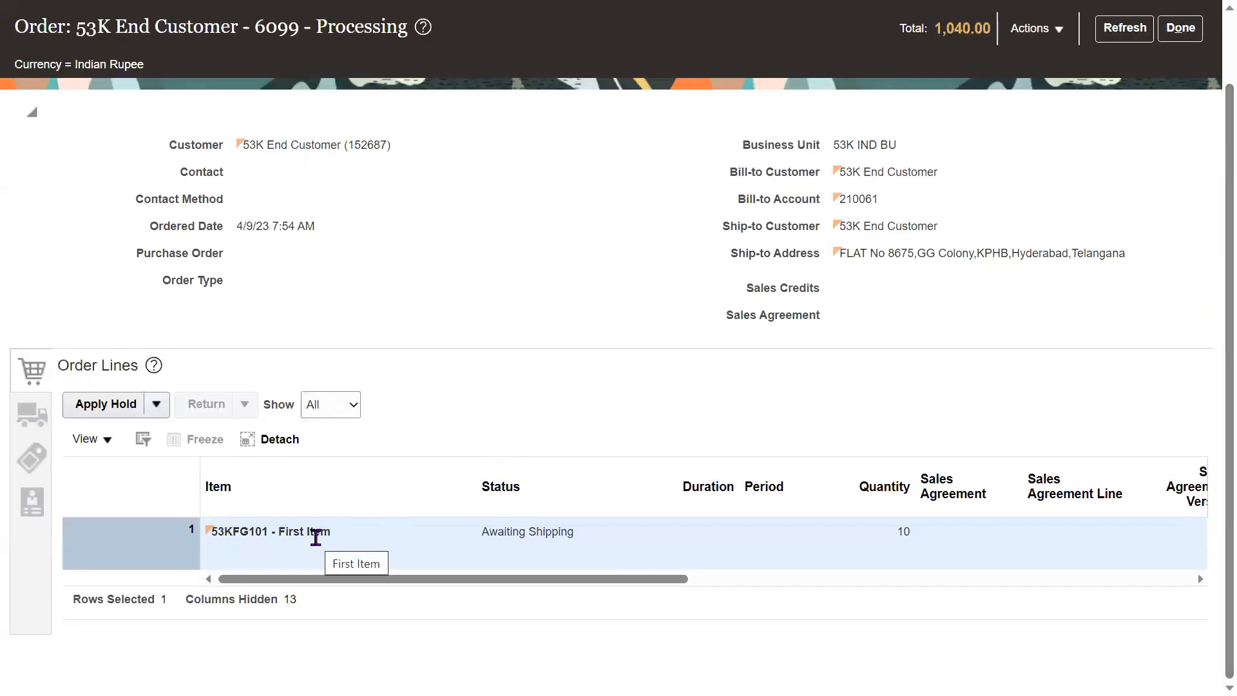
# Review the supply section of the order's shipment details and switch the order to the fulfillment view
pyautogui.click(31, 415)
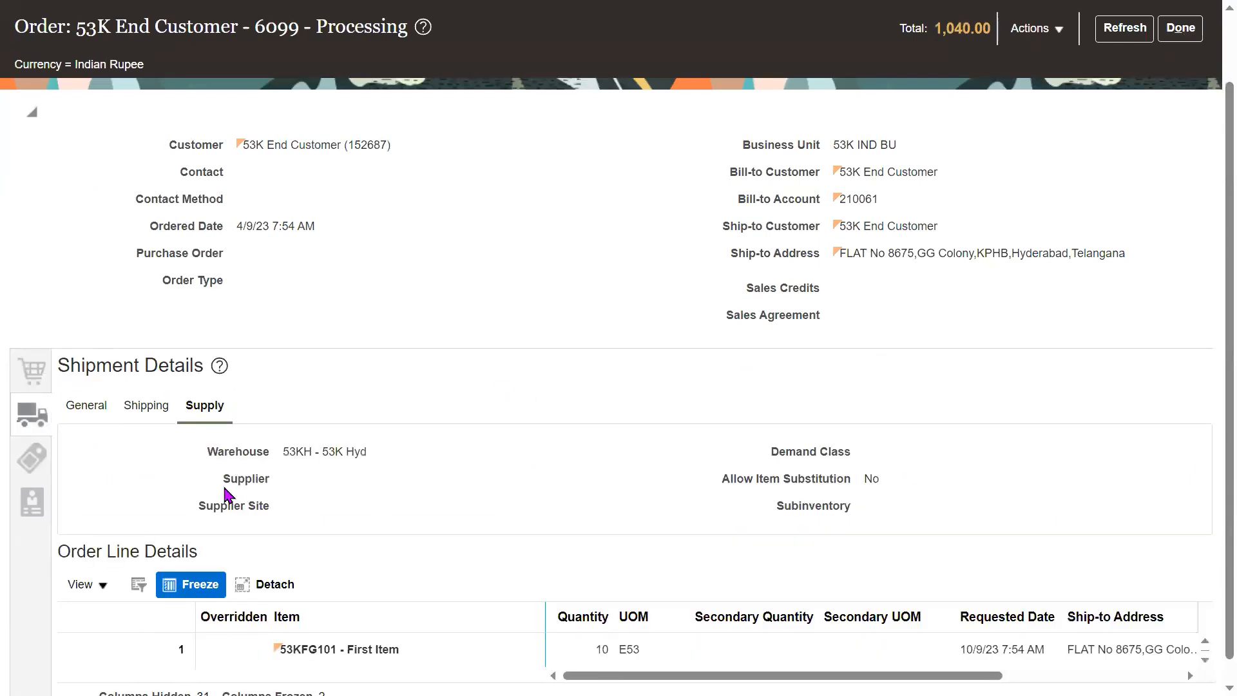
pyautogui.moveTo(266, 480); pyautogui.dragTo(269, 484)
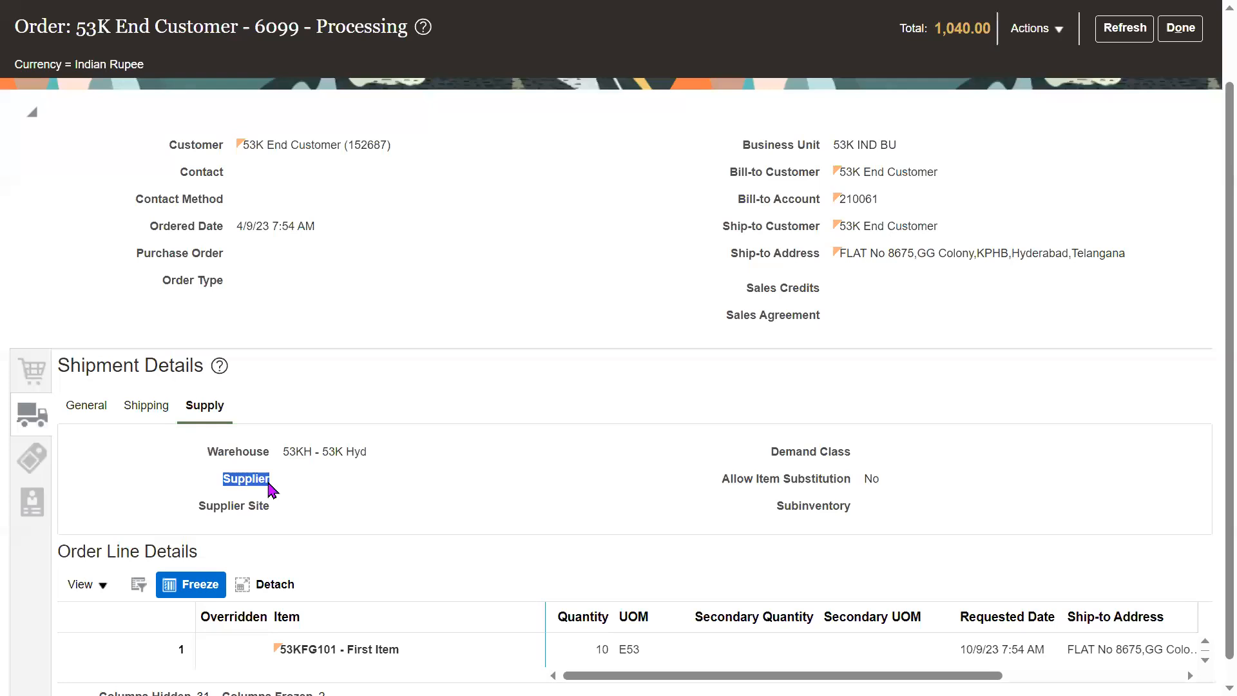
pyautogui.click(1036, 28)
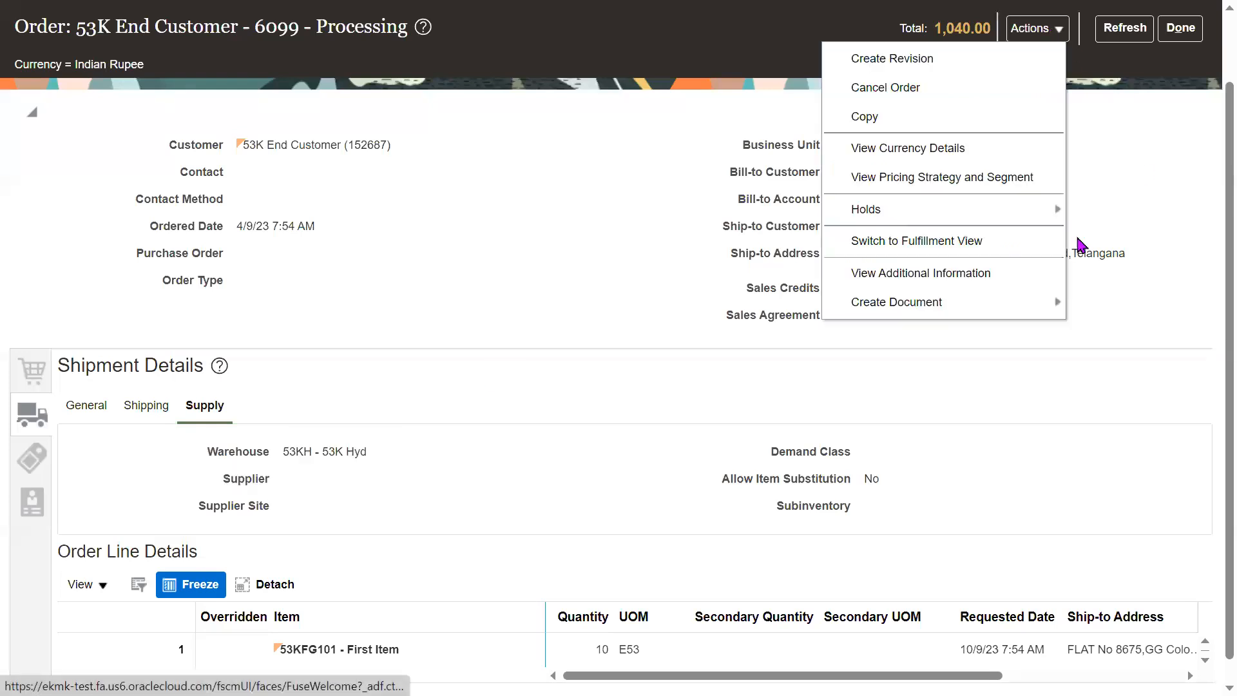
pyautogui.click(983, 240)
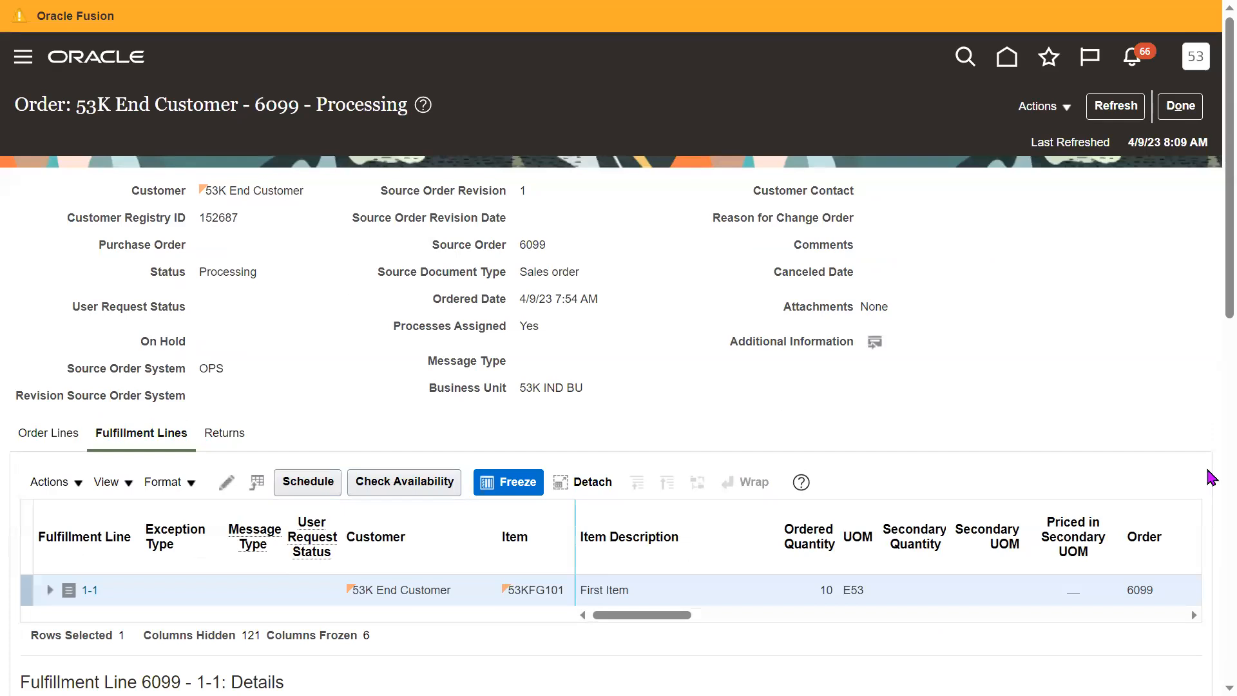
# Open the orchestration process of fulfillment line 1-1 from its orchestration process number
pyautogui.scroll(-2, 696, 489)
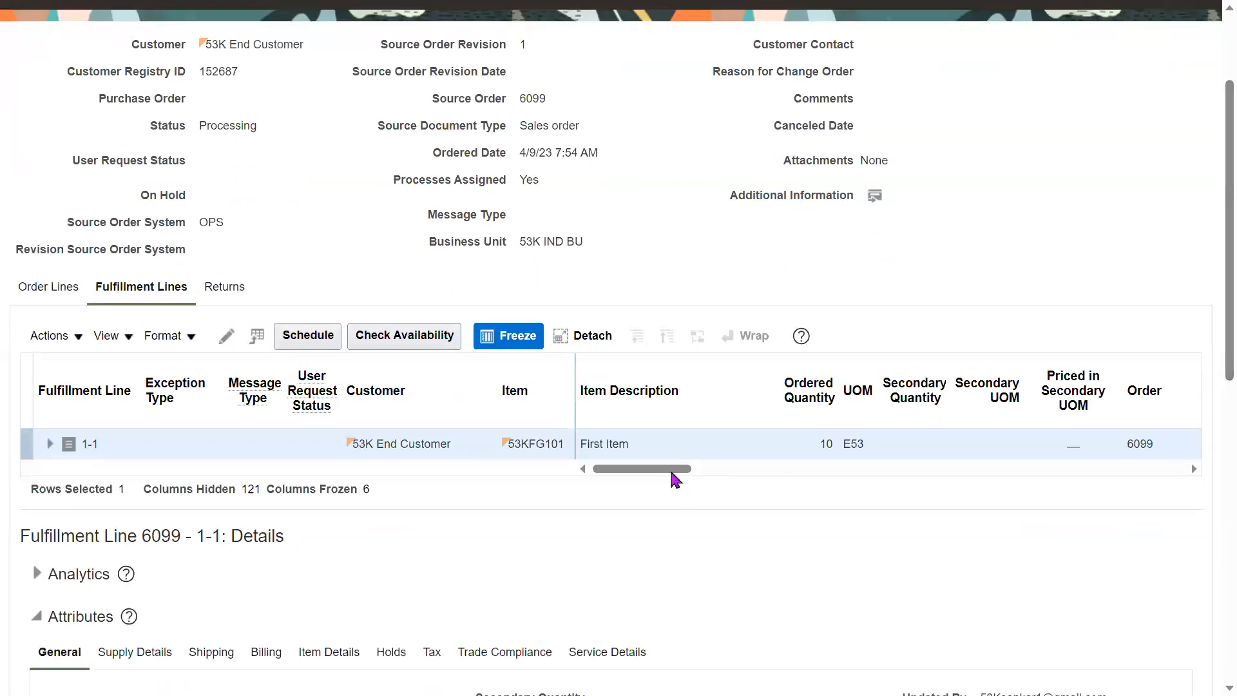
pyautogui.moveTo(745, 468); pyautogui.dragTo(815, 468)
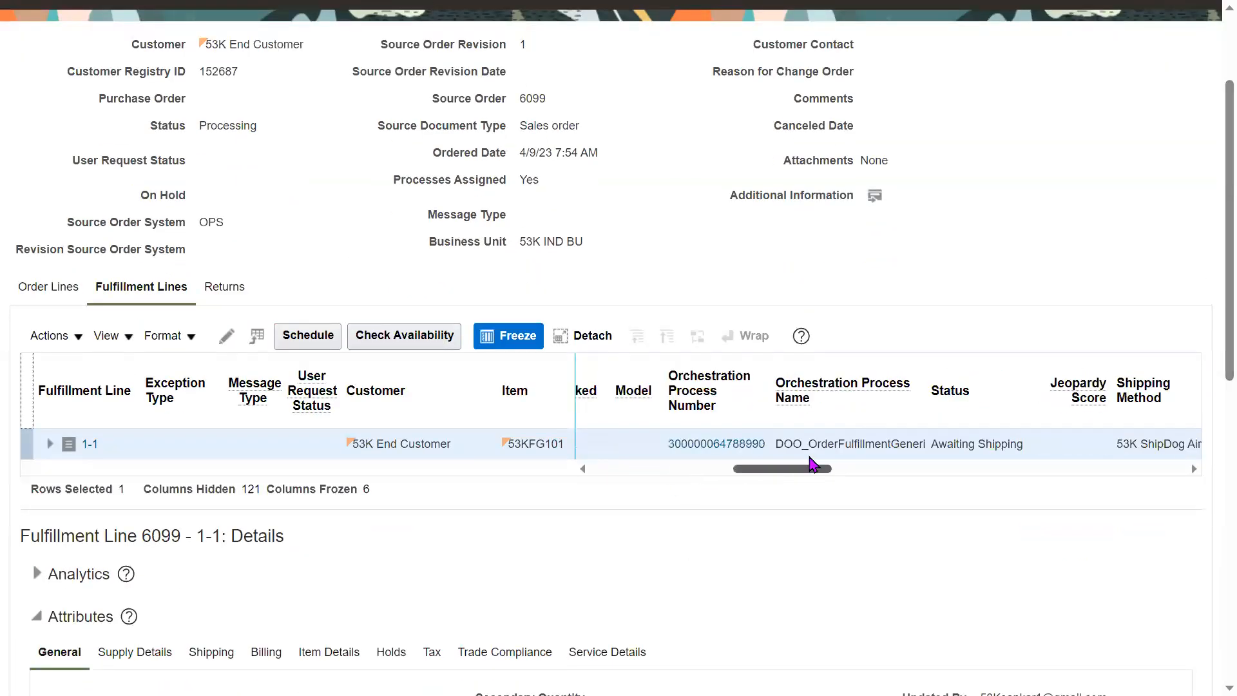
pyautogui.click(701, 445)
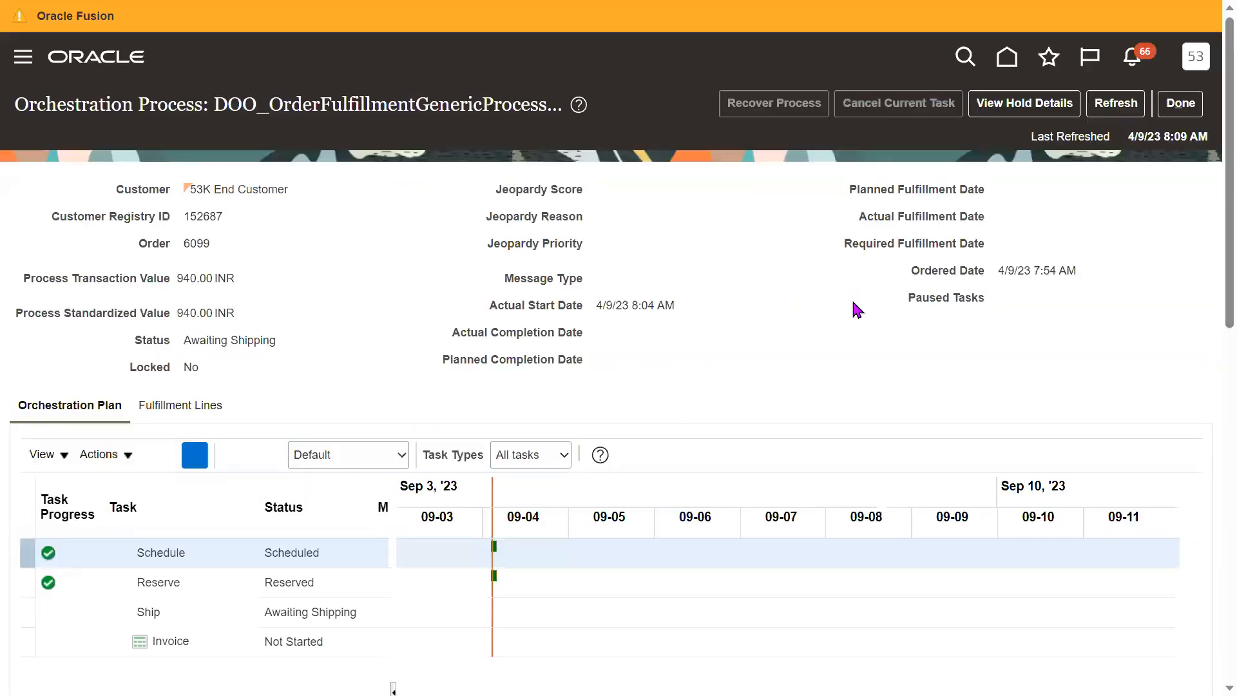
# Examine the status of the Schedule, Reserve, Ship and Invoice tasks in the orchestration plan and return to the order
pyautogui.scroll(-3, 1211, 302)
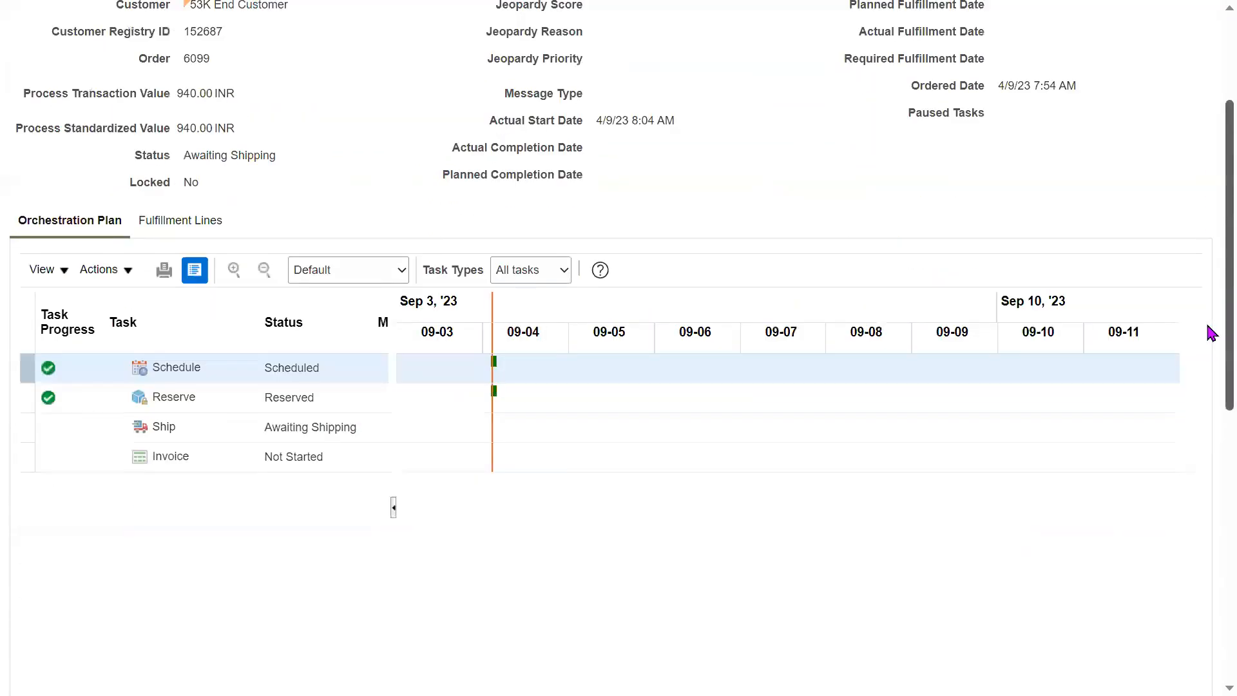
pyautogui.tripleClick(216, 359)
pyautogui.click(244, 391)
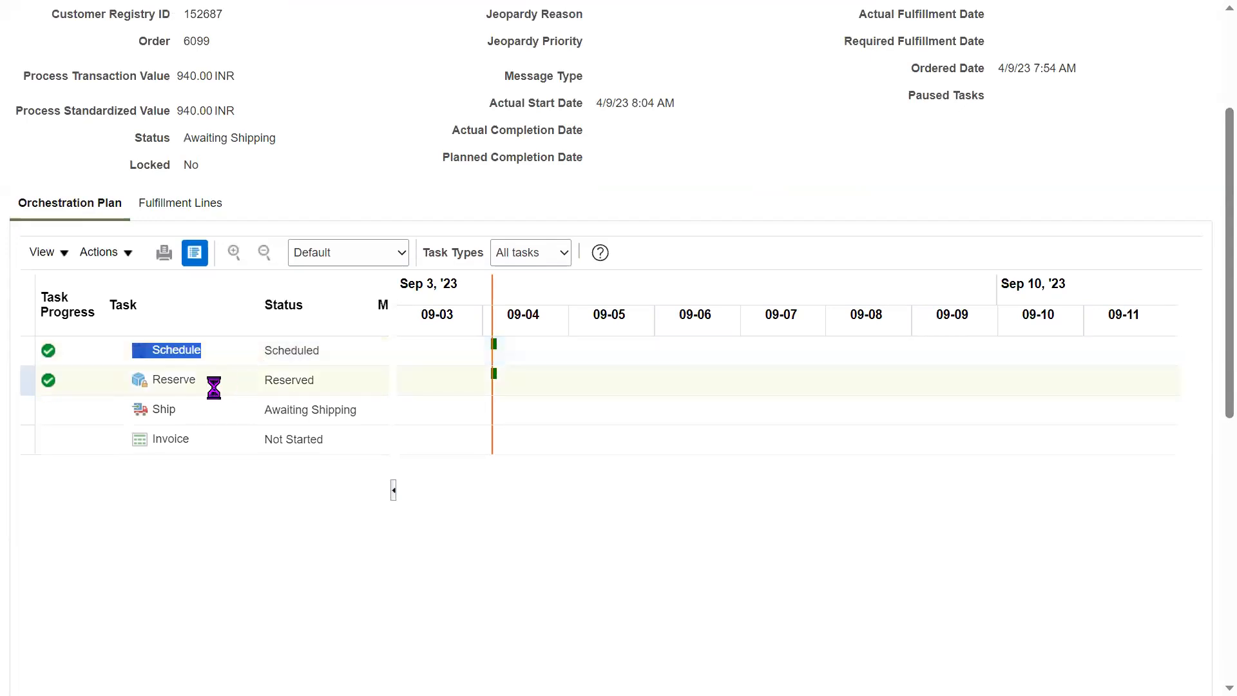
pyautogui.tripleClick(193, 395)
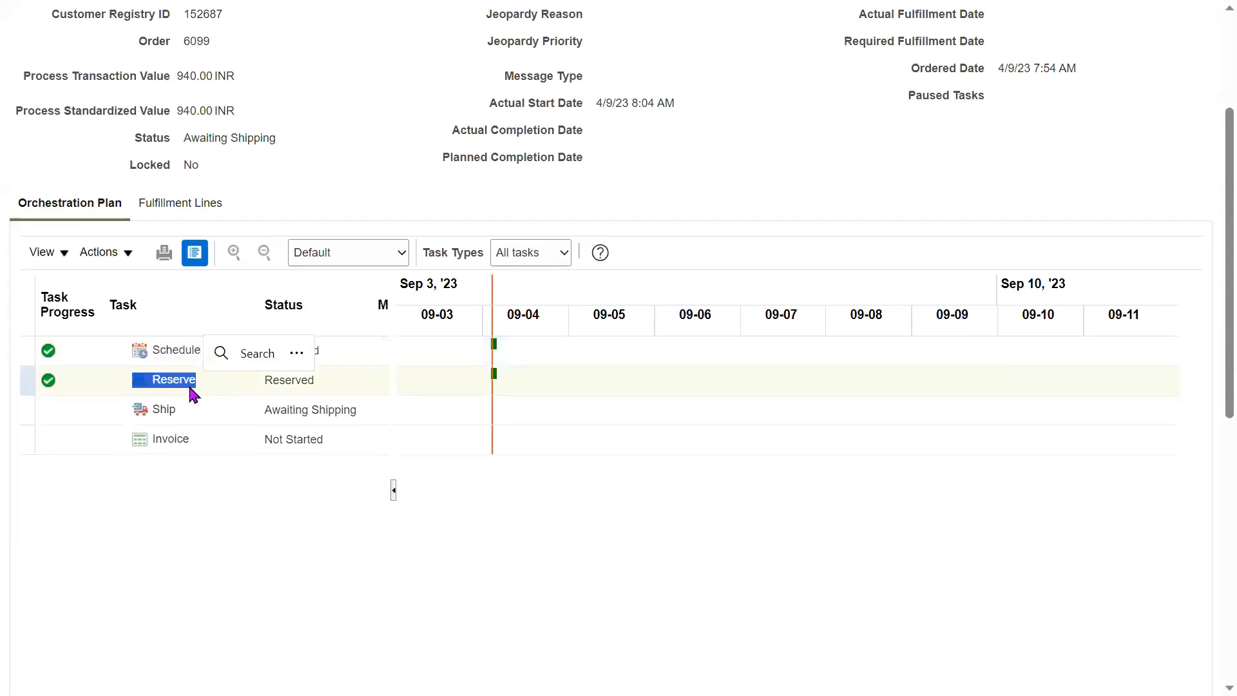
pyautogui.tripleClick(446, 143)
pyautogui.click(1020, 187)
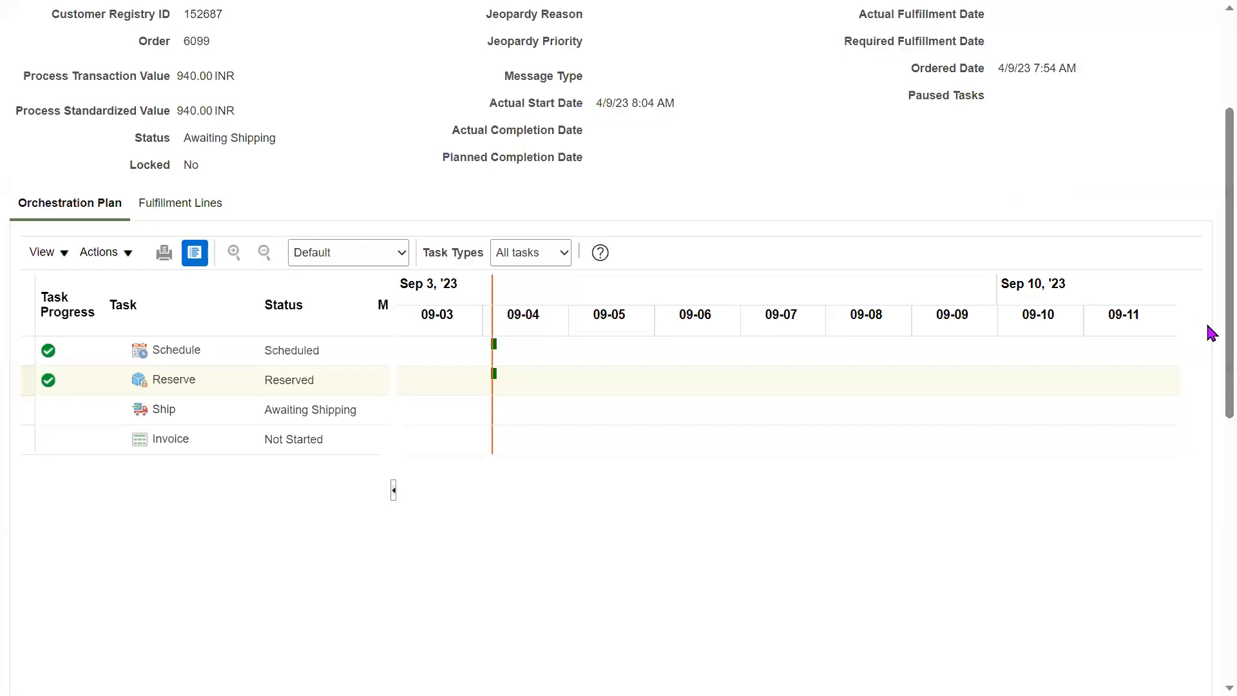
pyautogui.scroll(1, 1209, 327)
pyautogui.scroll(2, 1209, 315)
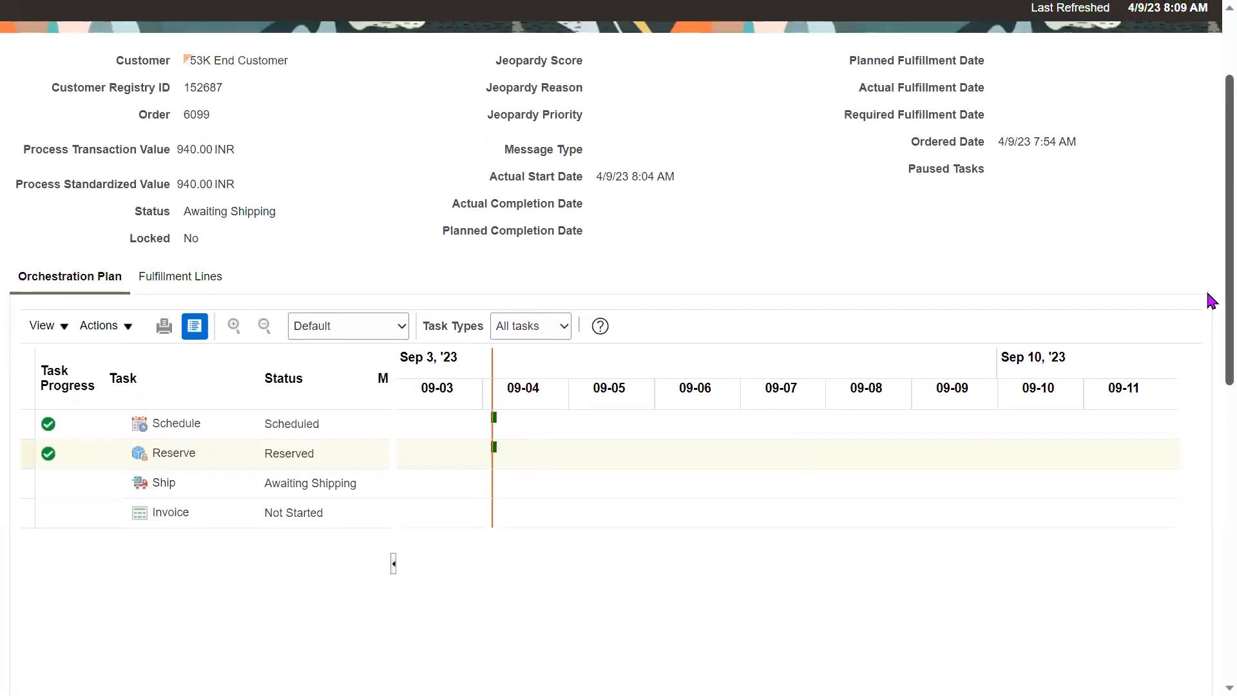
pyautogui.click(229, 484)
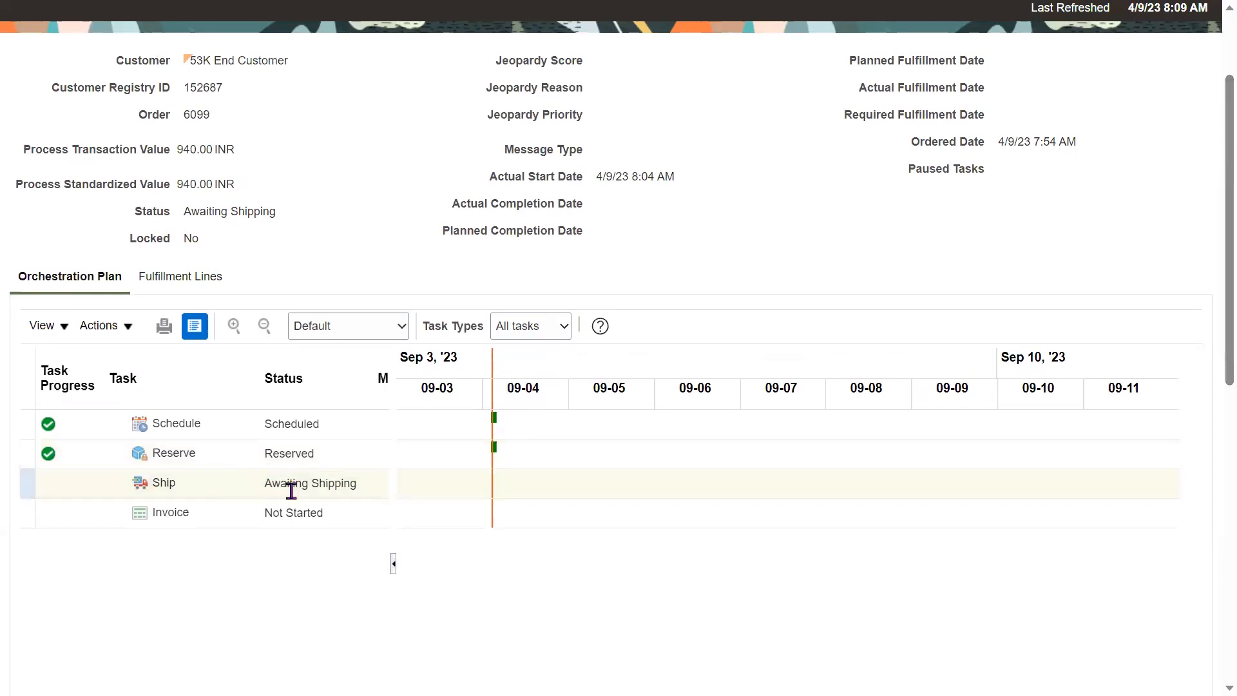
pyautogui.click(228, 516)
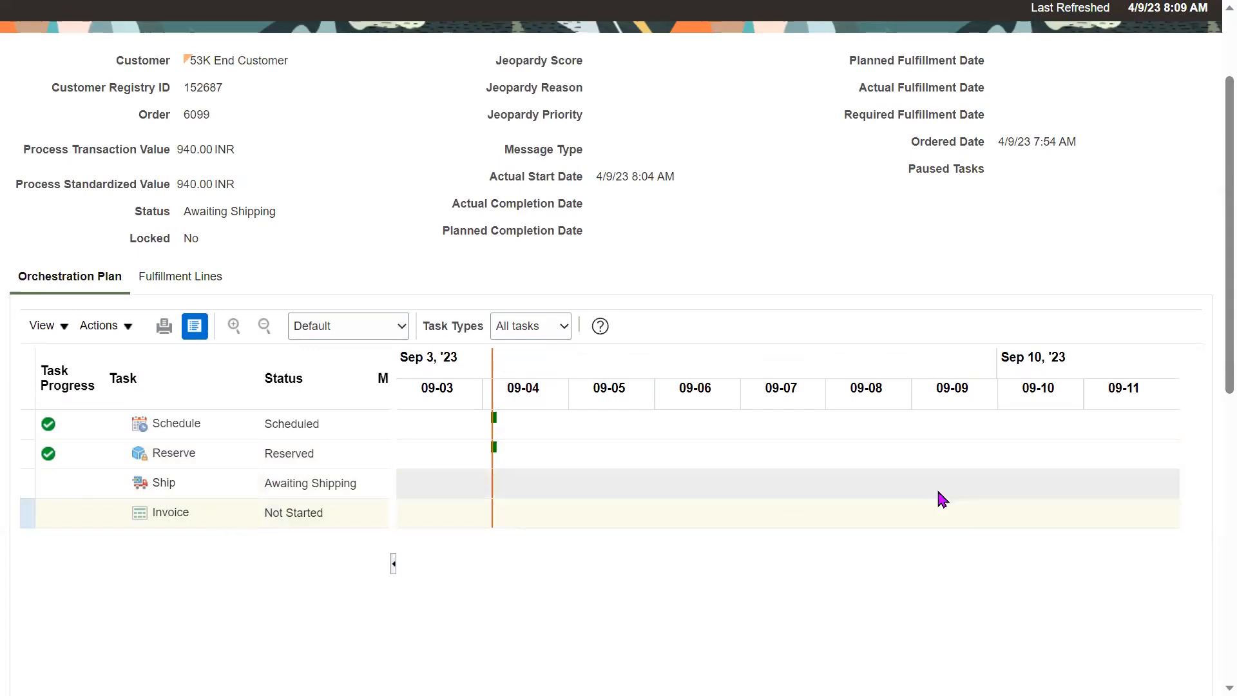
pyautogui.scroll(2, 1211, 333)
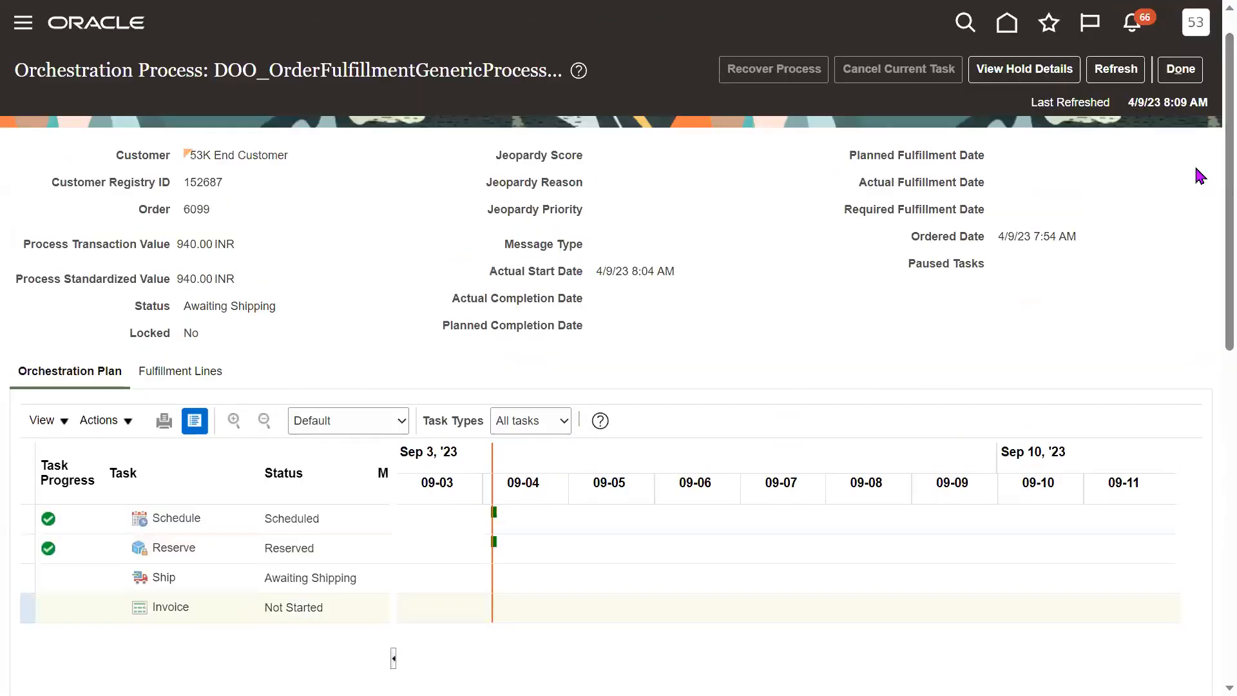
pyautogui.click(1181, 69)
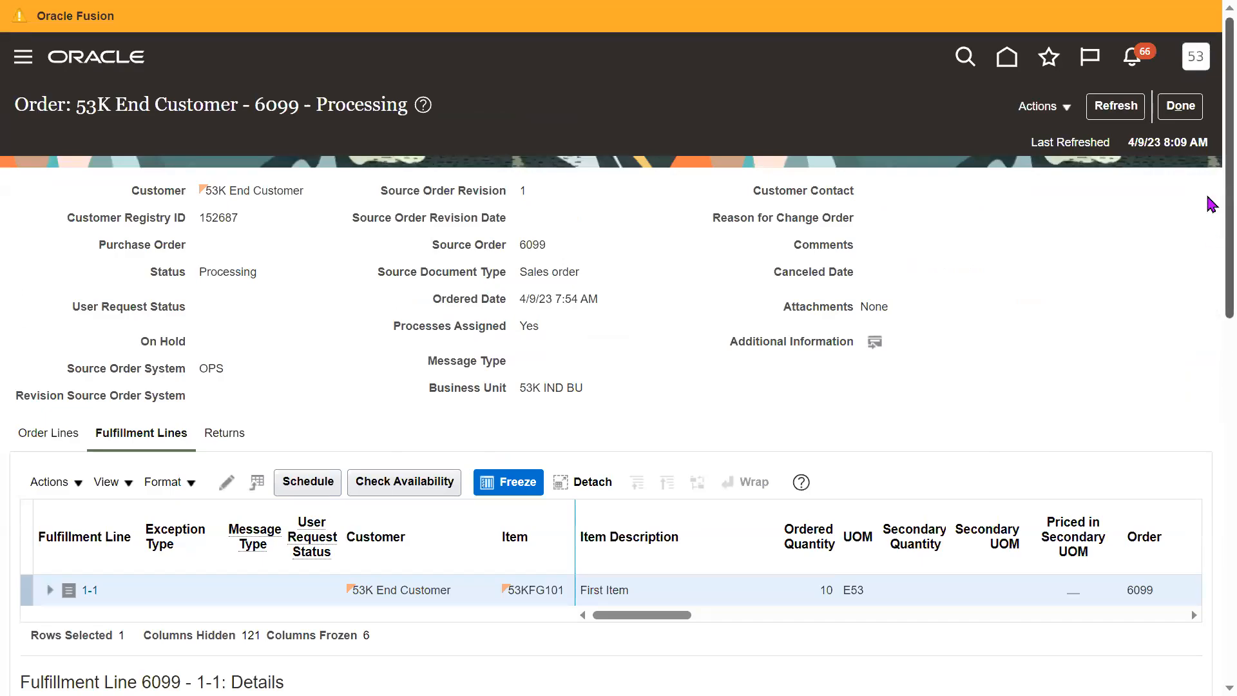
# Show the supply details among the attributes of fulfillment line 1-1
pyautogui.scroll(-5, 1208, 296)
pyautogui.scroll(-1, 1211, 359)
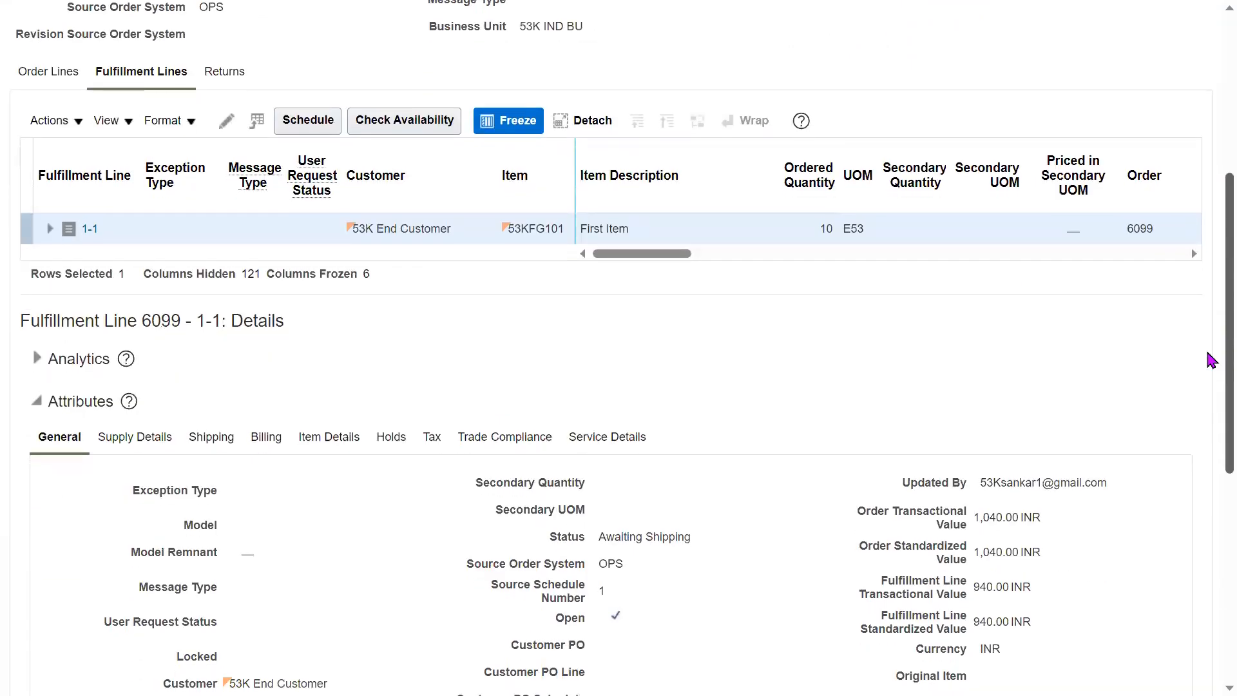
pyautogui.scroll(-4, 1212, 359)
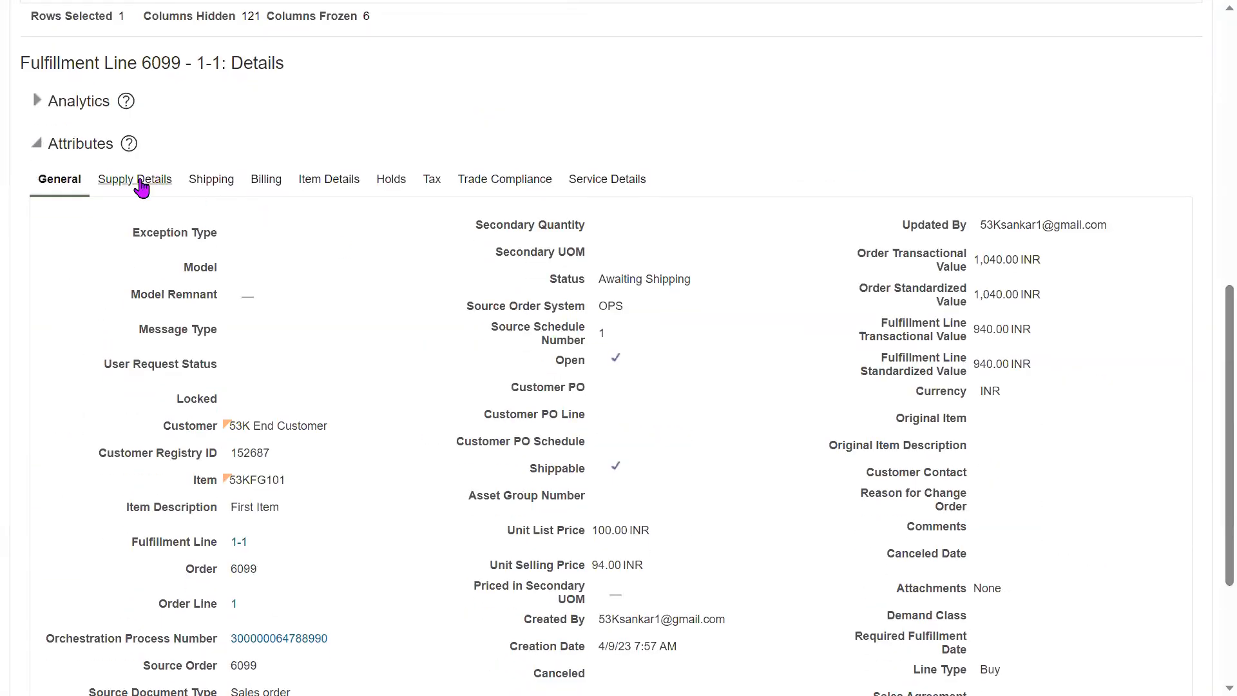
pyautogui.click(201, 188)
pyautogui.click(120, 346)
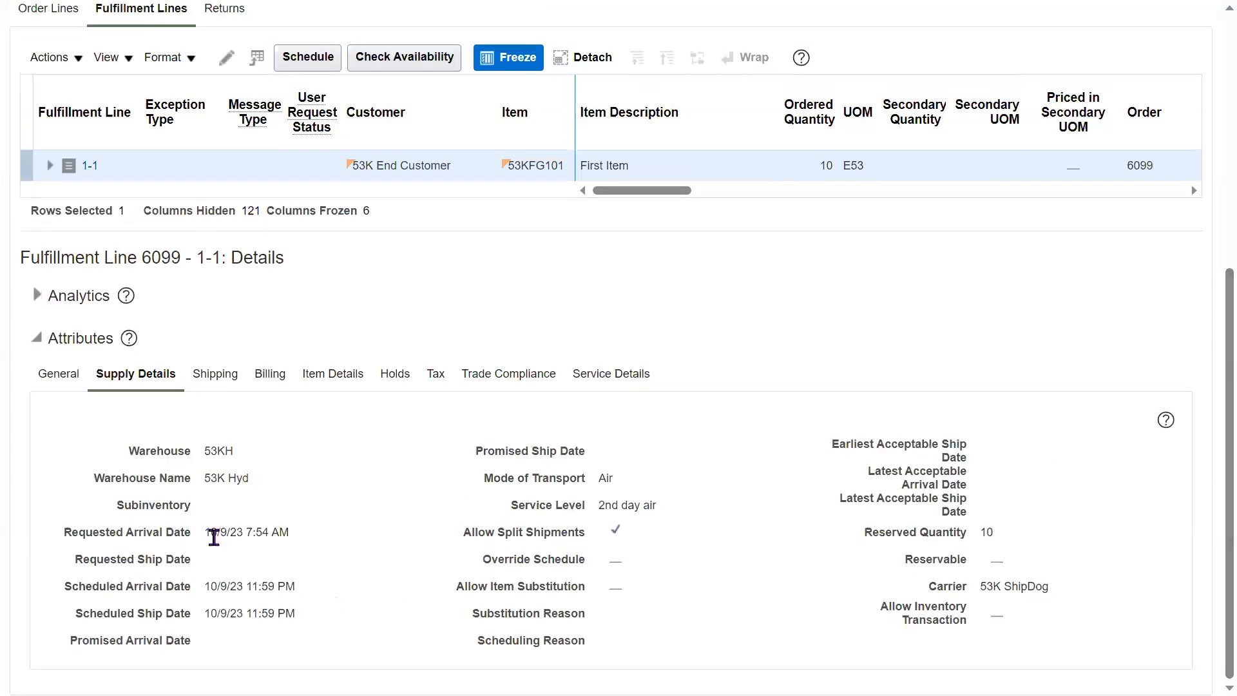
# Compare the requested arrival date with the scheduled arrival and scheduled ship dates in the supply details
pyautogui.moveTo(258, 529); pyautogui.dragTo(285, 530)
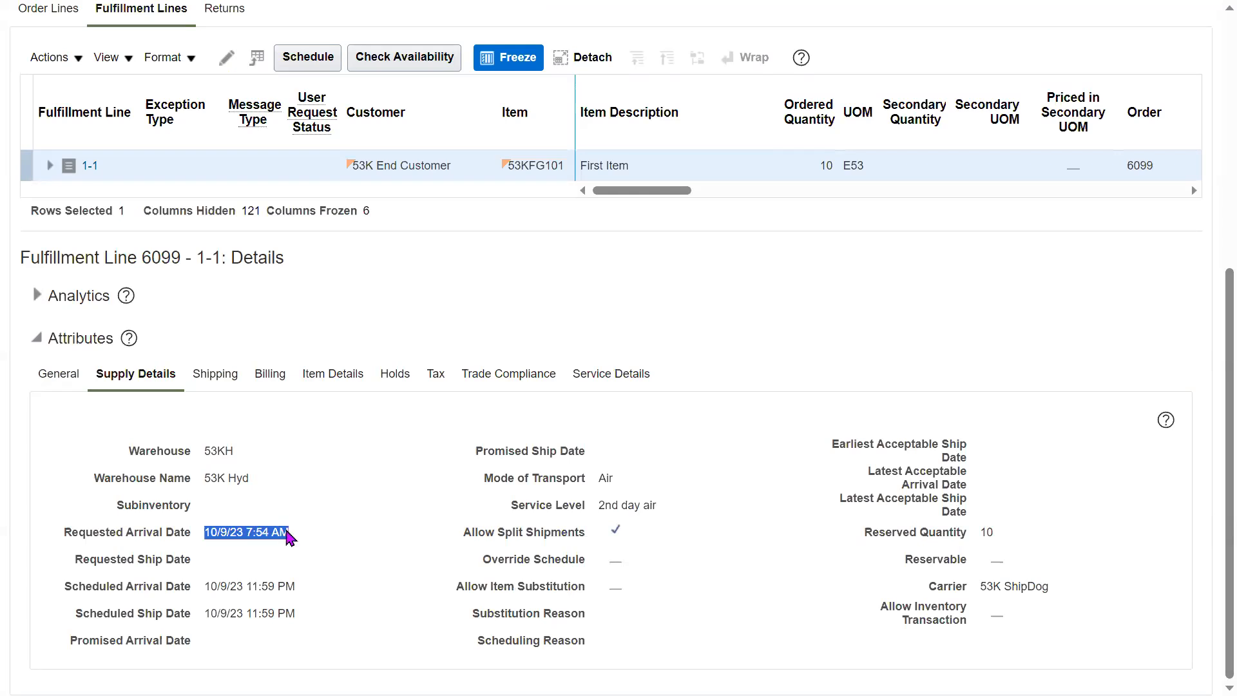
pyautogui.click(338, 598)
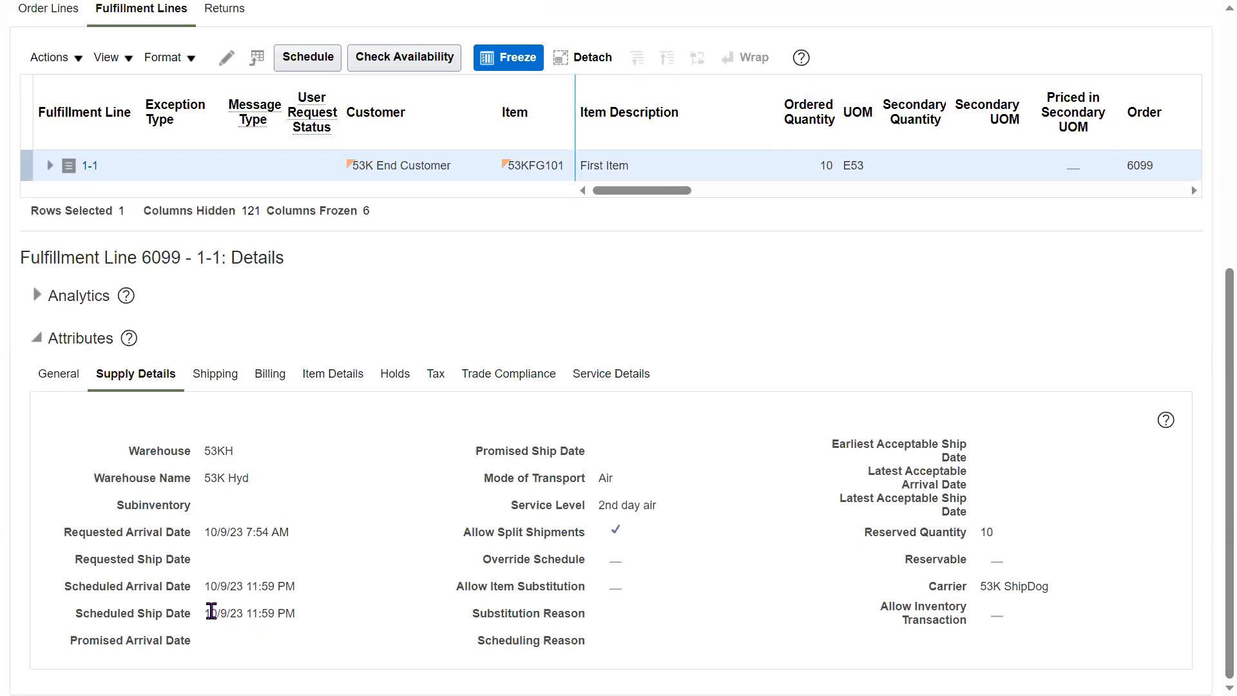
pyautogui.moveTo(207, 613); pyautogui.dragTo(408, 629)
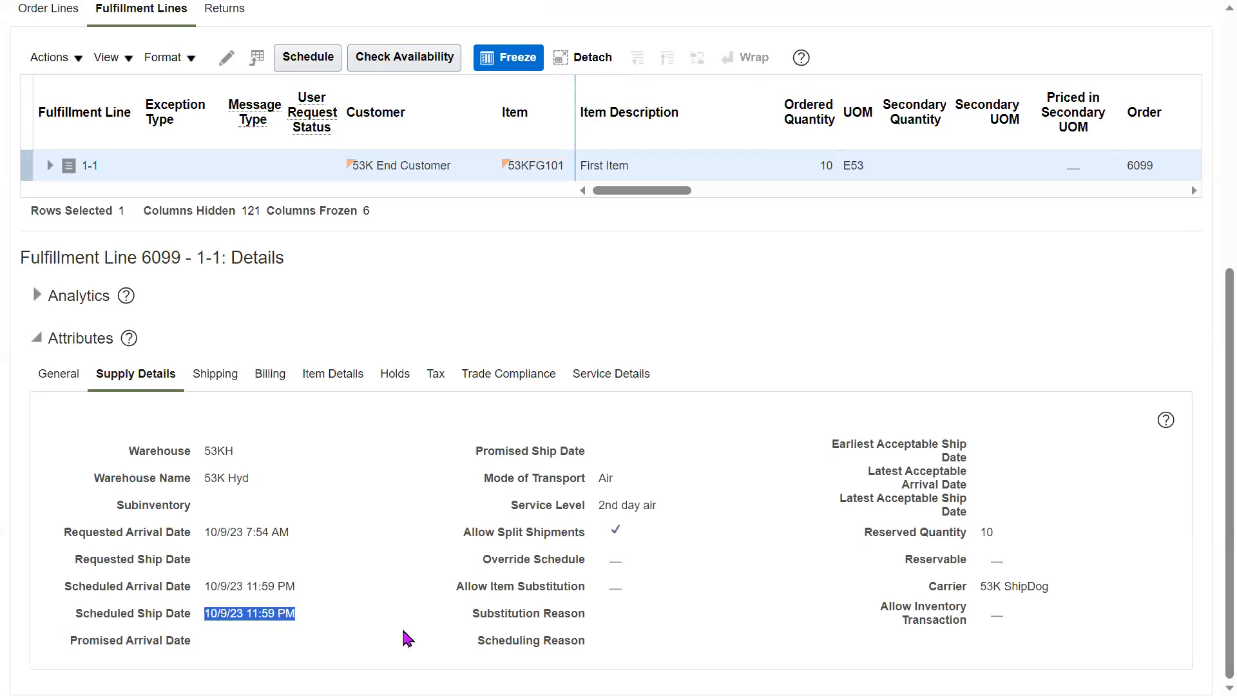
pyautogui.tripleClick(246, 616)
pyautogui.click(236, 545)
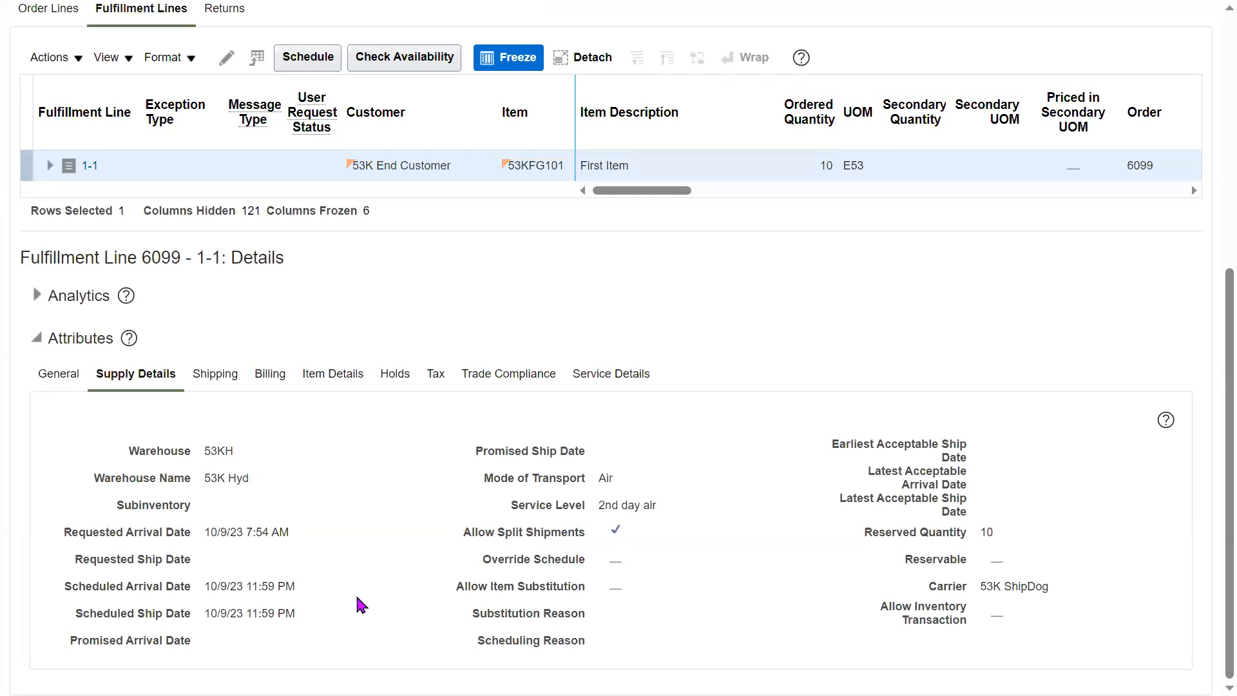
pyautogui.moveTo(206, 613); pyautogui.dragTo(298, 623)
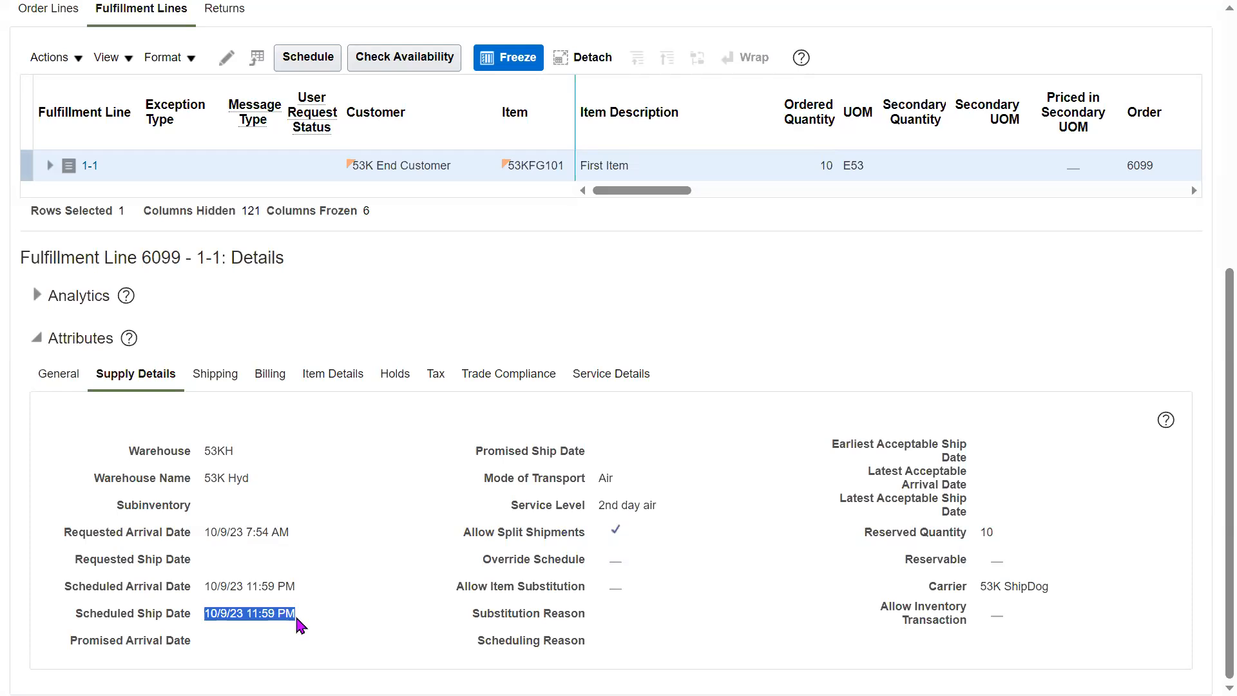
pyautogui.click(594, 551)
pyautogui.scroll(1, 1209, 532)
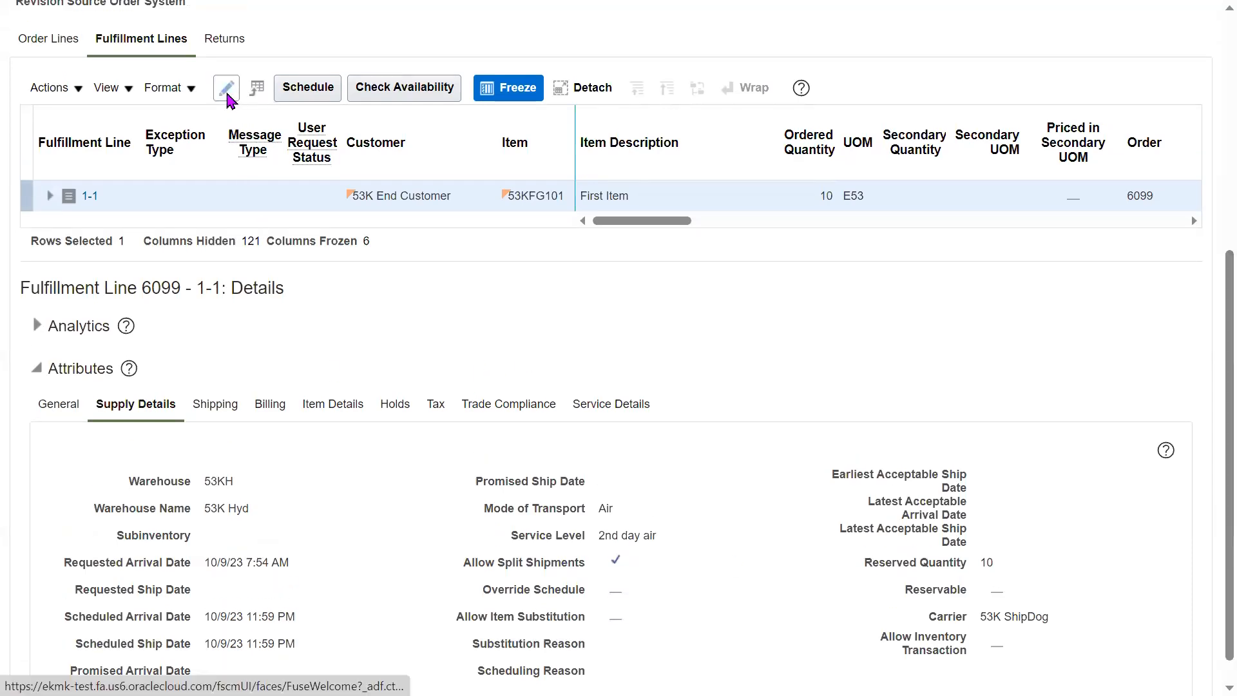
pyautogui.scroll(-1, 1212, 425)
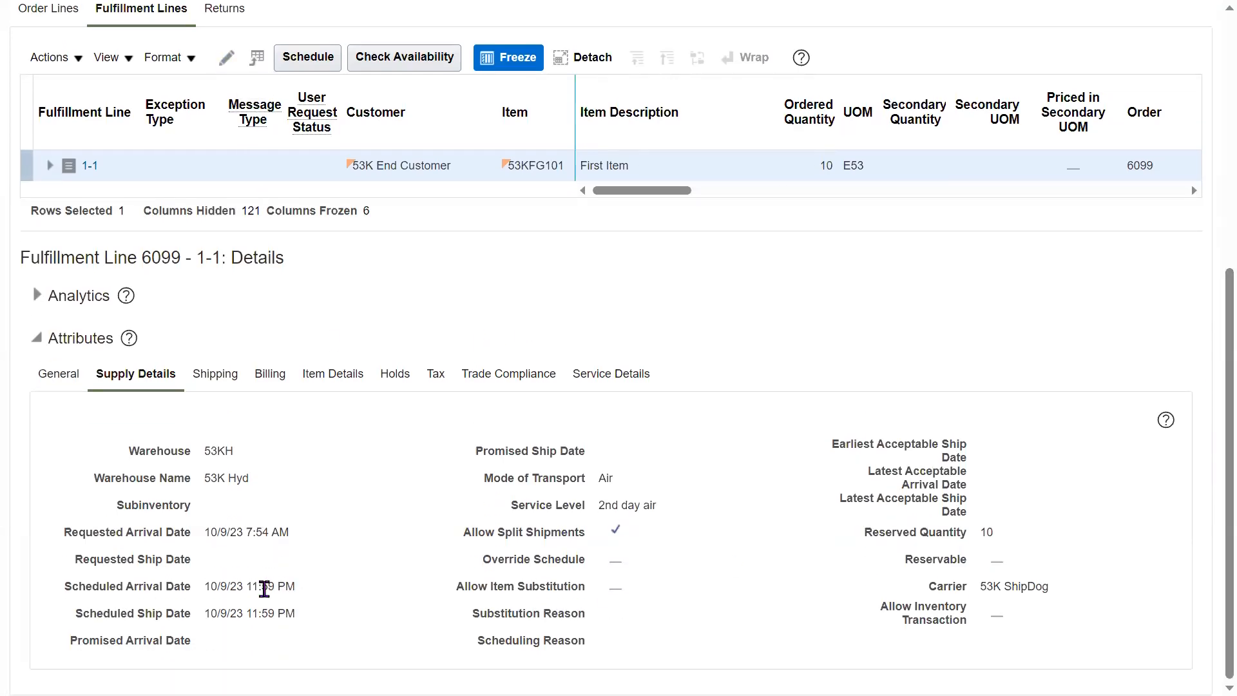
pyautogui.tripleClick(226, 614)
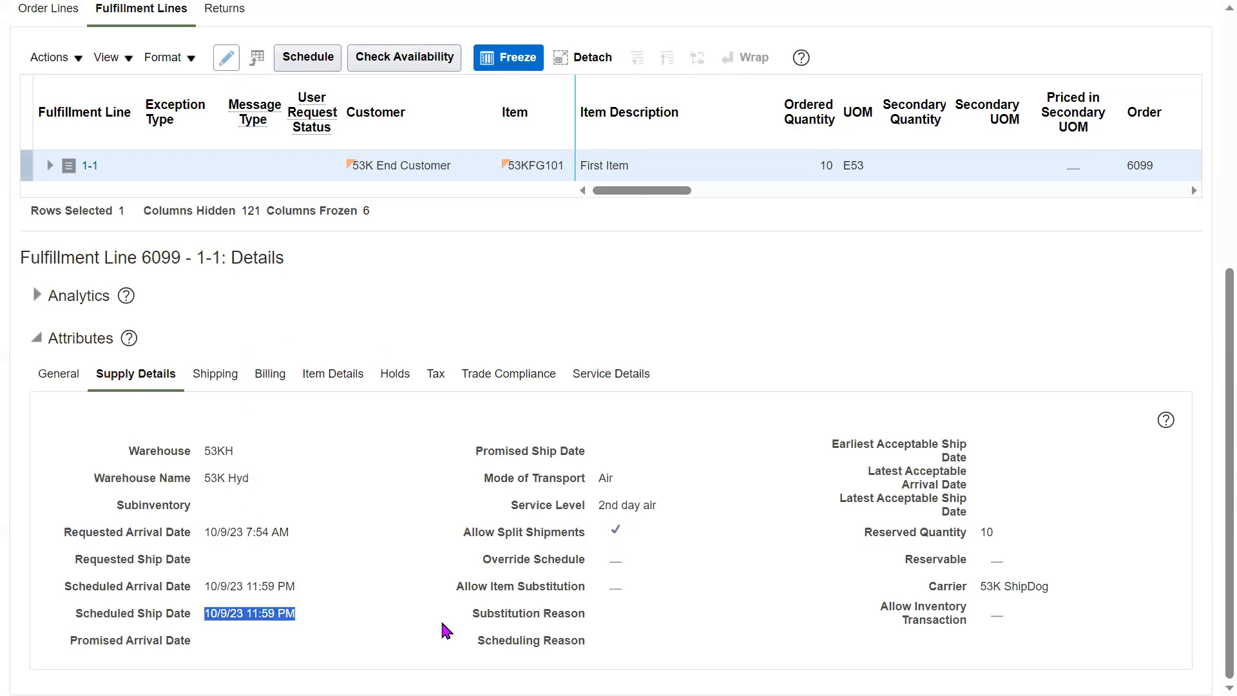
pyautogui.tripleClick(257, 614)
pyautogui.click(863, 621)
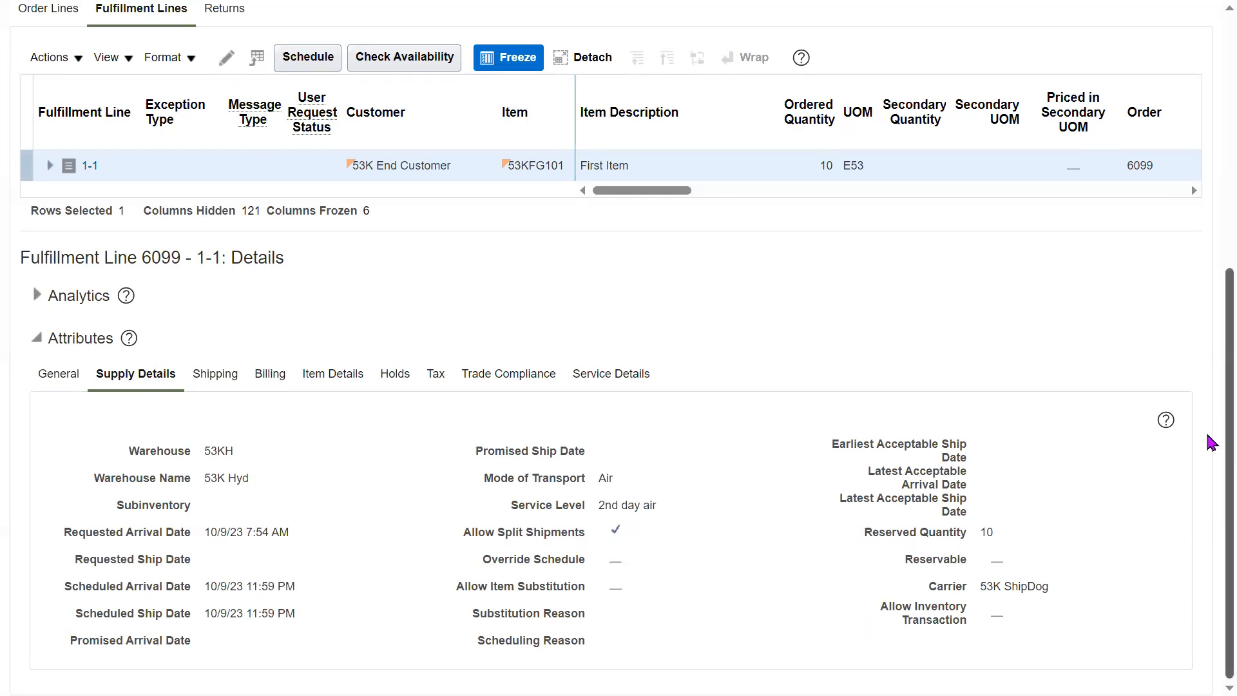
# Run Check Availability for fulfillment line 1-1 and select the line in the results
pyautogui.scroll(3, 1207, 386)
pyautogui.scroll(2, 1207, 371)
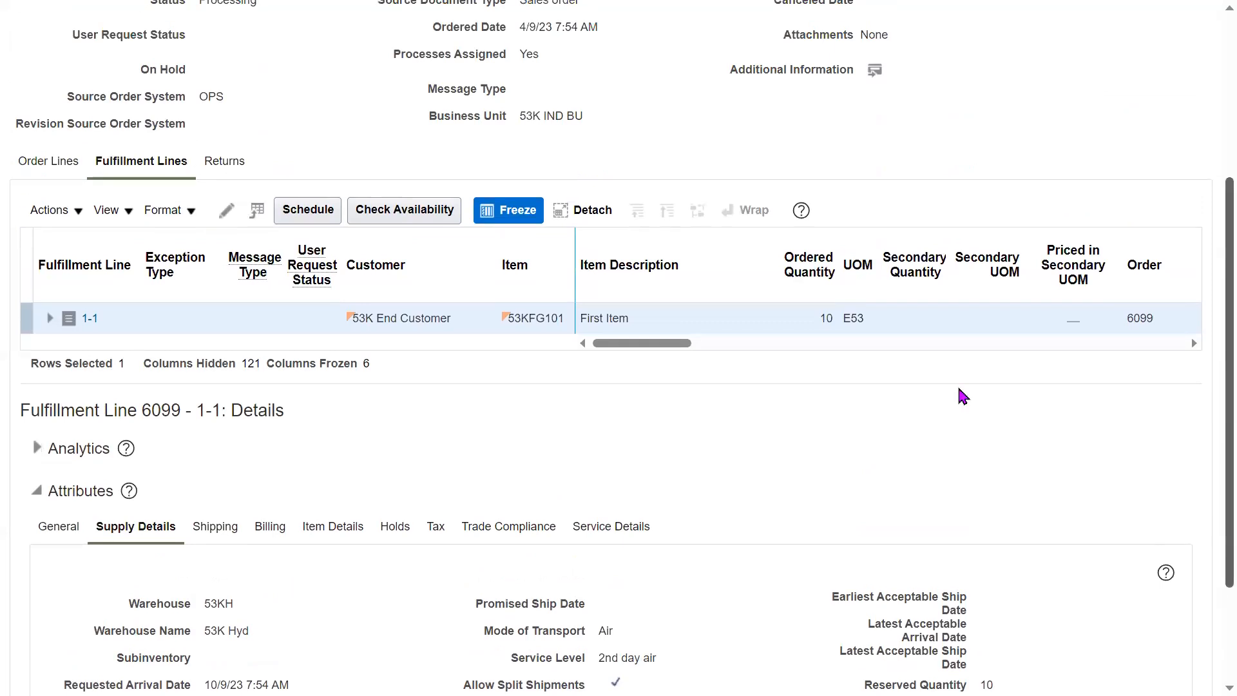
pyautogui.click(408, 213)
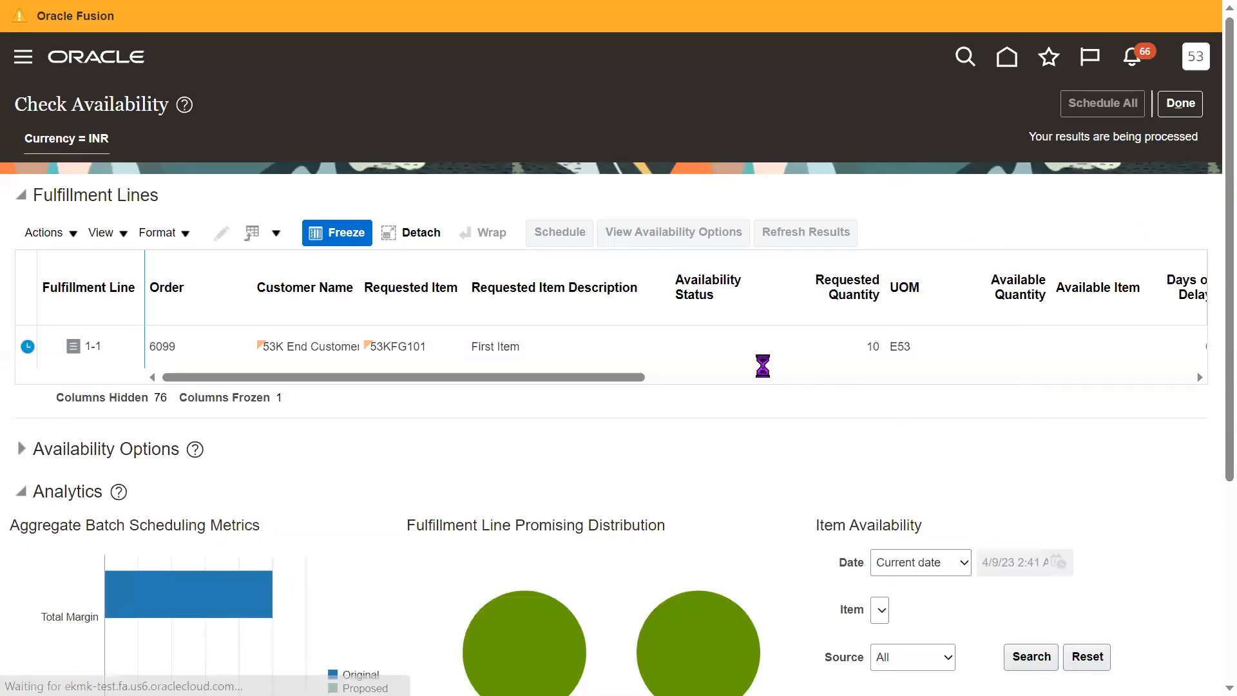
pyautogui.click(689, 350)
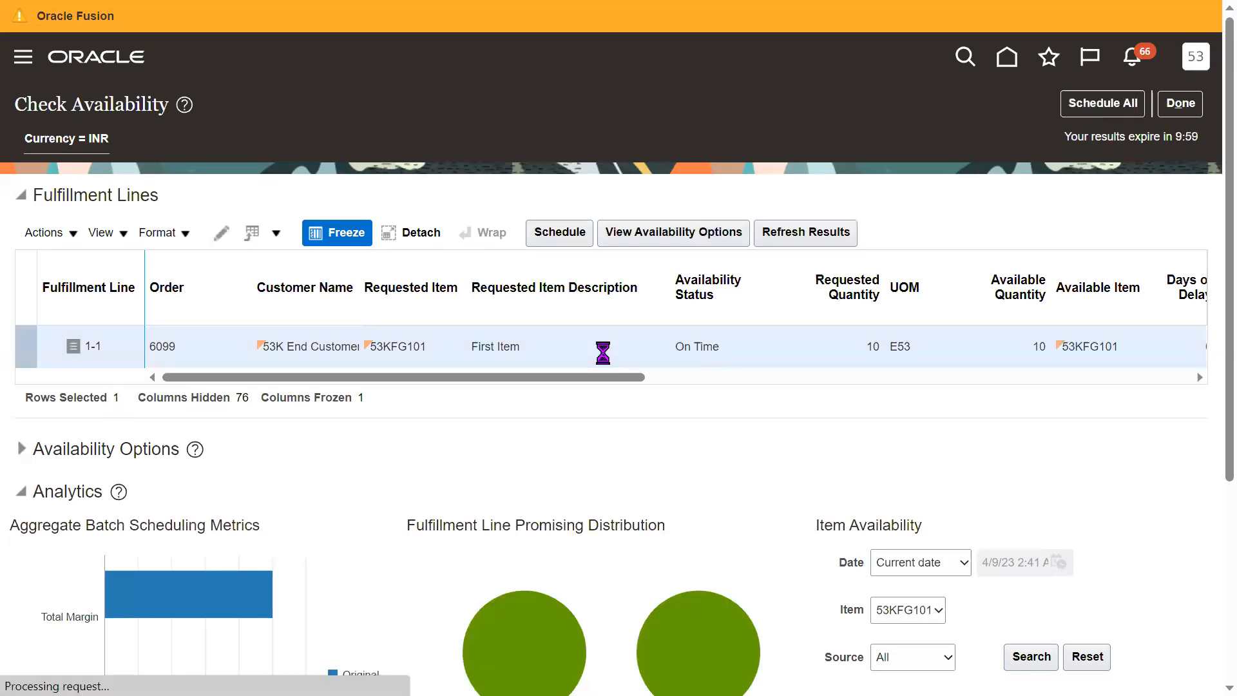
pyautogui.tripleClick(603, 348)
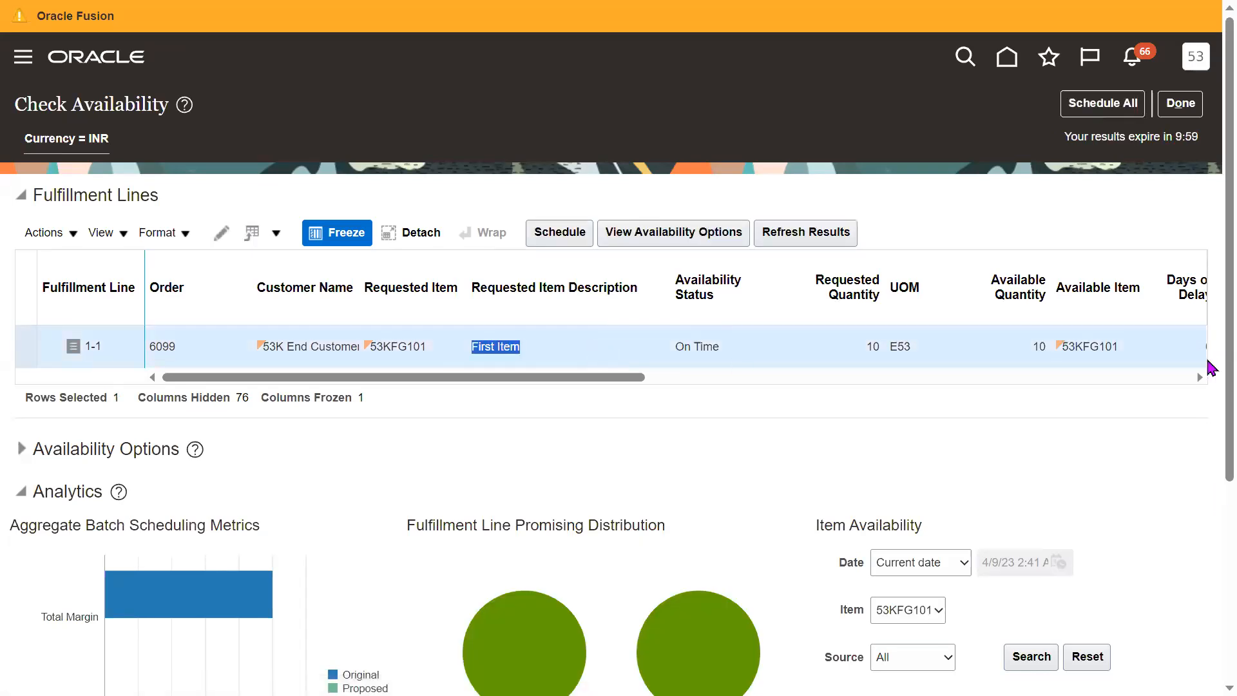
# View the ATP rule applied to fulfillment line 1-1 and examine its assignment and promising criteria
pyautogui.scroll(-1, 1207, 369)
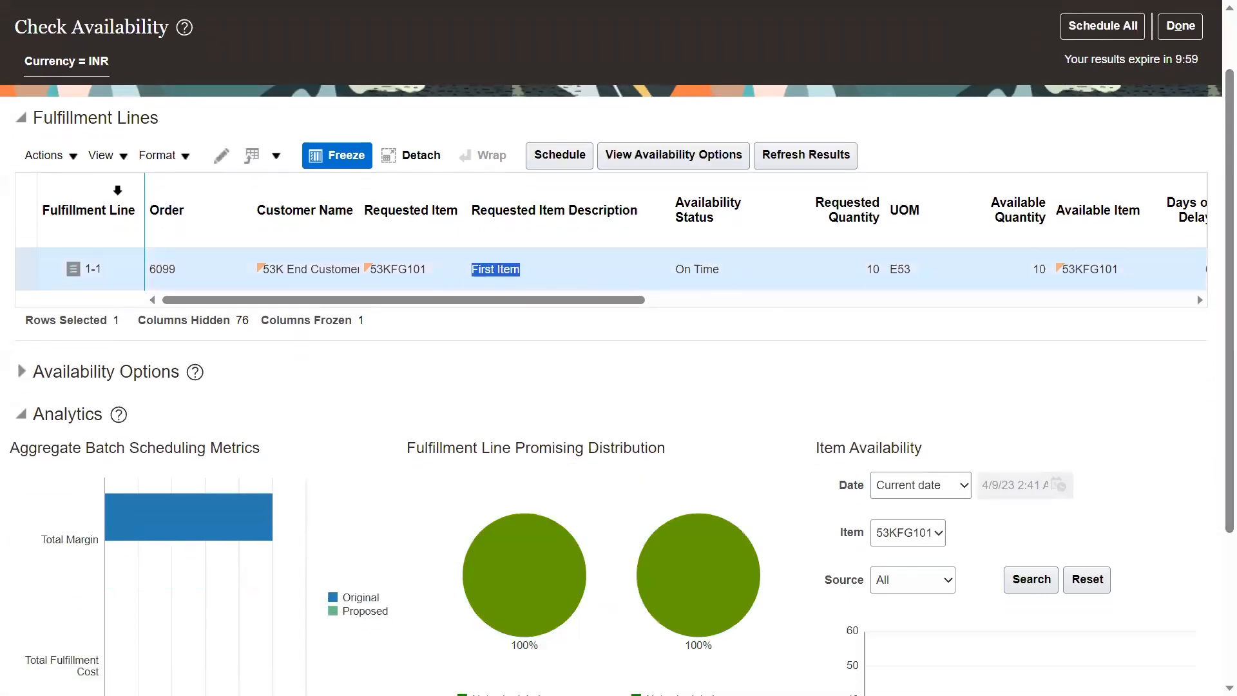
pyautogui.click(66, 157)
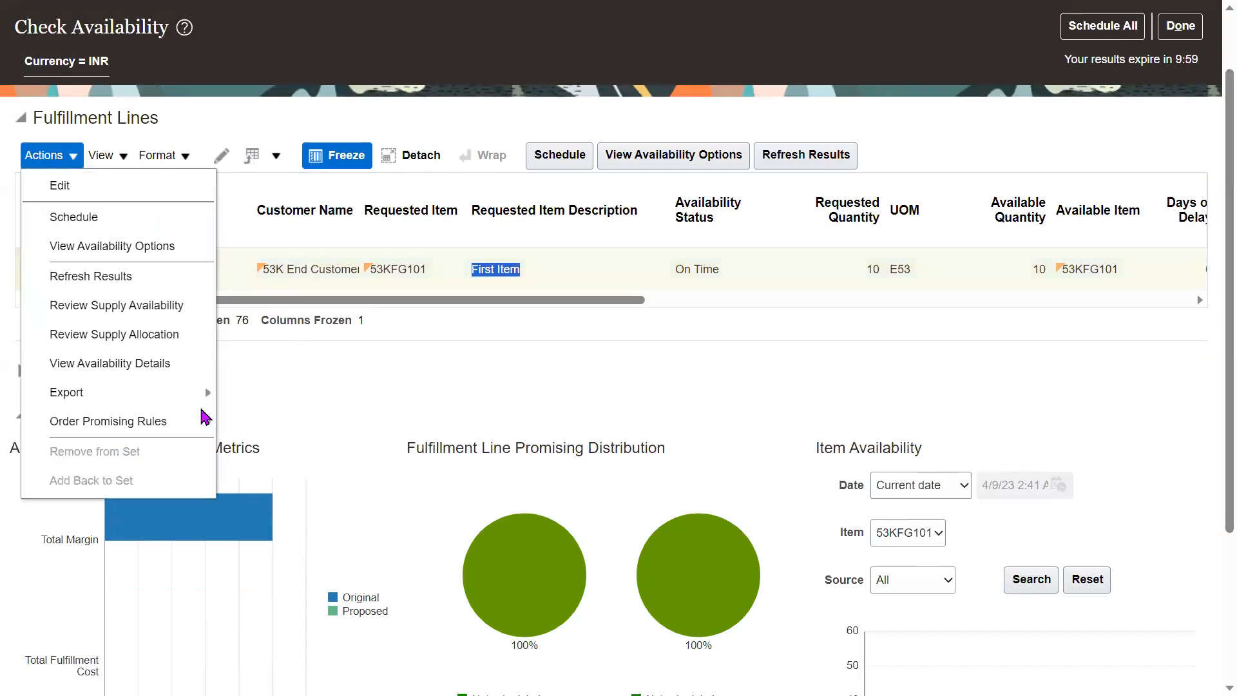
pyautogui.moveTo(174, 420)
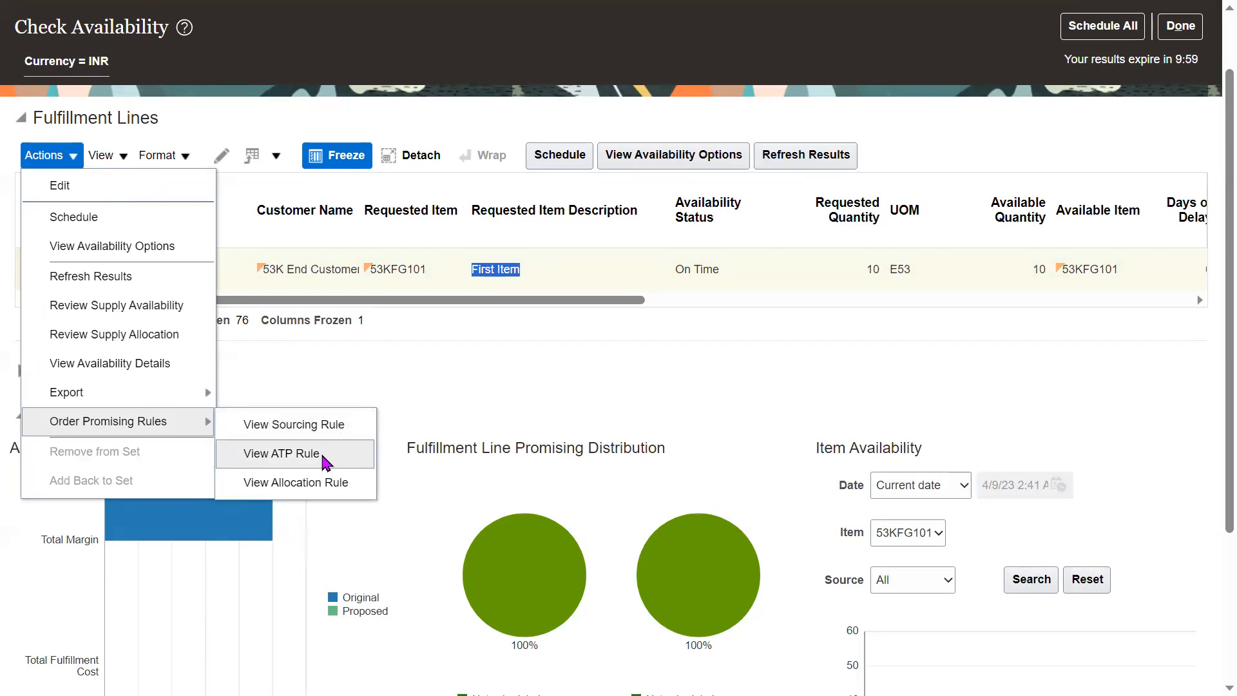
pyautogui.click(324, 460)
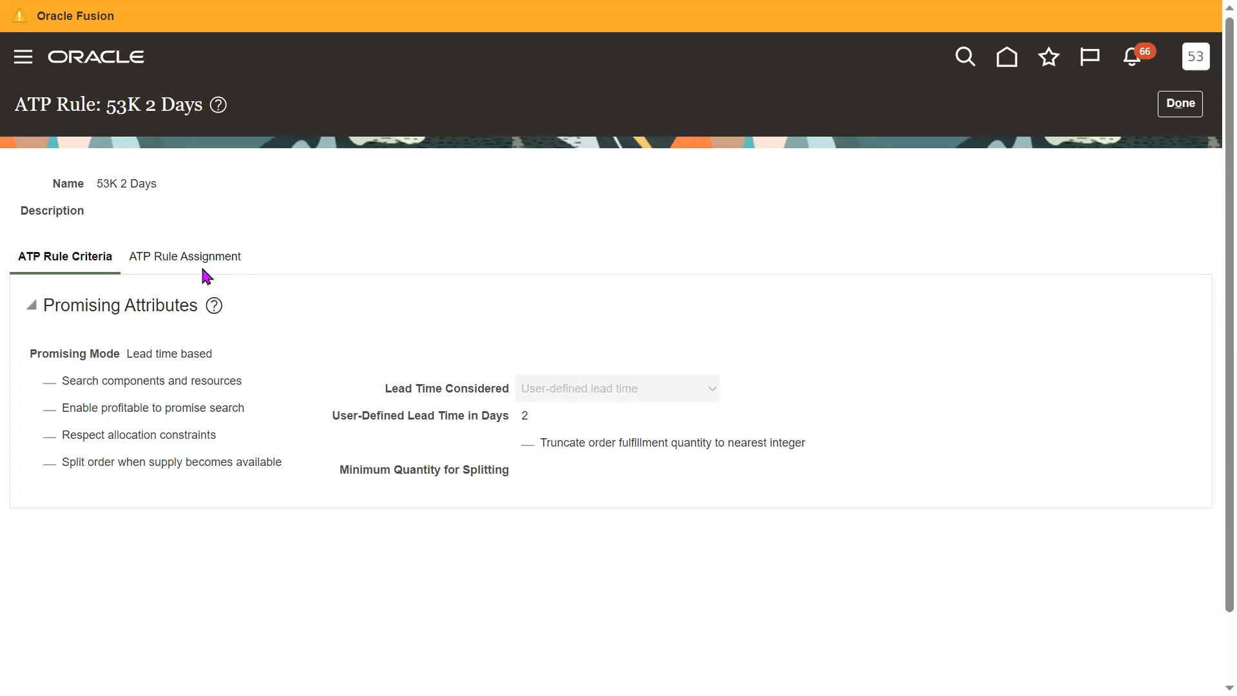
pyautogui.click(184, 258)
pyautogui.click(84, 259)
# Compare the ATP rule's user-defined lead time with the system calendar and return to the availability results
pyautogui.press('F11')
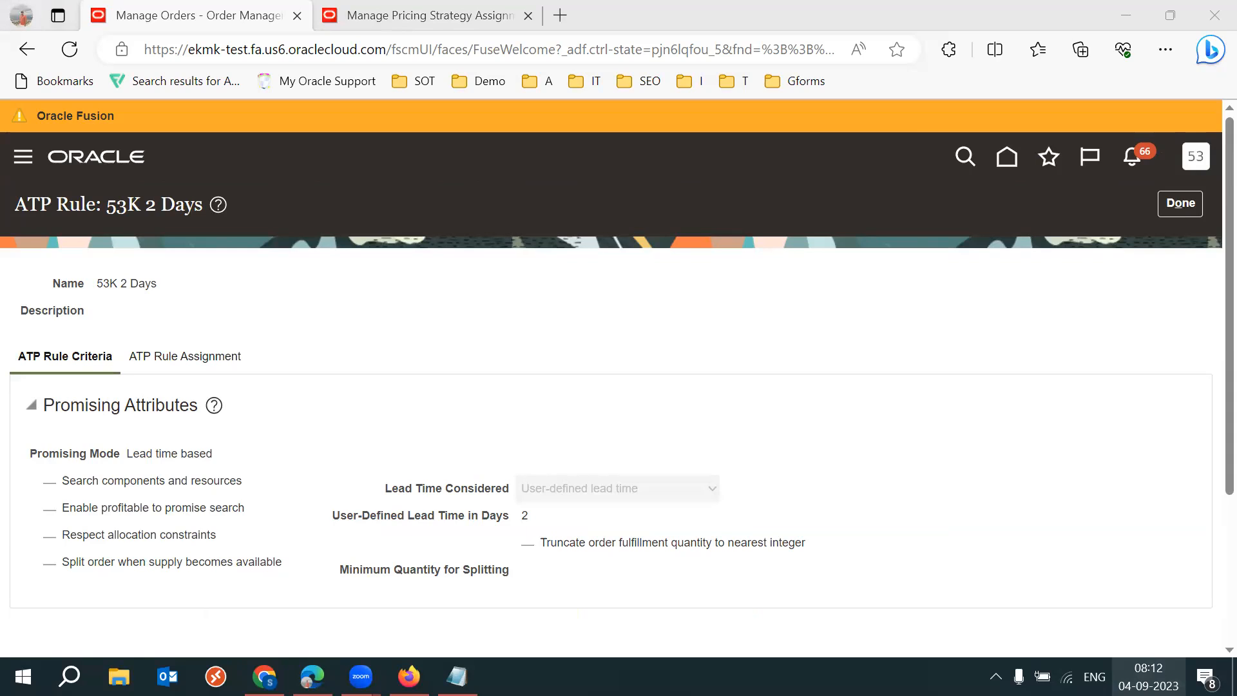
pyautogui.click(1149, 677)
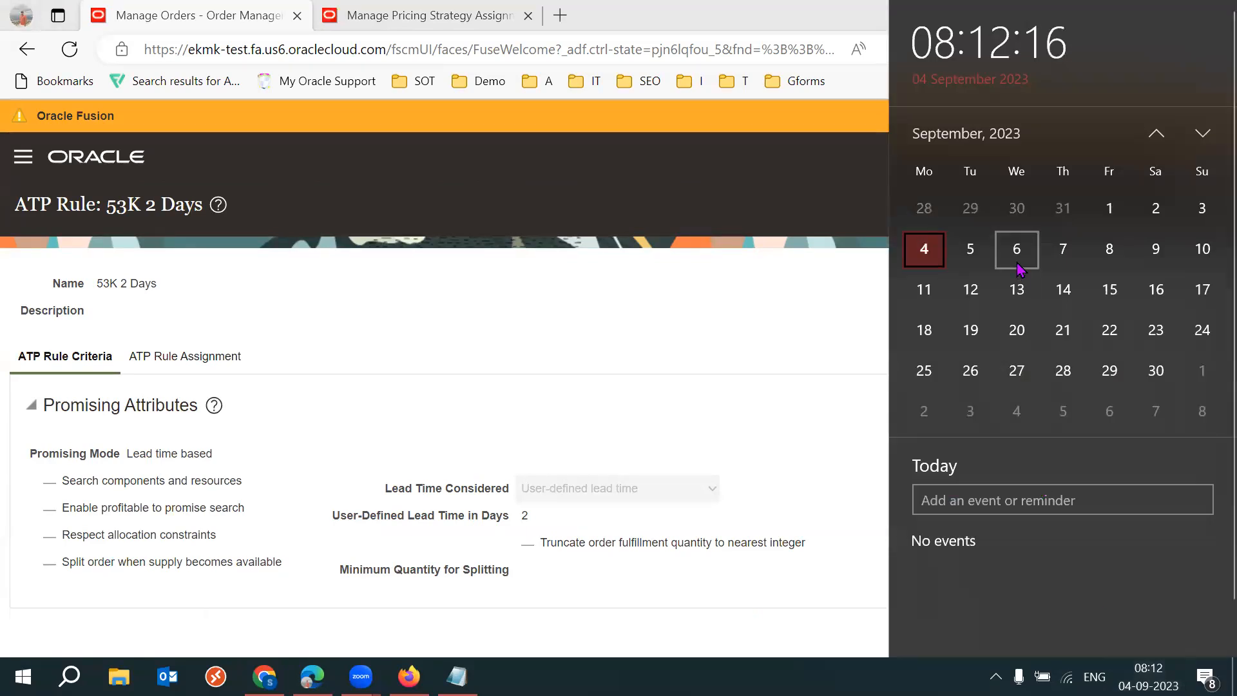
pyautogui.click(597, 334)
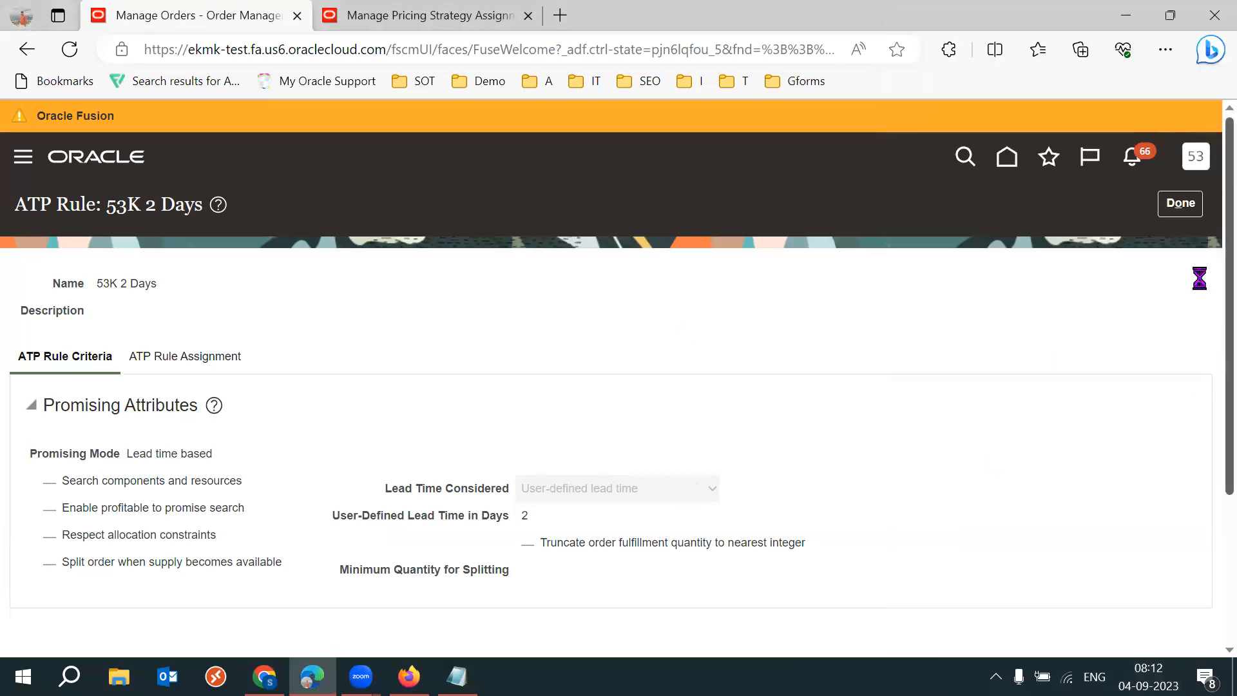
pyautogui.scroll(-2, 1207, 340)
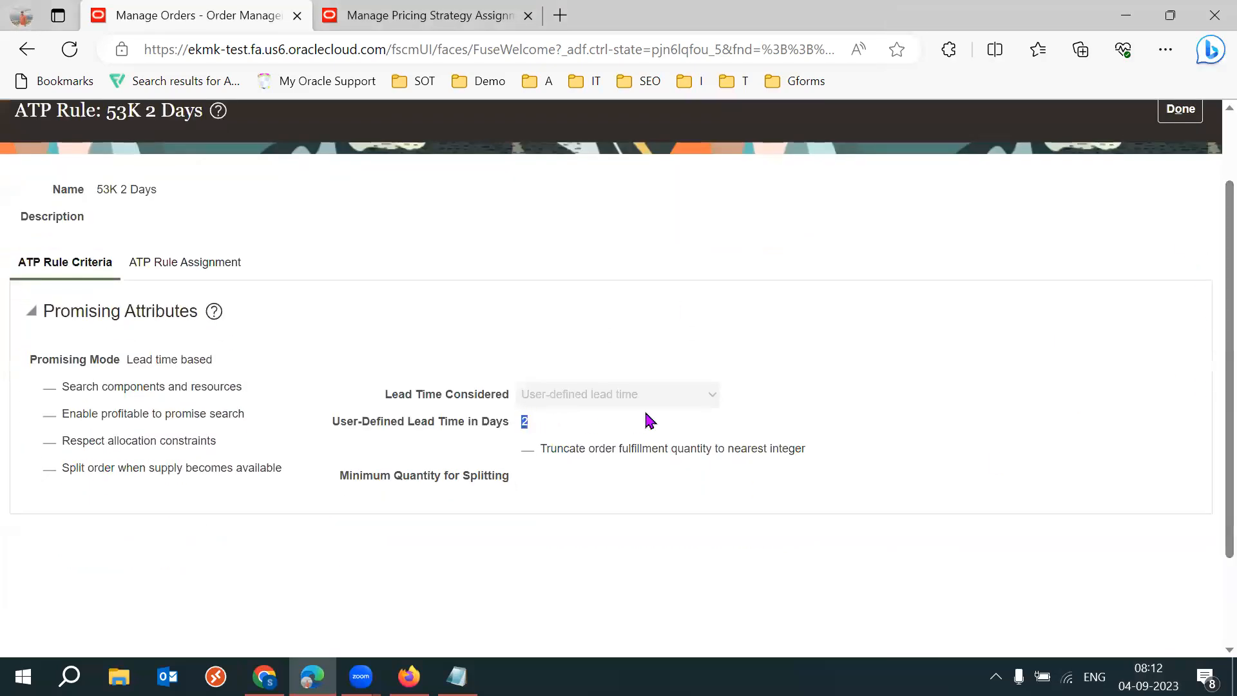
pyautogui.scroll(1, 1210, 205)
pyautogui.click(1181, 161)
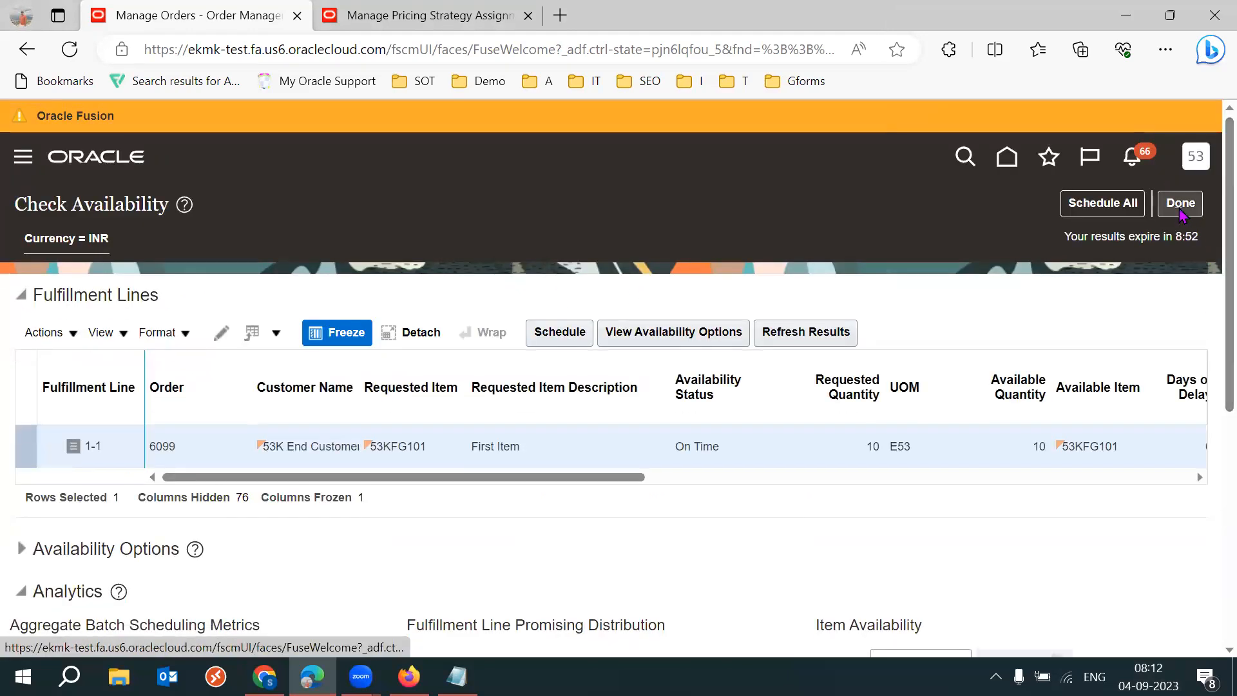
# Examine the scheduling metrics, the original and proposed promising distribution and the item availability chart in the analytics
pyautogui.scroll(-4, 1205, 387)
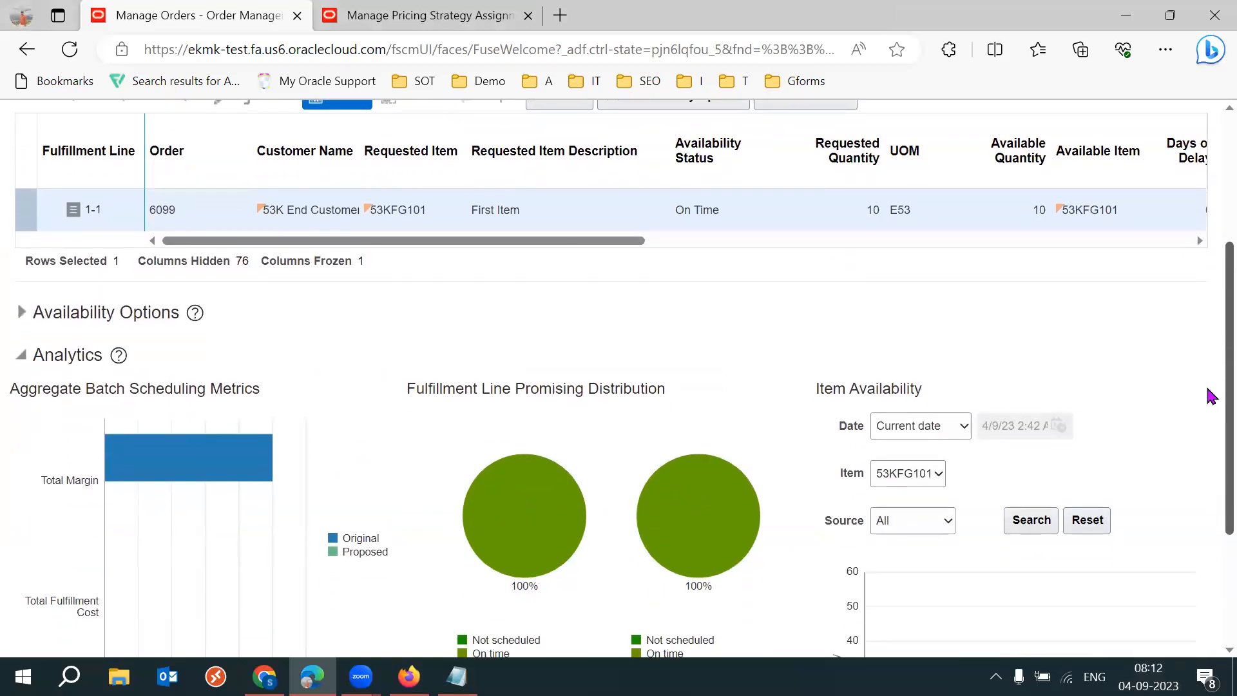
pyautogui.scroll(-2, 1211, 395)
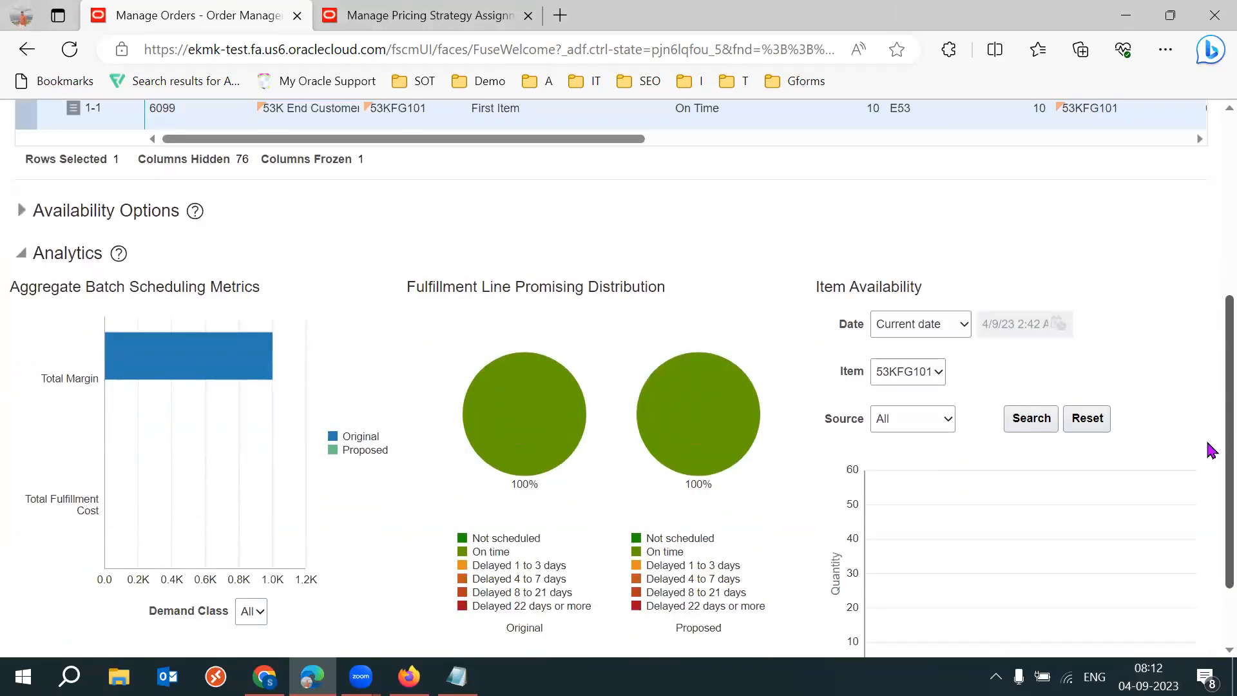
pyautogui.scroll(-2, 1211, 451)
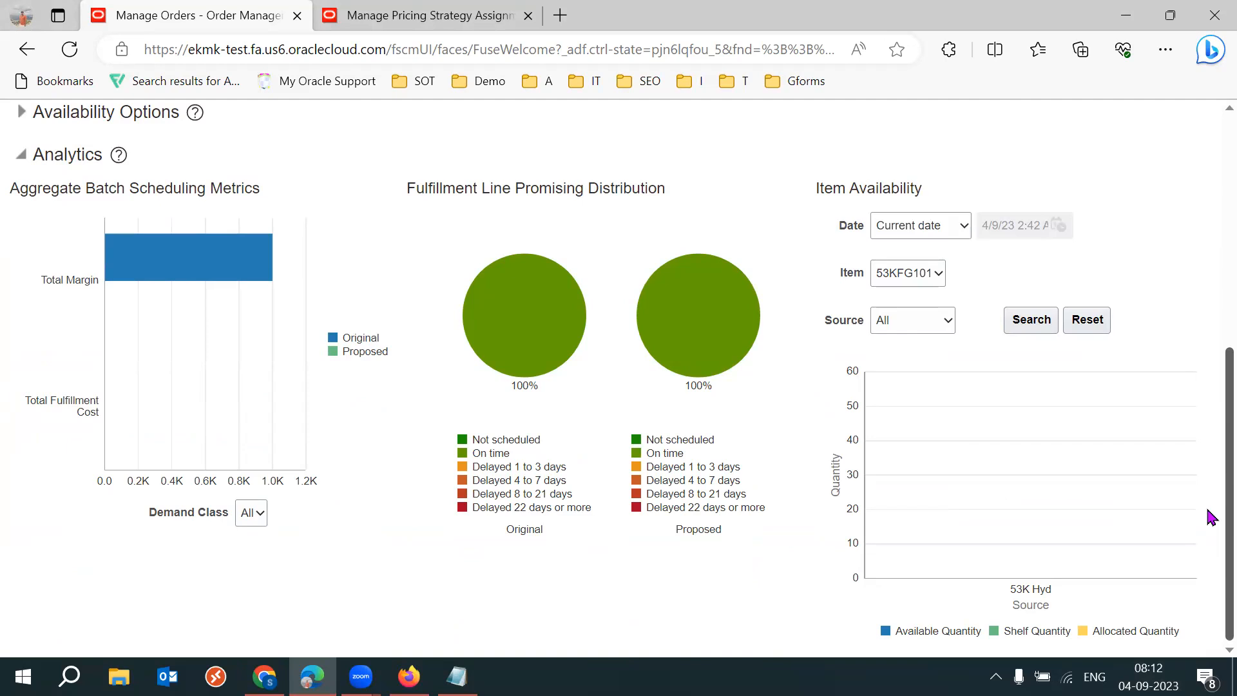
pyautogui.scroll(1, 1207, 461)
pyautogui.scroll(-1, 1207, 515)
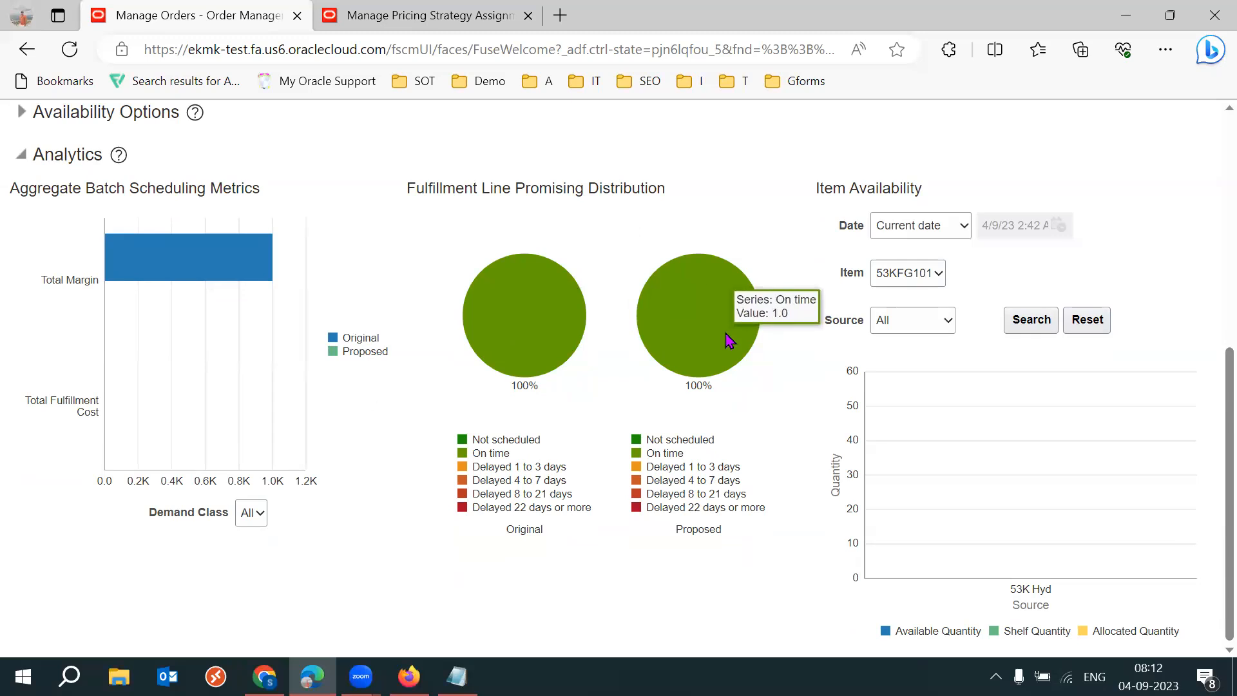
pyautogui.moveTo(520, 343)
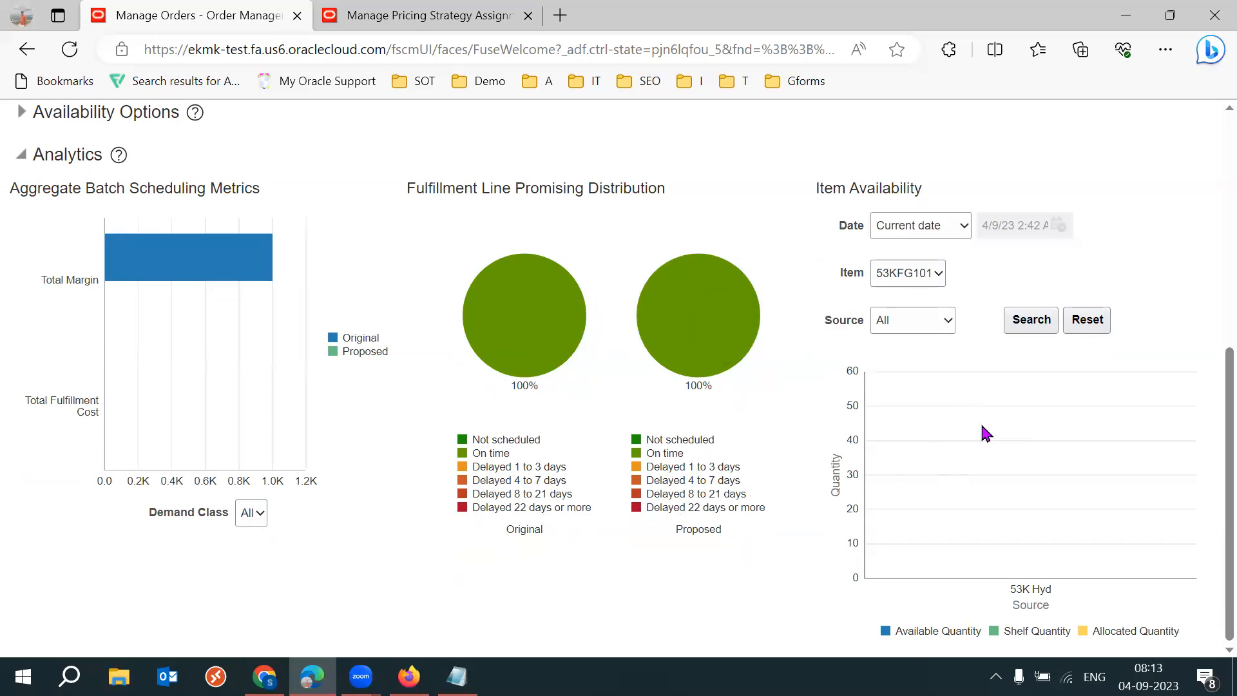
pyautogui.scroll(5, 1209, 361)
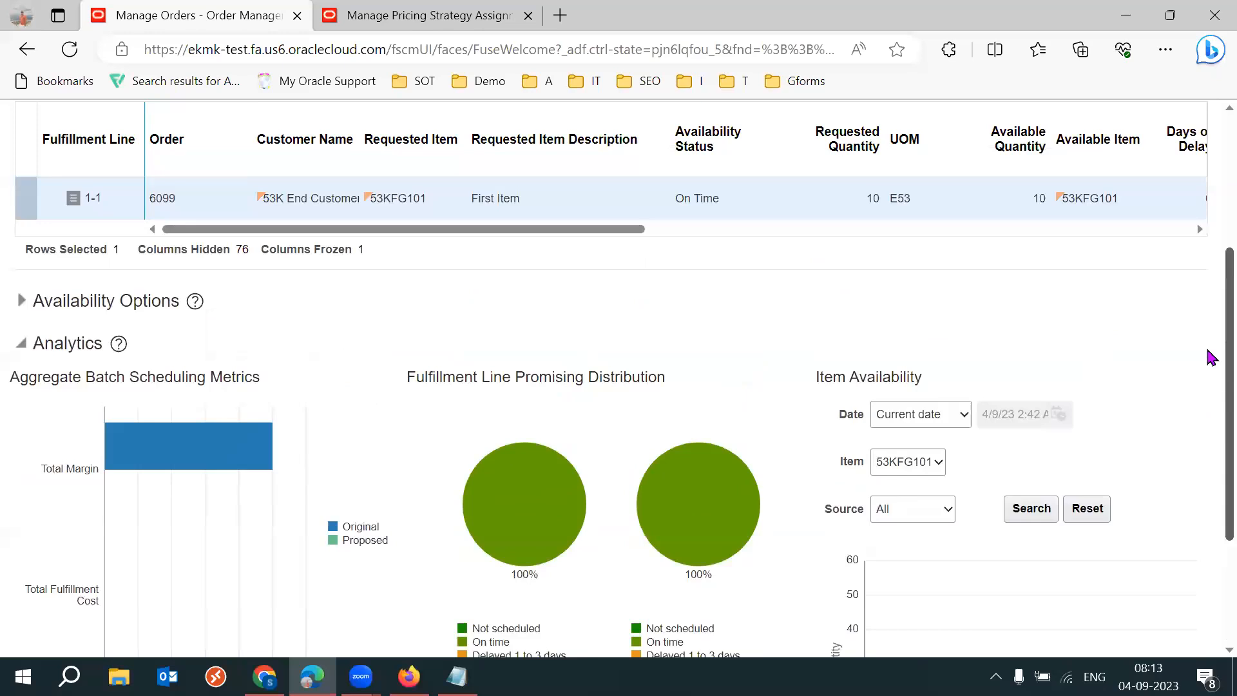
pyautogui.scroll(-5, 1209, 320)
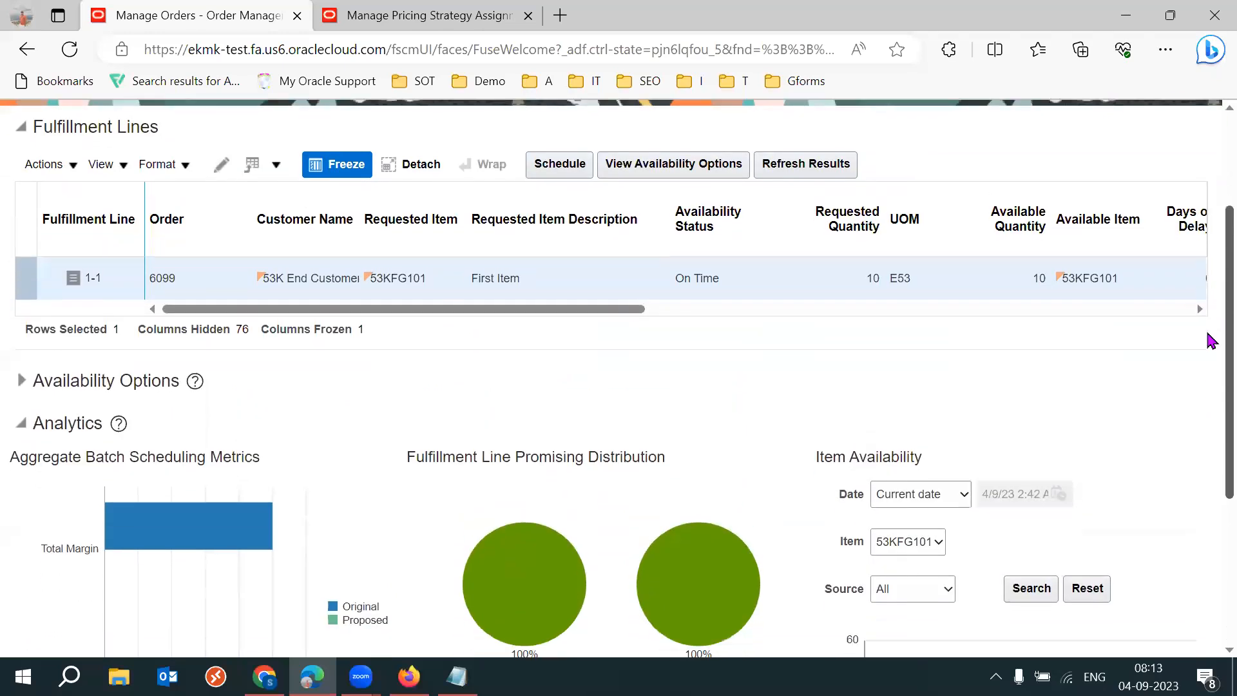
pyautogui.scroll(-1, 1212, 516)
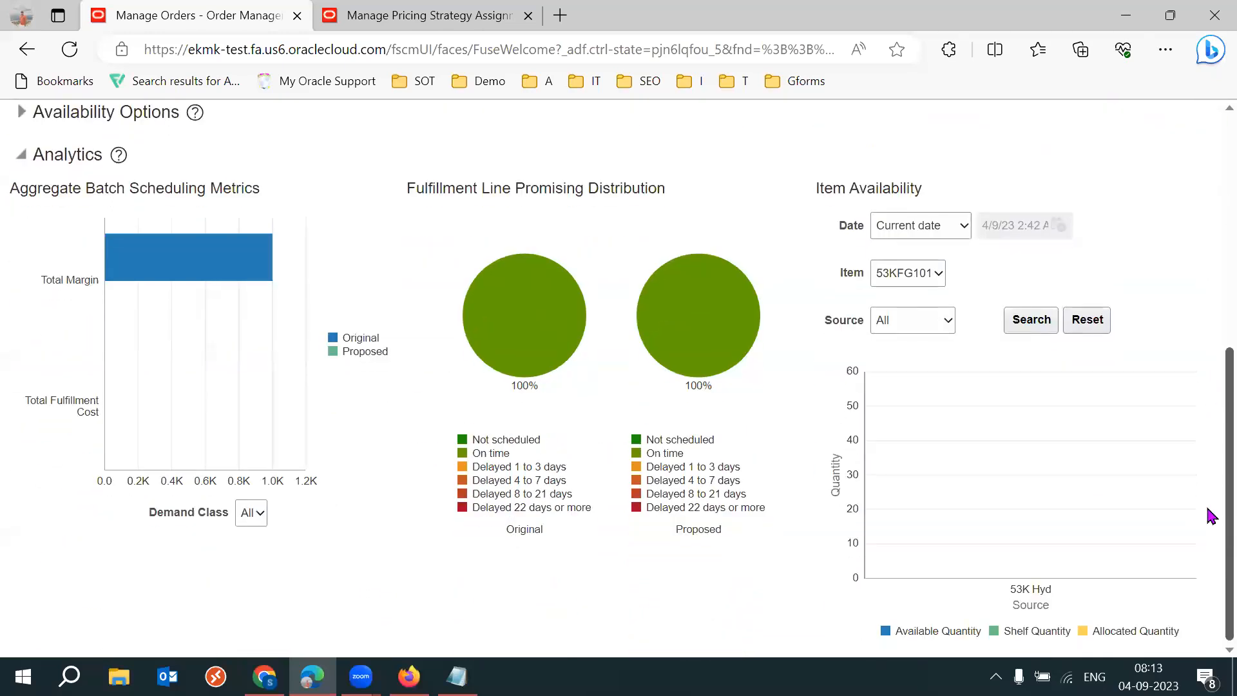
# Search the item availability of 53KFG101 for the current date, first for all sources and again with Organization as source
pyautogui.click(1029, 321)
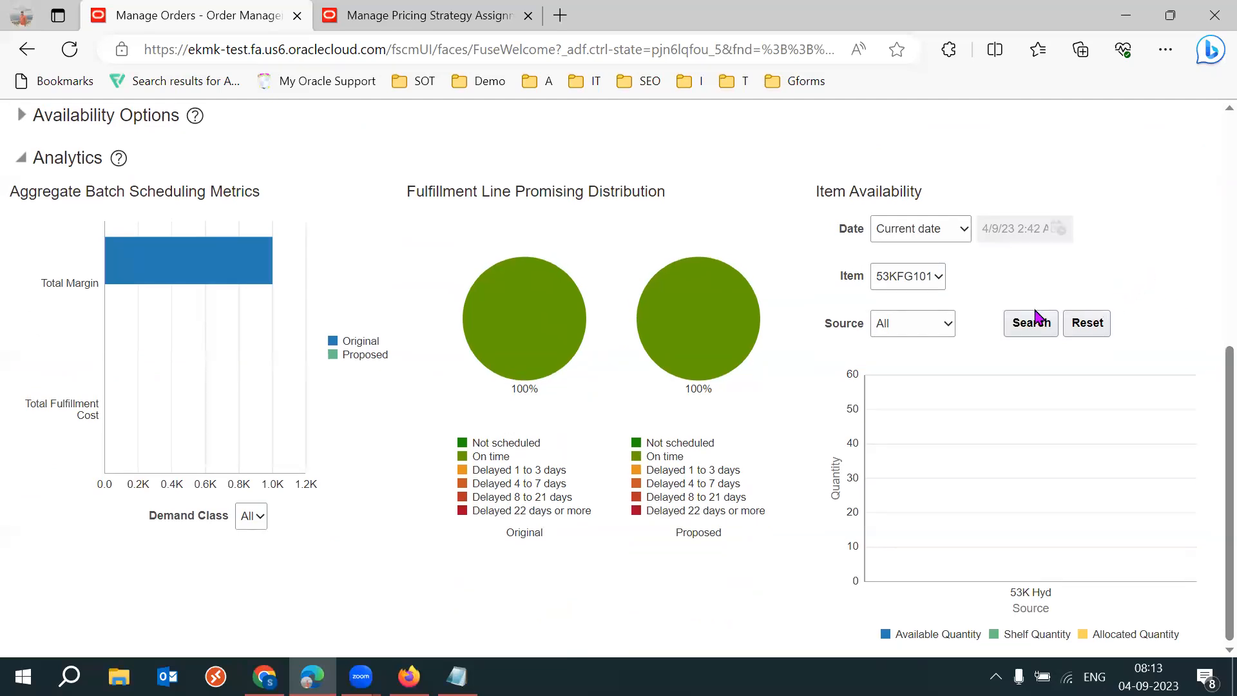
pyautogui.click(959, 235)
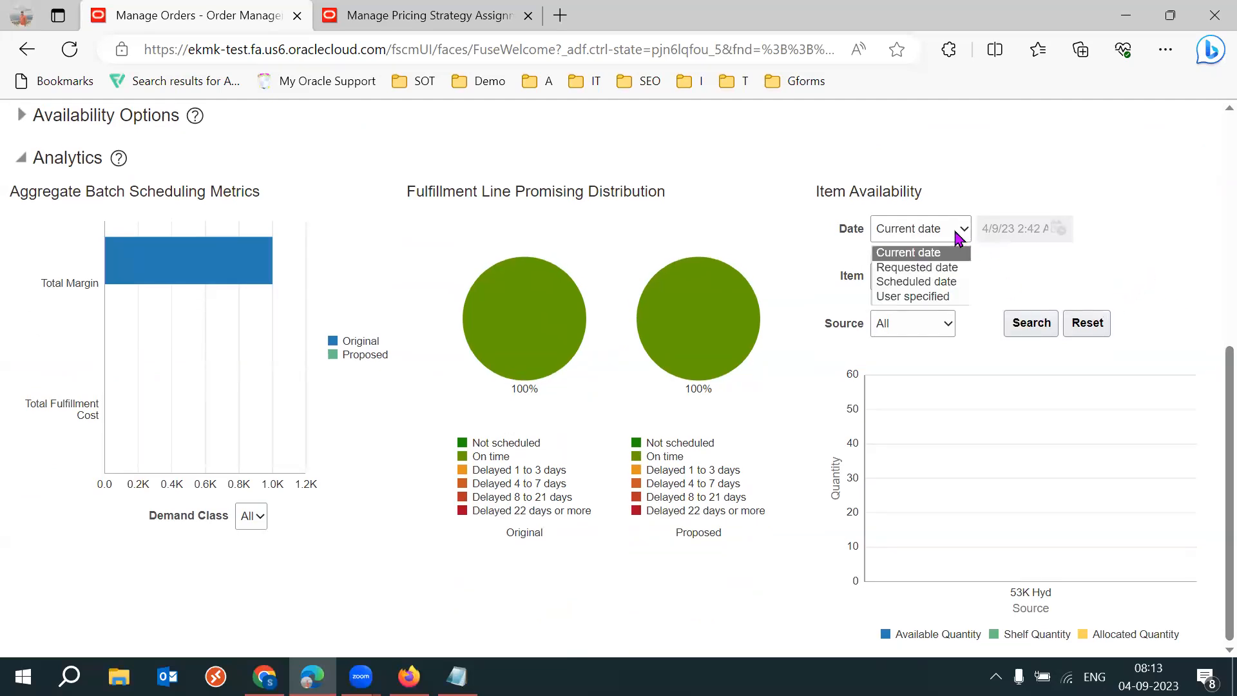
pyautogui.click(922, 252)
pyautogui.click(1028, 326)
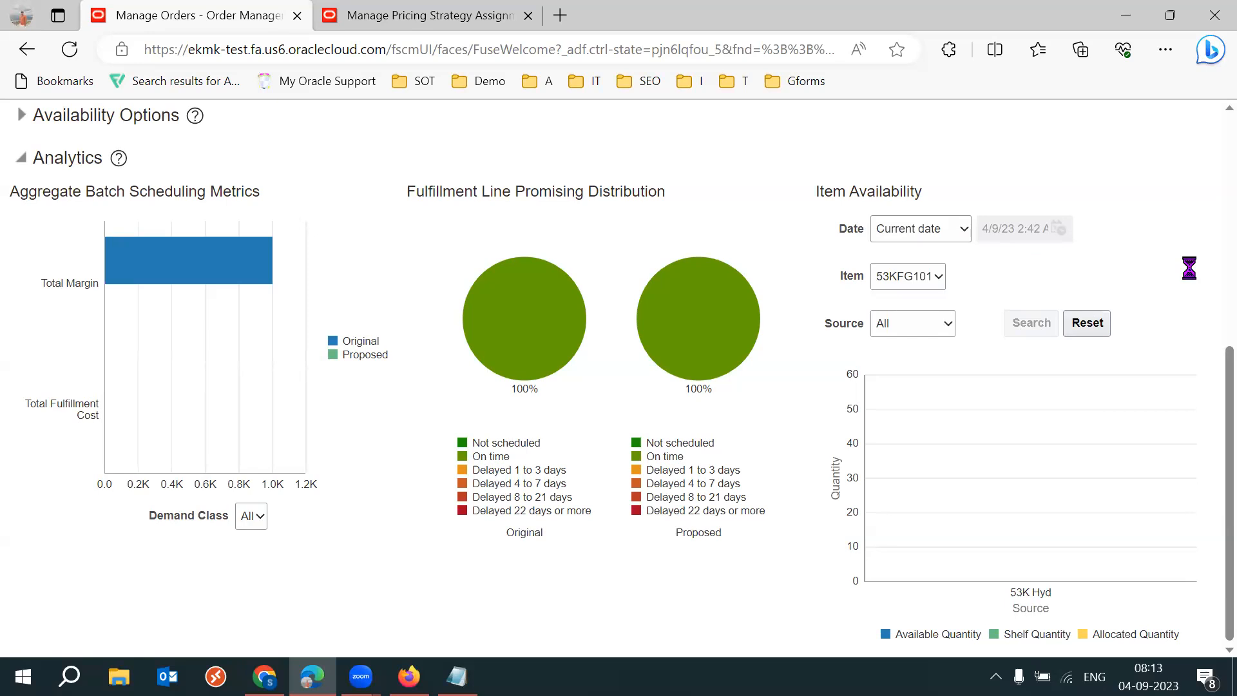
pyautogui.click(938, 340)
pyautogui.click(909, 362)
pyautogui.click(1026, 325)
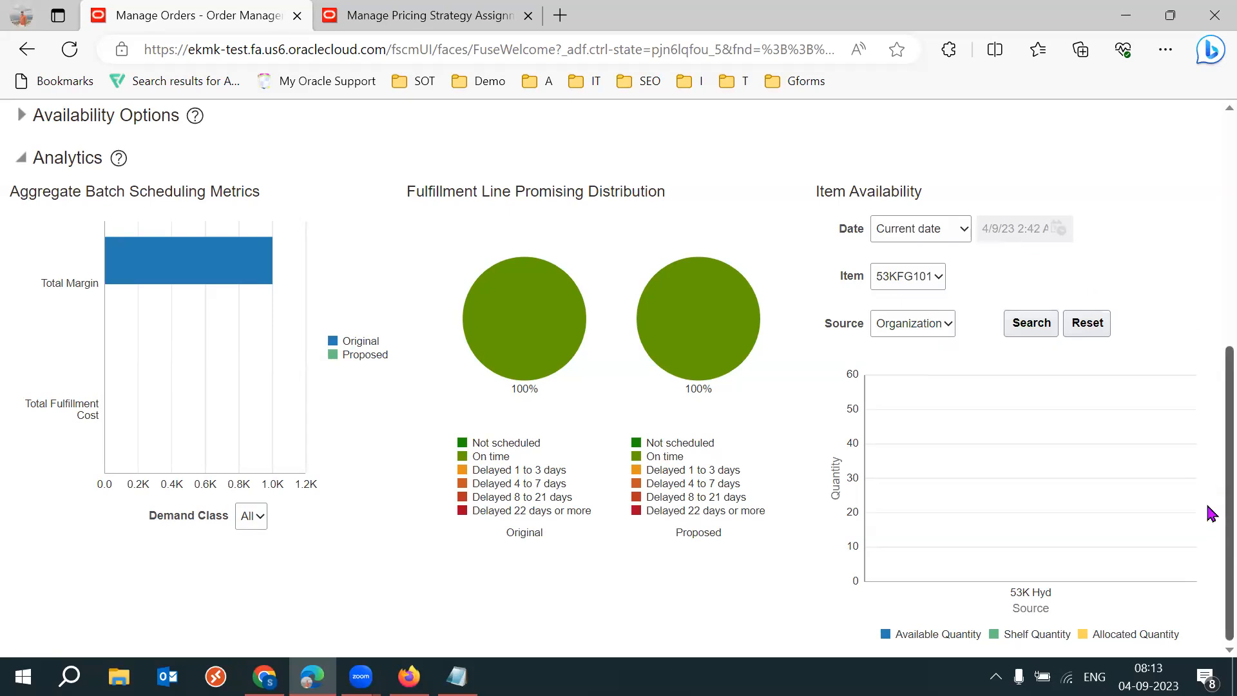
# Close the availability check and return to the order's fulfillment lines
pyautogui.scroll(3, 1211, 451)
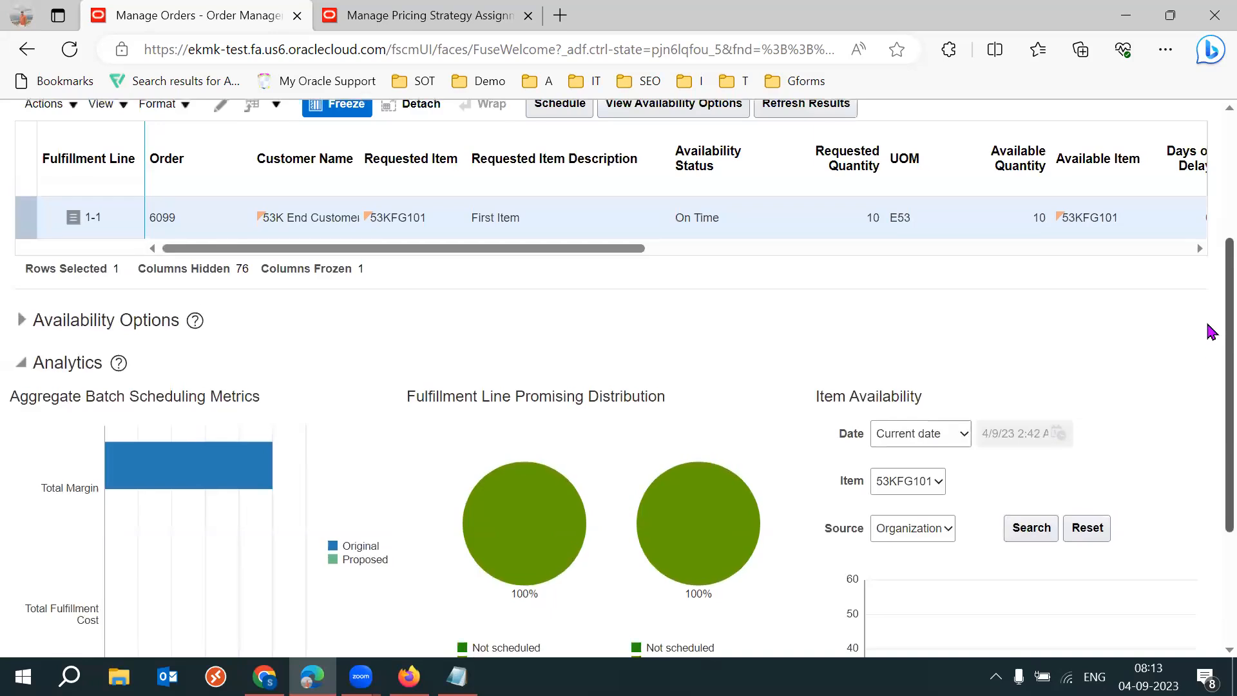
pyautogui.scroll(3, 1207, 340)
pyautogui.click(1182, 186)
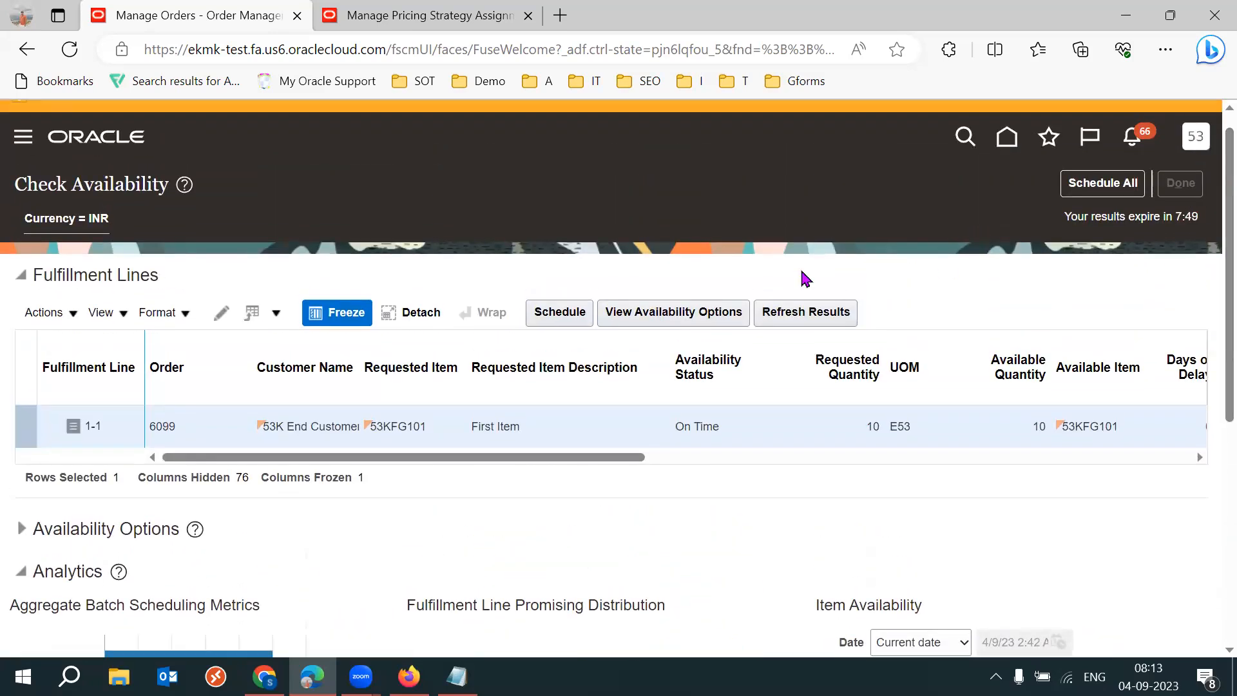
# Edit fulfillment line 1-1 and set its source to Warehouse with warehouse 53KH (53K Hyd)
pyautogui.scroll(-6, 1207, 310)
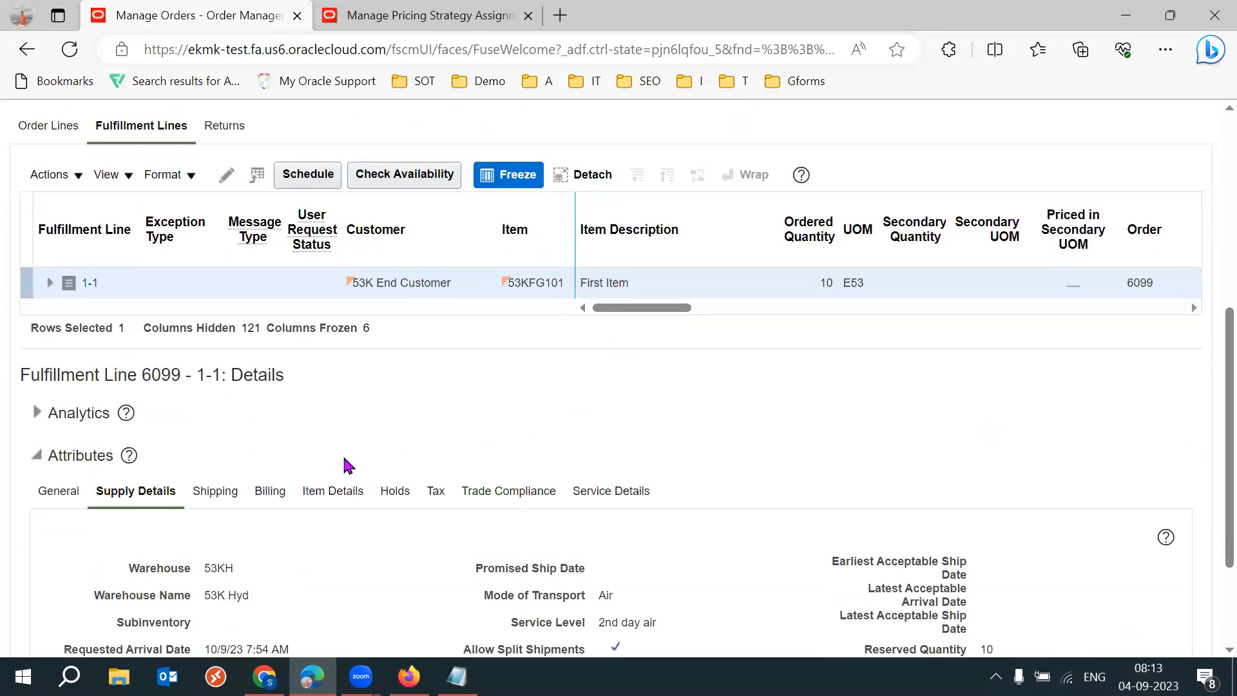
pyautogui.click(227, 176)
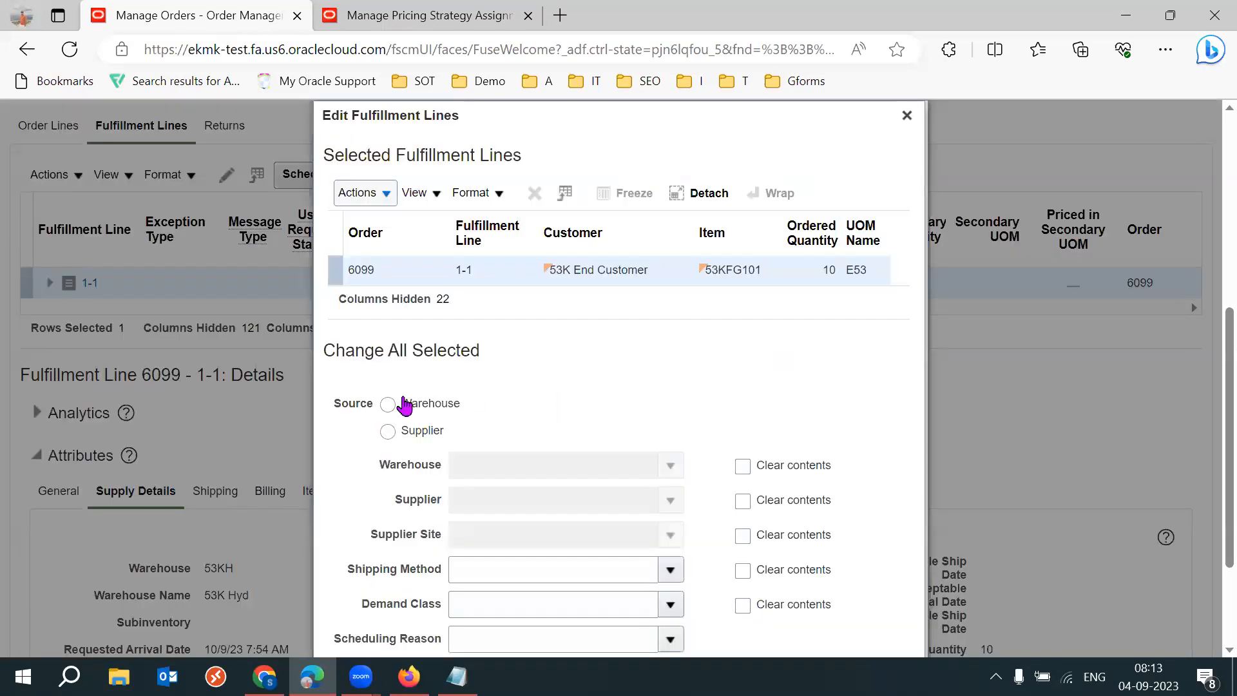
pyautogui.click(390, 405)
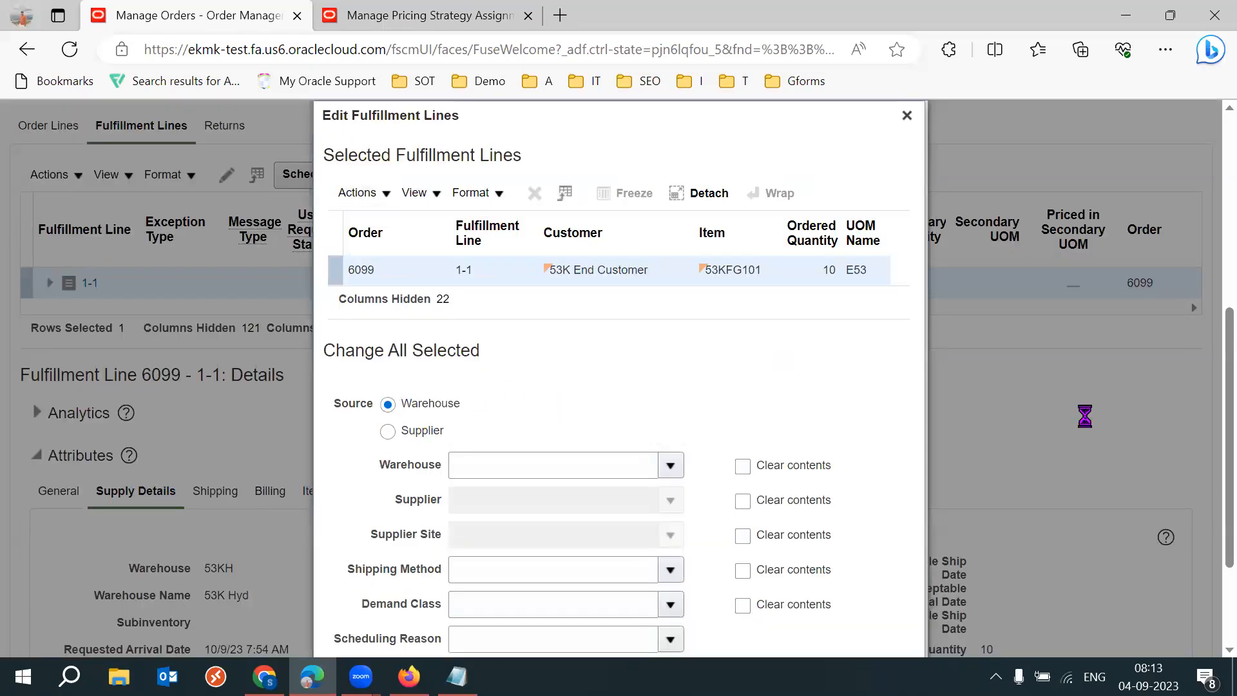
pyautogui.scroll(-3, 1213, 381)
pyautogui.click(545, 307)
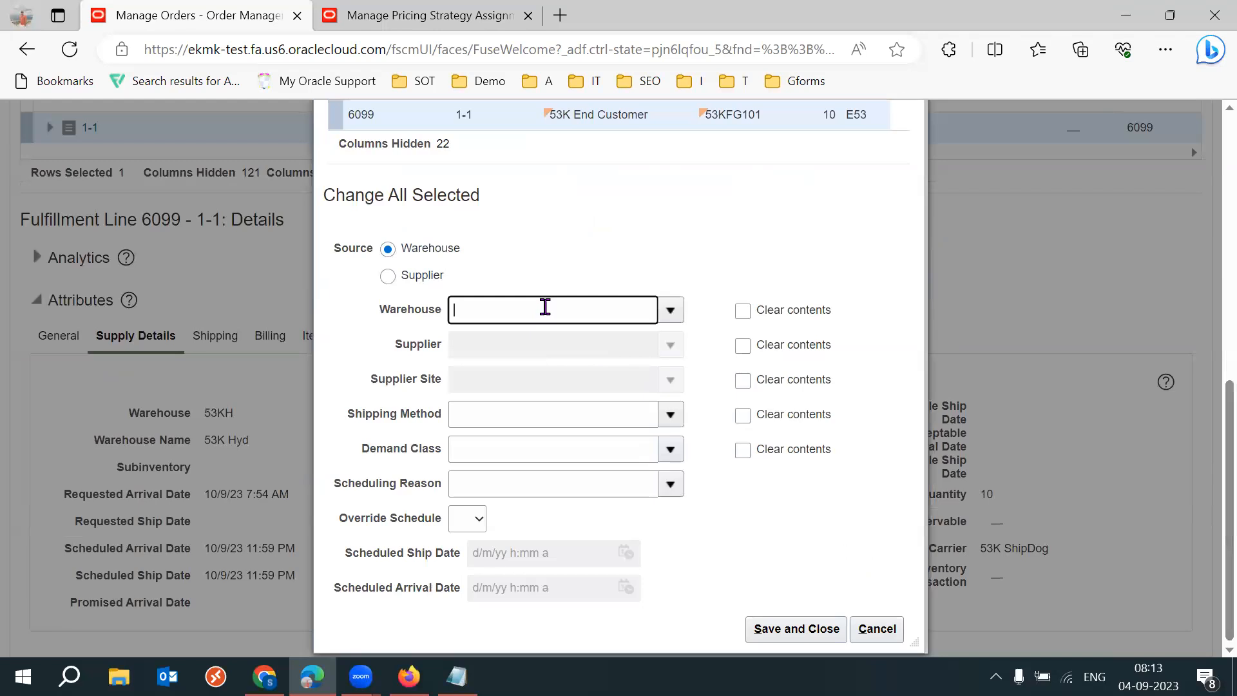
pyautogui.write('53K')
pyautogui.press('Tab')
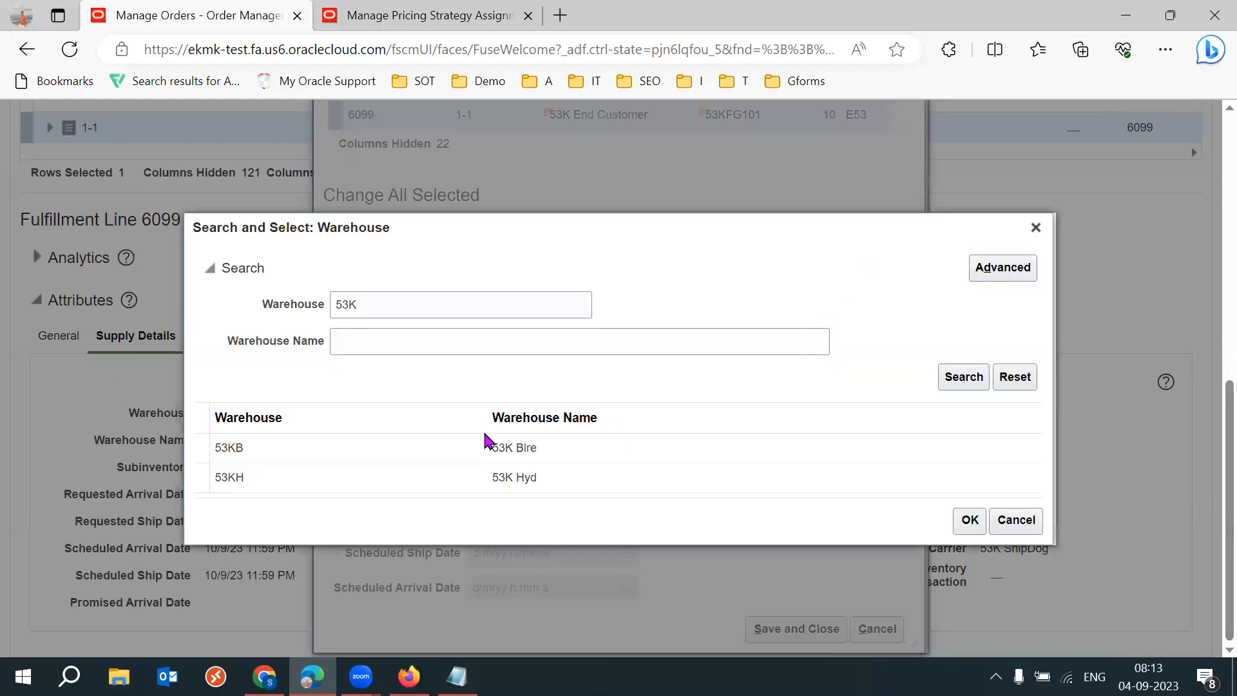
pyautogui.click(342, 484)
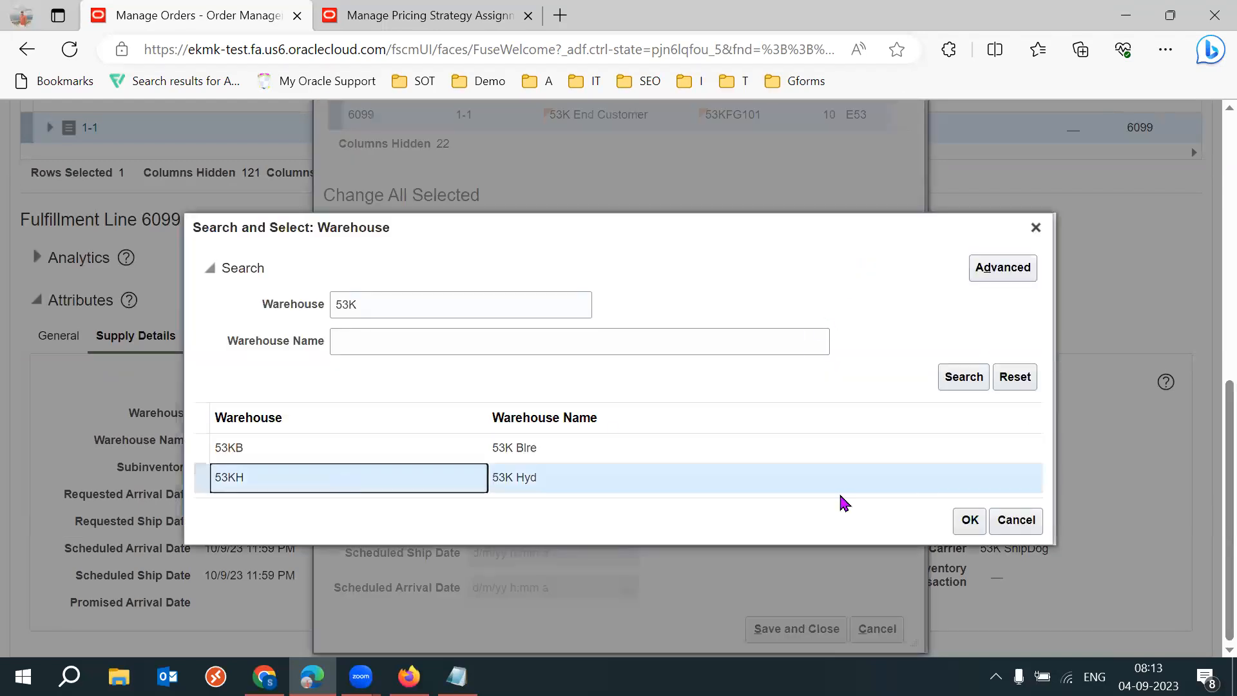
pyautogui.click(968, 519)
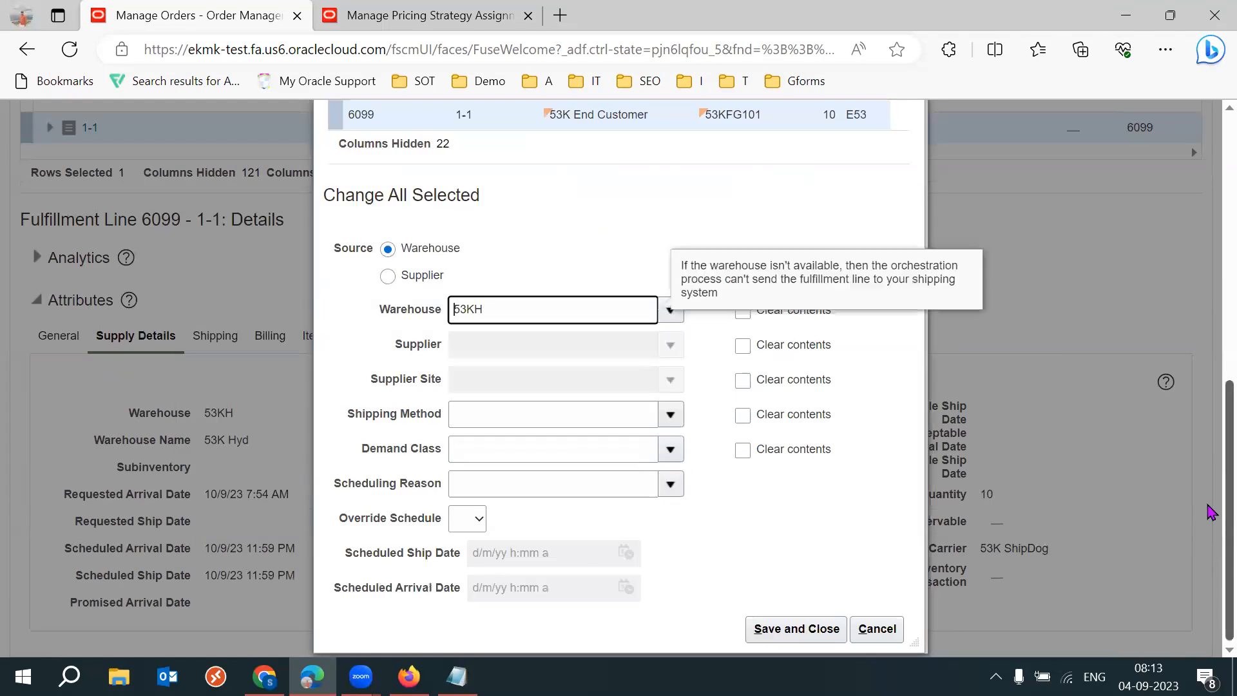
# Set Override Schedule to Yes and the scheduled ship date to 8/9/23 8:13 AM
pyautogui.click(518, 495)
pyautogui.click(467, 519)
pyautogui.click(464, 567)
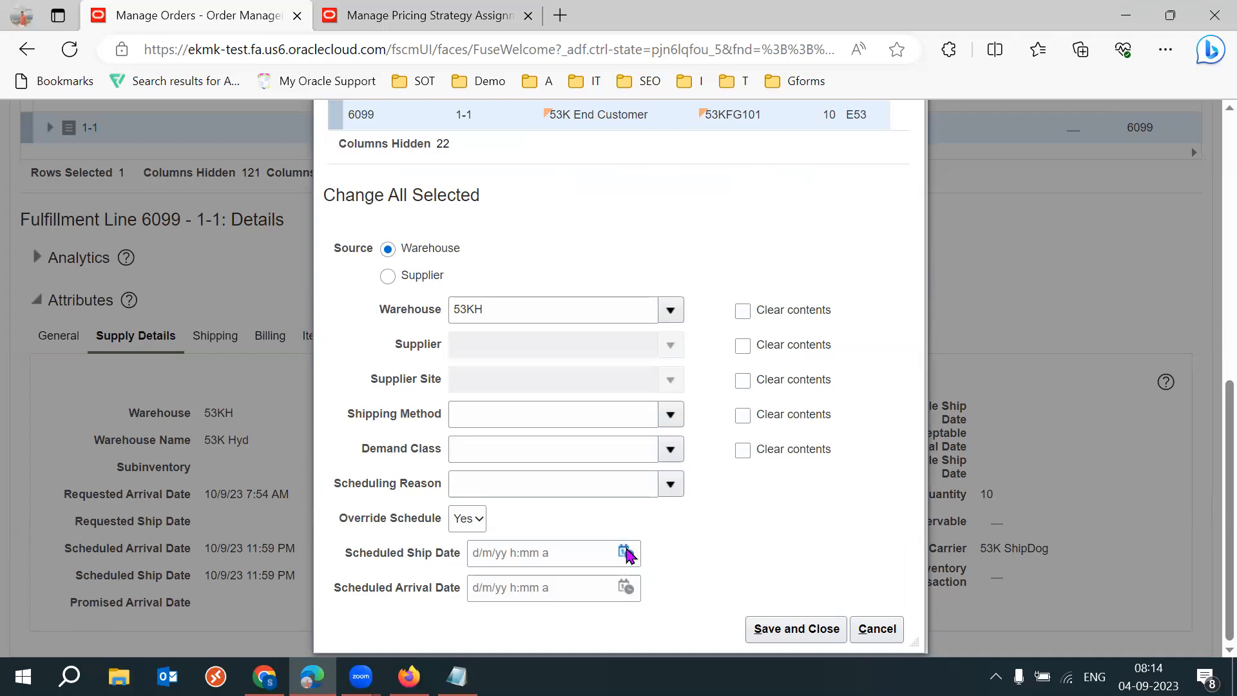
pyautogui.click(624, 552)
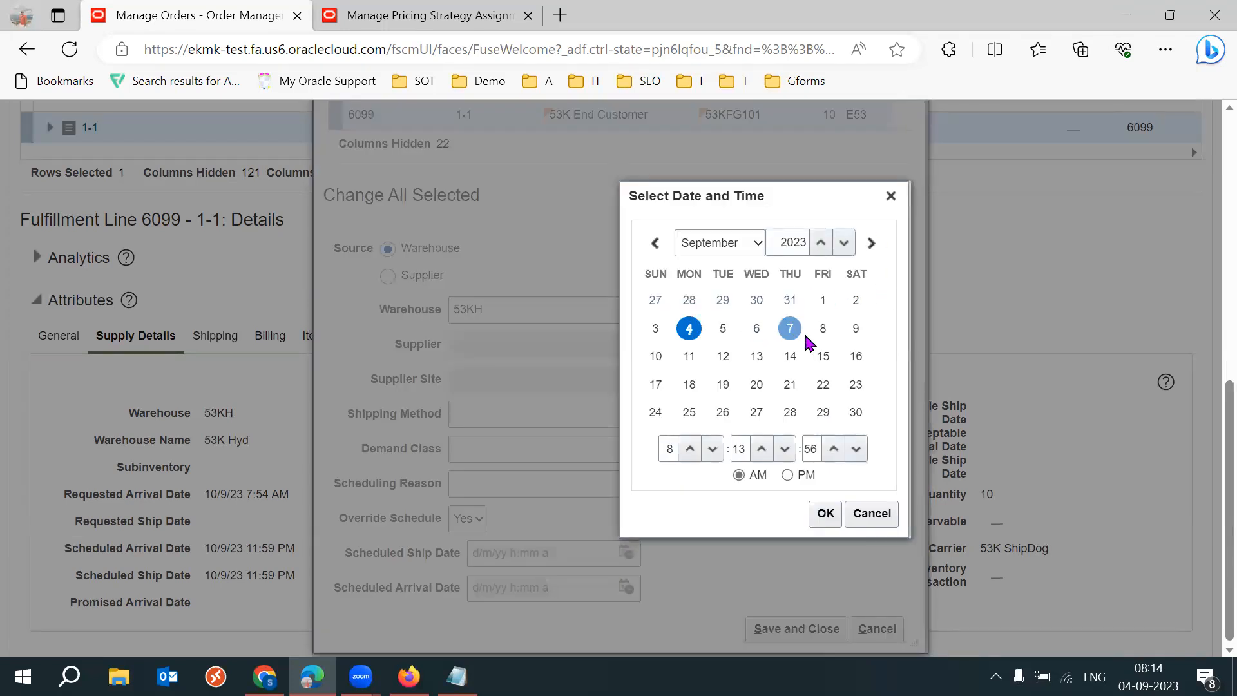
pyautogui.click(823, 330)
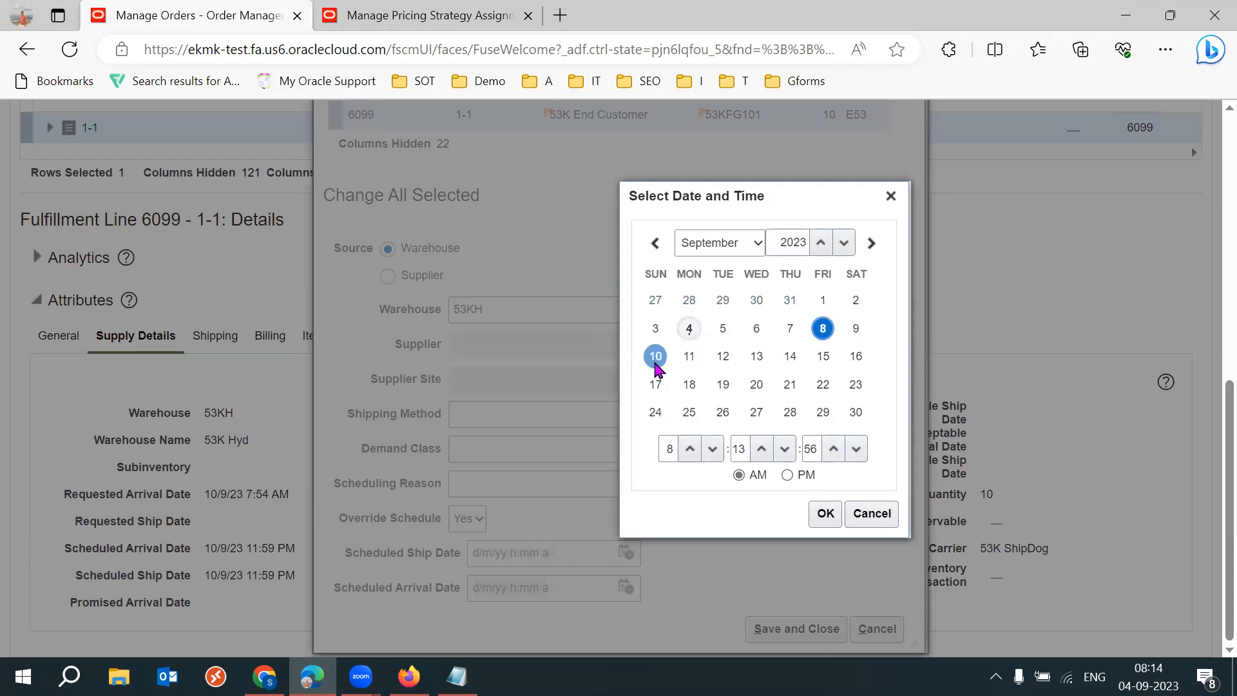
pyautogui.click(824, 514)
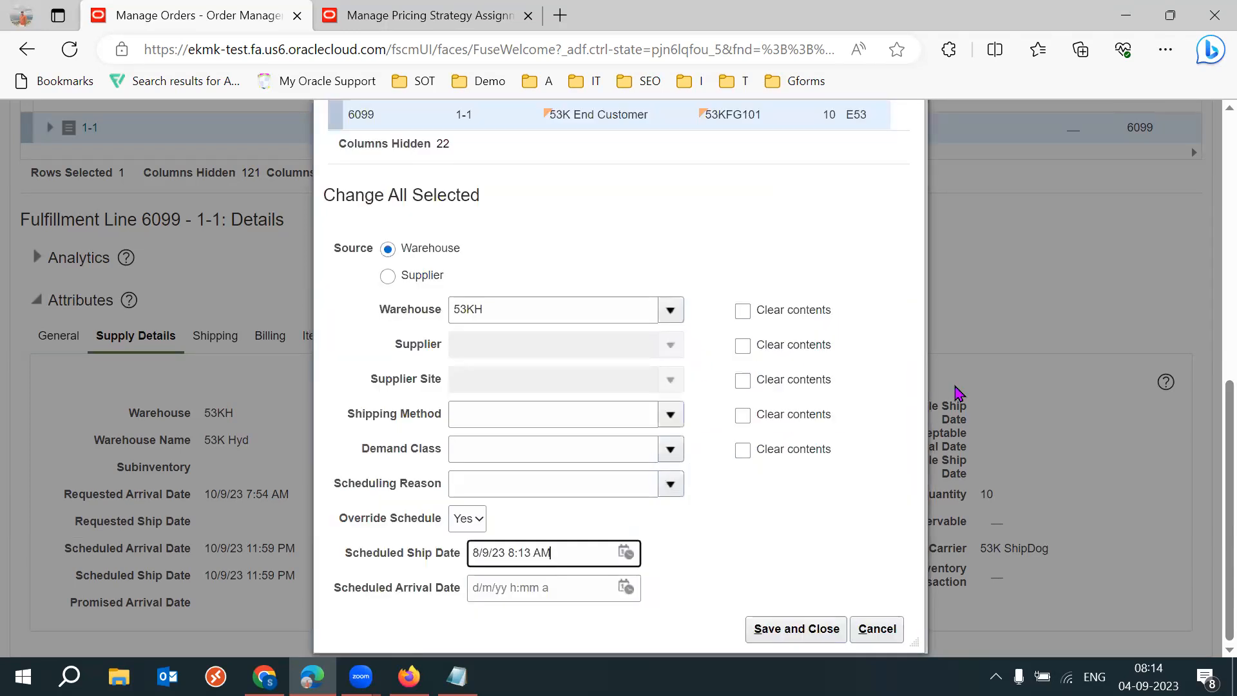
pyautogui.click(813, 531)
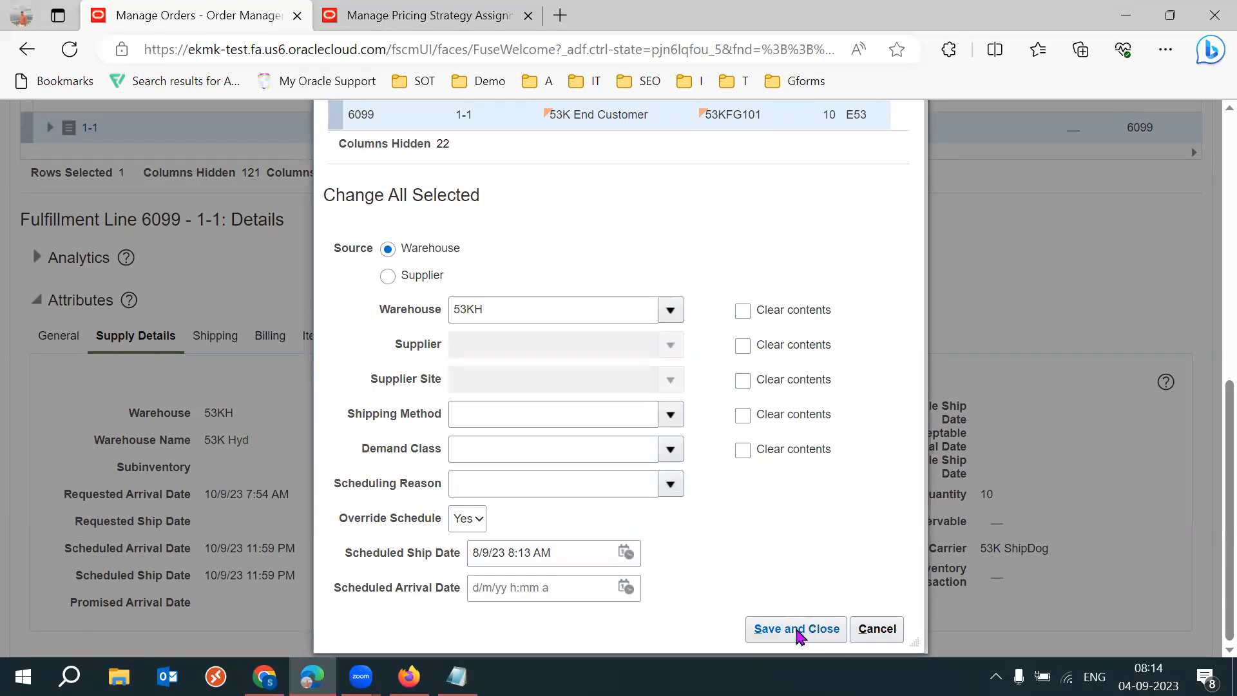
# Try to save and close the schedule override changes on fulfillment line 1-1
pyautogui.click(797, 631)
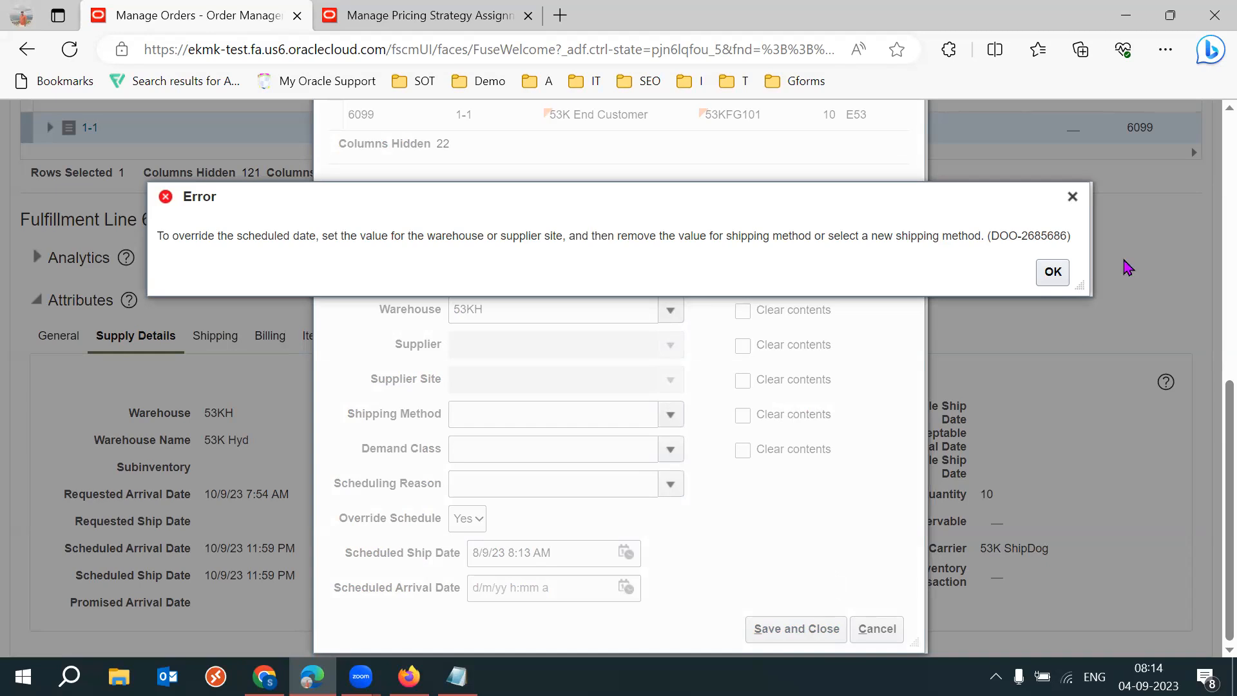
pyautogui.click(1073, 196)
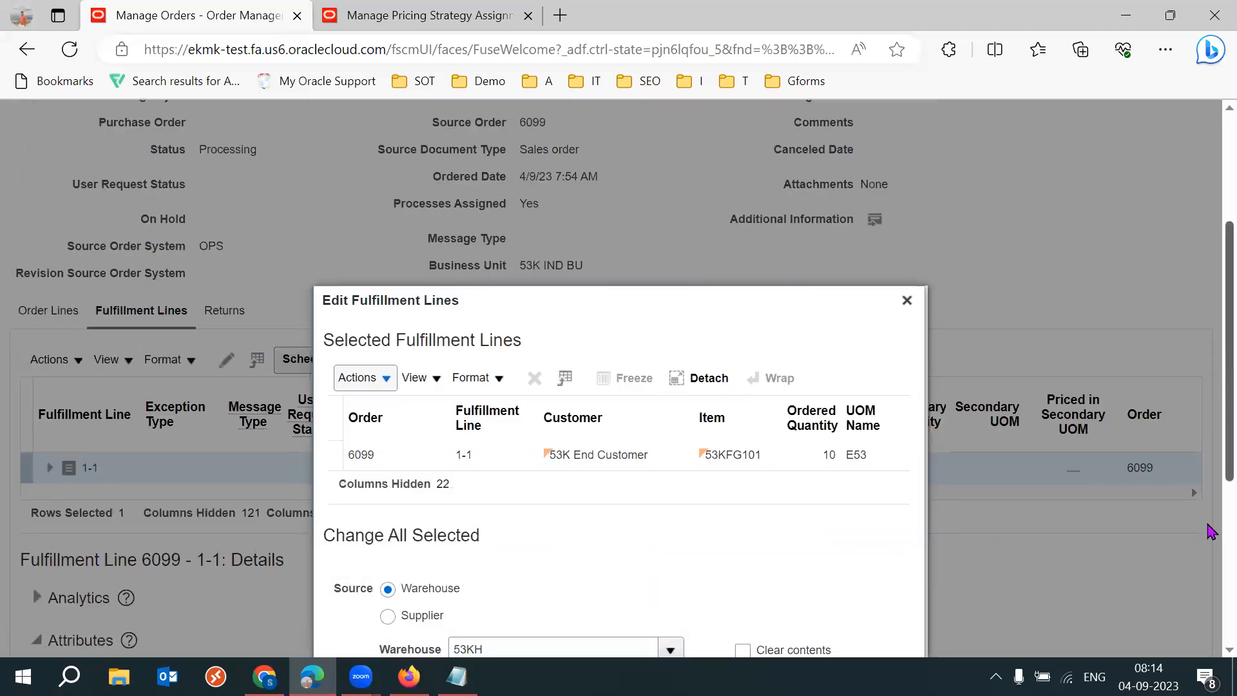
pyautogui.scroll(-5, 1211, 496)
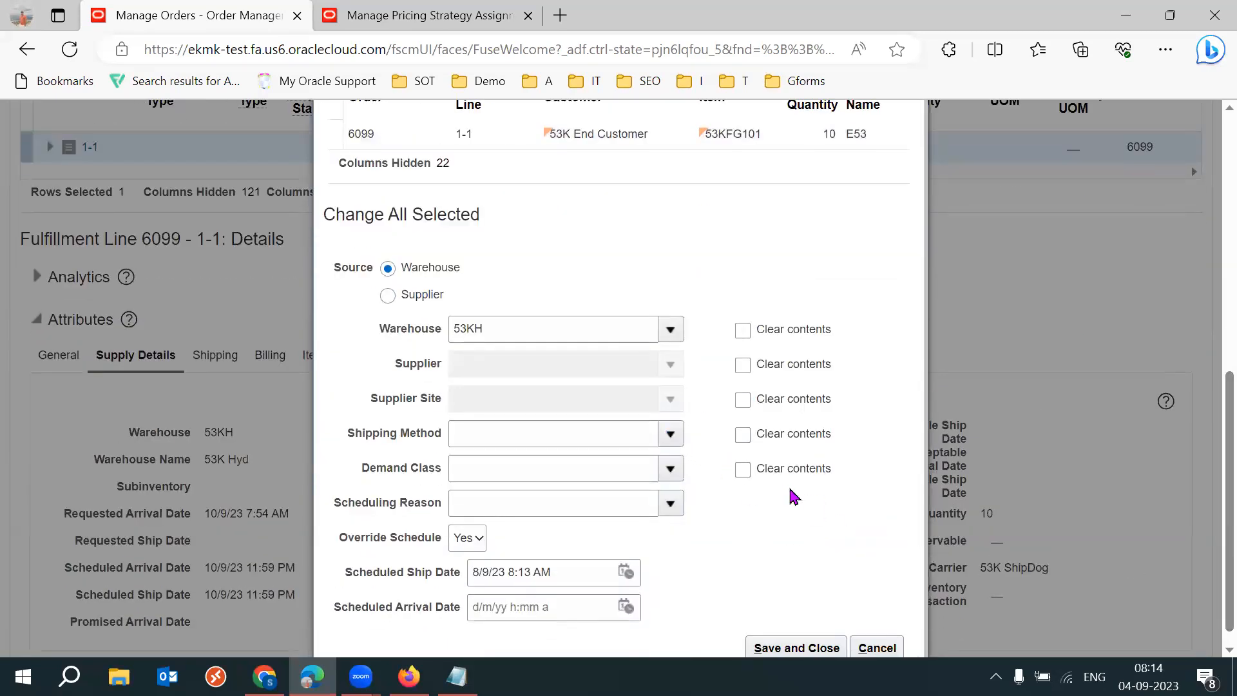
# Search the shipping methods for method name 53K and then for carrier 53K, and close the search without selecting one
pyautogui.click(483, 497)
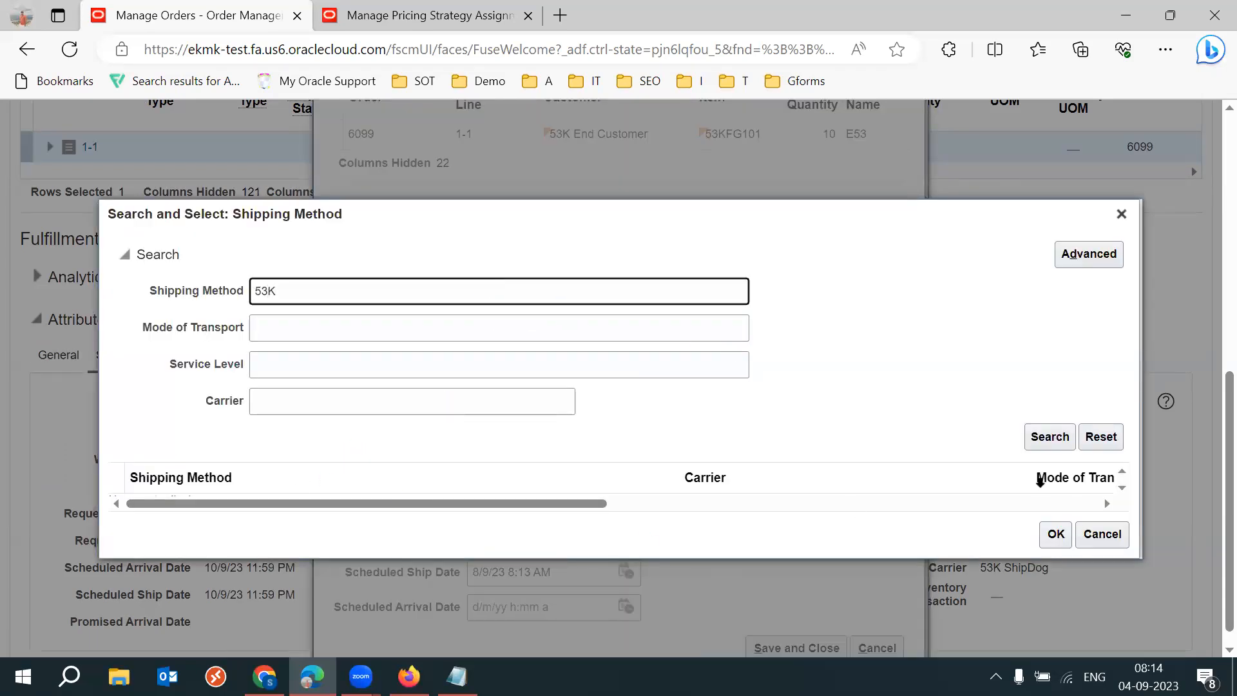
pyautogui.click(1059, 438)
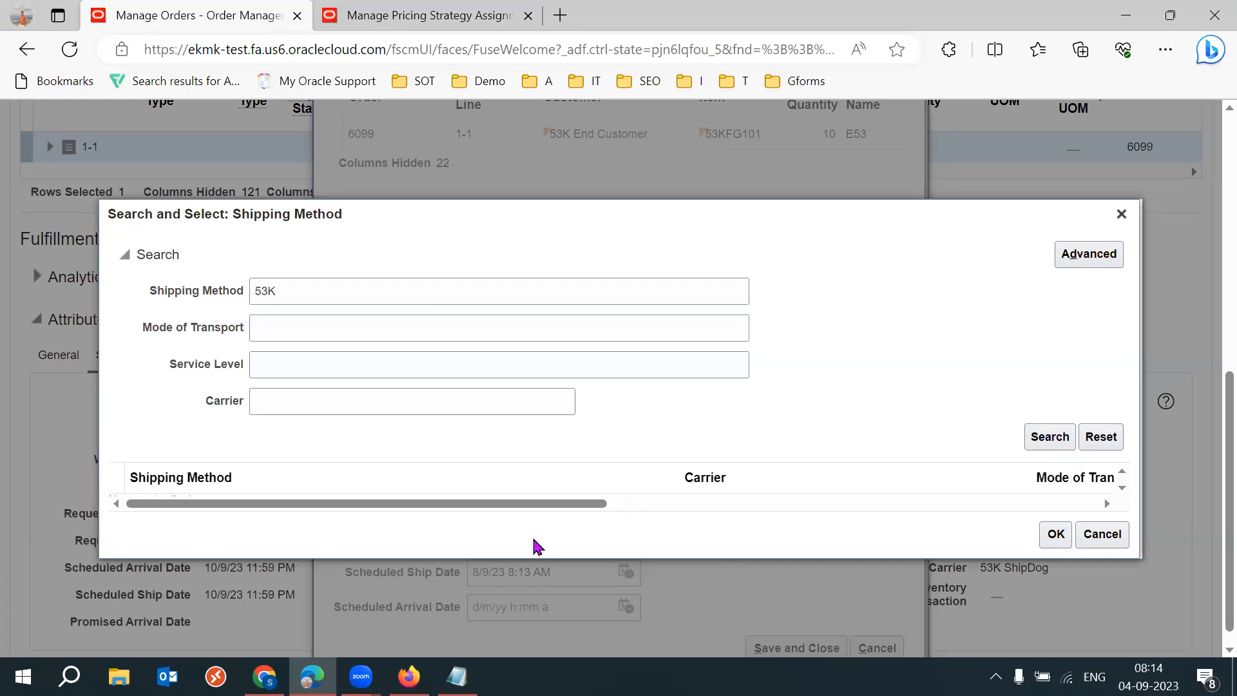
pyautogui.click(357, 290)
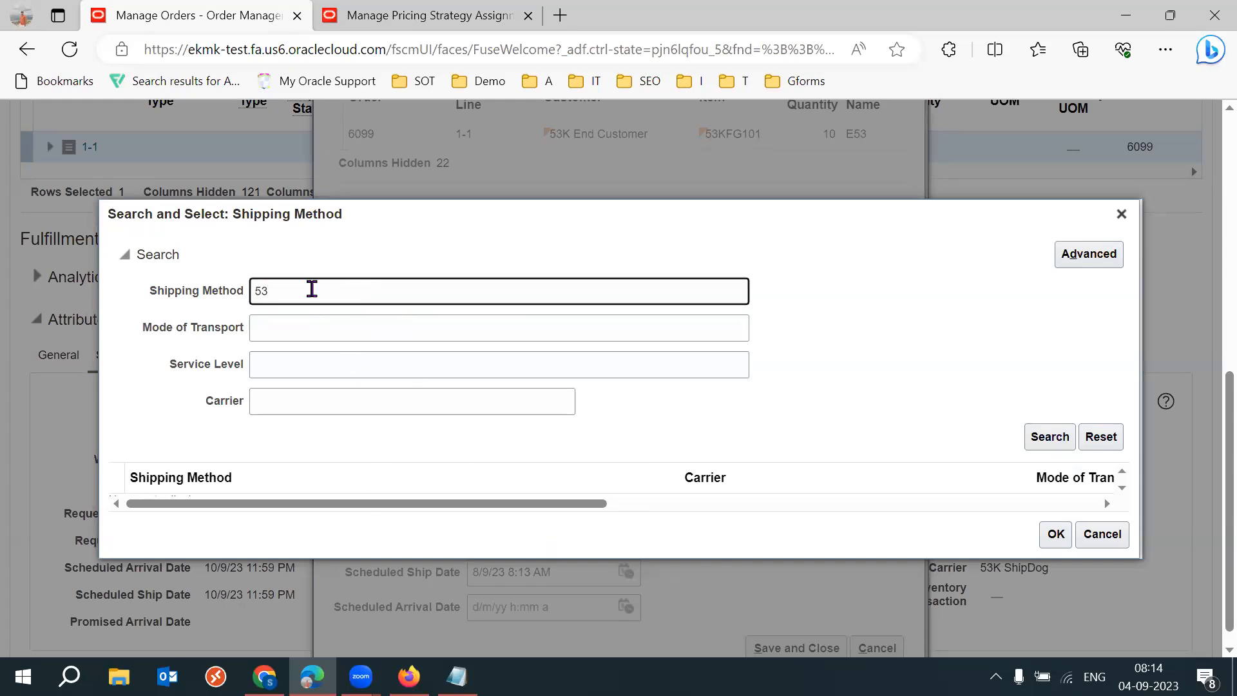
pyautogui.press('BackSpace')
pyautogui.click(345, 404)
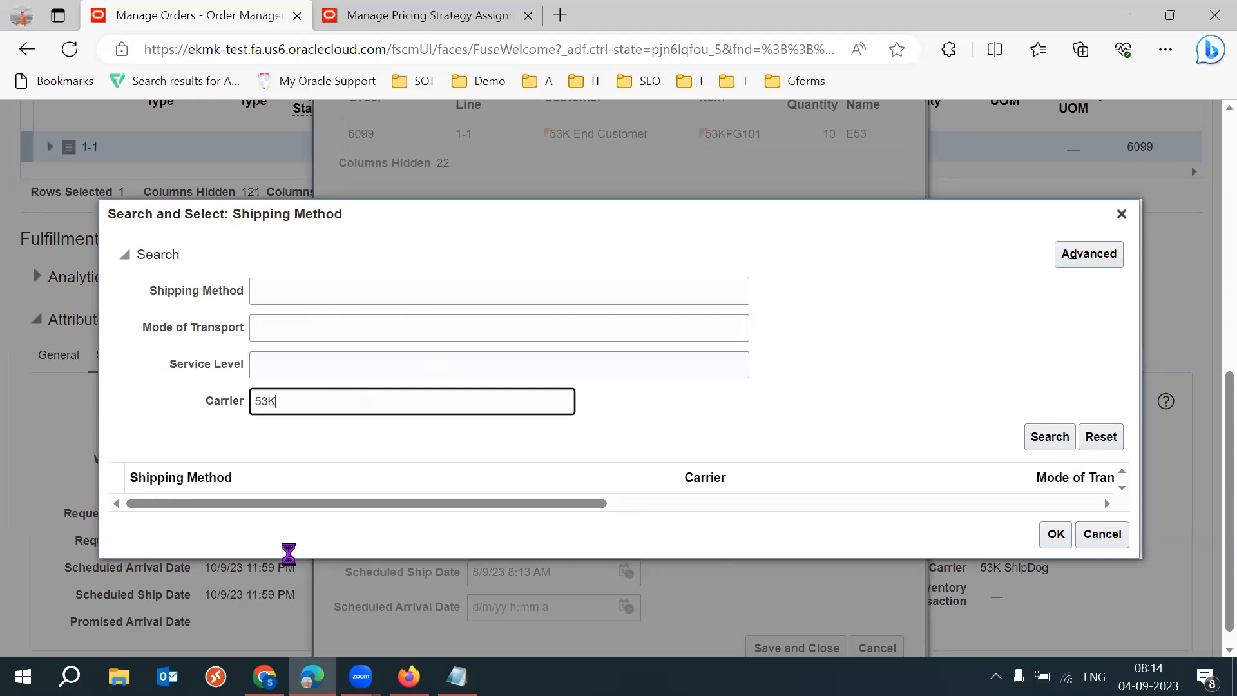
pyautogui.click(1055, 443)
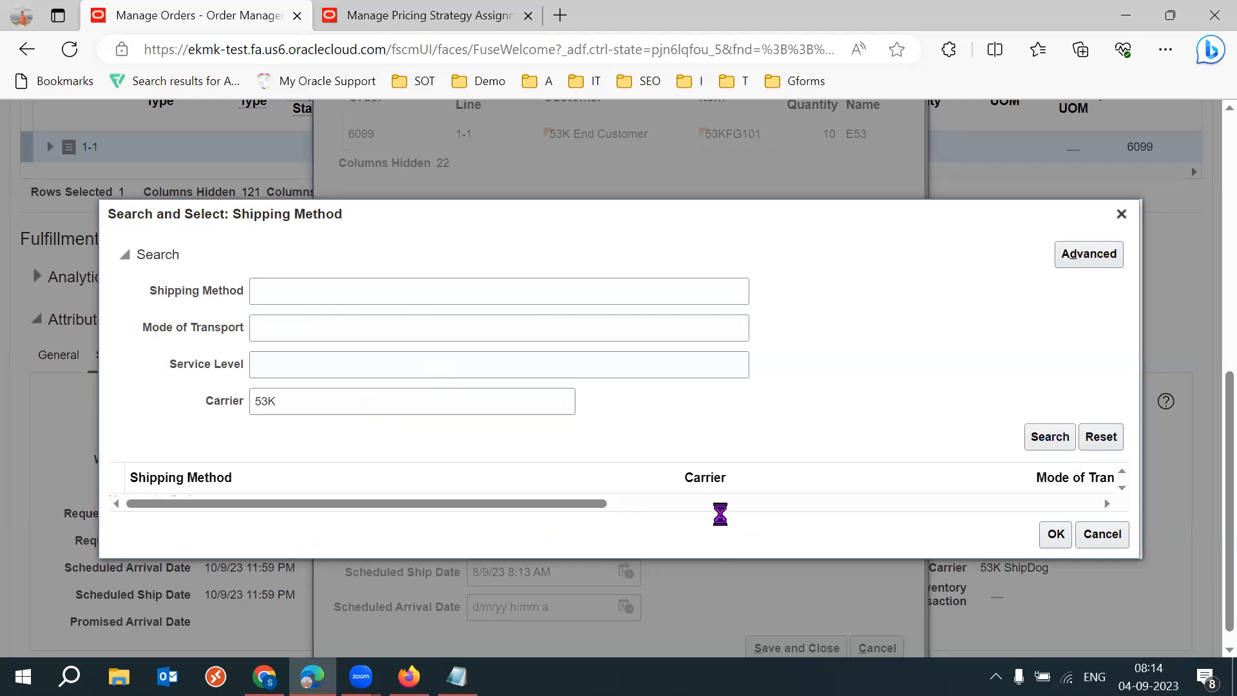
pyautogui.click(1122, 214)
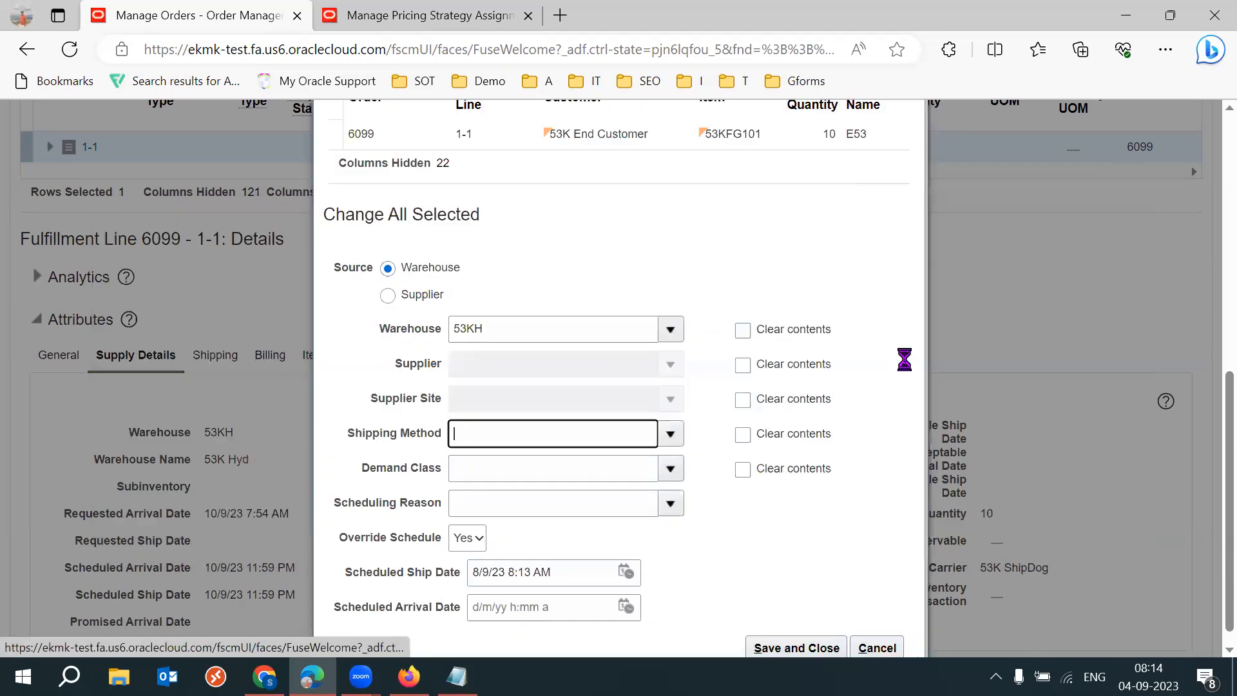
# Try entering 53K as the line's shipping method and look it up with the advanced shipping method search
pyautogui.scroll(-1, 1210, 464)
pyautogui.click(589, 410)
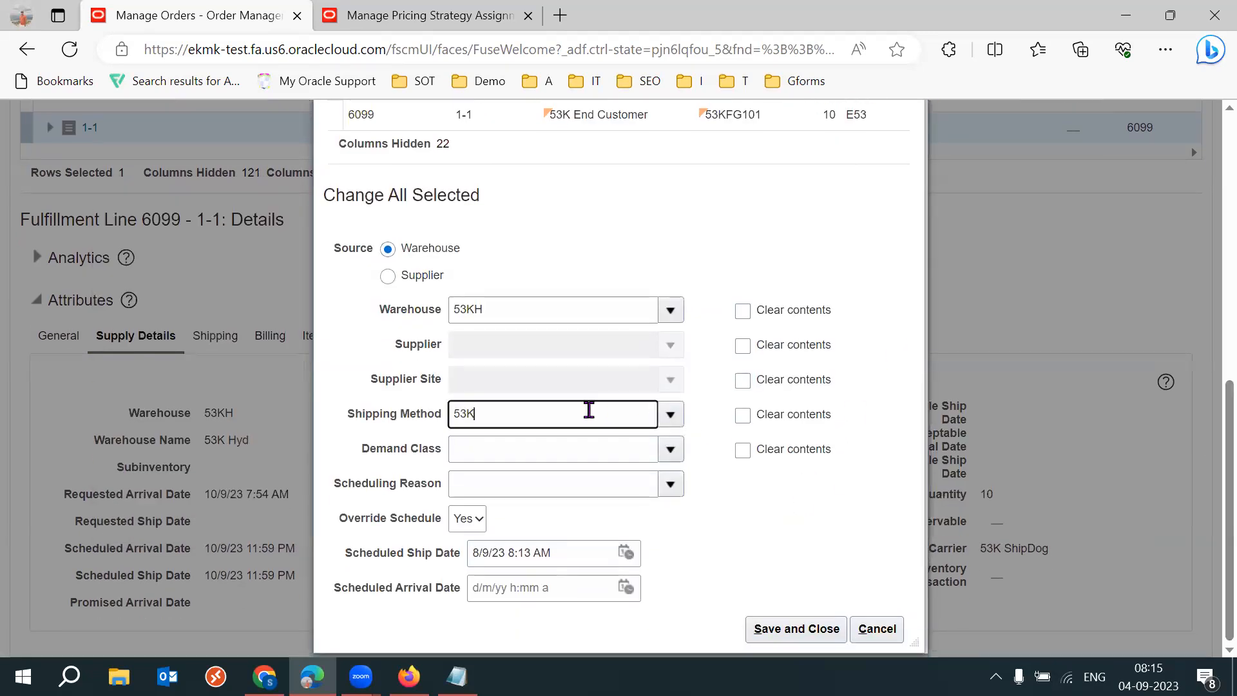
pyautogui.write('53K')
pyautogui.press('Tab')
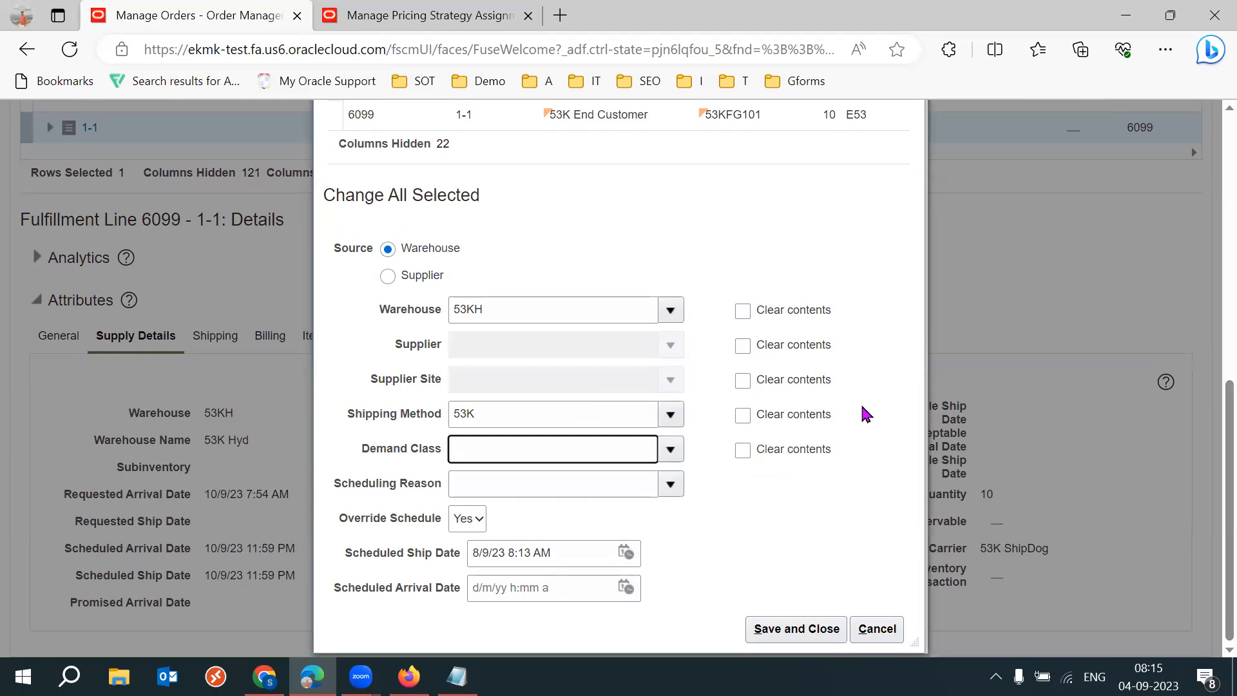
pyautogui.click(668, 416)
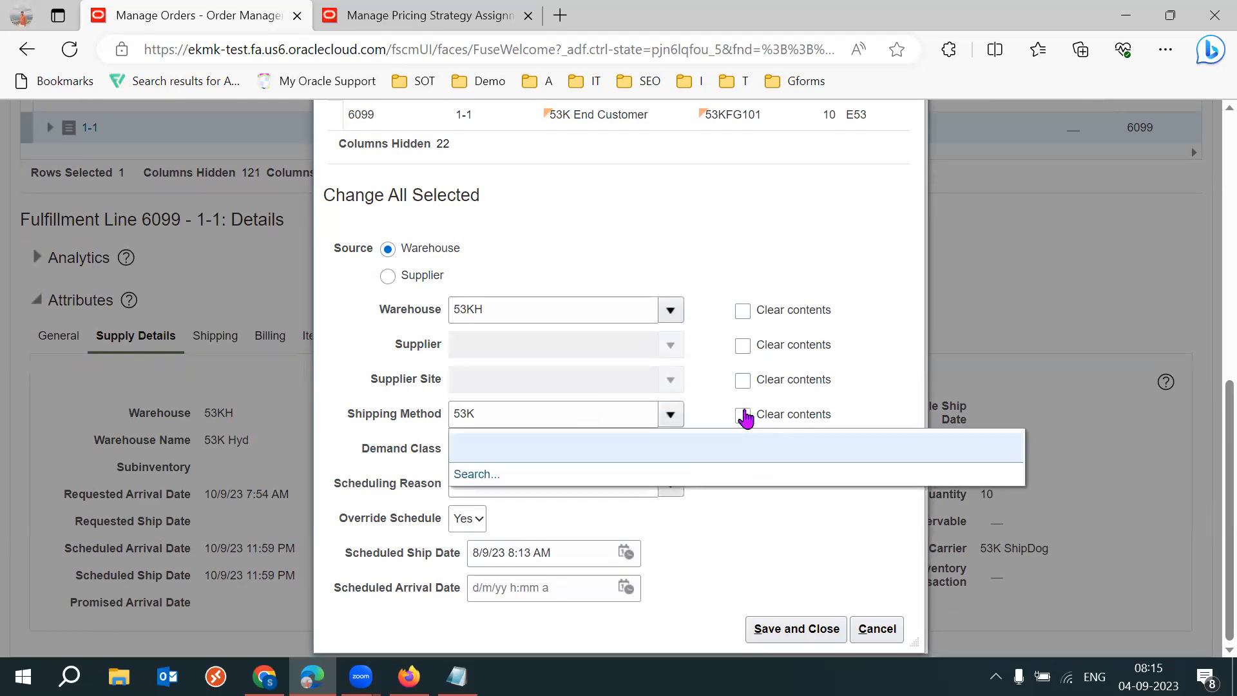
pyautogui.click(475, 475)
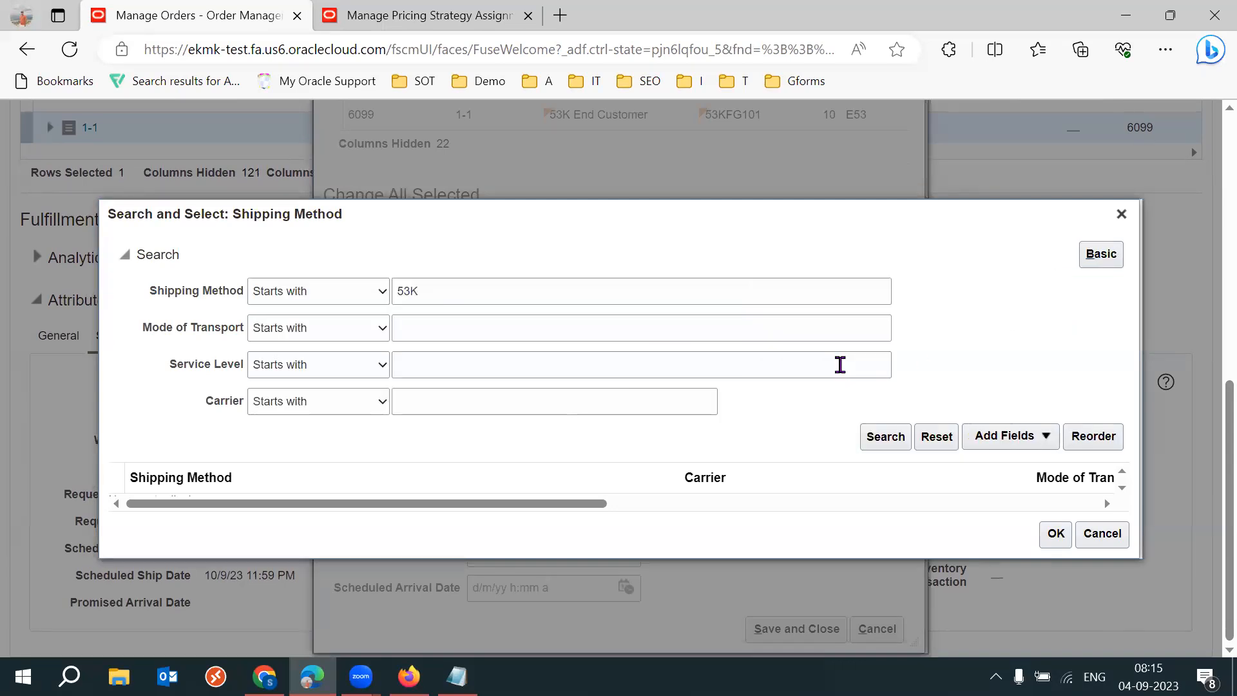
pyautogui.click(867, 435)
pyautogui.click(340, 336)
pyautogui.click(974, 328)
pyautogui.click(1121, 214)
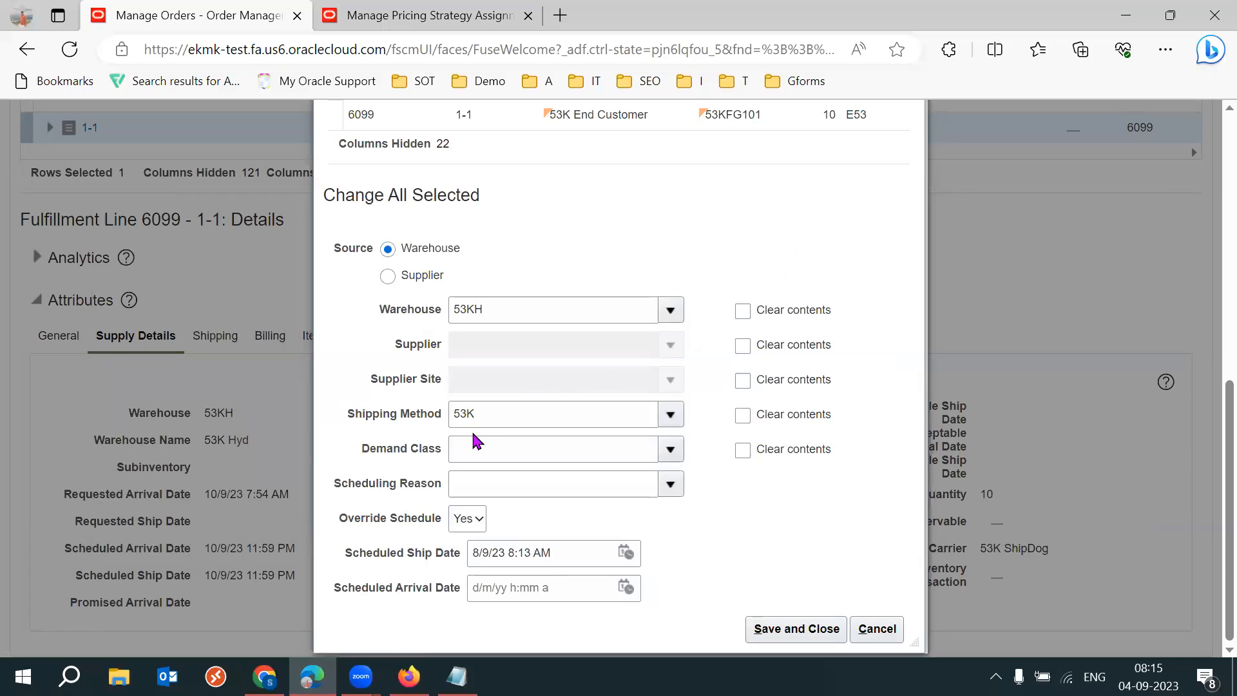
# Clear the shipping method and try again to save the line with Override Schedule set to Yes
pyautogui.click(520, 409)
pyautogui.press('BackSpace')
pyautogui.moveTo(387, 419); pyautogui.dragTo(456, 406)
pyautogui.click(888, 237)
pyautogui.scroll(3, 1212, 451)
pyautogui.scroll(-3, 1211, 418)
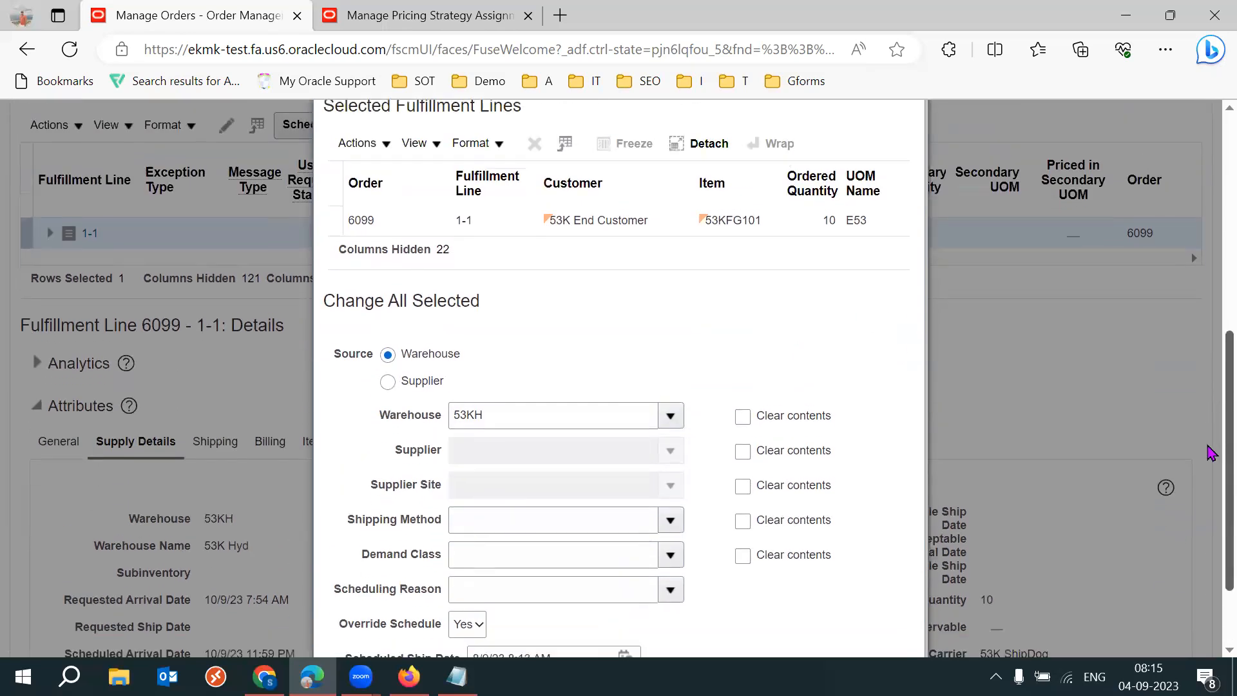
pyautogui.scroll(4, 1210, 485)
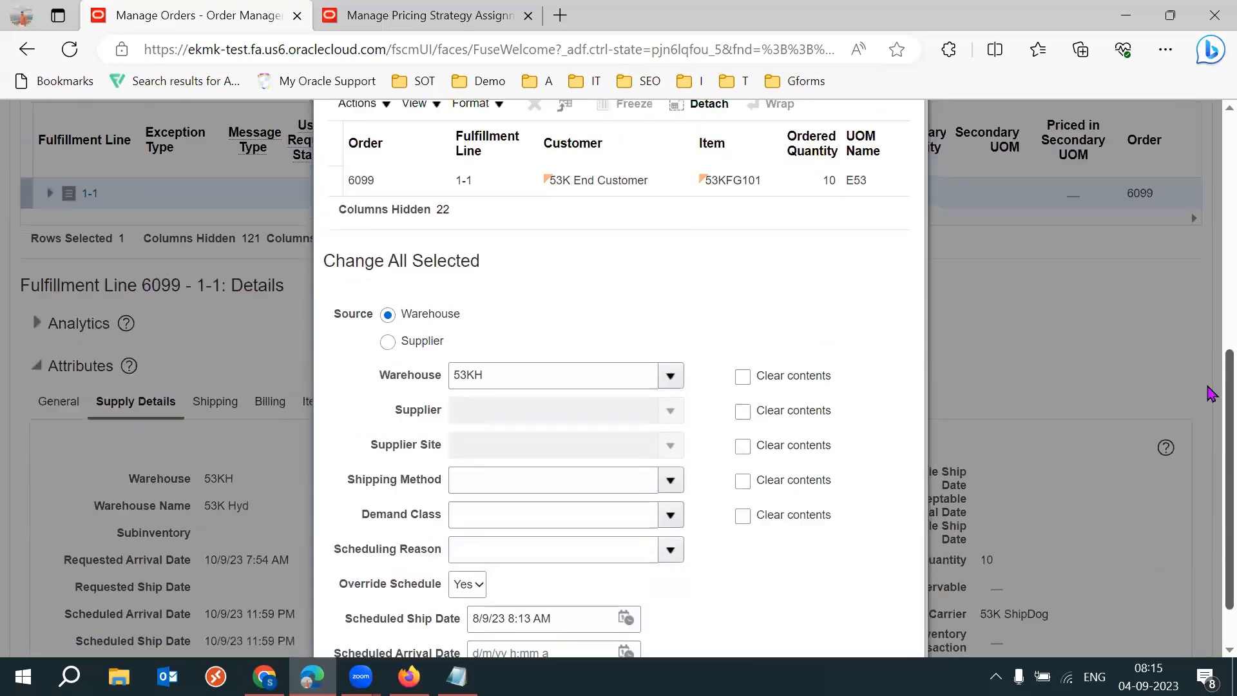
pyautogui.scroll(-4, 1210, 419)
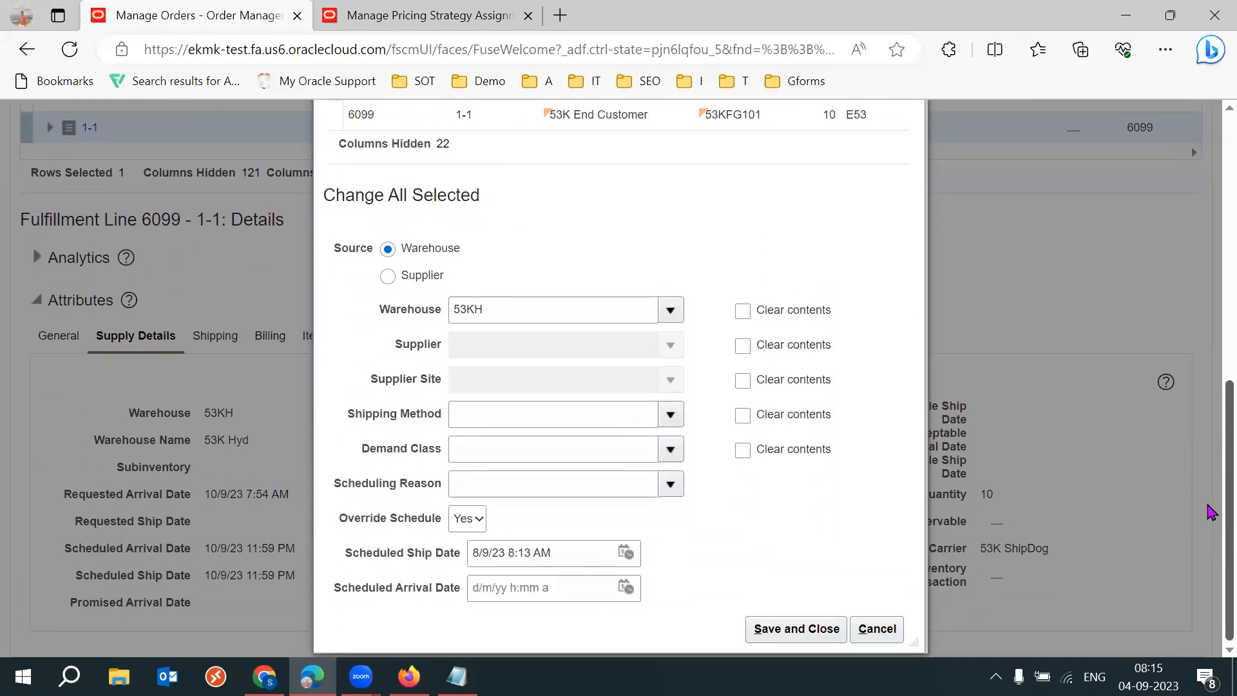
pyautogui.click(480, 519)
pyautogui.click(785, 553)
pyautogui.click(773, 638)
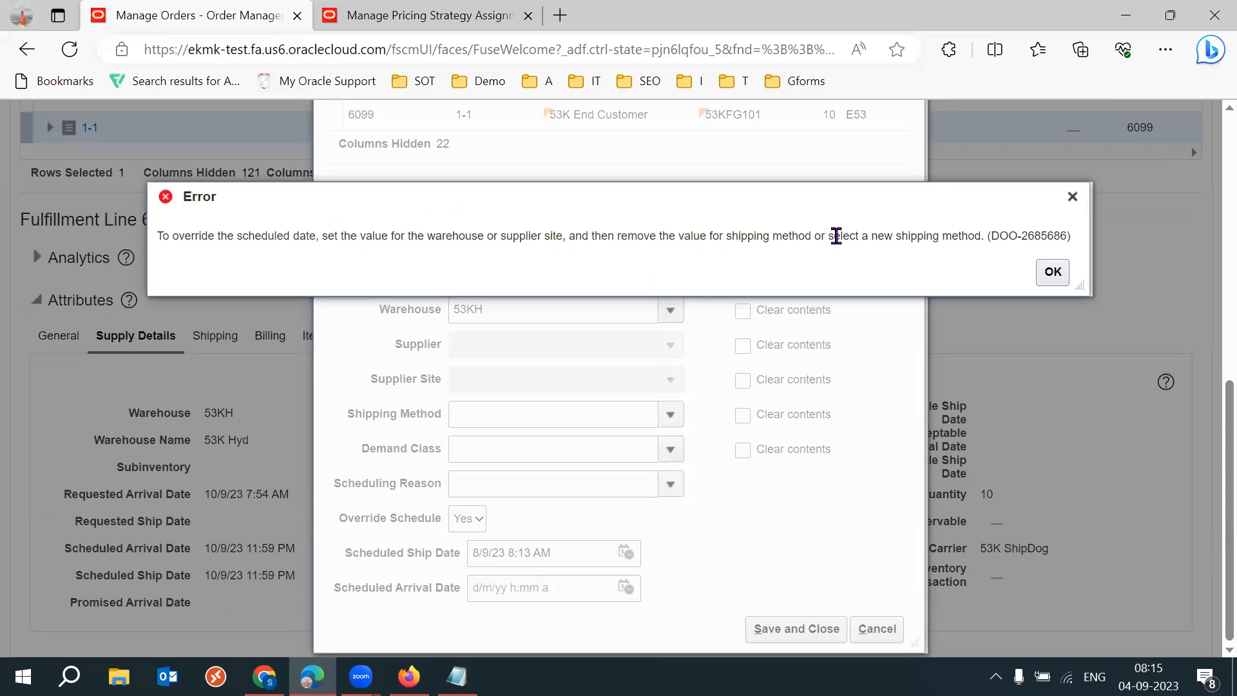
# Cancel the fulfillment line edit without saving the override and return to the order
pyautogui.moveTo(833, 238); pyautogui.dragTo(985, 239)
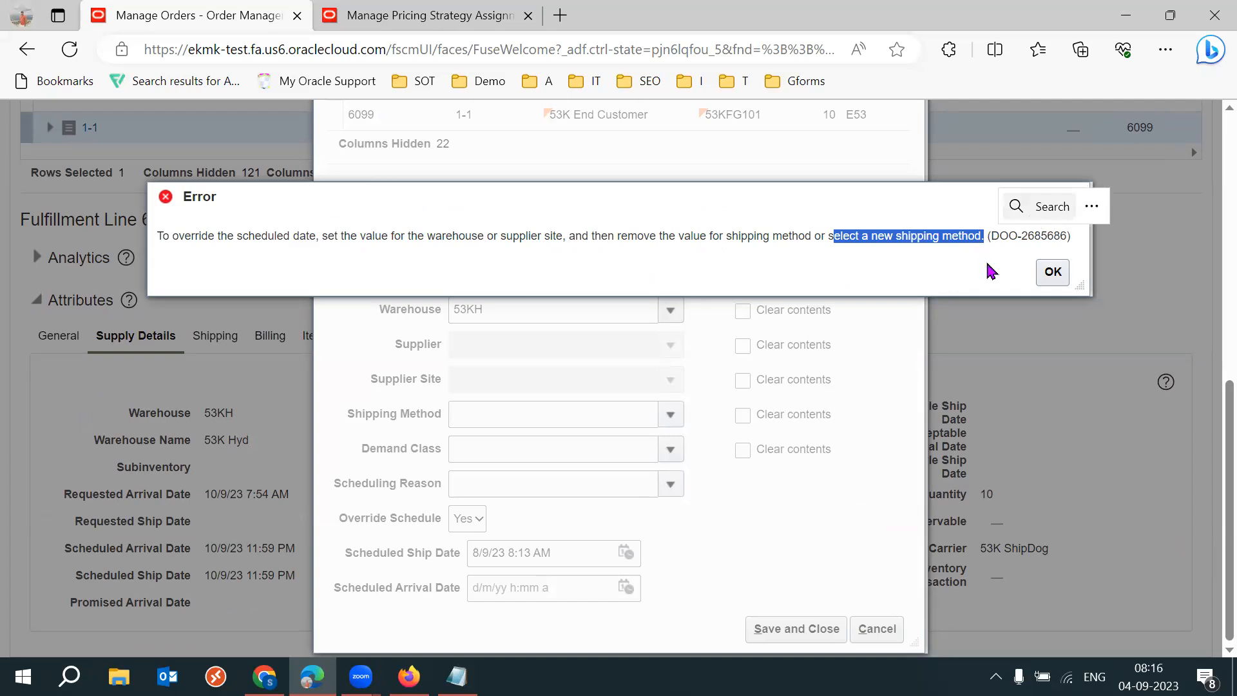
pyautogui.click(889, 258)
pyautogui.press('Return')
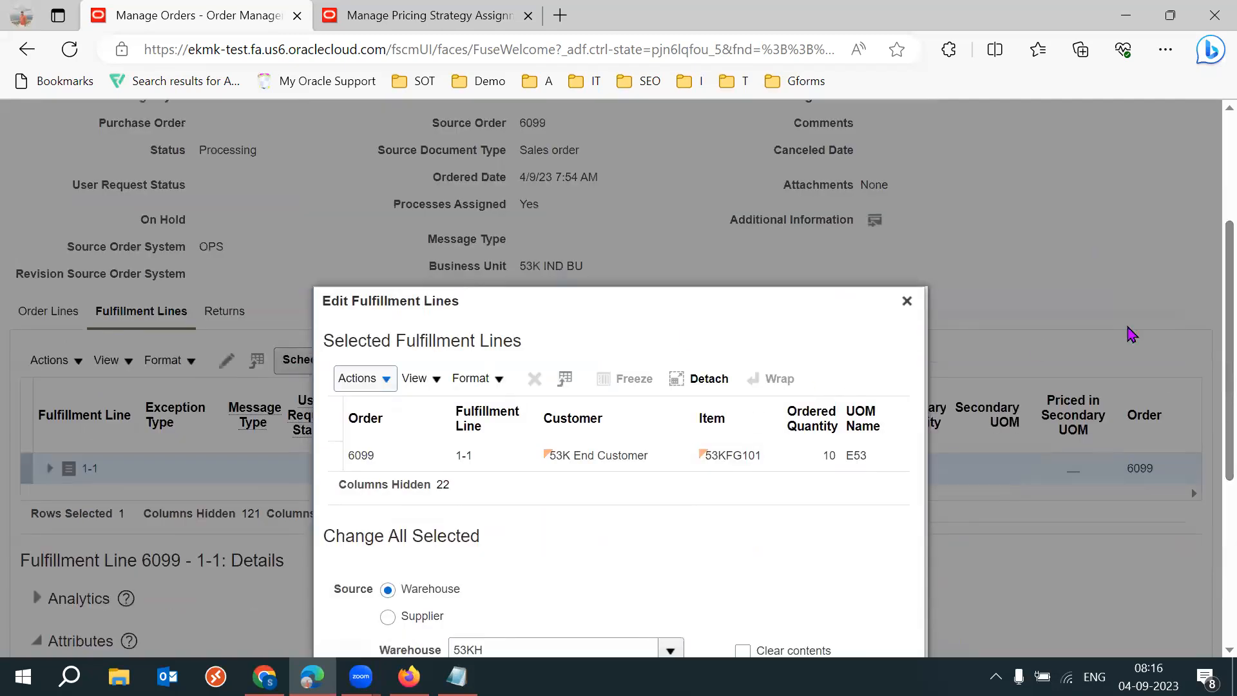
pyautogui.scroll(-4, 1211, 509)
pyautogui.scroll(-1, 1212, 513)
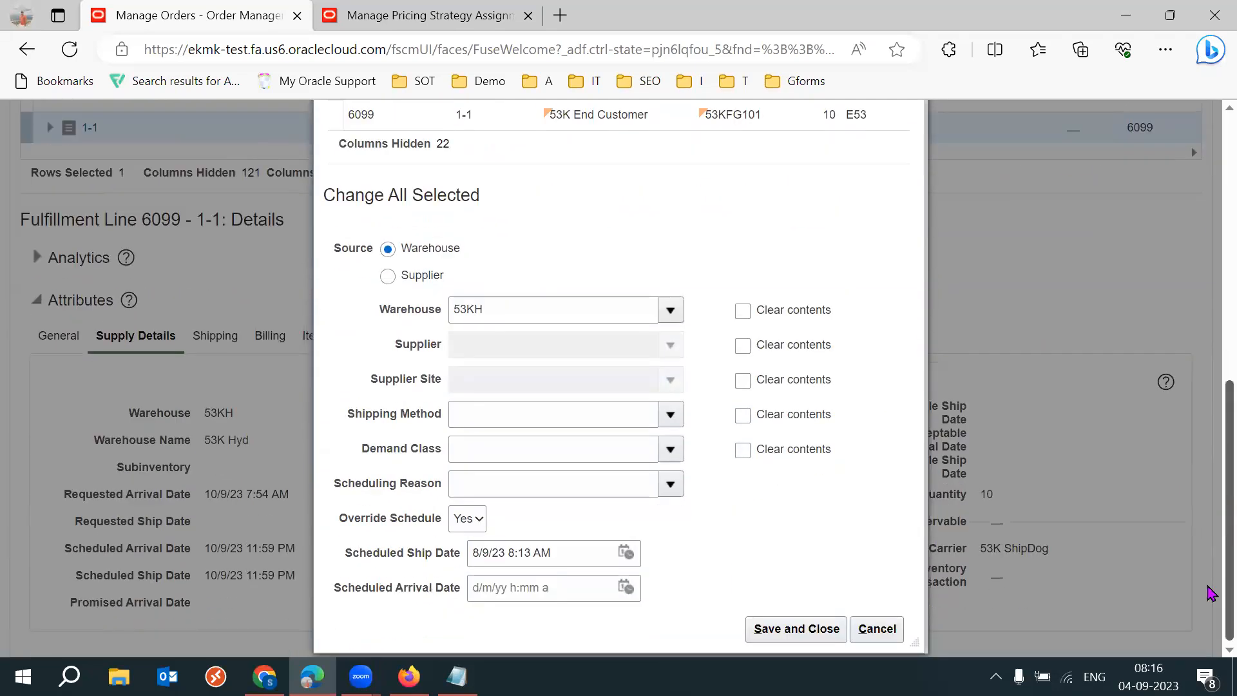
pyautogui.click(877, 630)
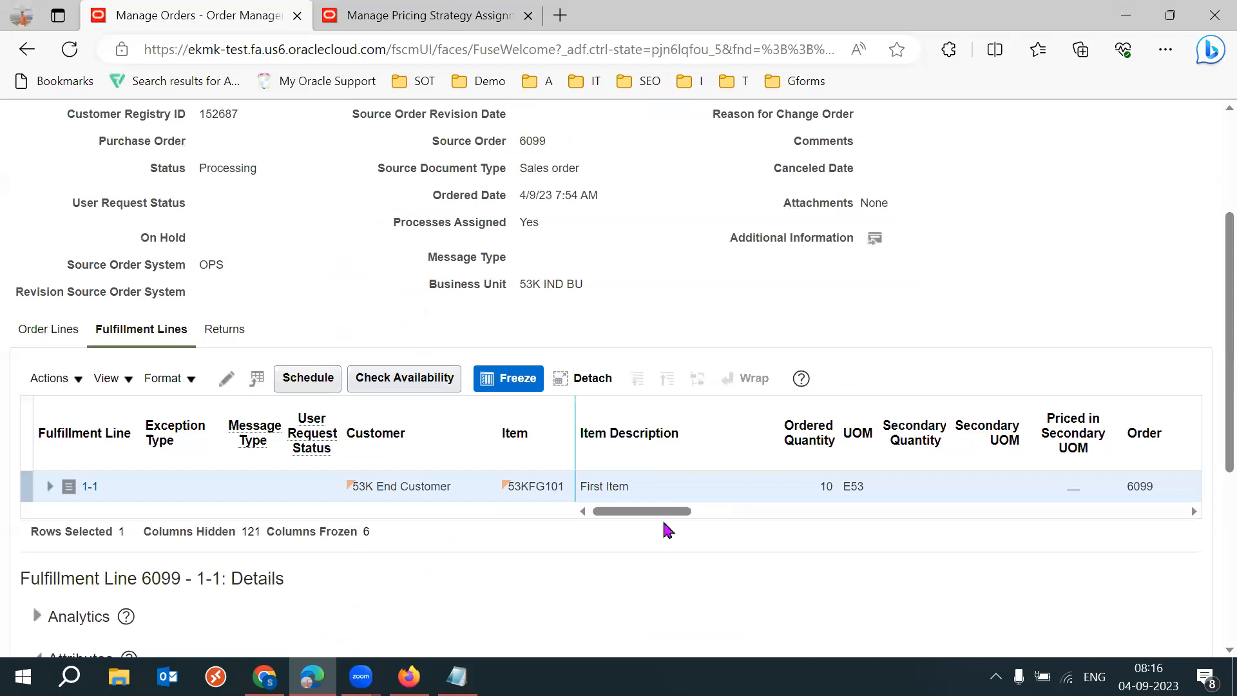
# Check the supply details of fulfillment line 1-1, refresh the order, and look over its fulfillment line again
pyautogui.scroll(-5, 1212, 316)
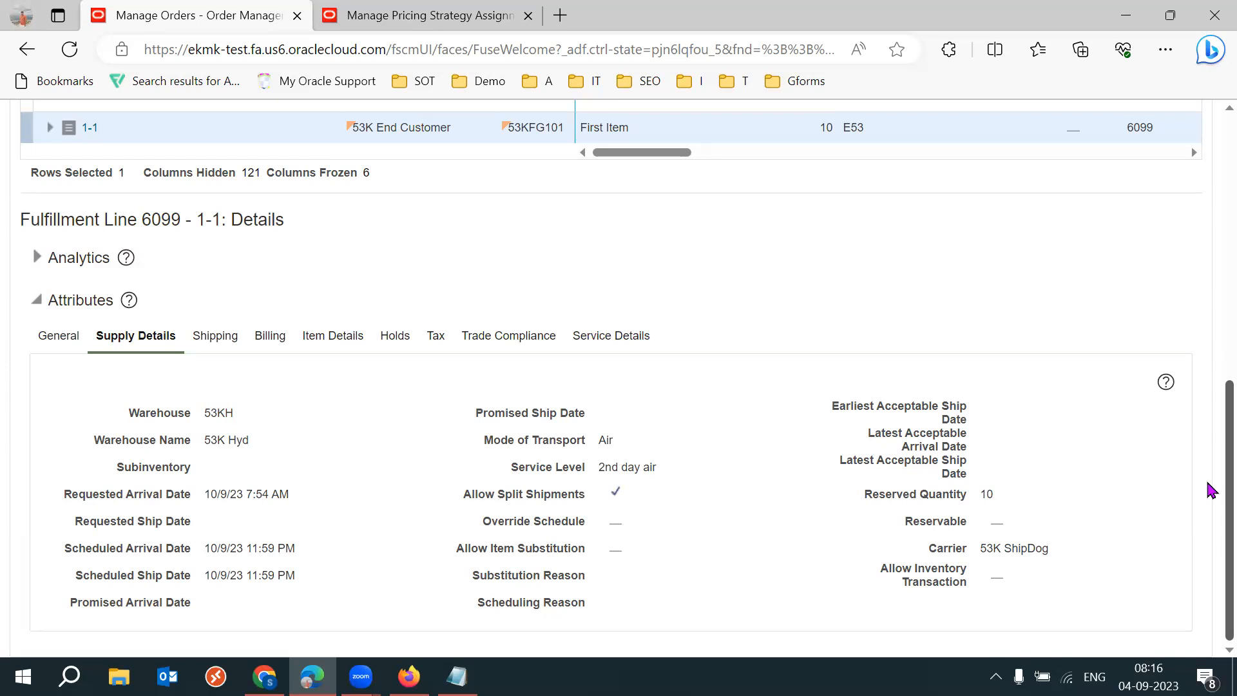
pyautogui.scroll(8, 1210, 488)
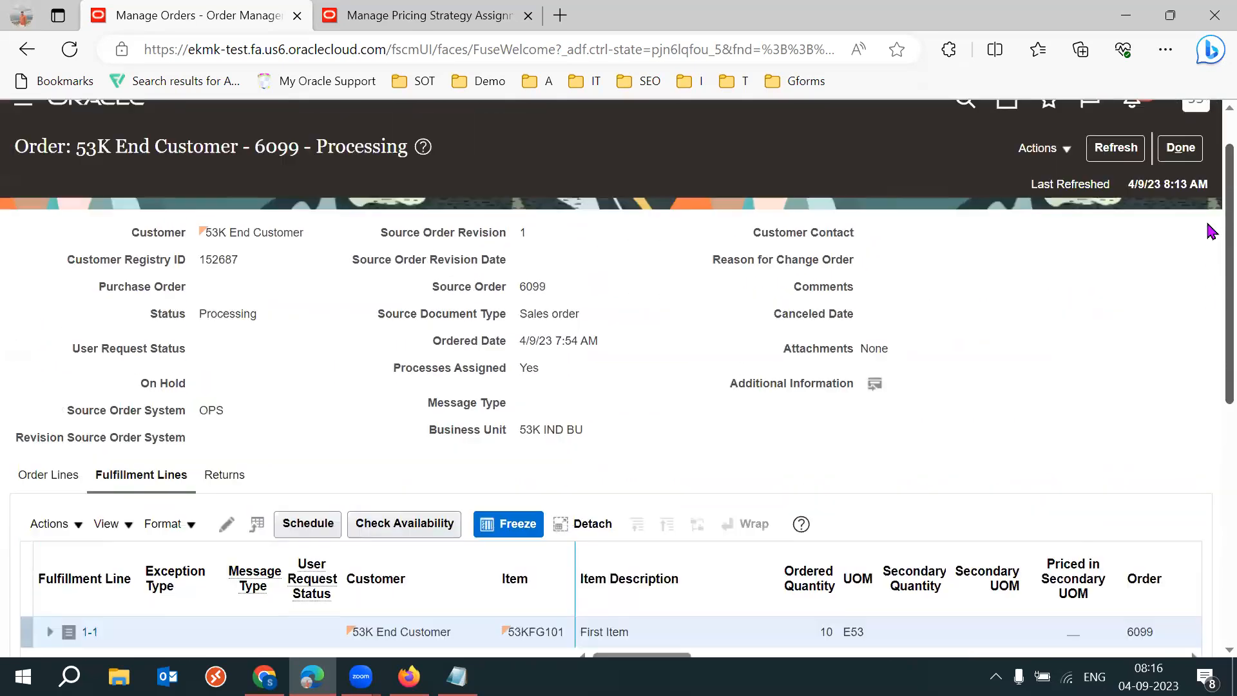
pyautogui.click(1116, 206)
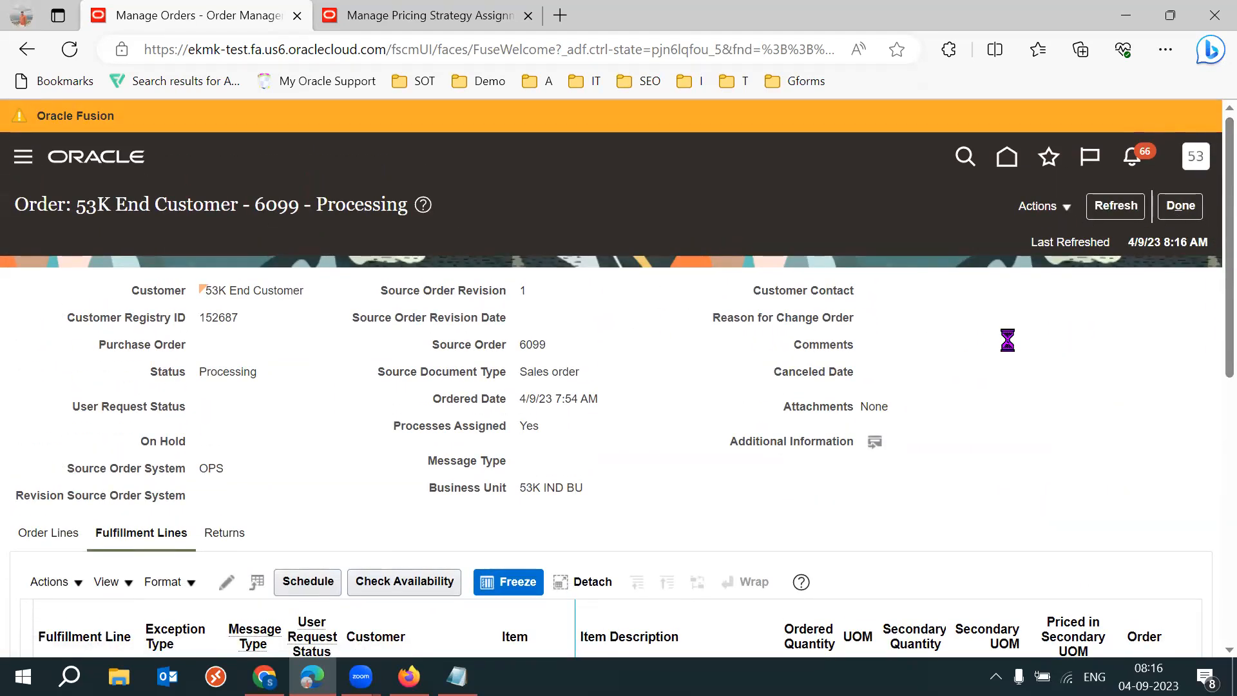
pyautogui.press('F11')
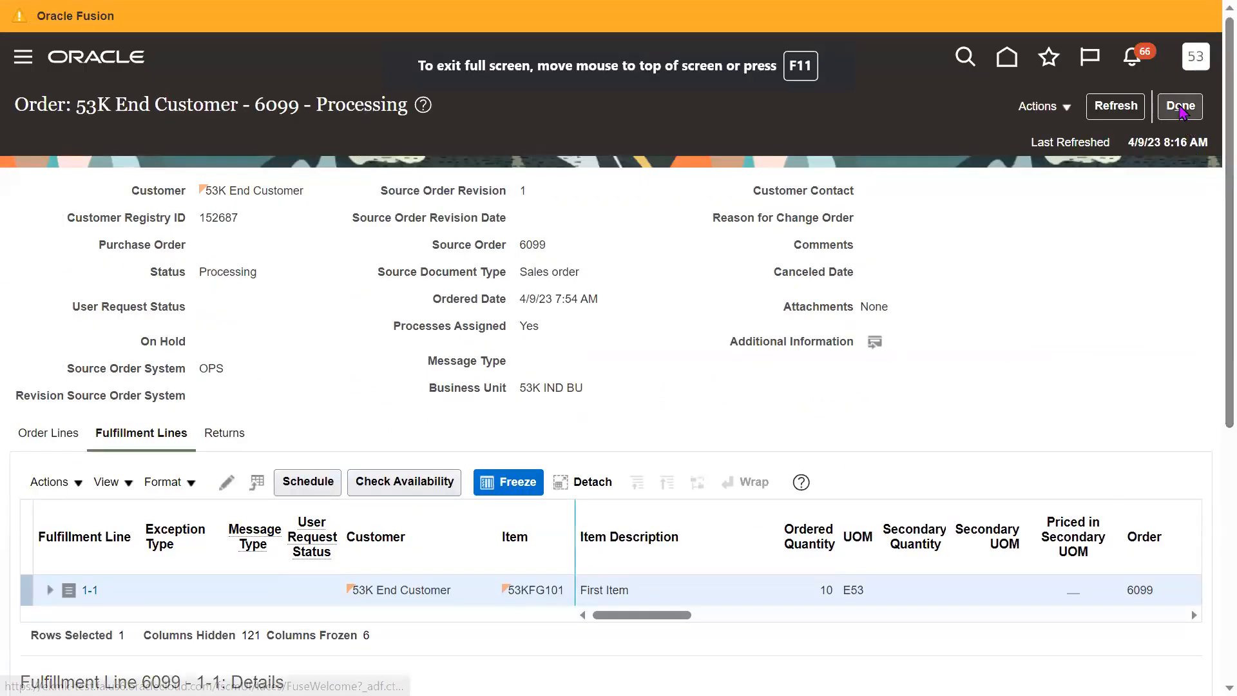
pyautogui.scroll(-2, 1209, 303)
pyautogui.scroll(-2, 1205, 329)
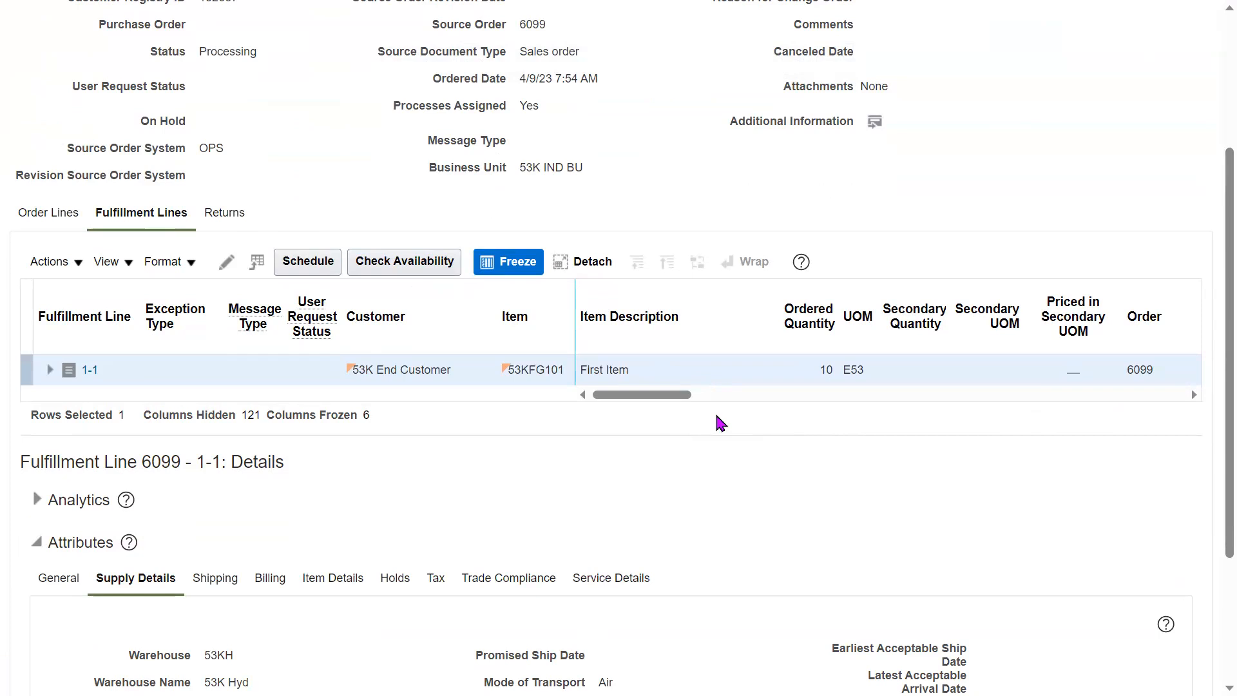
pyautogui.scroll(3, 1207, 193)
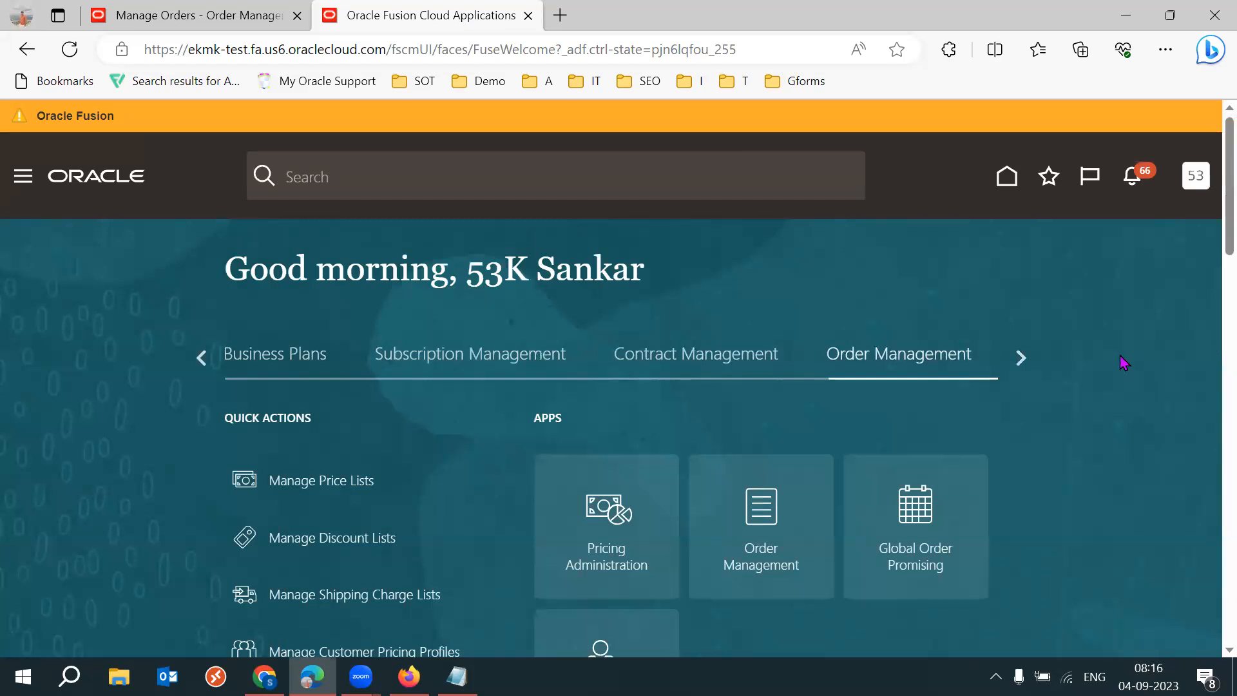
# Open Inventory Management from the Supply Chain Execution apps on the home page
pyautogui.click(1020, 357)
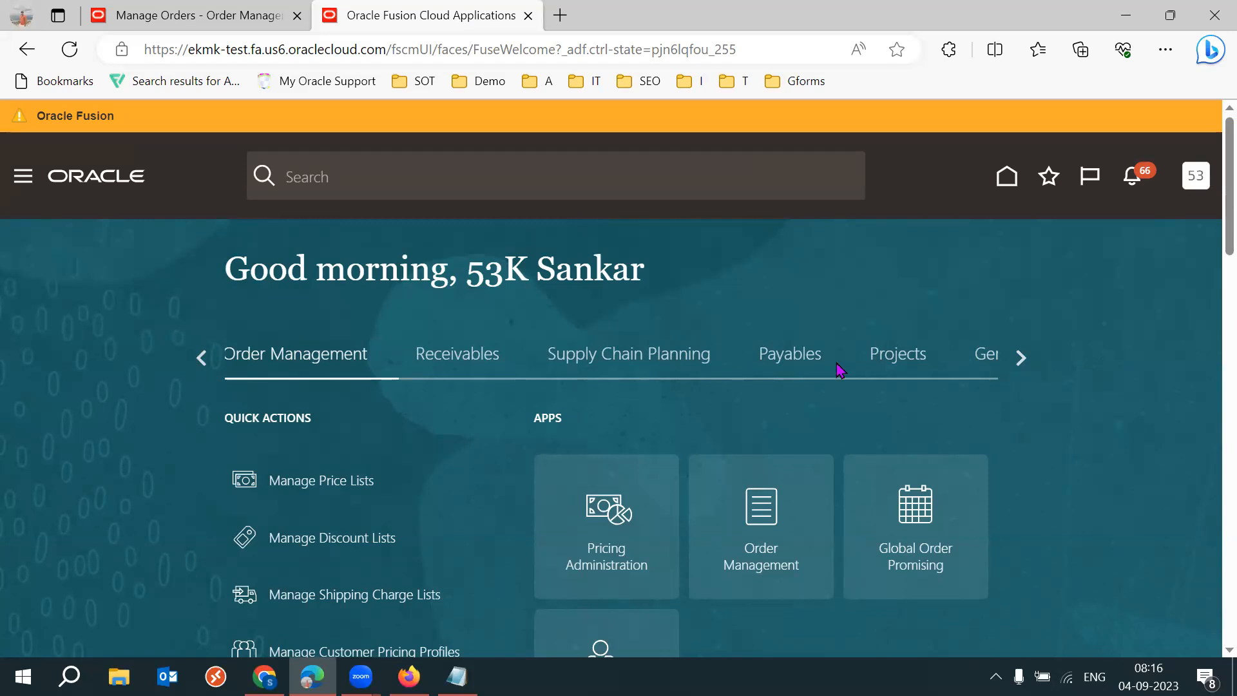
pyautogui.click(1024, 360)
pyautogui.click(1029, 363)
pyautogui.click(200, 358)
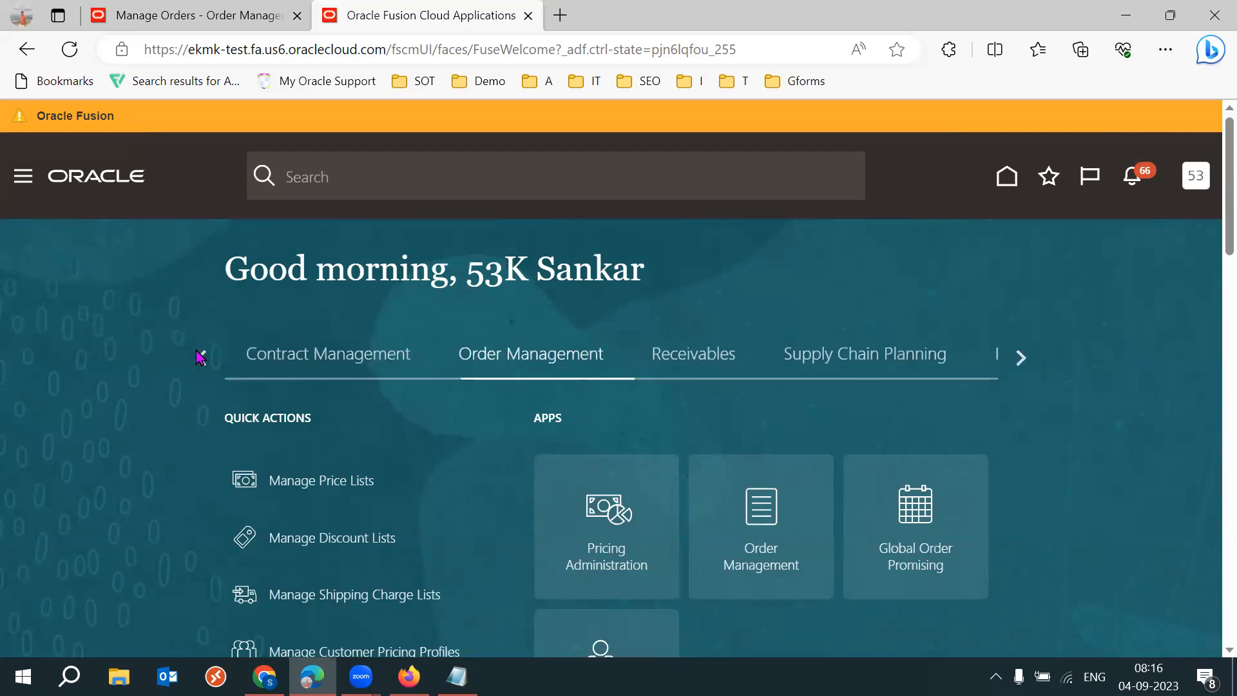
pyautogui.click(201, 357)
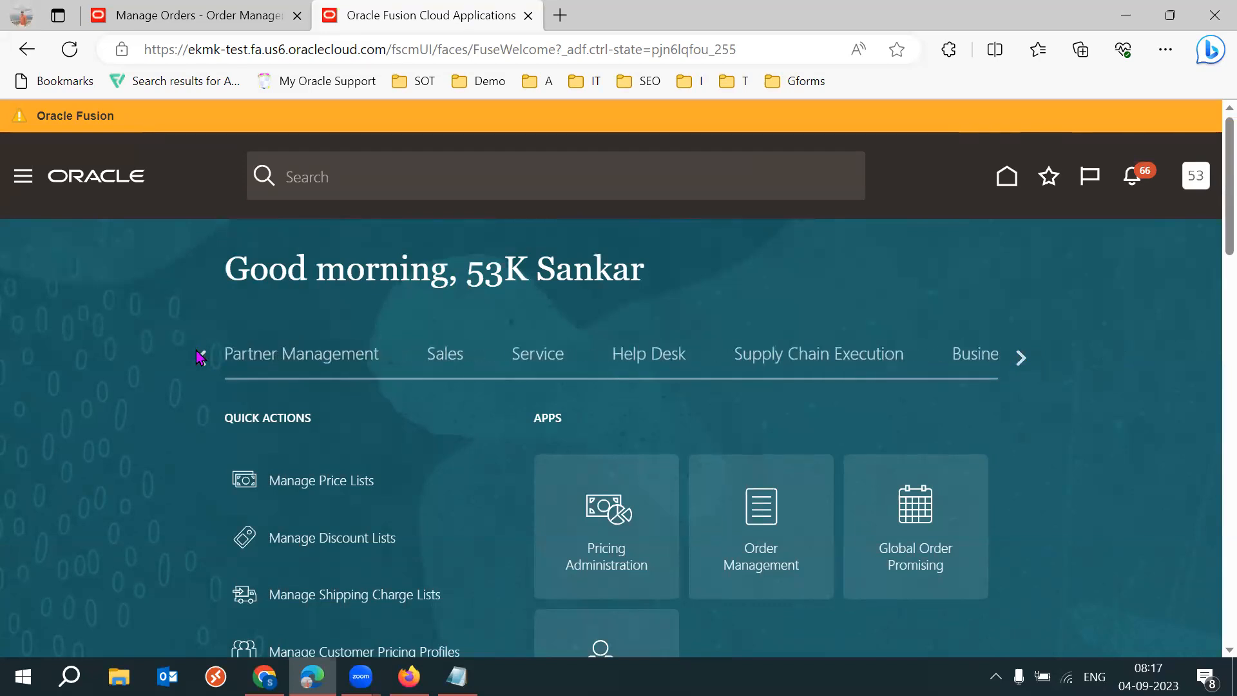
pyautogui.click(771, 364)
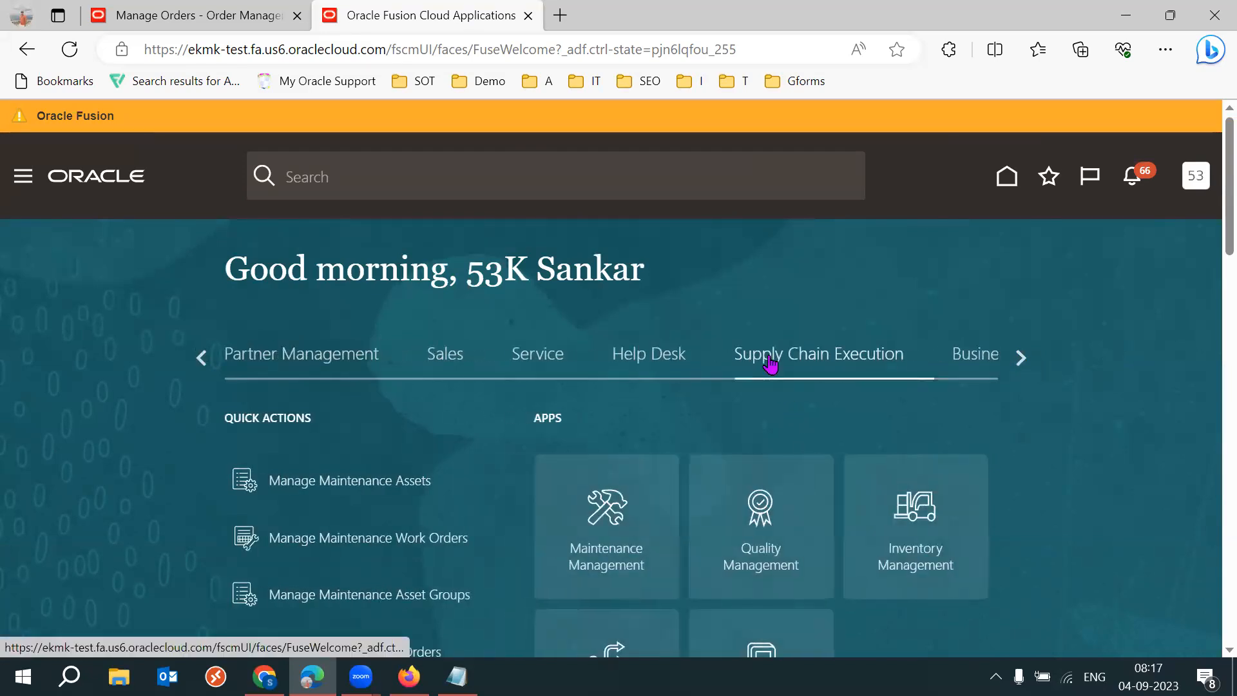
pyautogui.scroll(-2, 902, 451)
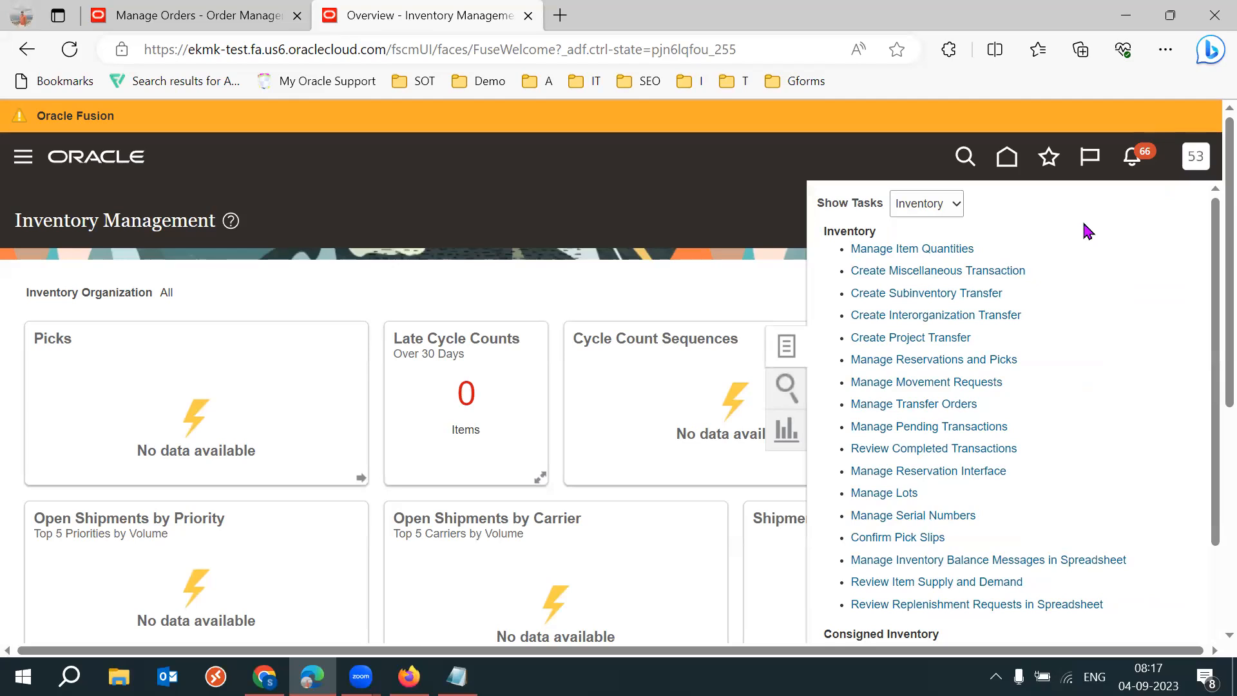
# Show the Picks tasks in Inventory Management and open the Create Pick Wave page
pyautogui.click(944, 214)
pyautogui.click(922, 271)
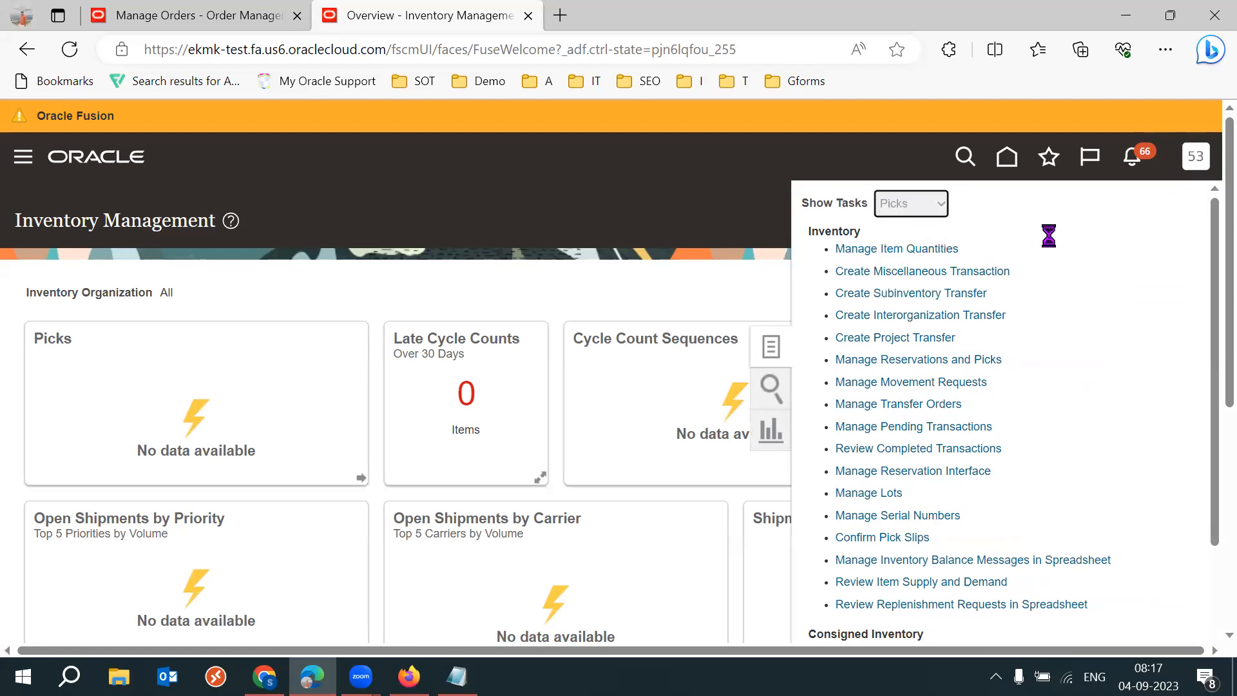
pyautogui.click(899, 235)
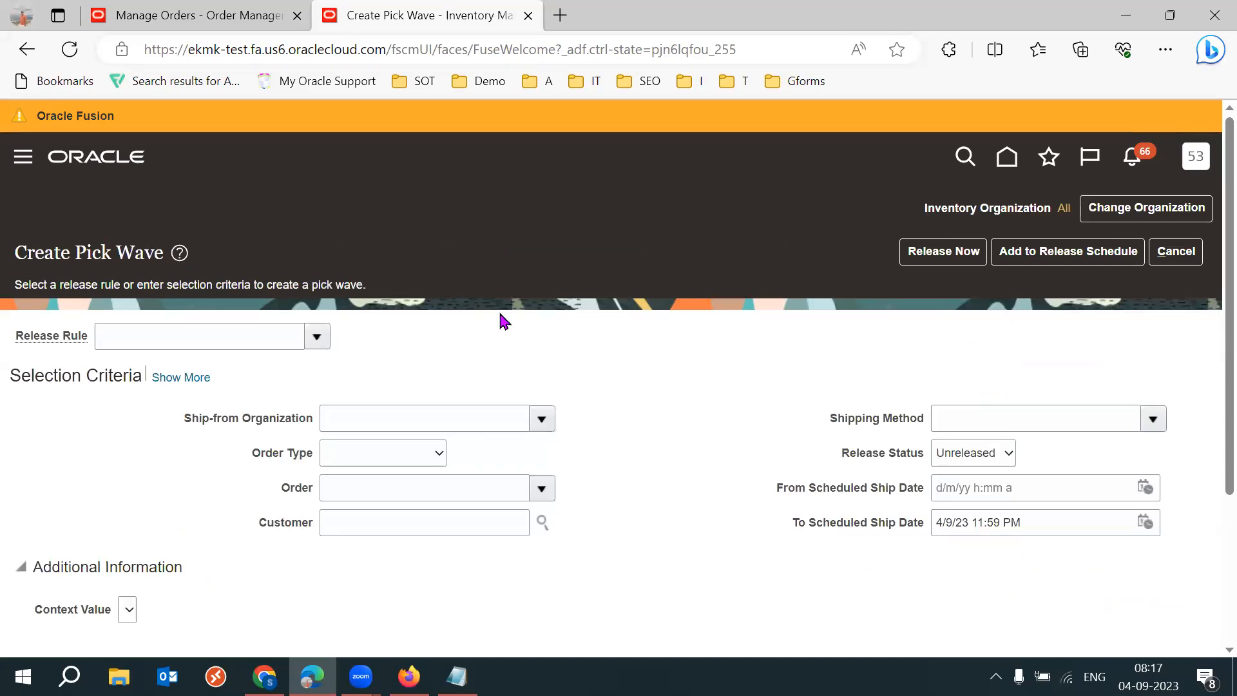
# Search the release rules for 53K and apply the 53K 3 Step rule to the pick wave
pyautogui.click(257, 345)
pyautogui.write('53K')
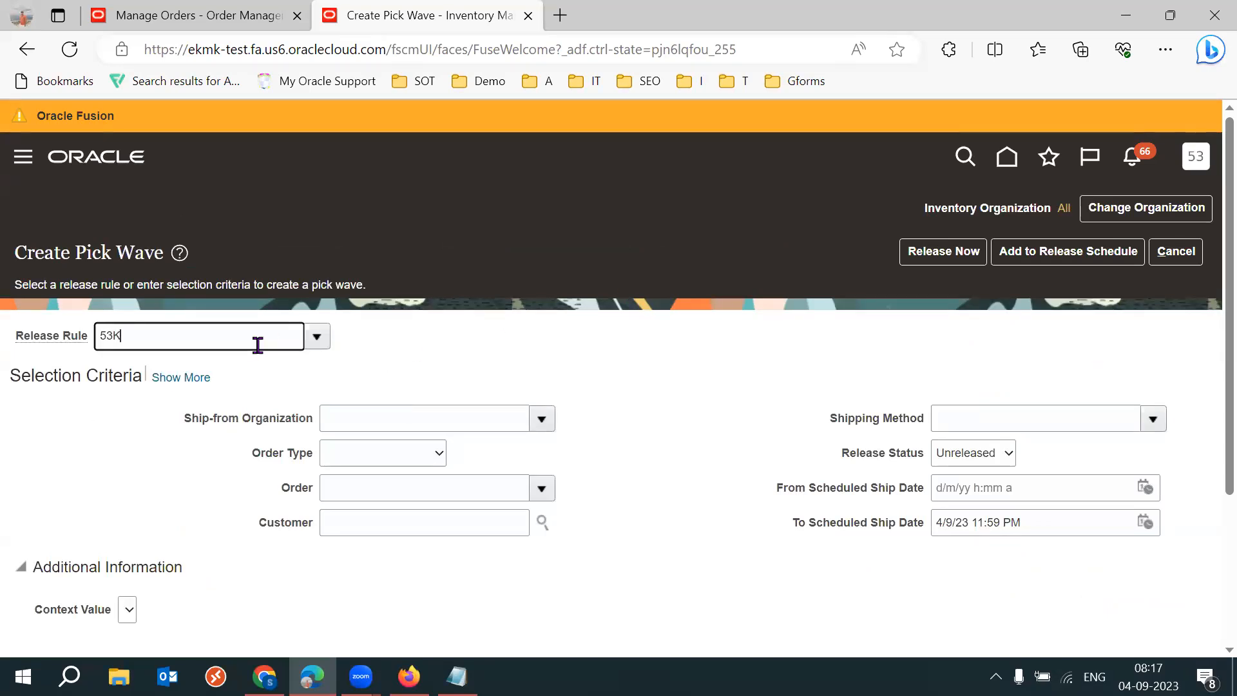
pyautogui.press('Tab')
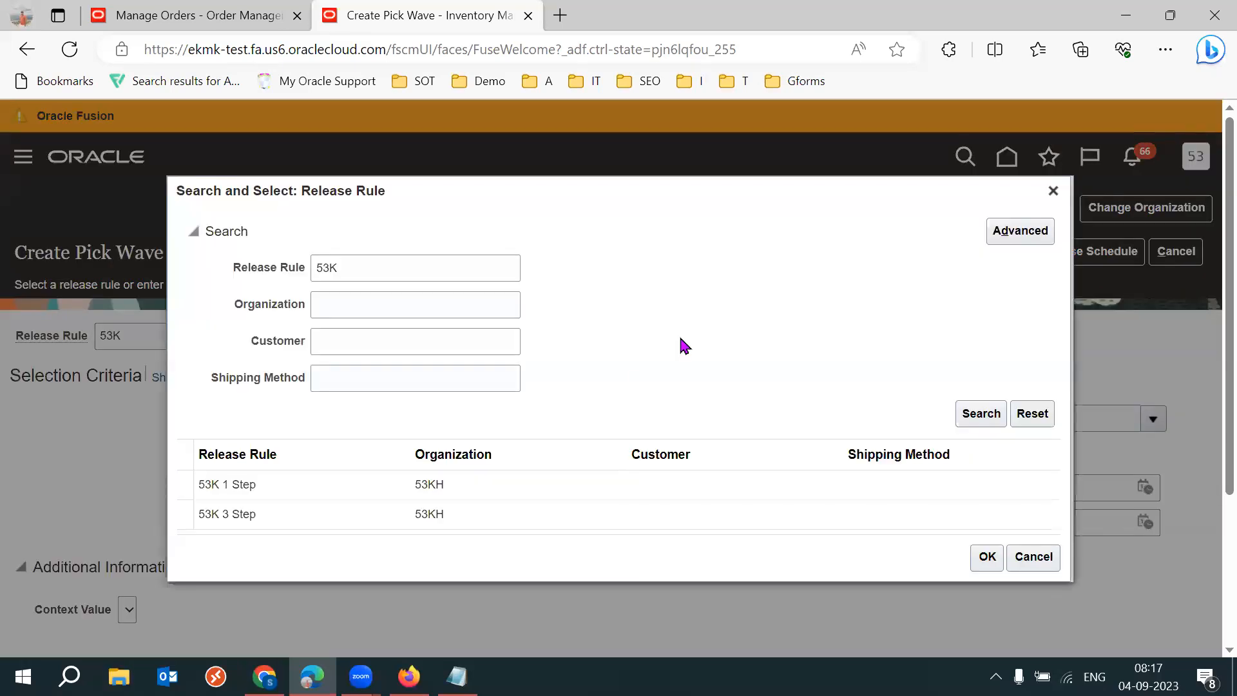
pyautogui.click(365, 515)
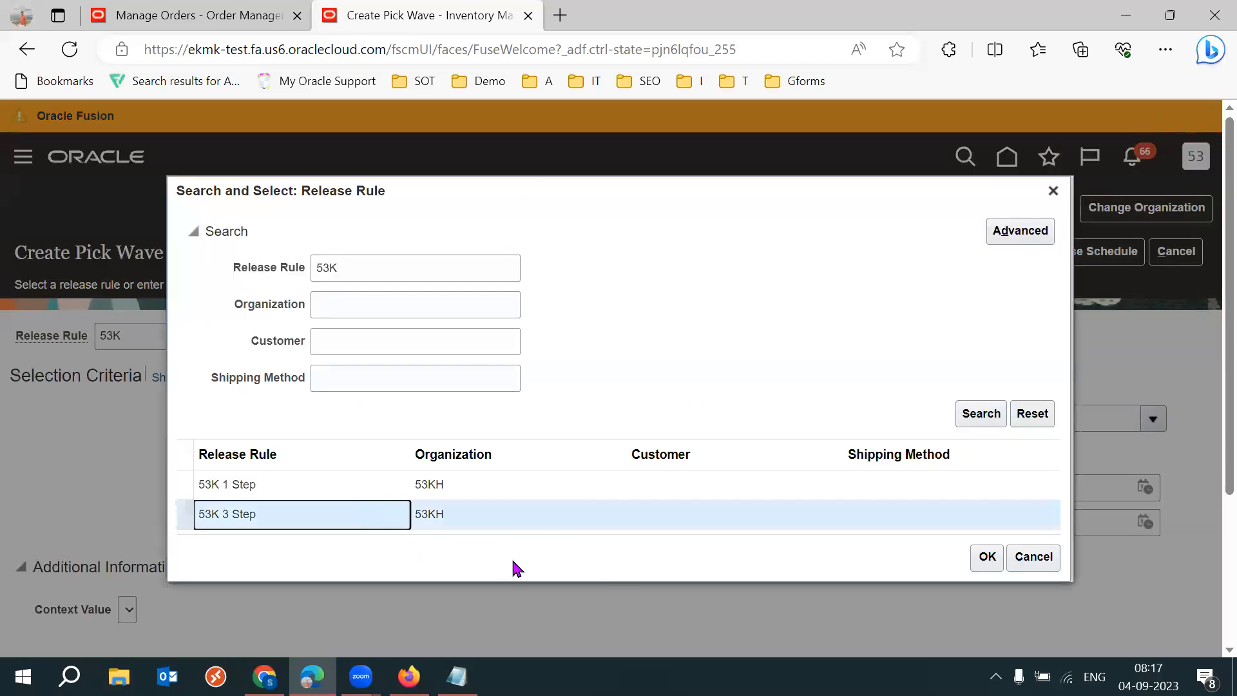
pyautogui.click(987, 557)
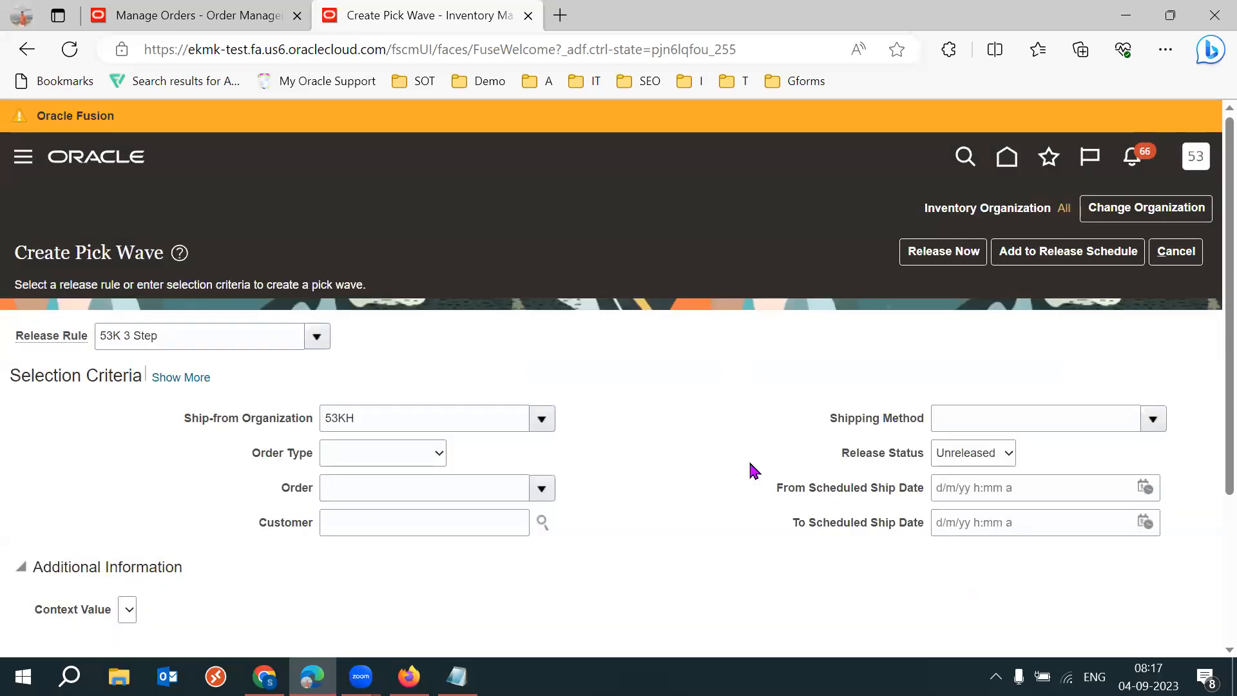
pyautogui.press('F11')
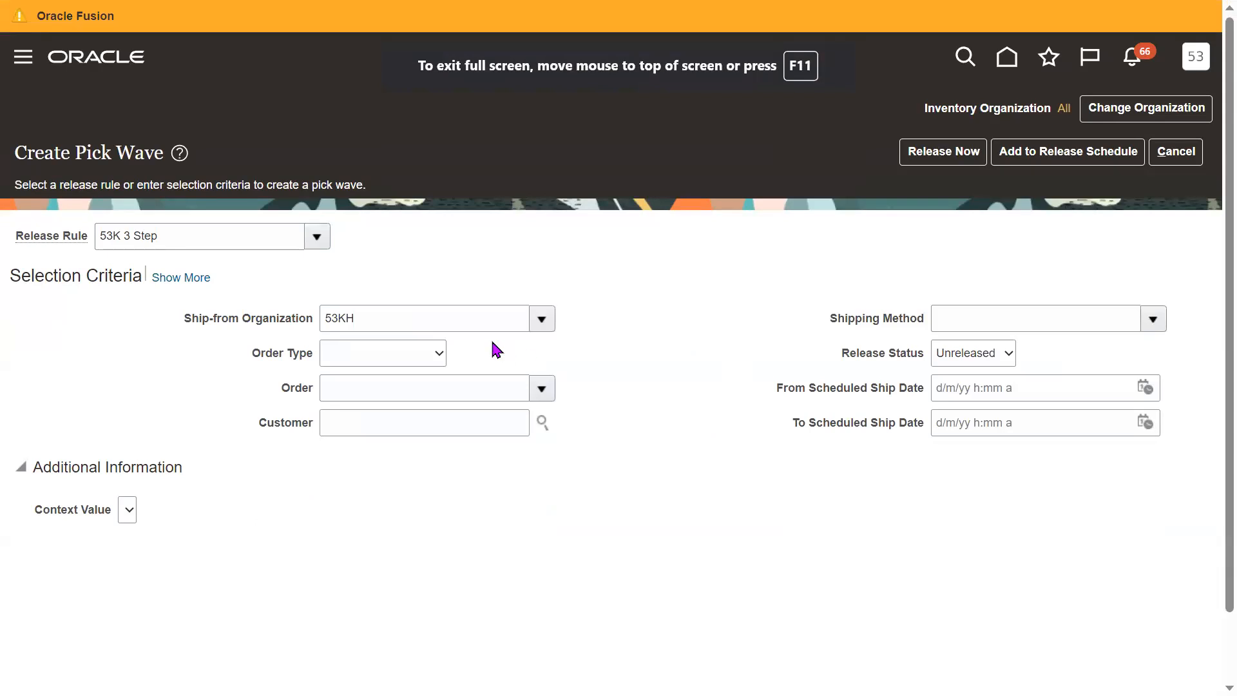
# Look up the sales order number in the 53 batch notes in Notepad and return to the pick wave page
pyautogui.click(379, 391)
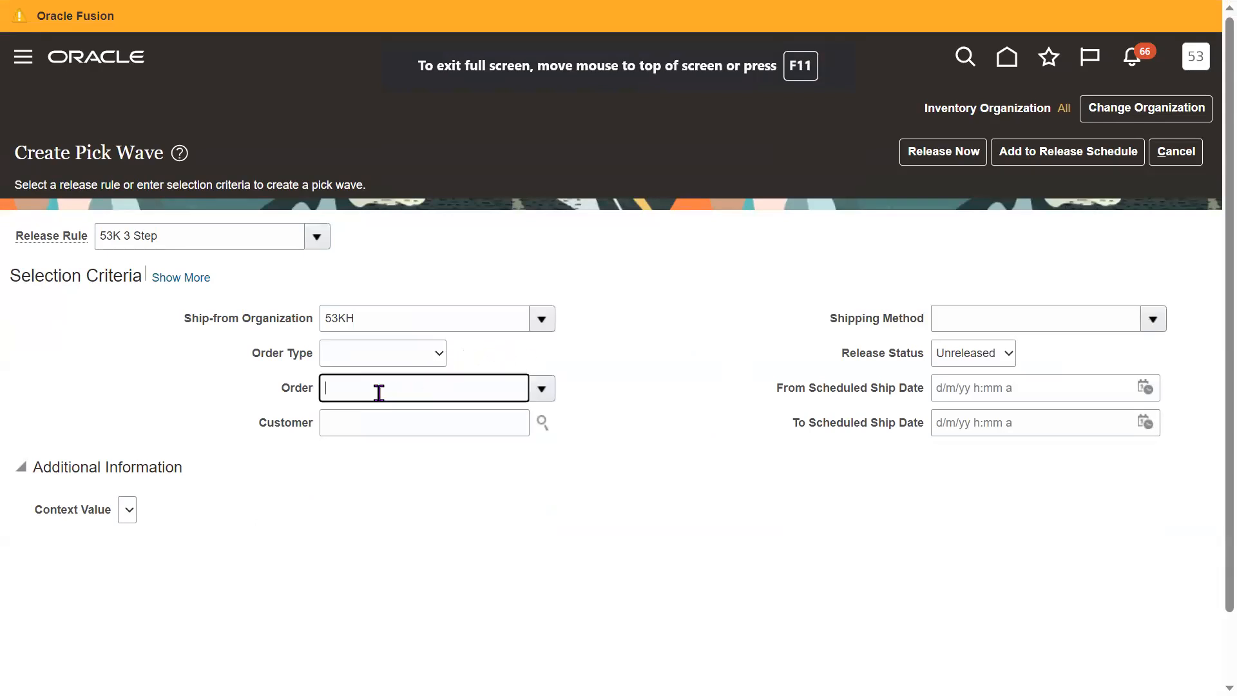
pyautogui.write('53')
pyautogui.press('BackSpace')
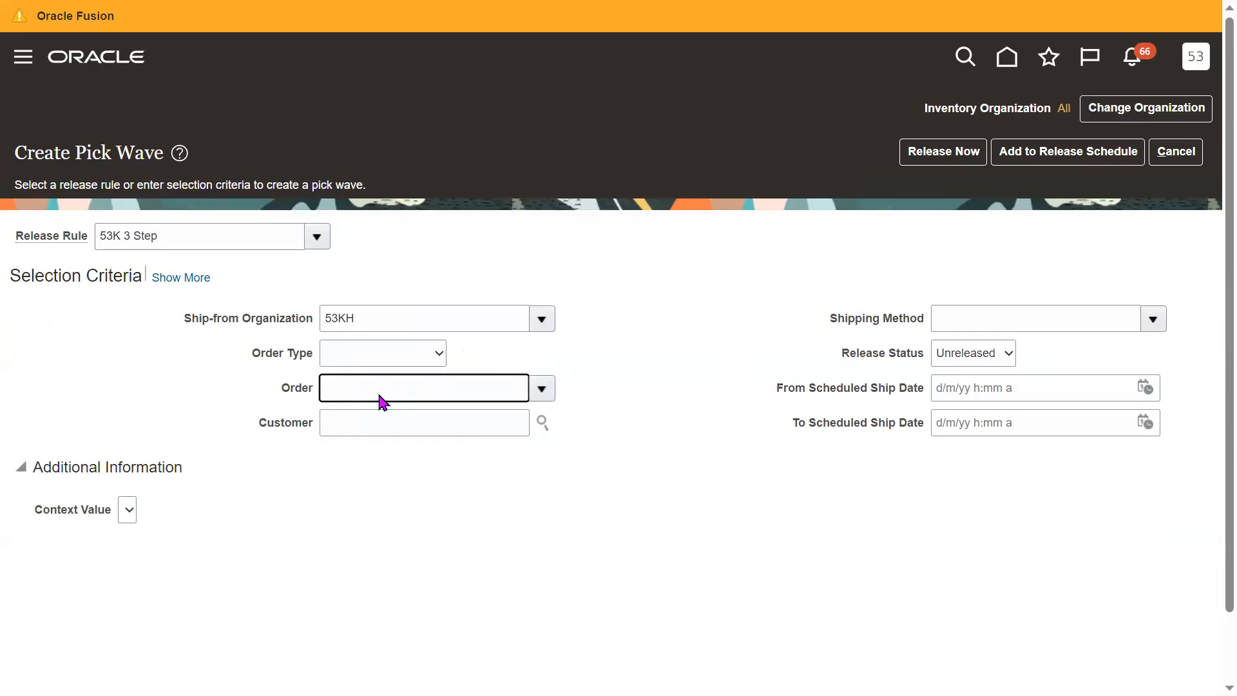
pyautogui.hotkey('alt', 'Tab')
pyautogui.hotkey('alt', 'Tab')
pyautogui.hotkey('alt', 'Tab')
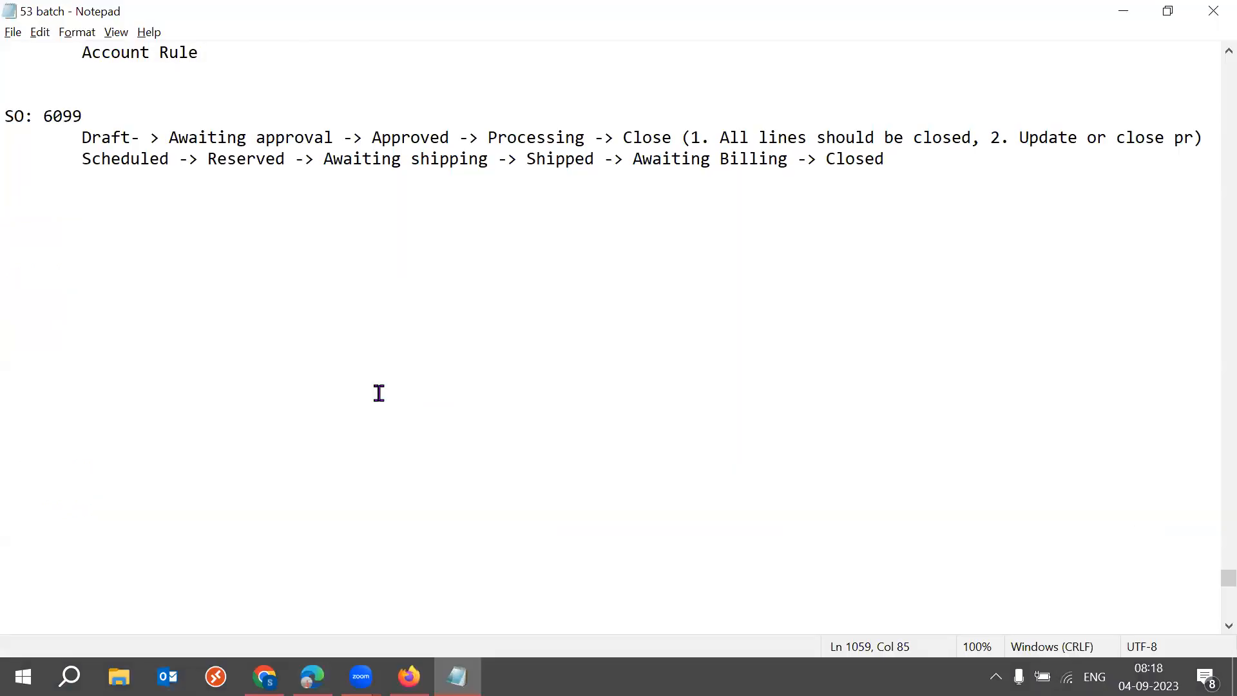
pyautogui.click(312, 677)
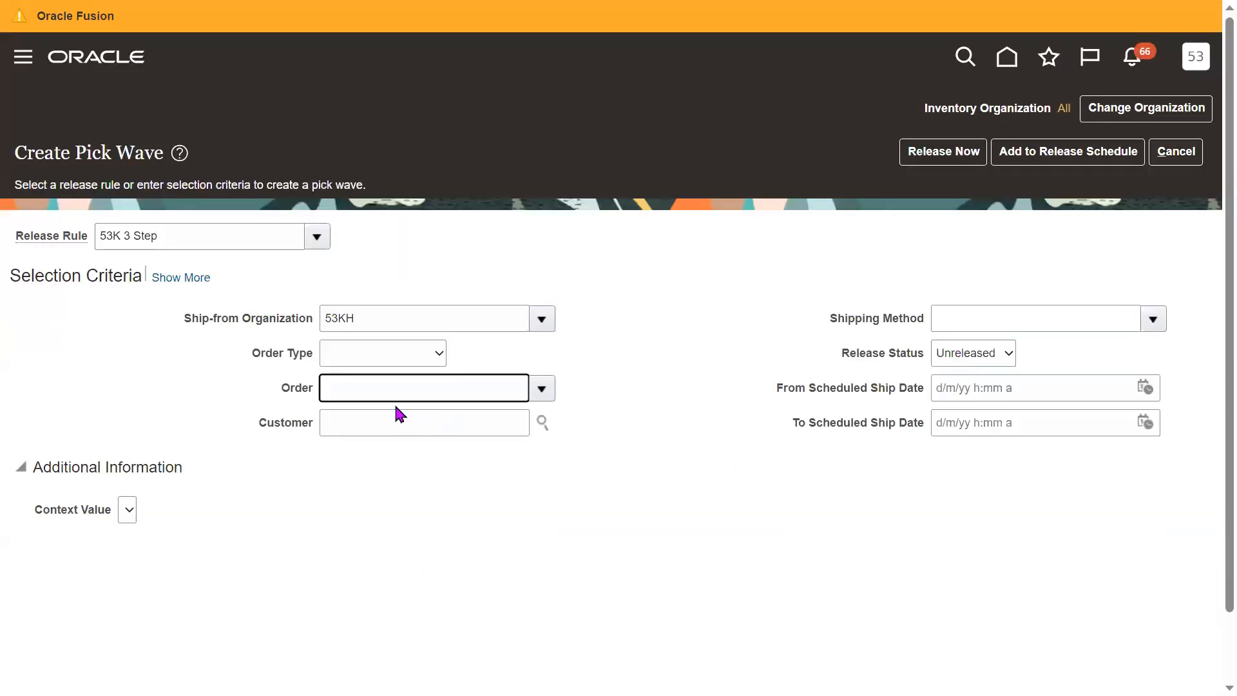
# Expand the full selection criteria and review the release status choices, keeping Unreleased
pyautogui.click(175, 278)
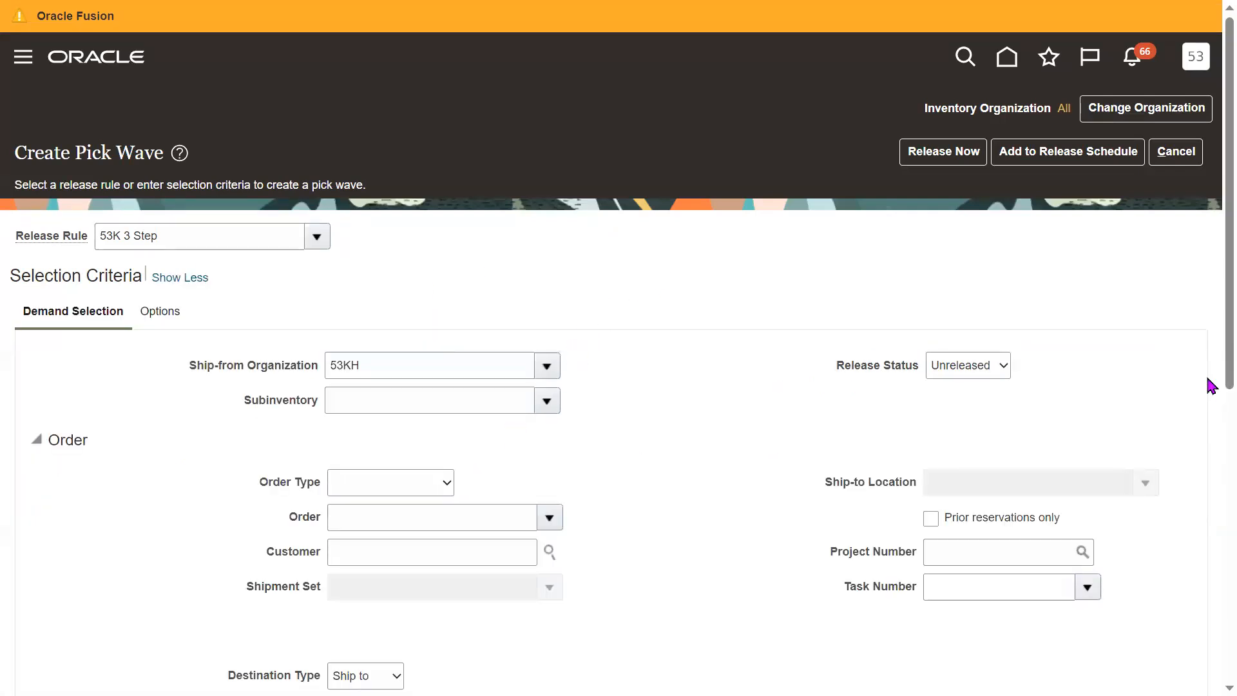
pyautogui.scroll(-2, 1207, 384)
pyautogui.moveTo(853, 232); pyautogui.dragTo(1060, 243)
pyautogui.click(1036, 234)
pyautogui.click(998, 232)
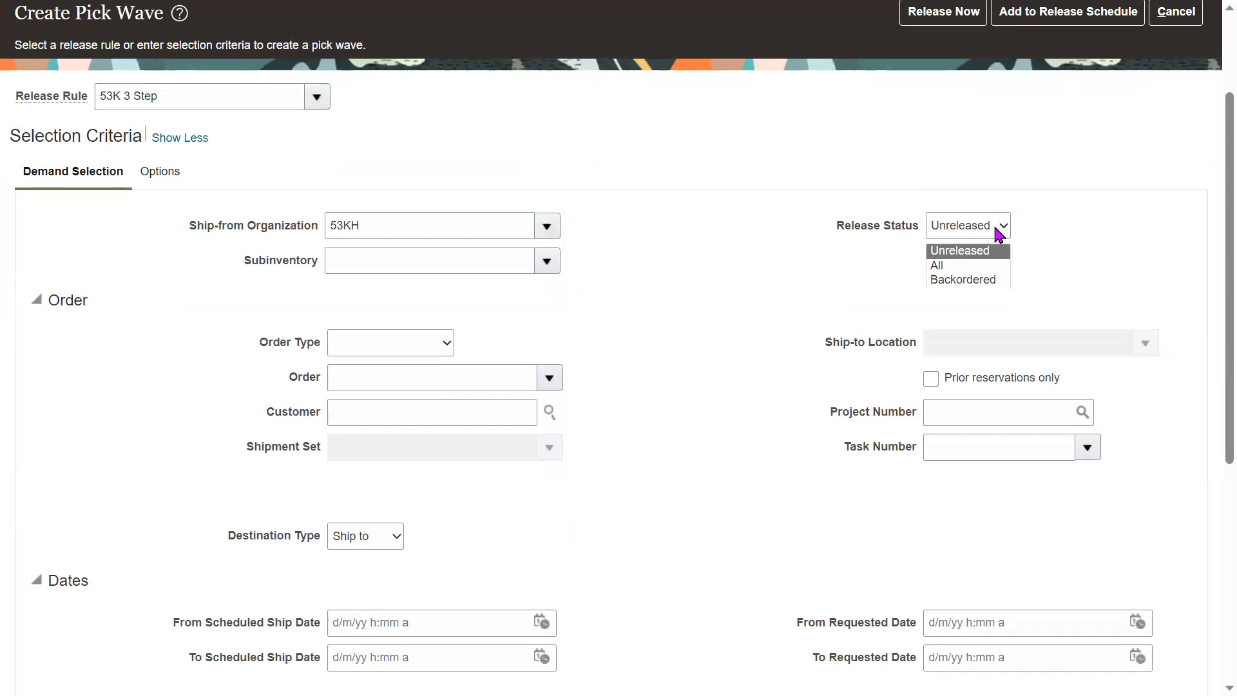
pyautogui.click(976, 252)
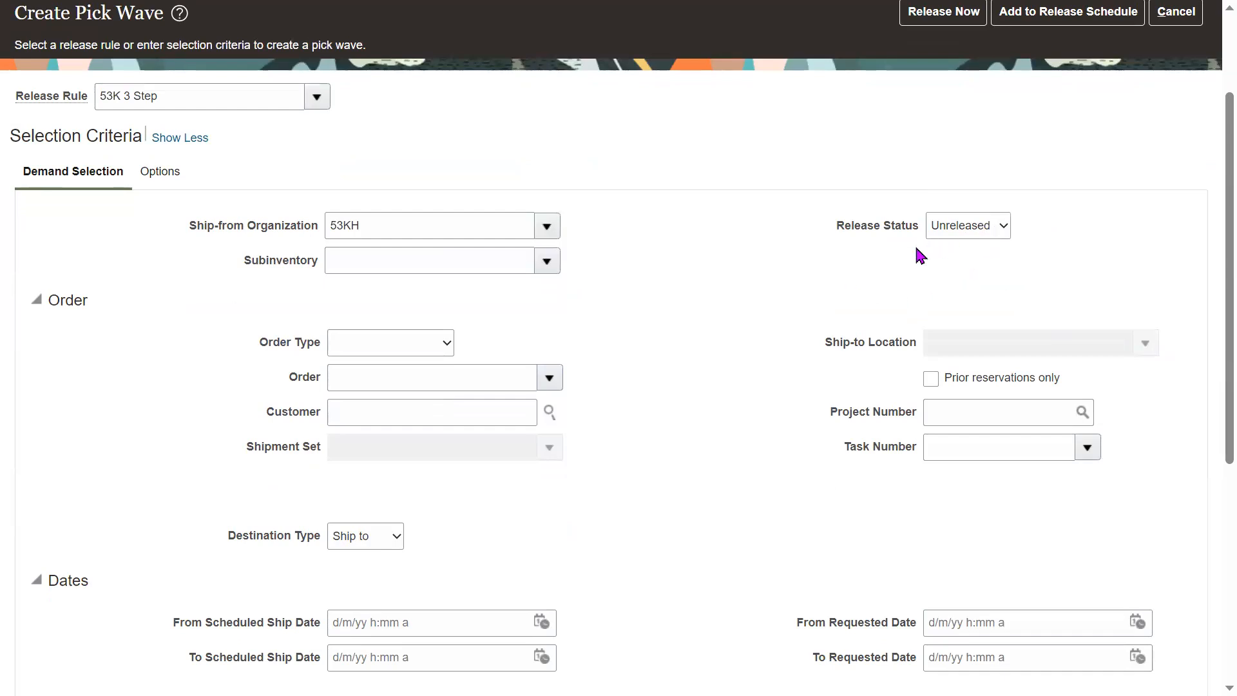
# Enter the sales order number as the wave's order criterion and keep the release status at Unreleased
pyautogui.click(376, 375)
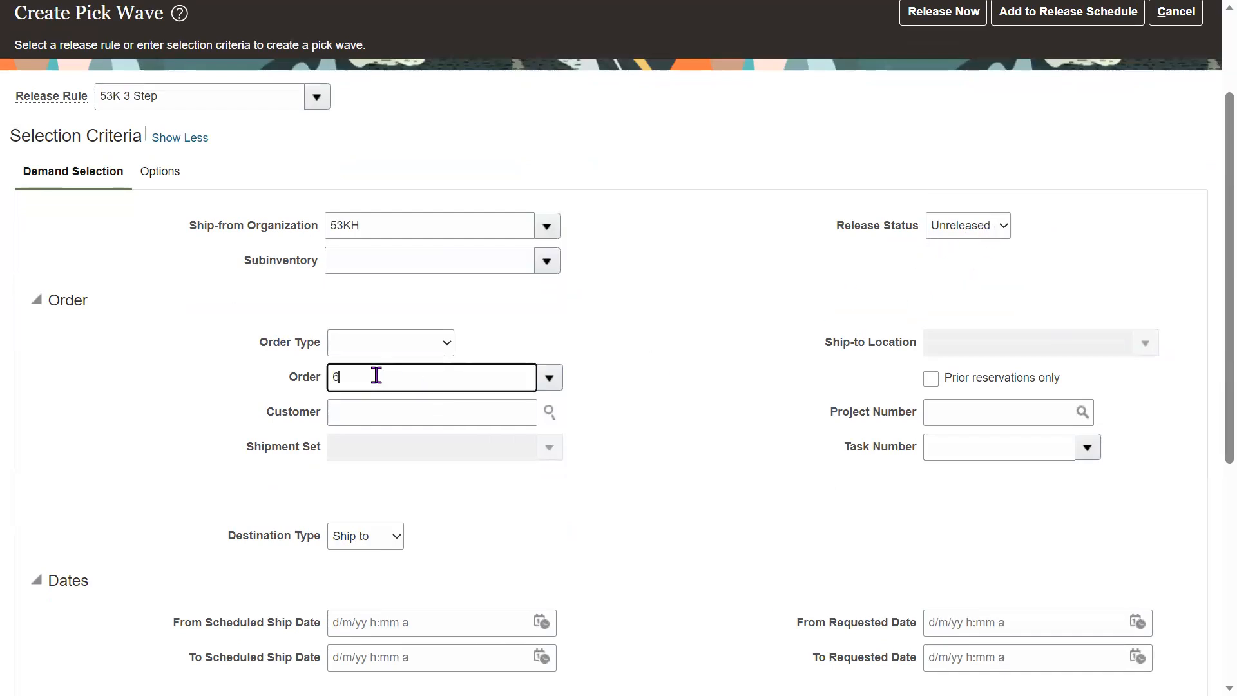
pyautogui.write('6099')
pyautogui.press('Tab')
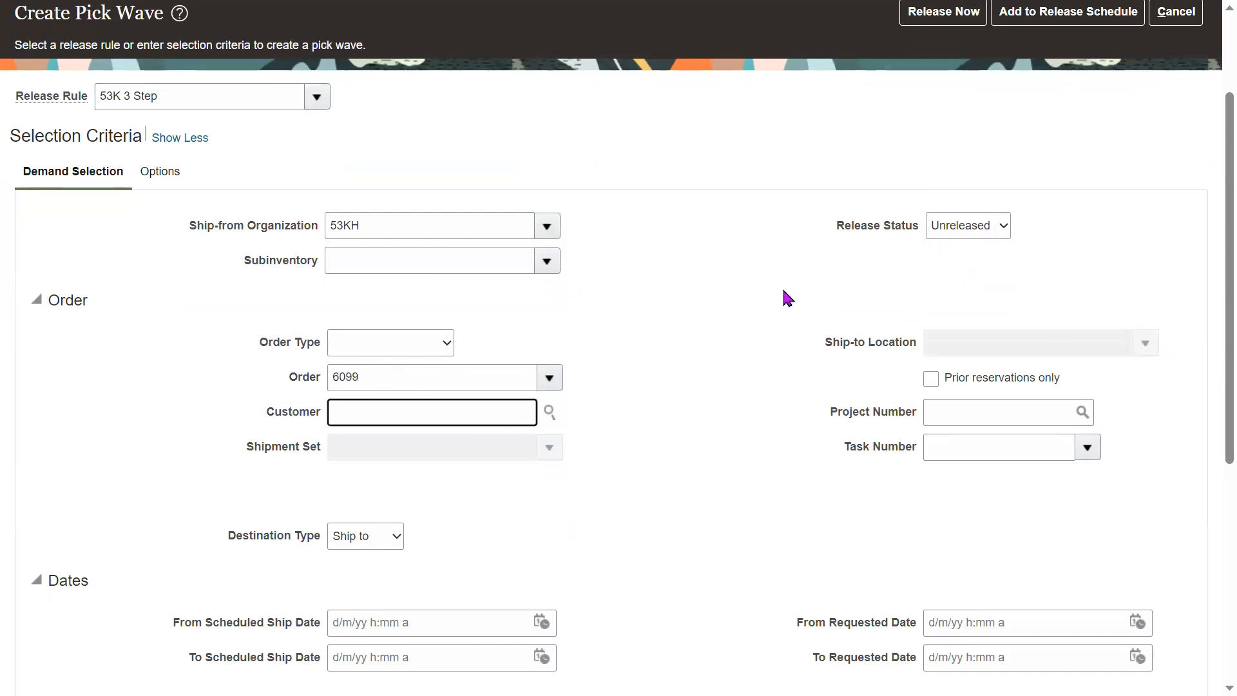
pyautogui.doubleClick(460, 373)
pyautogui.click(773, 322)
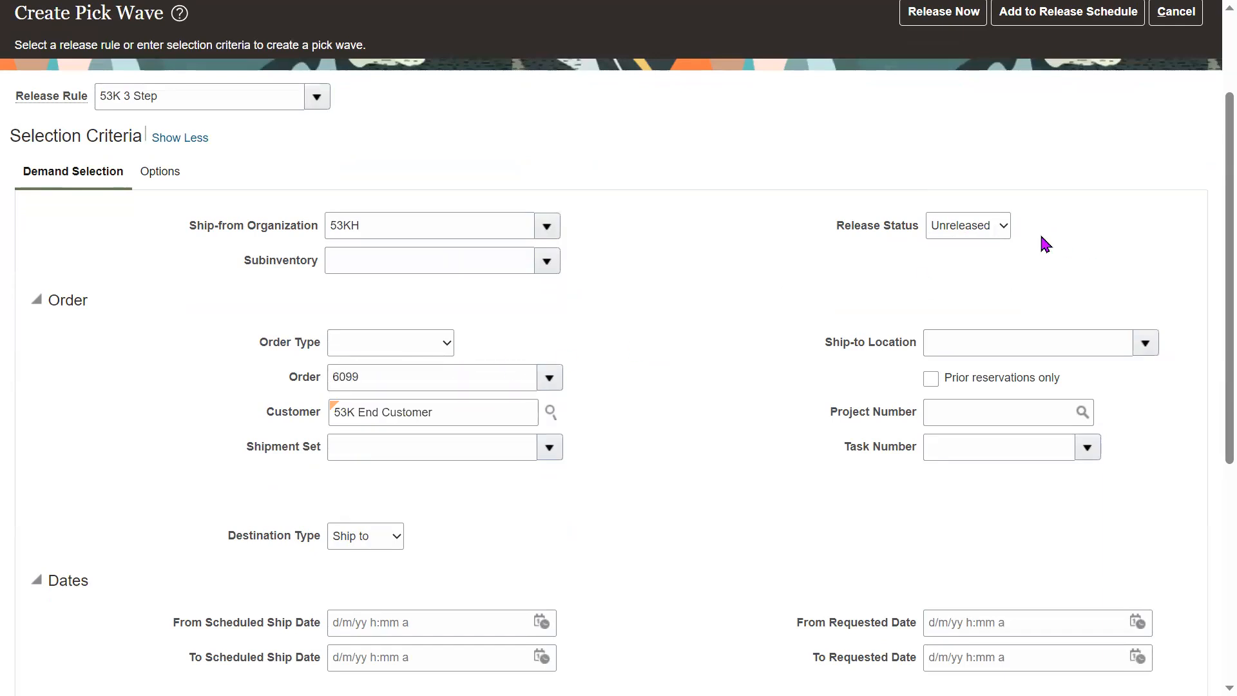
pyautogui.click(996, 229)
pyautogui.click(937, 247)
# Examine the wave's release sequence rule, pick slip grouping rule, staging subinventory, autoconfirm picks and create shipments options
pyautogui.click(162, 177)
pyautogui.moveTo(208, 418); pyautogui.dragTo(293, 430)
pyautogui.click(634, 413)
pyautogui.moveTo(232, 458); pyautogui.dragTo(322, 459)
pyautogui.click(651, 454)
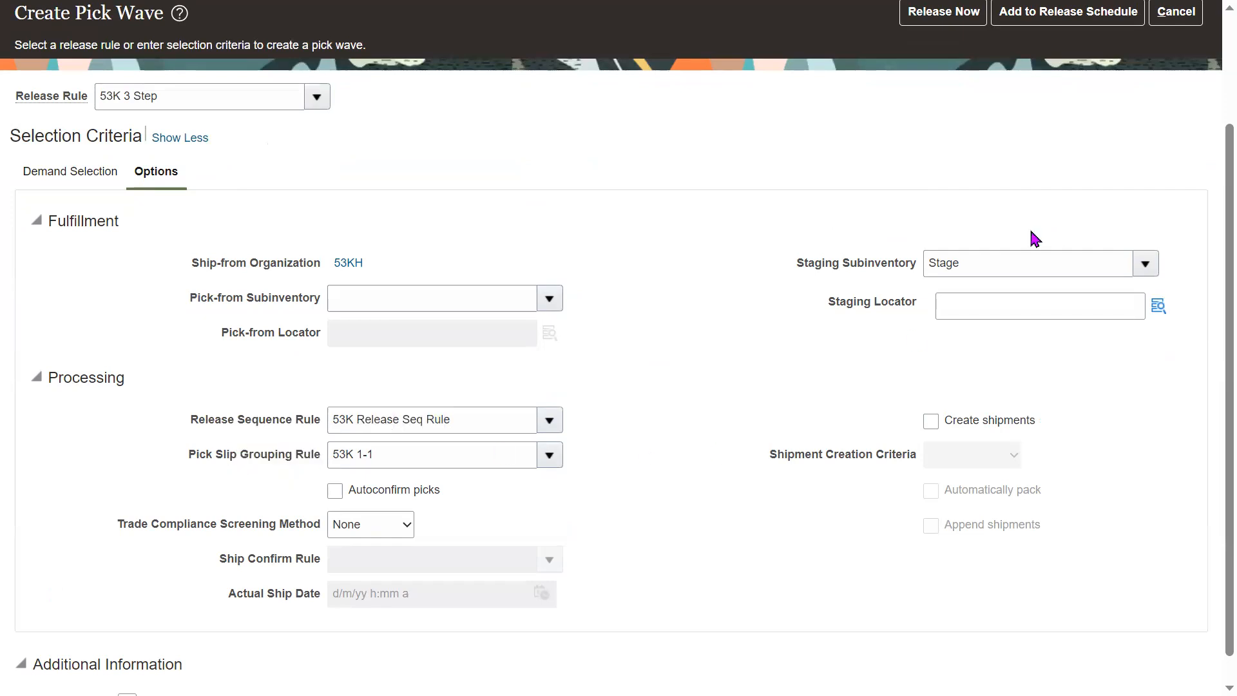
pyautogui.doubleClick(966, 263)
pyautogui.click(792, 396)
pyautogui.doubleClick(1005, 264)
pyautogui.click(810, 389)
pyautogui.moveTo(470, 497); pyautogui.dragTo(352, 496)
pyautogui.click(687, 523)
pyautogui.moveTo(1057, 430); pyautogui.dragTo(953, 428)
pyautogui.click(735, 586)
# Release the pick wave immediately, review its pick slip and pick counts, and acknowledge the confirmation
pyautogui.scroll(1, 1207, 451)
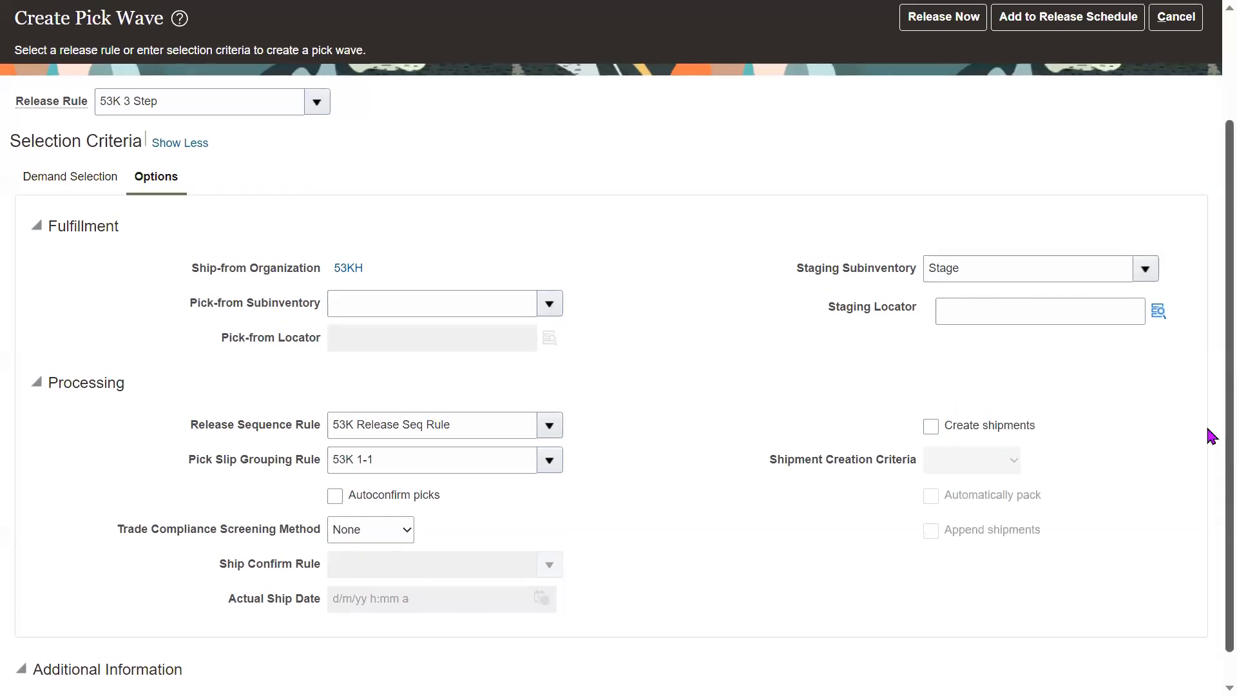
pyautogui.scroll(1, 1208, 406)
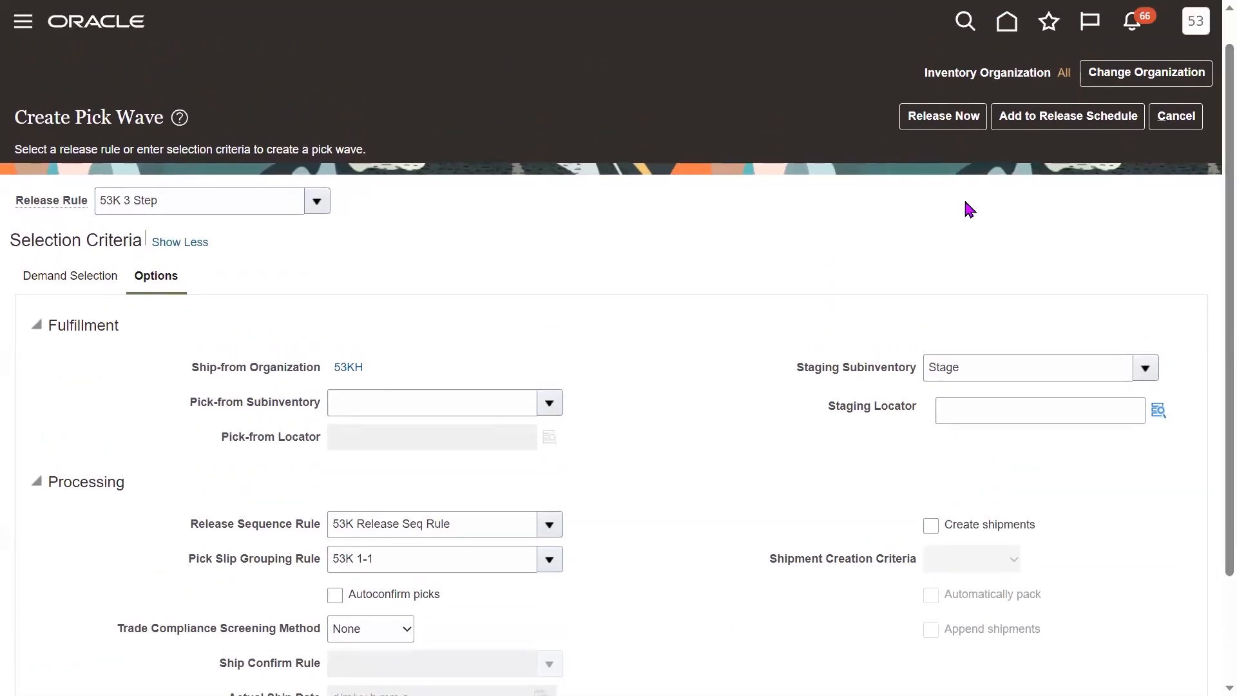
pyautogui.click(939, 116)
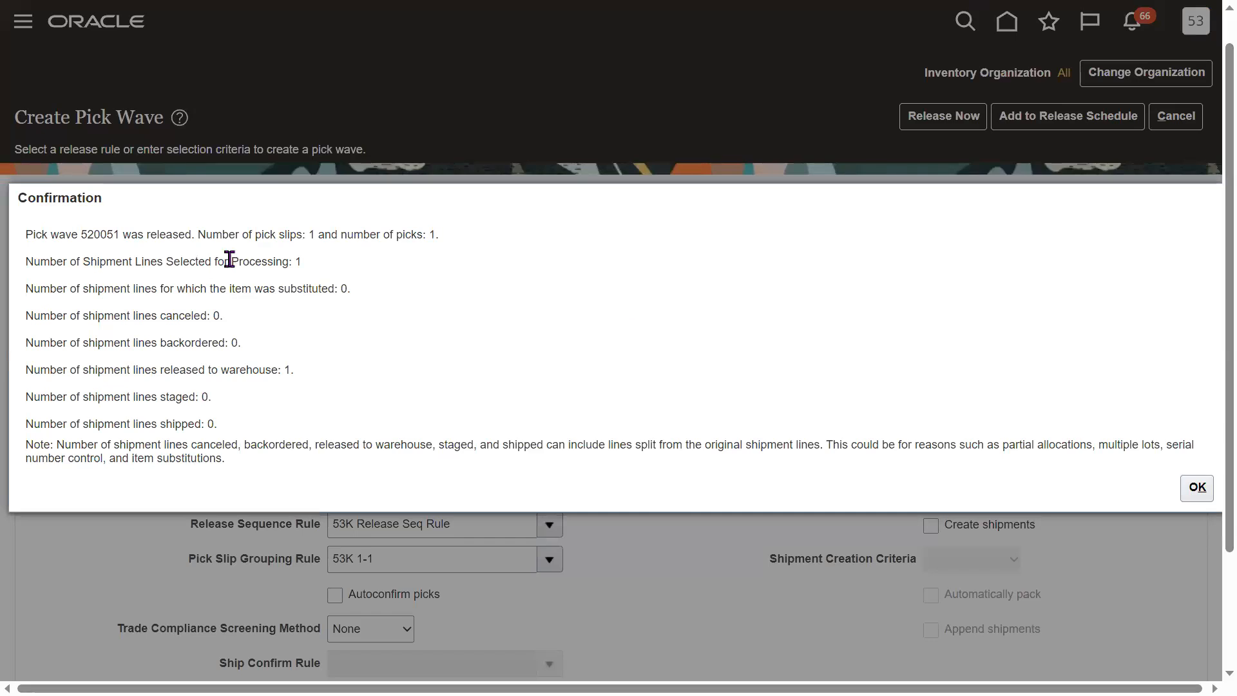
pyautogui.moveTo(206, 235); pyautogui.dragTo(315, 237)
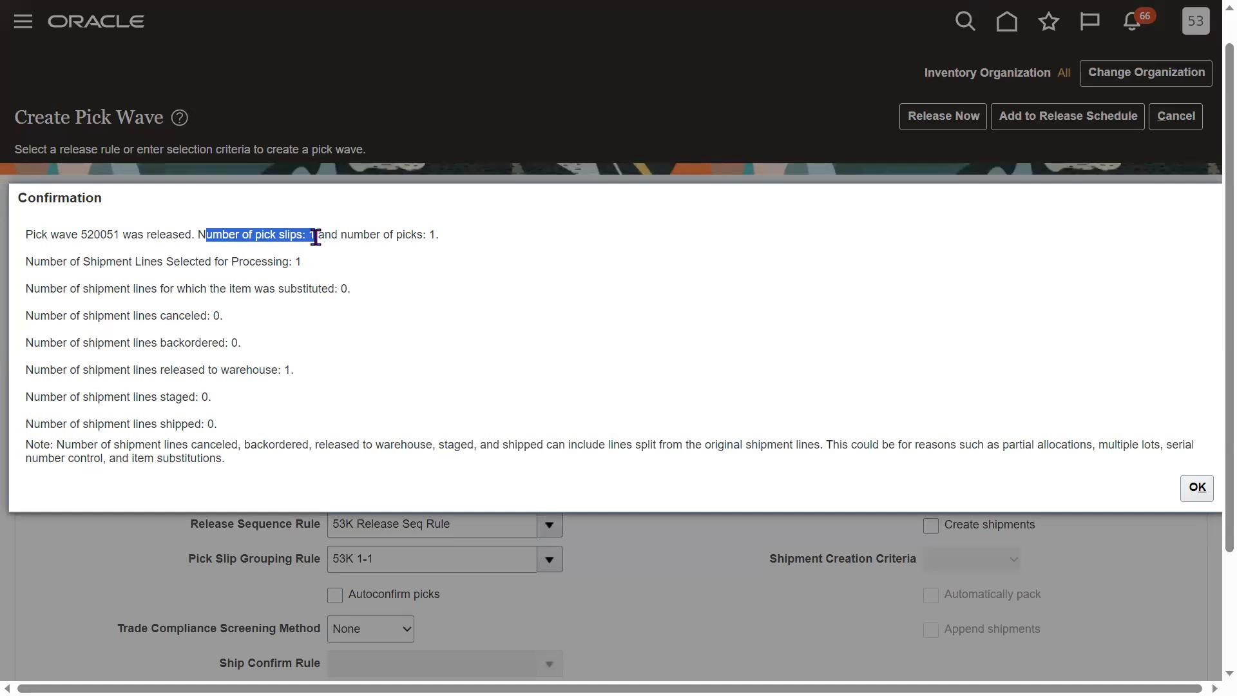
pyautogui.click(522, 279)
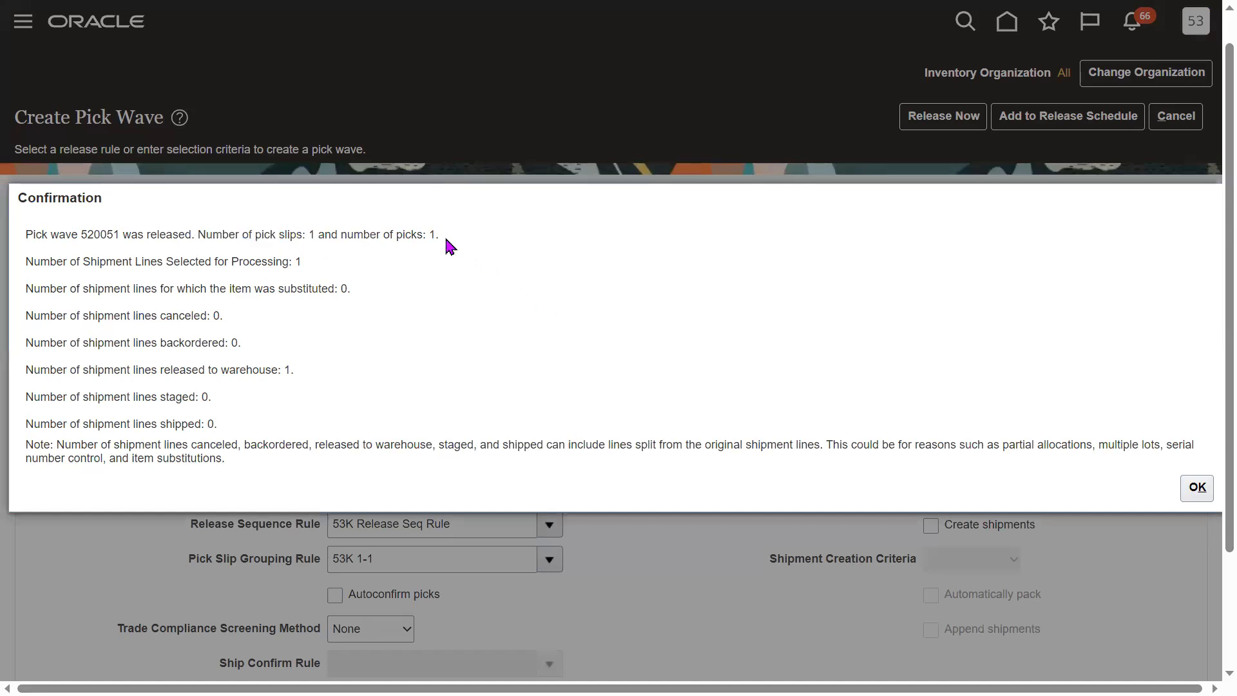
pyautogui.moveTo(429, 232); pyautogui.dragTo(451, 239)
pyautogui.click(703, 346)
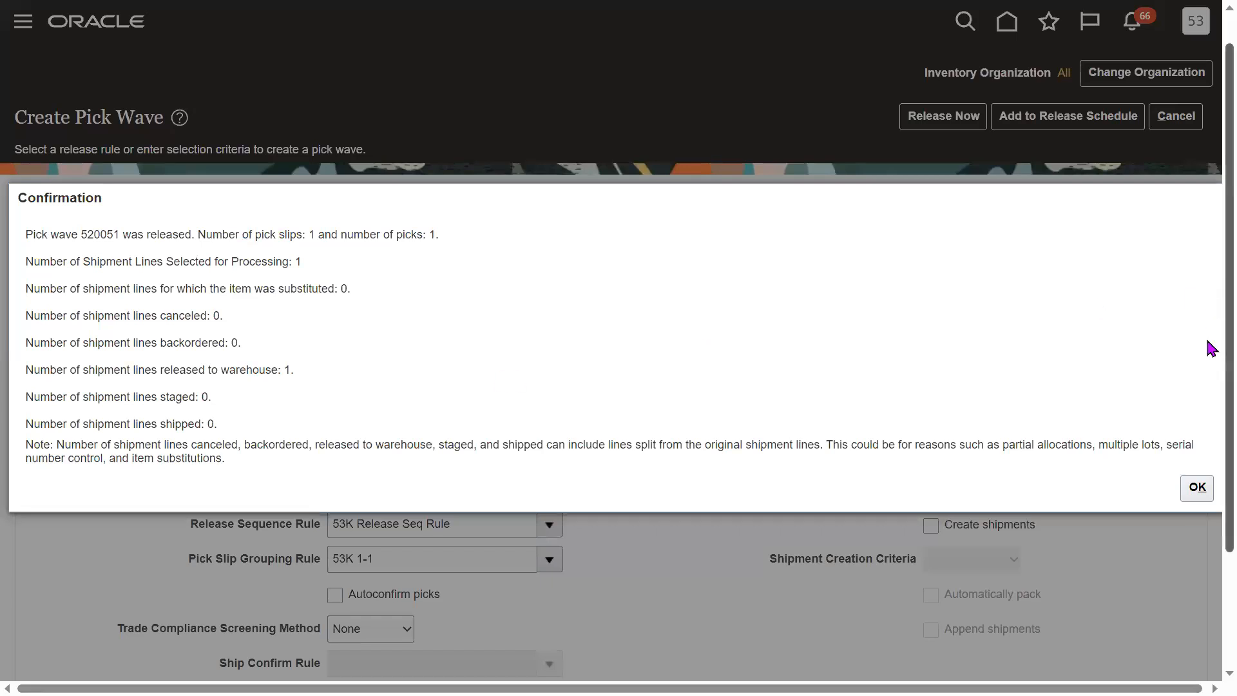
pyautogui.click(1205, 492)
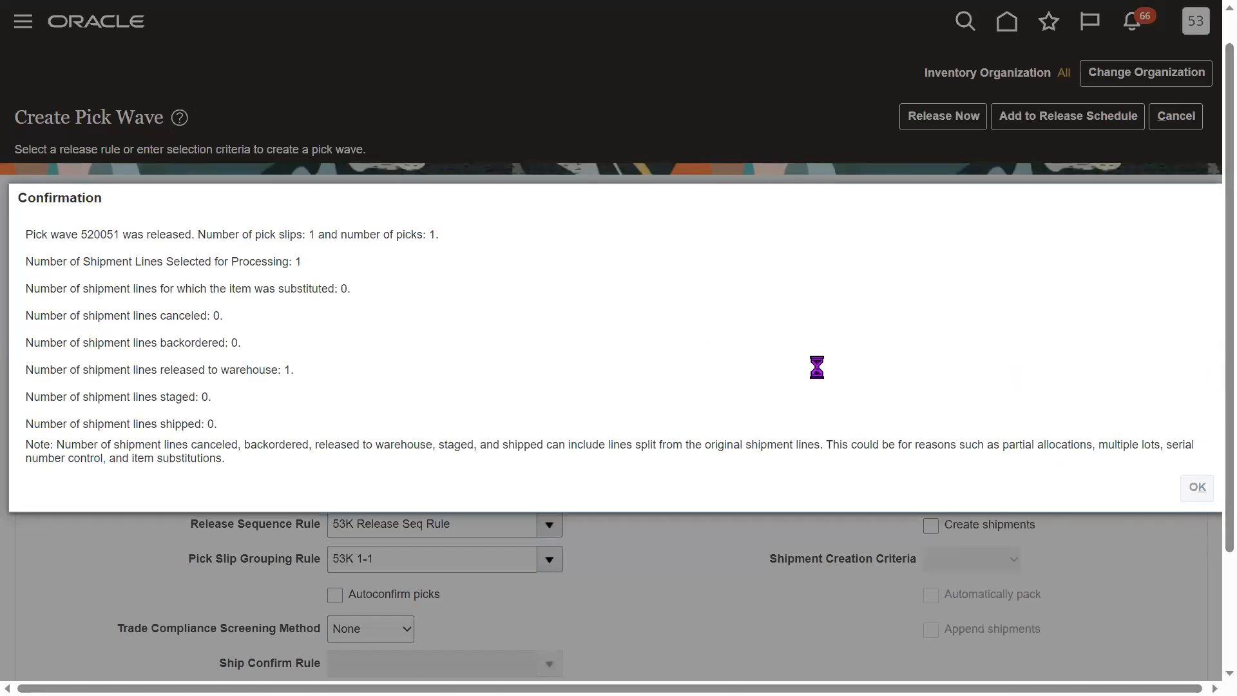
# Leave full screen and open the Oracle Fusion home page in a new browser tab using the site's base address
pyautogui.press('F11')
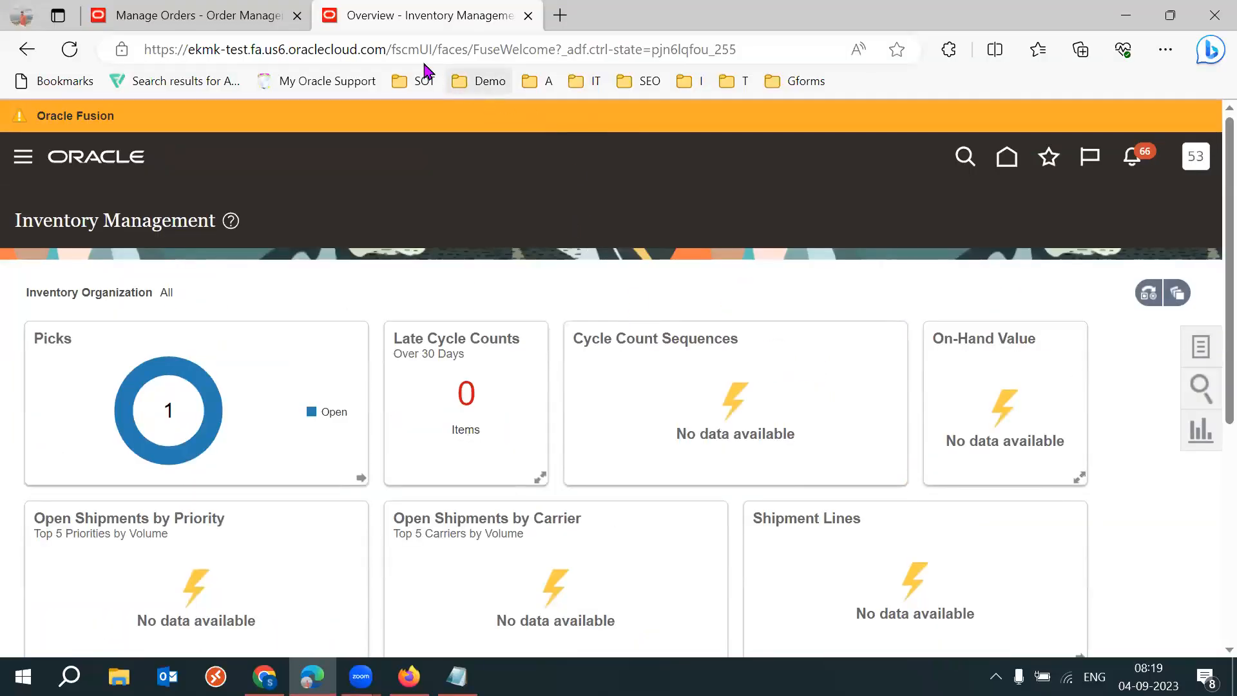
pyautogui.moveTo(385, 49); pyautogui.dragTo(143, 49)
pyautogui.hotkey('ctrl', 'c')
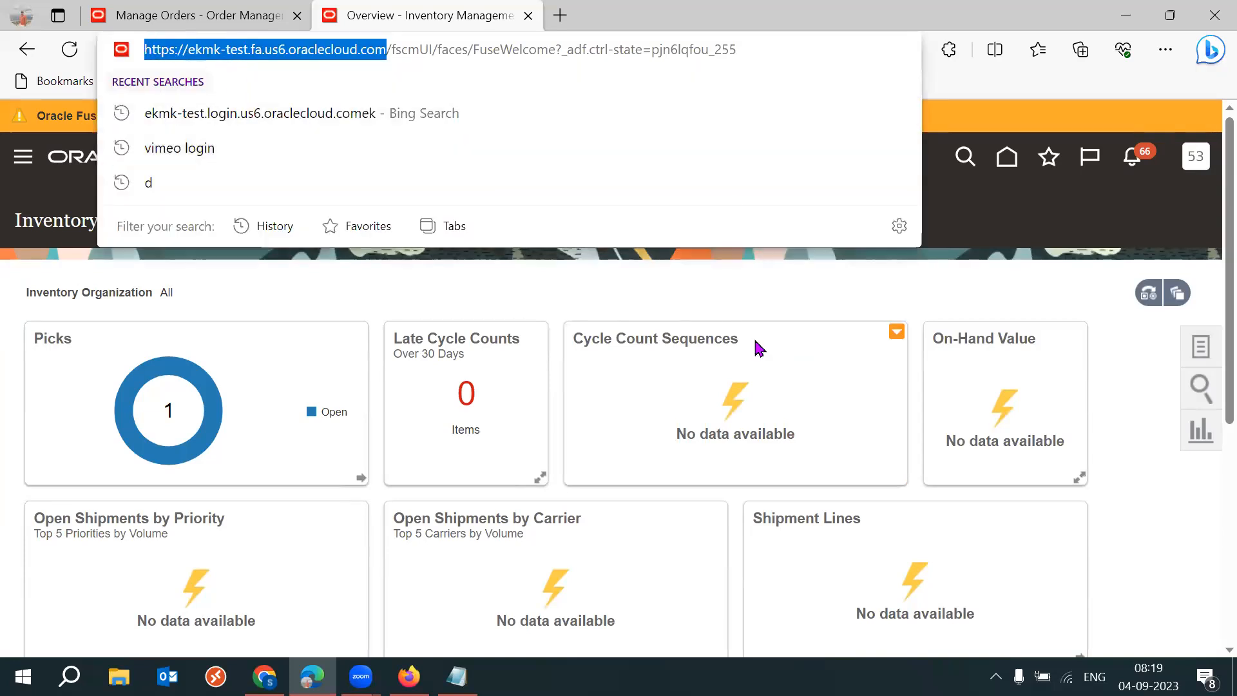
pyautogui.click(559, 16)
pyautogui.hotkey('ctrl', 'v')
pyautogui.press('Return')
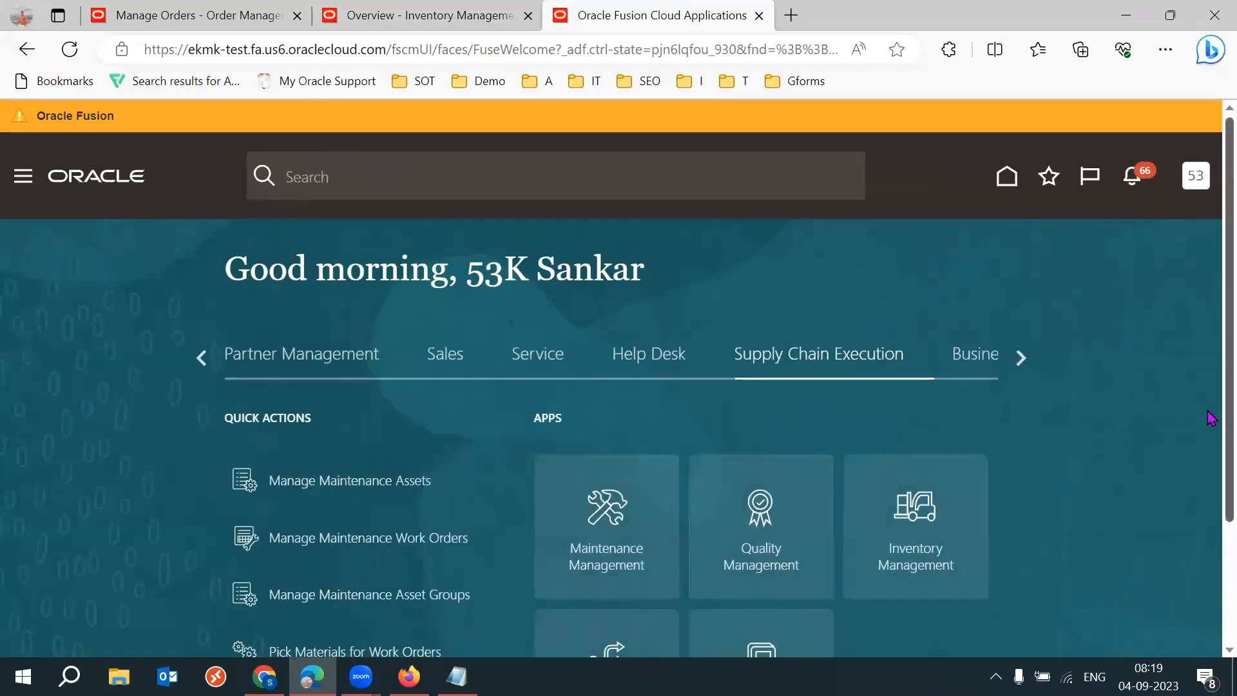
# Open Scheduled Processes from the Tools apps on the home page
pyautogui.click(1022, 358)
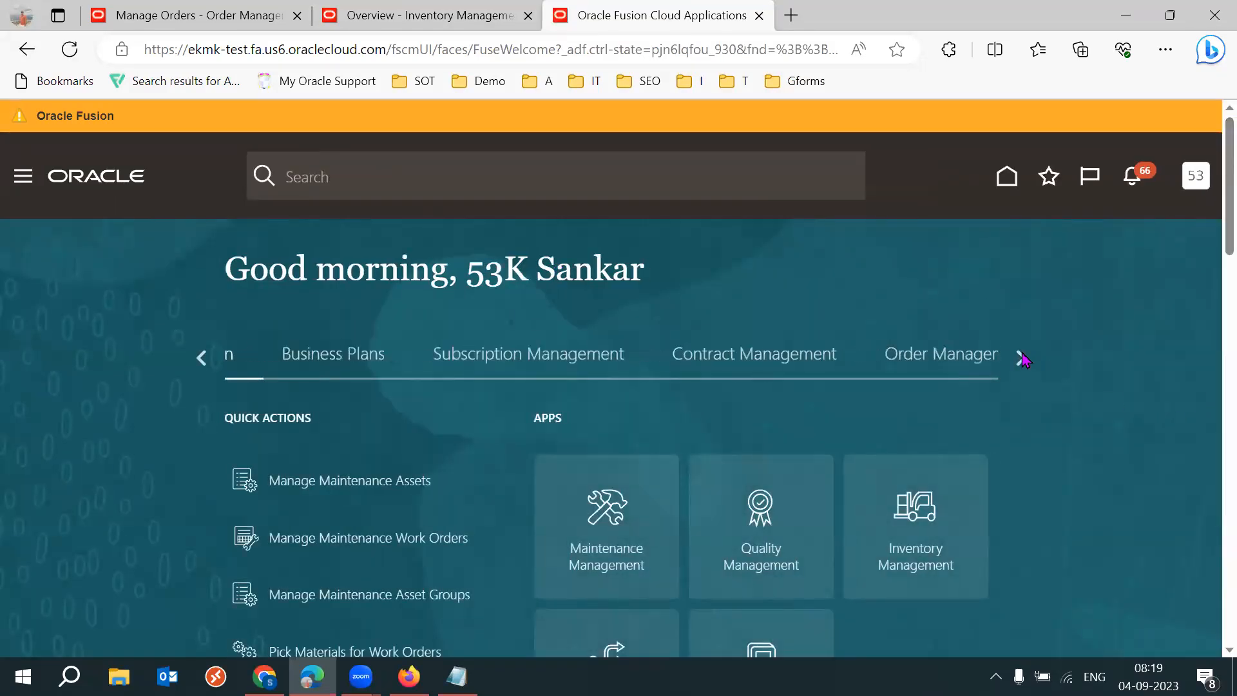
pyautogui.click(1022, 359)
pyautogui.click(1022, 358)
pyautogui.click(1022, 358)
pyautogui.click(1022, 359)
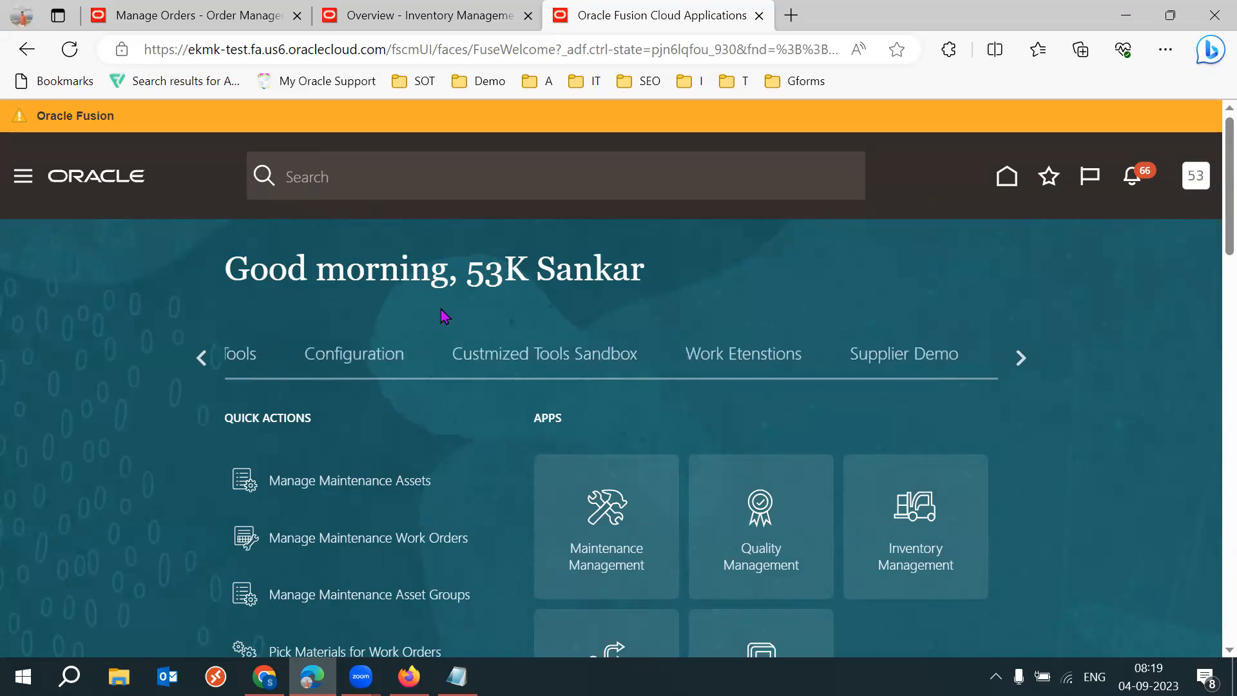
pyautogui.click(234, 361)
pyautogui.scroll(-5, 1212, 265)
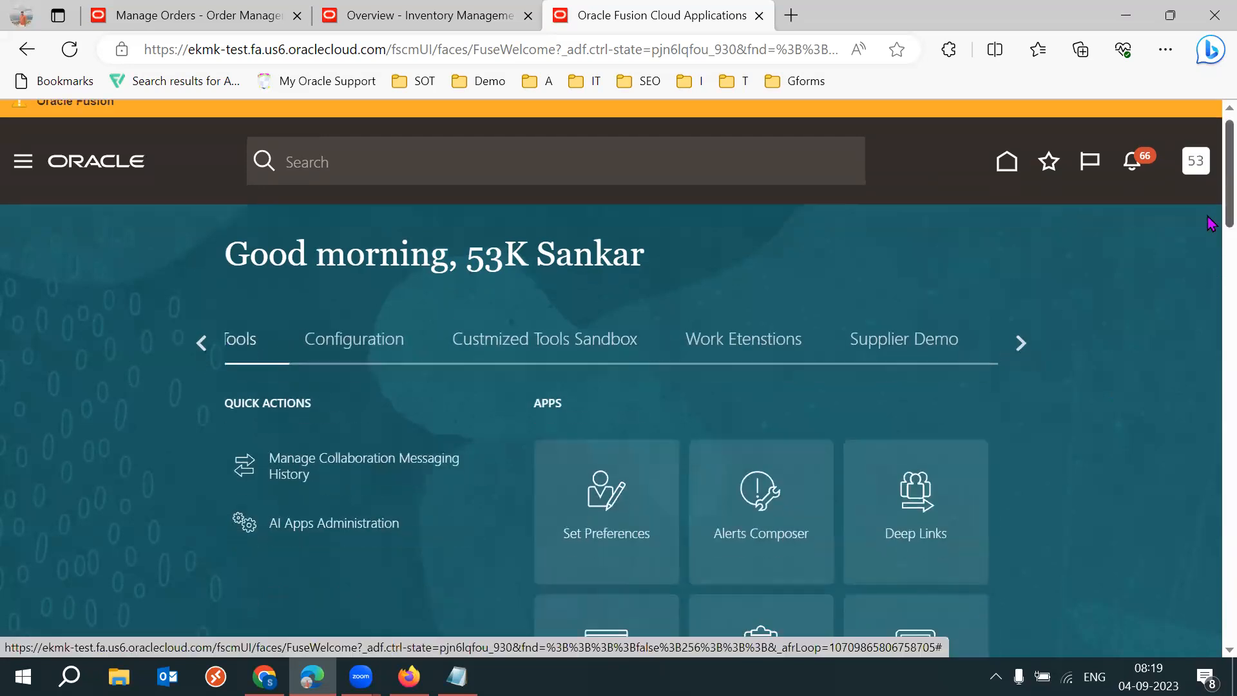
pyautogui.moveTo(1209, 259); pyautogui.dragTo(1209, 273)
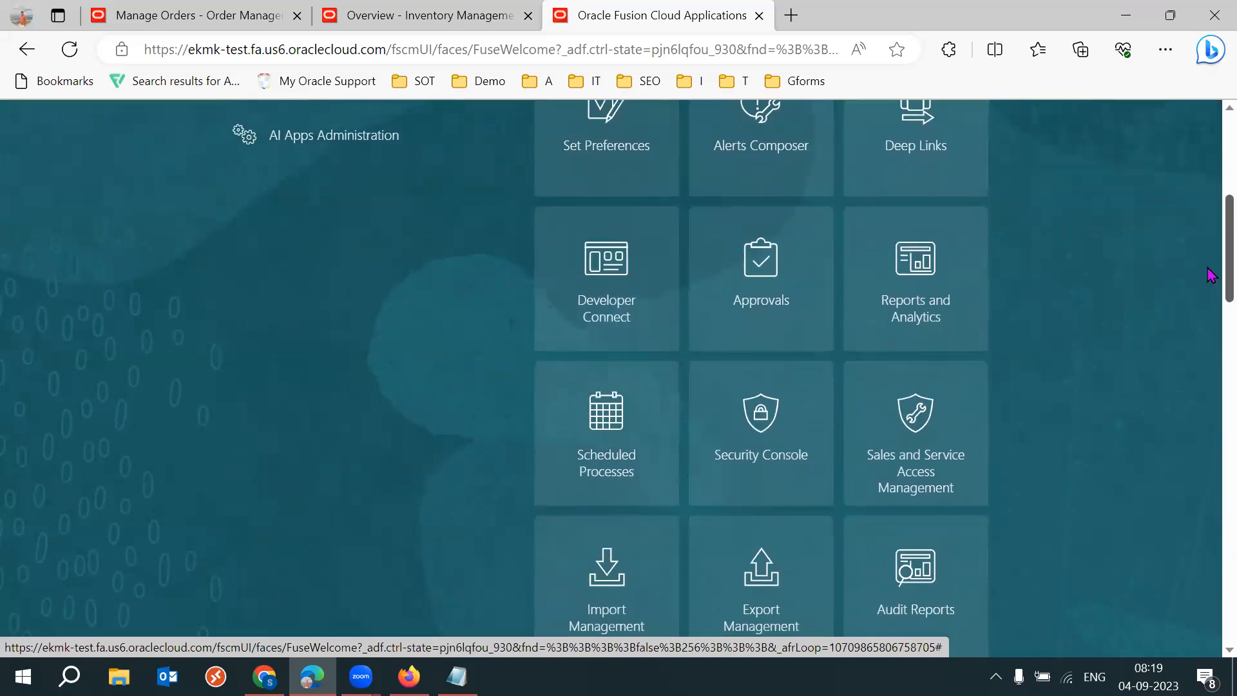
pyautogui.click(596, 406)
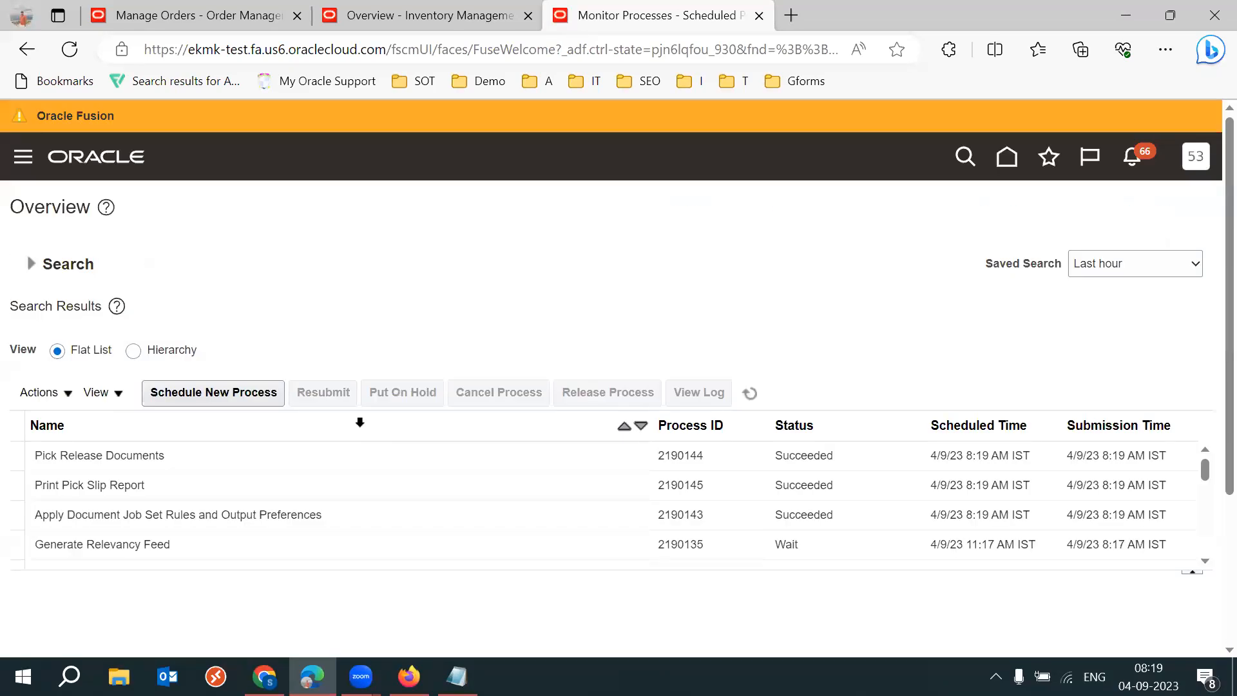
# Refresh the process list, show the details of the Print Pick Slip Report process, and republish its output
pyautogui.click(764, 398)
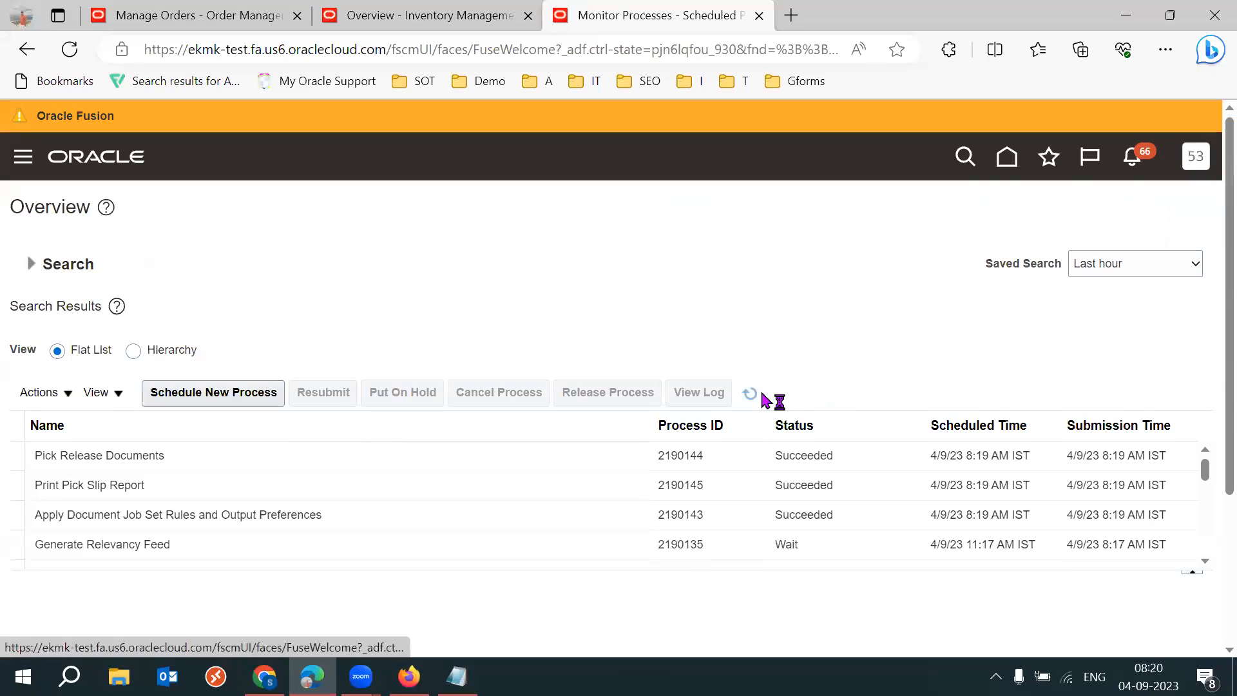
pyautogui.click(202, 492)
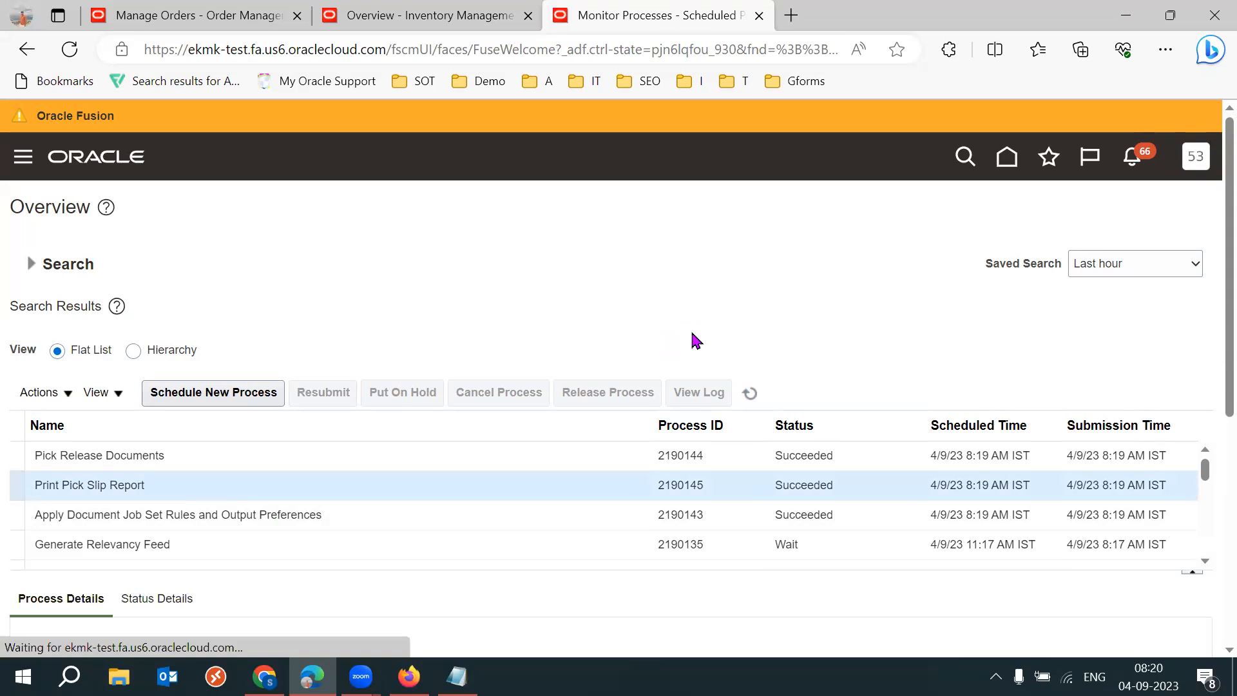
pyautogui.scroll(-2, 1211, 418)
pyautogui.scroll(-3, 1209, 451)
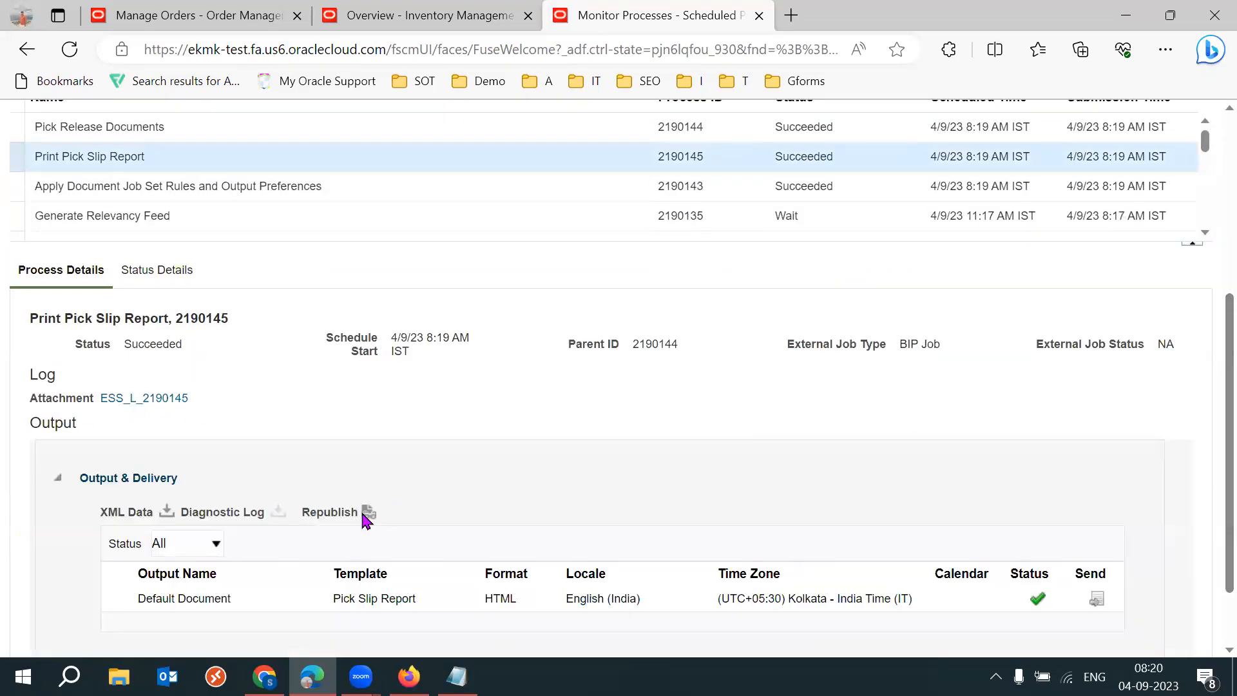
pyautogui.click(368, 513)
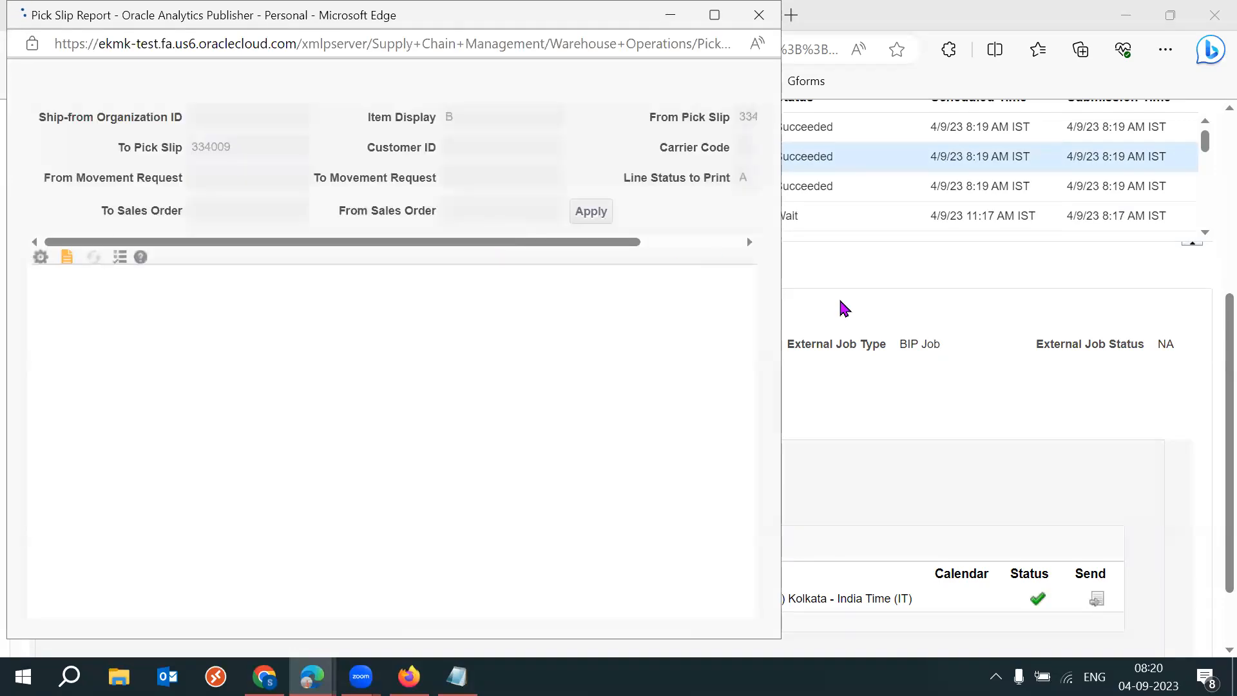
# Export the Pick Slip Report as PDF and open the downloaded file
pyautogui.click(709, 268)
pyautogui.moveTo(664, 295)
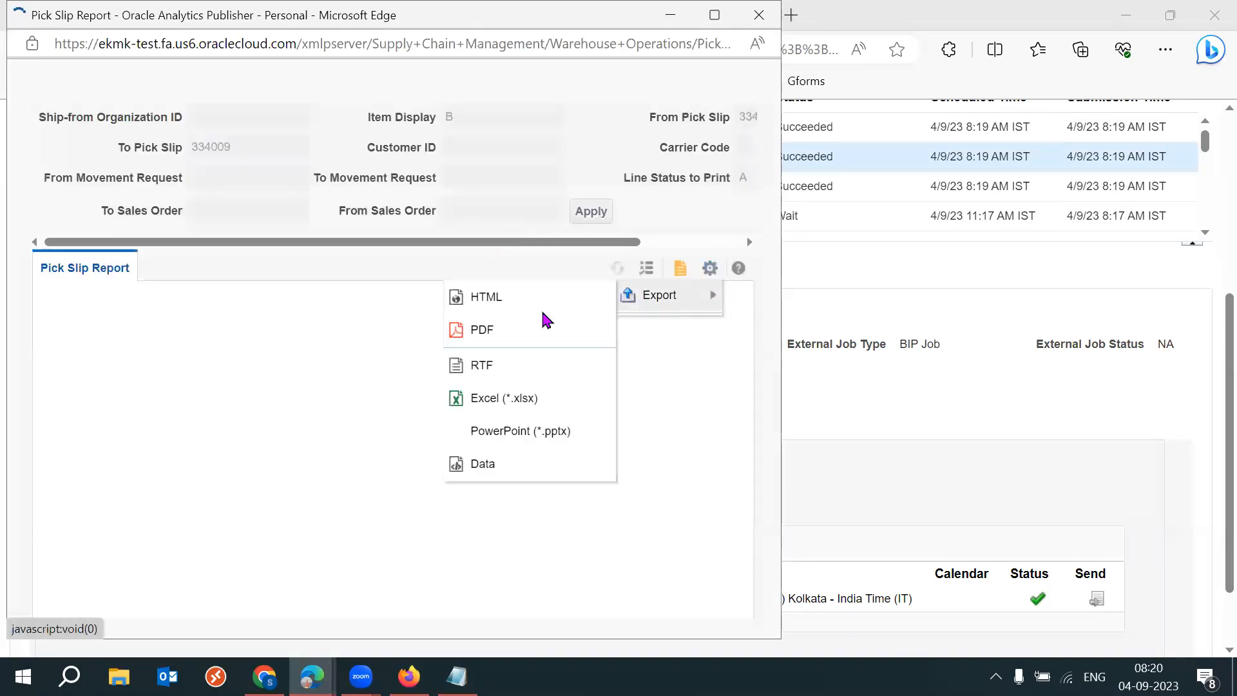
pyautogui.click(512, 335)
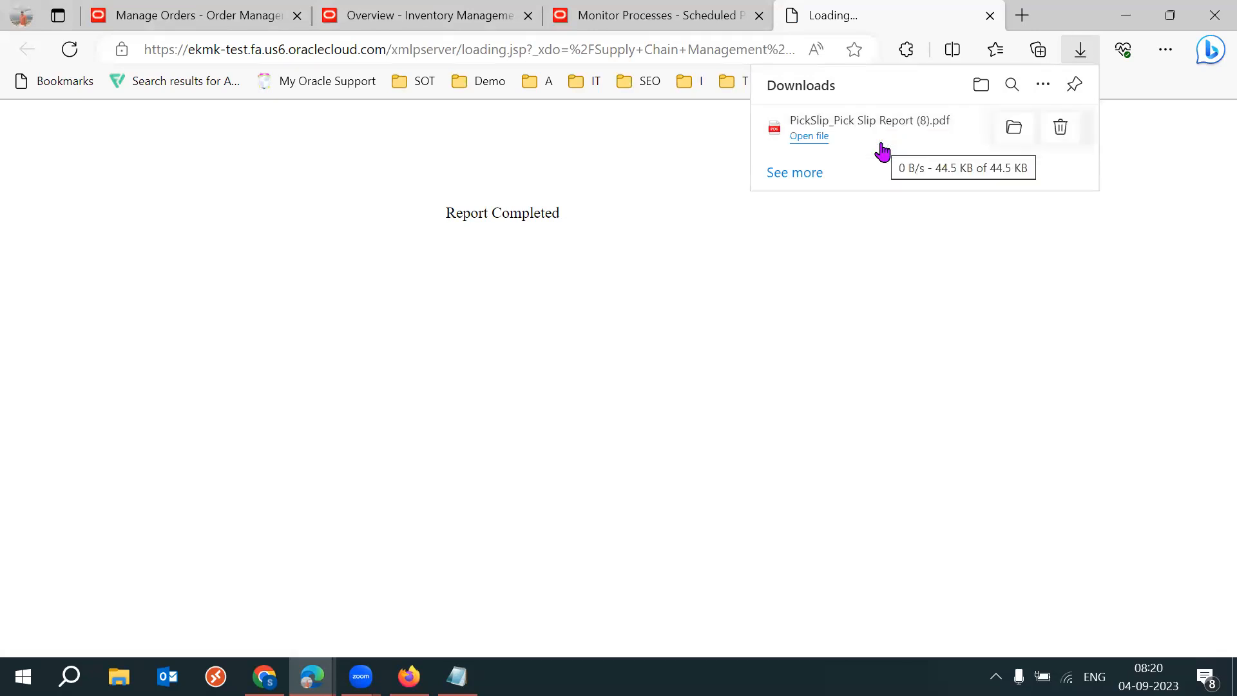
pyautogui.click(882, 148)
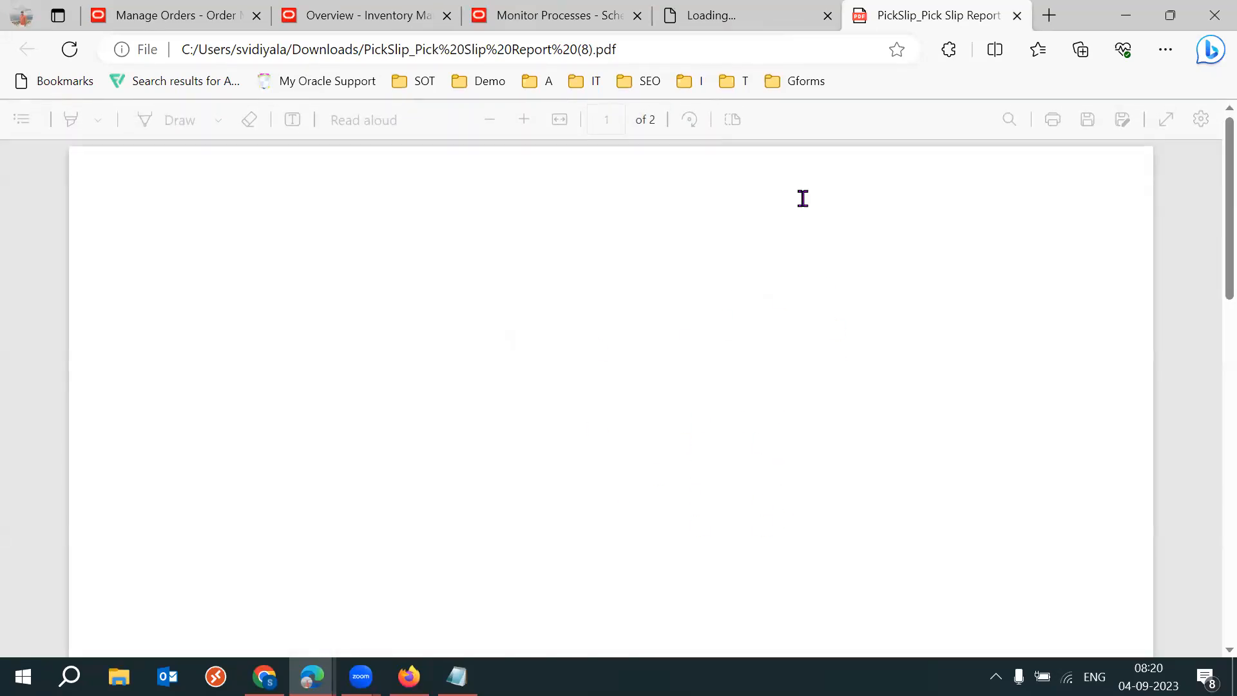
# Examine the subinventories, movement request number and pick line details in the pick slip PDF
pyautogui.scroll(-4, 782, 258)
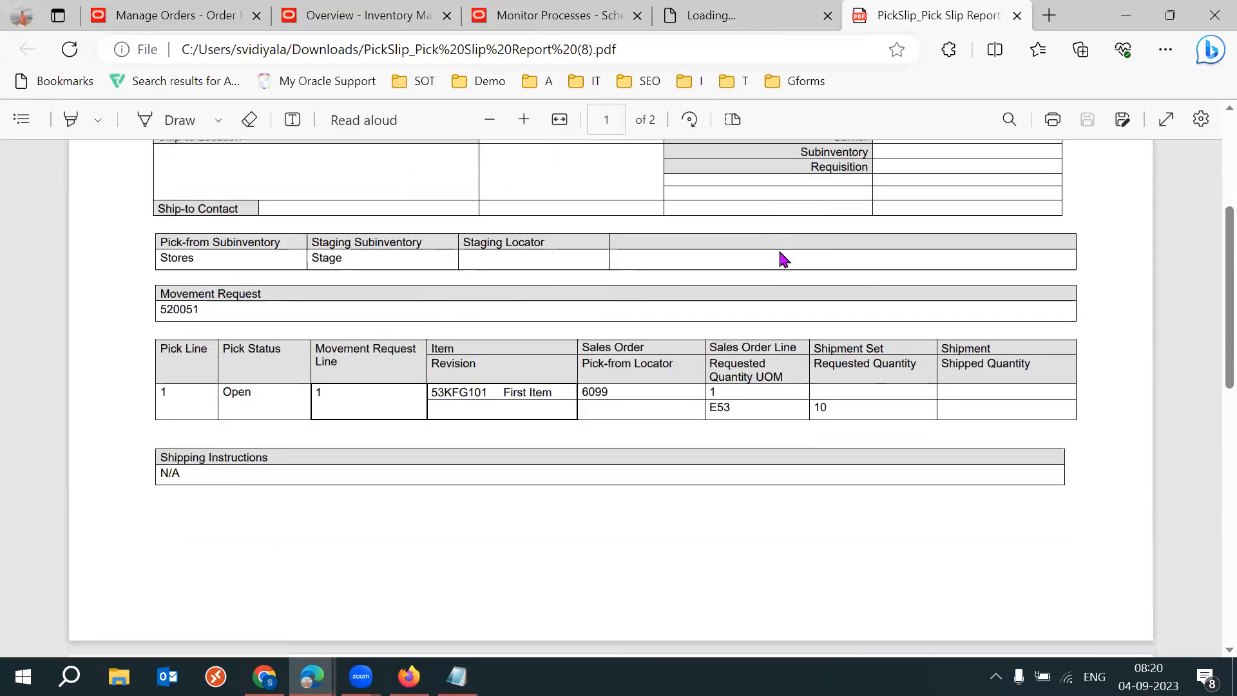
pyautogui.scroll(1, 781, 258)
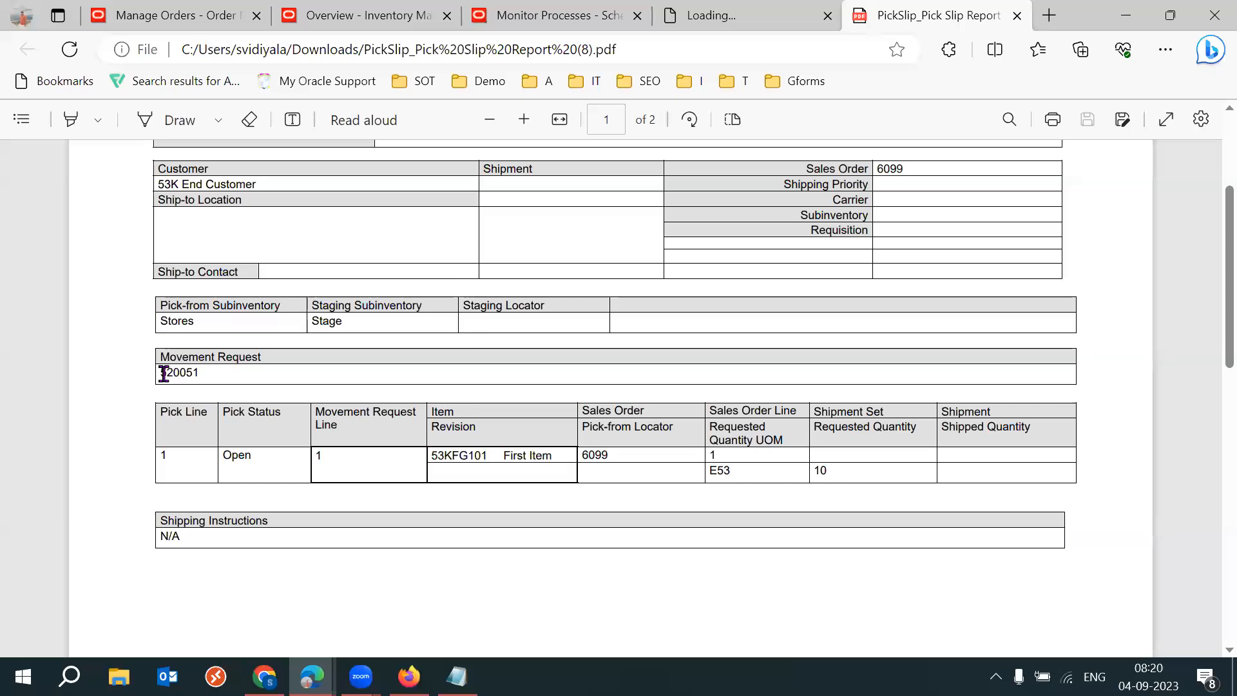
pyautogui.moveTo(162, 374); pyautogui.dragTo(198, 373)
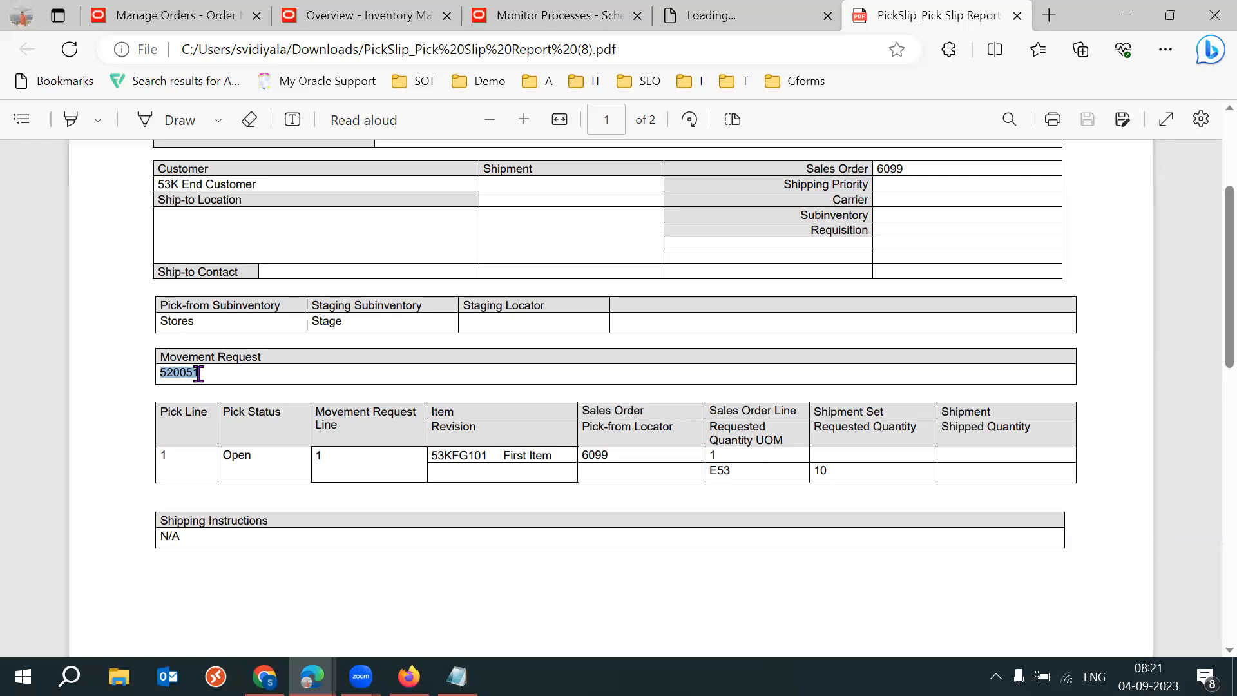
pyautogui.click(734, 638)
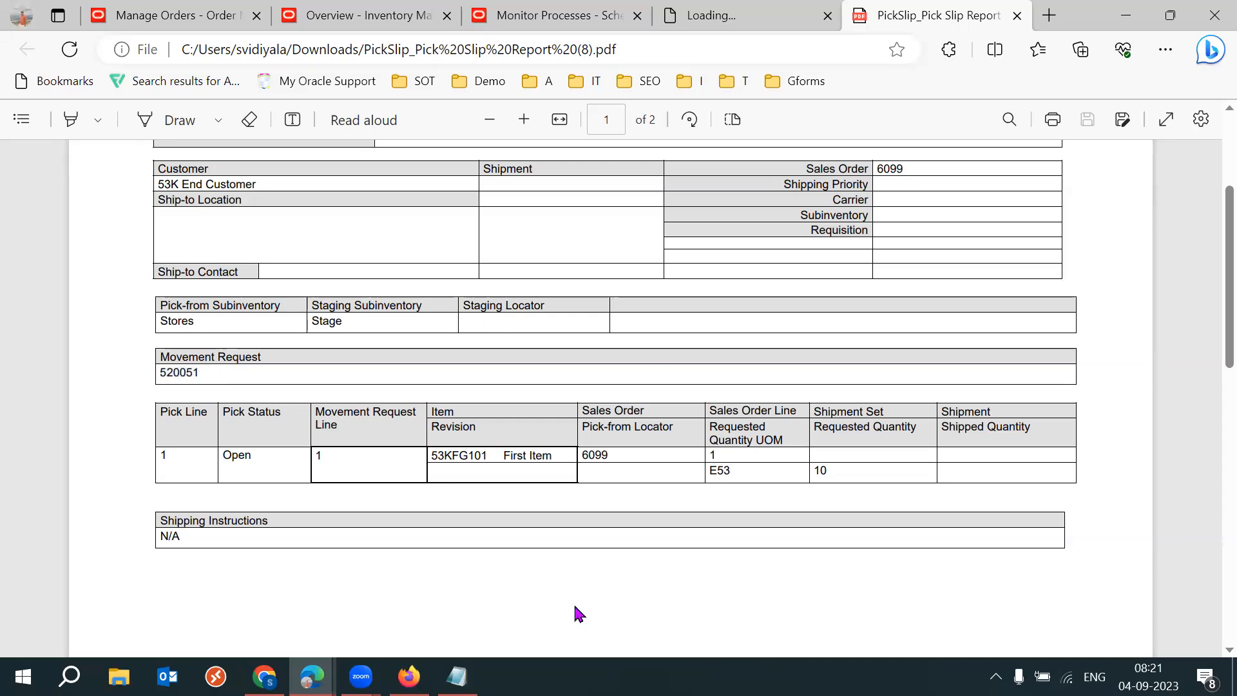
# Open Confirm Pick Slips from the Inventory Management picks tasks and clear the Due Date search criterion
pyautogui.click(419, 20)
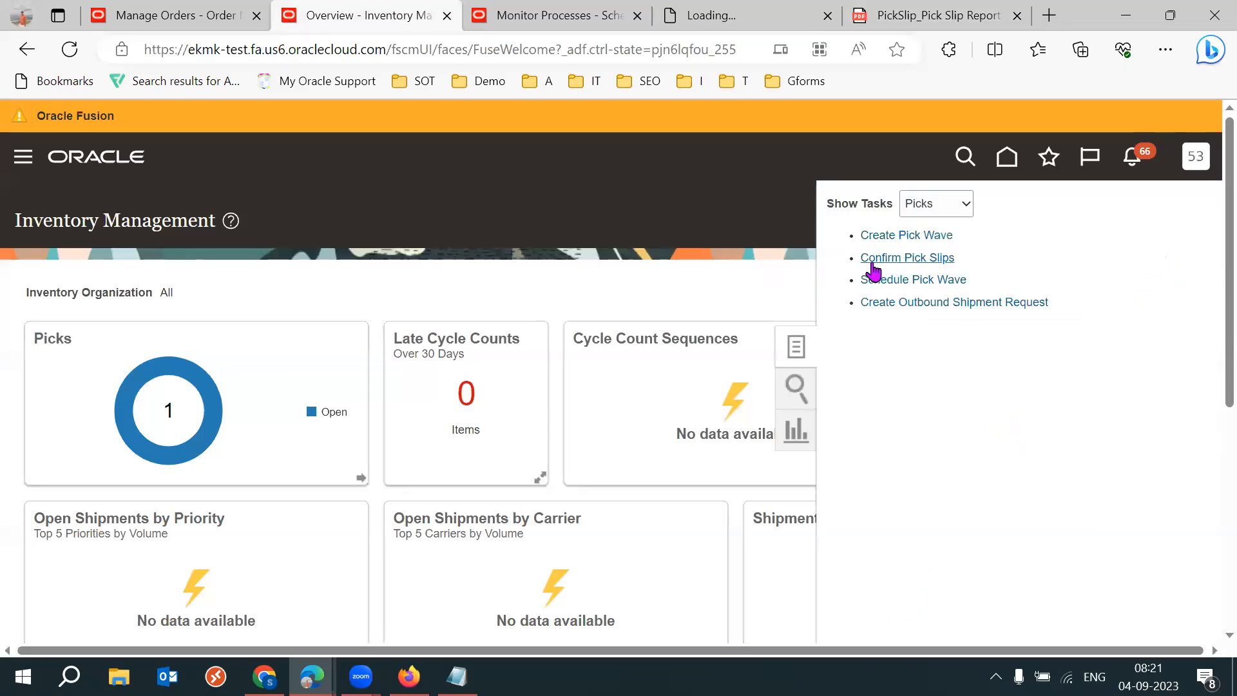
pyautogui.click(871, 259)
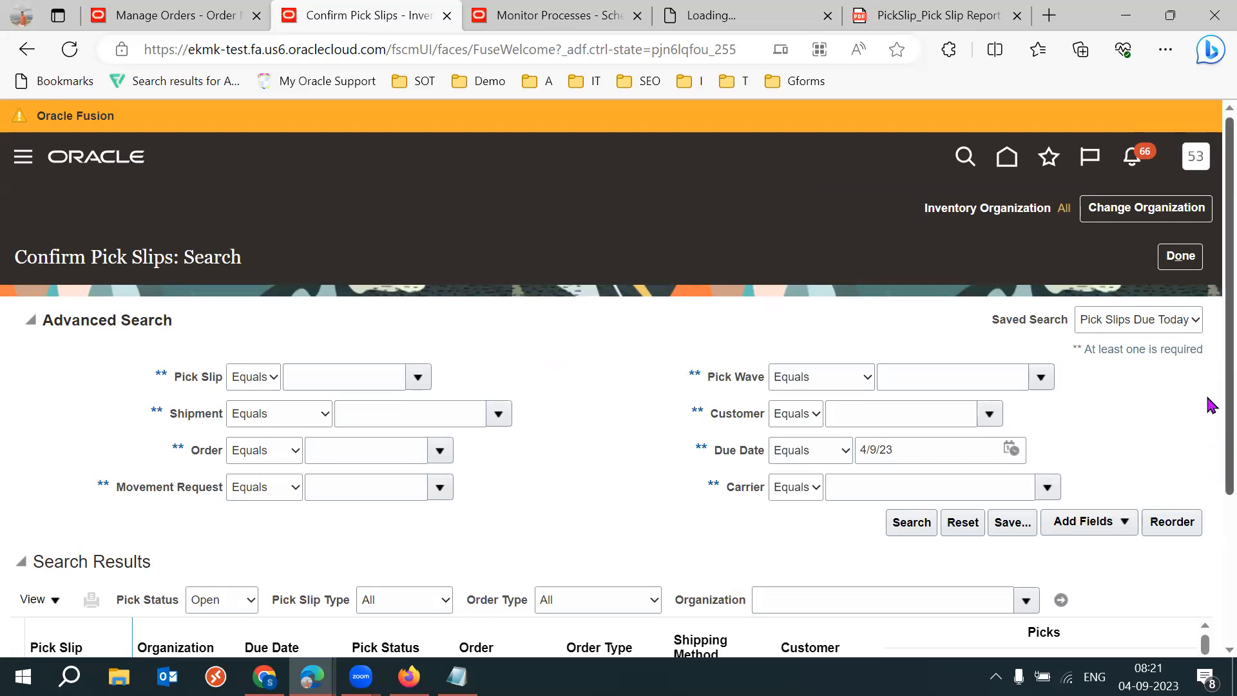
pyautogui.scroll(-2, 1210, 410)
pyautogui.tripleClick(922, 375)
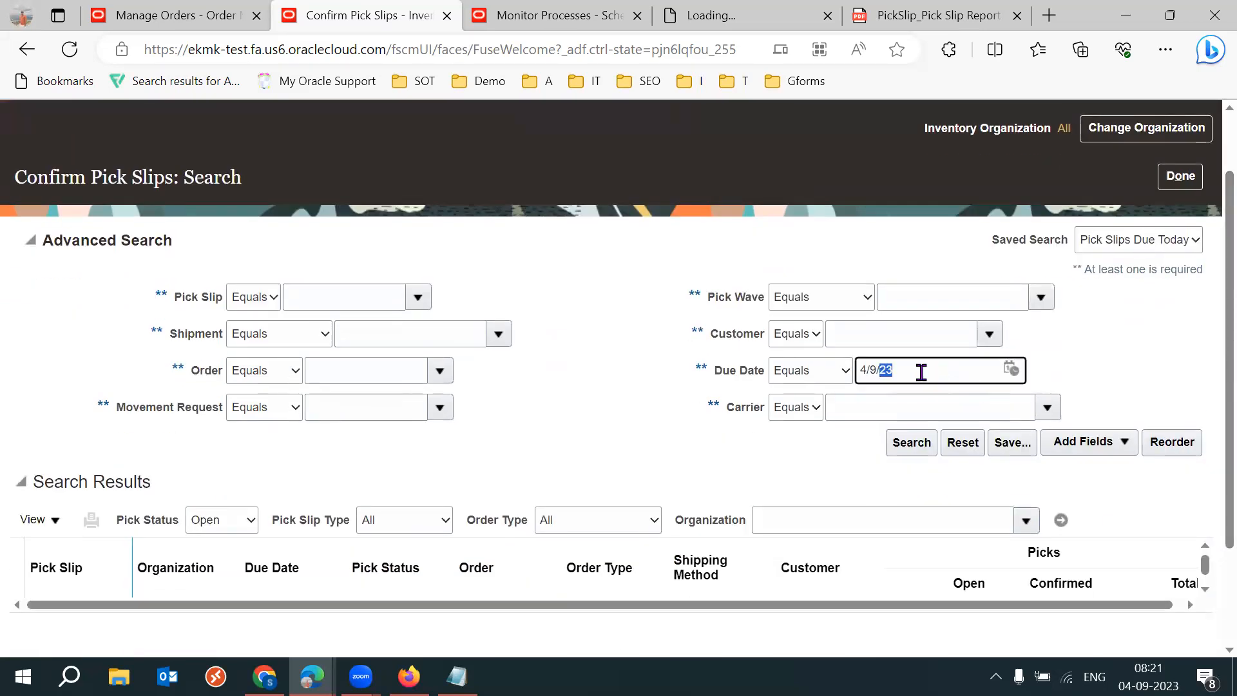
pyautogui.click(968, 447)
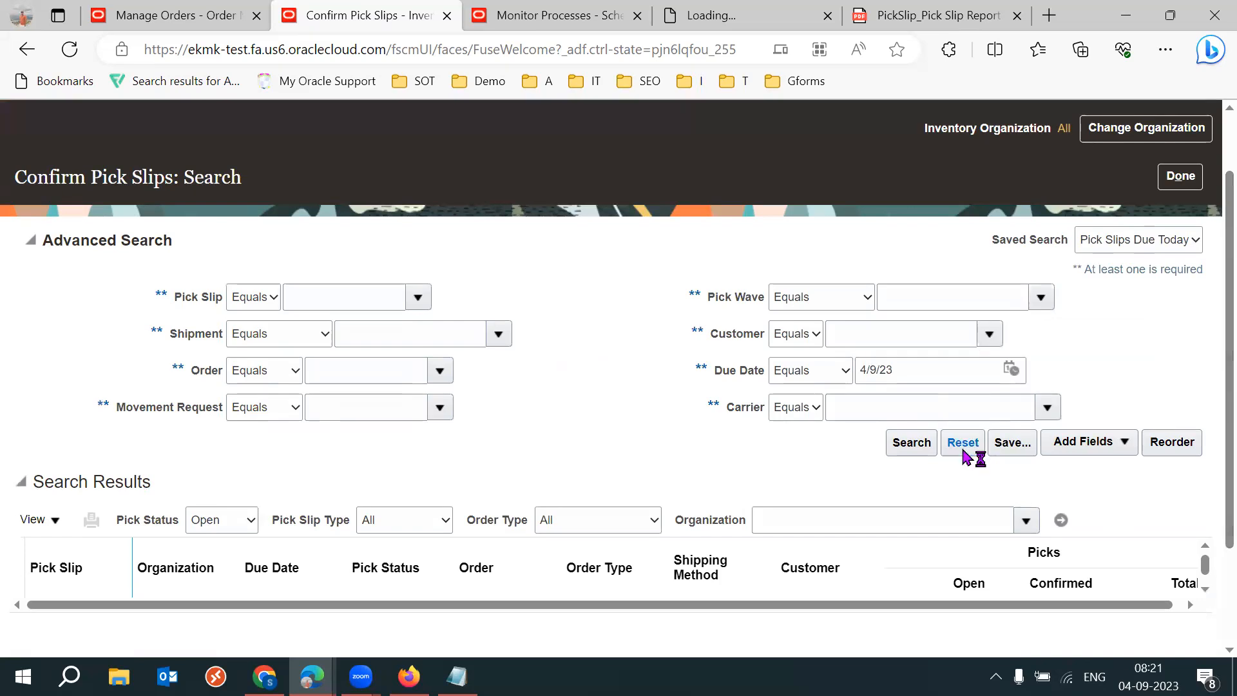
pyautogui.tripleClick(936, 374)
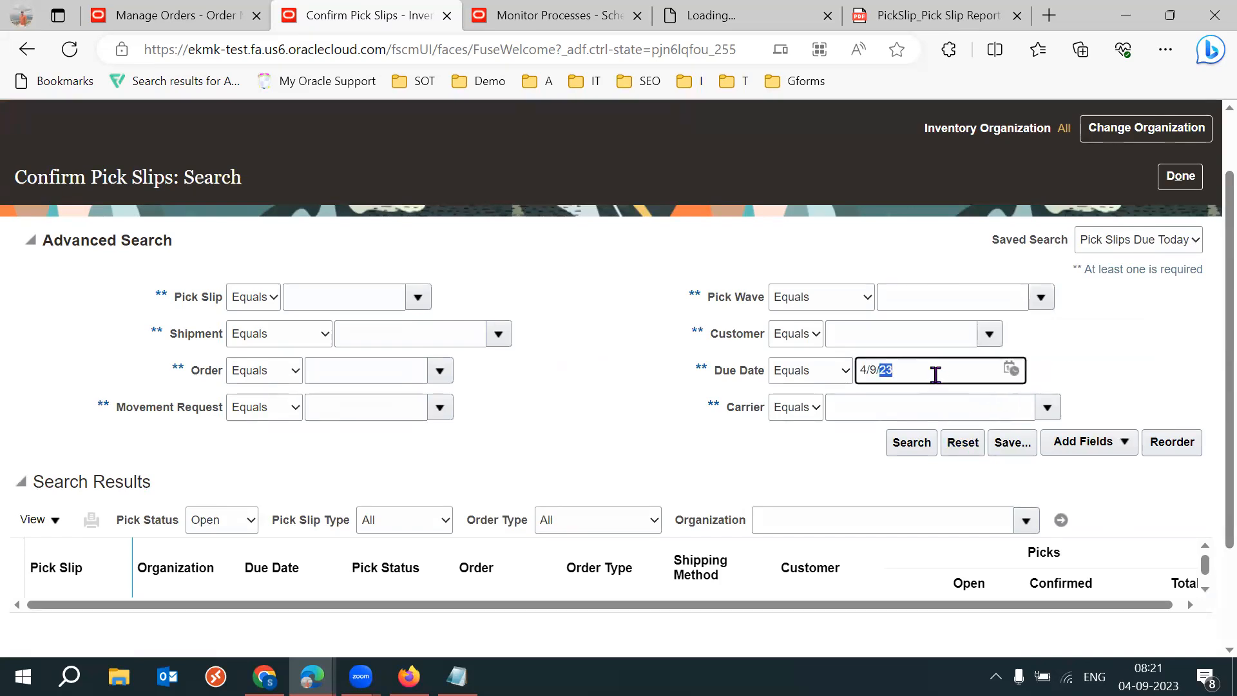
pyautogui.press('BackSpace')
# Search the pick slips by the sales order number and open the matching pick slip
pyautogui.click(367, 364)
pyautogui.write('6099')
pyautogui.press('Tab')
pyautogui.scroll(-1, 1211, 313)
pyautogui.scroll(-1, 1212, 313)
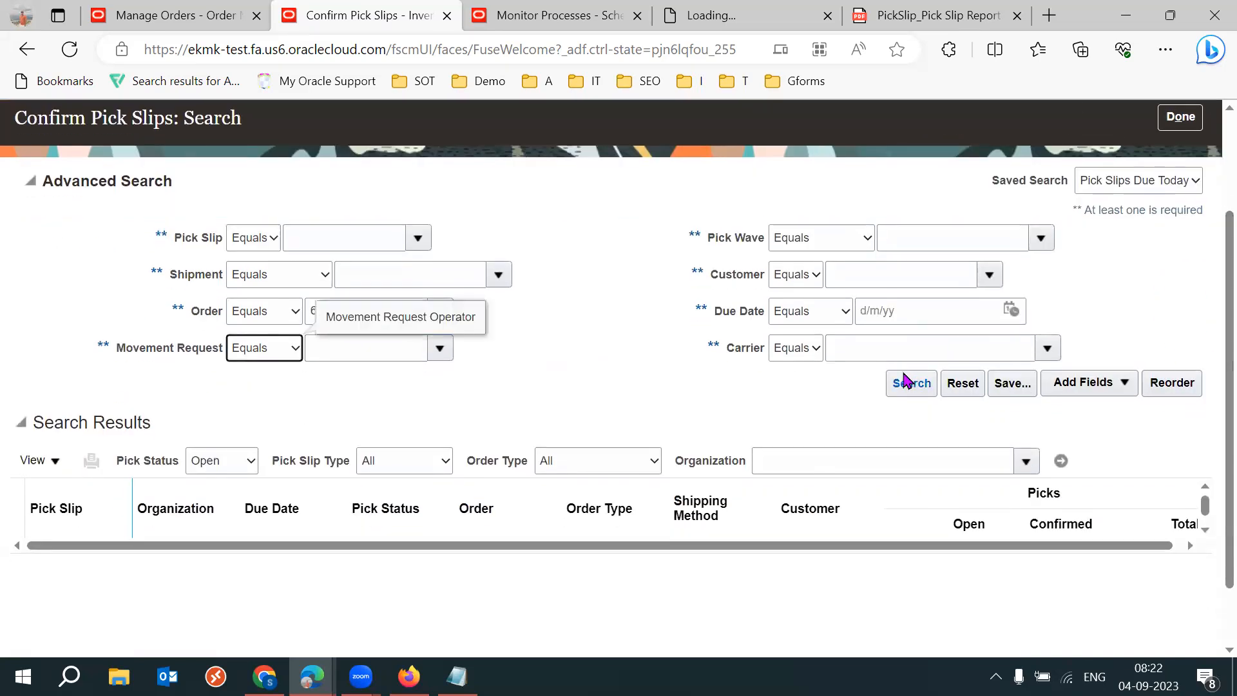
pyautogui.click(911, 383)
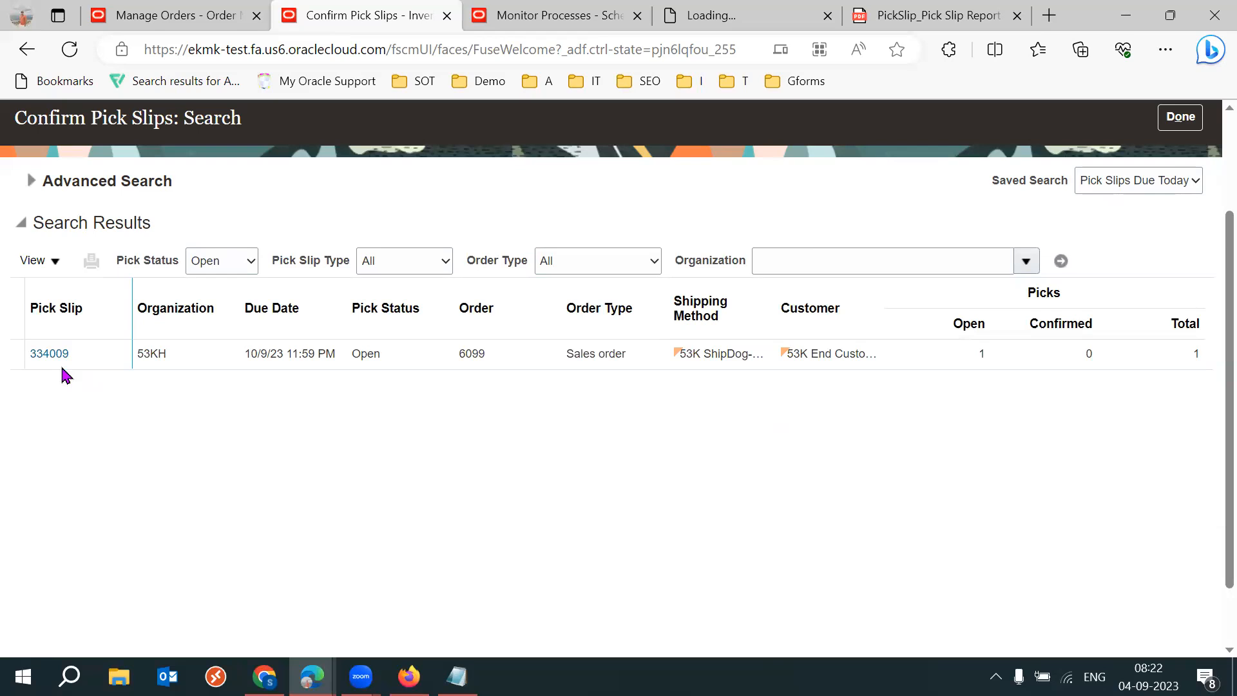
pyautogui.click(48, 355)
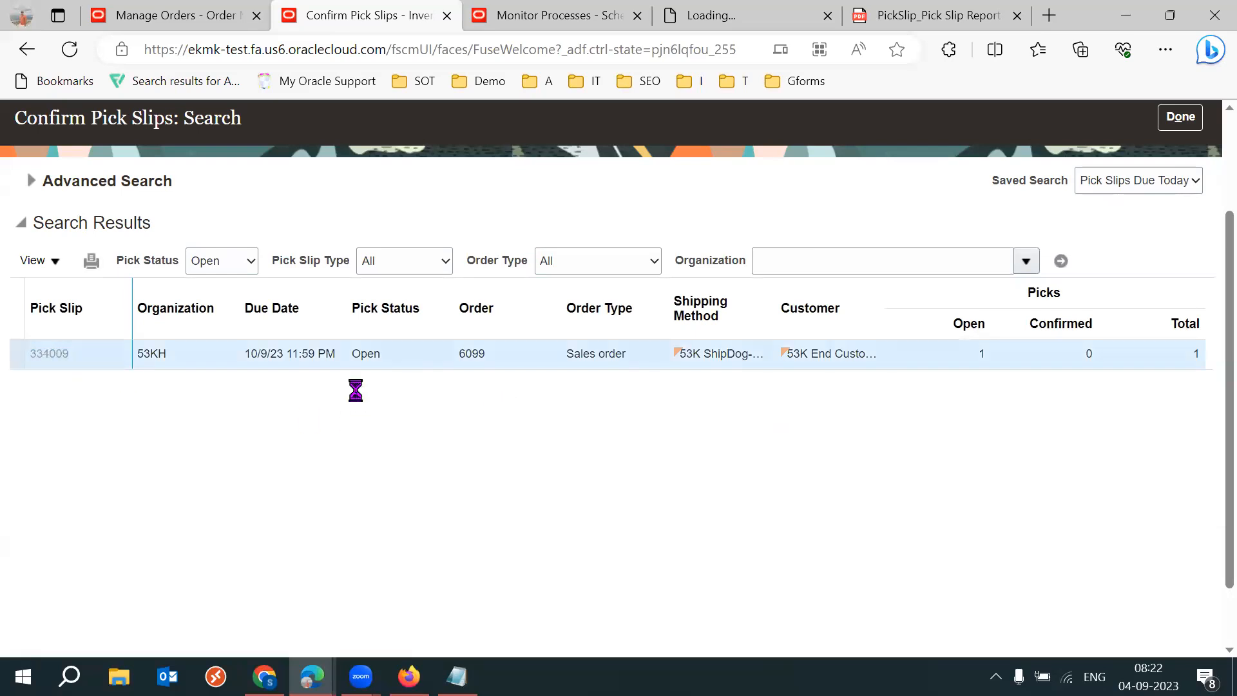
# Check the pick slip number in the PDF report and return to the Confirm Pick Slips page
pyautogui.click(934, 17)
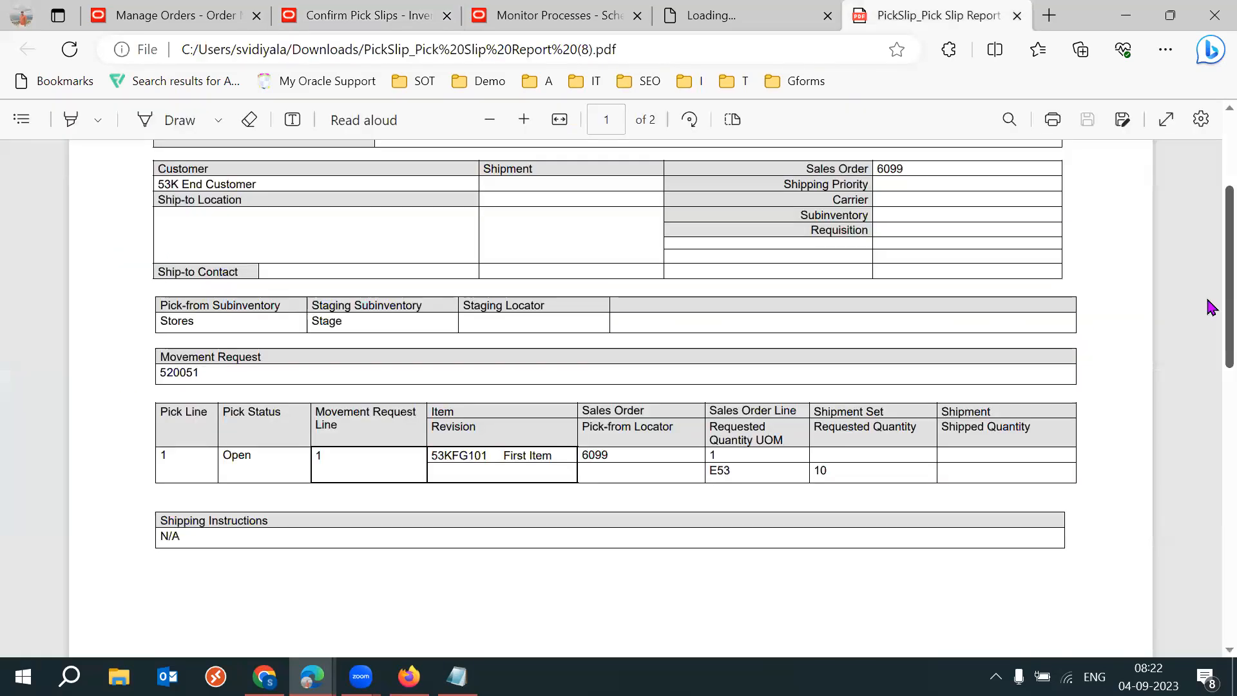
pyautogui.moveTo(1228, 303); pyautogui.dragTo(1228, 236)
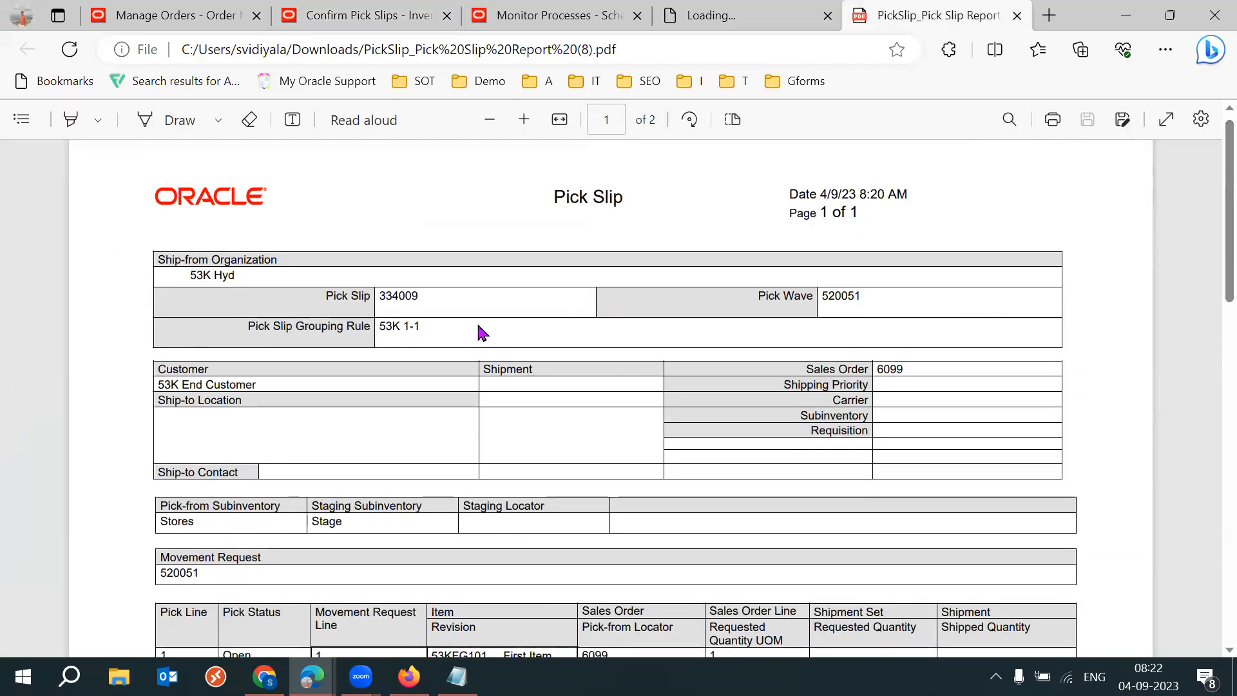
pyautogui.moveTo(378, 296); pyautogui.dragTo(426, 297)
pyautogui.click(582, 318)
pyautogui.click(506, 26)
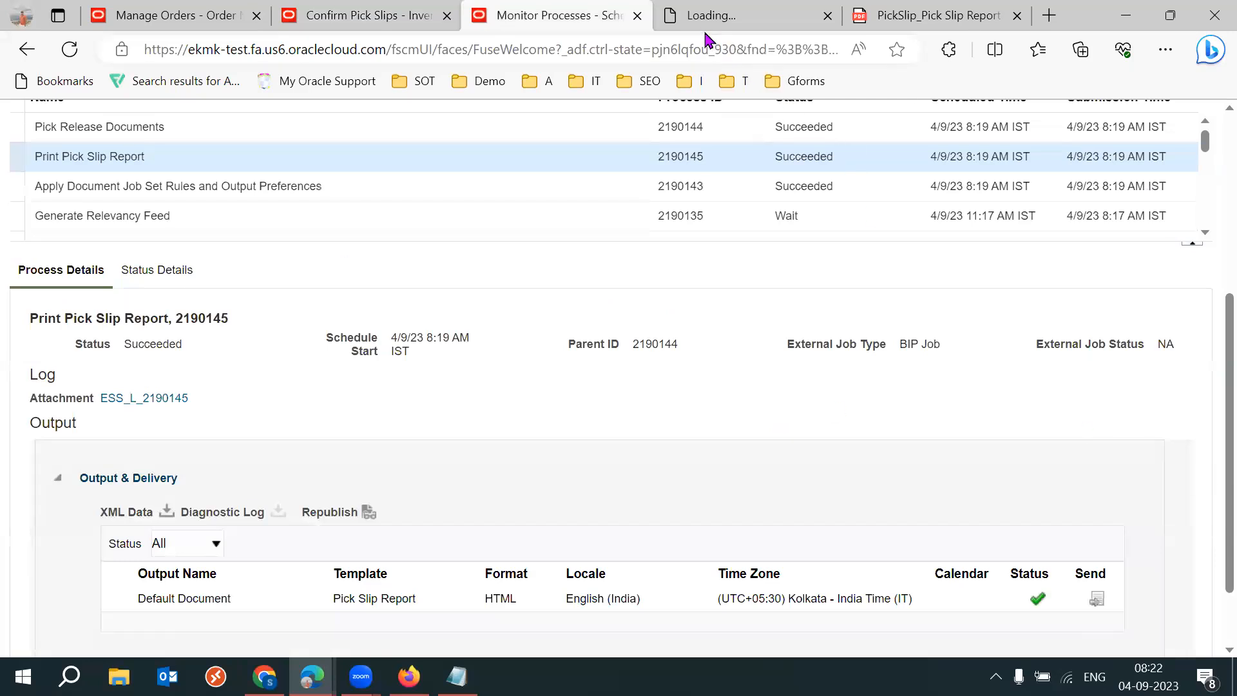
pyautogui.click(412, 23)
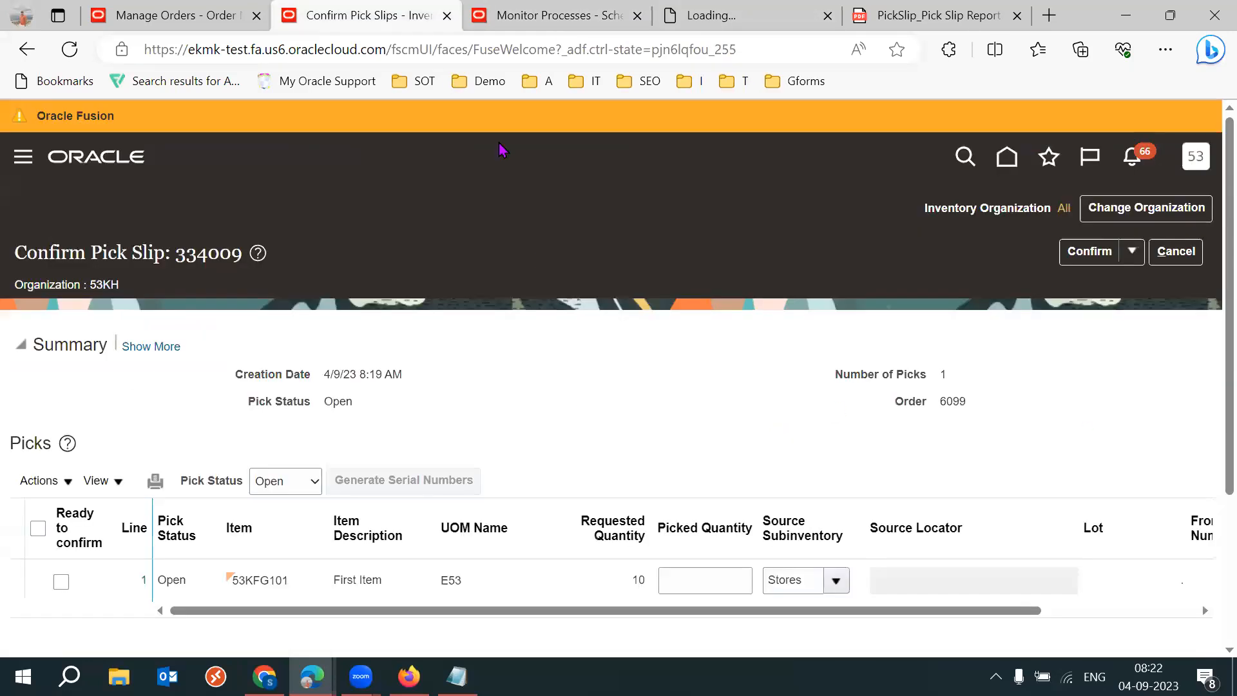
# Mark all picks as ready to confirm and check the line's picked quantity and source subinventory
pyautogui.scroll(-2, 1207, 354)
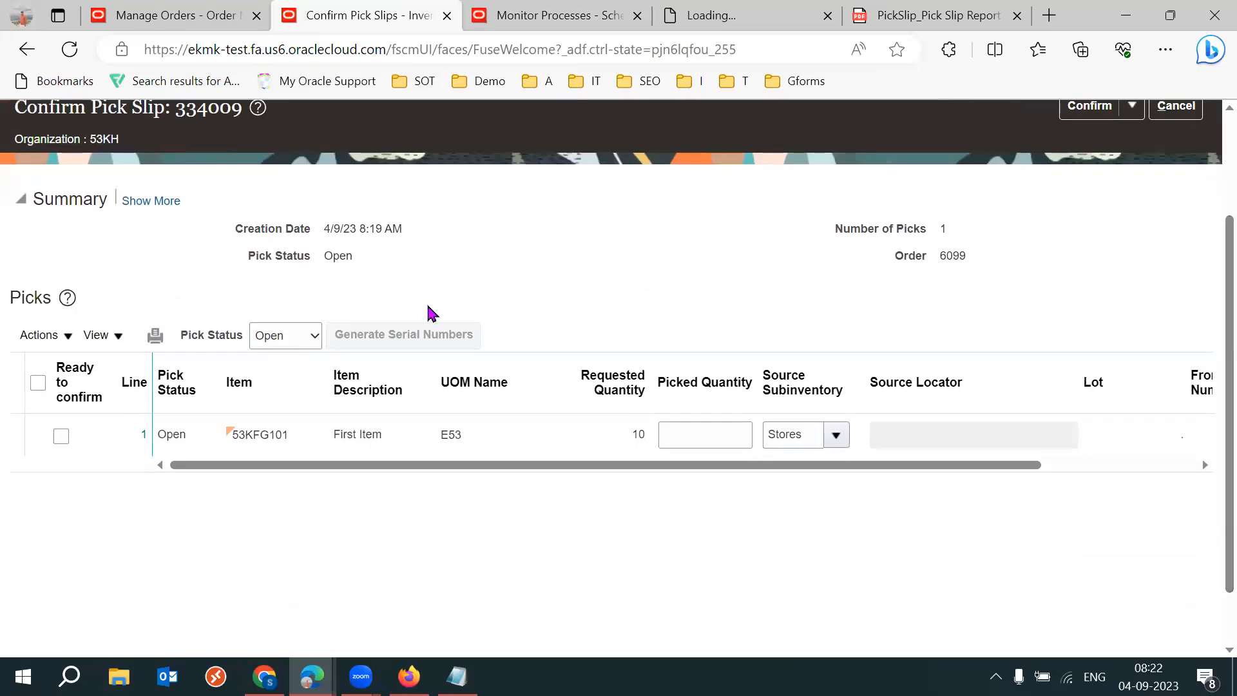
pyautogui.click(38, 384)
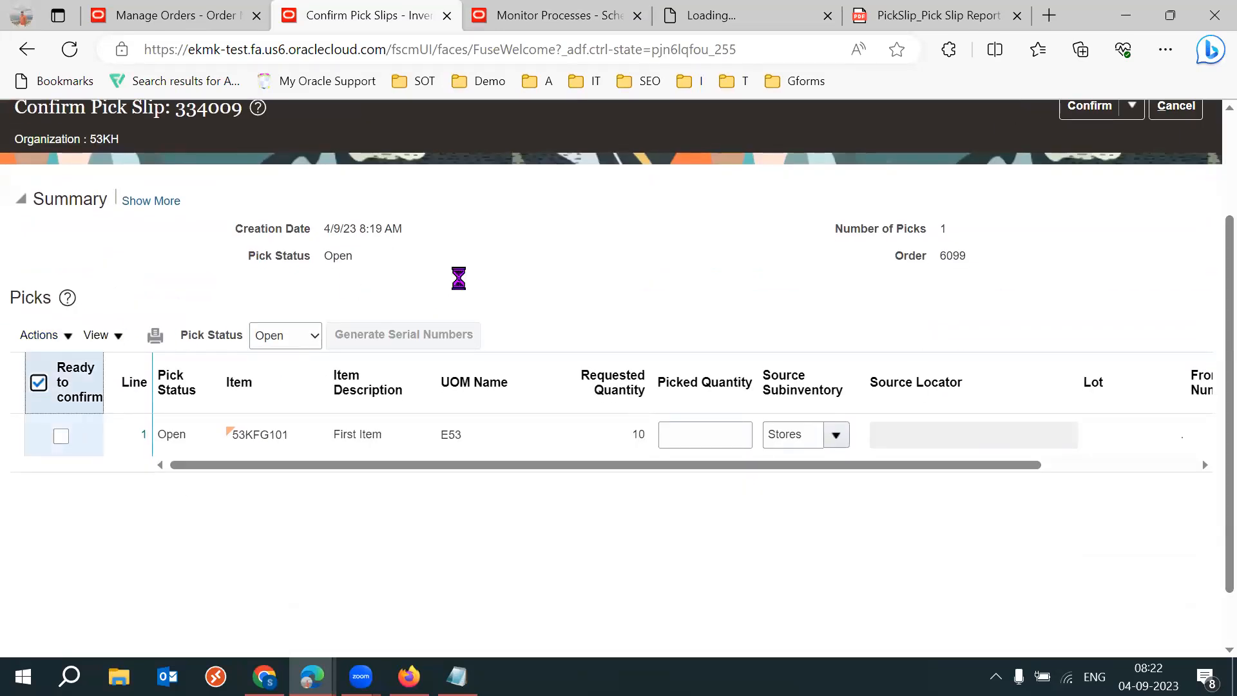
pyautogui.click(702, 430)
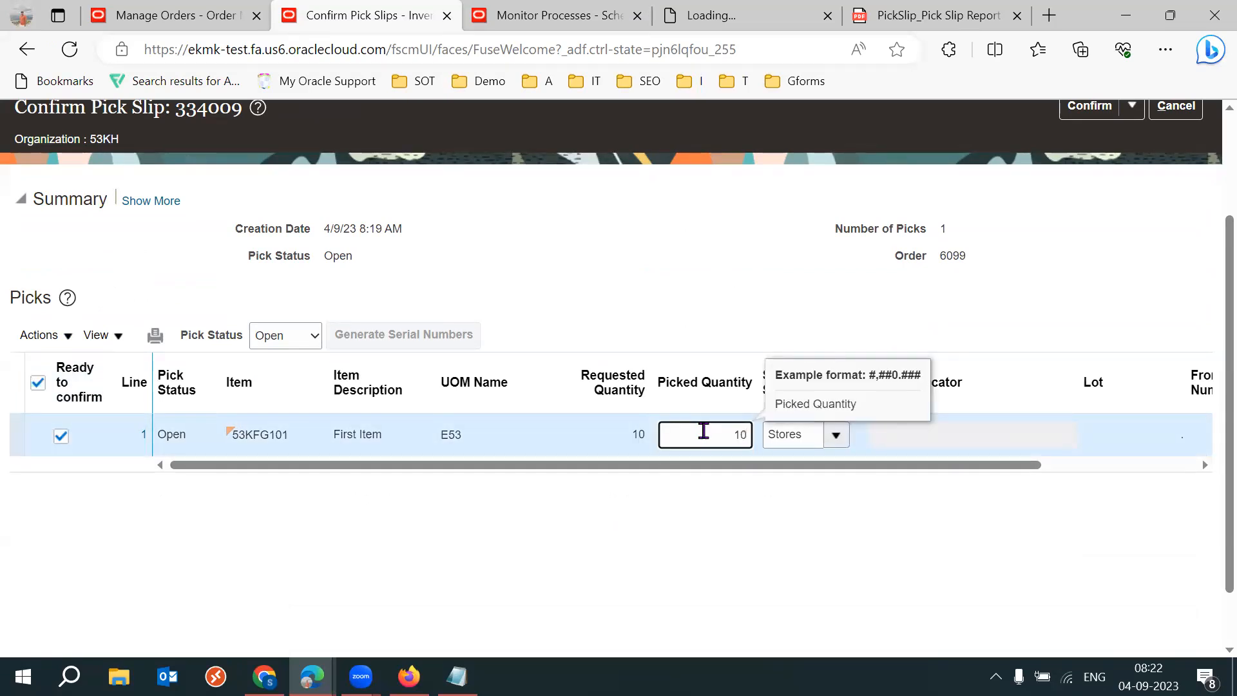
pyautogui.click(732, 290)
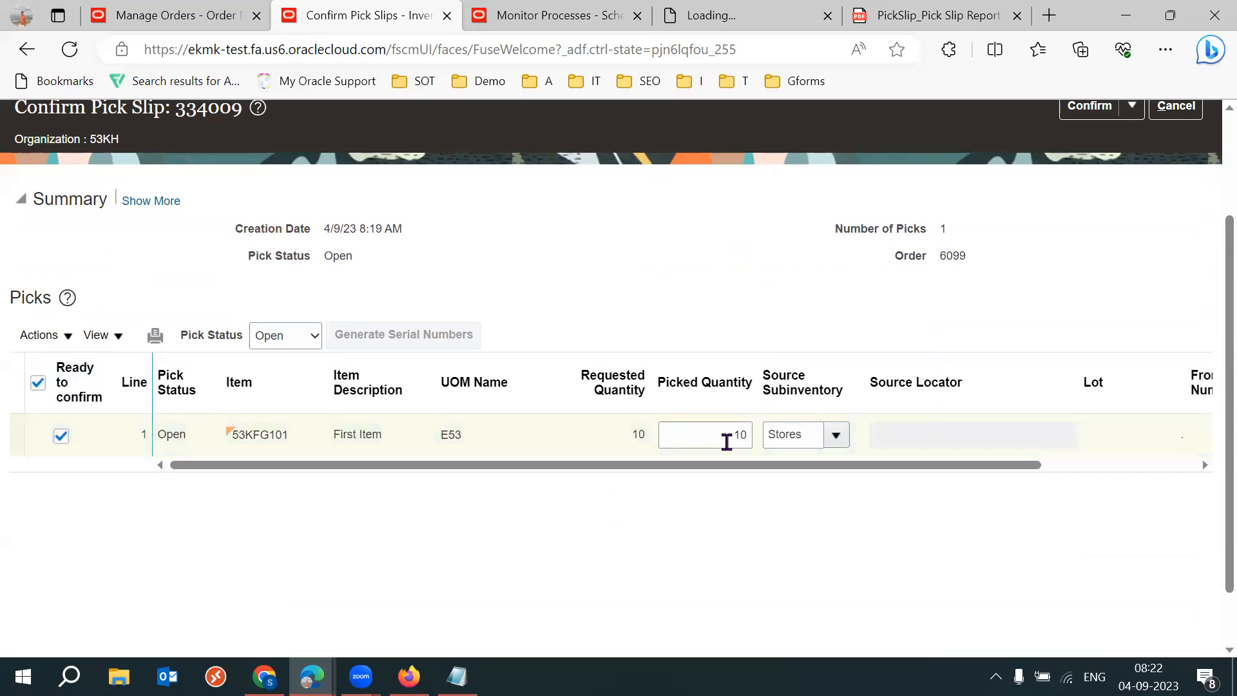
pyautogui.click(727, 442)
pyautogui.click(801, 436)
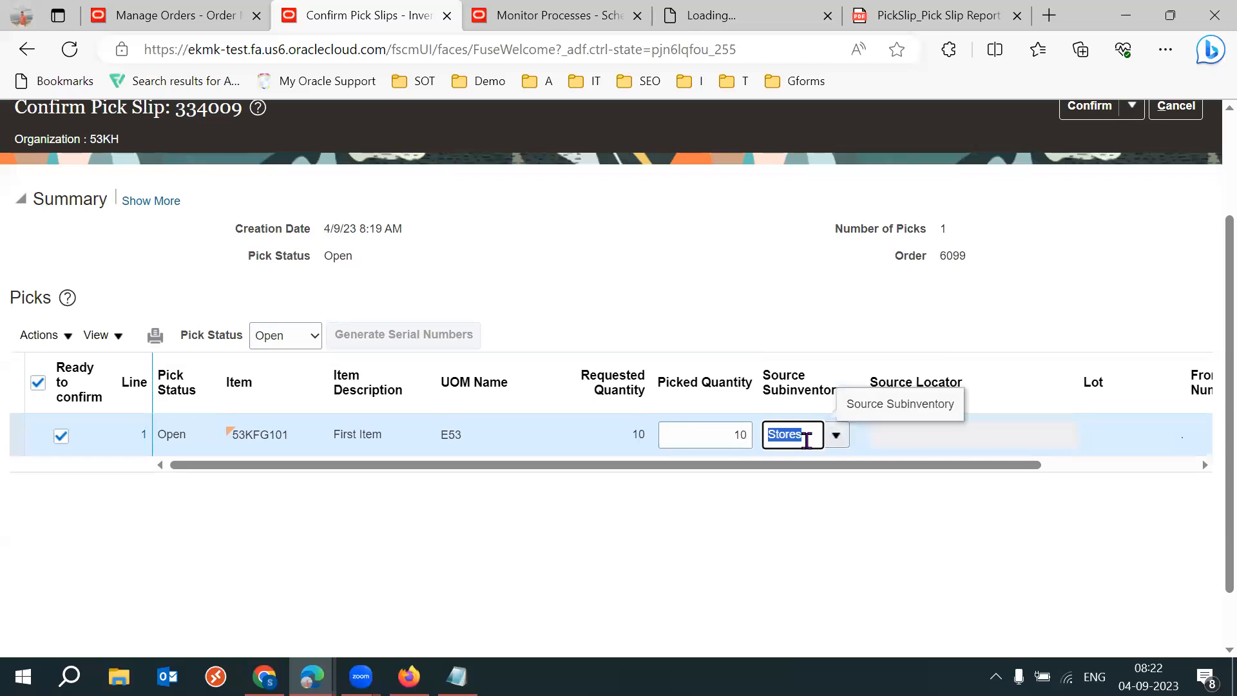
pyautogui.click(662, 243)
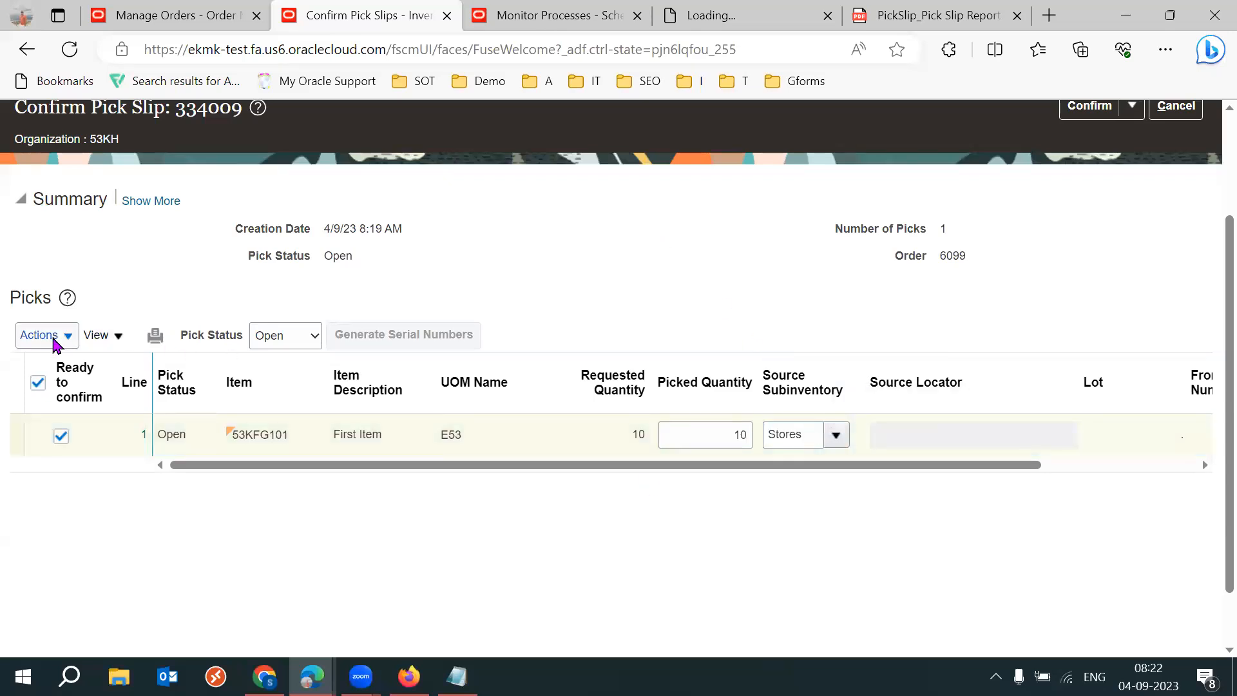
# Check the actions available for the pick line, then confirm the pick slip and go to Ship Confirm
pyautogui.click(40, 335)
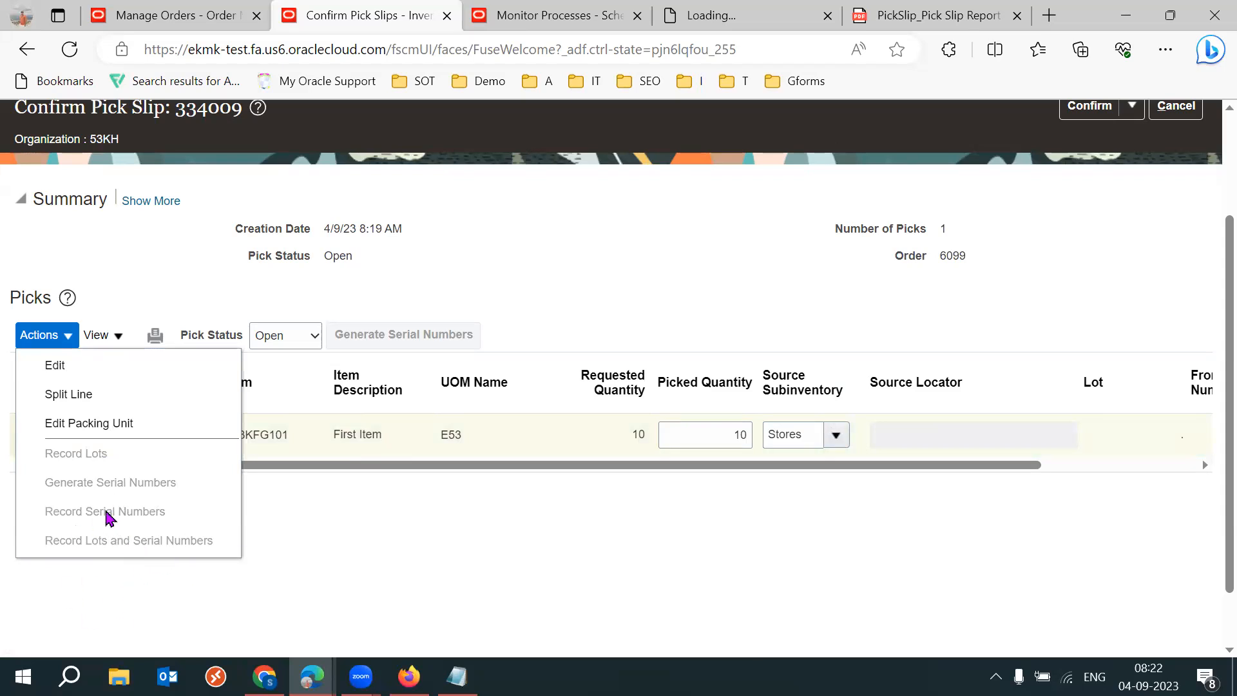
pyautogui.click(742, 275)
pyautogui.moveTo(731, 475); pyautogui.dragTo(846, 467)
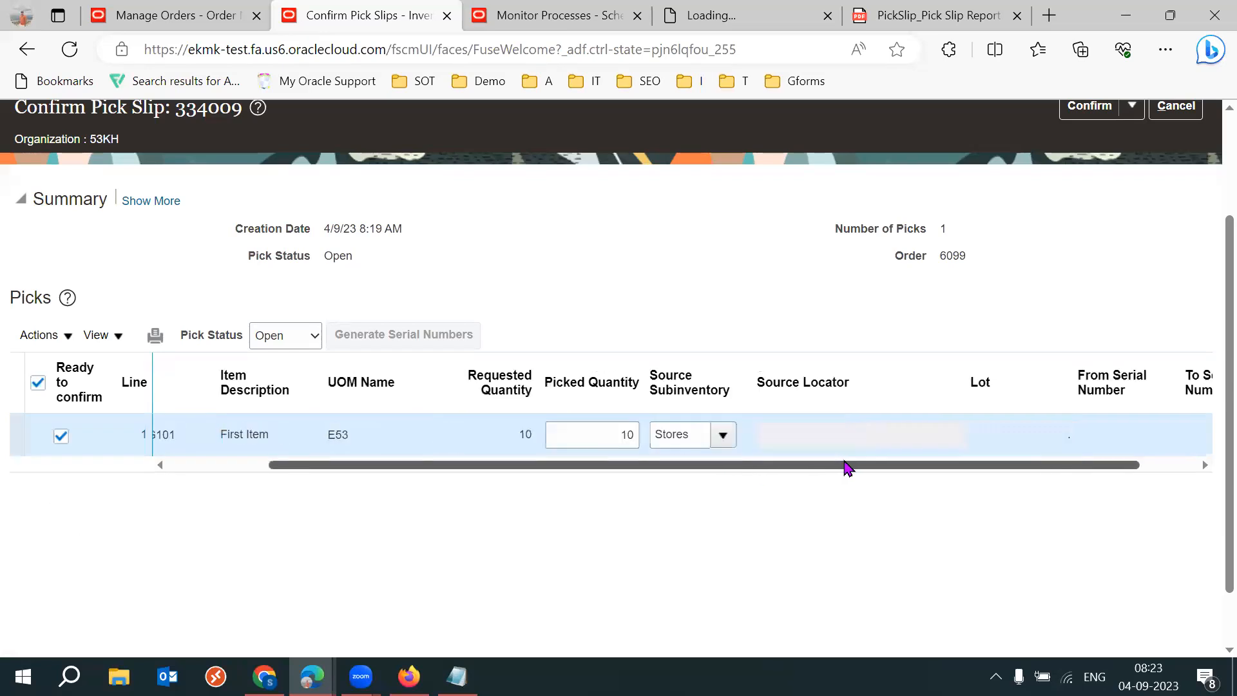
pyautogui.scroll(2, 1212, 322)
pyautogui.click(1132, 182)
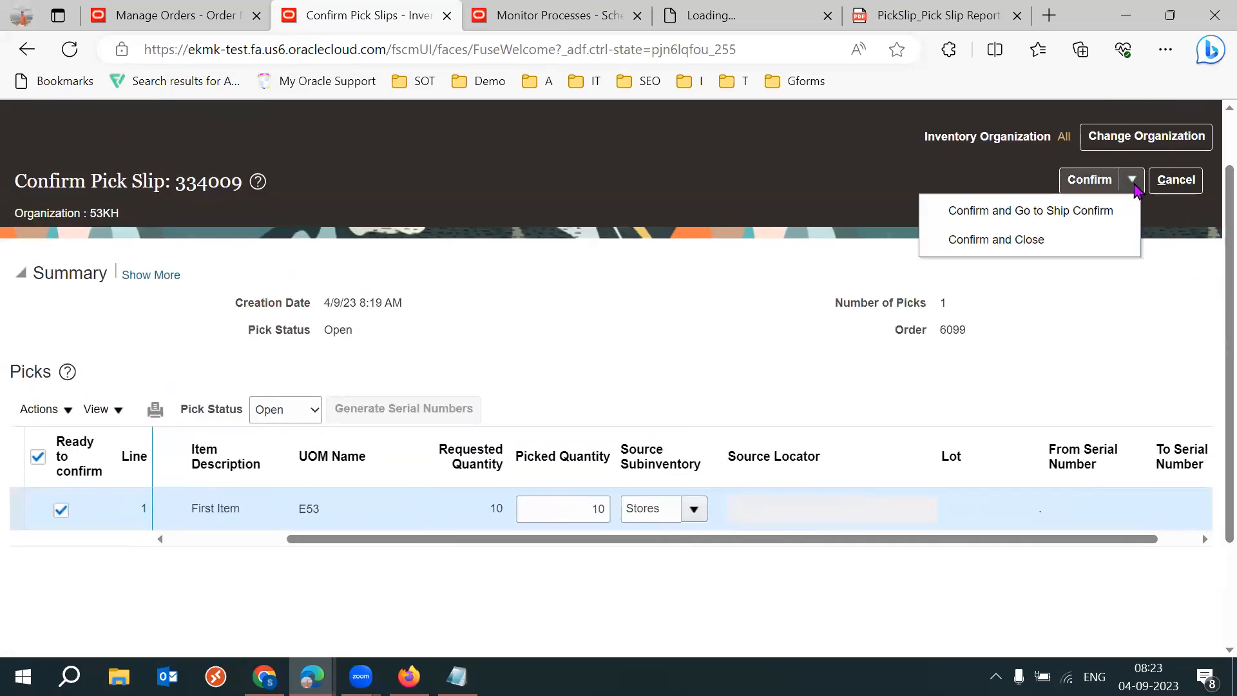
pyautogui.click(1092, 217)
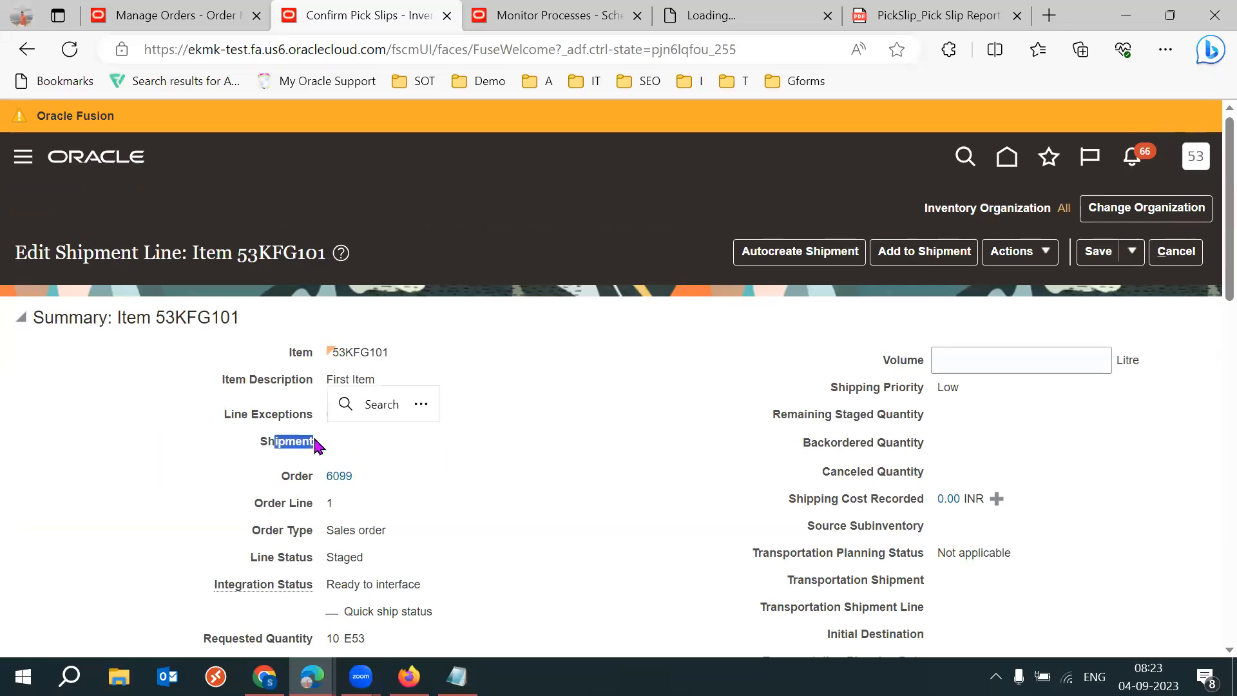
# Autocreate a shipment for the item 53KFG101 line and open the new shipment
pyautogui.click(792, 255)
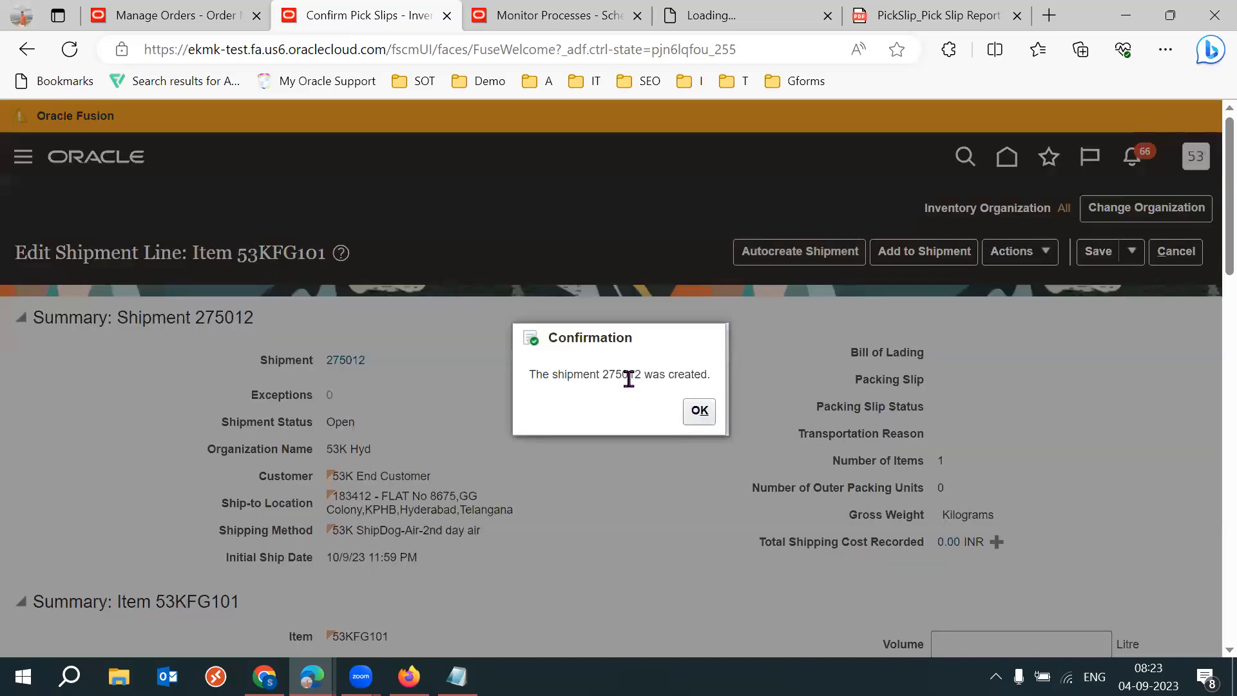
pyautogui.click(700, 413)
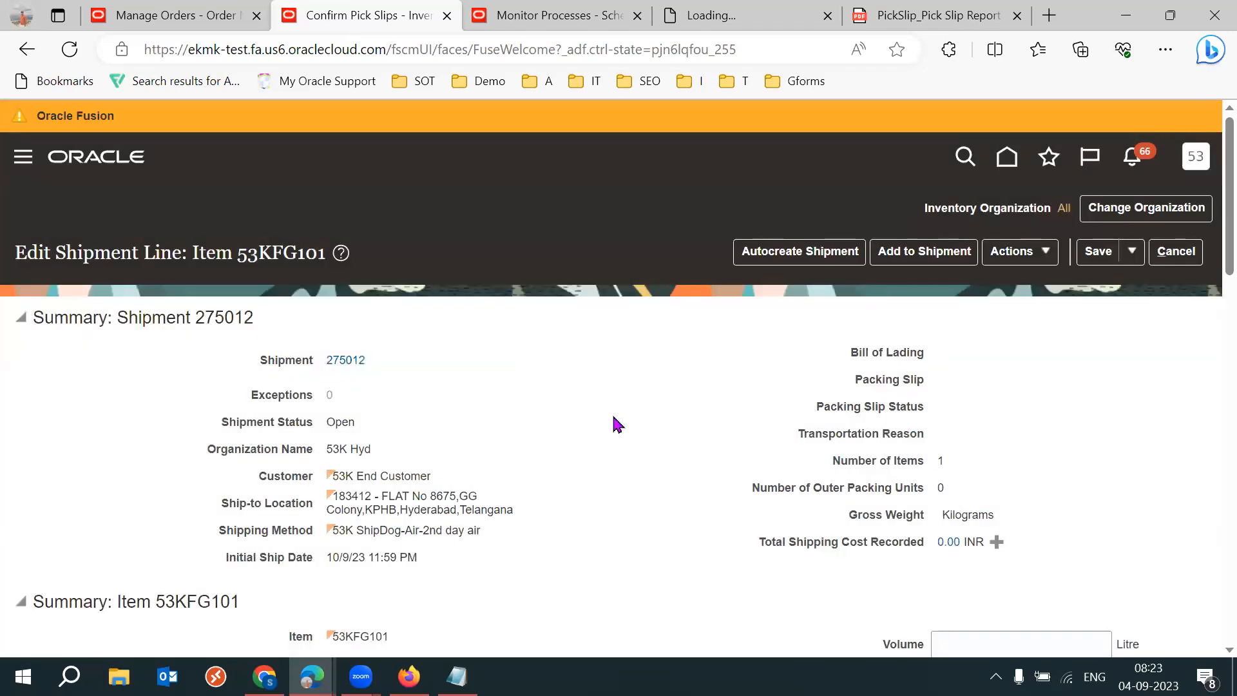
pyautogui.scroll(-1, 1211, 258)
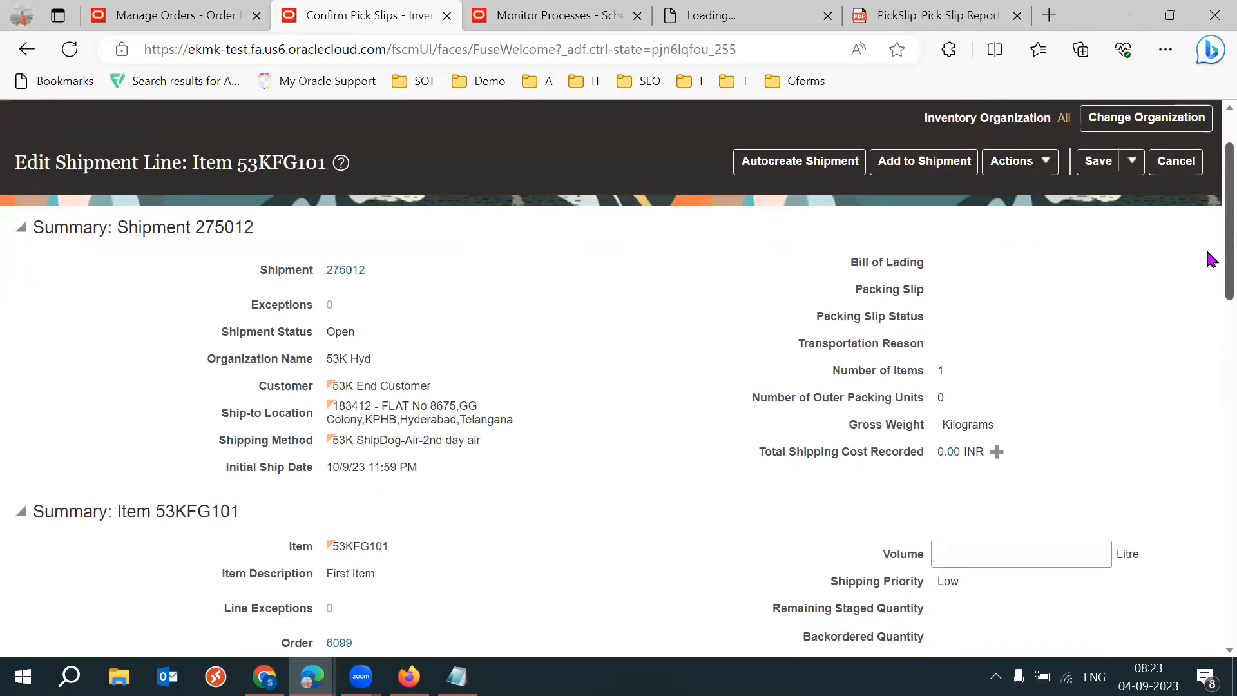
pyautogui.click(345, 271)
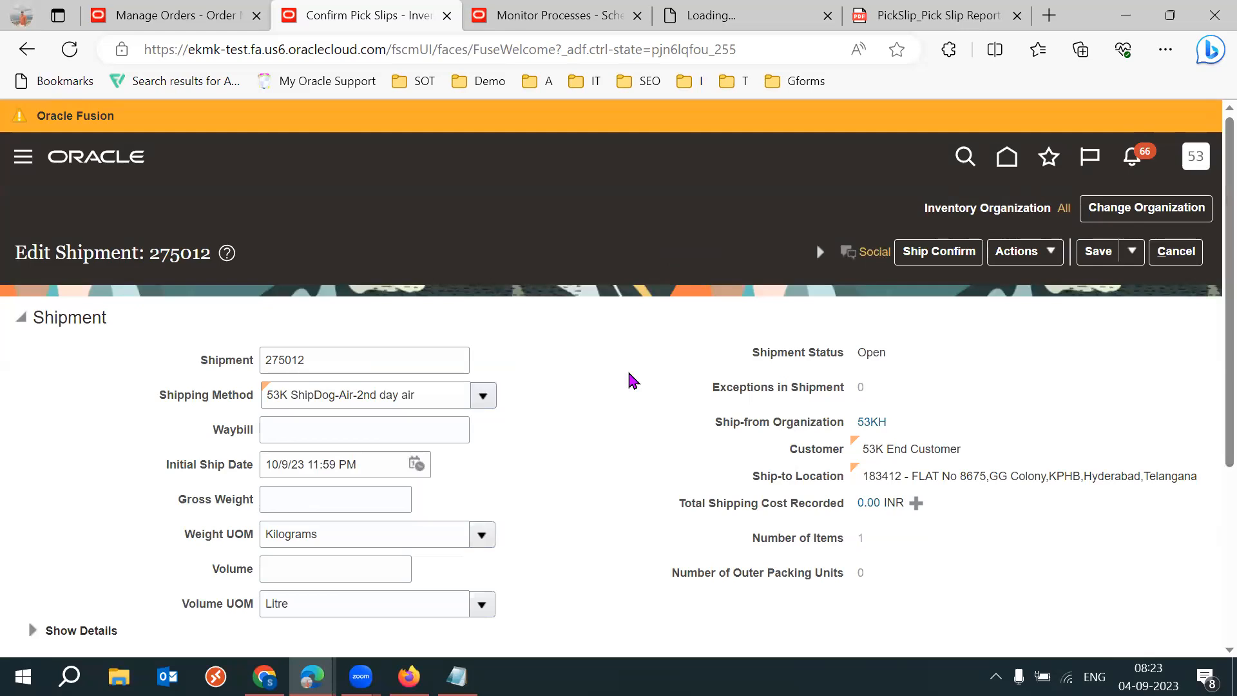
# Switch to full screen and examine the shipment's header and lines
pyautogui.press('F11')
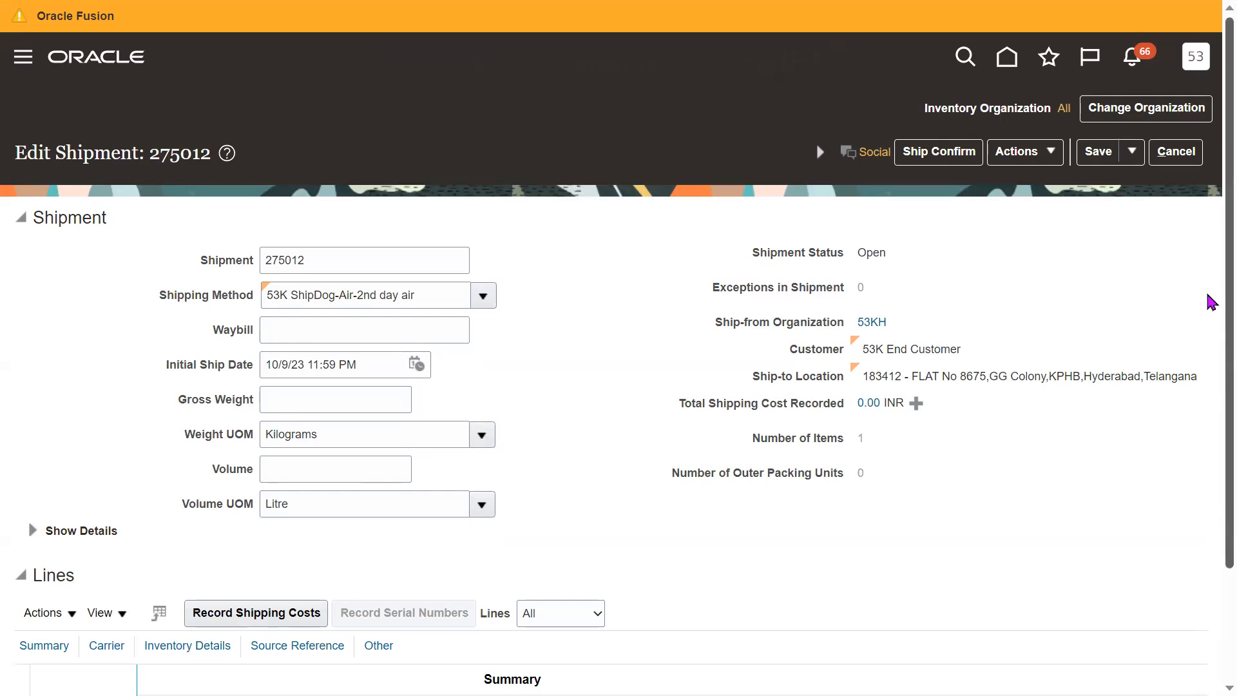
pyautogui.scroll(-1, 1212, 341)
pyautogui.scroll(-1, 1211, 361)
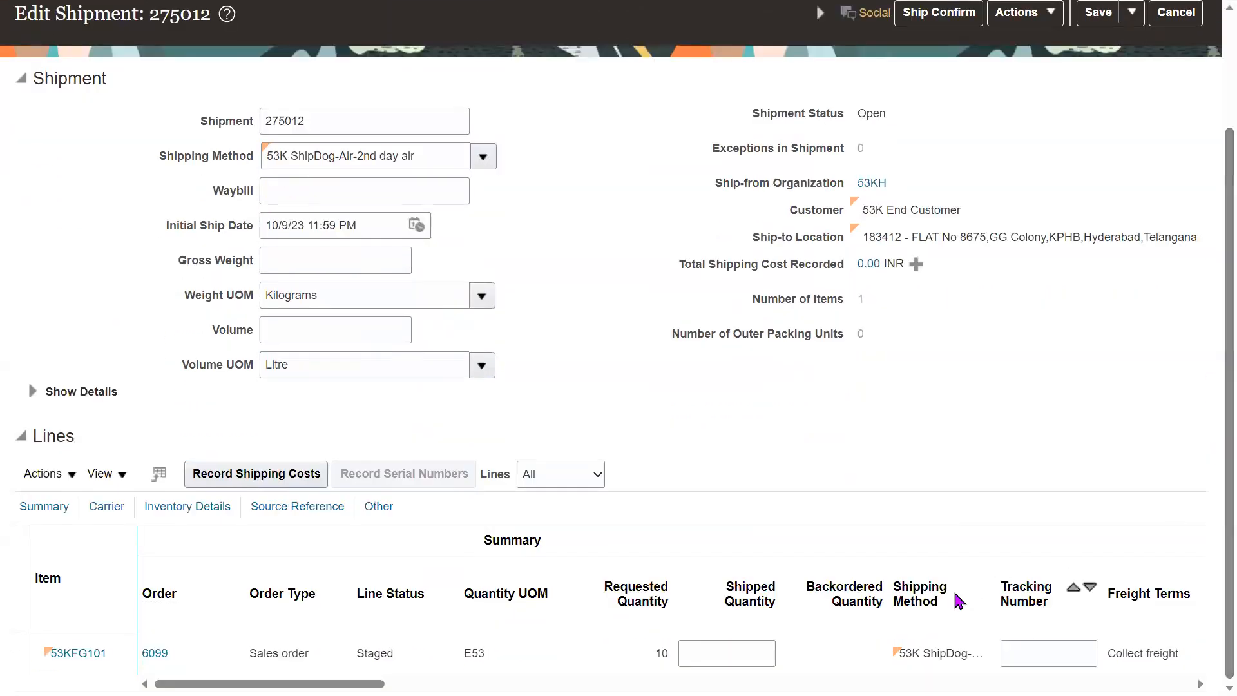
# Examine the line's shipped quantity field and the shipment's weight and volume units of measure
pyautogui.click(731, 650)
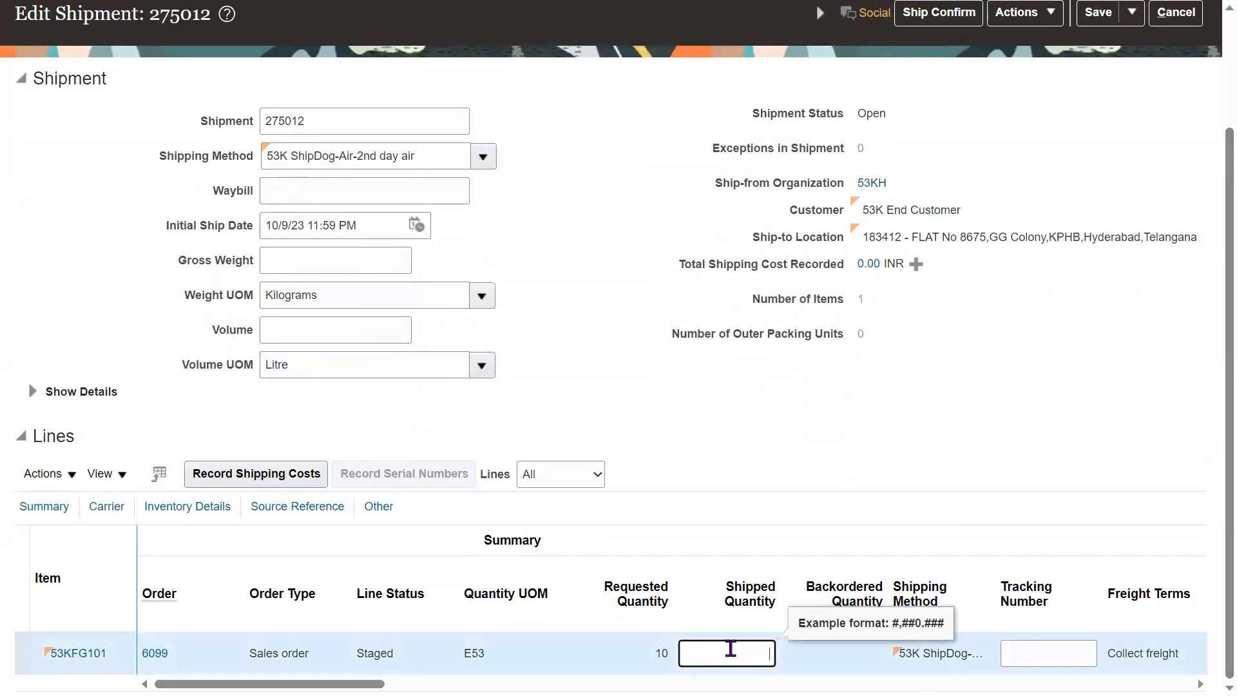
pyautogui.click(589, 268)
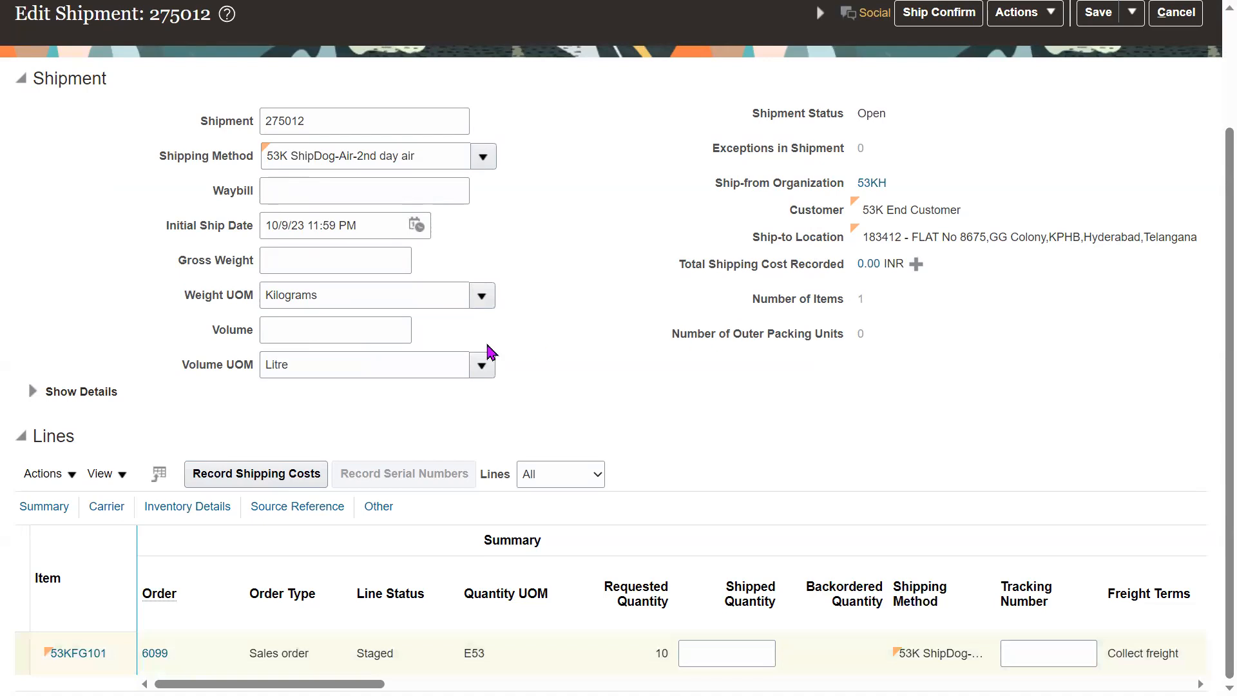
pyautogui.moveTo(187, 307); pyautogui.dragTo(252, 307)
pyautogui.click(352, 296)
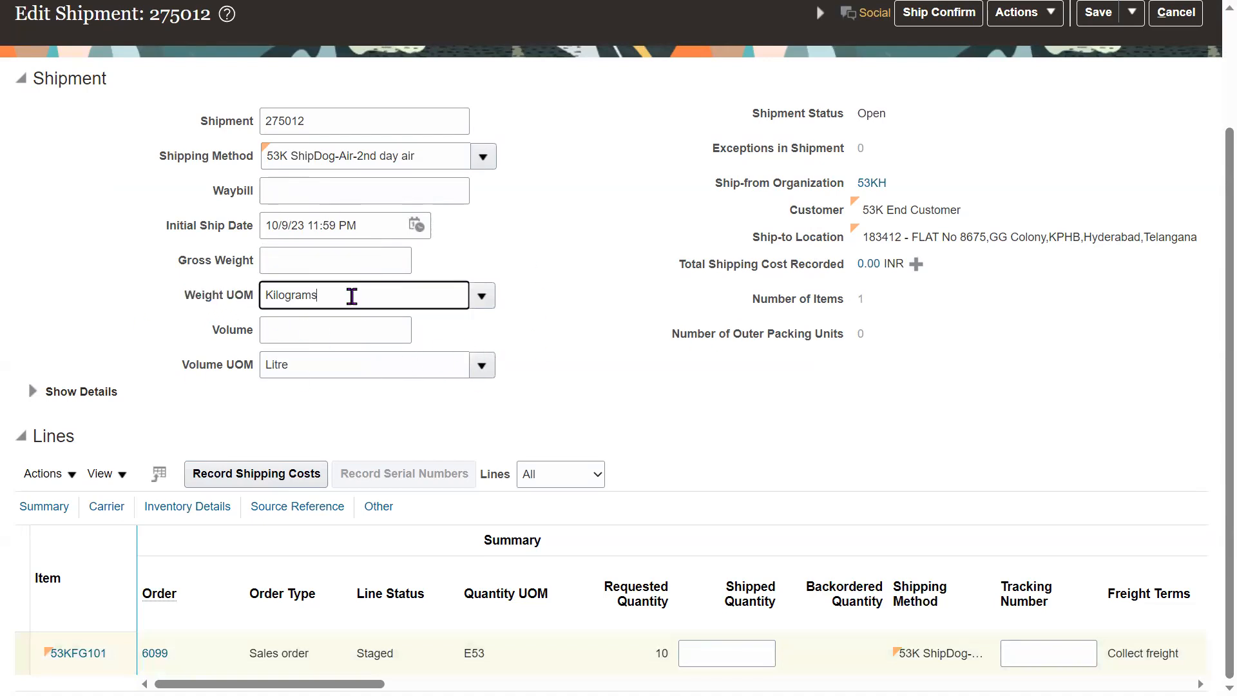
pyautogui.doubleClick(352, 296)
pyautogui.doubleClick(292, 369)
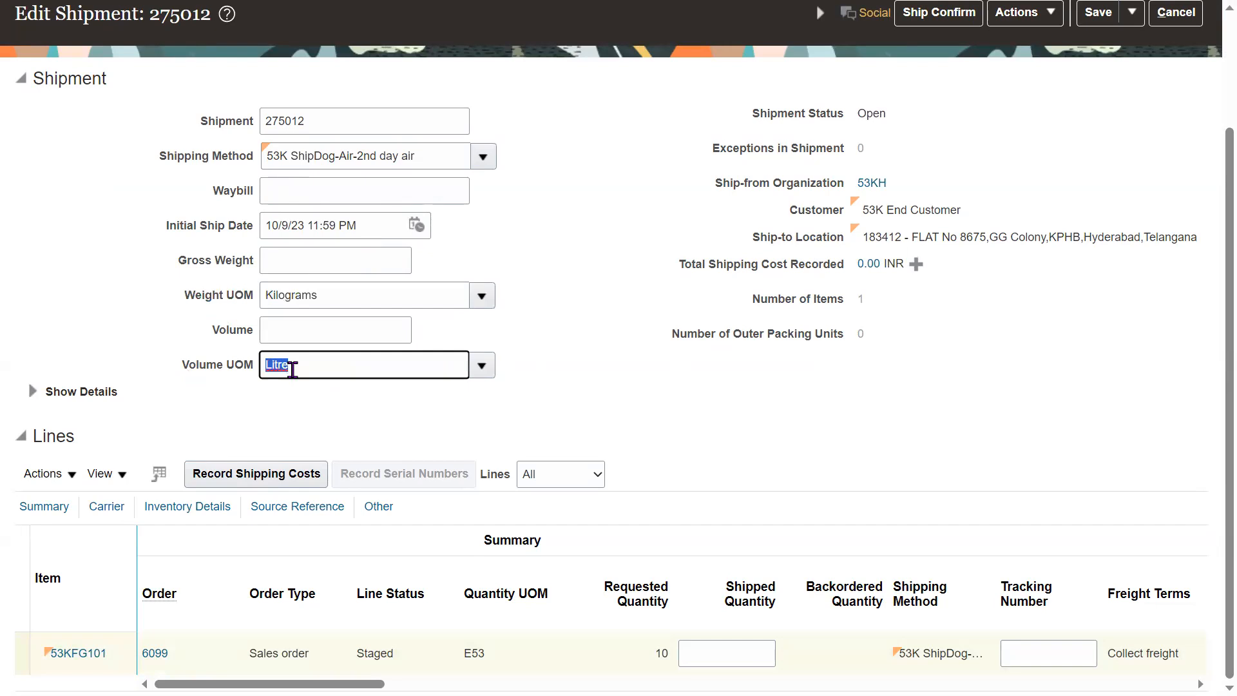
pyautogui.click(699, 367)
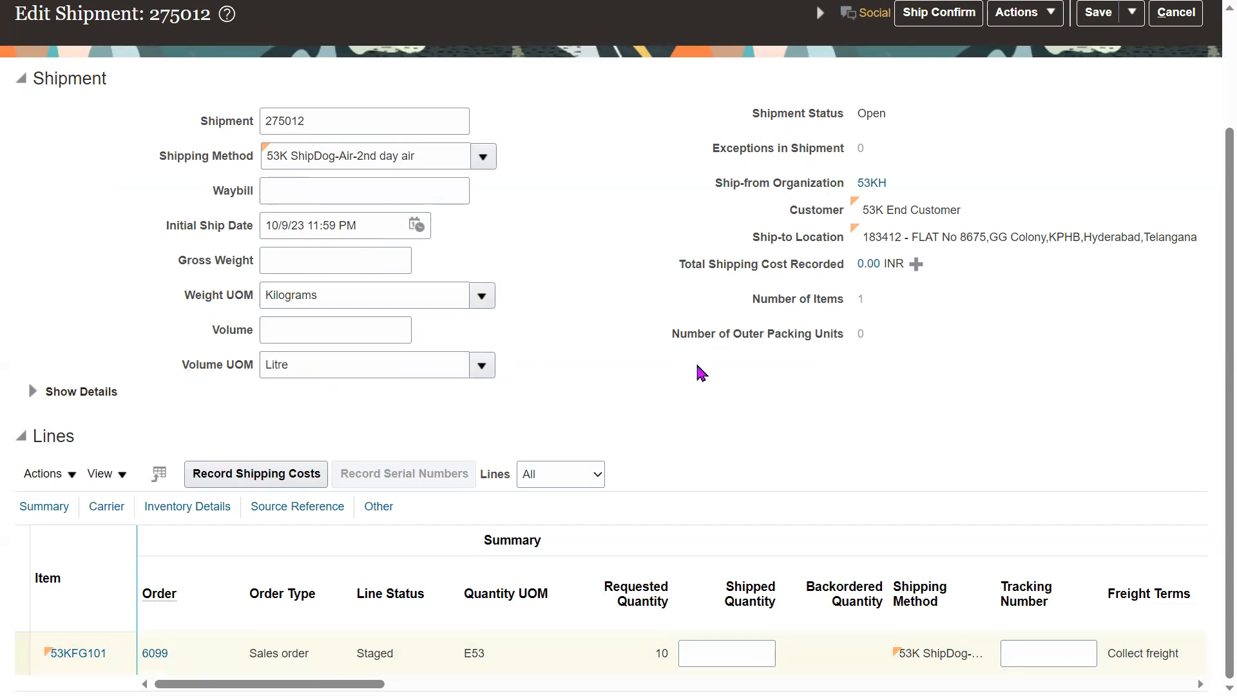
pyautogui.tripleClick(250, 300)
pyautogui.click(605, 359)
pyautogui.moveTo(182, 365); pyautogui.dragTo(249, 378)
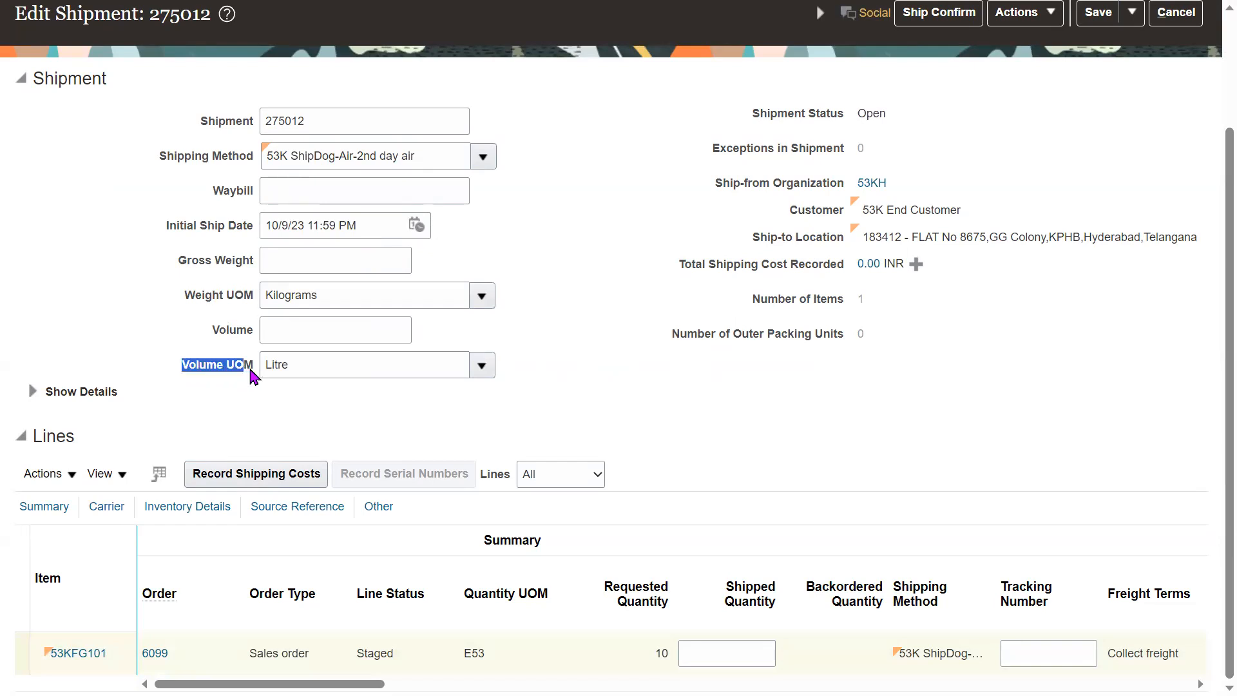
pyautogui.click(300, 367)
pyautogui.click(679, 376)
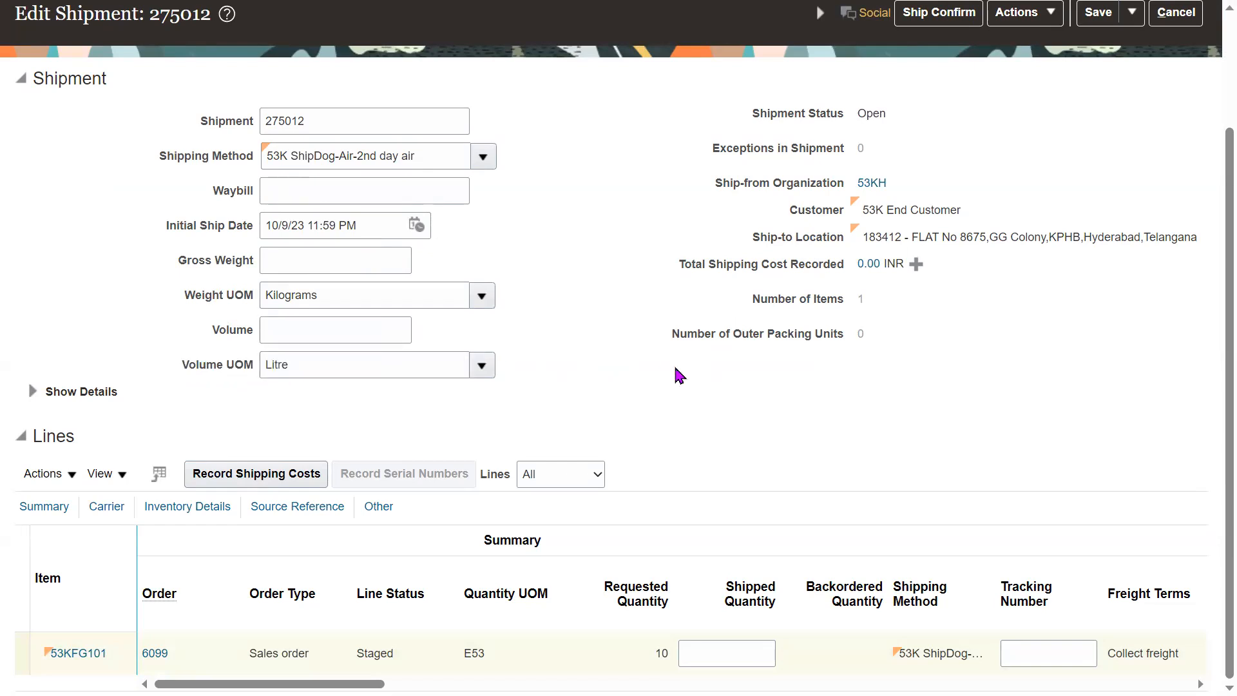
# Set the shipment's gross weight to 100, keeping Kilograms as the weight unit
pyautogui.click(343, 254)
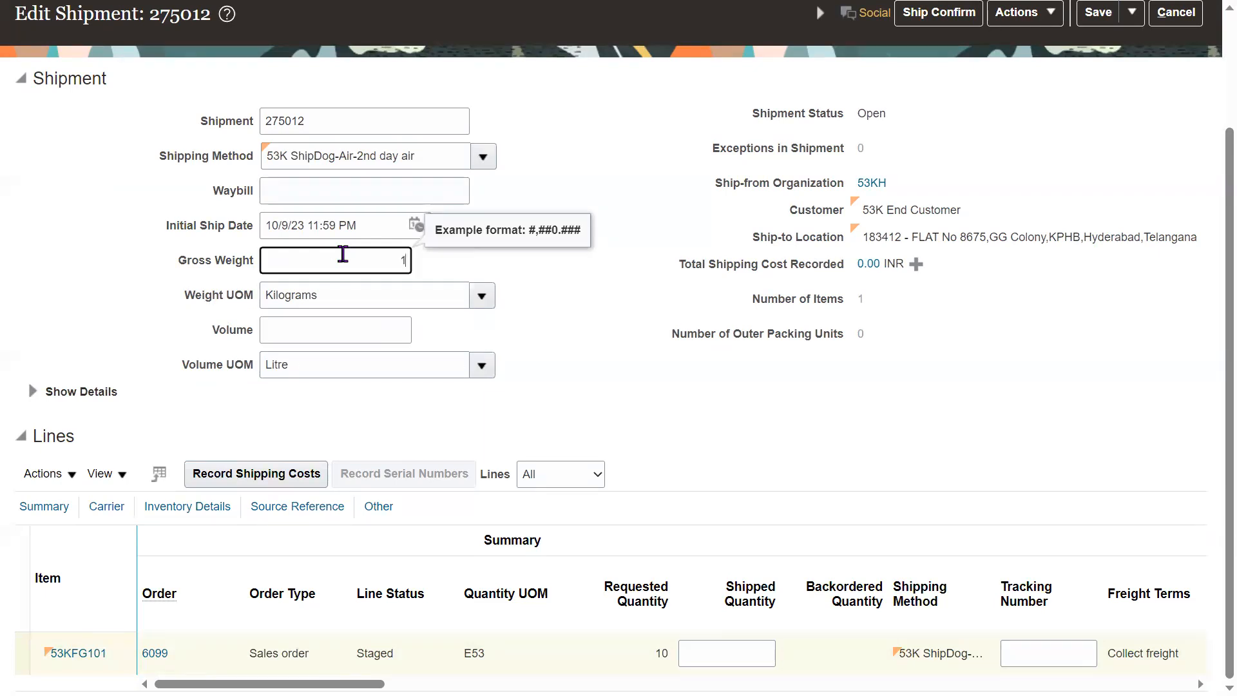
pyautogui.doubleClick(399, 260)
pyautogui.doubleClick(325, 303)
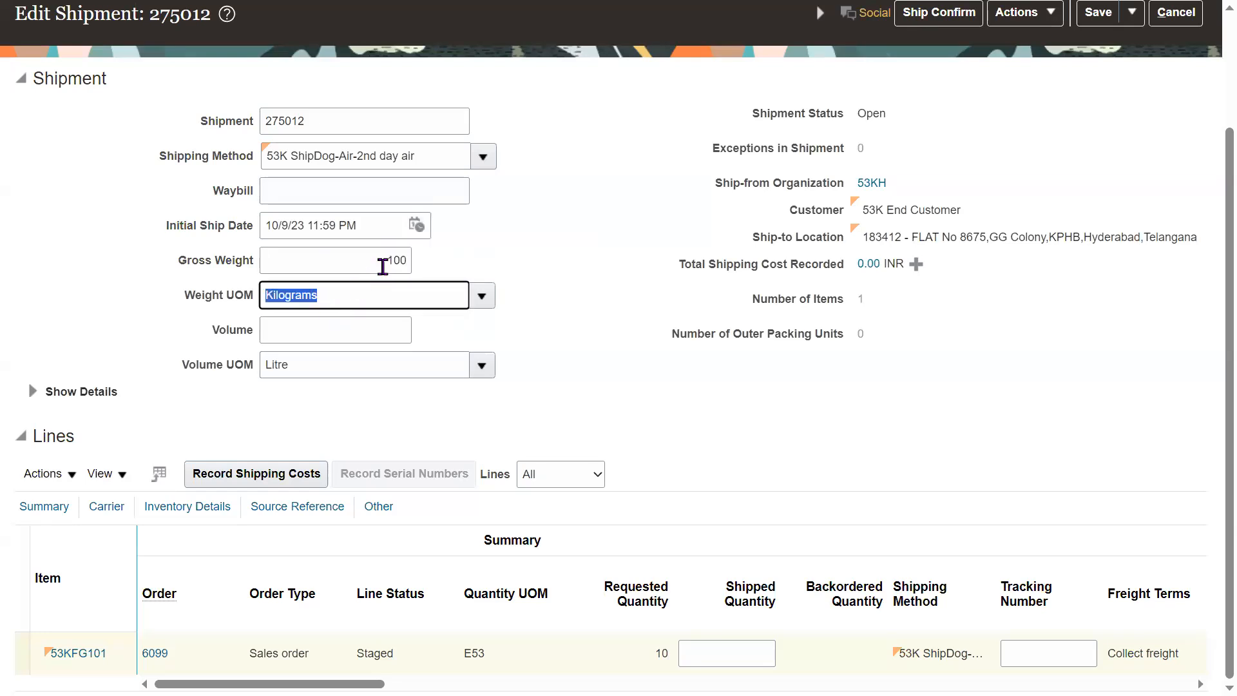
pyautogui.doubleClick(383, 261)
pyautogui.doubleClick(344, 287)
pyautogui.click(606, 326)
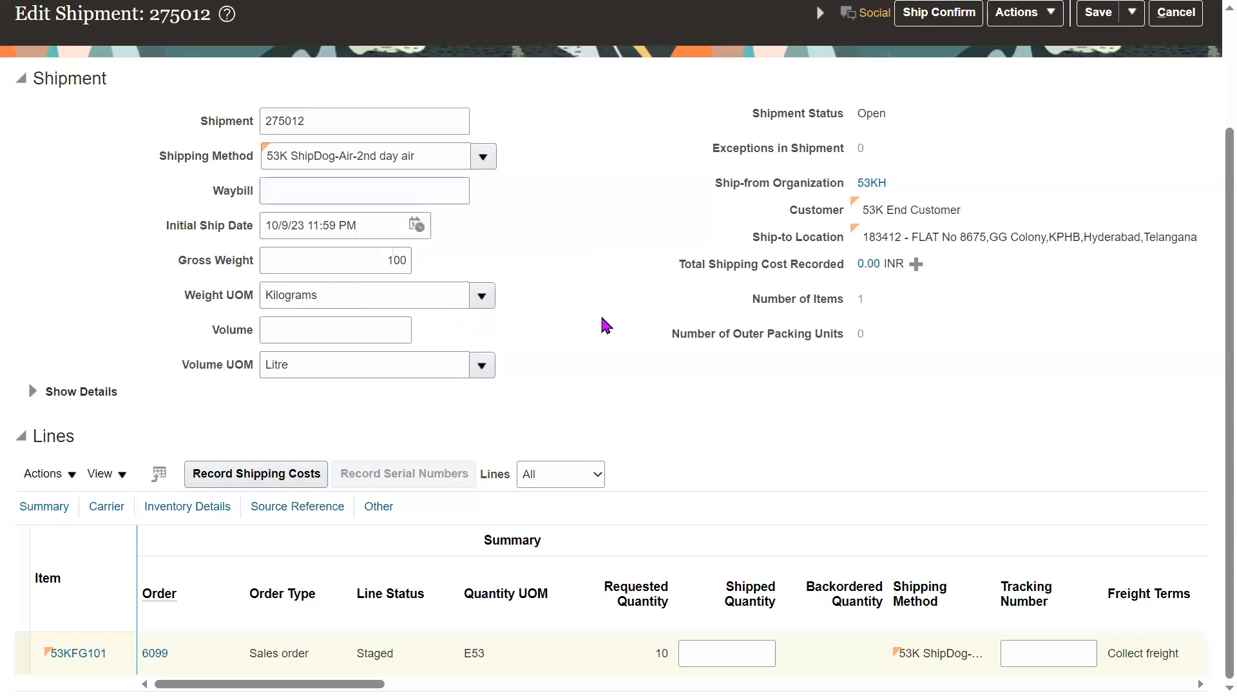
# Enter waybill 7654 for the shipment and set the shipped quantity of the item 53KFG101 line to 10
pyautogui.click(418, 190)
pyautogui.write('7654')
pyautogui.click(649, 249)
pyautogui.click(730, 653)
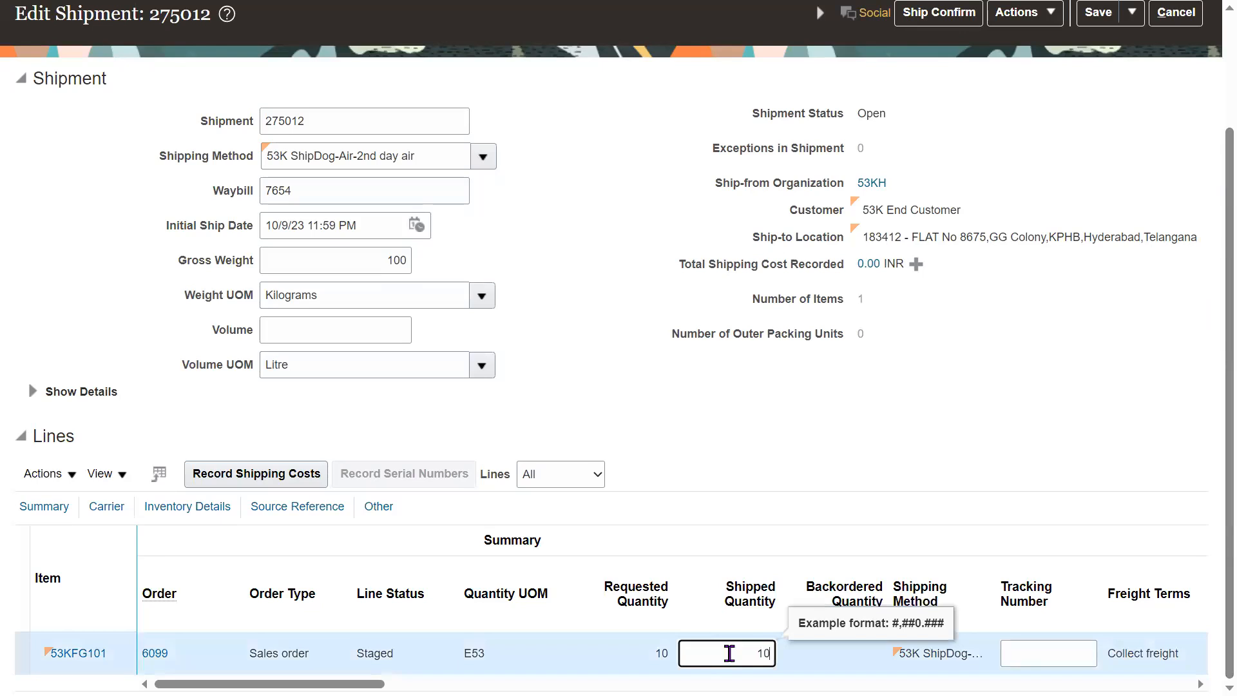
pyautogui.click(871, 427)
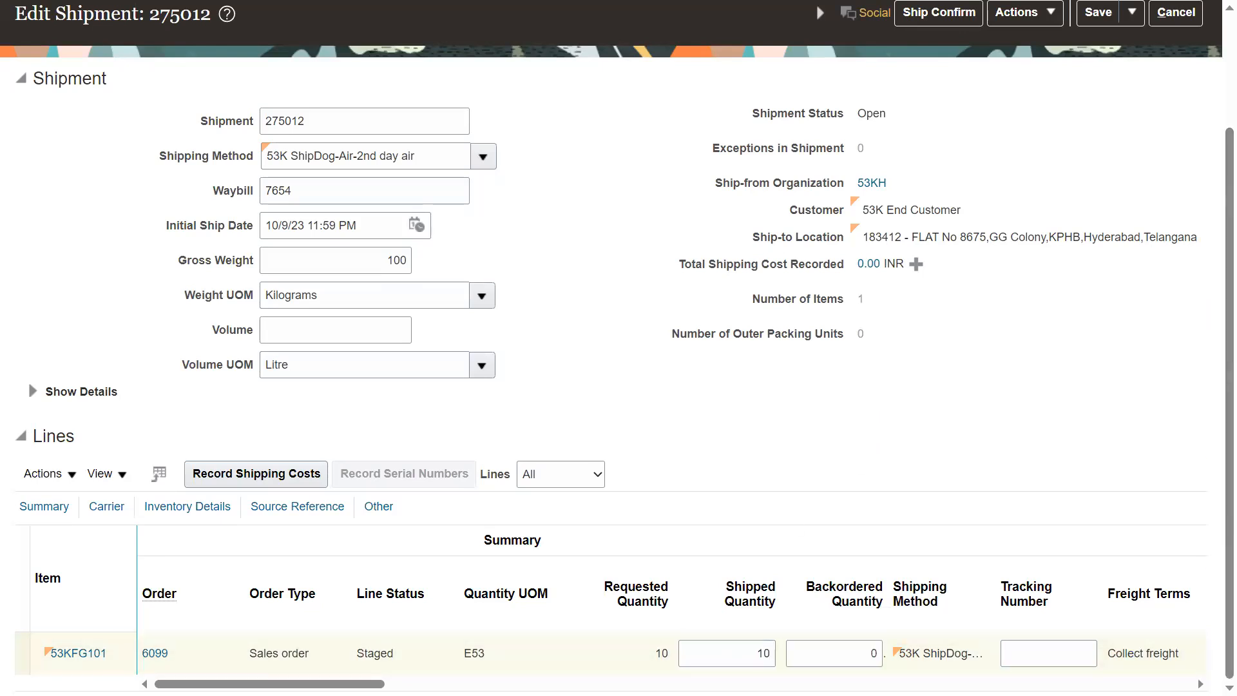
pyautogui.click(733, 650)
pyautogui.click(732, 433)
# Expand the shipment's additional details and examine the transportation reason choices, description, seal number and weight fields
pyautogui.click(32, 393)
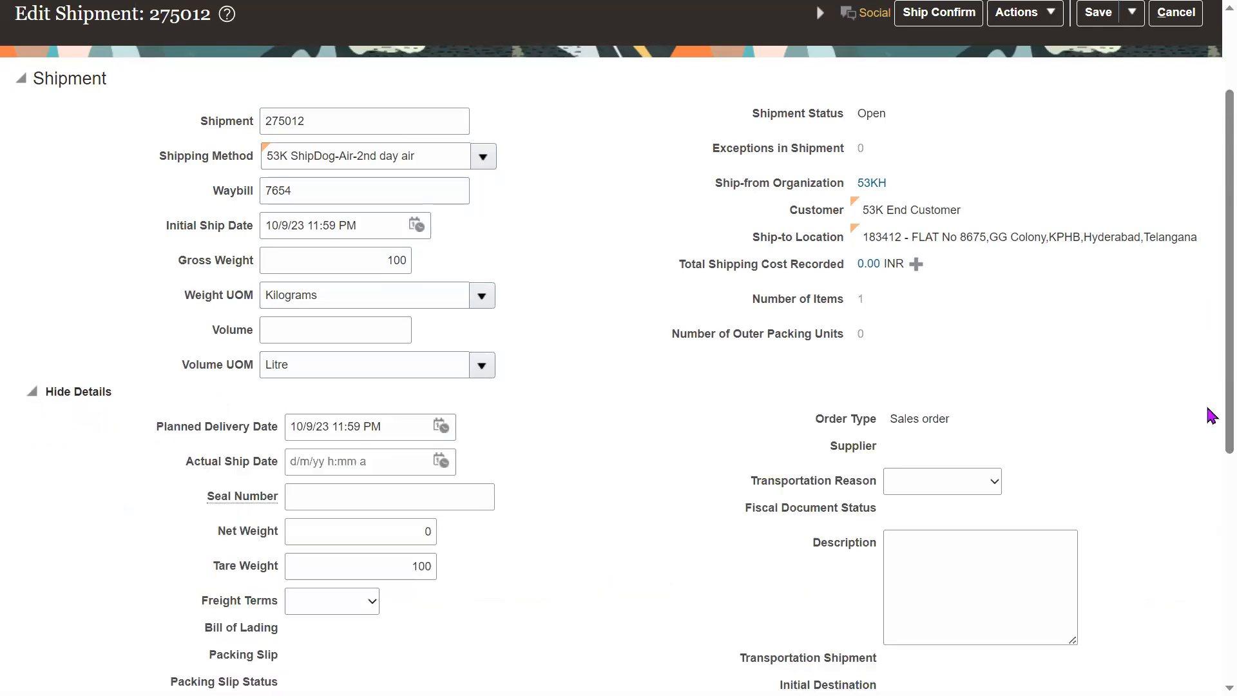
pyautogui.scroll(-3, 1207, 361)
pyautogui.scroll(-1, 1210, 419)
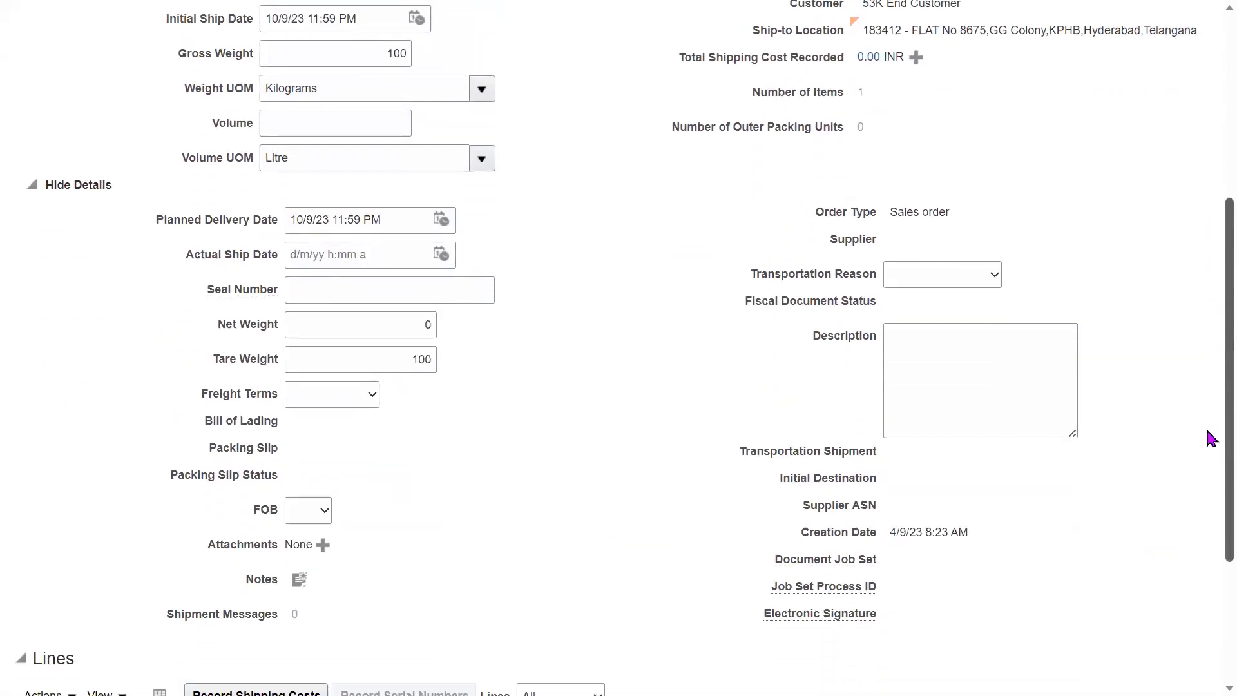
pyautogui.click(959, 368)
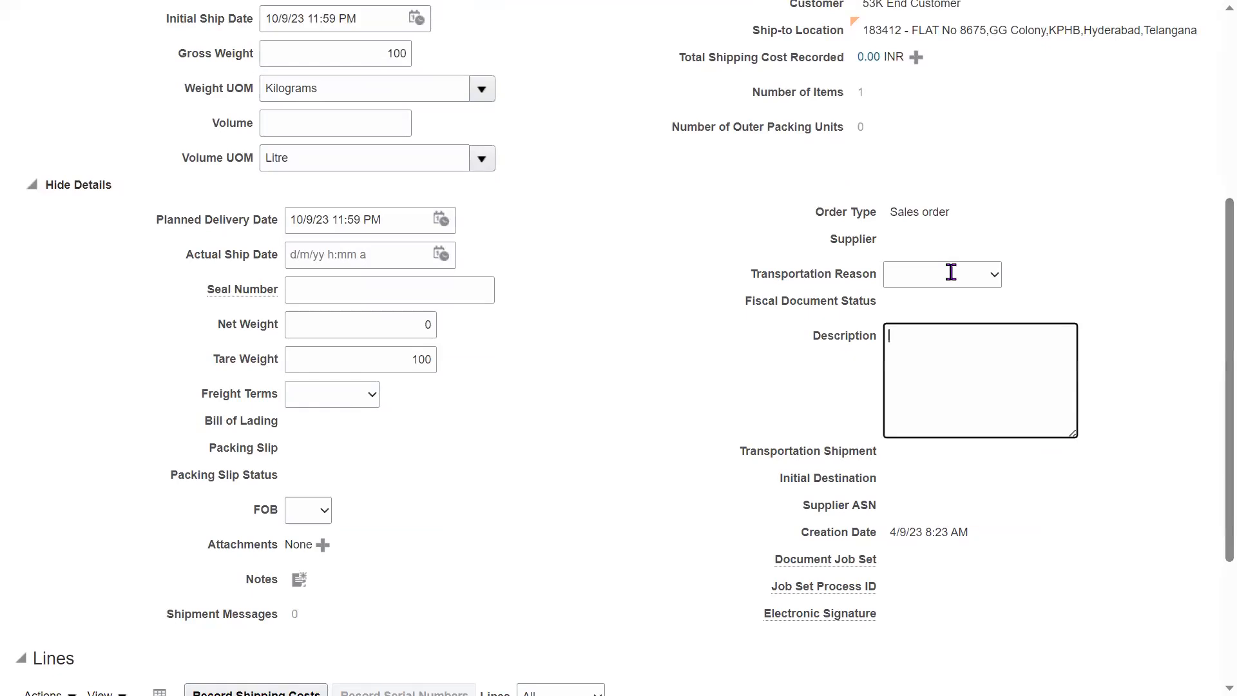
pyautogui.click(954, 273)
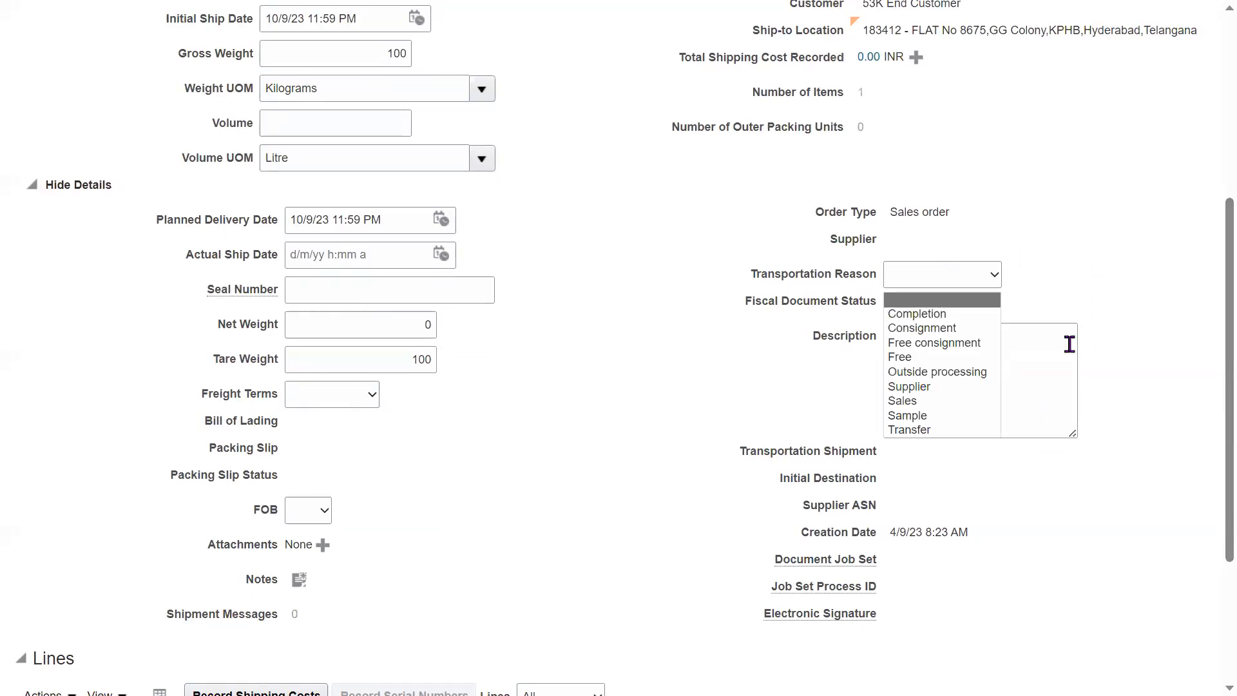
pyautogui.click(1064, 314)
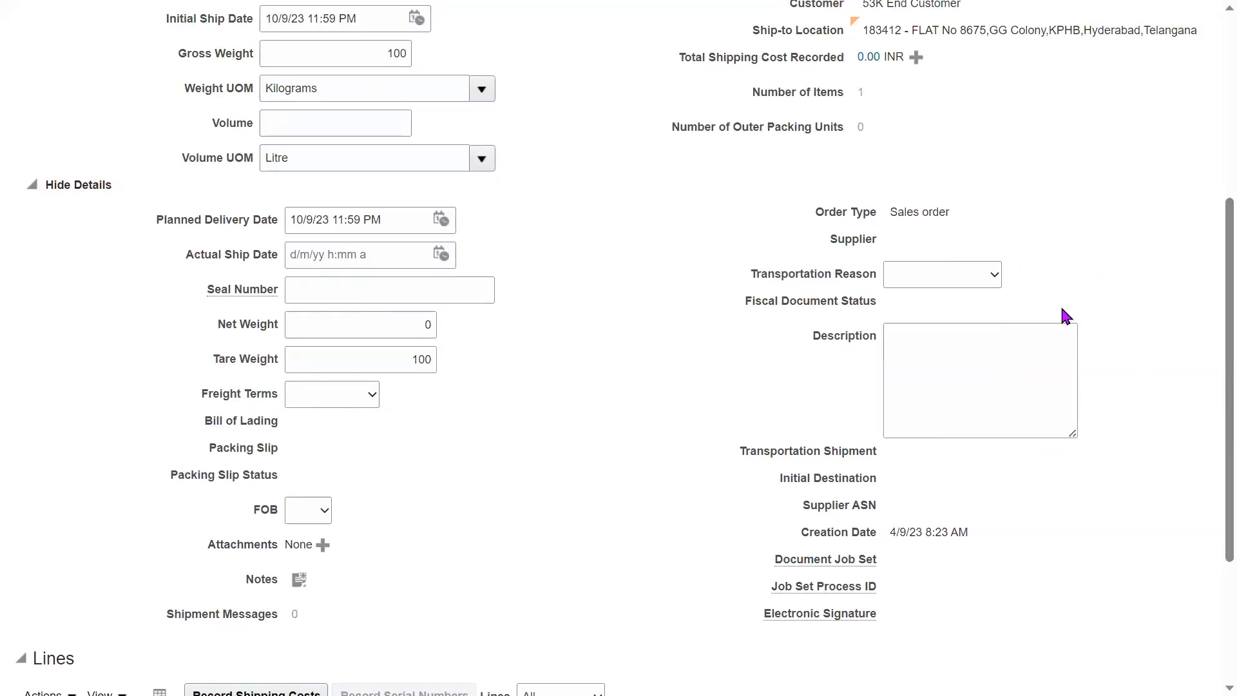
pyautogui.click(986, 361)
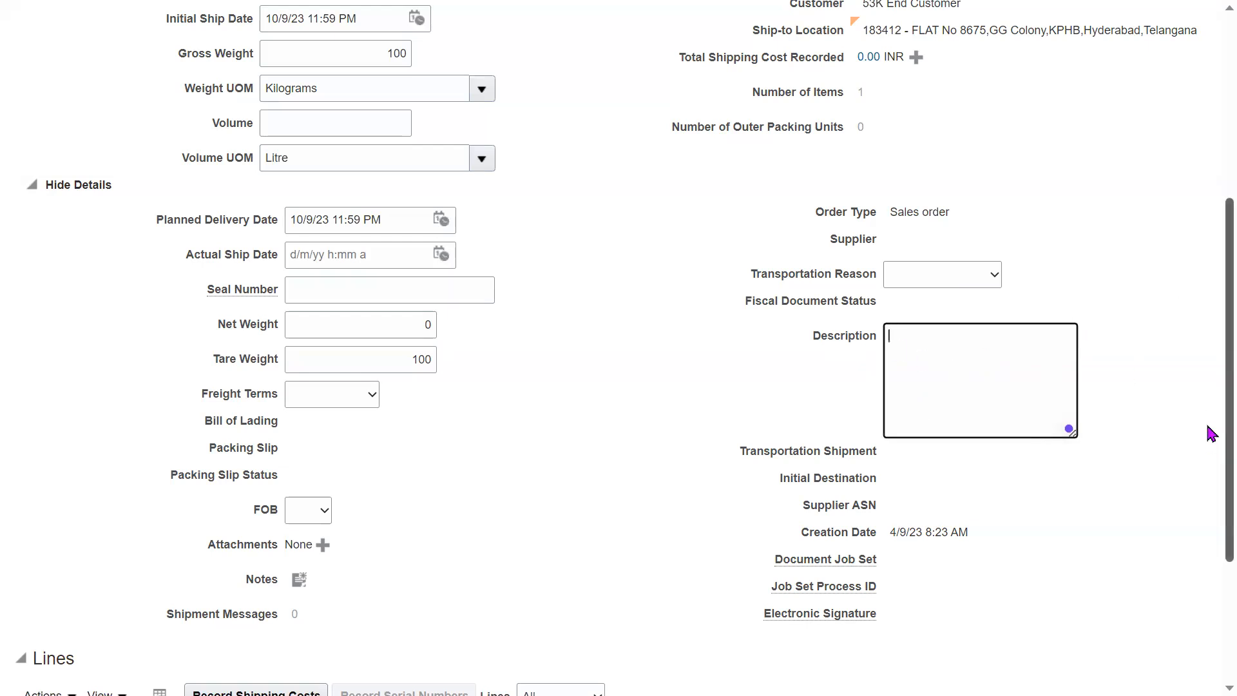
pyautogui.scroll(-1, 1210, 464)
pyautogui.scroll(-1, 1212, 490)
pyautogui.scroll(3, 1212, 522)
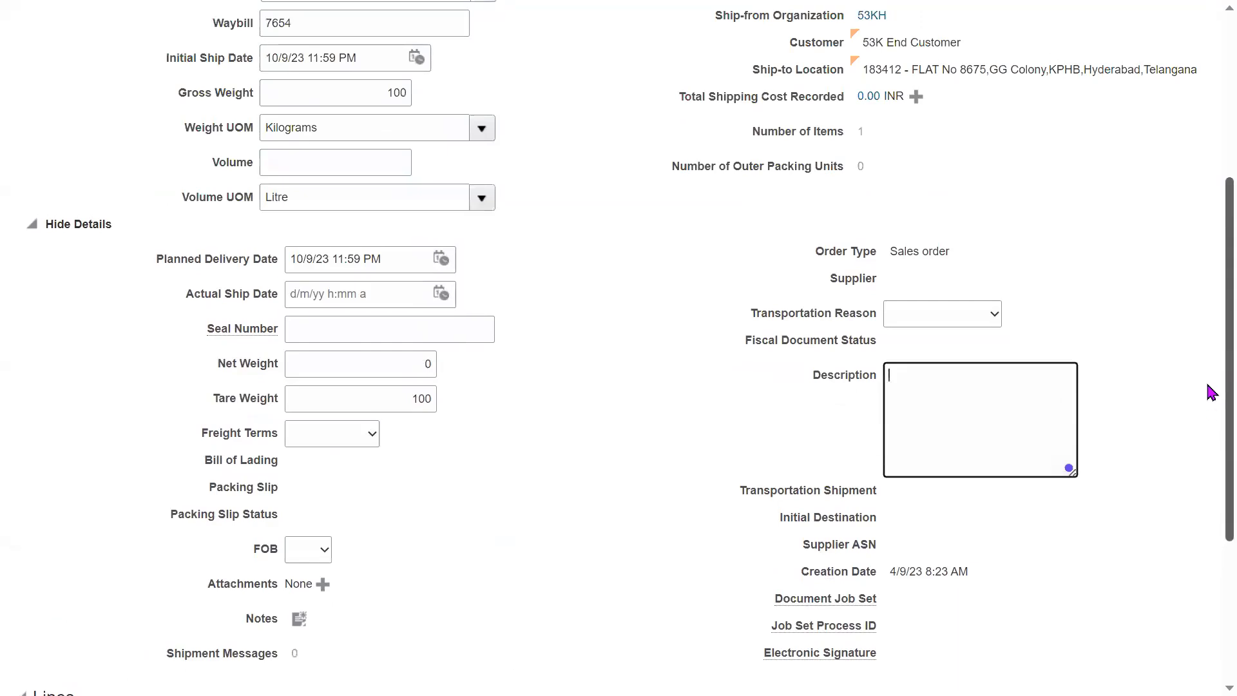
pyautogui.scroll(1, 1210, 396)
pyautogui.moveTo(236, 408); pyautogui.dragTo(216, 379)
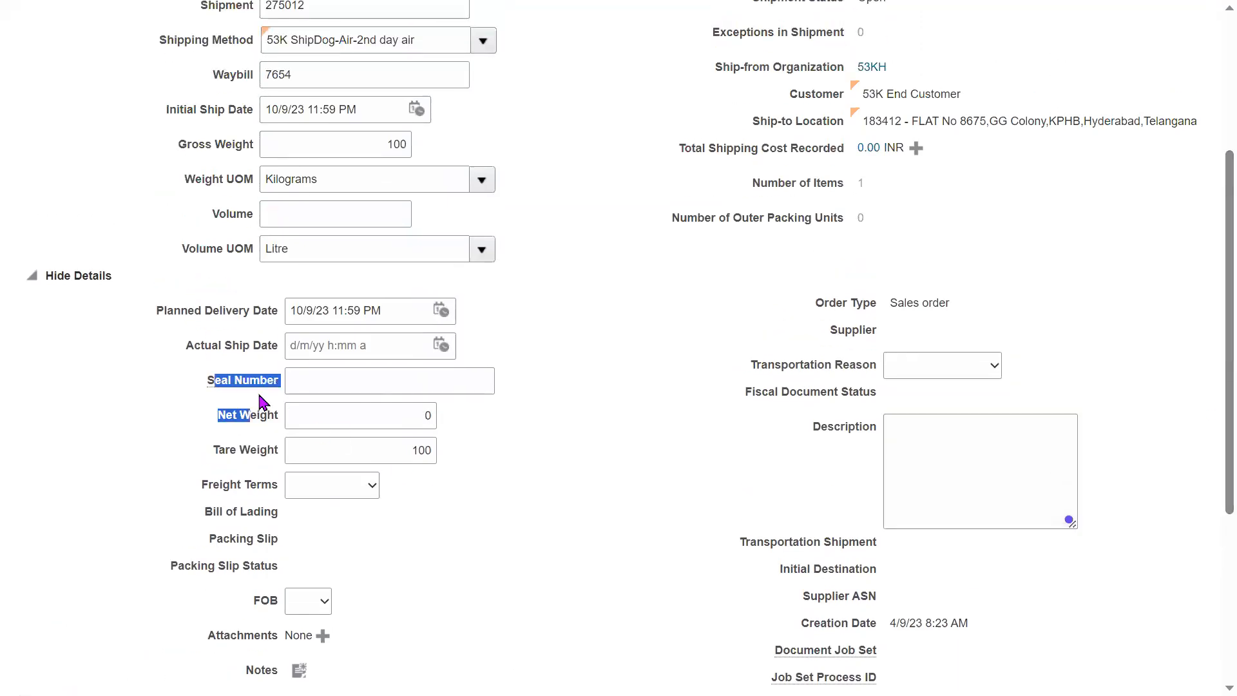
# Ship confirm the shipment and acknowledge the confirmation message
pyautogui.scroll(3, 1210, 361)
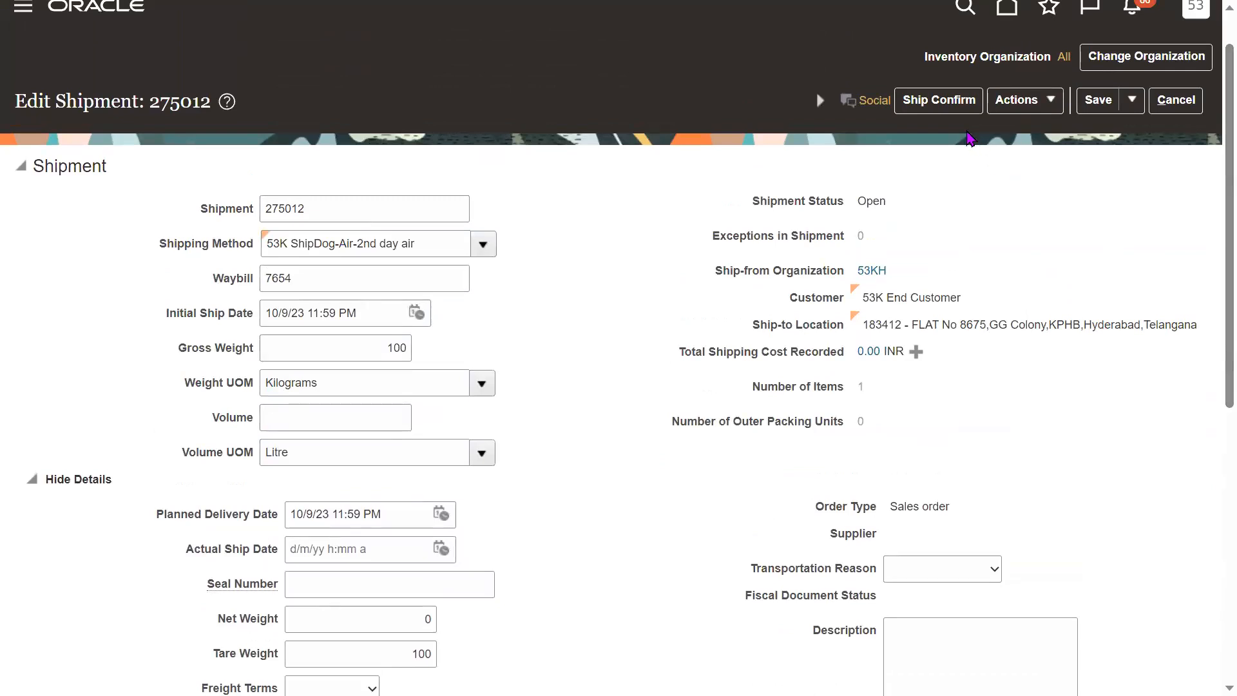
pyautogui.click(947, 104)
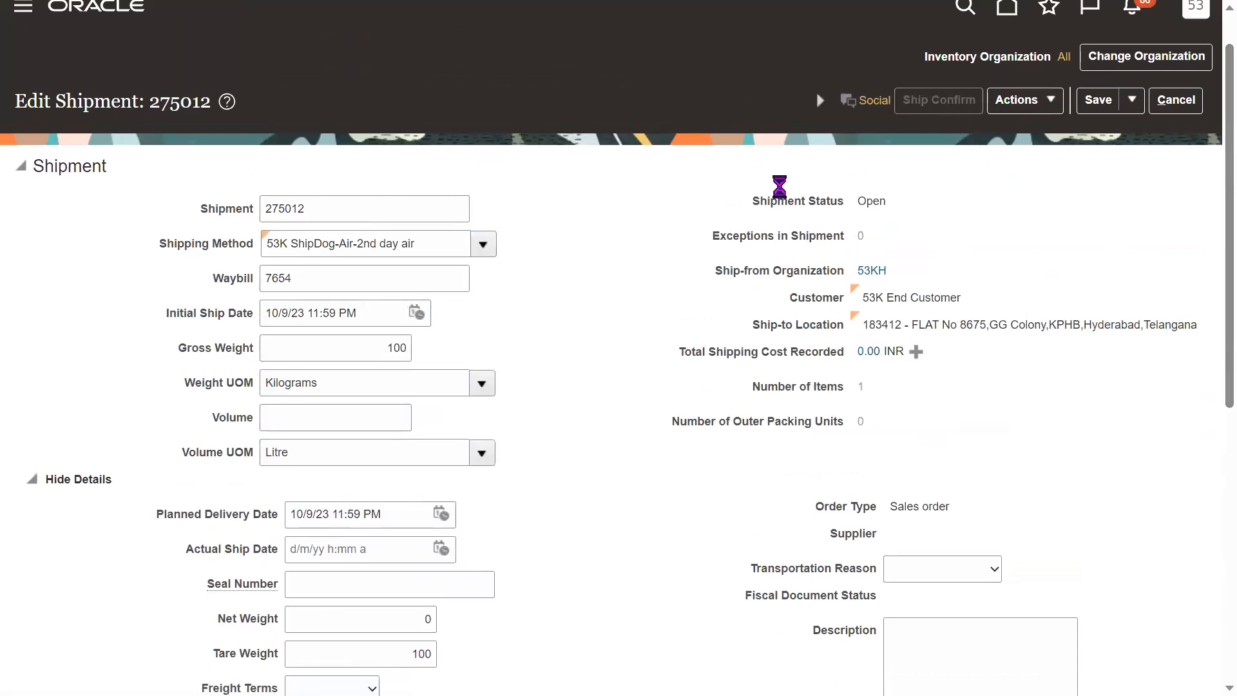
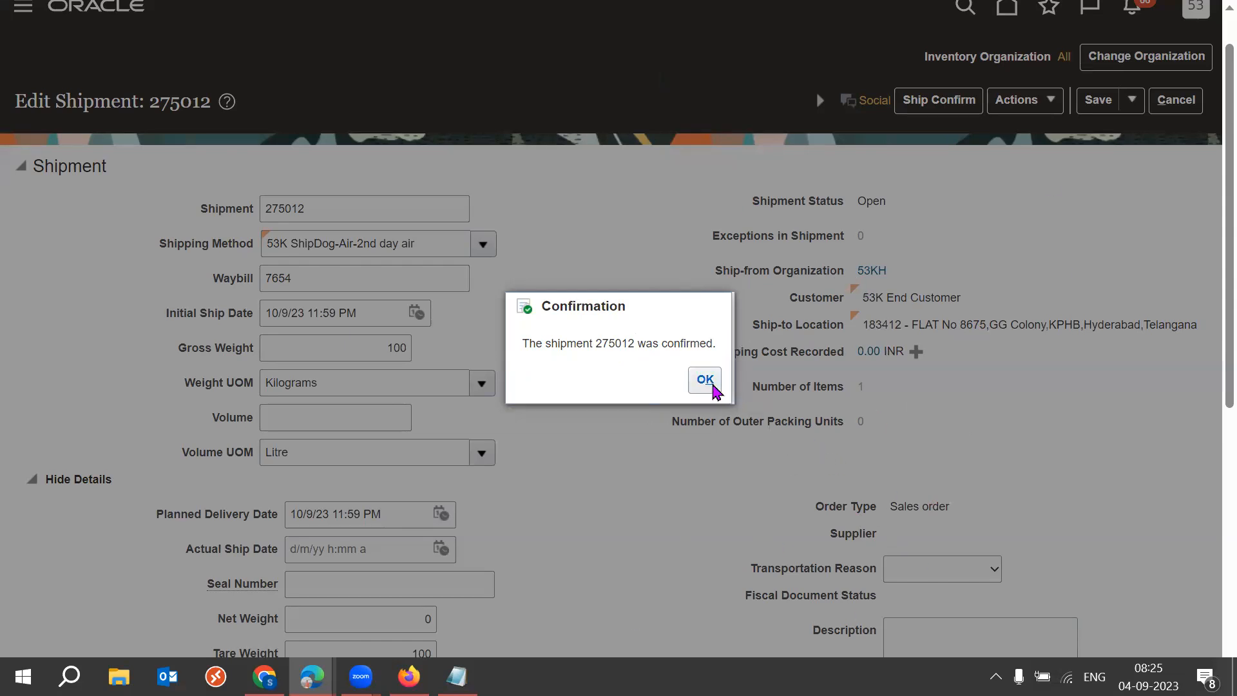
pyautogui.doubleClick(609, 343)
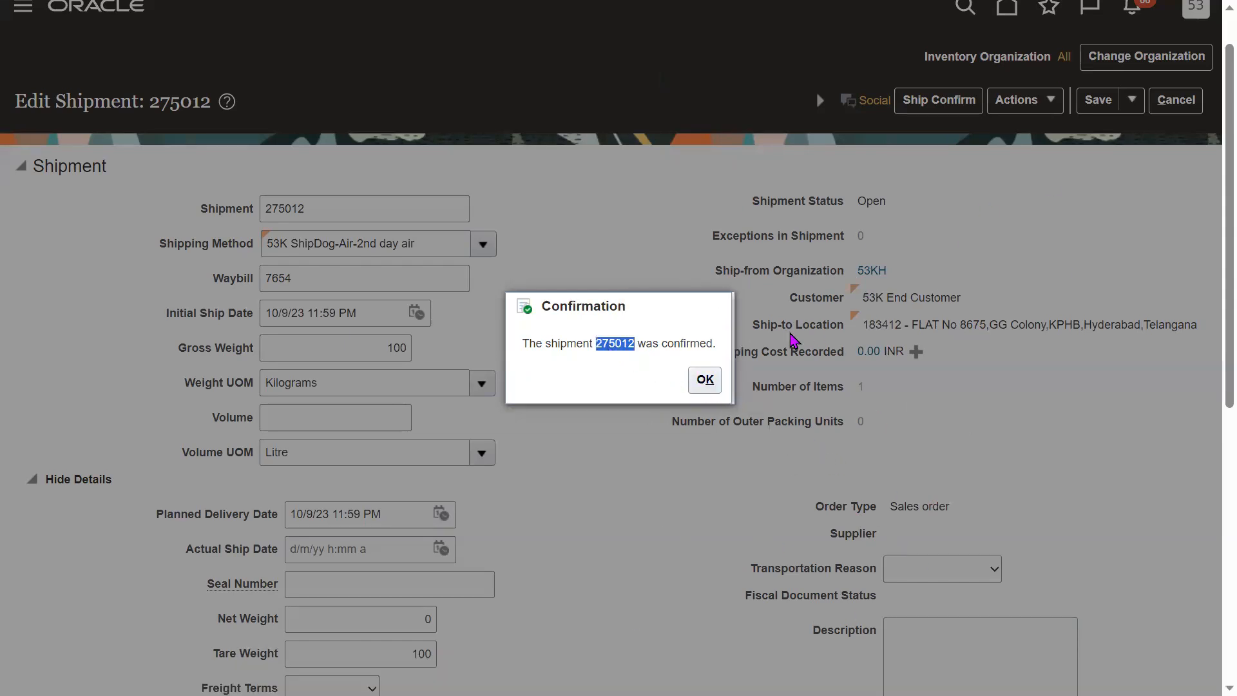
pyautogui.click(716, 380)
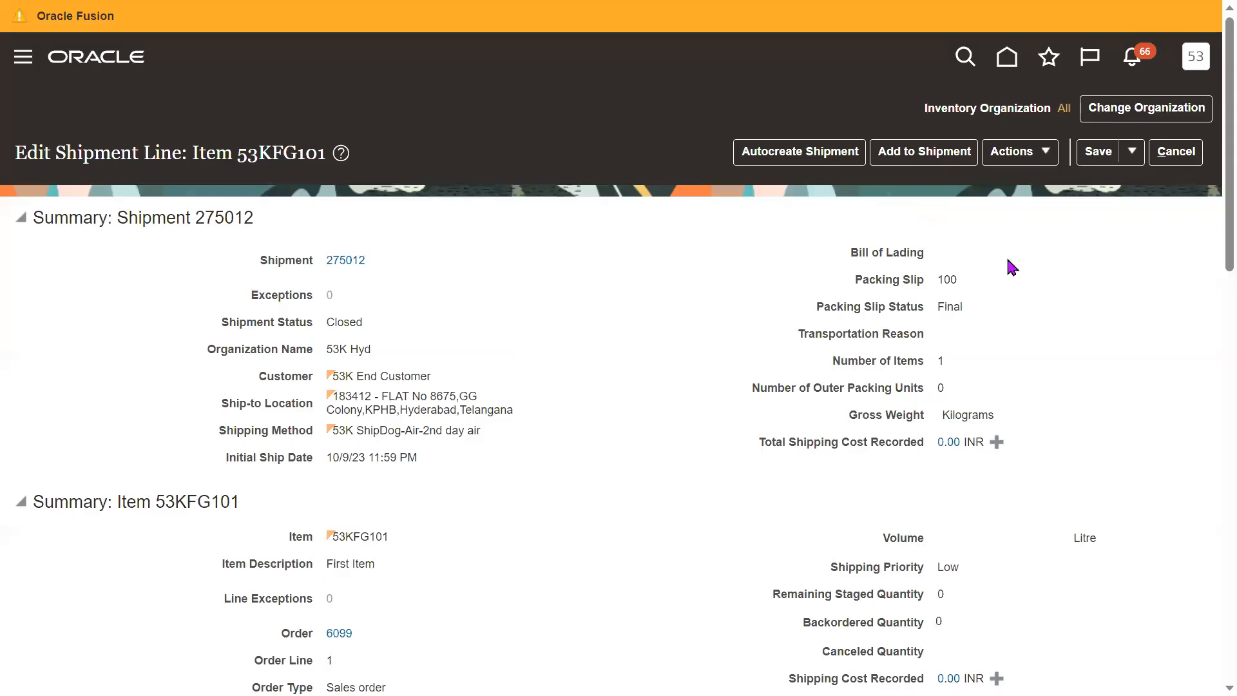
# Reopen the shipment from its shipment line and check the shipment status
pyautogui.click(340, 265)
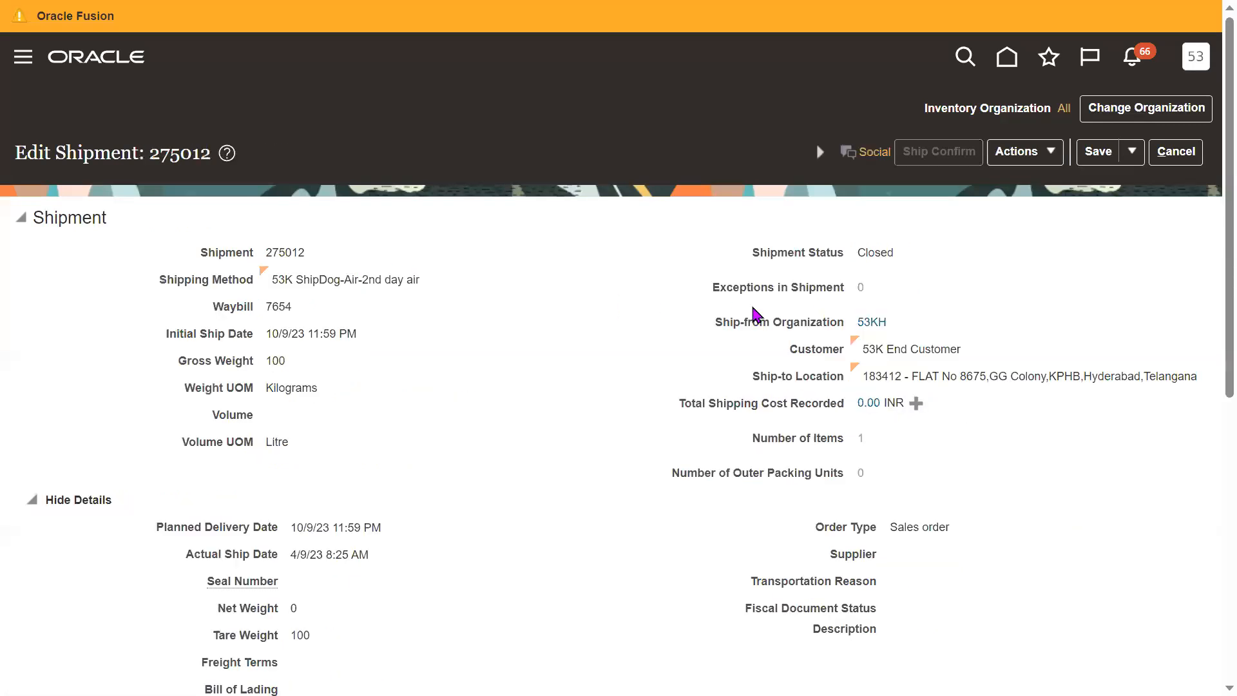
pyautogui.doubleClick(875, 252)
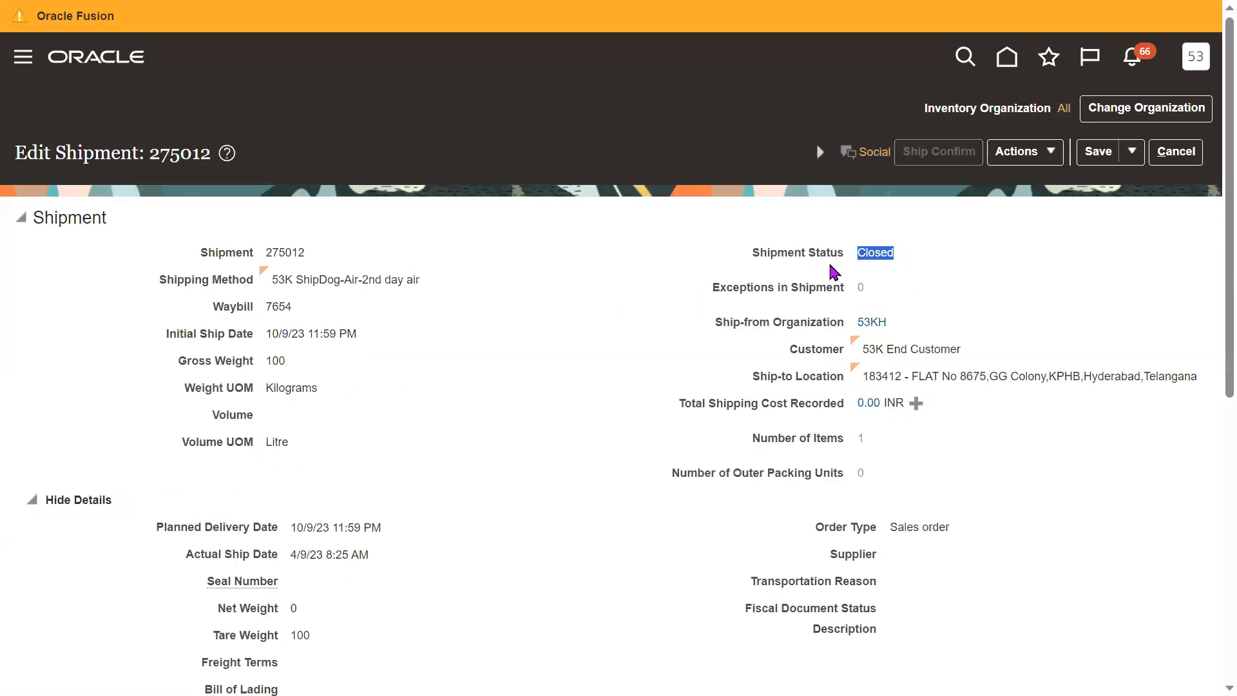
pyautogui.moveTo(760, 252); pyautogui.dragTo(849, 259)
pyautogui.click(927, 261)
pyautogui.doubleClick(875, 253)
pyautogui.click(1025, 296)
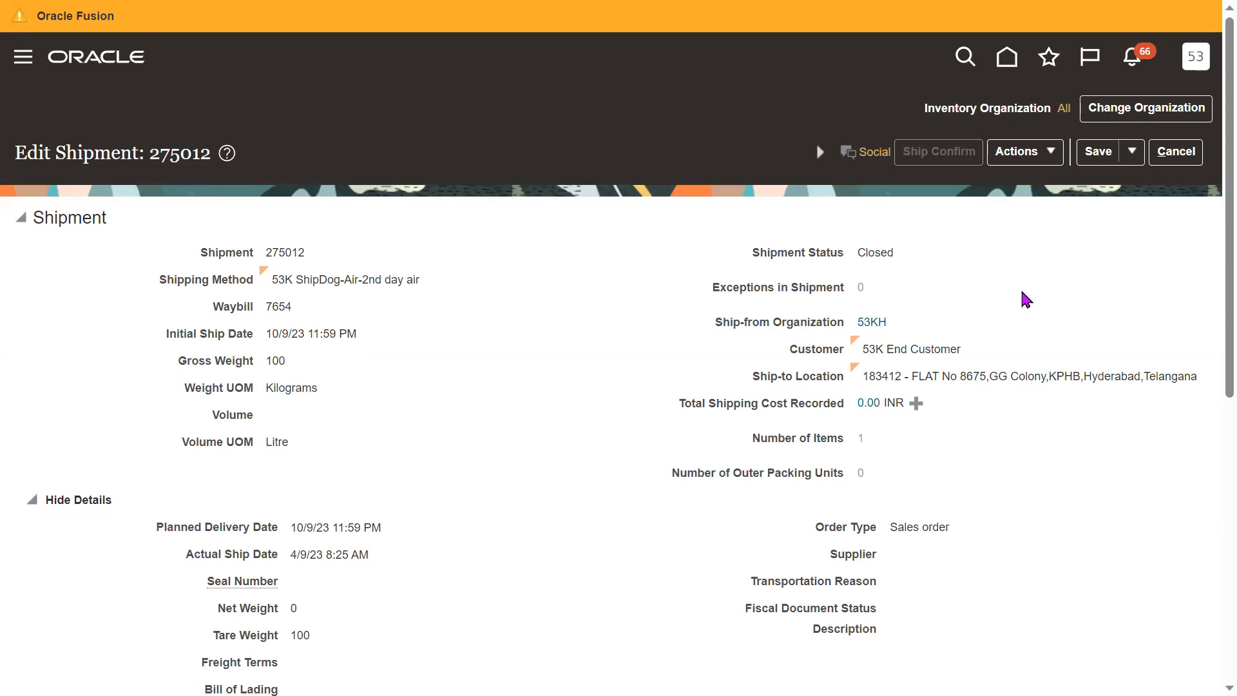
pyautogui.moveTo(749, 252); pyautogui.dragTo(901, 259)
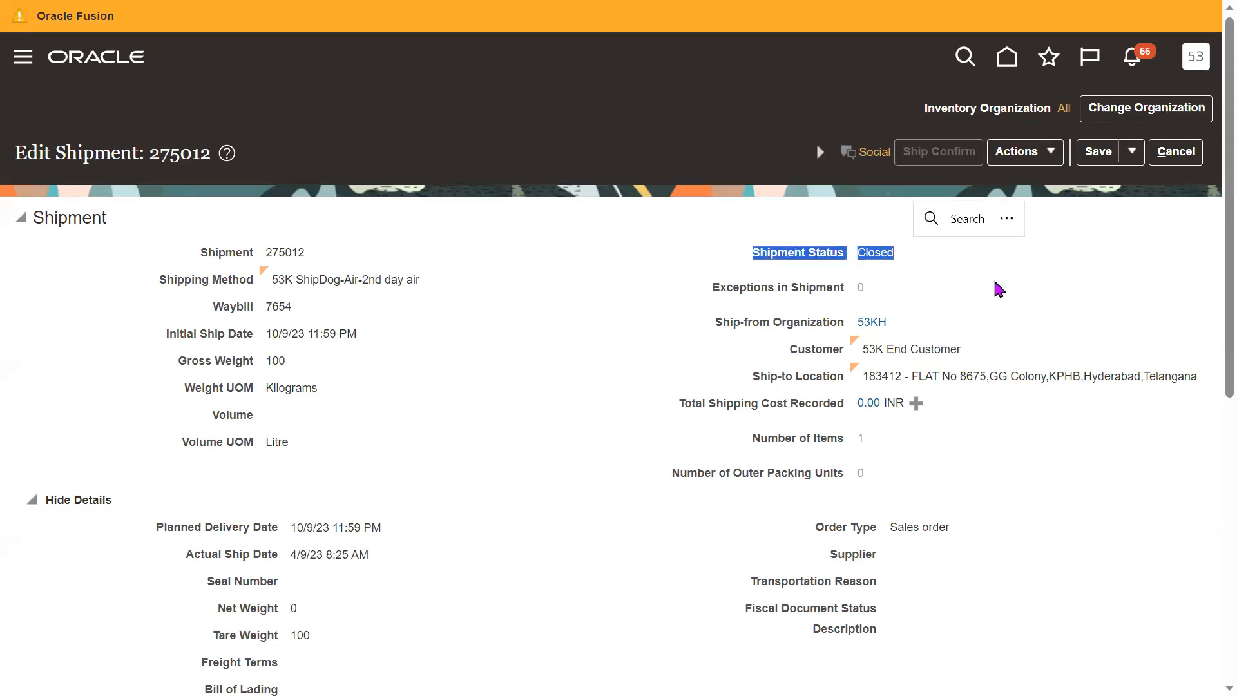
pyautogui.click(890, 256)
pyautogui.doubleClick(880, 253)
pyautogui.click(1105, 350)
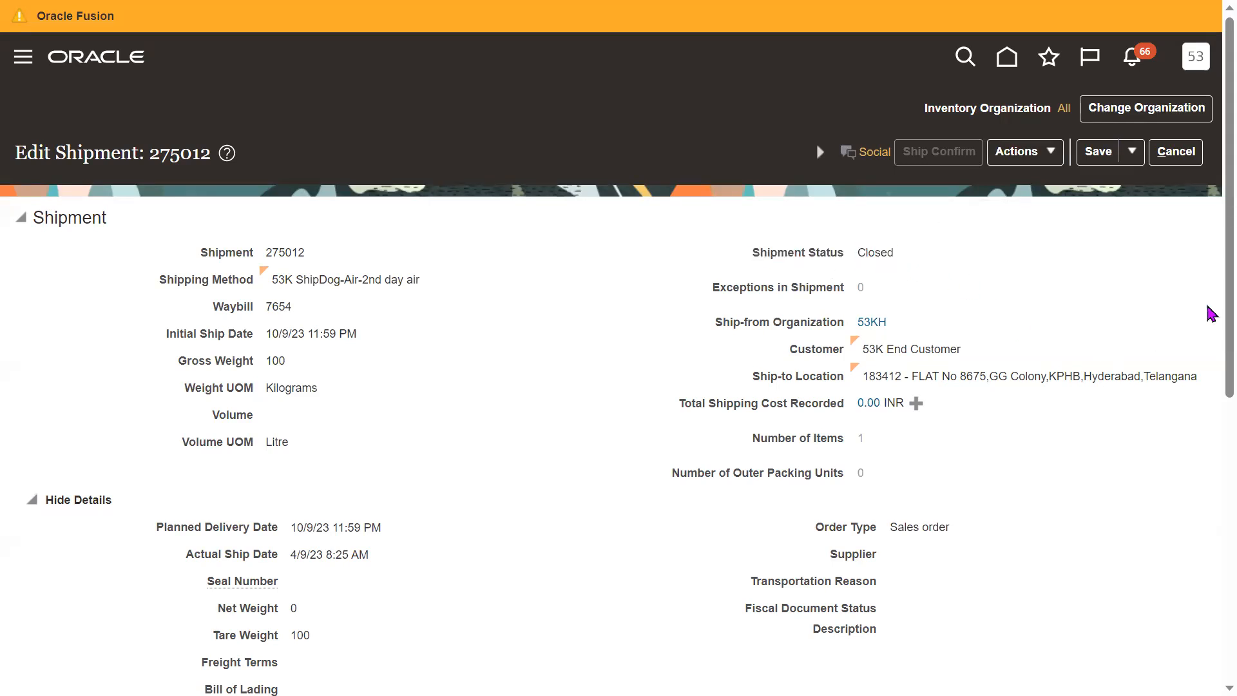
pyautogui.doubleClick(862, 258)
pyautogui.click(565, 364)
# Leave full screen, go to Monitor Processes, refresh the process list and select the Manage Shipment Interface process
pyautogui.press('F11')
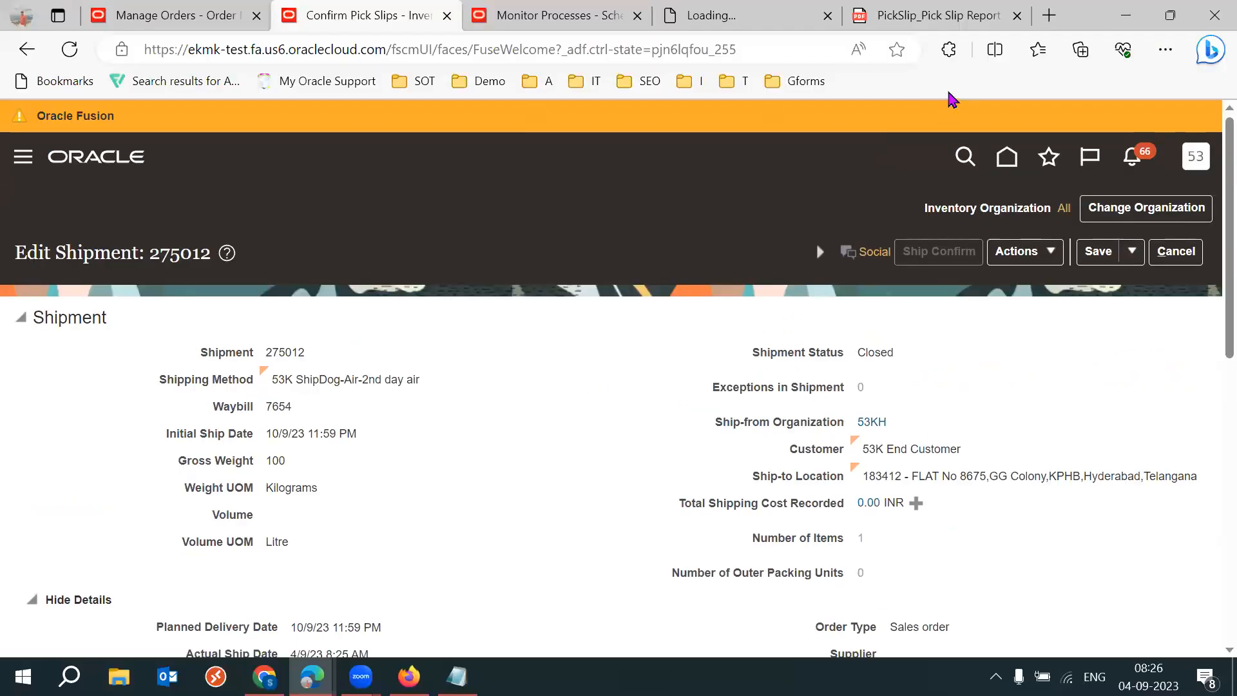
pyautogui.click(533, 16)
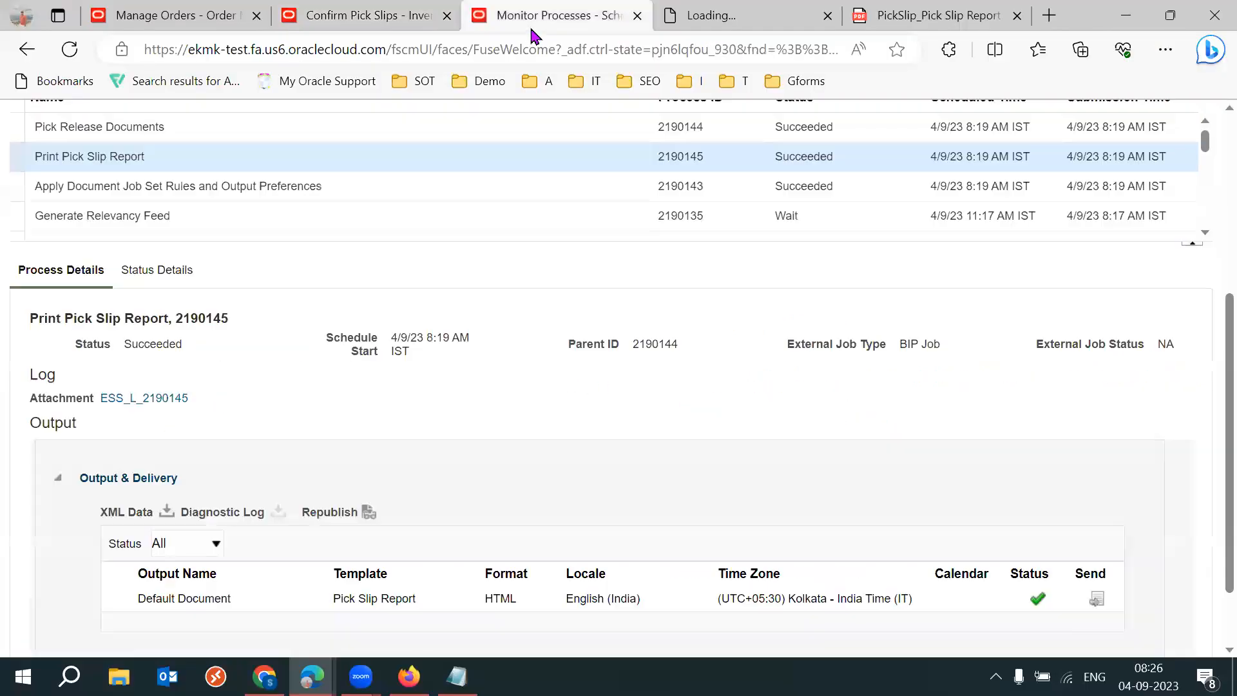
pyautogui.scroll(3, 1207, 257)
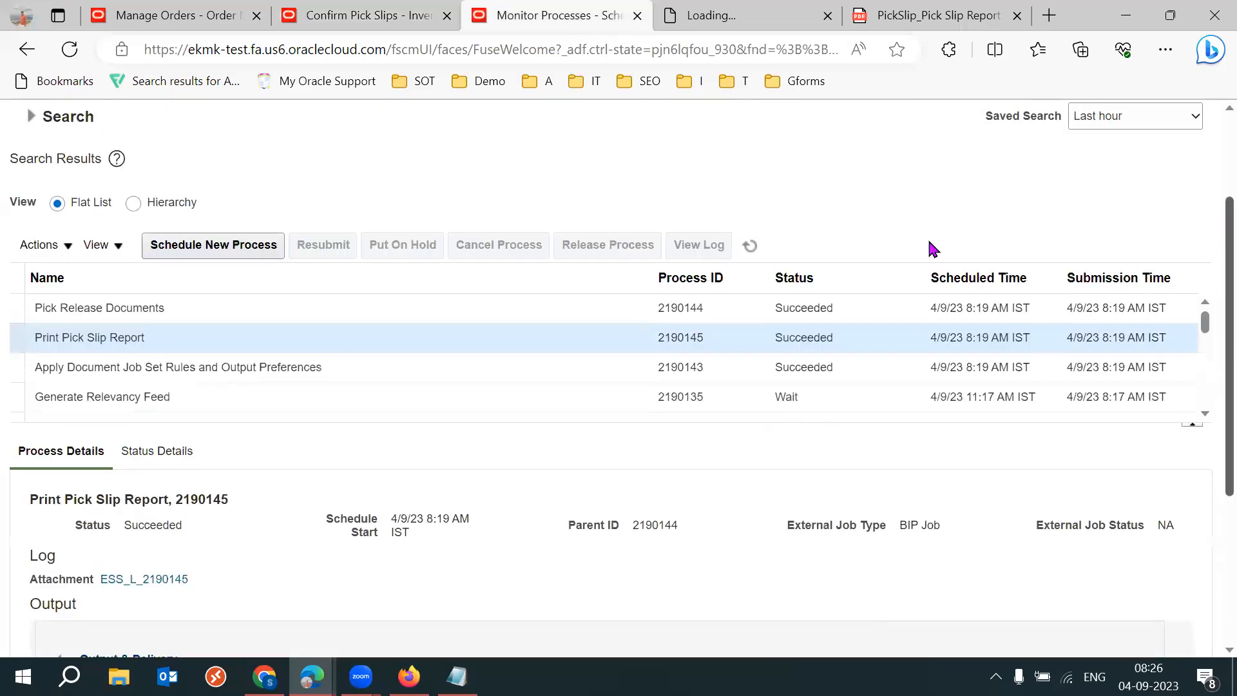
pyautogui.click(750, 246)
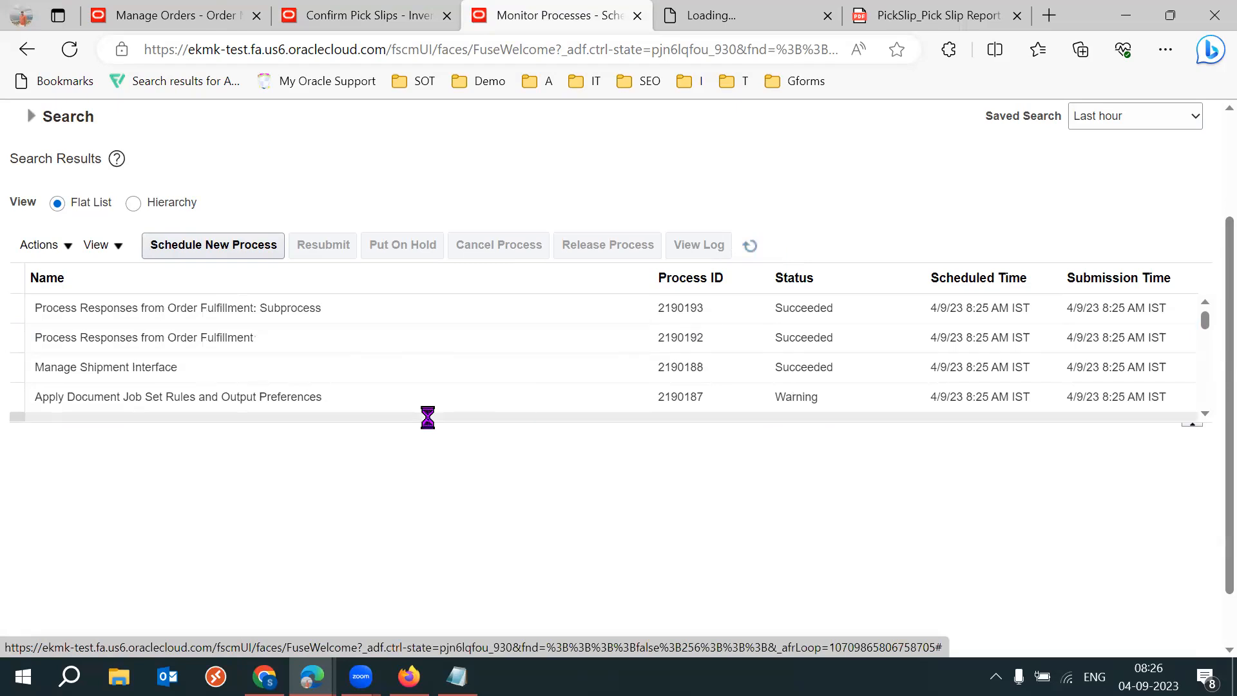
pyautogui.click(260, 370)
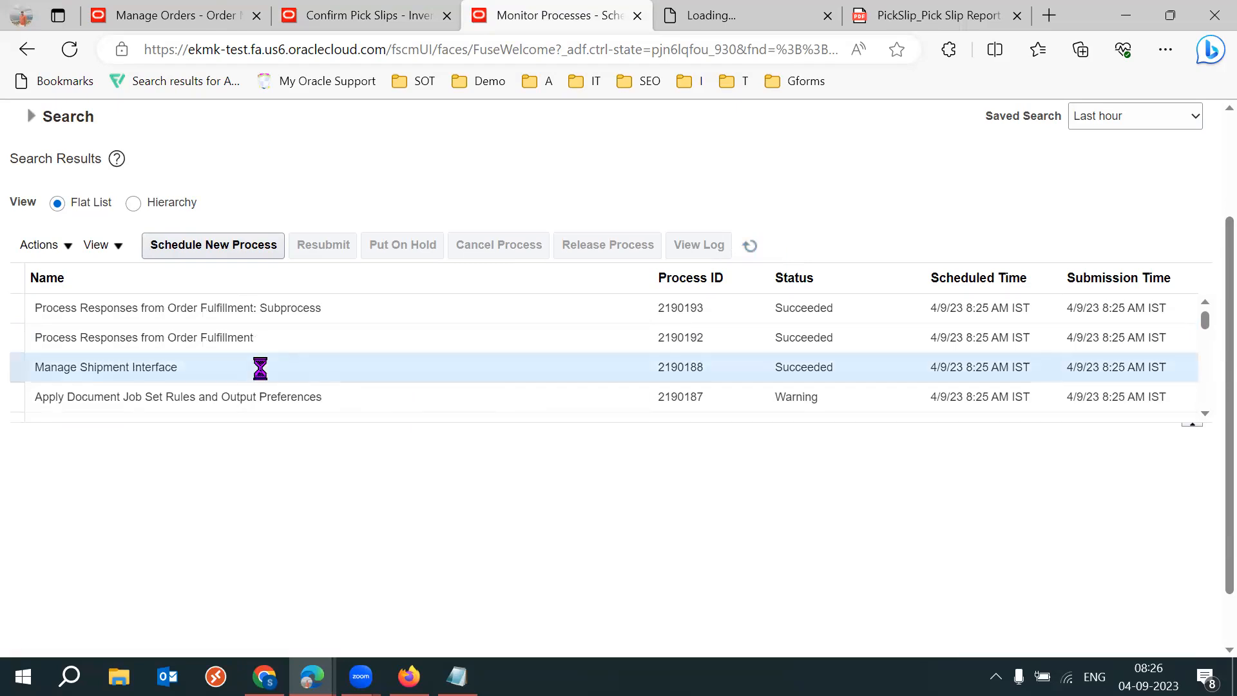
# Copy the process name Manage Shipment Interface from the process list and paste it below the order status lines in the Notepad notes
pyautogui.tripleClick(141, 368)
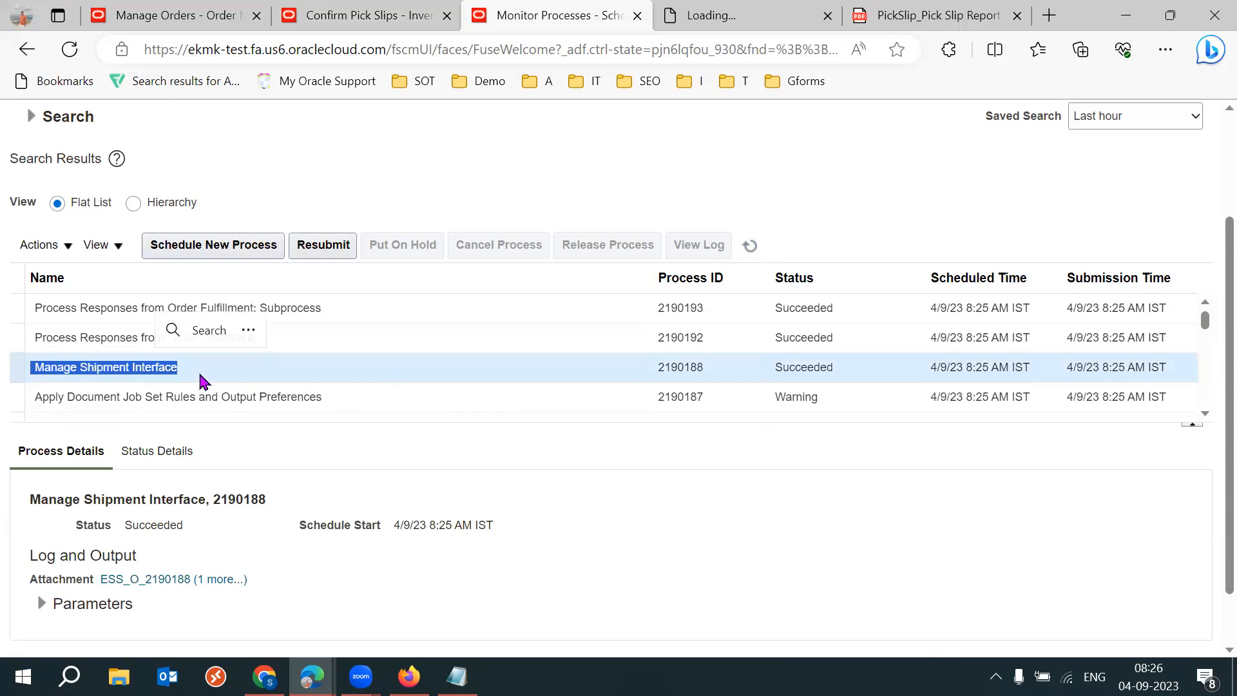
pyautogui.doubleClick(147, 369)
pyautogui.tripleClick(147, 373)
pyautogui.click(511, 439)
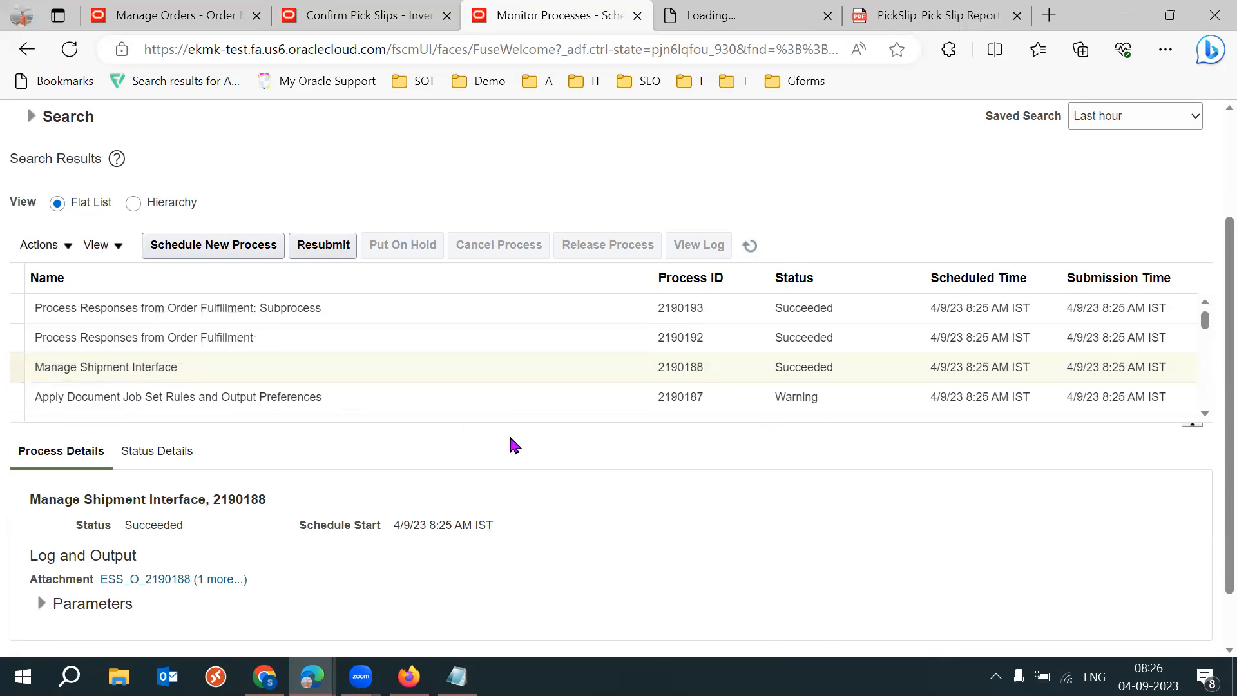
pyautogui.tripleClick(167, 368)
pyautogui.click(562, 463)
pyautogui.tripleClick(144, 370)
pyautogui.hotkey('ctrl', 'c')
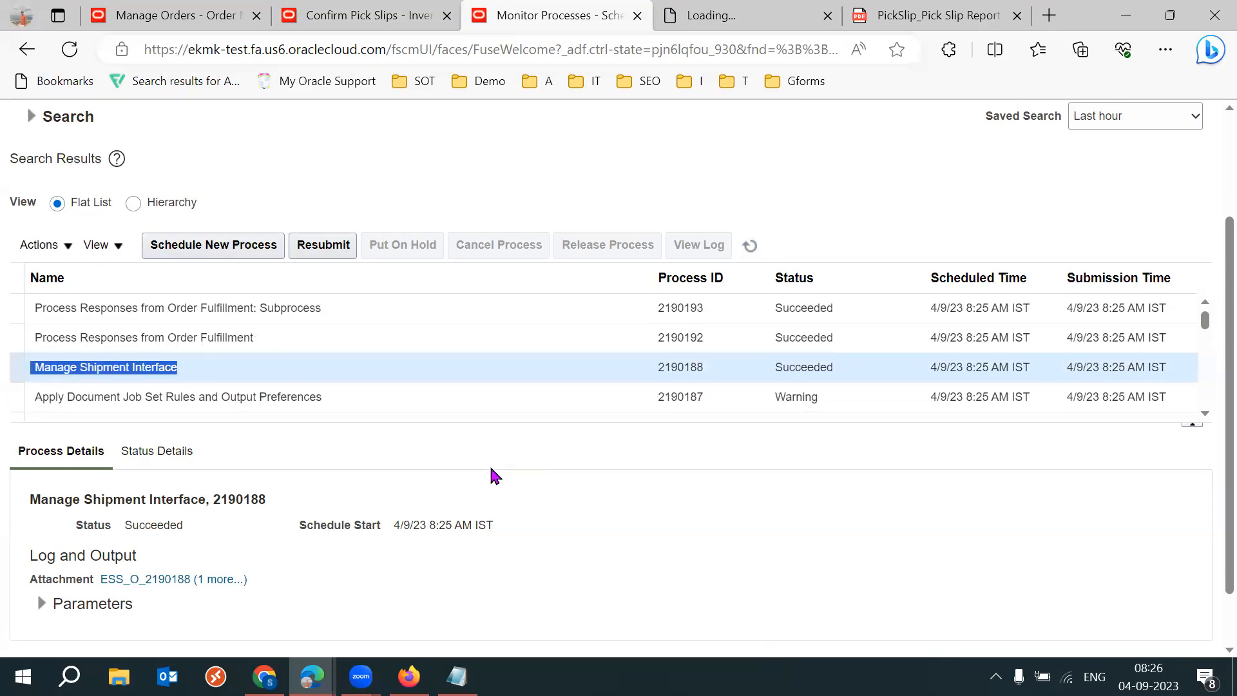
pyautogui.click(457, 677)
pyautogui.press('Return')
pyautogui.press('Return')
pyautogui.hotkey('ctrl', 'v')
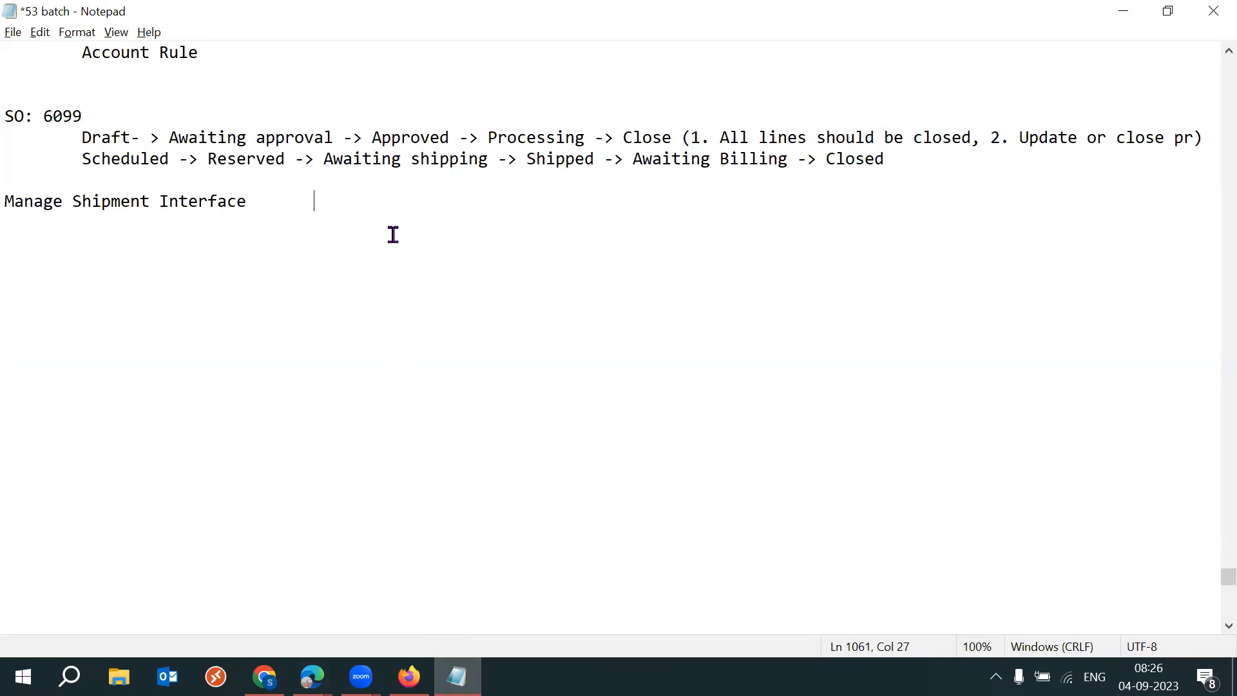
# Add the indented lines "Inventory Interface" and "AR Interface" under Manage Shipment Interface and save the notes
pyautogui.press('Return')
pyautogui.press('Tab')
pyautogui.write('Inventory Interface')
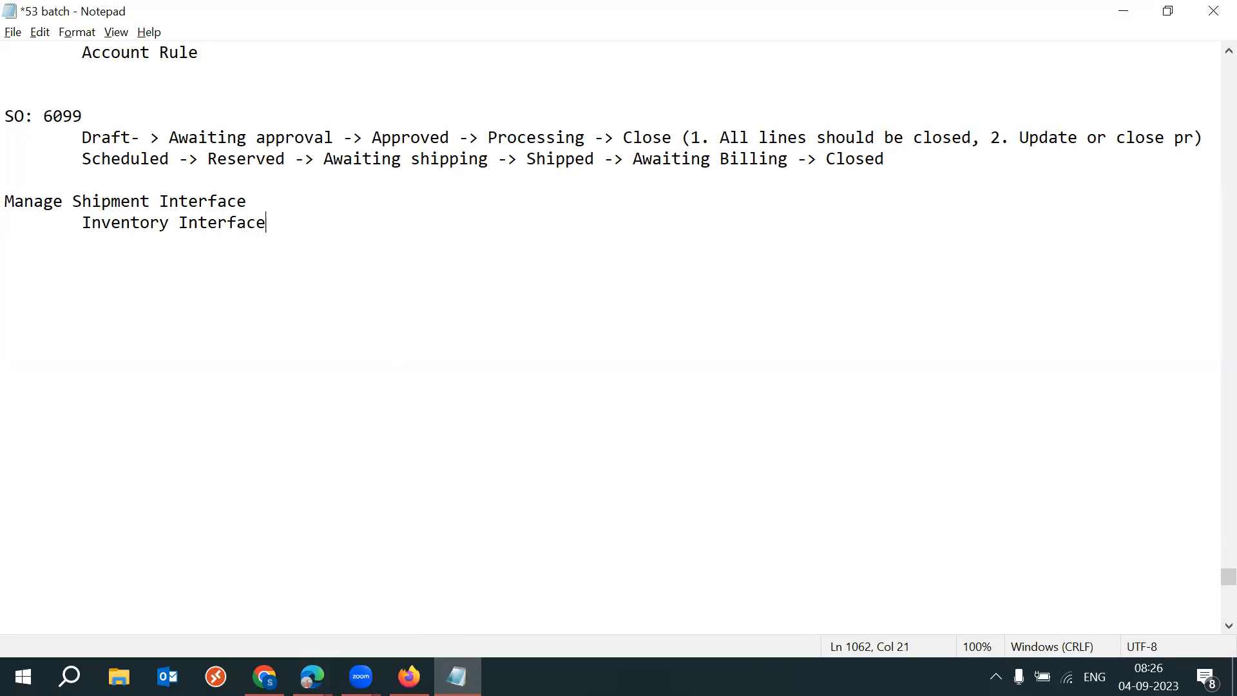
pyautogui.press('Return')
pyautogui.press('Tab')
pyautogui.write('S')
pyautogui.press('BackSpace')
pyautogui.write('AR Interface')
pyautogui.hotkey('ctrl', 's')
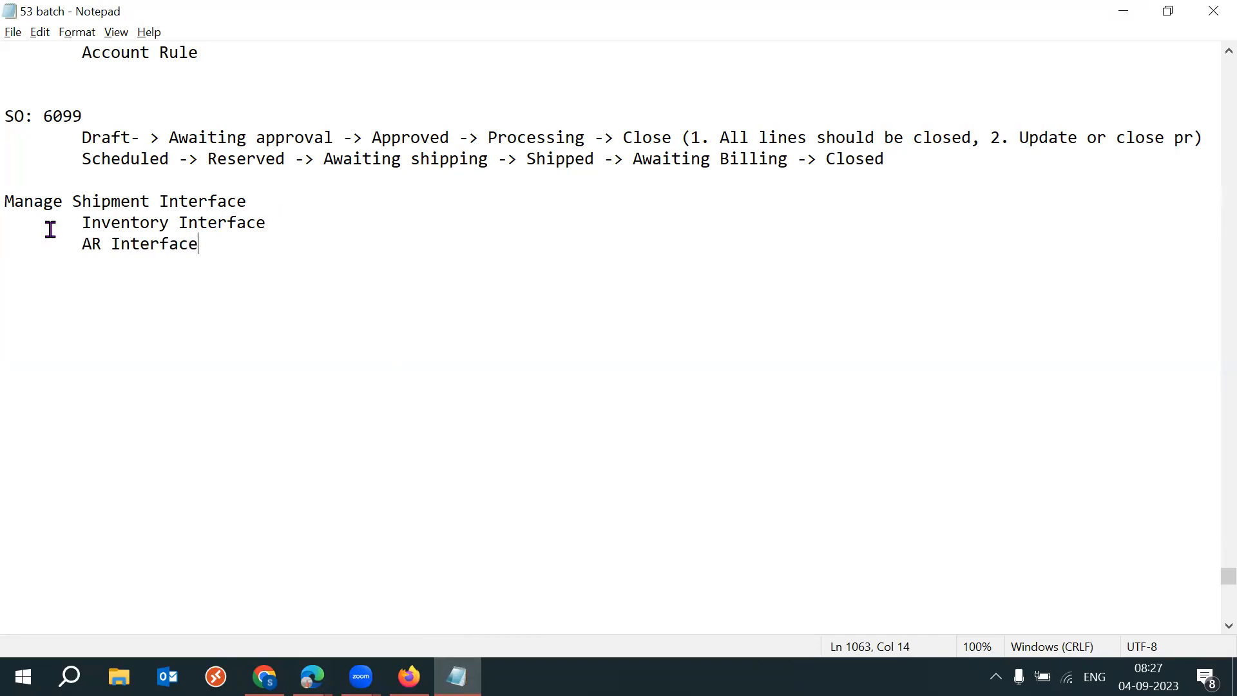
pyautogui.moveTo(50, 229); pyautogui.dragTo(254, 226)
pyautogui.moveTo(75, 246); pyautogui.dragTo(224, 246)
pyautogui.click(364, 265)
pyautogui.moveTo(69, 222); pyautogui.dragTo(289, 222)
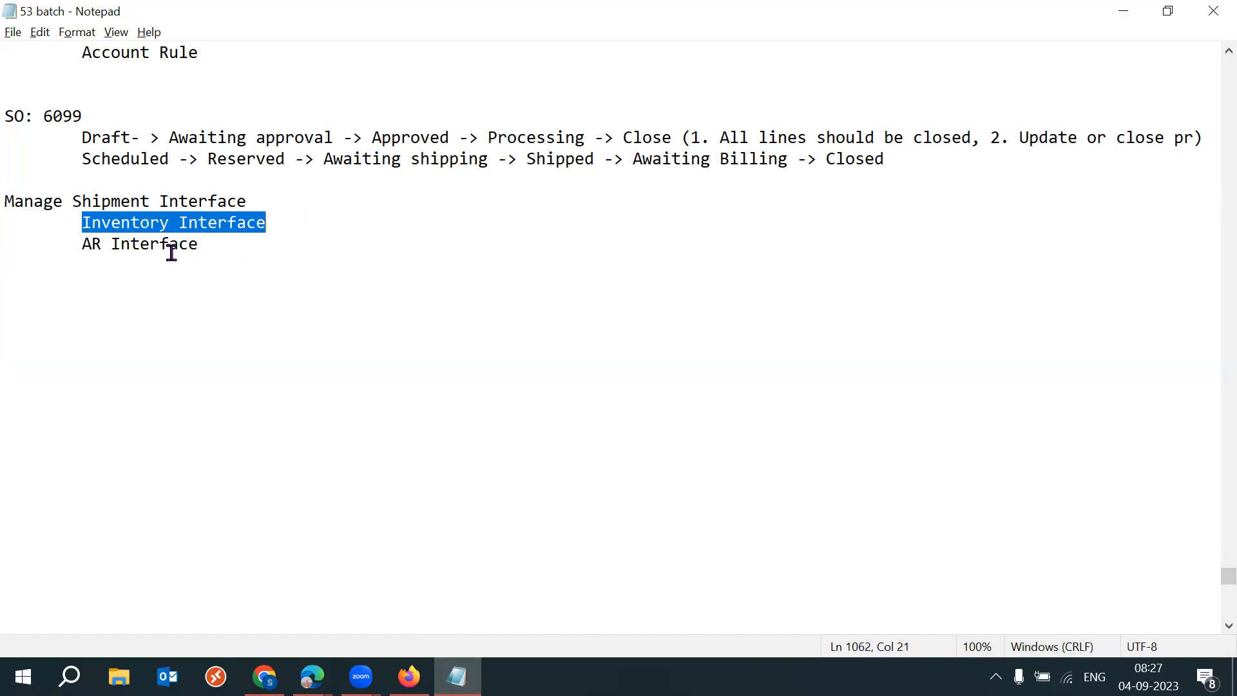
pyautogui.moveTo(66, 245); pyautogui.dragTo(215, 243)
# Append "-- RA_Interface_lines_all" to the AR Interface line and save the notes
pyautogui.click(254, 243)
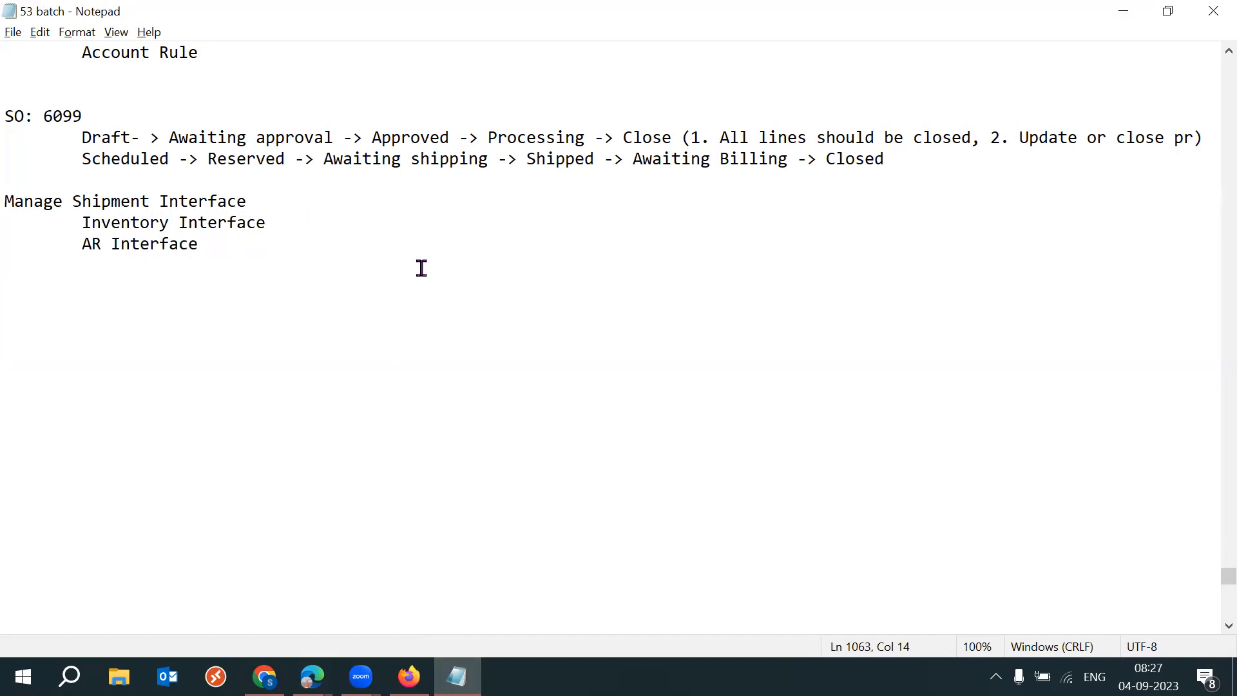
pyautogui.write('-- RA_Interface_')
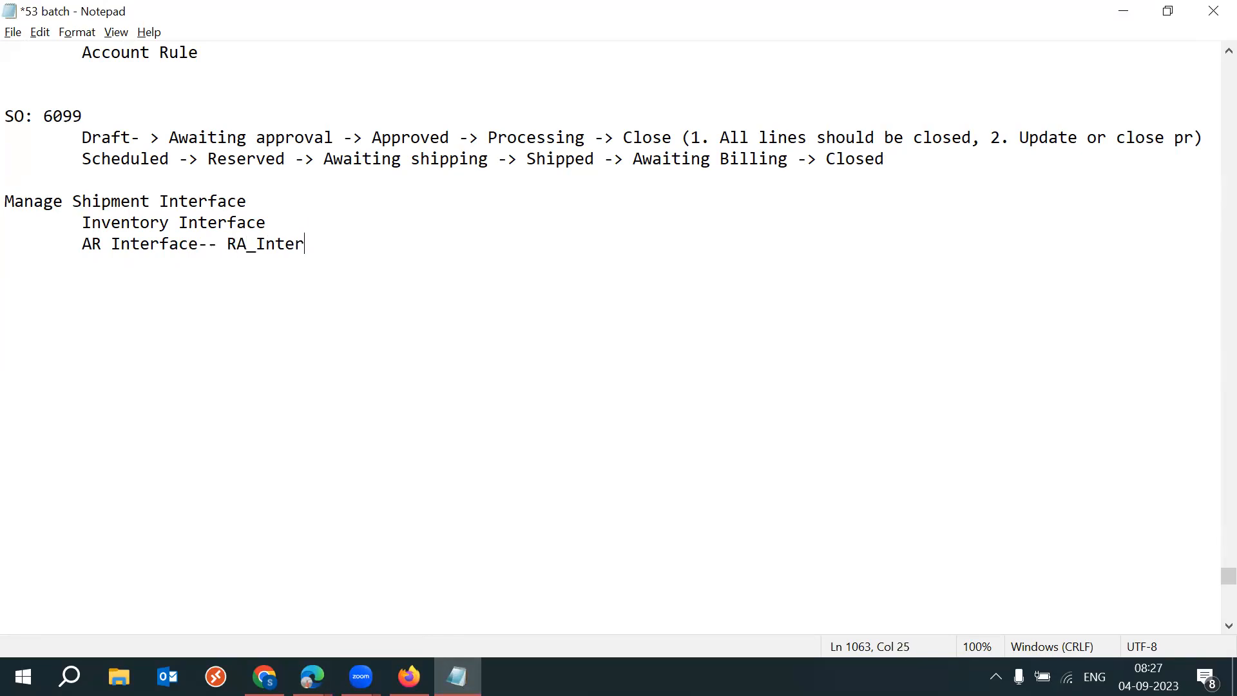
pyautogui.write('lines_all')
pyautogui.hotkey('ctrl', 's')
# Switch back to the browser's process list and review the Apply Document Job Set Rules and Output Preferences and Print Pick Slip Report processes
pyautogui.hotkey('alt', 'Tab')
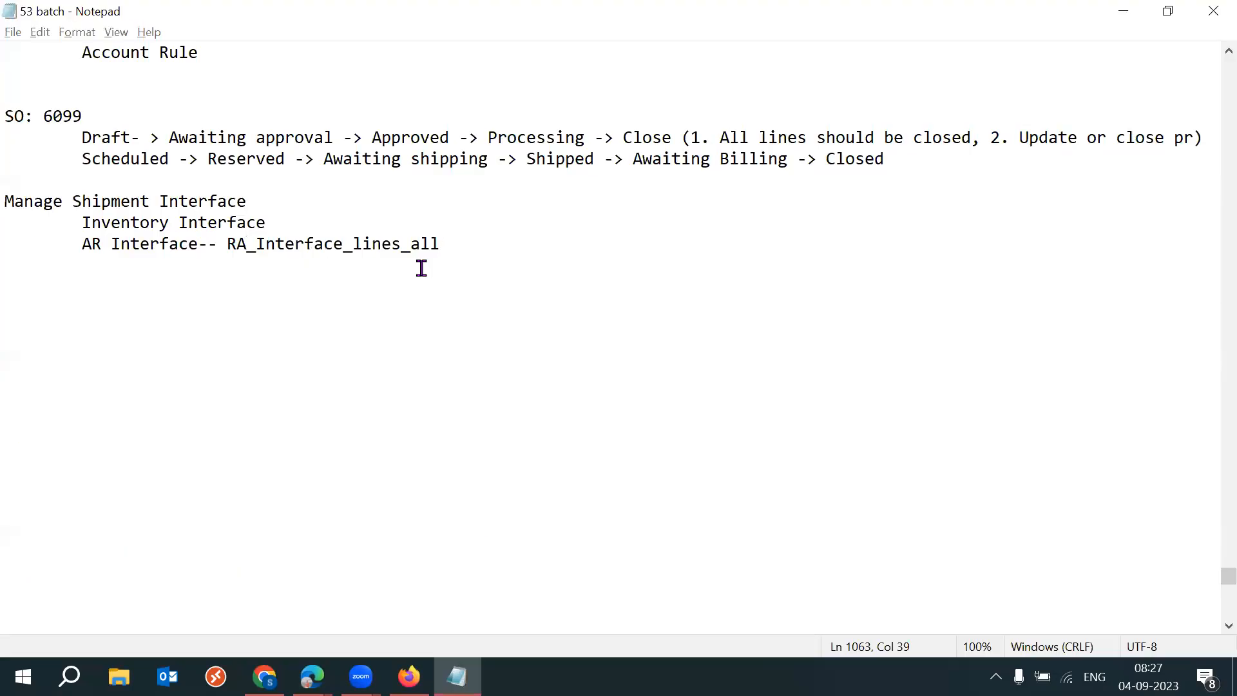
pyautogui.hotkey('alt', 'Tab')
pyautogui.click(273, 397)
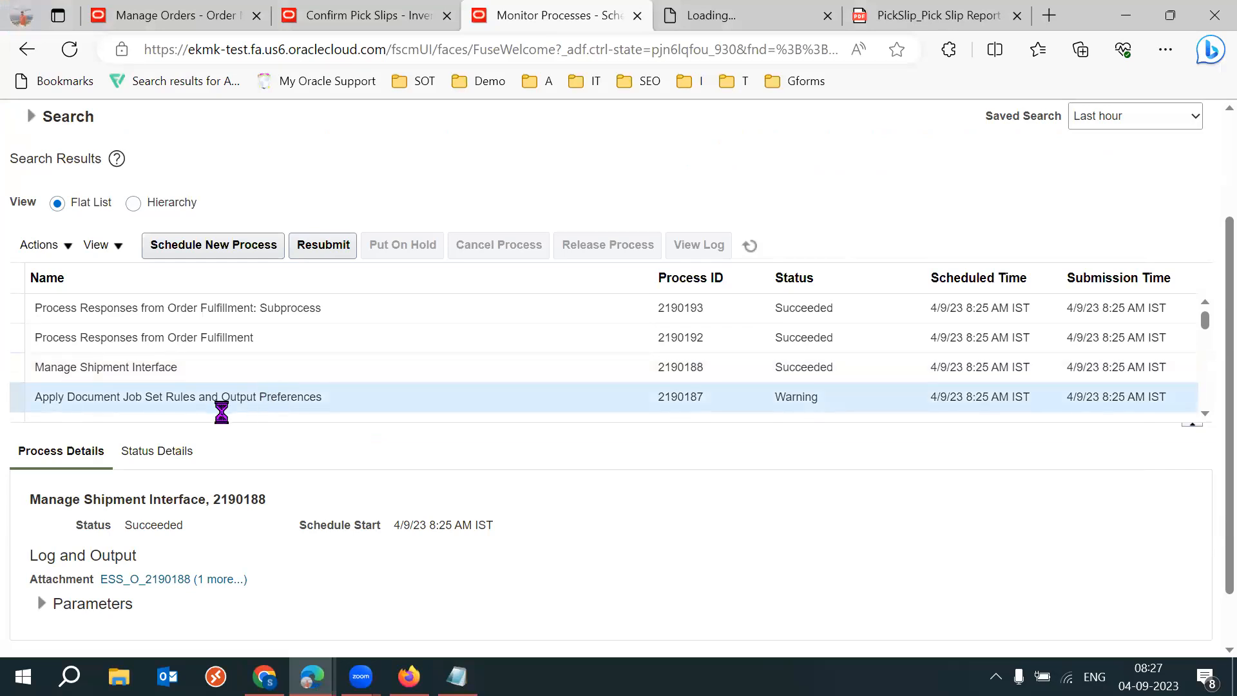
pyautogui.moveTo(128, 399); pyautogui.dragTo(318, 404)
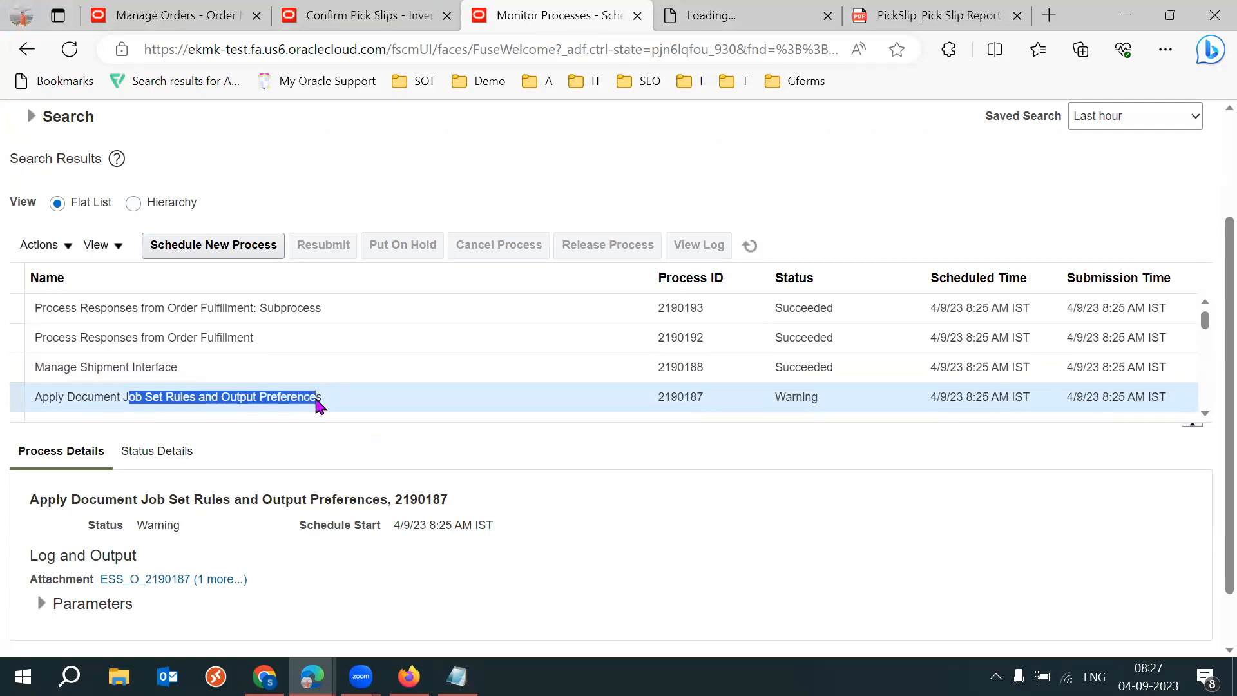
pyautogui.tripleClick(317, 403)
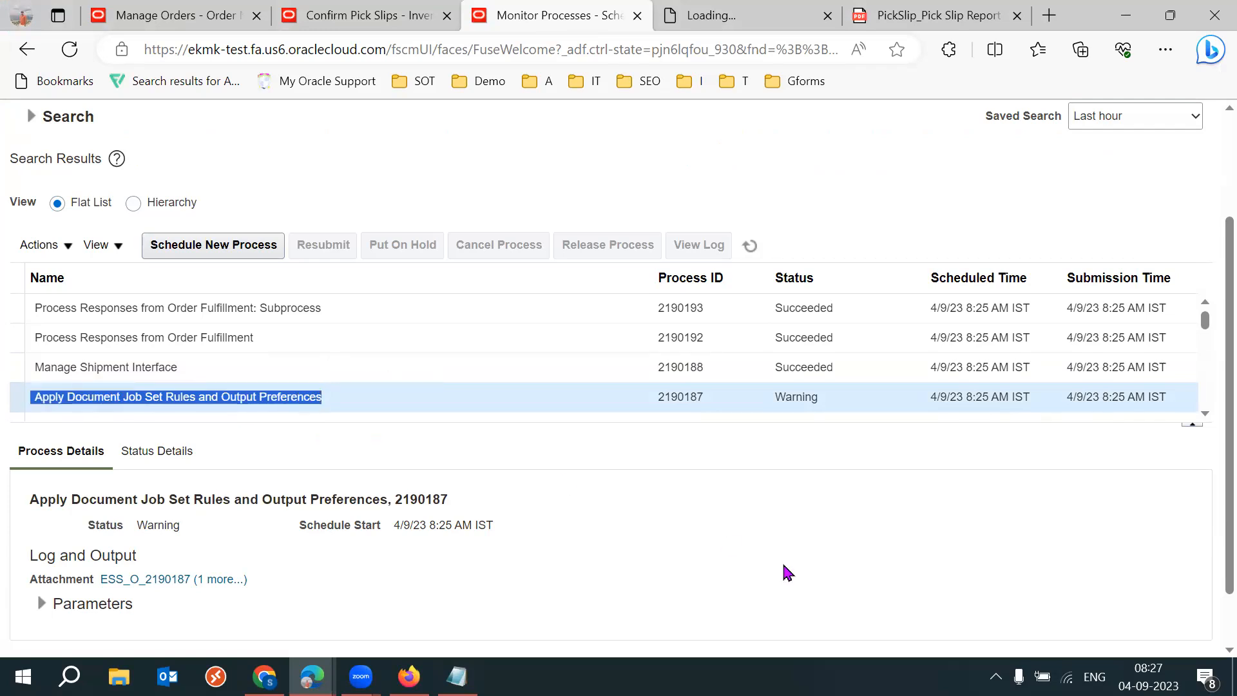
pyautogui.click(146, 397)
pyautogui.moveTo(123, 397); pyautogui.dragTo(204, 395)
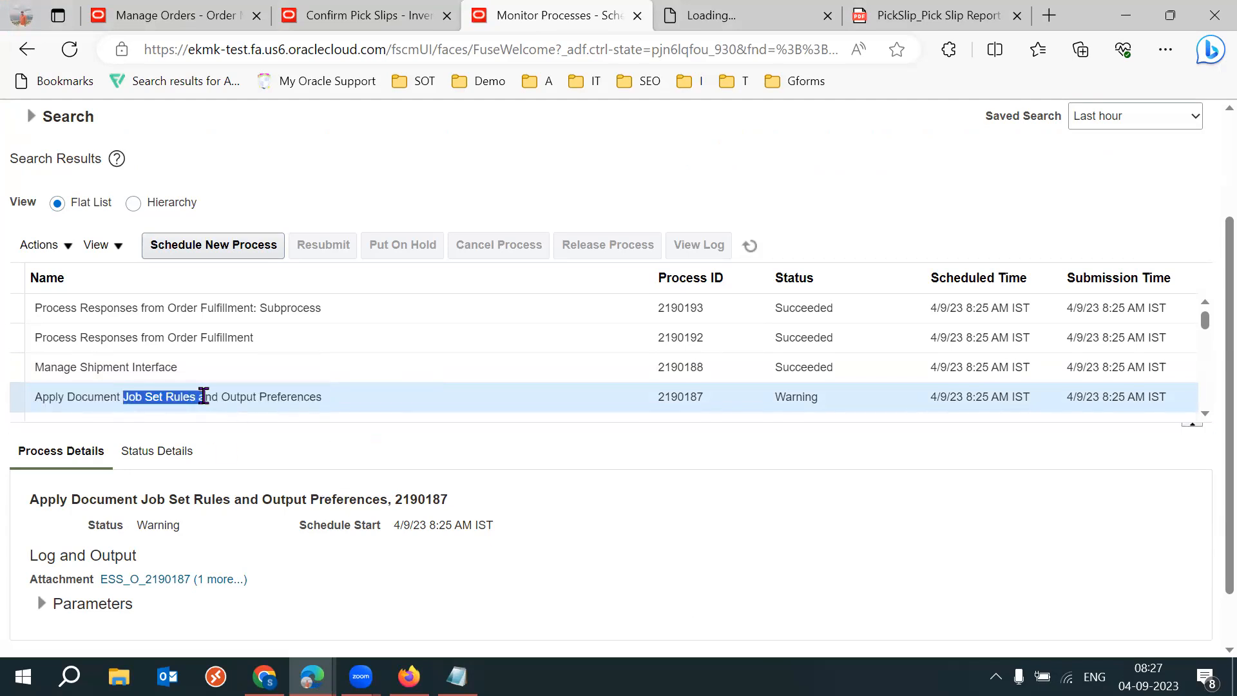
pyautogui.tripleClick(205, 396)
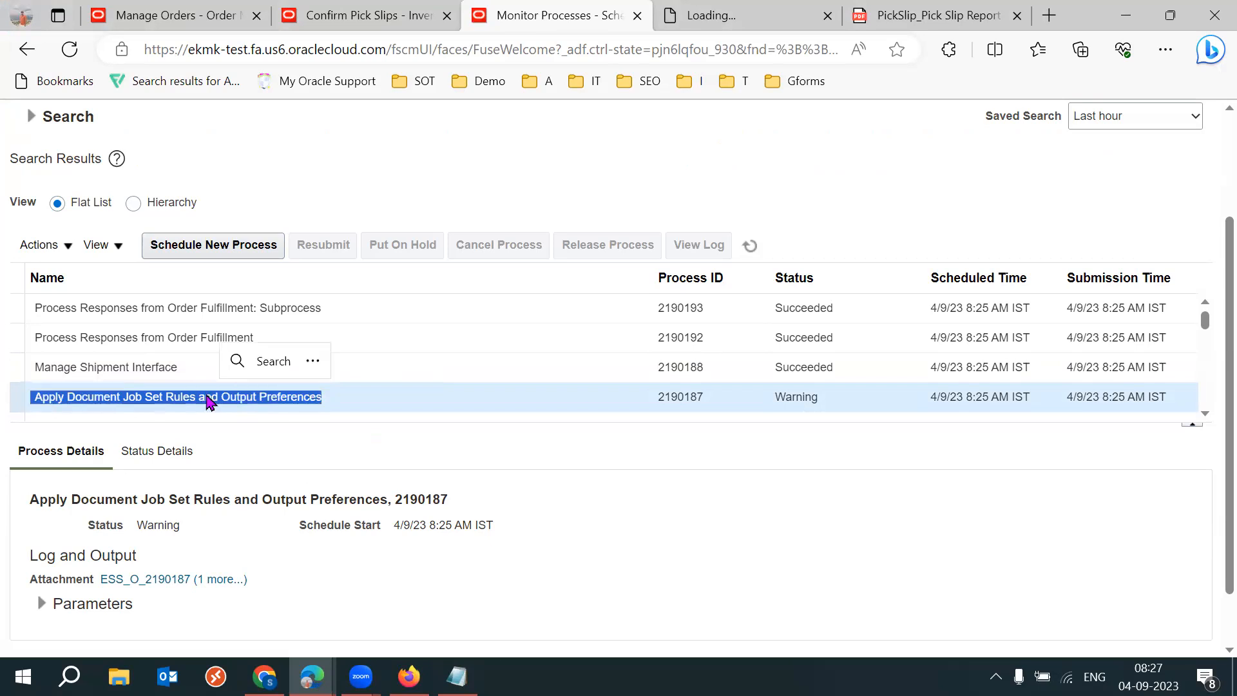
pyautogui.click(480, 419)
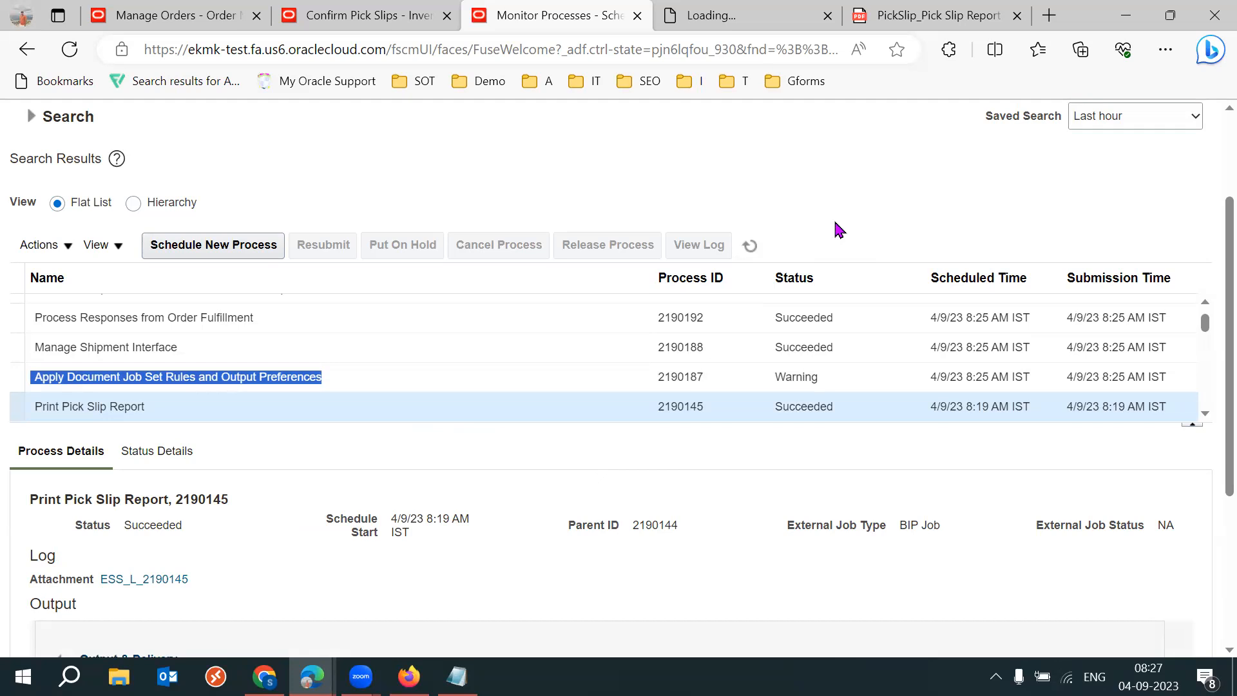
# Refresh the scheduled process list, look through its entries and view the details of the Manage Shipment Interface process
pyautogui.click(750, 246)
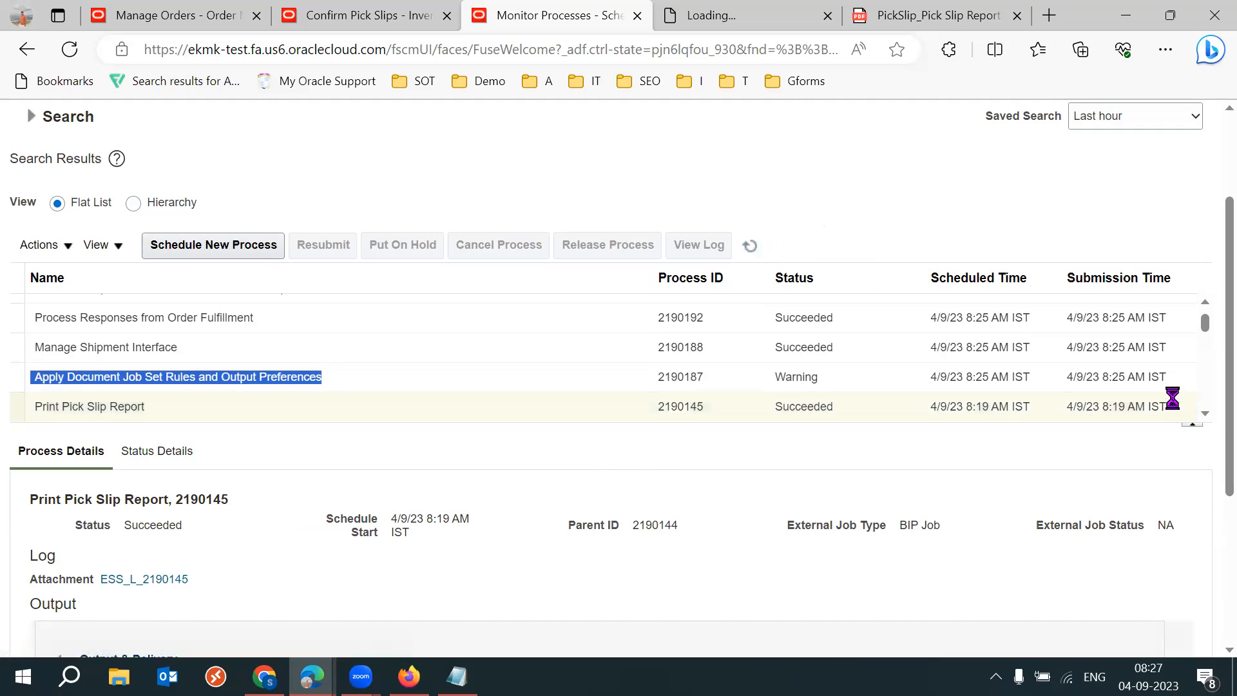
pyautogui.click(1205, 414)
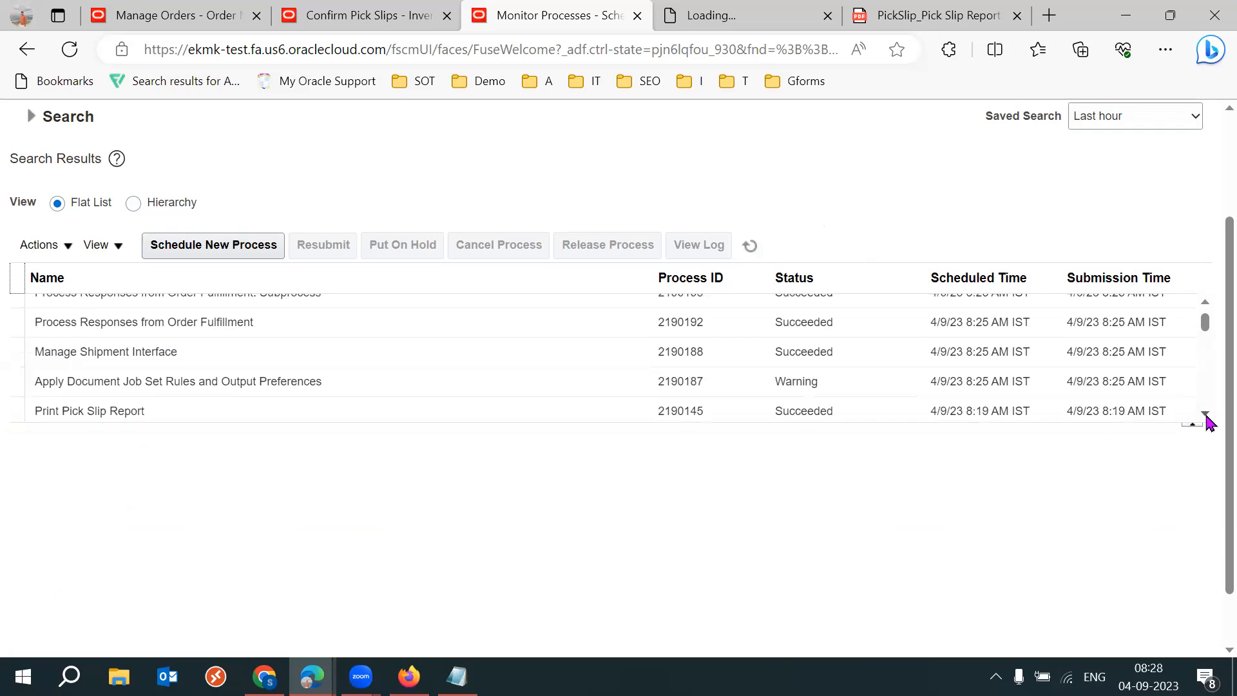
pyautogui.click(1205, 414)
pyautogui.click(1205, 414)
pyautogui.click(1205, 415)
pyautogui.click(1205, 414)
pyautogui.moveTo(1208, 344); pyautogui.dragTo(1205, 237)
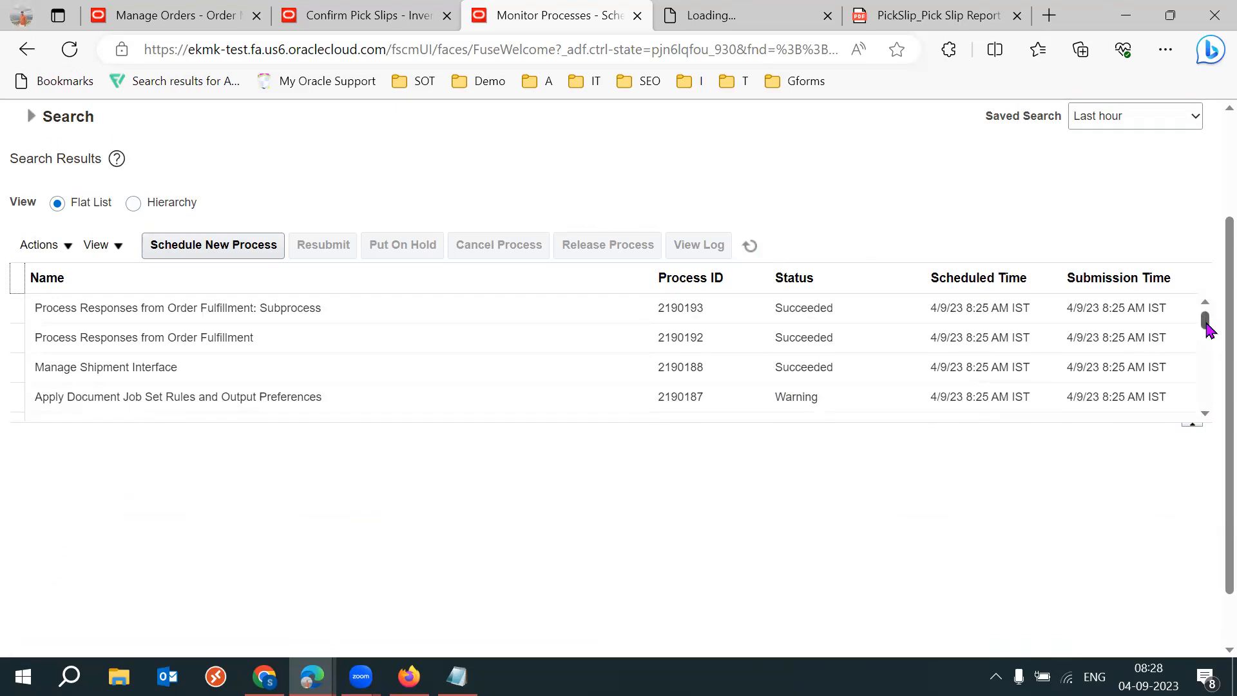
pyautogui.click(499, 368)
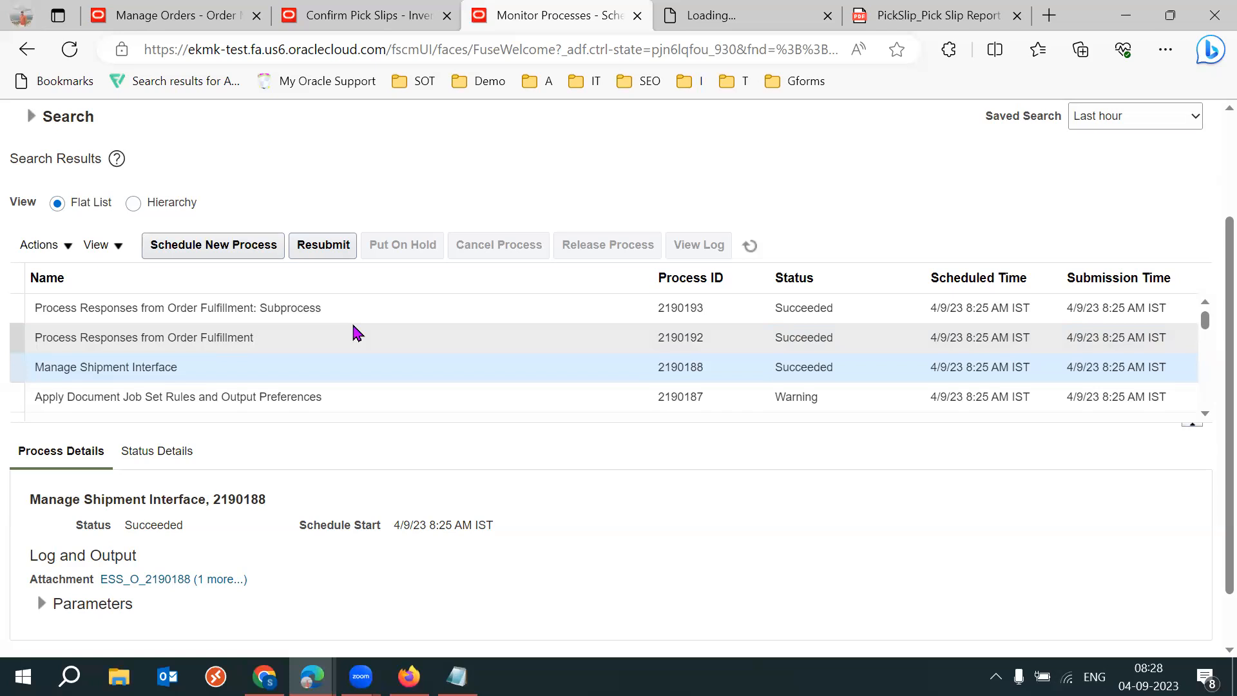
pyautogui.tripleClick(136, 380)
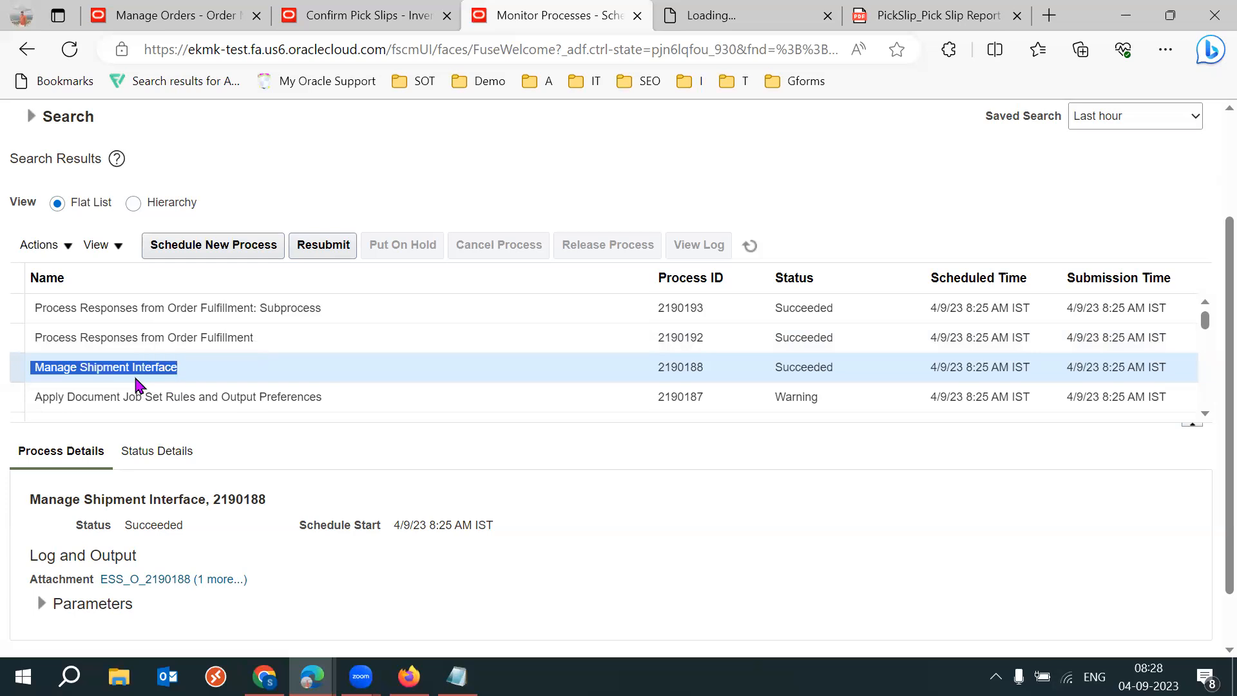
# Return to the sales order and check the status of its 53KFG101 order line
pyautogui.click(193, 23)
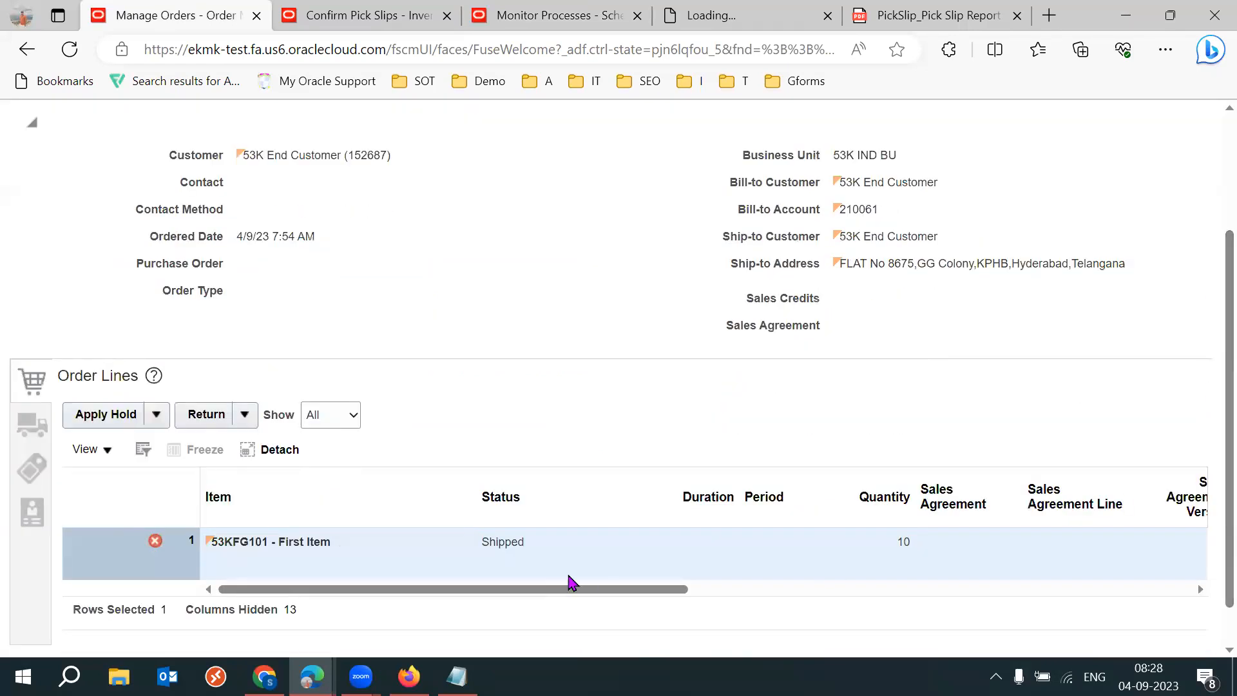
pyautogui.doubleClick(500, 548)
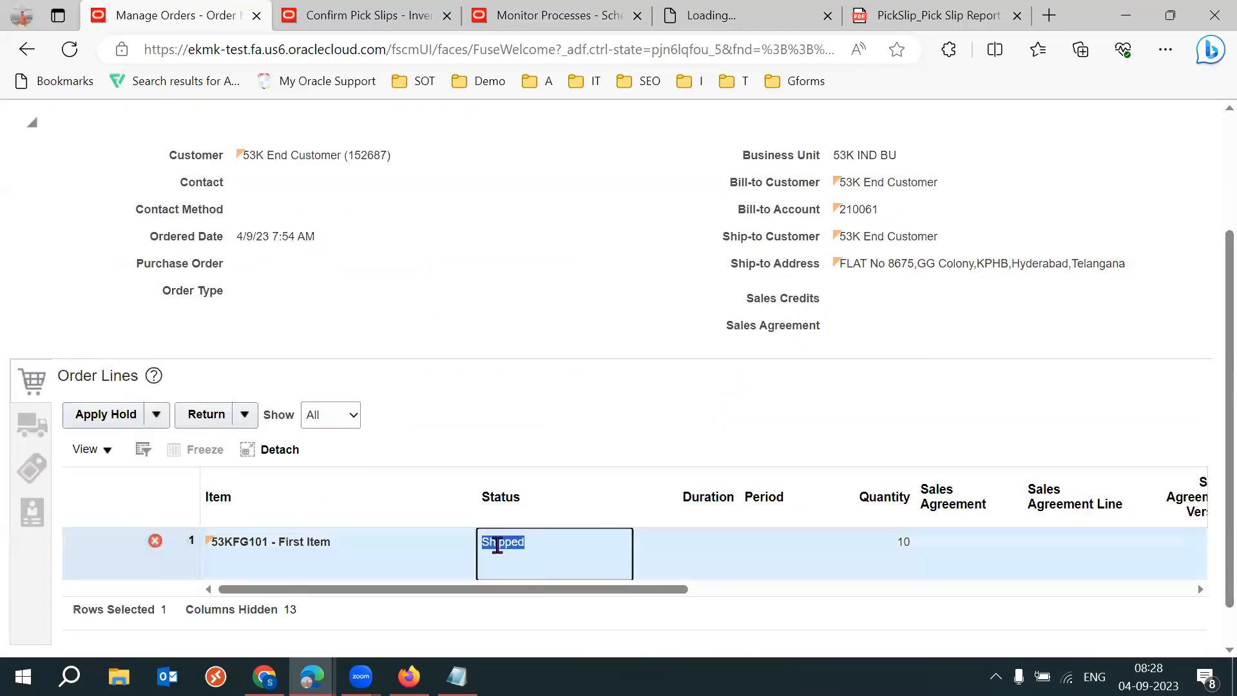
pyautogui.click(674, 258)
pyautogui.doubleClick(506, 555)
pyautogui.click(605, 369)
pyautogui.doubleClick(493, 544)
pyautogui.click(510, 371)
# Open the sales order's error details and compare them with the AR Interface line in the Notepad notes
pyautogui.scroll(3, 1207, 451)
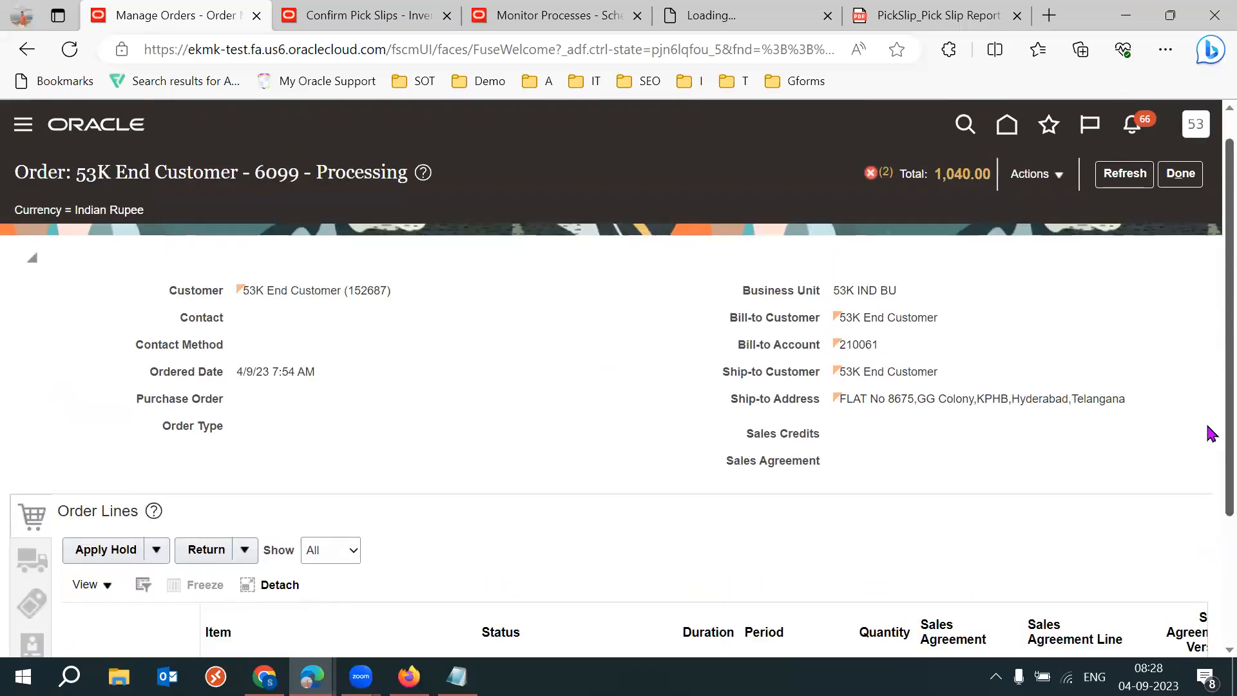
pyautogui.click(887, 174)
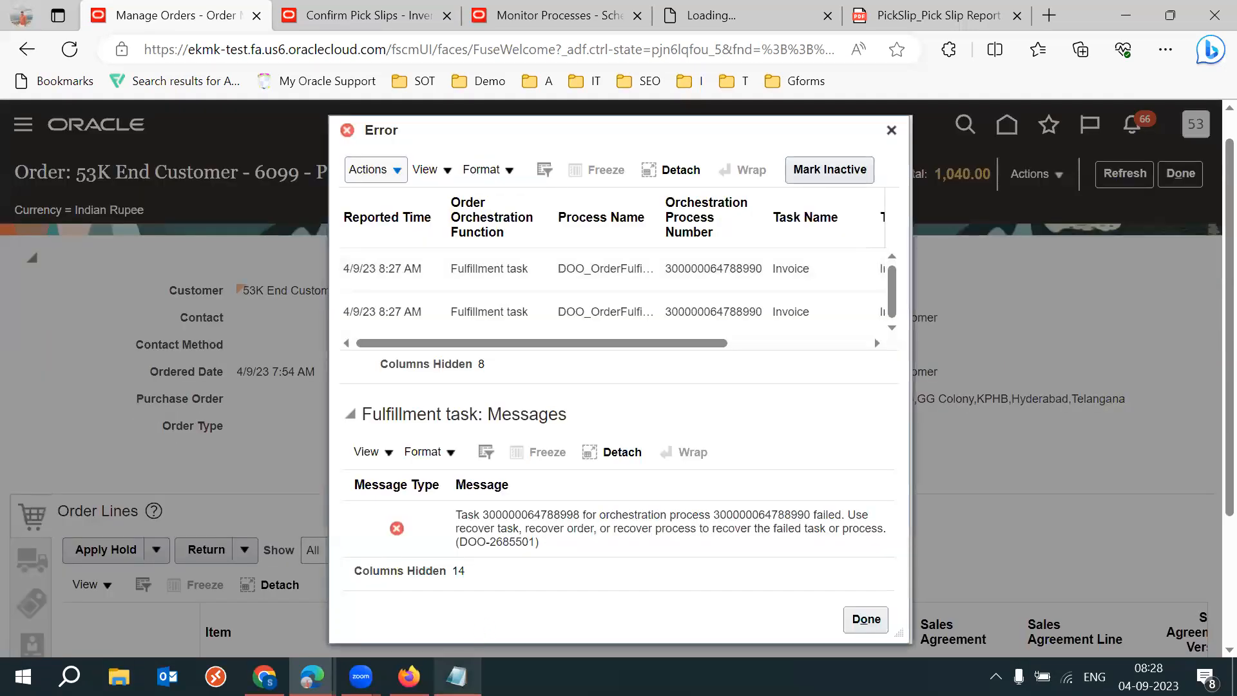
pyautogui.click(457, 677)
pyautogui.moveTo(79, 250); pyautogui.dragTo(202, 246)
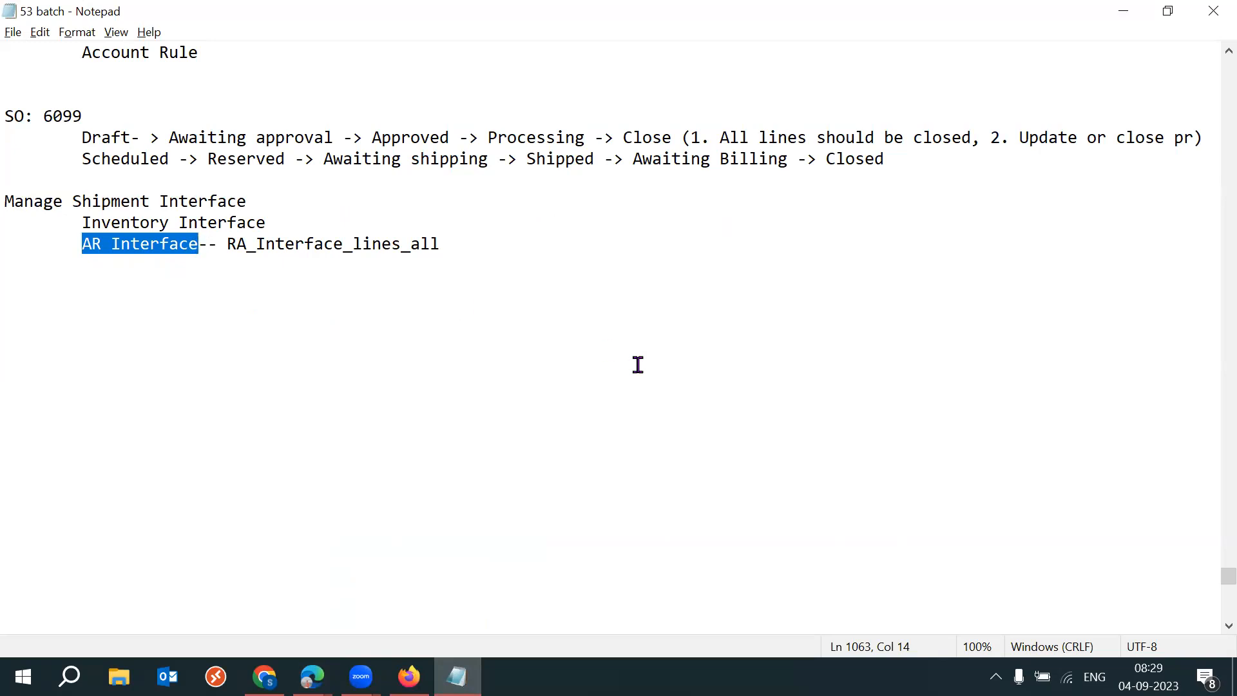
pyautogui.hotkey('alt', 'Tab')
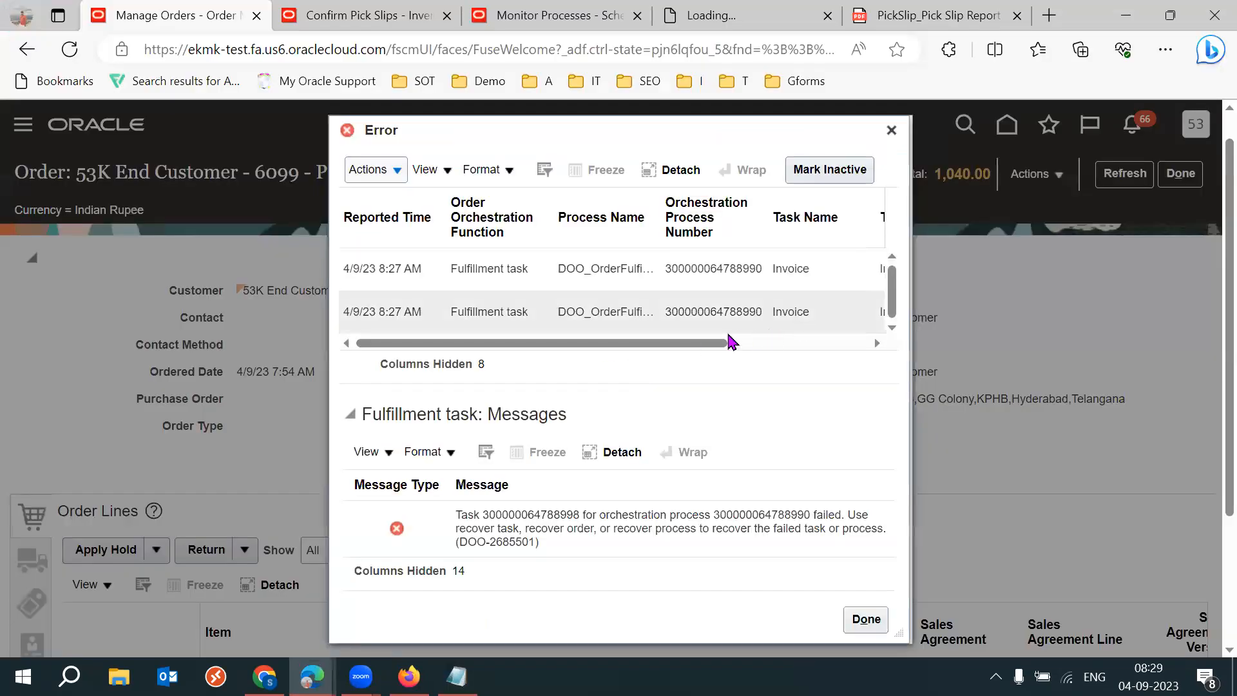
# Examine the fulfillment messages of both Invoice task errors in the order's error list
pyautogui.click(684, 329)
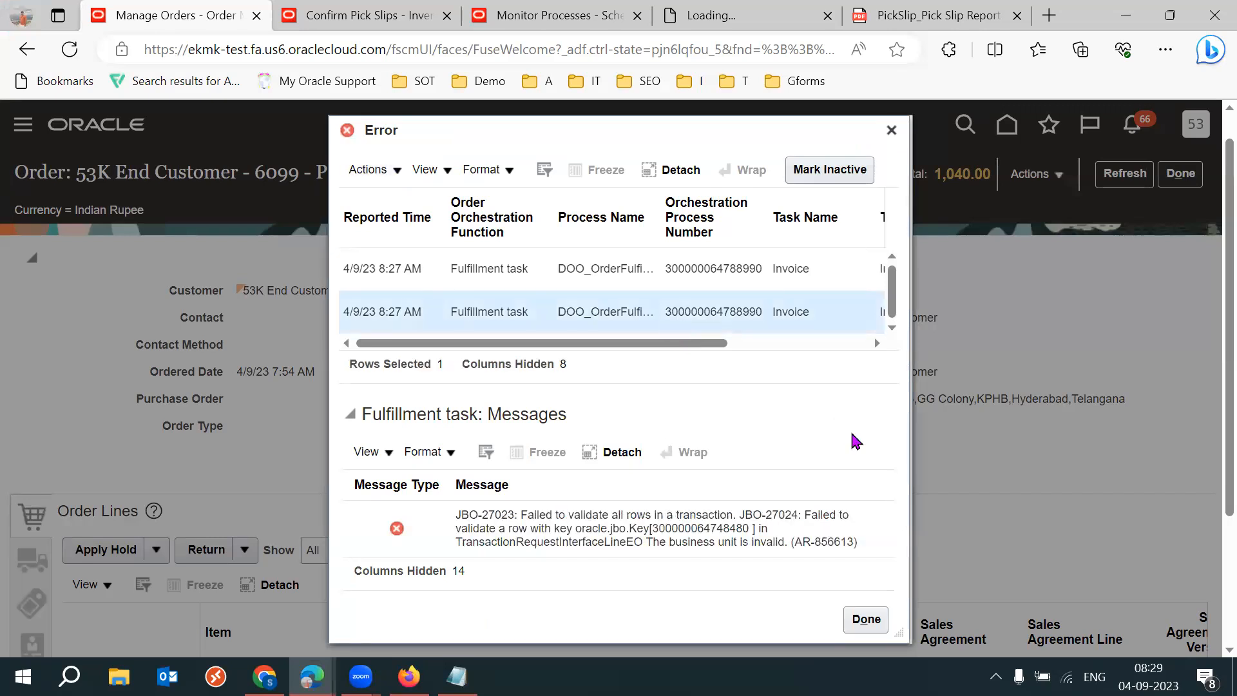
pyautogui.click(677, 268)
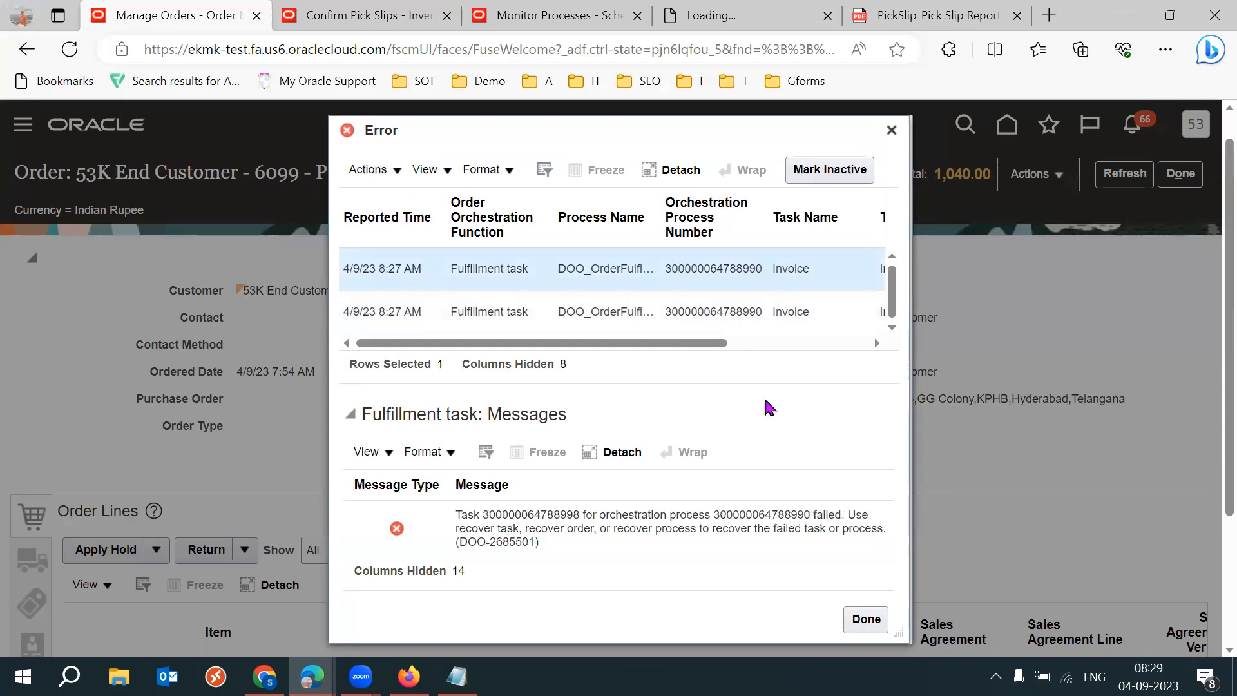
pyautogui.click(702, 311)
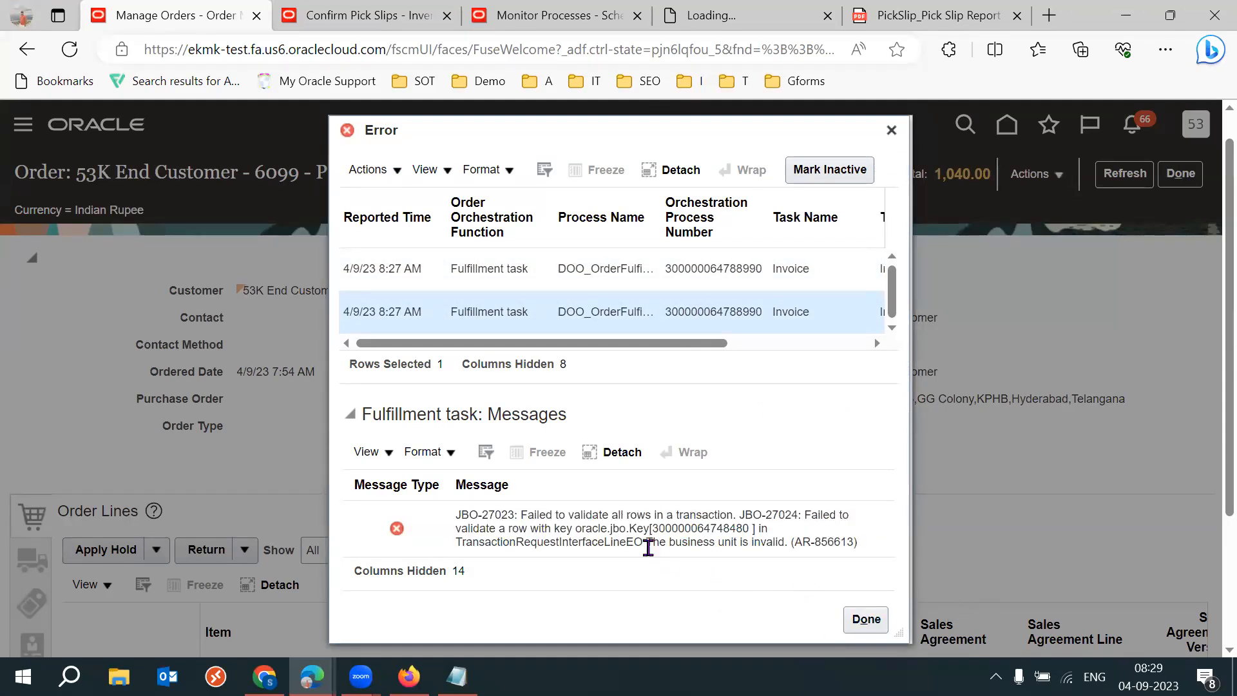
pyautogui.moveTo(645, 541); pyautogui.dragTo(786, 542)
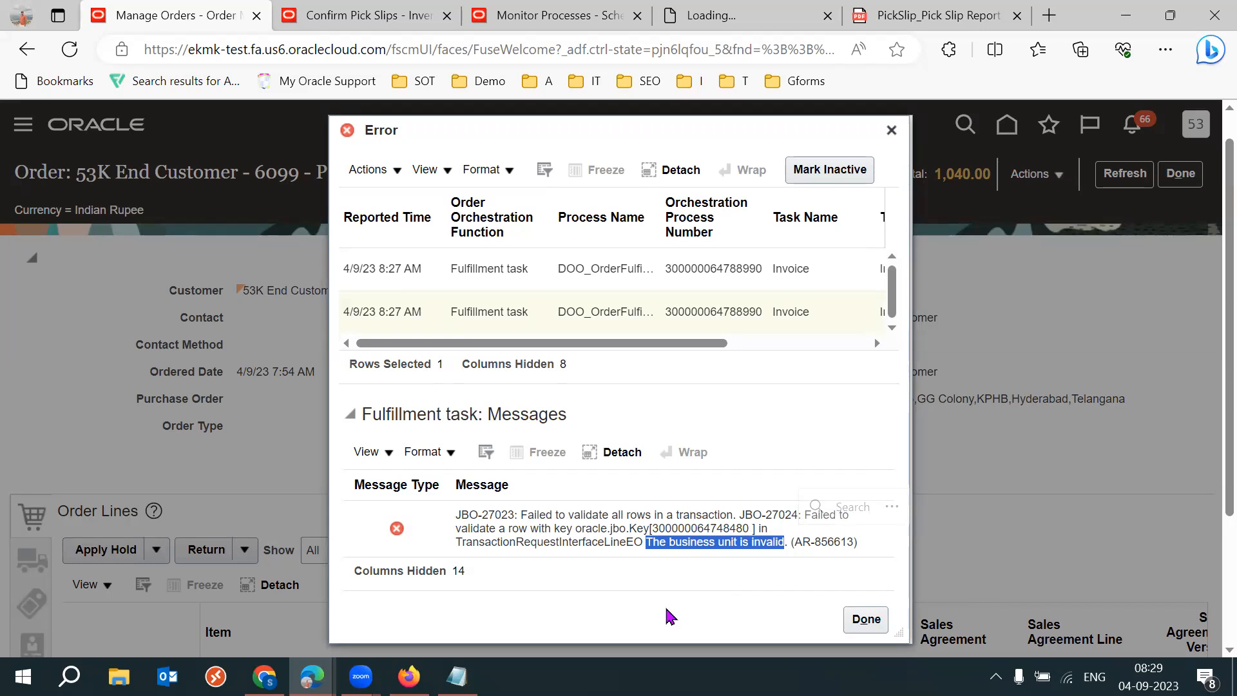
pyautogui.click(740, 582)
pyautogui.moveTo(664, 543); pyautogui.dragTo(772, 543)
pyautogui.click(721, 594)
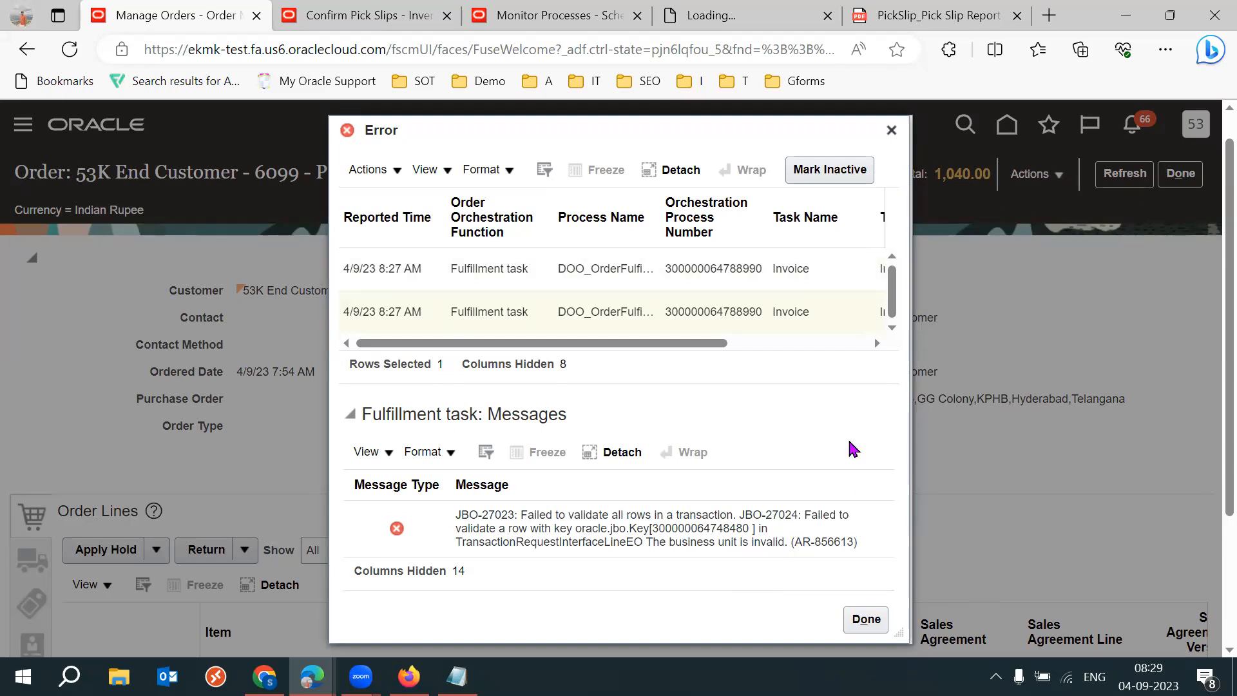
pyautogui.click(573, 287)
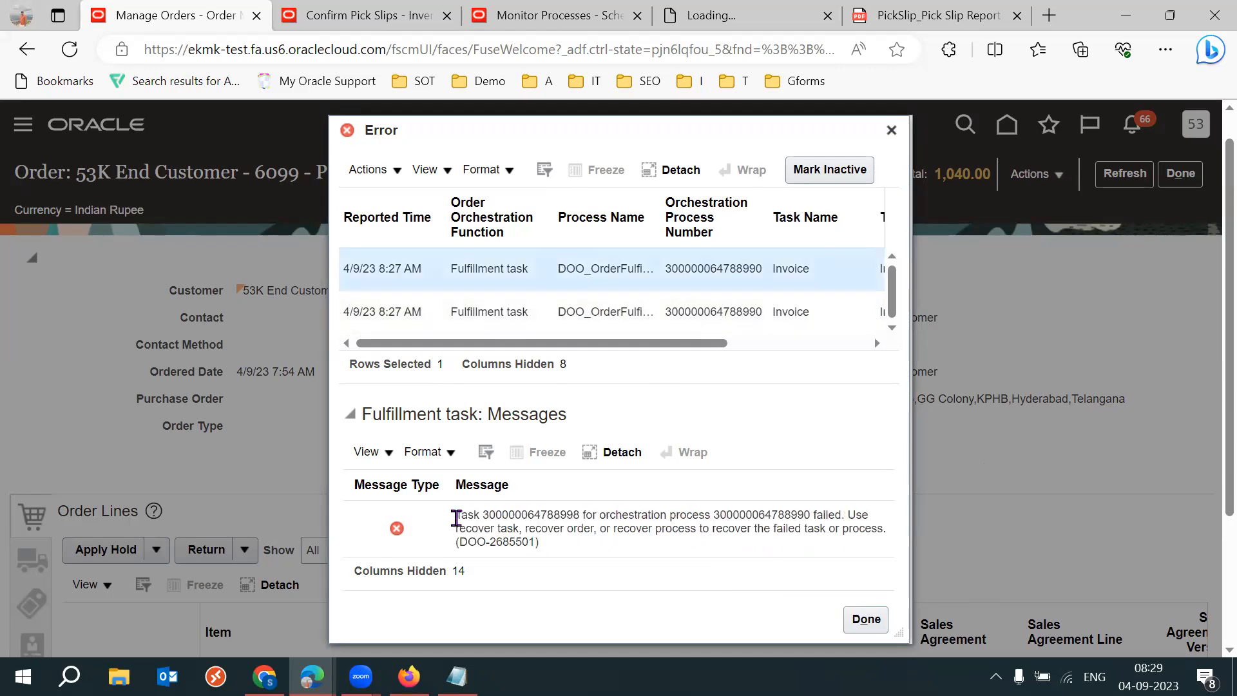
pyautogui.moveTo(454, 513); pyautogui.dragTo(542, 543)
pyautogui.click(594, 628)
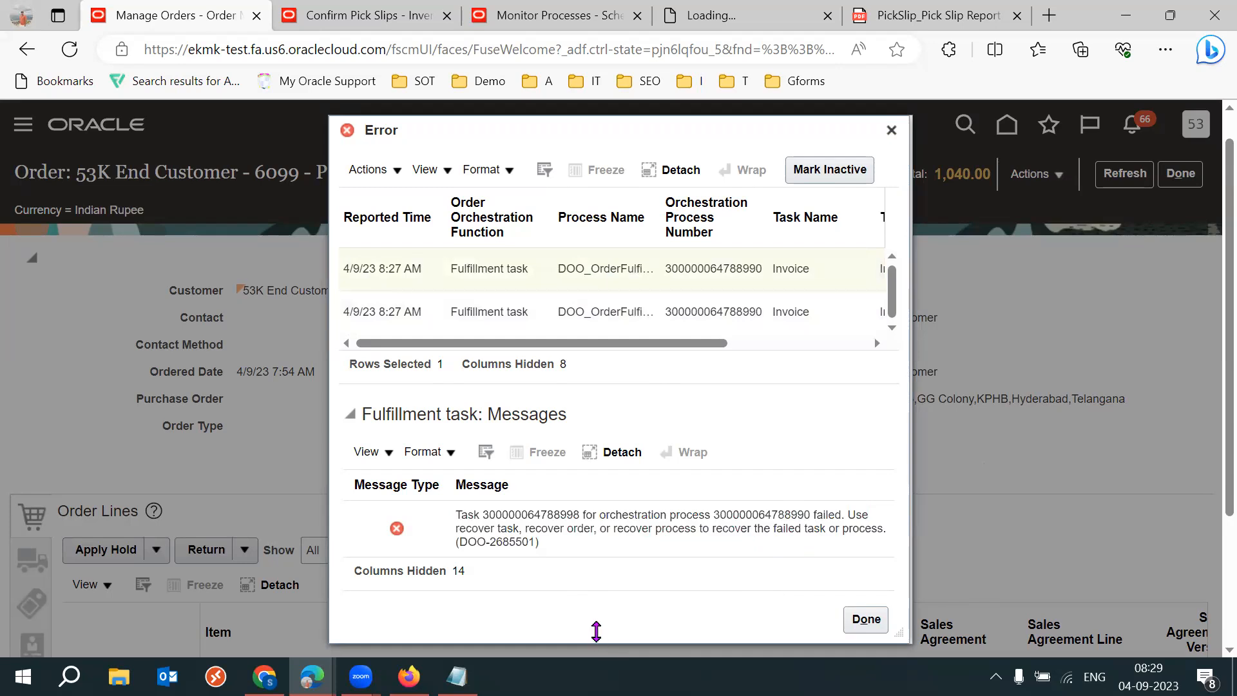
pyautogui.moveTo(475, 515); pyautogui.dragTo(570, 560)
pyautogui.click(569, 560)
pyautogui.click(792, 318)
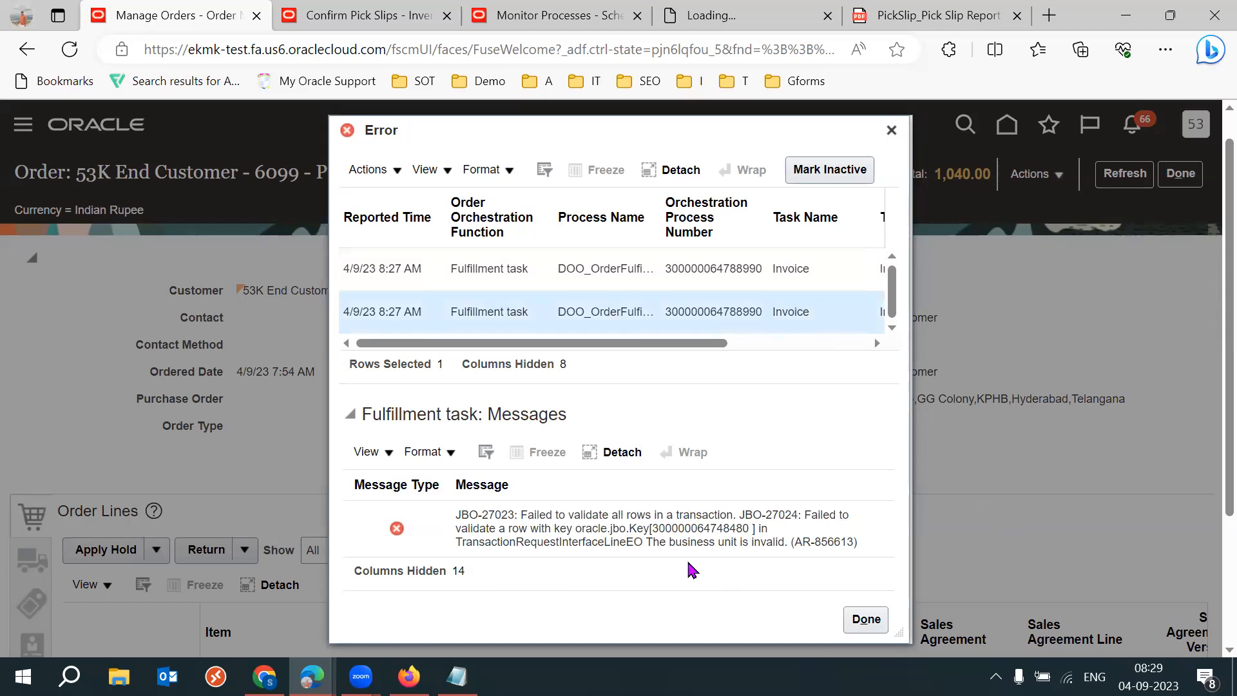
# Recheck the business unit text in the messages of both Invoice task errors and close the order's error details
pyautogui.moveTo(646, 542); pyautogui.dragTo(789, 545)
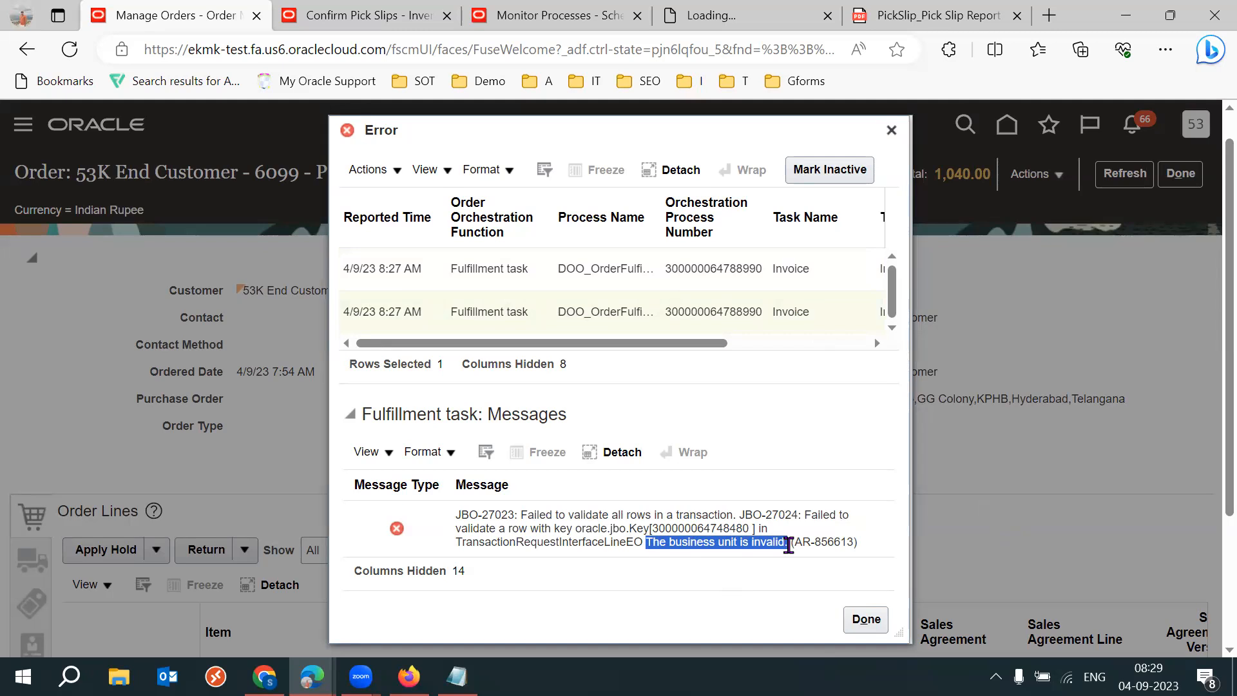
pyautogui.moveTo(789, 545); pyautogui.dragTo(789, 545)
pyautogui.click(778, 428)
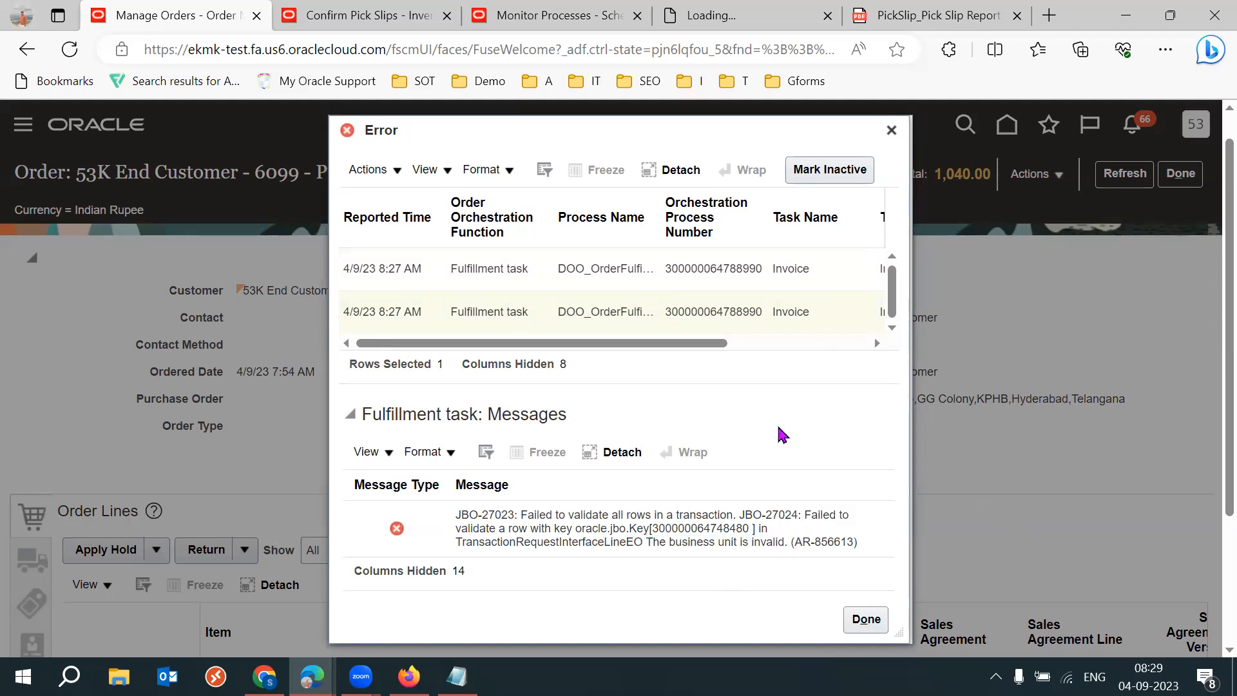
pyautogui.click(695, 284)
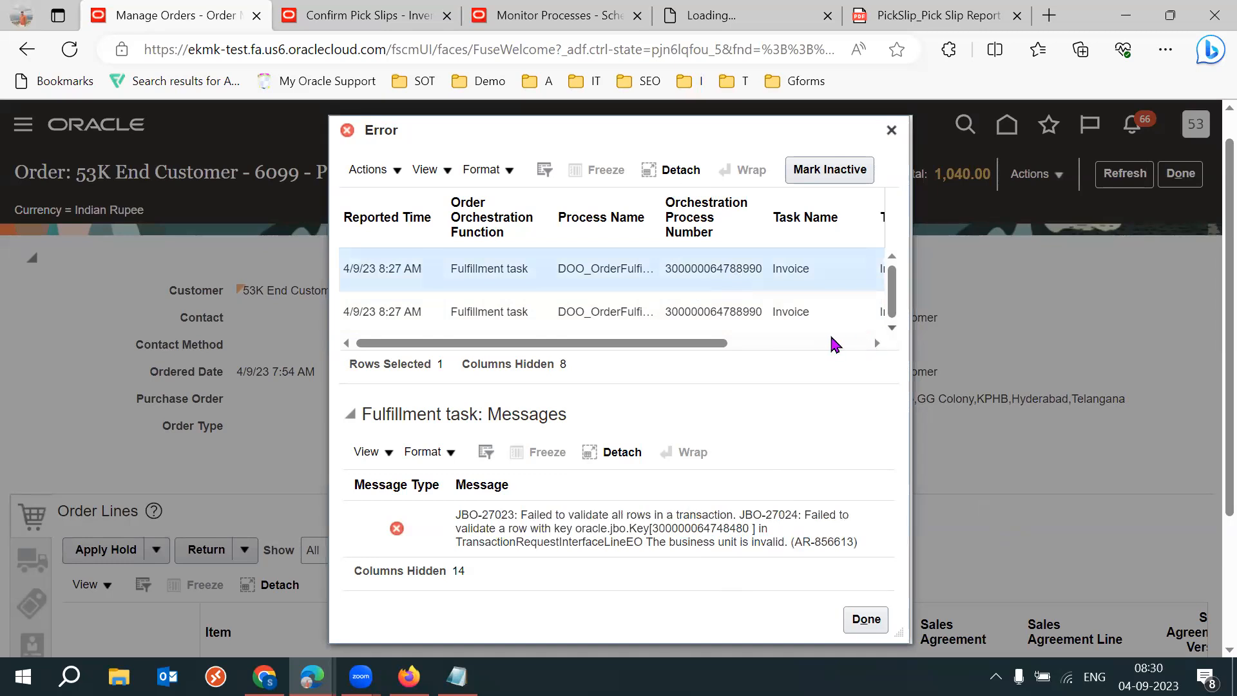
pyautogui.click(761, 322)
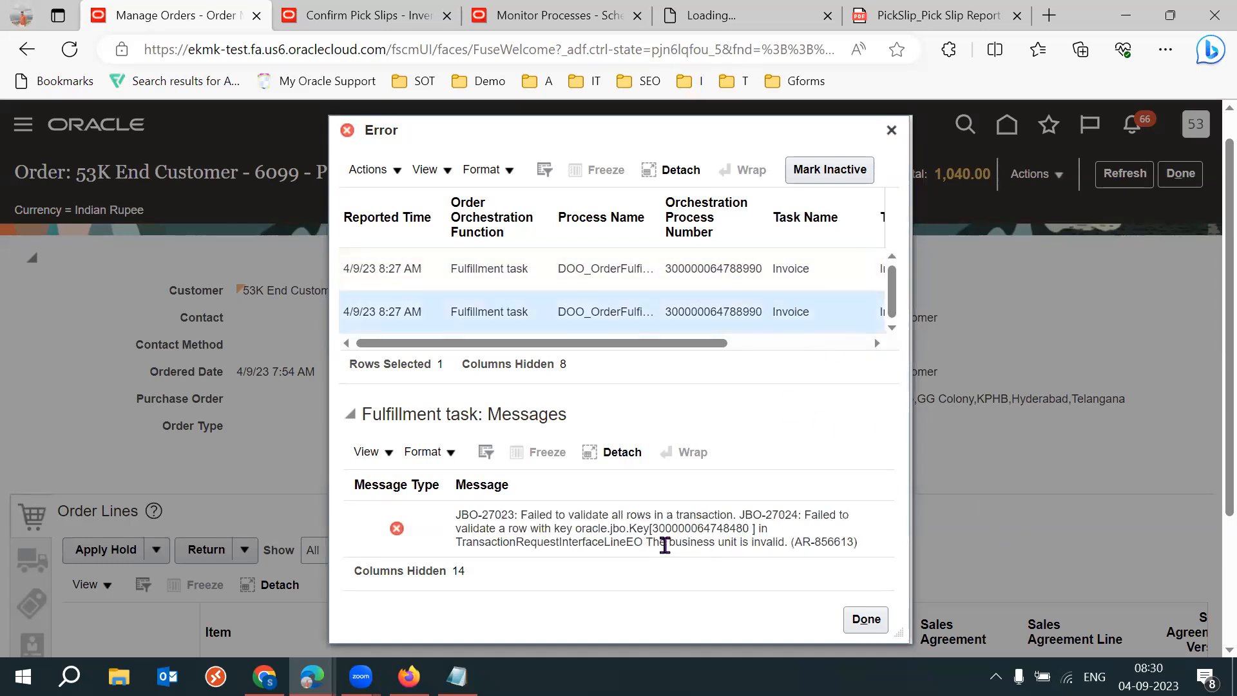
pyautogui.moveTo(644, 544); pyautogui.dragTo(783, 544)
pyautogui.click(754, 390)
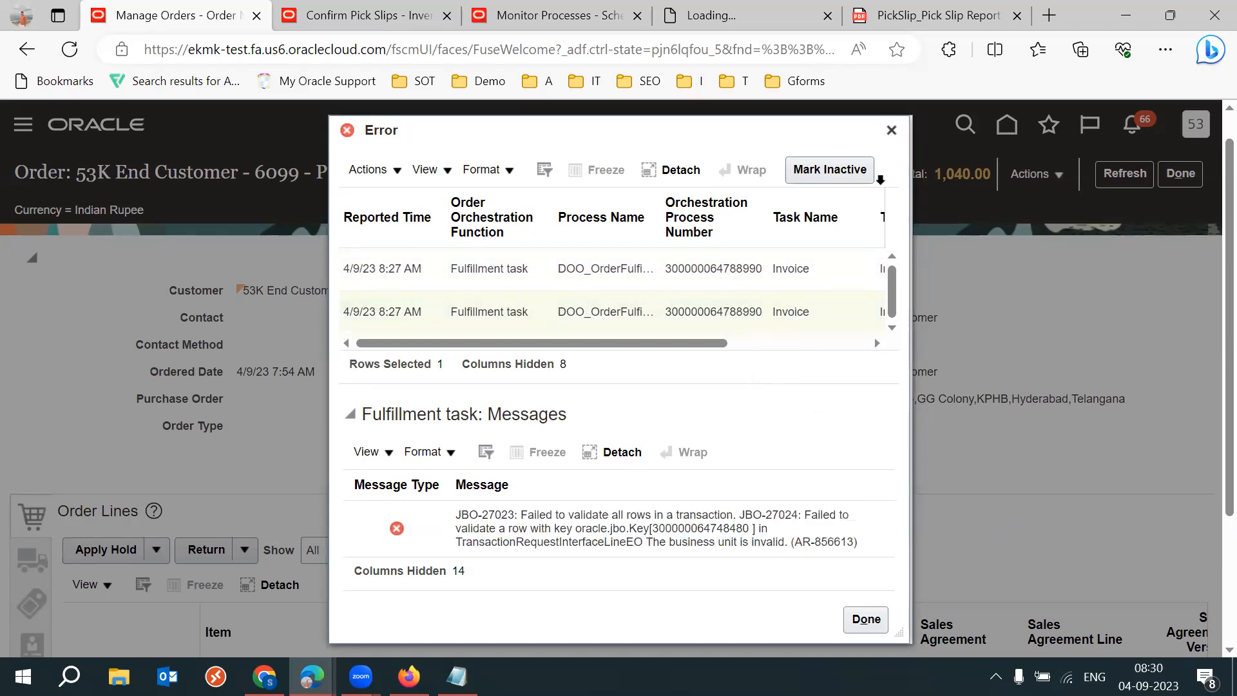
pyautogui.click(892, 130)
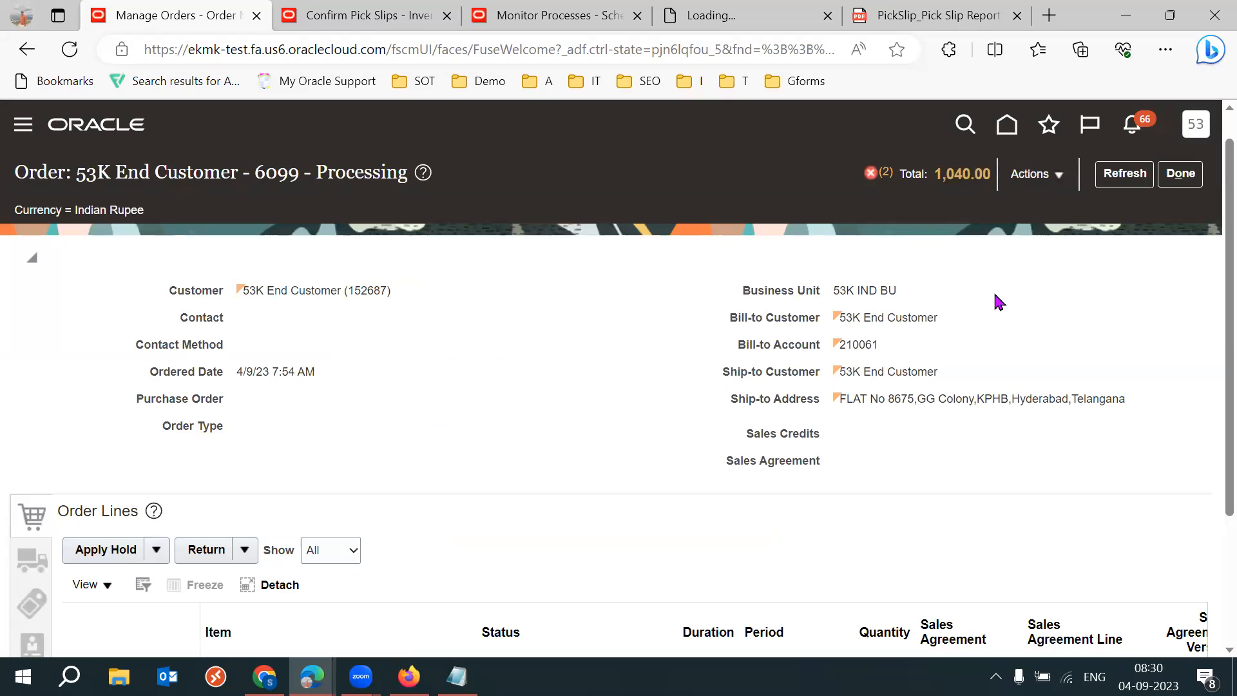
pyautogui.press('F11')
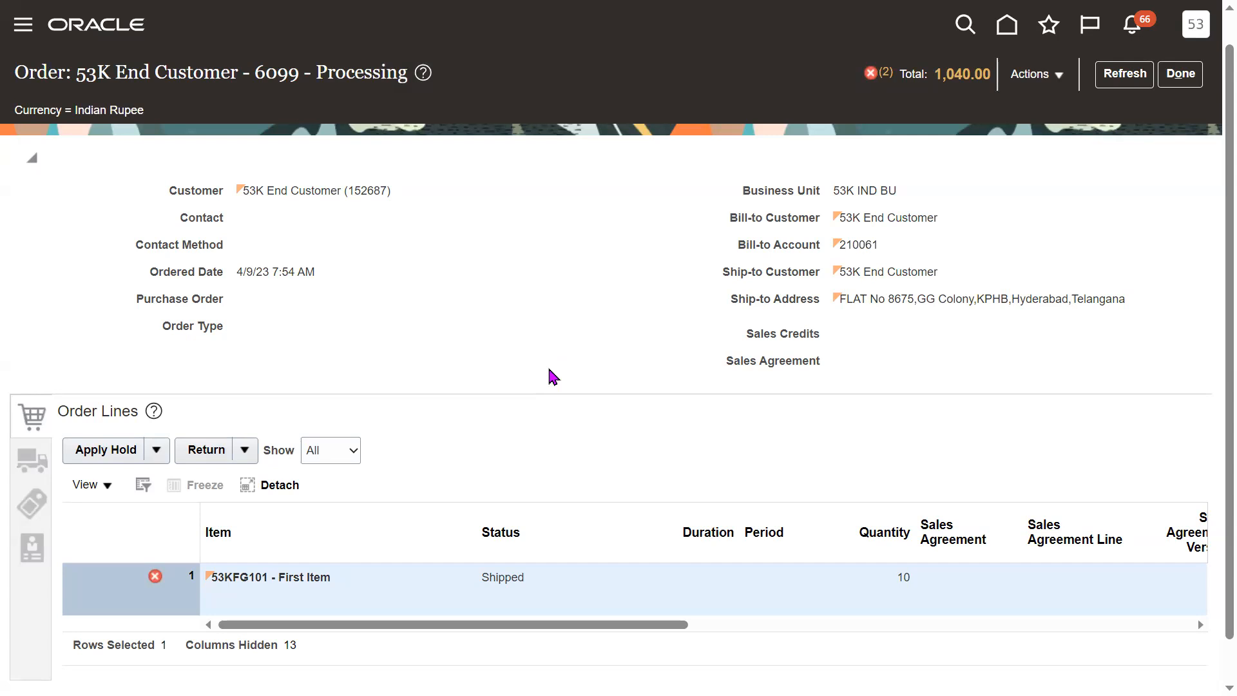
pyautogui.press('F11')
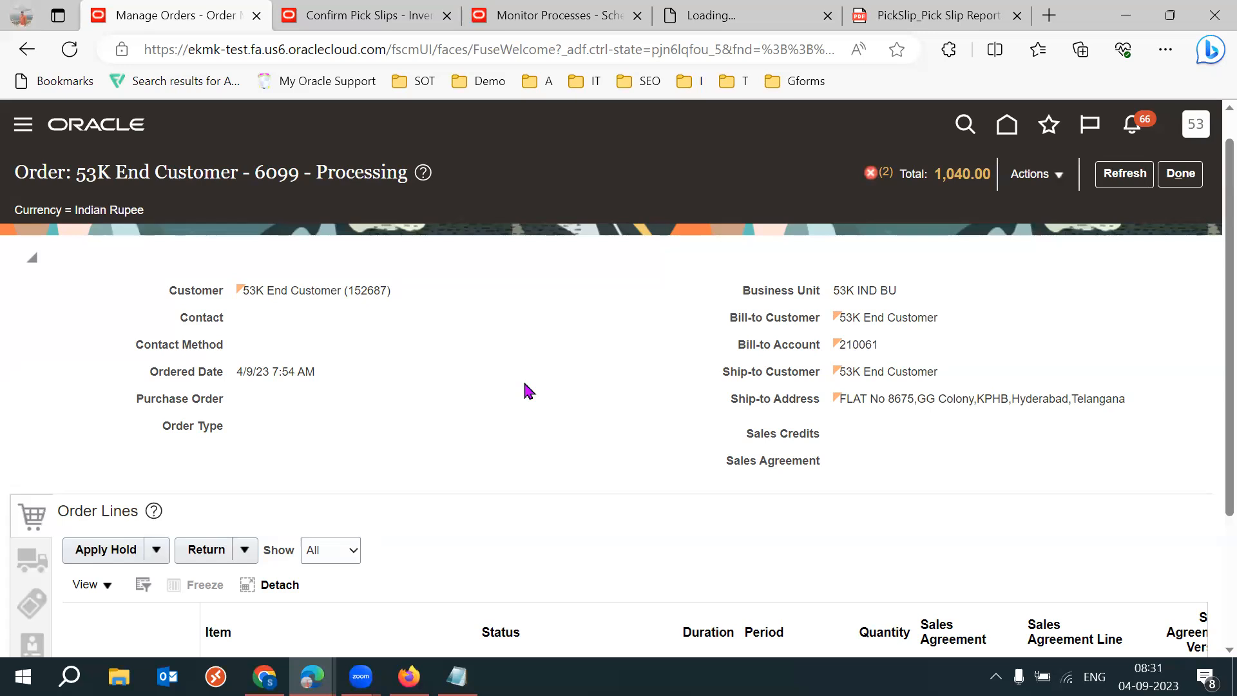
pyautogui.scroll(-3, 525, 391)
pyautogui.scroll(3, 524, 391)
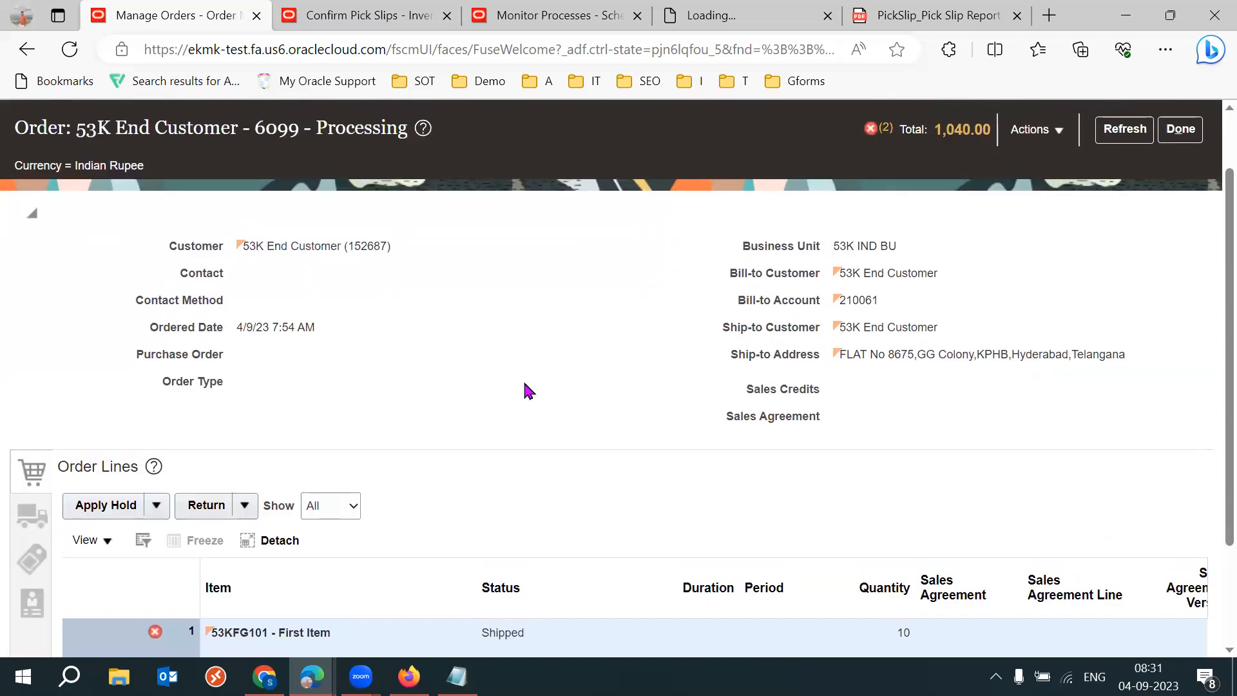
pyautogui.press('F11')
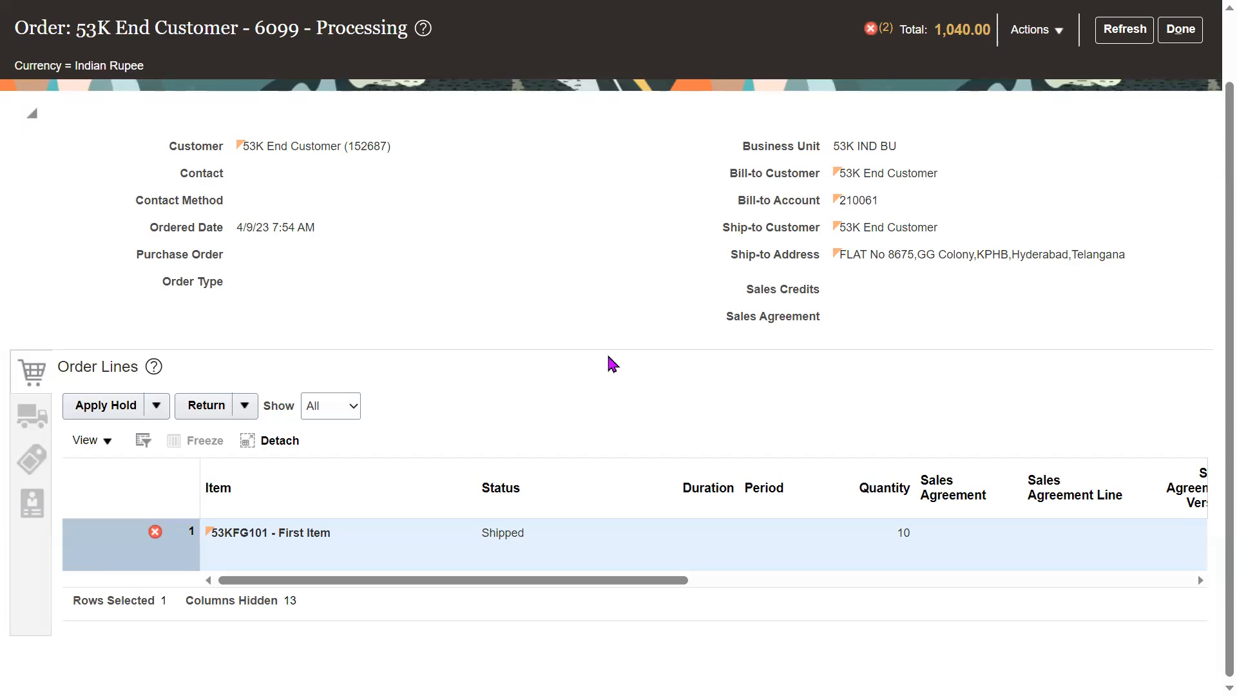
pyautogui.press('F11')
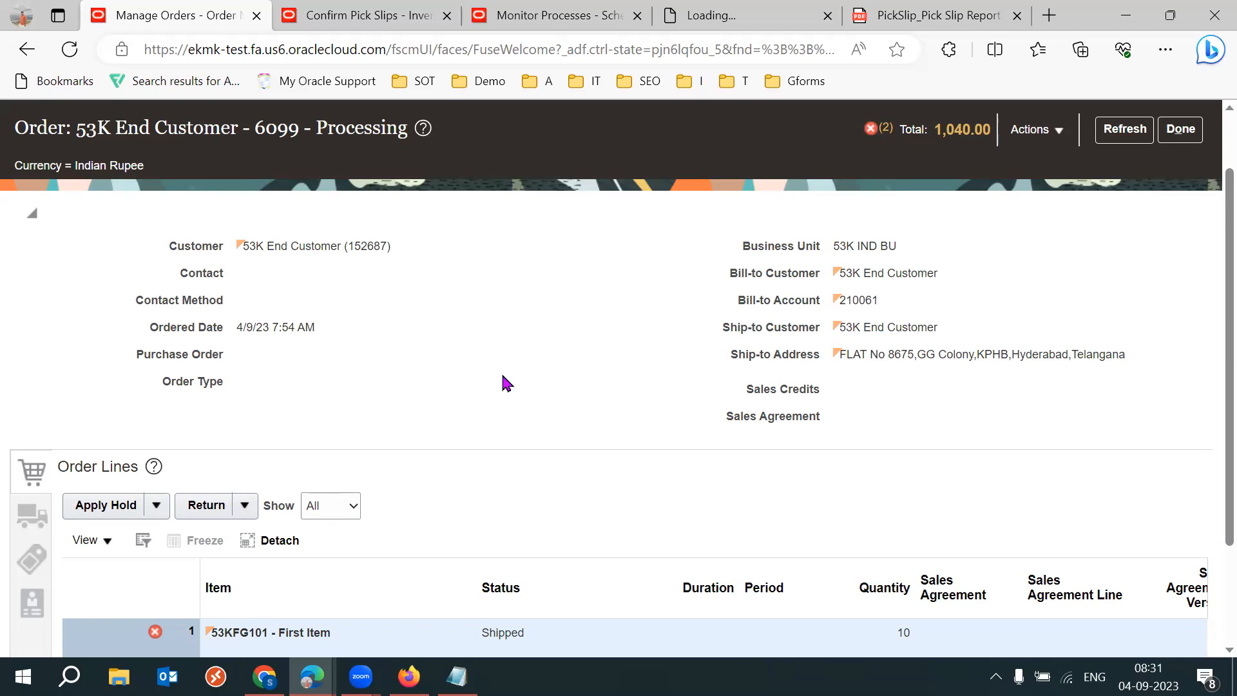
pyautogui.press('F11')
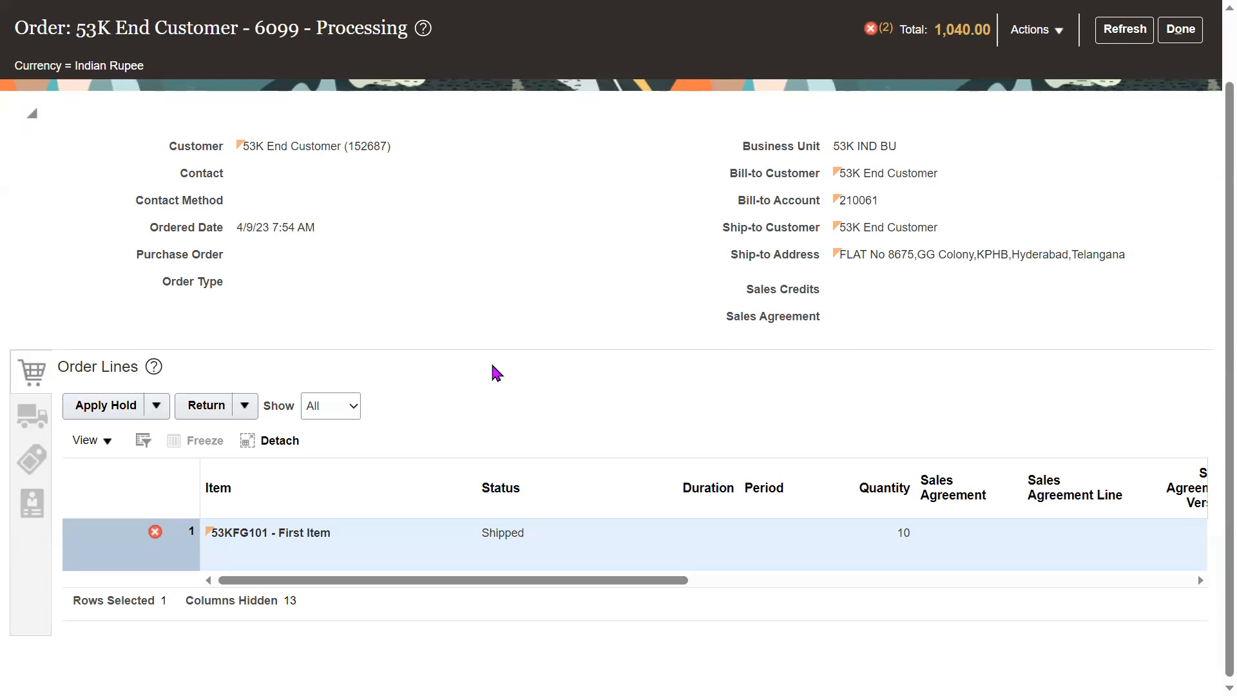
pyautogui.press('F11')
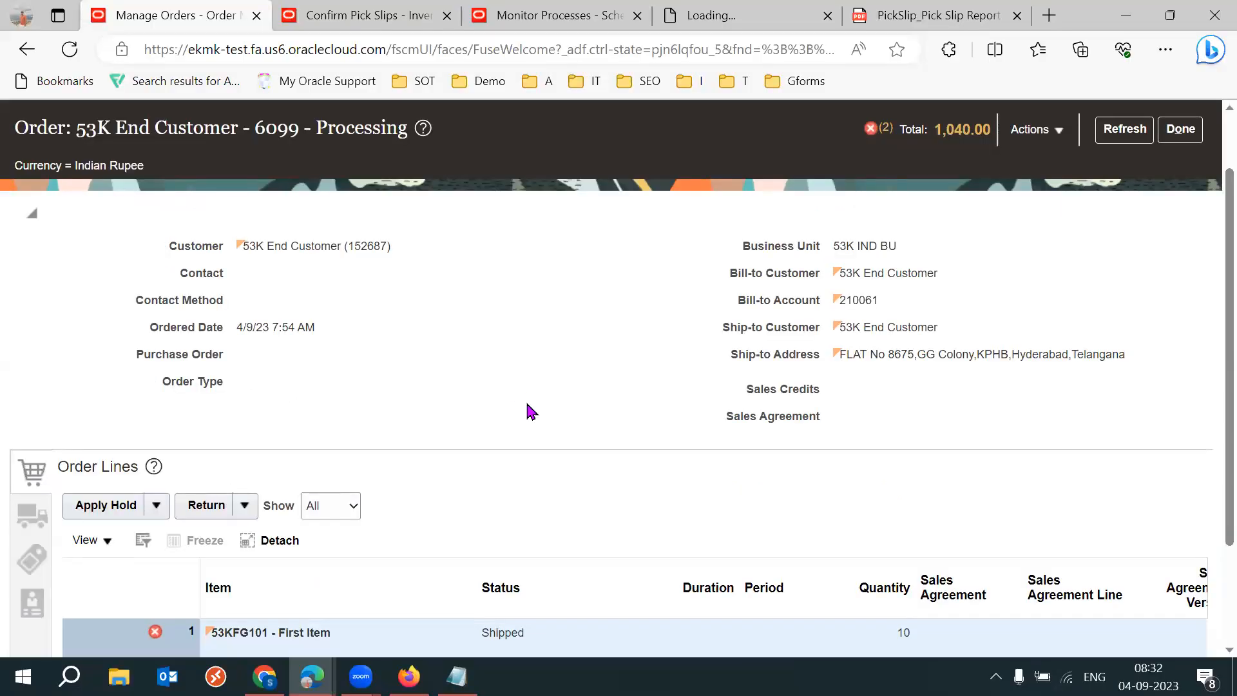
# Open the Shipment Details of the sales order
pyautogui.scroll(-1, 531, 412)
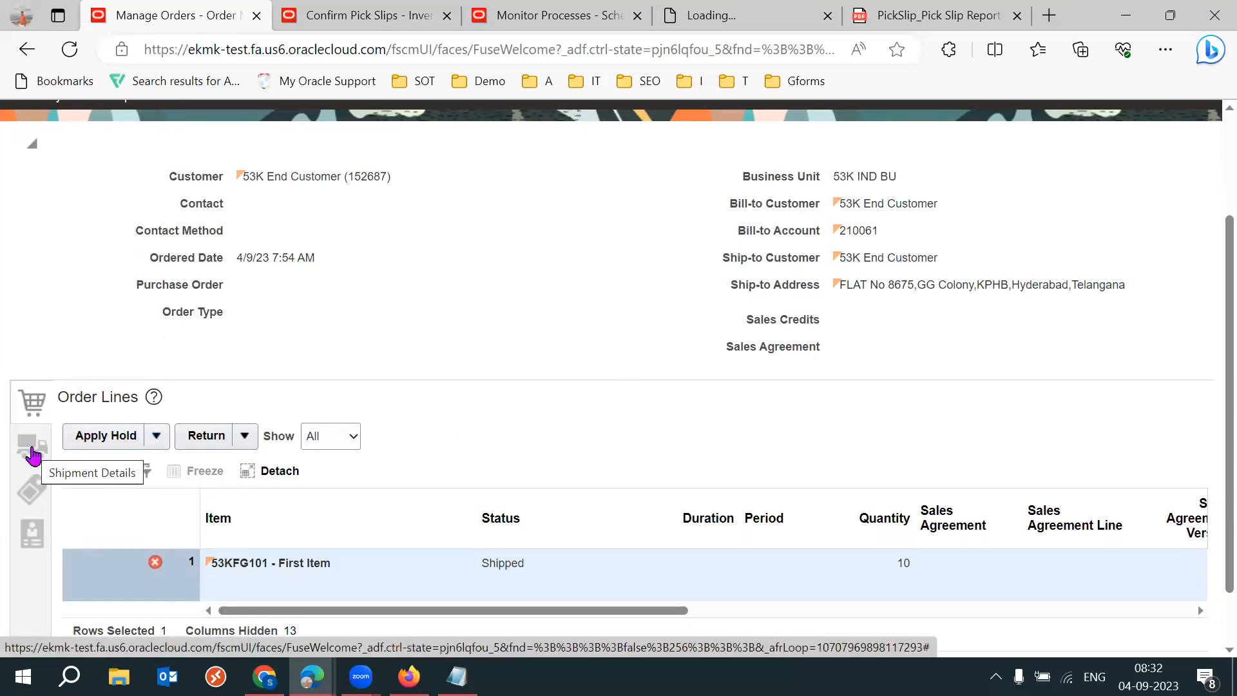
pyautogui.click(33, 455)
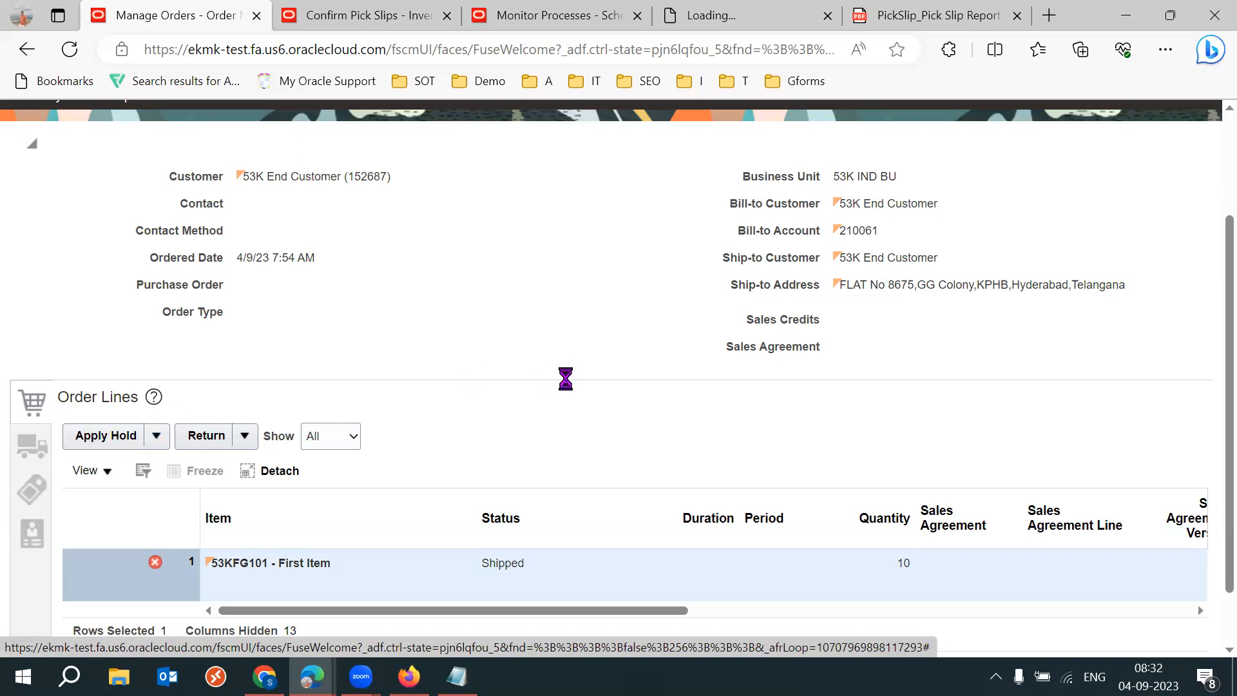
# Switch to the 2023 SCM Setups Sheet in Chrome and look through the OM notes from the order cycles down to Transfer Order Setups
pyautogui.hotkey('alt', 'Tab')
pyautogui.click(278, 451)
pyautogui.press('Down')
pyautogui.press('Down')
pyautogui.press('Down')
pyautogui.press('Down')
pyautogui.press('Down')
pyautogui.press('Down')
pyautogui.press('Down')
pyautogui.press('Down')
pyautogui.press('Down')
pyautogui.press('Down')
pyautogui.press('Down')
pyautogui.press('Down')
pyautogui.press('Down')
pyautogui.press('Down')
pyautogui.press('Down')
pyautogui.press('Down')
pyautogui.press('Down')
pyautogui.press('Down')
pyautogui.press('Down')
pyautogui.press('Down')
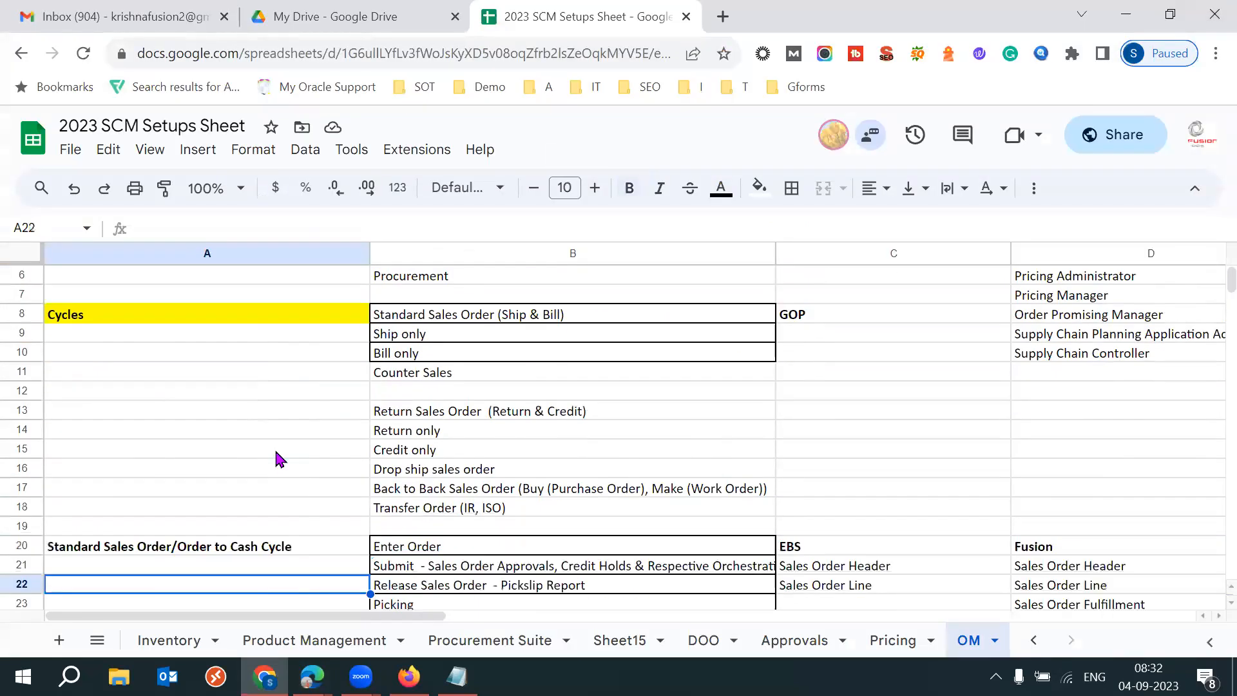
pyautogui.press('Down')
pyautogui.press('Down')
pyautogui.press('Down')
pyautogui.press('Down')
pyautogui.press('Down')
pyautogui.press('Down')
pyautogui.press('Down')
pyautogui.press('Down')
pyautogui.press('Down')
pyautogui.press('Down')
pyautogui.press('Down')
pyautogui.press('Down')
pyautogui.press('Down')
pyautogui.press('Down')
pyautogui.press('Down')
pyautogui.press('Down')
pyautogui.press('Down')
pyautogui.press('Down')
pyautogui.press('Down')
pyautogui.press('Down')
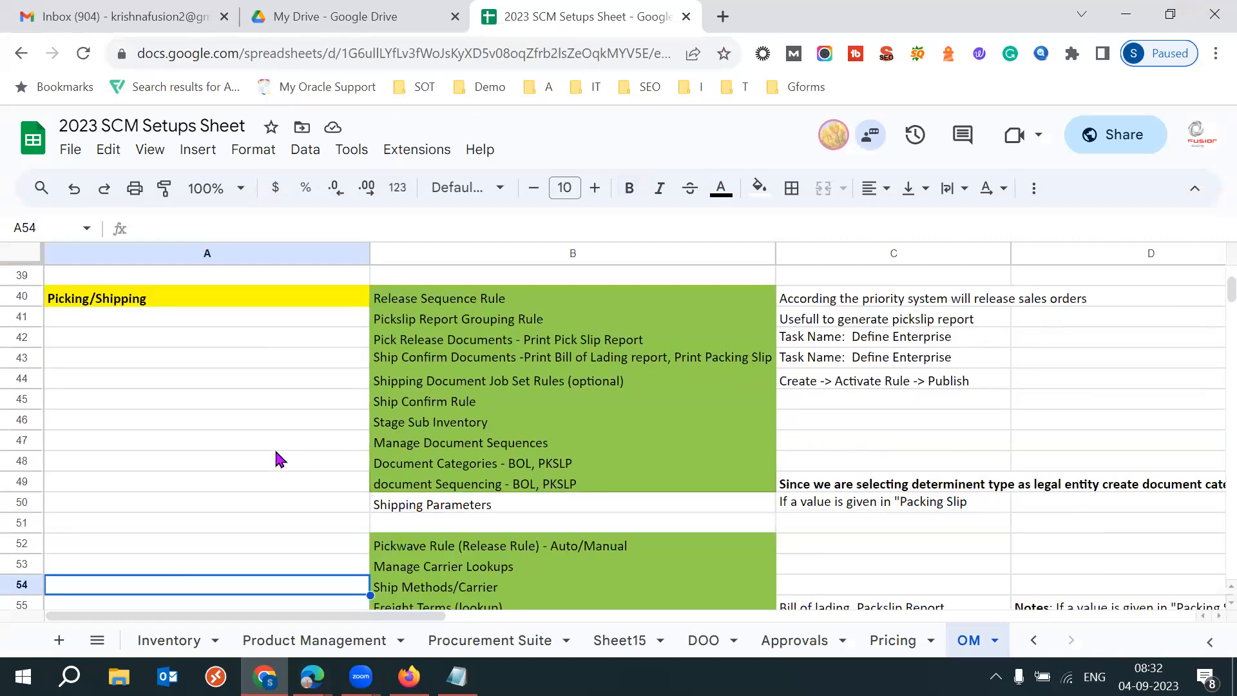
pyautogui.press('Down')
pyautogui.press('Down')
pyautogui.press('Down')
pyautogui.press('Down')
pyautogui.press('Down')
pyautogui.press('Down')
pyautogui.press('Down')
pyautogui.press('Down')
pyautogui.press('Down')
pyautogui.press('Down')
pyautogui.press('Down')
pyautogui.press('Down')
pyautogui.press('Down')
pyautogui.press('Down')
pyautogui.press('Down')
pyautogui.press('Down')
pyautogui.press('Down')
pyautogui.press('Down')
pyautogui.press('Down')
pyautogui.press('Down')
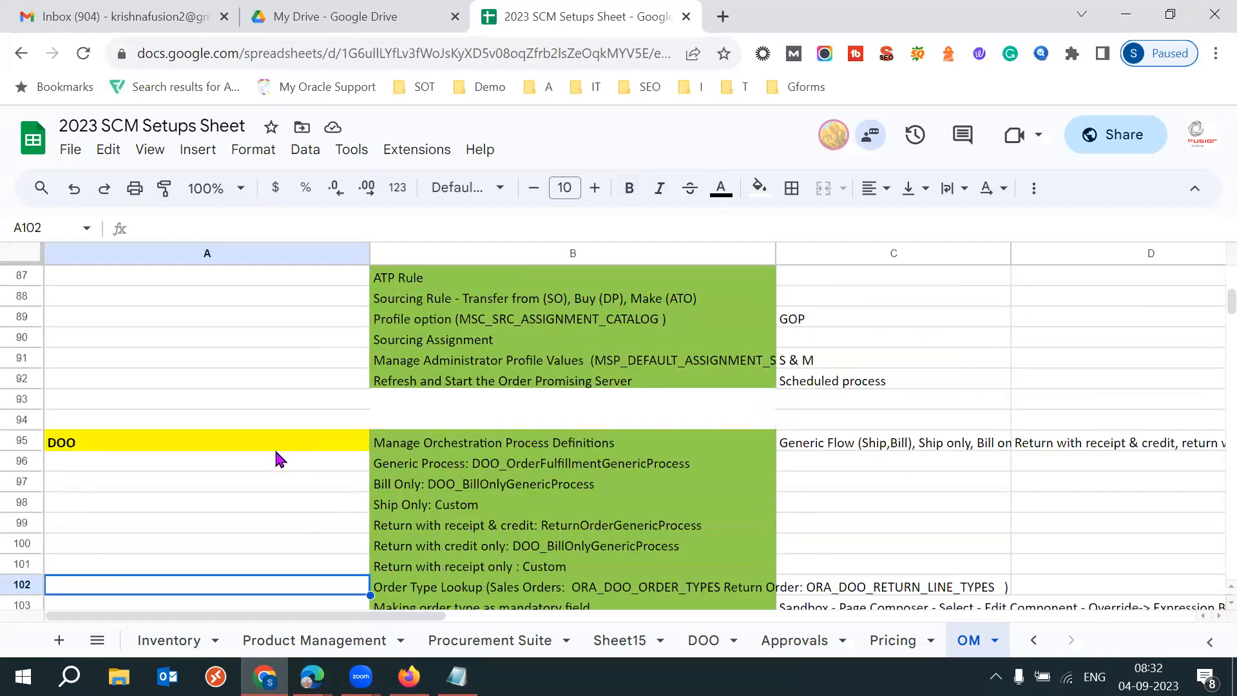
pyautogui.press('Down')
pyautogui.press('Down')
pyautogui.press('Down')
pyautogui.press('Down')
pyautogui.press('Down')
pyautogui.press('Down')
pyautogui.press('Down')
pyautogui.press('Down')
pyautogui.press('Down')
pyautogui.press('Down')
pyautogui.press('Down')
pyautogui.press('Down')
pyautogui.press('Down')
pyautogui.press('Down')
pyautogui.press('Down')
pyautogui.press('Down')
pyautogui.press('Down')
pyautogui.press('Down')
pyautogui.press('Down')
pyautogui.press('Down')
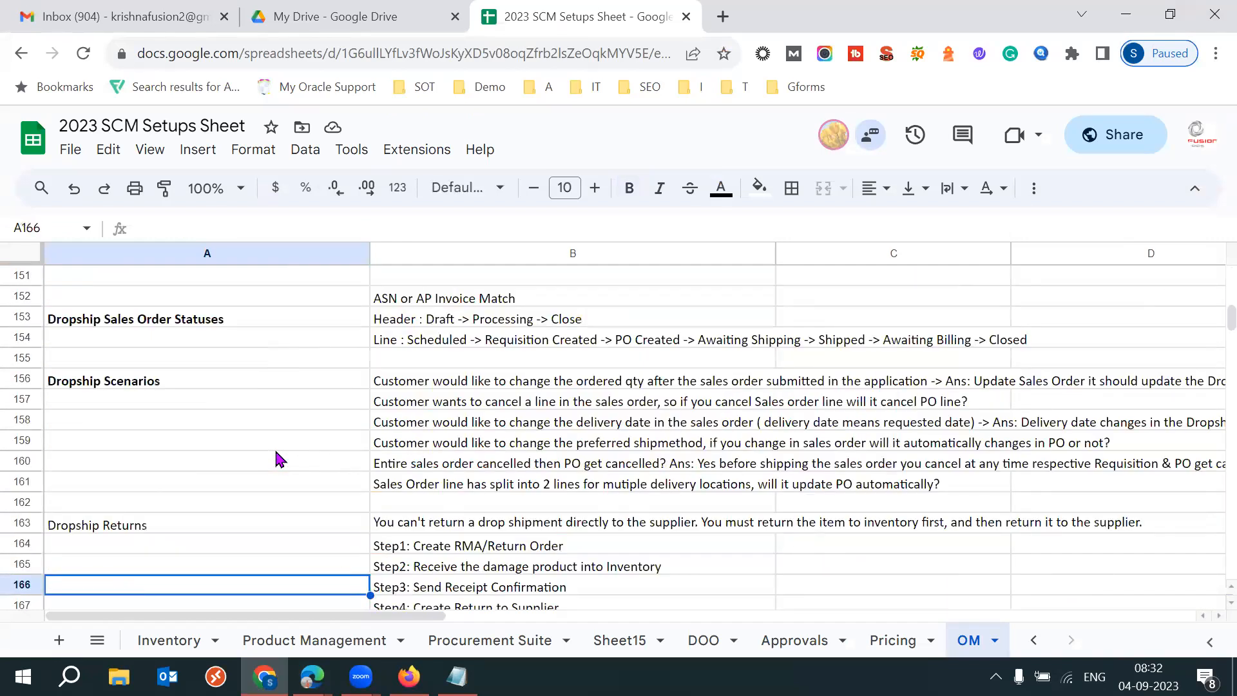
pyautogui.press('Down')
pyautogui.press('Down')
pyautogui.press('Down')
pyautogui.press('Down')
pyautogui.press('Down')
pyautogui.press('Down')
pyautogui.press('Down')
pyautogui.press('Down')
pyautogui.press('Down')
pyautogui.press('Down')
pyautogui.press('Down')
pyautogui.press('Down')
pyautogui.press('Down')
pyautogui.press('Down')
pyautogui.press('Down')
pyautogui.press('Down')
pyautogui.press('Down')
pyautogui.press('Down')
pyautogui.press('Down')
pyautogui.press('Down')
pyautogui.press('Down')
pyautogui.press('Down')
pyautogui.press('Down')
pyautogui.press('Down')
pyautogui.press('Down')
pyautogui.press('Down')
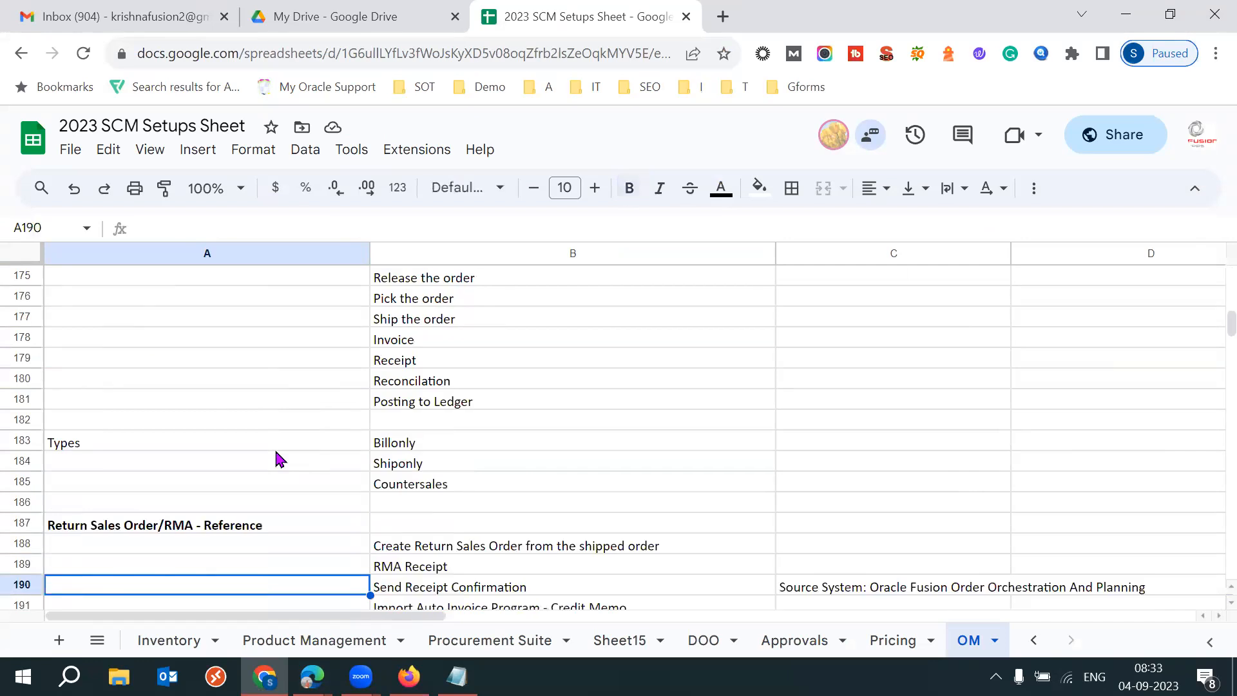
pyautogui.press('Down')
pyautogui.press('Down')
pyautogui.press('Down')
pyautogui.press('Down')
pyautogui.press('Down')
pyautogui.press('Down')
pyautogui.press('Down')
pyautogui.press('Down')
pyautogui.press('Down')
pyautogui.press('Down')
pyautogui.press('Down')
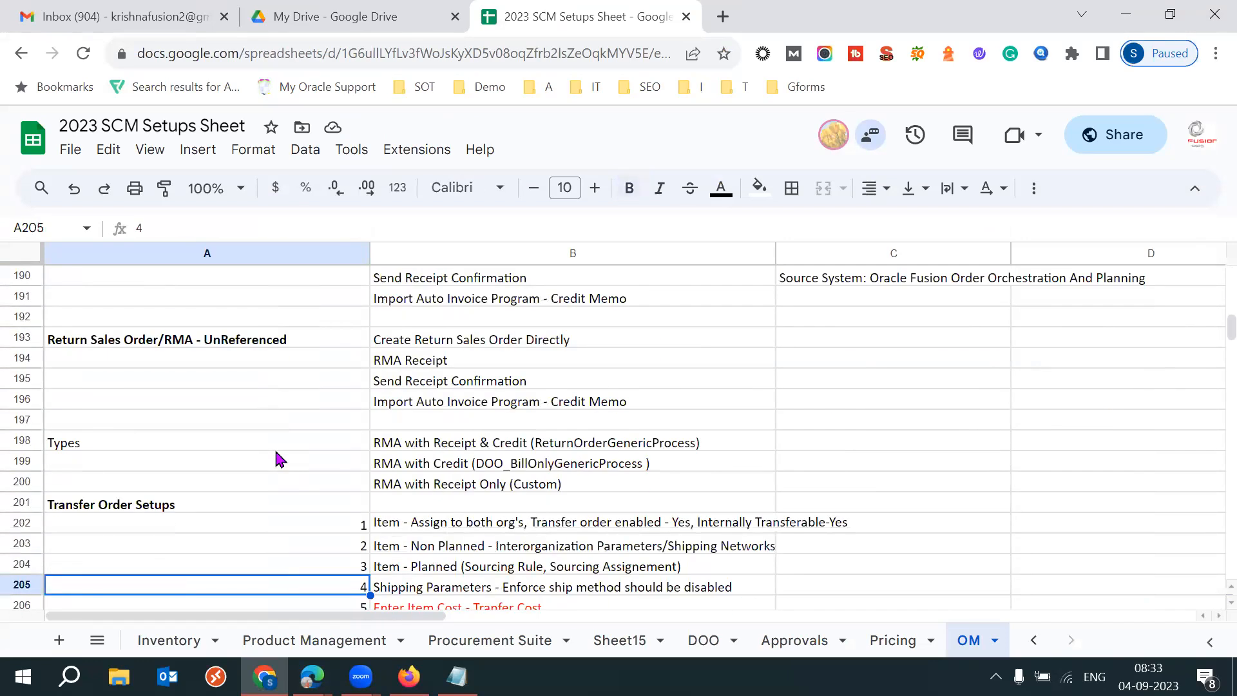
# Look back up through the OM notes from Transfer Order Setups past the dropship sections to the setups above Dropship Setups
pyautogui.press('Up')
pyautogui.press('Up')
pyautogui.press('Up')
pyautogui.press('Up')
pyautogui.press('Up')
pyautogui.press('Up')
pyautogui.press('Up')
pyautogui.press('Up')
pyautogui.press('Up')
pyautogui.press('Up')
pyautogui.press('Up')
pyautogui.press('Up')
pyautogui.press('Up')
pyautogui.press('Up')
pyautogui.press('Up')
pyautogui.press('Up')
pyautogui.press('Up')
pyautogui.press('Up')
pyautogui.press('Up')
pyautogui.press('Up')
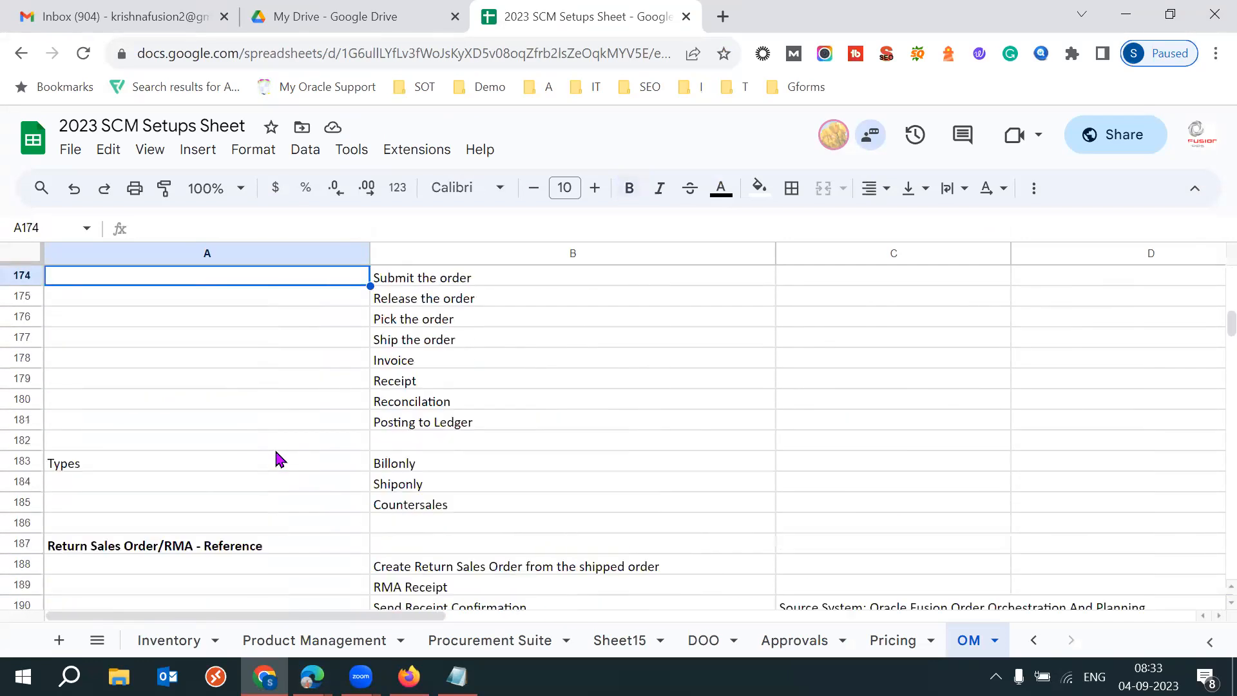
pyautogui.press('Up')
pyautogui.press('Up')
pyautogui.press('Up')
pyautogui.press('Up')
pyautogui.press('Up')
pyautogui.press('Up')
pyautogui.press('Up')
pyautogui.press('Up')
pyautogui.press('Up')
pyautogui.press('Up')
pyautogui.press('Up')
pyautogui.press('Up')
pyautogui.press('Up')
pyautogui.press('Up')
pyautogui.press('Up')
pyautogui.press('Up')
pyautogui.press('Up')
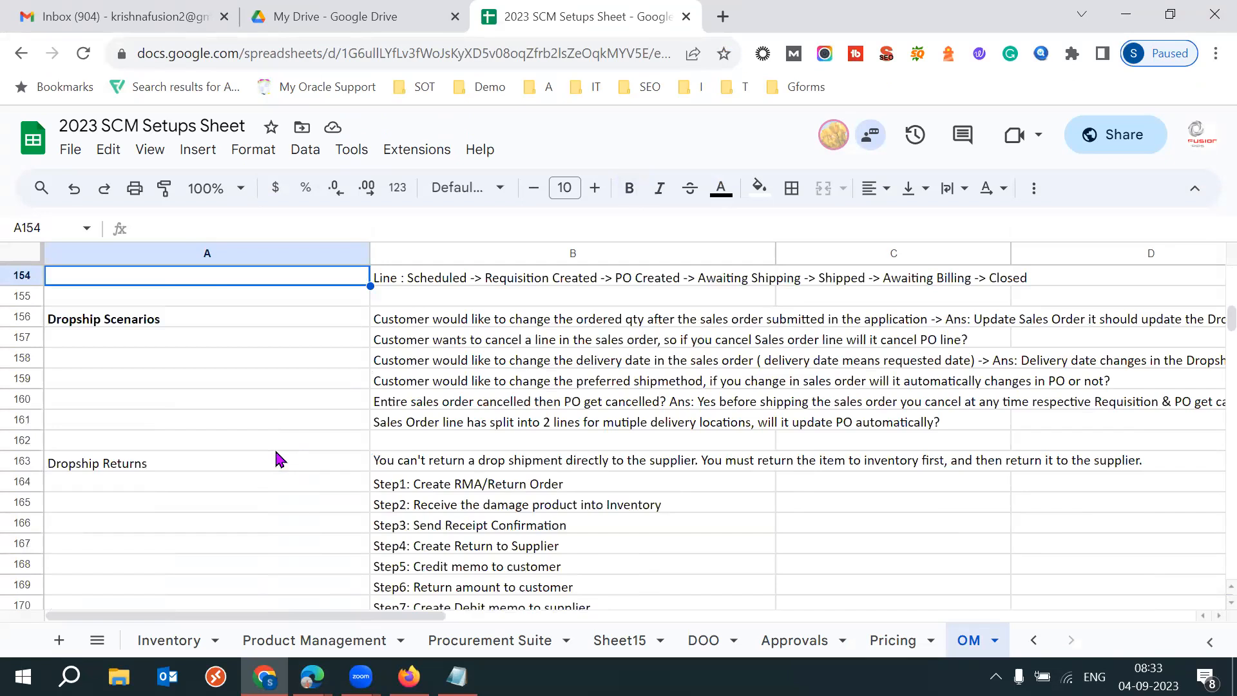
pyautogui.press('Up')
pyautogui.press('Up')
pyautogui.press('Up')
pyautogui.press('Up')
pyautogui.press('Up')
pyautogui.press('Up')
pyautogui.press('Up')
pyautogui.press('Up')
pyautogui.press('Up')
pyautogui.press('Up')
pyautogui.press('Up')
pyautogui.press('Up')
pyautogui.press('Up')
pyautogui.press('Up')
pyautogui.press('Up')
pyautogui.press('Up')
pyautogui.press('Up')
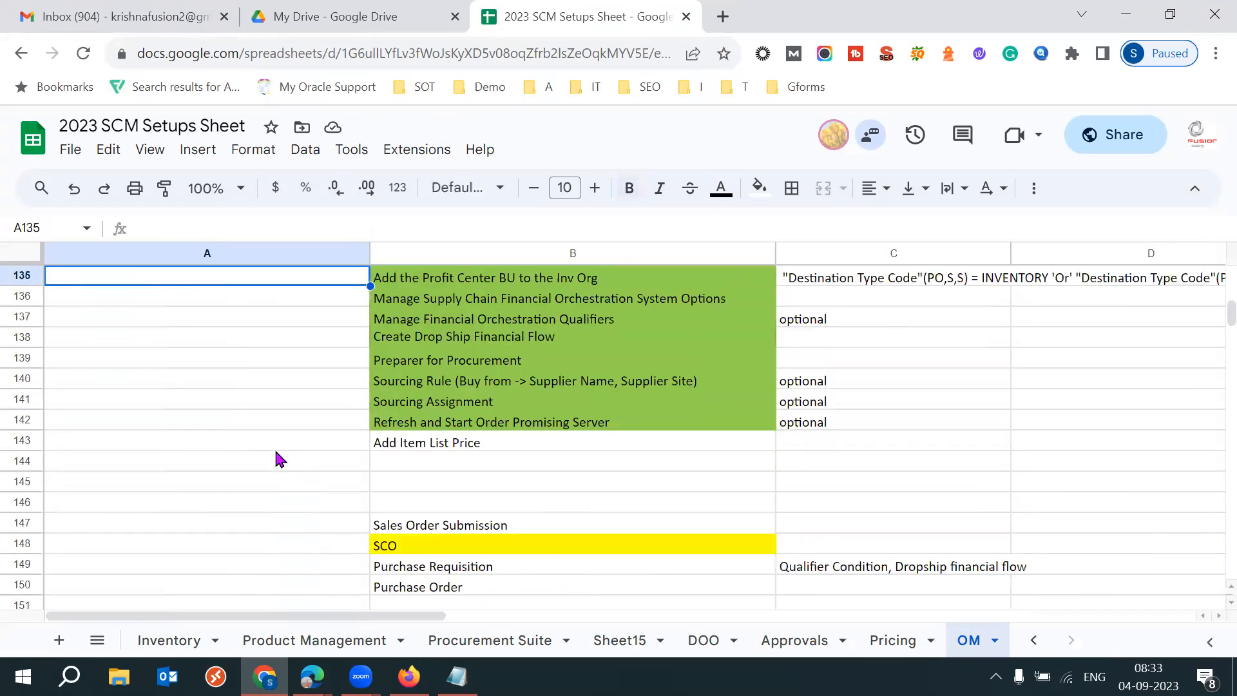
pyautogui.press('Up')
# Look down through the OM notes from the dropship setups past the return and transfer order sections to Sales Order Scenarios
pyautogui.press('Down')
pyautogui.press('Down')
pyautogui.press('Down')
pyautogui.press('Down')
pyautogui.press('Down')
pyautogui.press('Down')
pyautogui.press('Down')
pyautogui.press('Down')
pyautogui.press('Down')
pyautogui.press('Down')
pyautogui.press('Down')
pyautogui.press('Down')
pyautogui.press('Down')
pyautogui.press('Down')
pyautogui.press('Down')
pyautogui.press('Down')
pyautogui.press('Down')
pyautogui.press('Down')
pyautogui.press('Down')
pyautogui.press('Down')
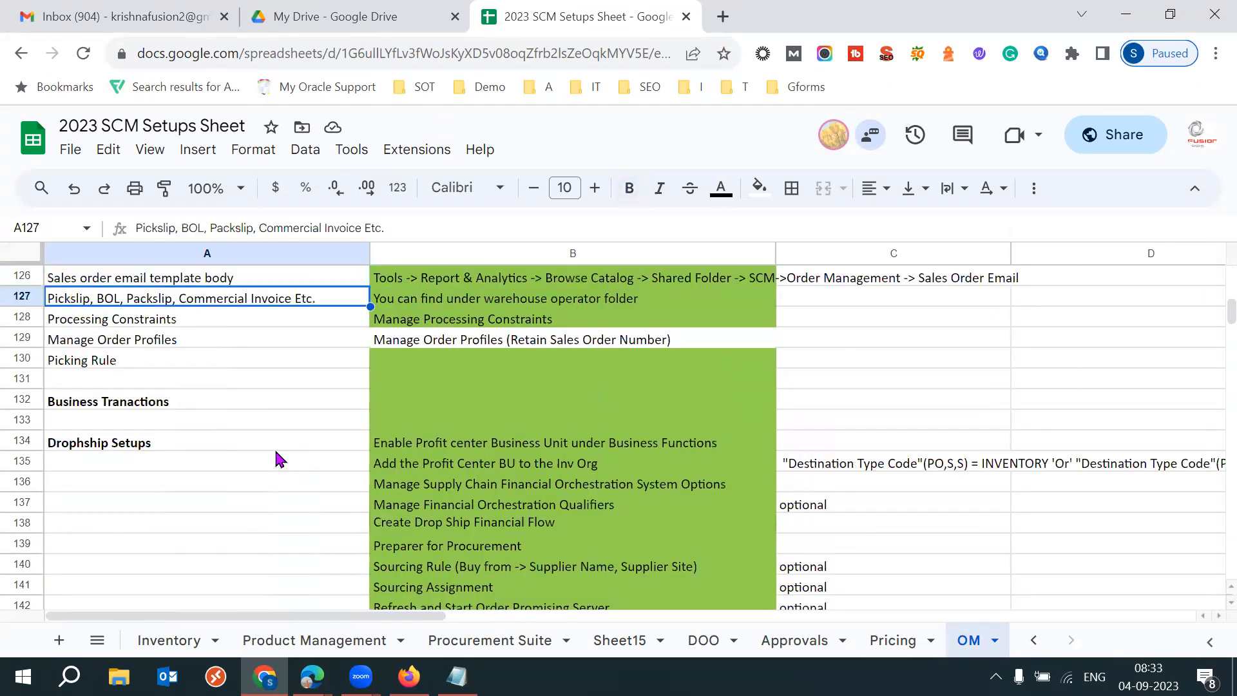
pyautogui.press('Down')
pyautogui.press('Down')
pyautogui.press('Down')
pyautogui.press('Down')
pyautogui.press('Down')
pyautogui.press('Down')
pyautogui.press('Down')
pyautogui.press('Down')
pyautogui.press('Down')
pyautogui.press('Down')
pyautogui.press('Down')
pyautogui.press('Down')
pyautogui.press('Down')
pyautogui.press('Down')
pyautogui.press('Down')
pyautogui.press('Down')
pyautogui.press('Down')
pyautogui.press('Down')
pyautogui.press('Down')
pyautogui.press('Down')
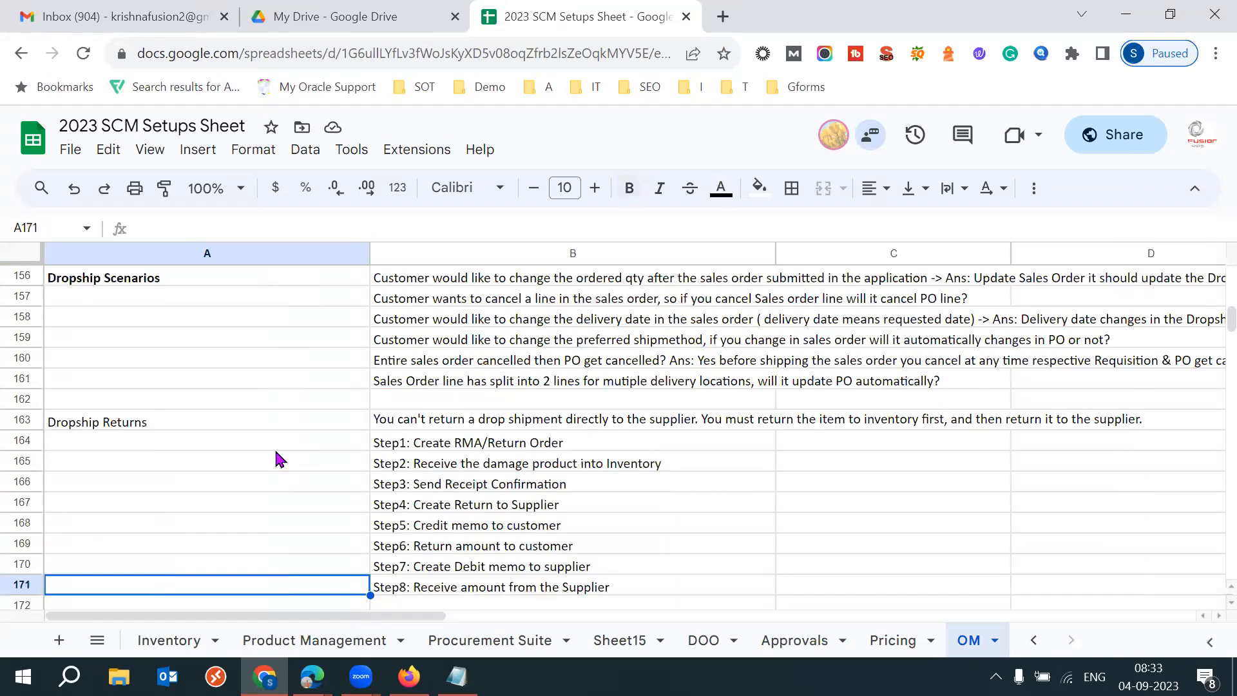
pyautogui.press('Down')
pyautogui.press('Down')
pyautogui.press('Down')
pyautogui.press('Down')
pyautogui.press('Down')
pyautogui.press('Down')
pyautogui.press('Down')
pyautogui.press('Down')
pyautogui.press('Down')
pyautogui.press('Down')
pyautogui.press('Down')
pyautogui.press('Down')
pyautogui.press('Down')
pyautogui.press('Down')
pyautogui.press('Down')
pyautogui.press('Down')
pyautogui.press('Down')
pyautogui.press('Down')
pyautogui.press('Down')
pyautogui.press('Down')
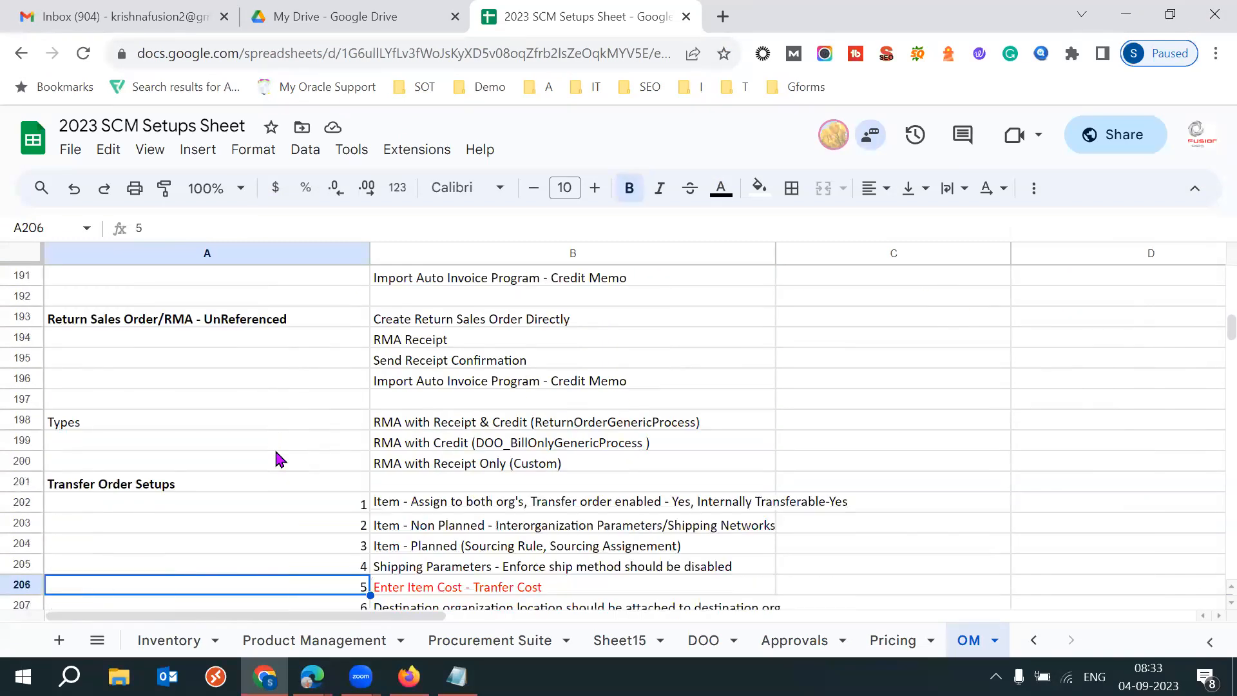
pyautogui.press('Down')
pyautogui.press('Down')
pyautogui.press('Down')
pyautogui.press('Down')
pyautogui.press('Down')
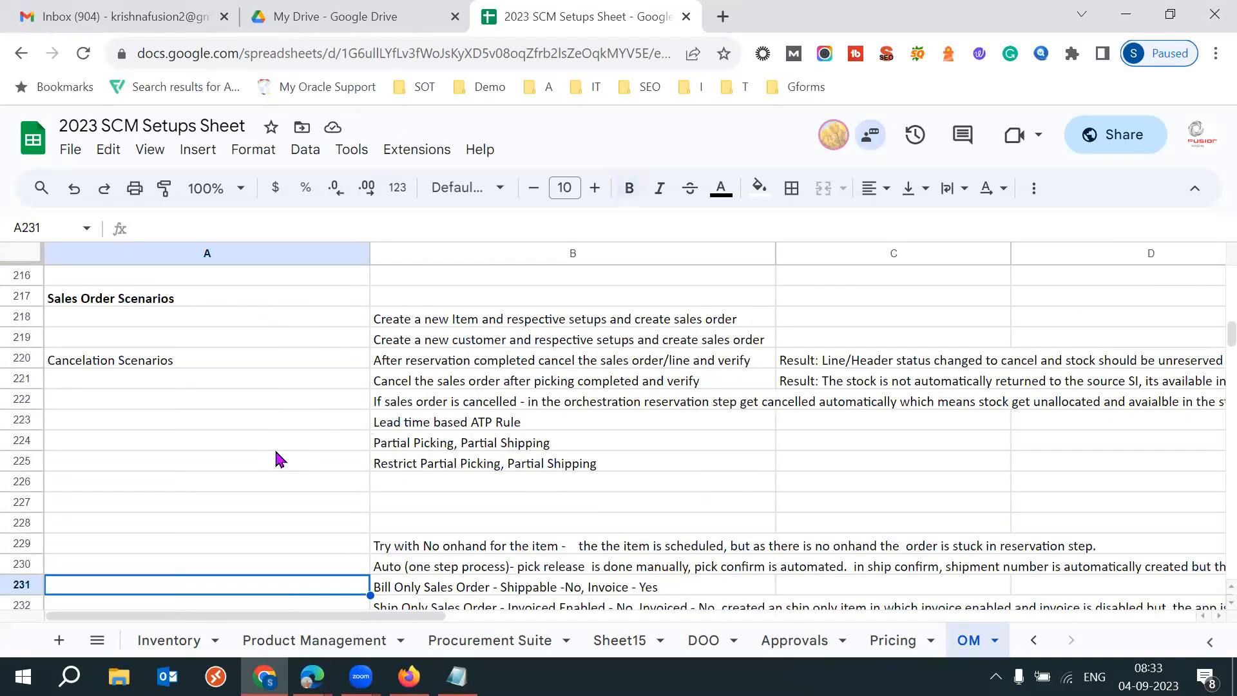
# Look through the Sales Order Scenarios from their heading down to the 01/JUNE/2021 observations
pyautogui.click(176, 301)
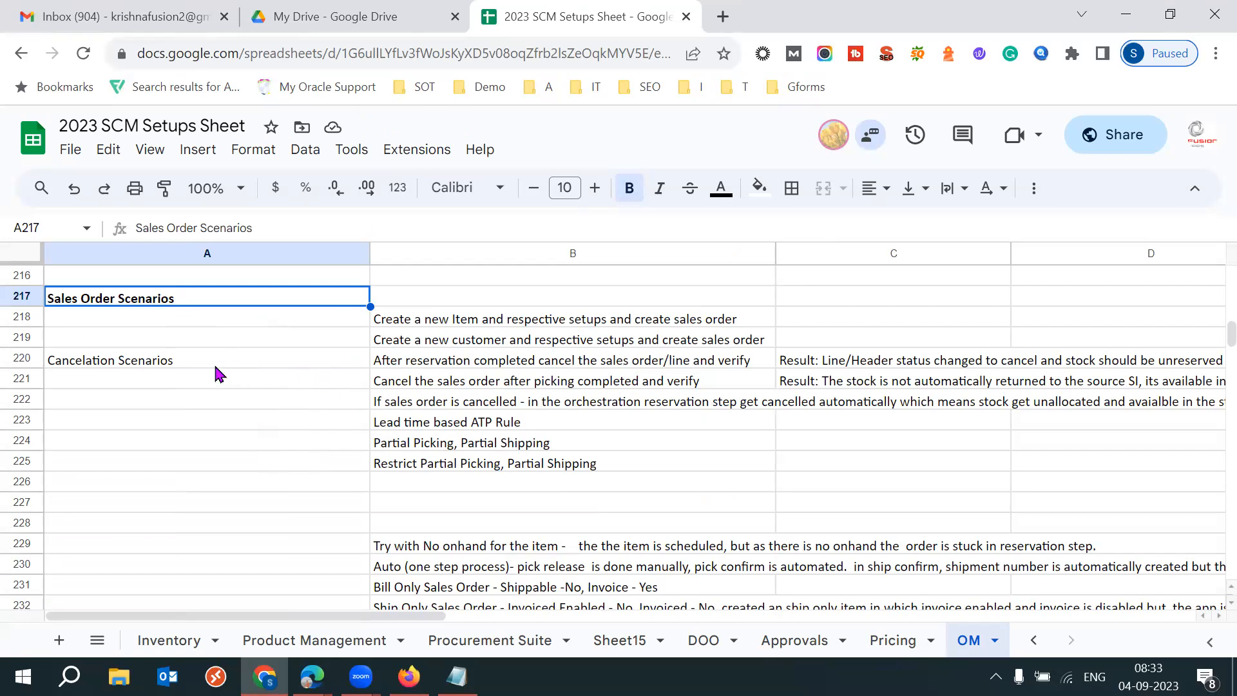
pyautogui.press('Down')
pyautogui.press('Down')
pyautogui.press('Down')
pyautogui.press('Down')
pyautogui.press('Down')
pyautogui.press('Down')
pyautogui.press('Down')
pyautogui.press('Down')
pyautogui.press('Down')
pyautogui.press('Down')
pyautogui.press('Down')
pyautogui.press('Down')
pyautogui.press('Down')
pyautogui.press('Down')
pyautogui.press('Down')
pyautogui.press('Down')
pyautogui.press('Down')
pyautogui.press('Down')
pyautogui.press('Down')
pyautogui.press('Down')
pyautogui.press('Down')
pyautogui.press('Down')
pyautogui.press('Down')
pyautogui.press('Down')
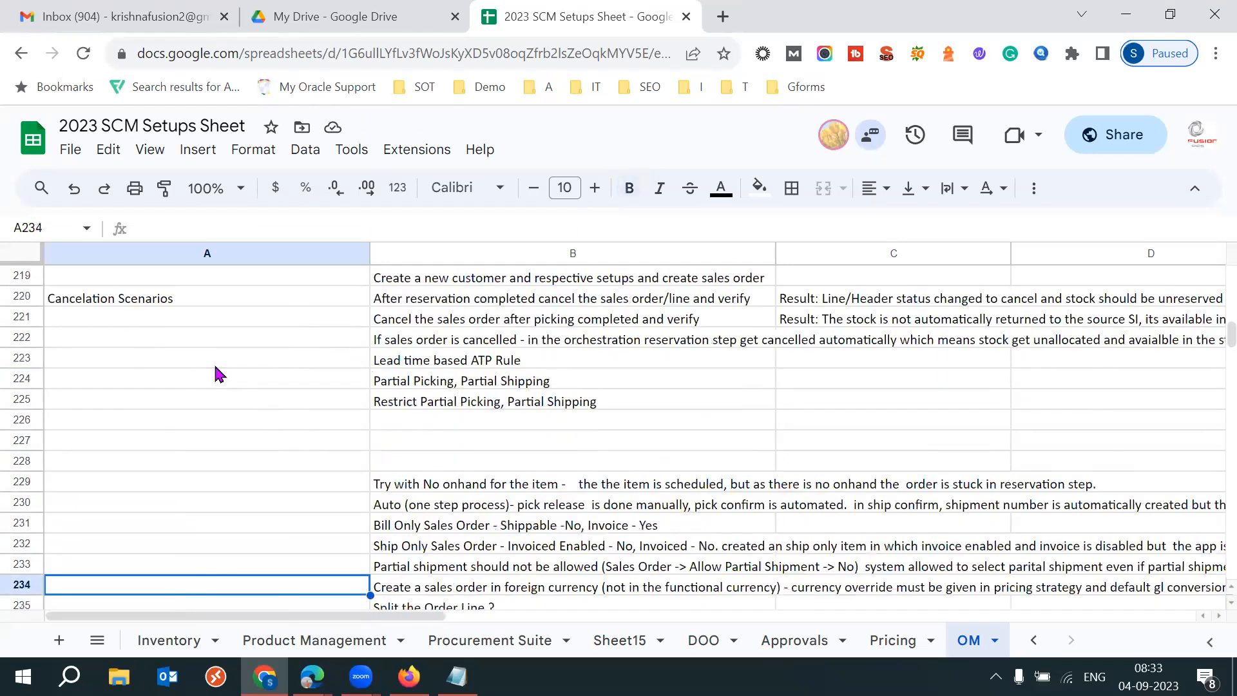
pyautogui.press('Down')
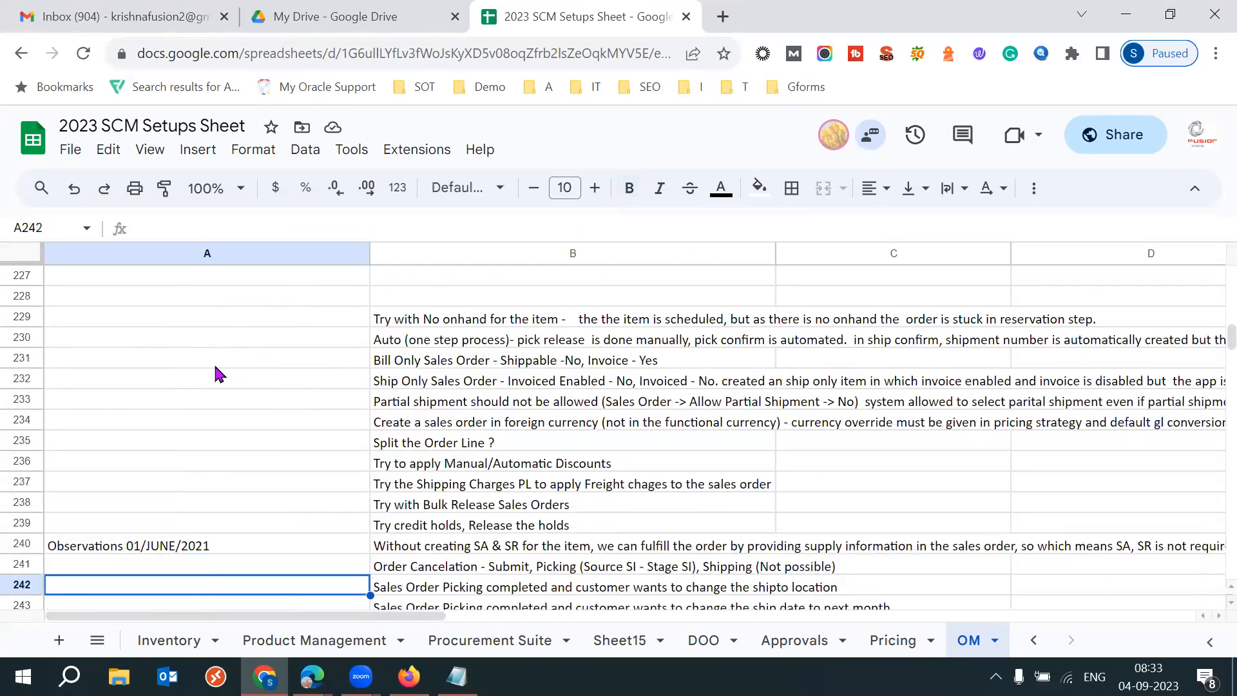
# Read the scenario notes in B229 to B233 on no onhand, one-step auto picking, bill-only, ship-only and partial shipment orders
pyautogui.click(495, 317)
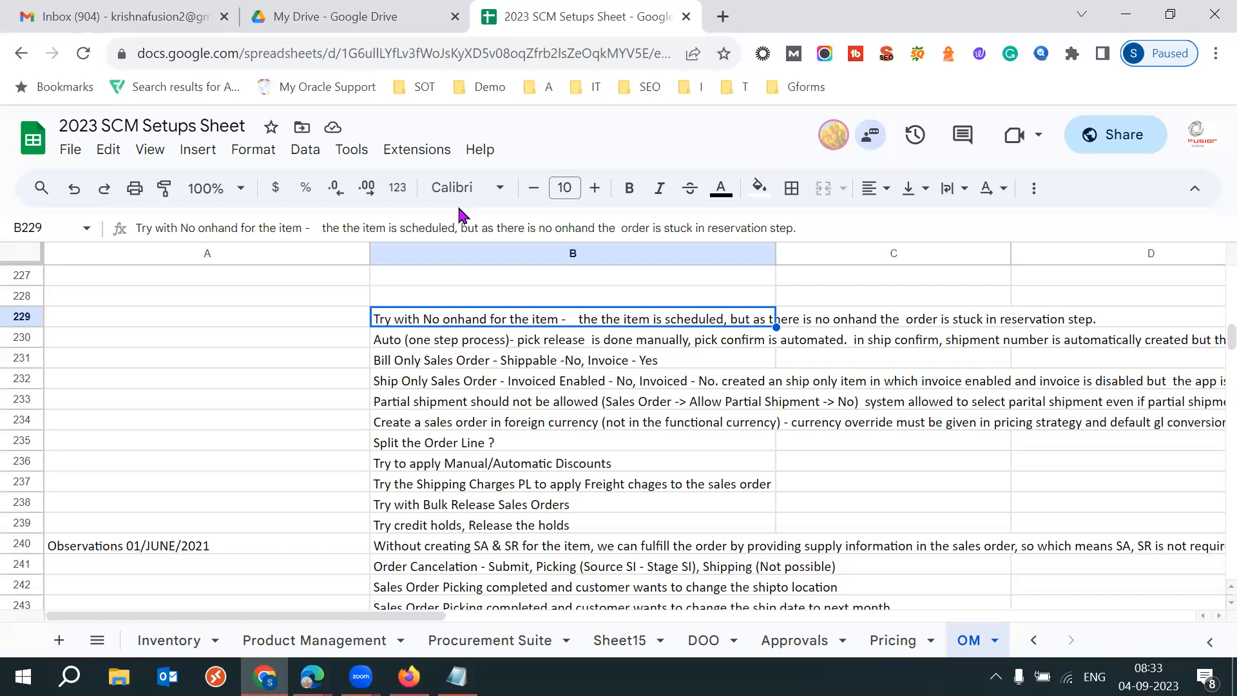
pyautogui.click(442, 352)
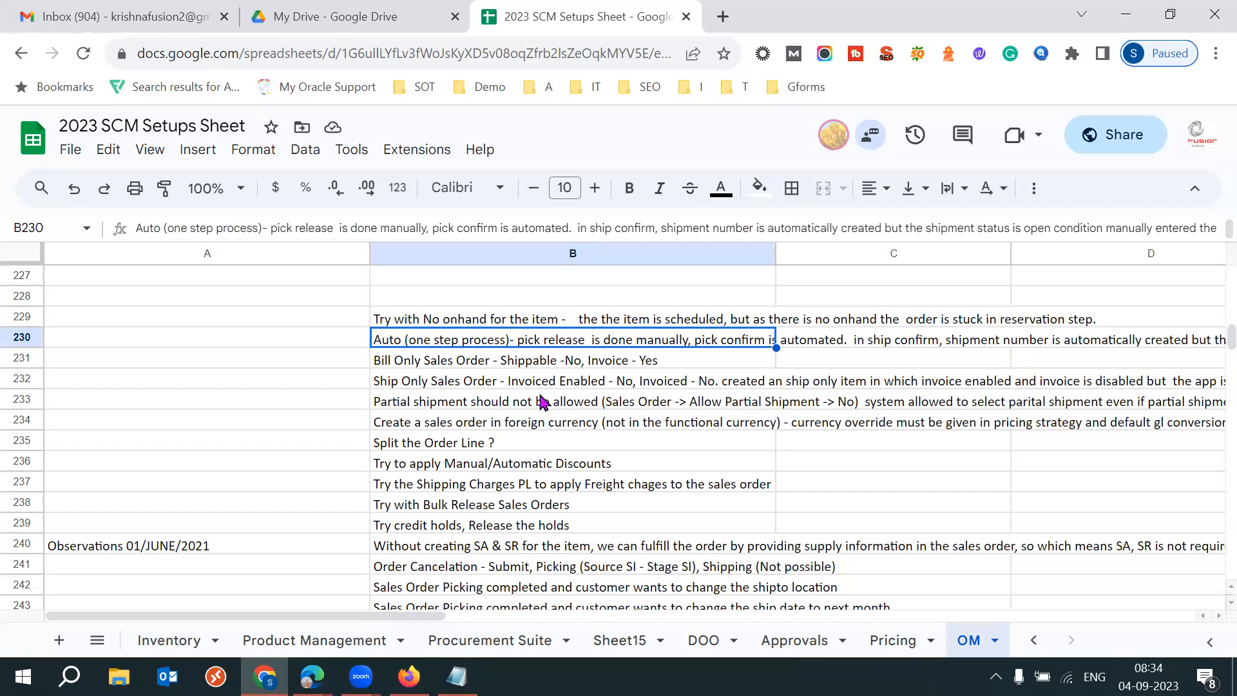
pyautogui.click(448, 359)
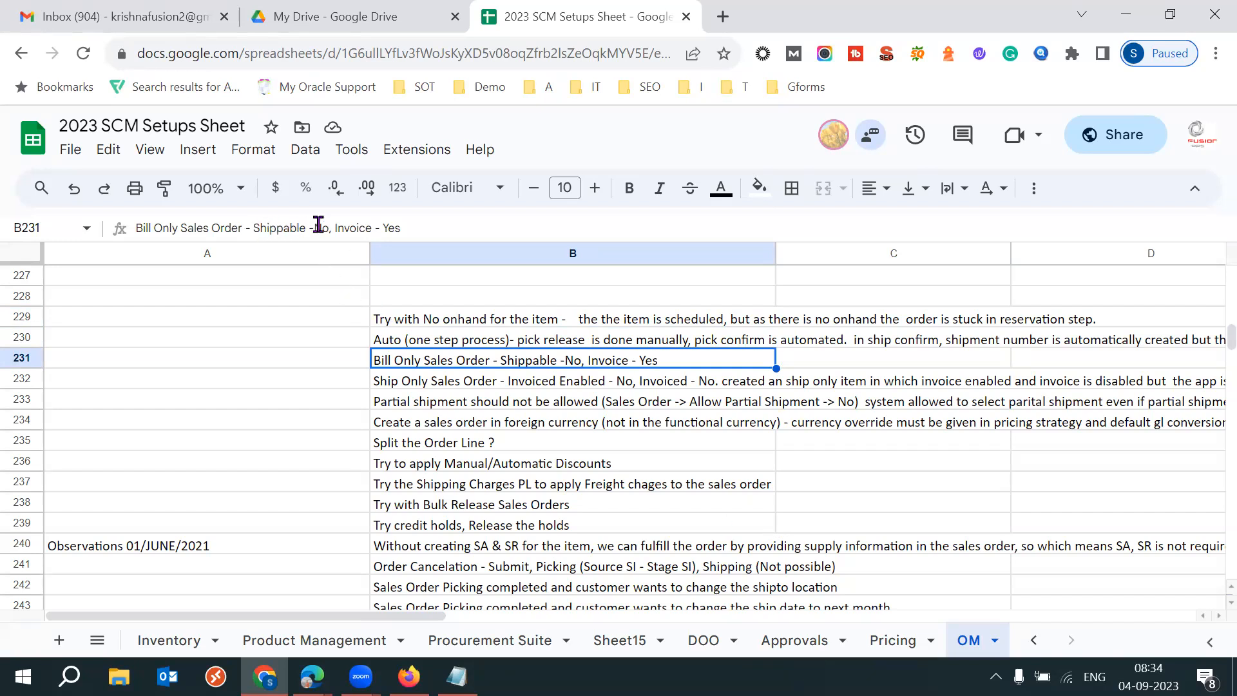
pyautogui.moveTo(329, 228); pyautogui.dragTo(257, 229)
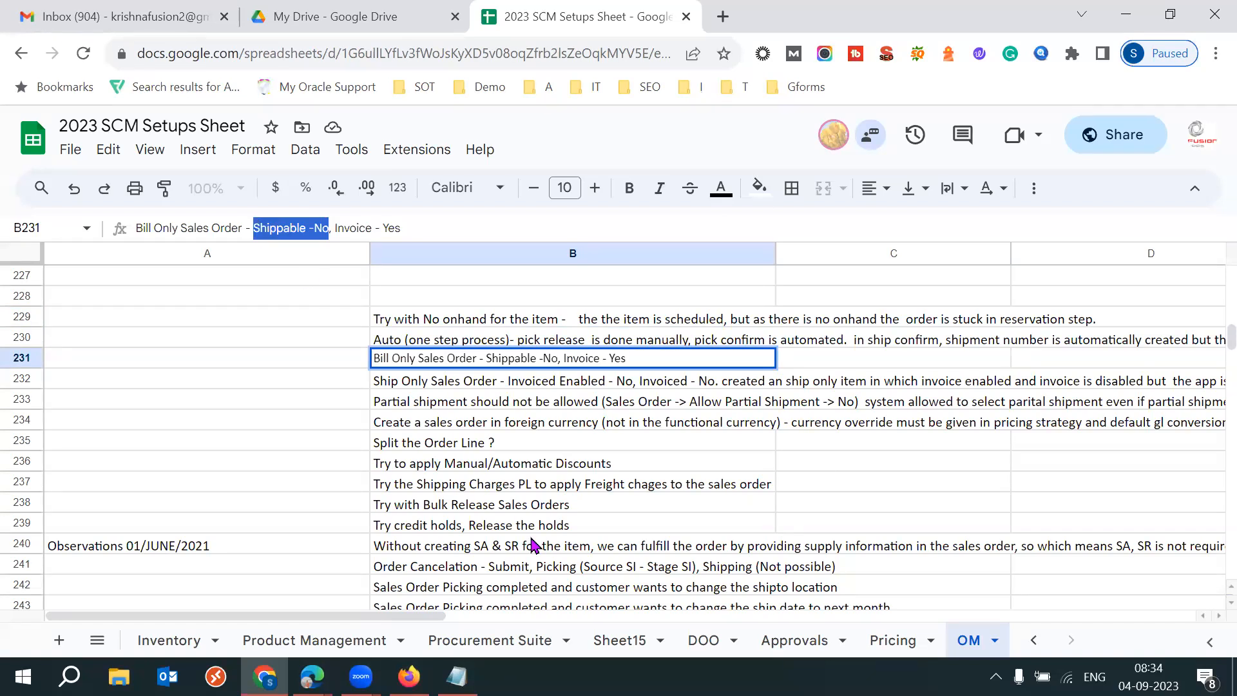
pyautogui.click(403, 387)
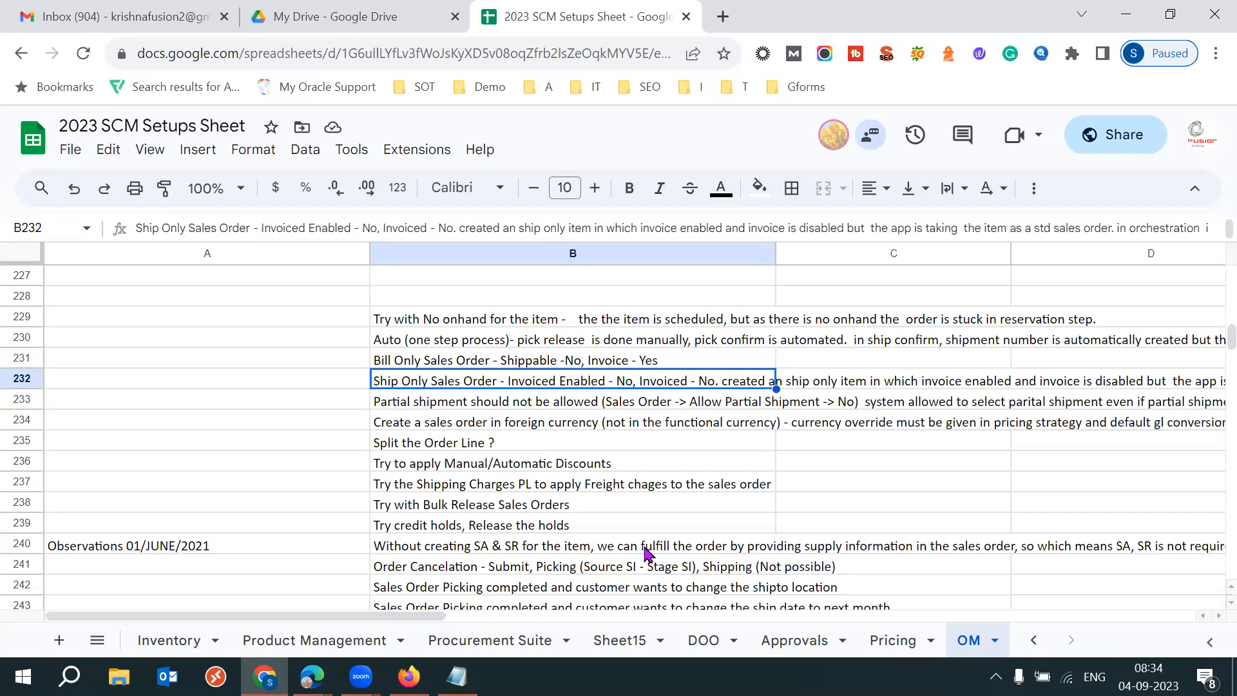
pyautogui.click(462, 405)
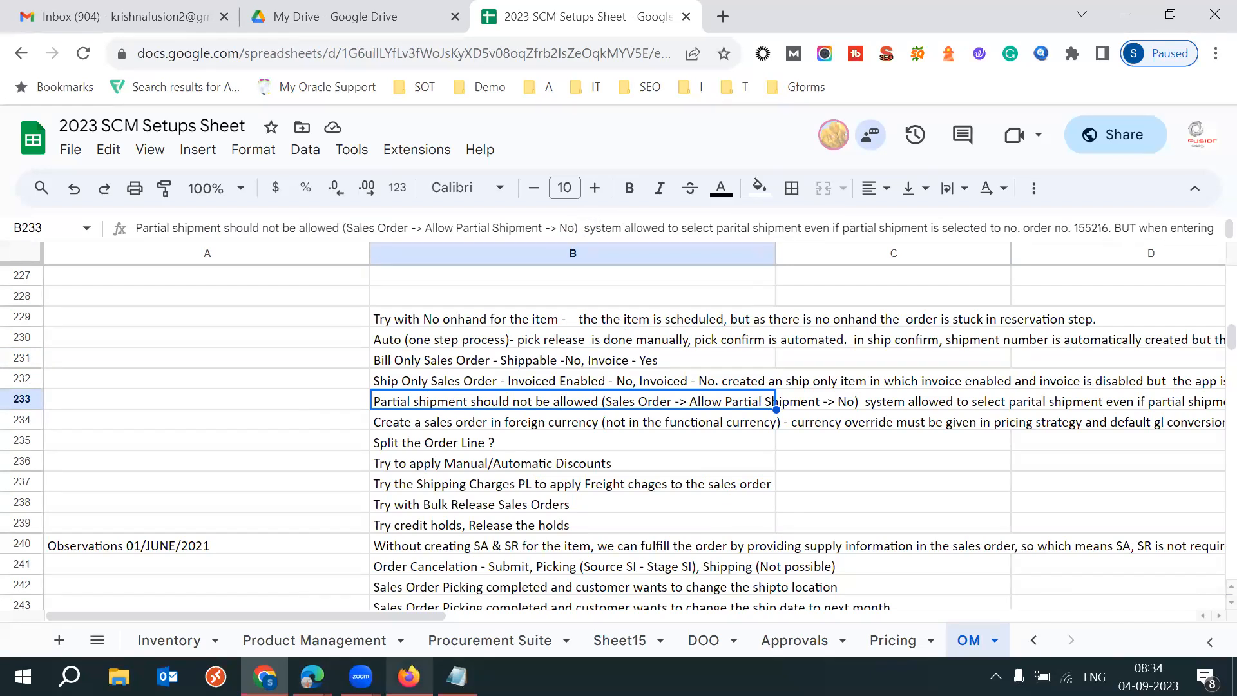
# Switch to the Manage Orders window in Edge and view the sales order's General and Shipping shipment details
pyautogui.moveTo(311, 676)
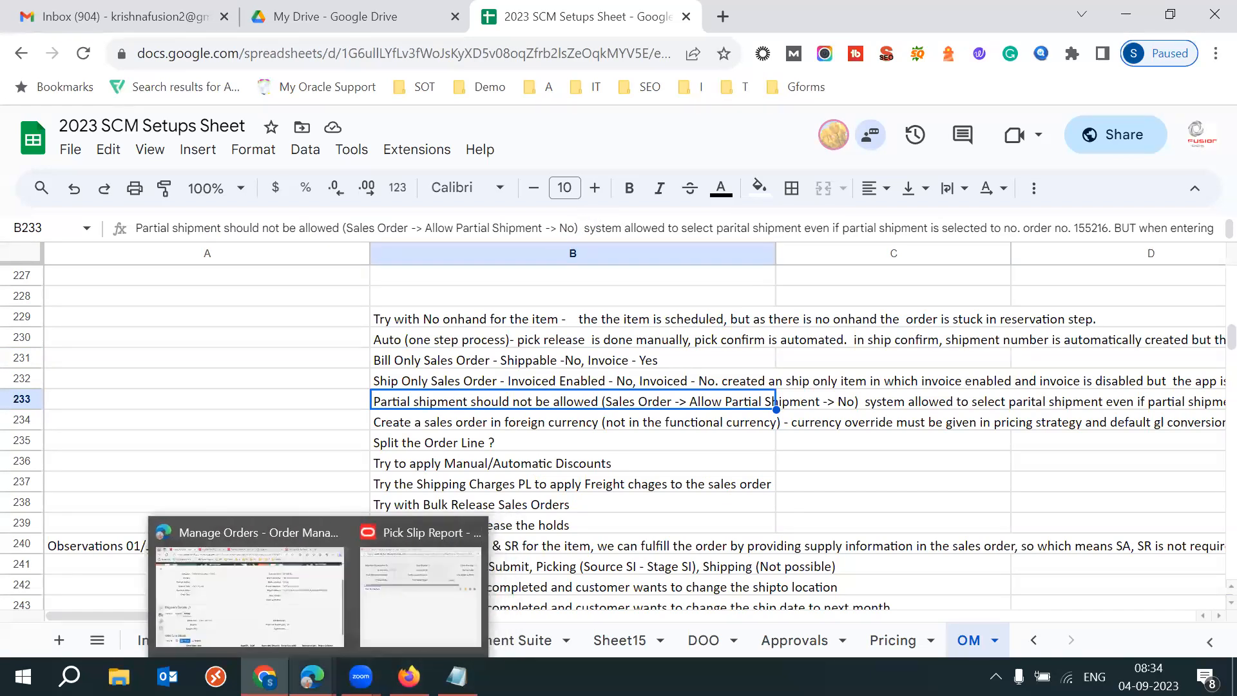
pyautogui.click(240, 583)
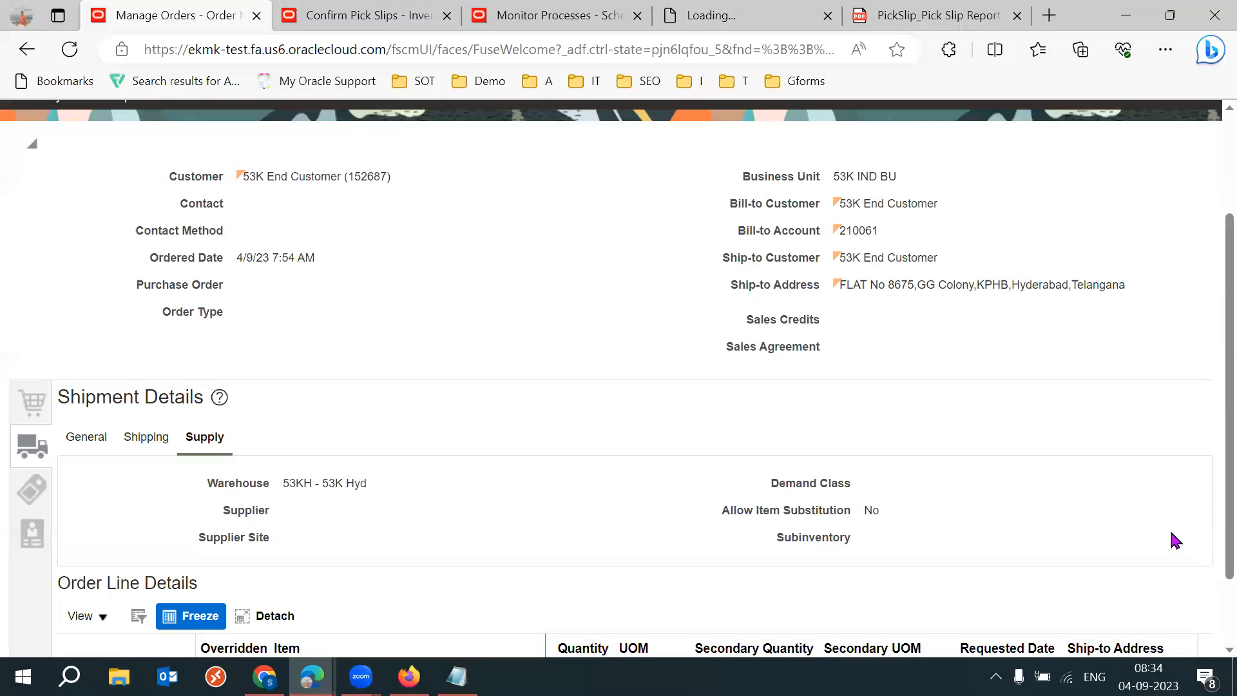
pyautogui.scroll(-1, 902, 483)
pyautogui.click(81, 361)
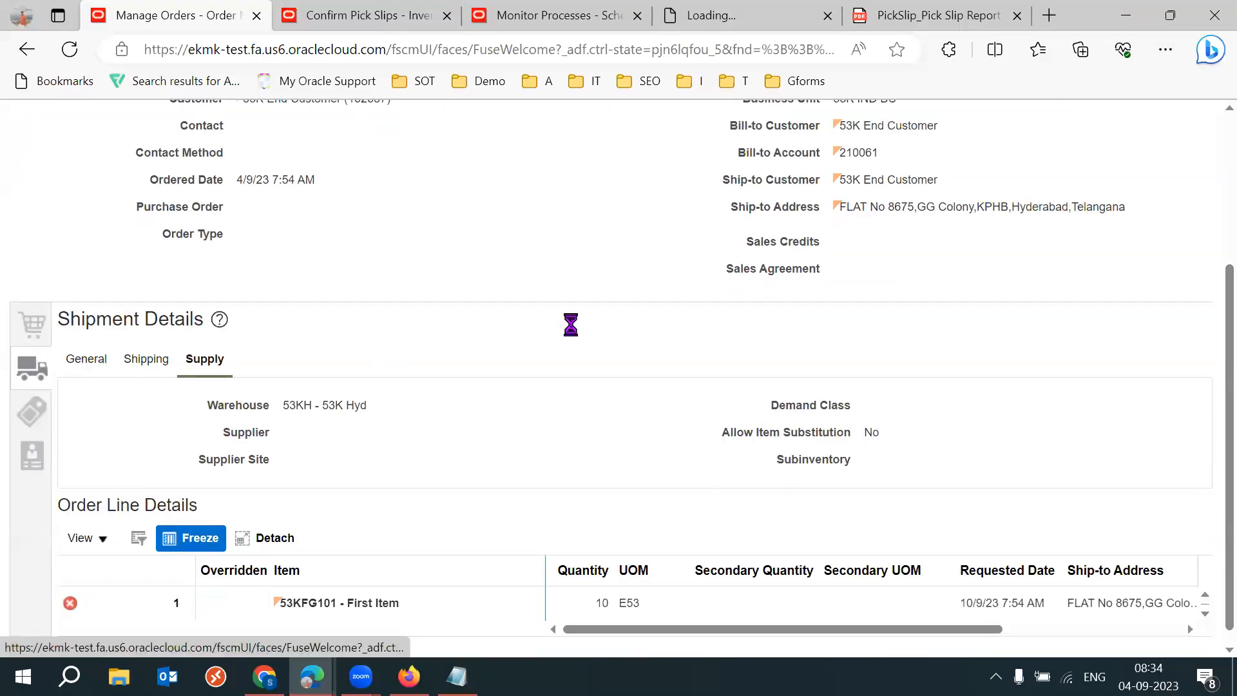
pyautogui.scroll(-1, 1207, 419)
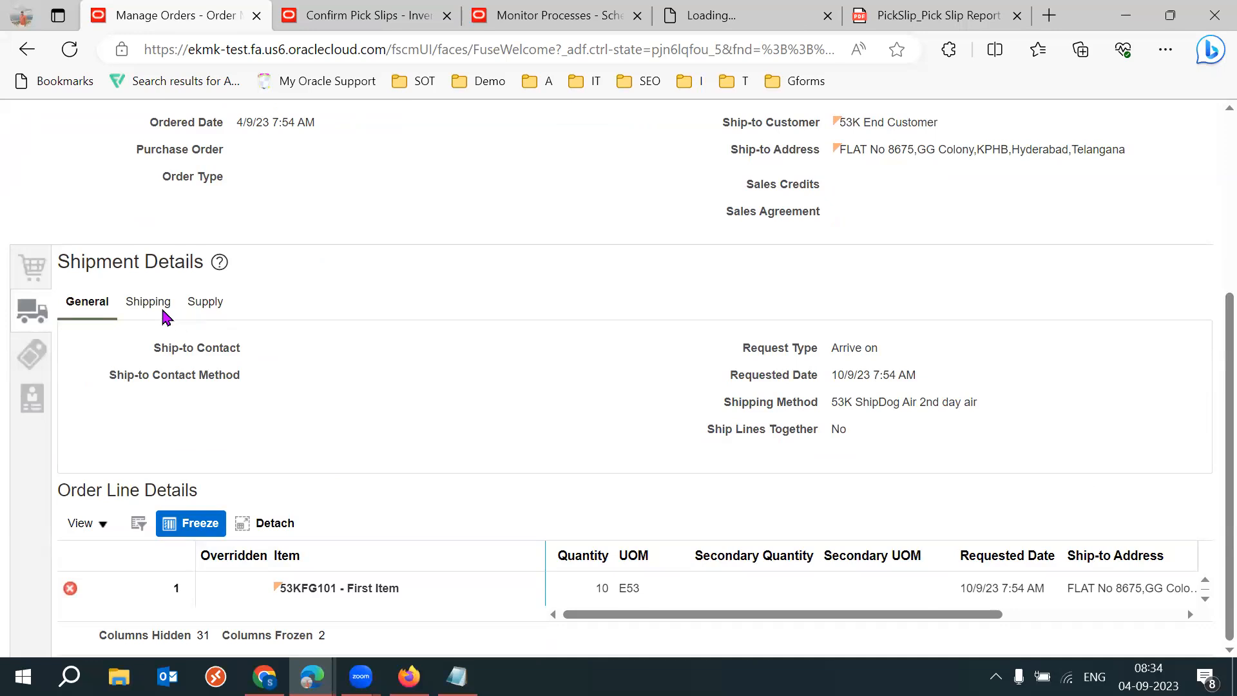
pyautogui.click(155, 312)
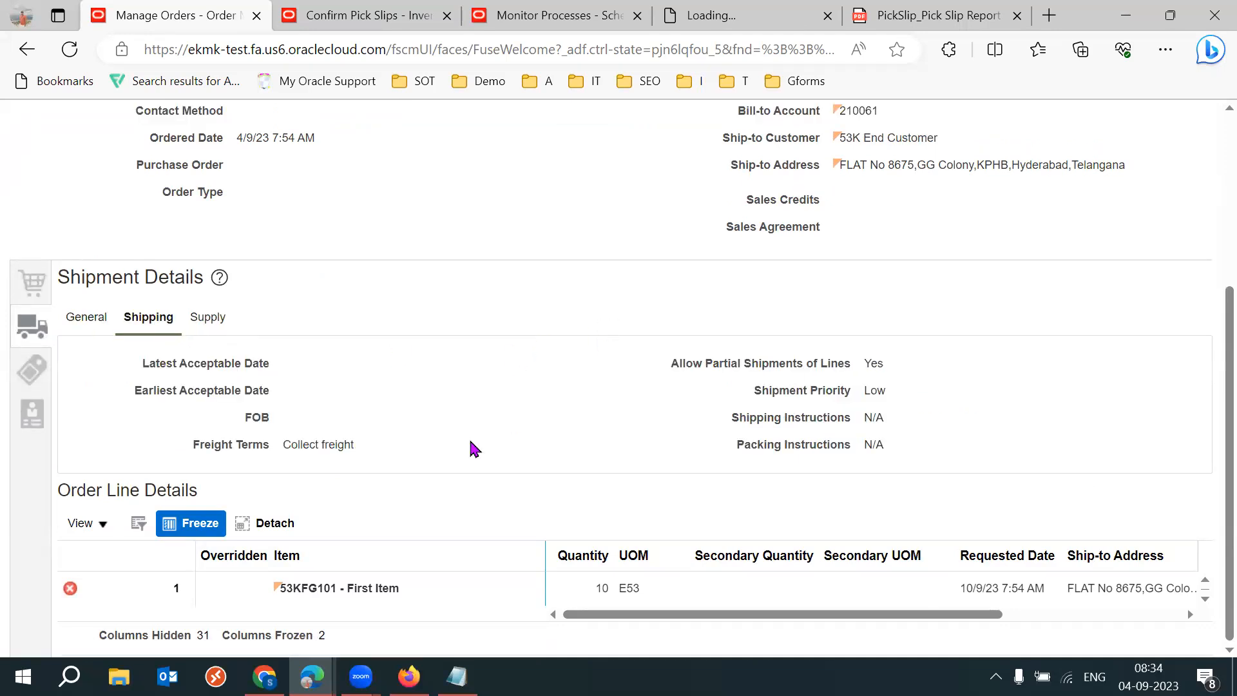
# Examine the Allow Partial Shipments of Lines setting in the order's shipping details
pyautogui.tripleClick(695, 365)
pyautogui.click(994, 387)
pyautogui.moveTo(682, 364); pyautogui.dragTo(884, 362)
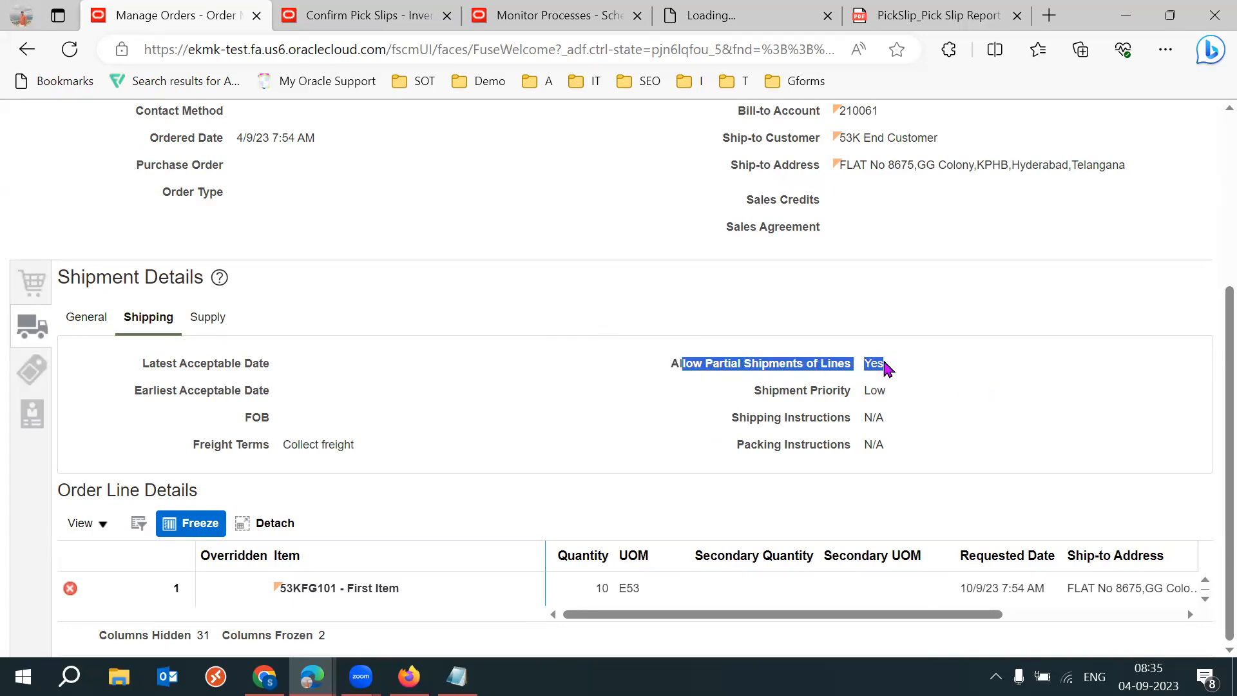
pyautogui.doubleClick(882, 365)
pyautogui.click(995, 407)
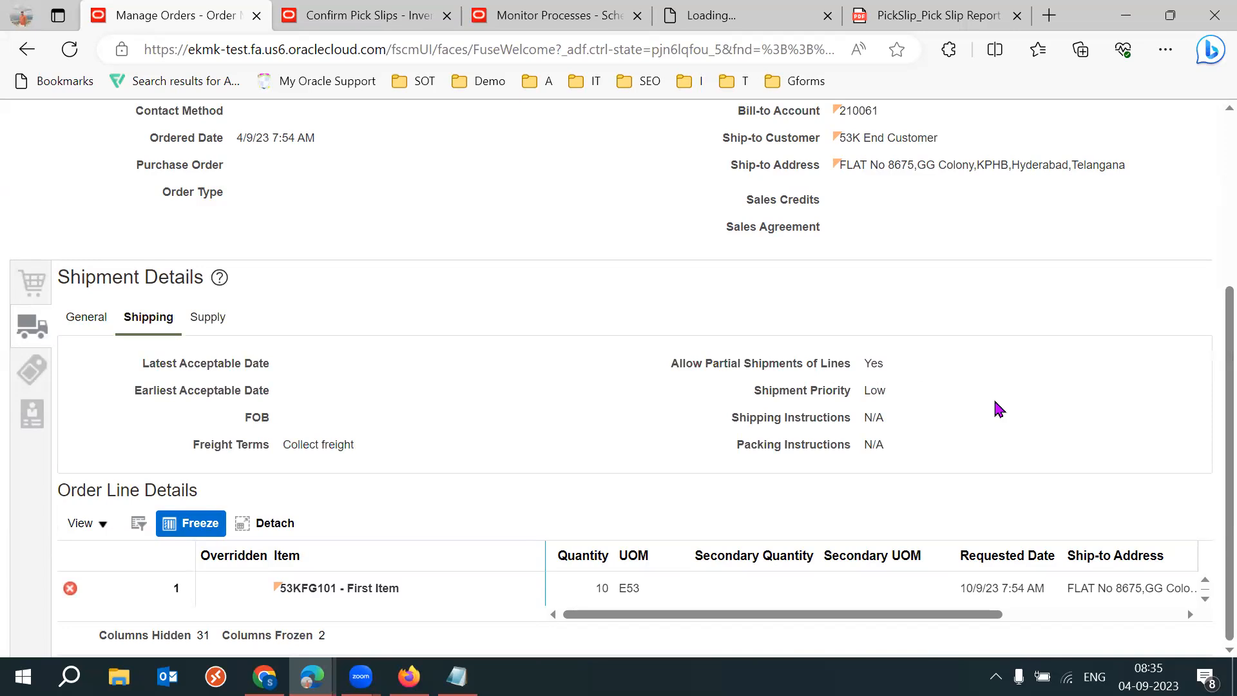
pyautogui.moveTo(670, 371); pyautogui.dragTo(881, 366)
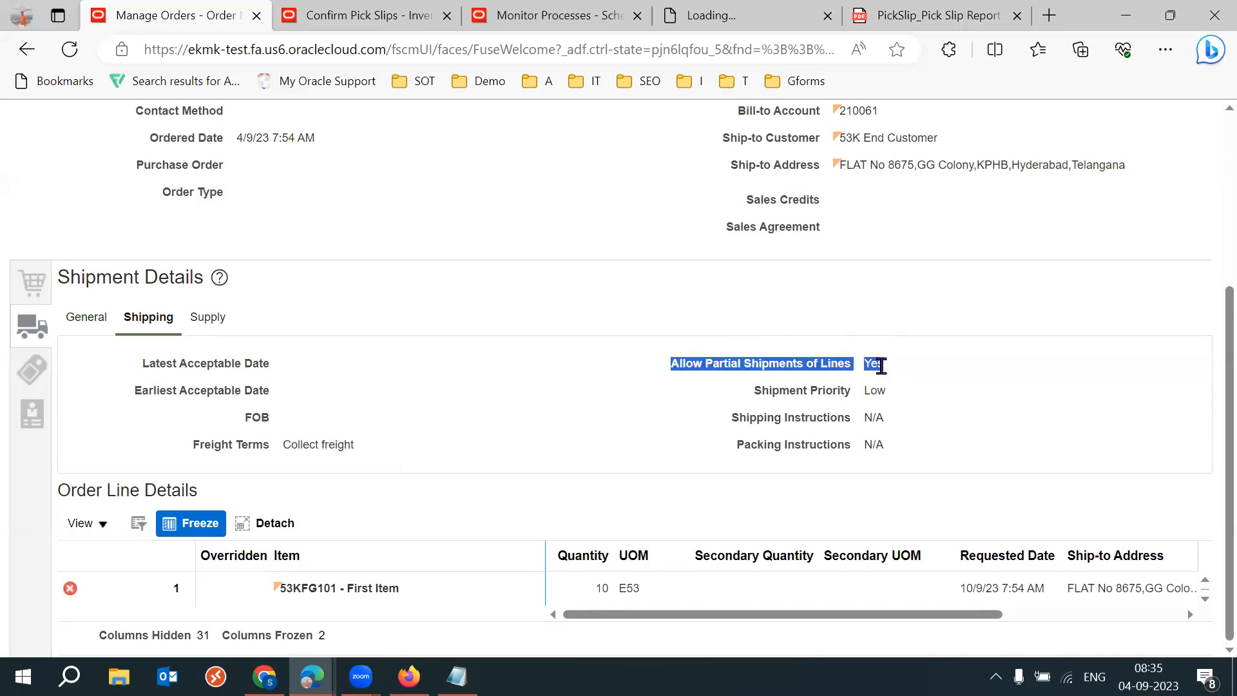
pyautogui.doubleClick(881, 365)
pyautogui.click(1024, 406)
pyautogui.doubleClick(881, 366)
pyautogui.click(1094, 455)
pyautogui.doubleClick(873, 361)
pyautogui.click(1129, 426)
# Switch back to the setups sheet in Chrome and read the partial shipment, one-step auto picking and foreign currency notes in B233, B230 and B234
pyautogui.hotkey('alt', 'Tab')
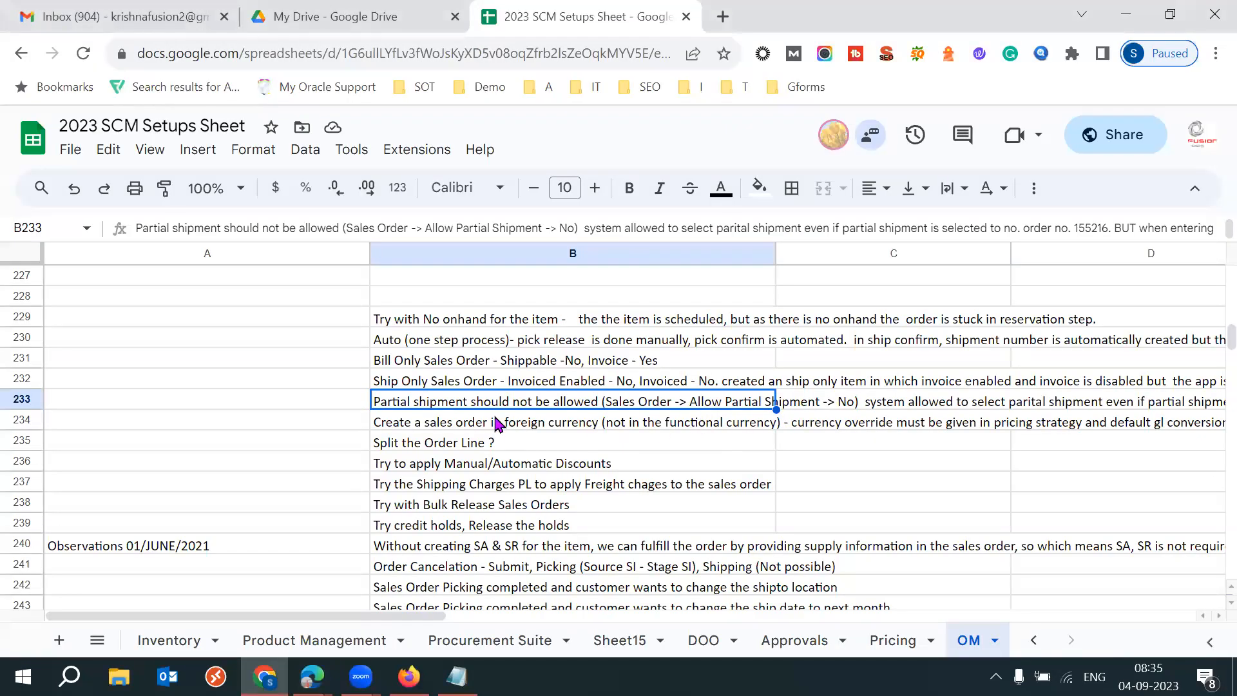
pyautogui.moveTo(620, 230); pyautogui.dragTo(687, 241)
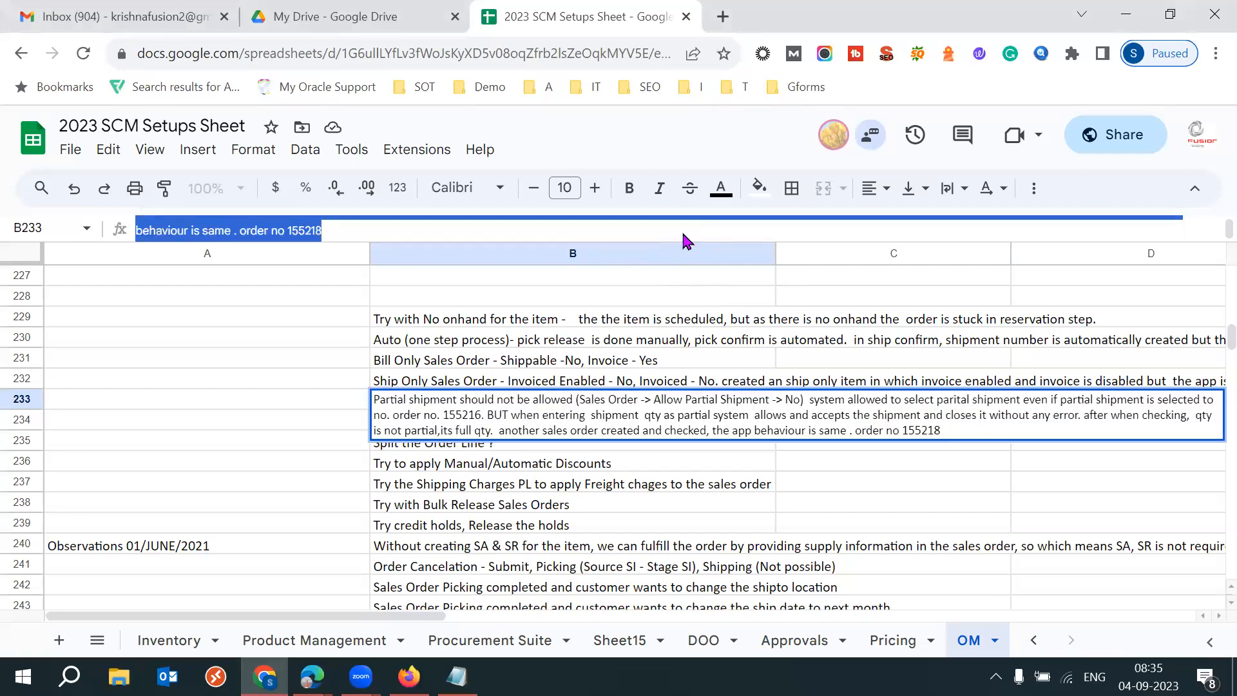
pyautogui.click(625, 347)
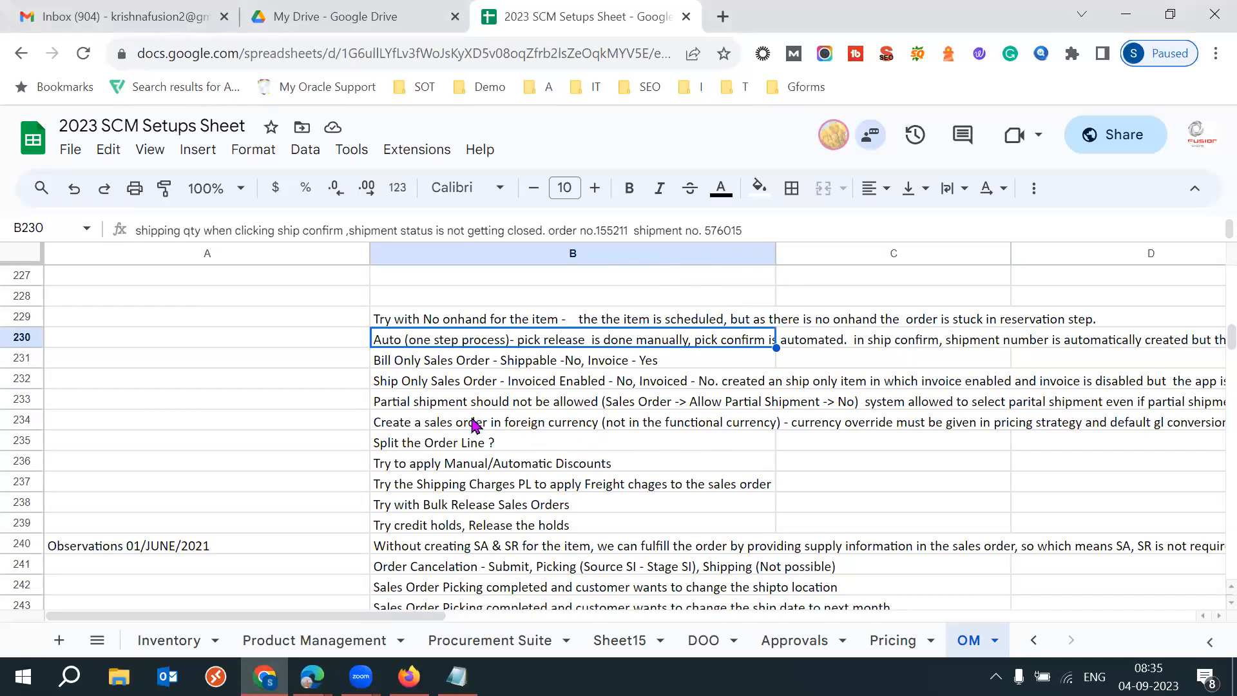
pyautogui.click(420, 422)
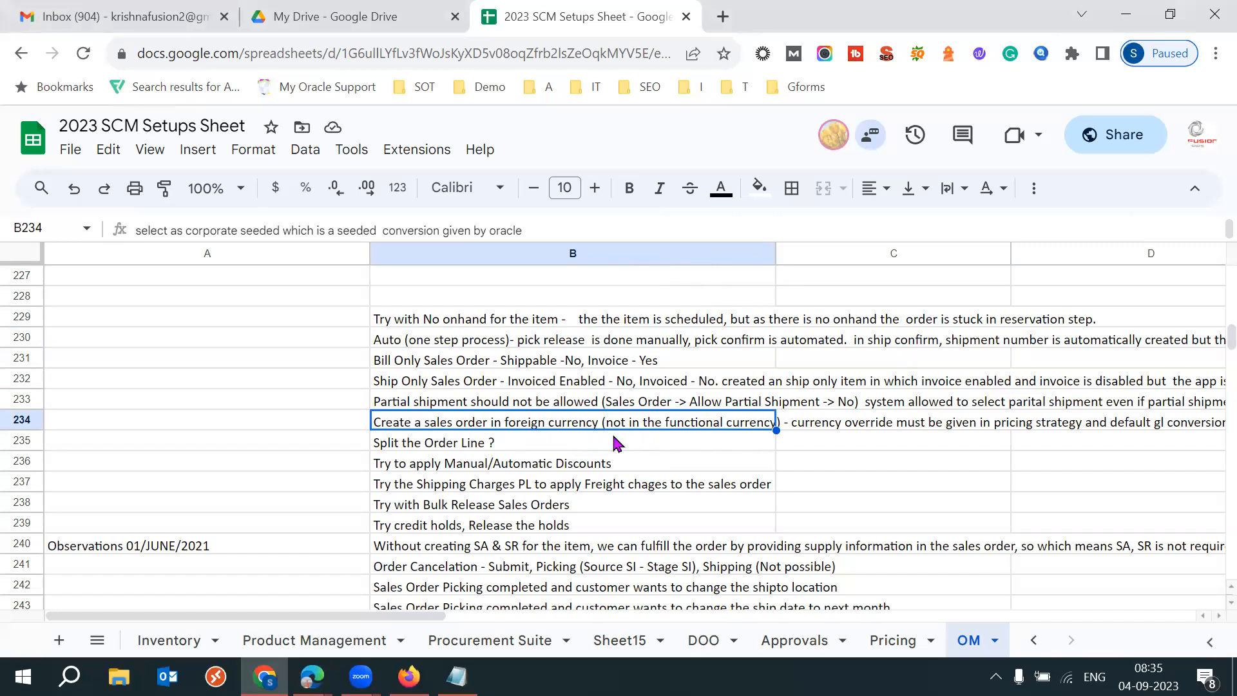
# Read the scenarios in B235 to B238 on splitting order lines, discounts, shipping charges and bulk release of sales orders
pyautogui.click(513, 447)
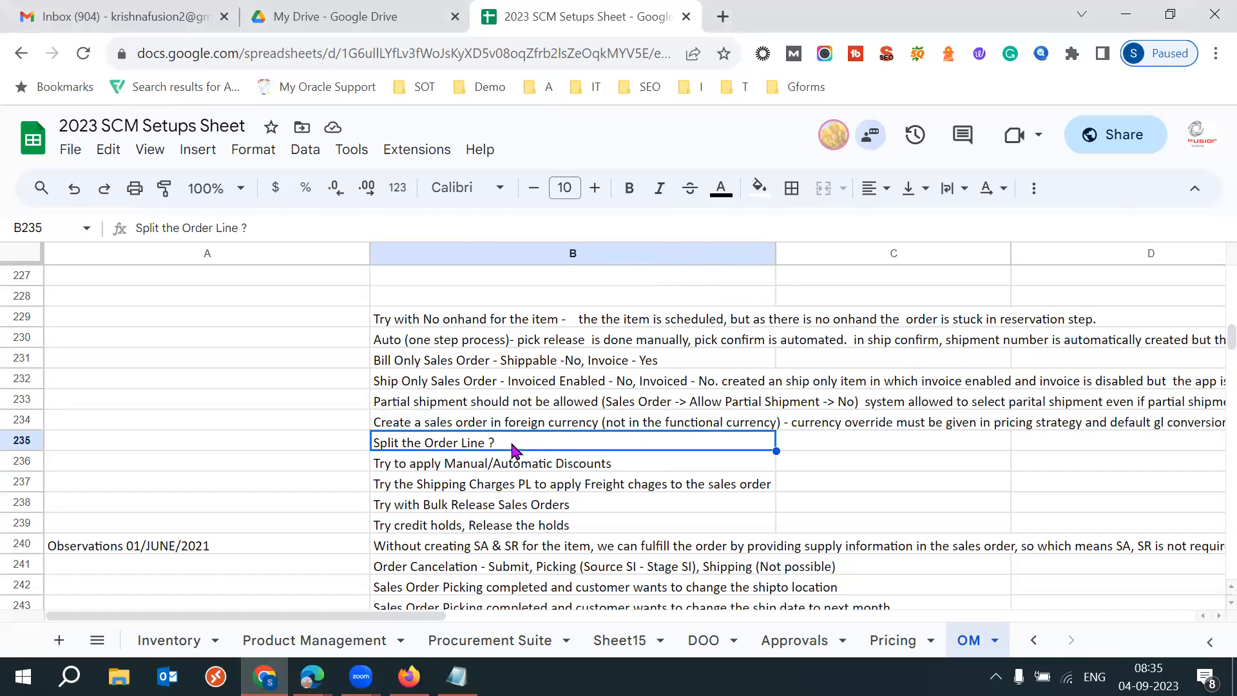
pyautogui.doubleClick(514, 447)
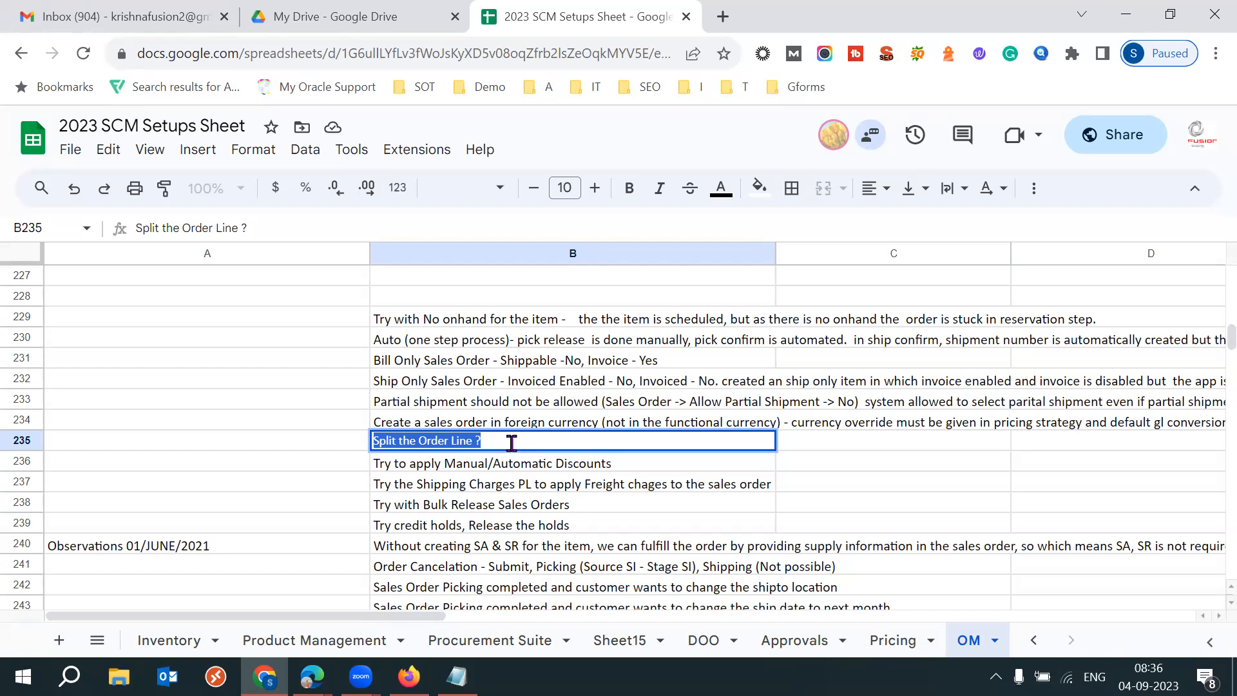
pyautogui.click(604, 463)
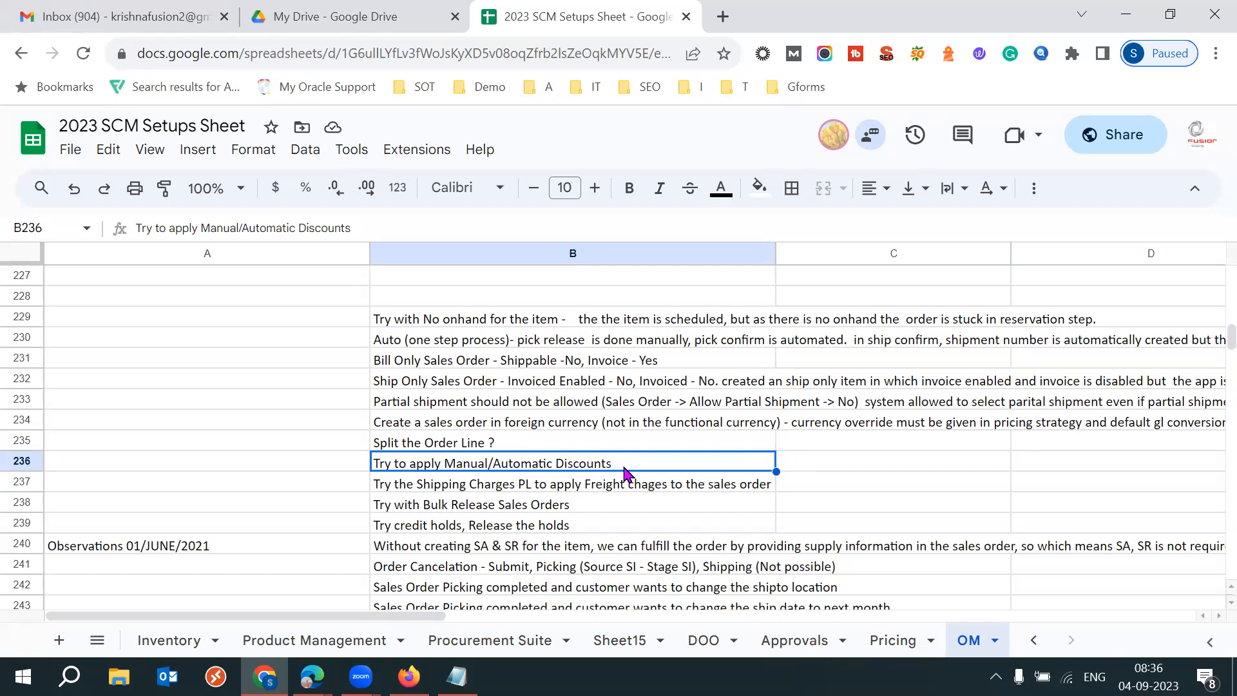
pyautogui.tripleClick(624, 464)
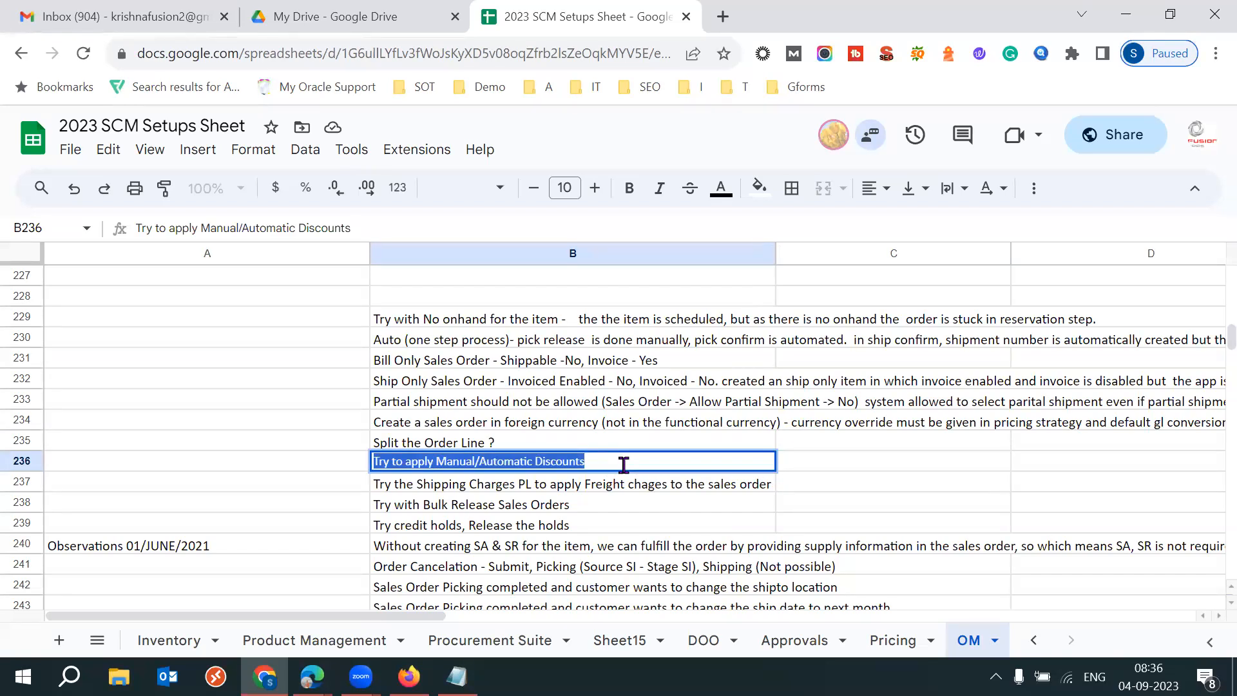
pyautogui.tripleClick(539, 485)
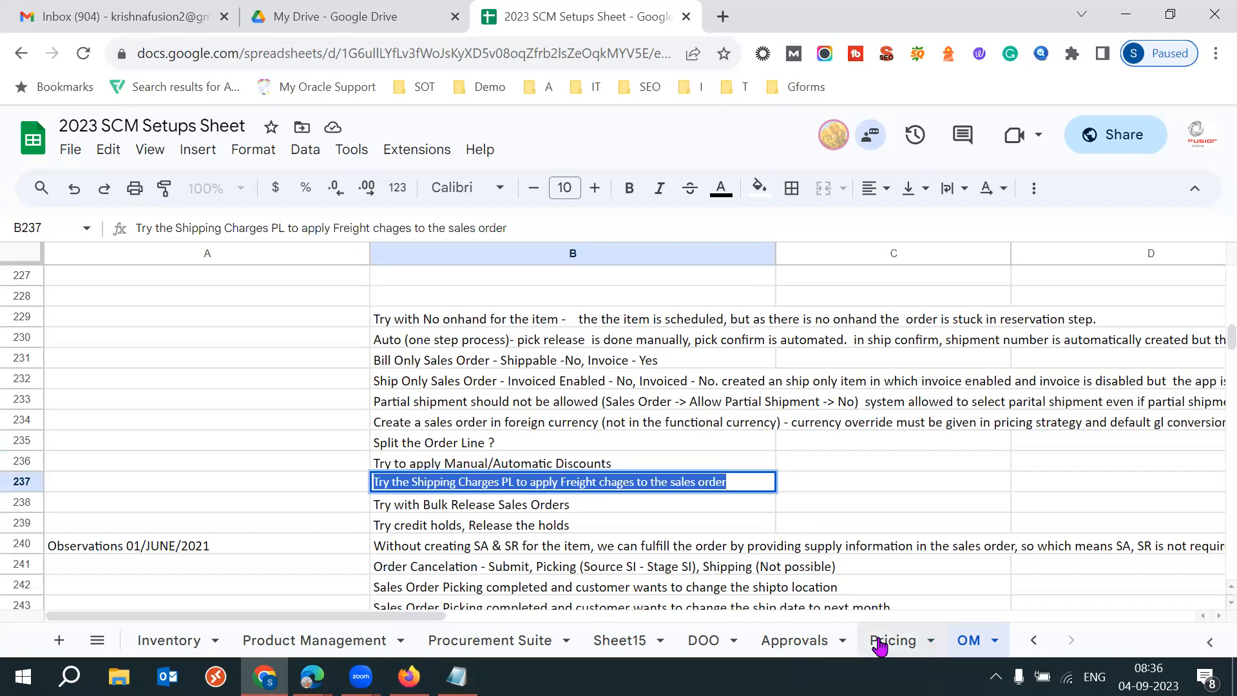
pyautogui.tripleClick(581, 506)
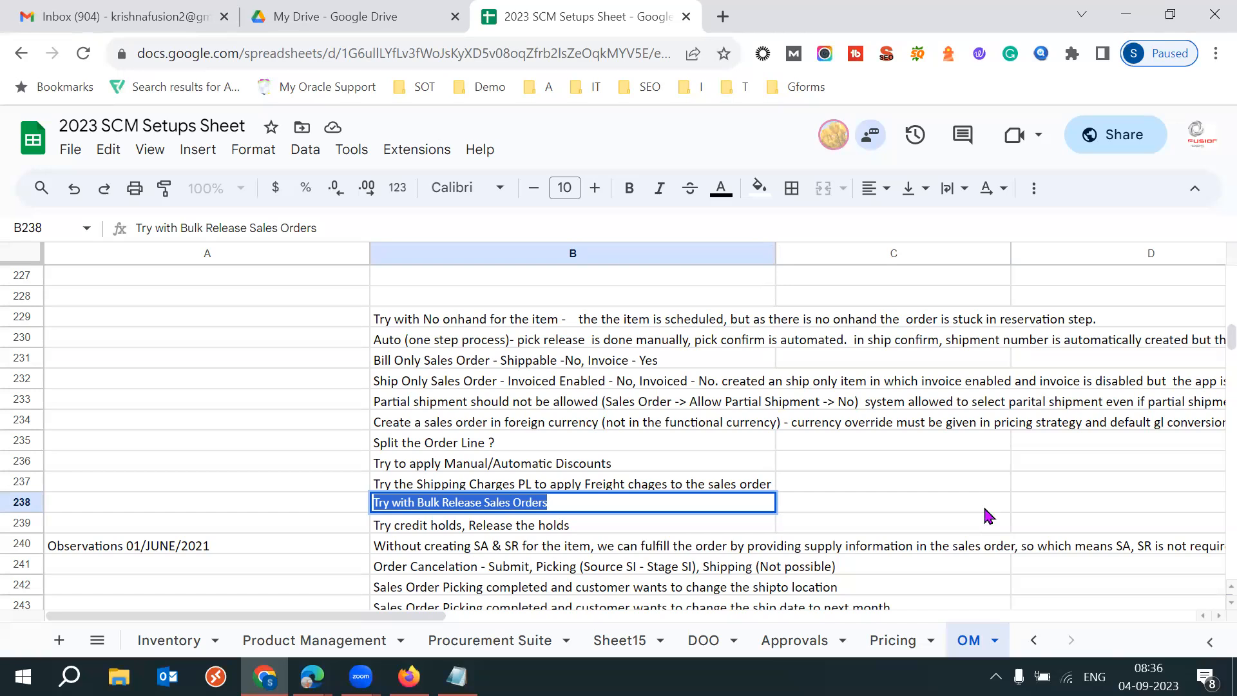
# Go back up to the Sales Order Scenarios heading and read the cancelation scenarios in B220 and B221
pyautogui.click(629, 427)
pyautogui.press('Up')
pyautogui.press('Up')
pyautogui.press('Up')
pyautogui.press('Up')
pyautogui.press('Up')
pyautogui.press('Up')
pyautogui.press('Up')
pyautogui.press('Up')
pyautogui.press('Up')
pyautogui.press('Up')
pyautogui.press('Up')
pyautogui.press('Up')
pyautogui.press('Up')
pyautogui.press('Up')
pyautogui.press('Up')
pyautogui.press('Up')
pyautogui.press('Up')
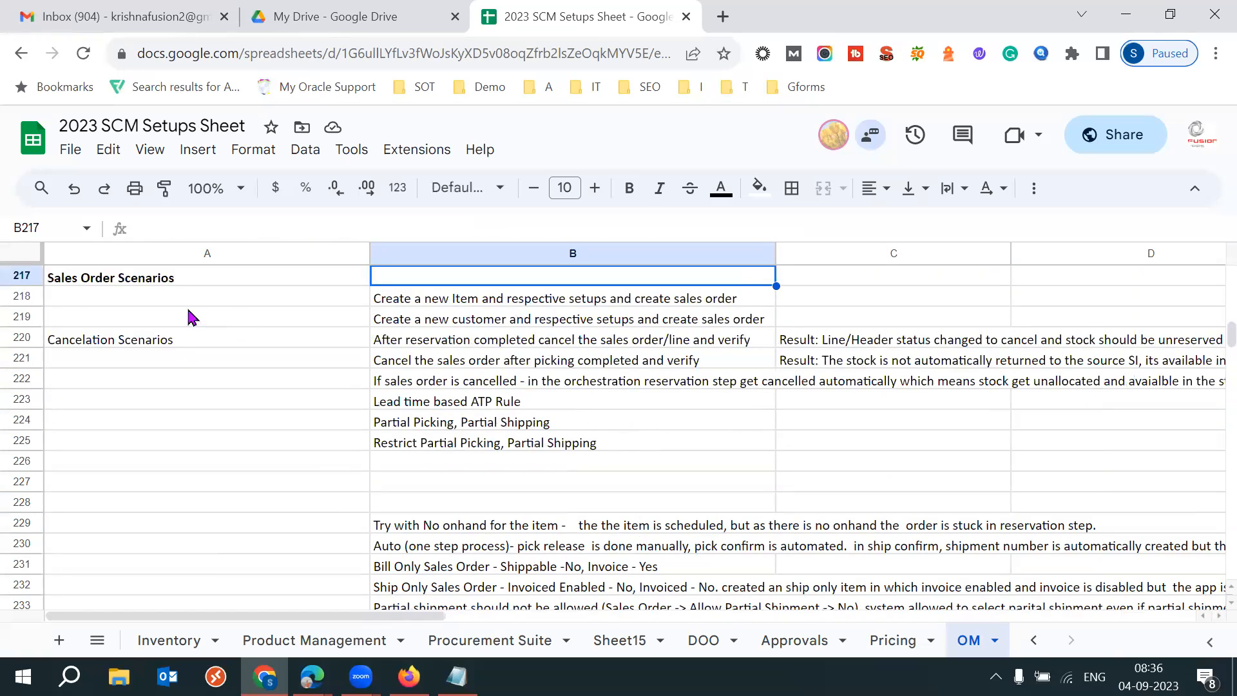
pyautogui.click(136, 340)
pyautogui.click(480, 342)
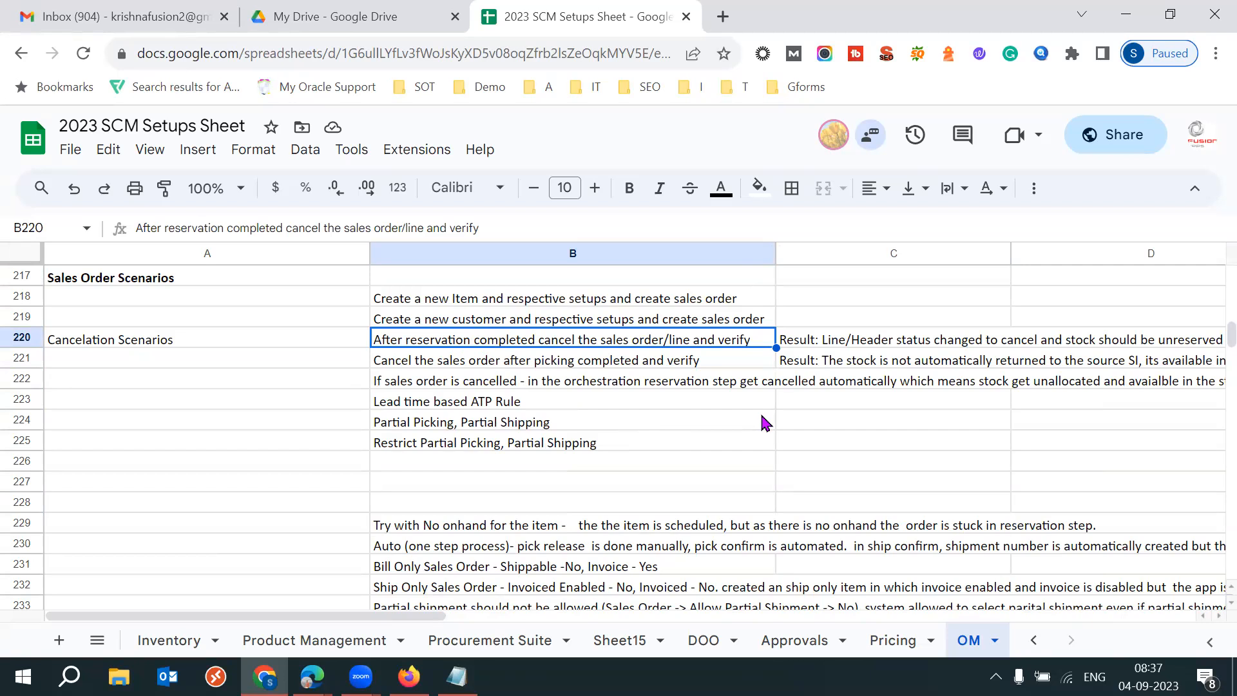
pyautogui.click(683, 362)
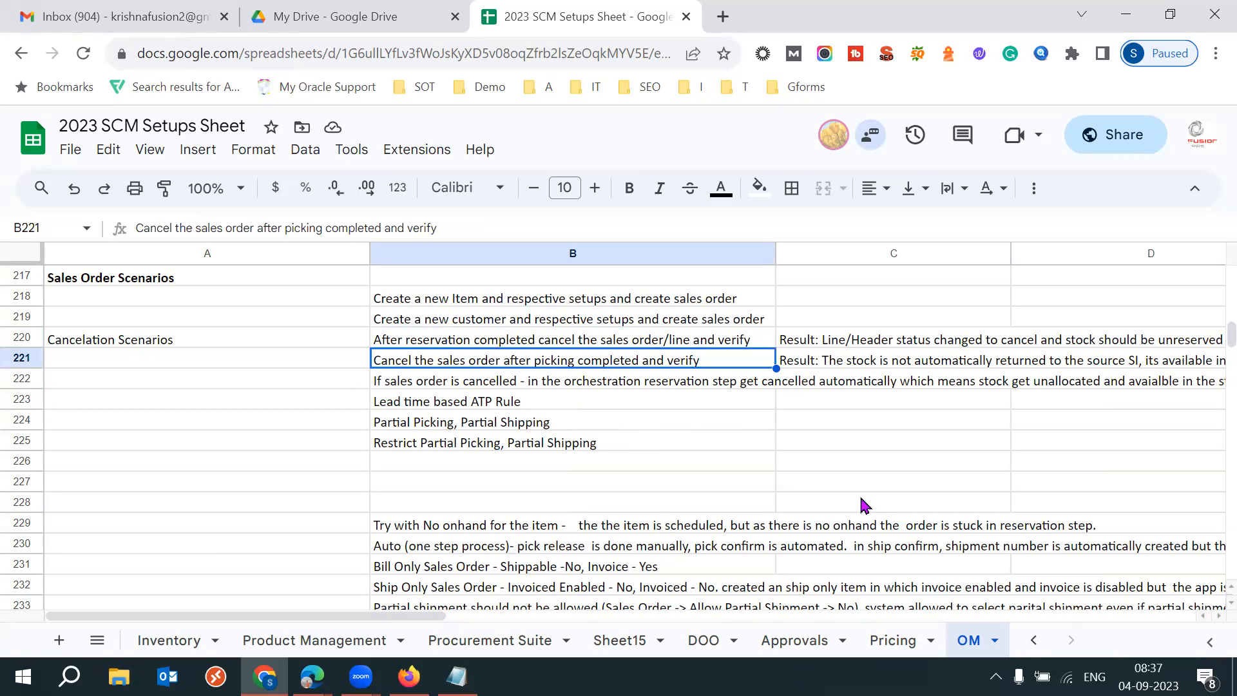
# Compare the results noted in C220 and C221 for cancelling an order after reservation and after picking
pyautogui.click(844, 362)
pyautogui.click(824, 342)
pyautogui.click(825, 363)
pyautogui.click(860, 344)
pyautogui.click(840, 361)
pyautogui.click(868, 346)
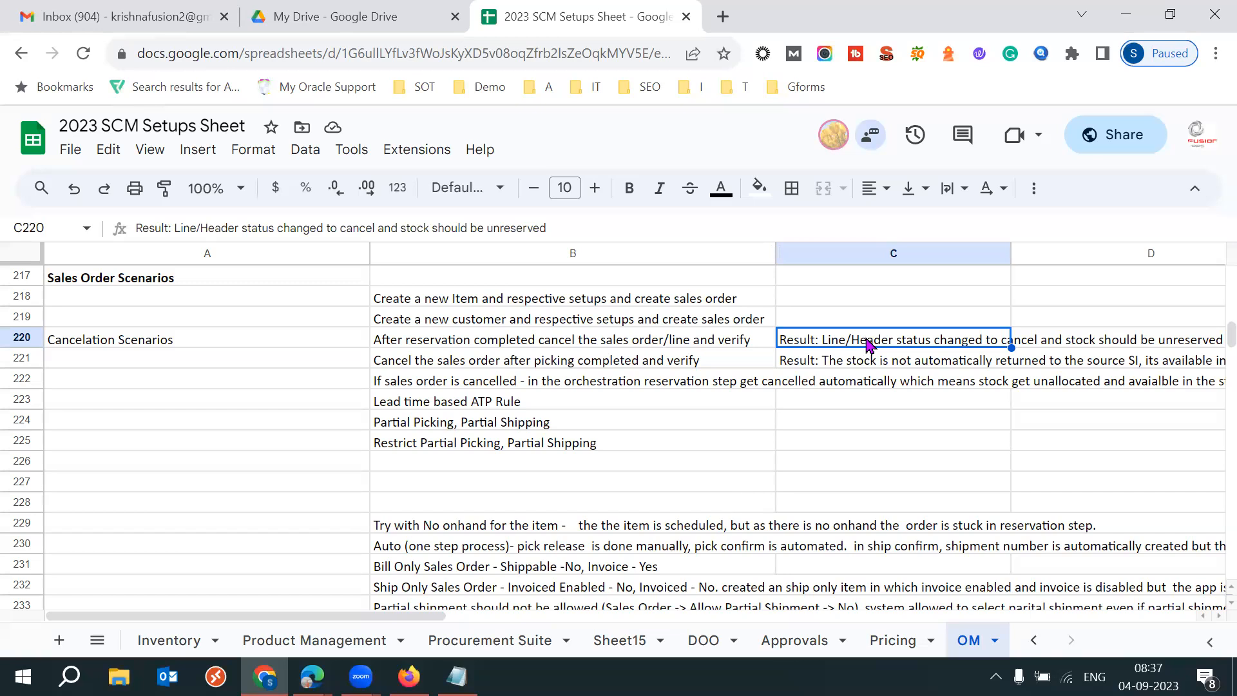
# Go through the scenarios in B229 to B233, and review the partial picking restriction in B225 and the ATP rule in B223
pyautogui.click(603, 530)
pyautogui.press('Down')
pyautogui.press('Down')
pyautogui.press('Down')
pyautogui.press('Down')
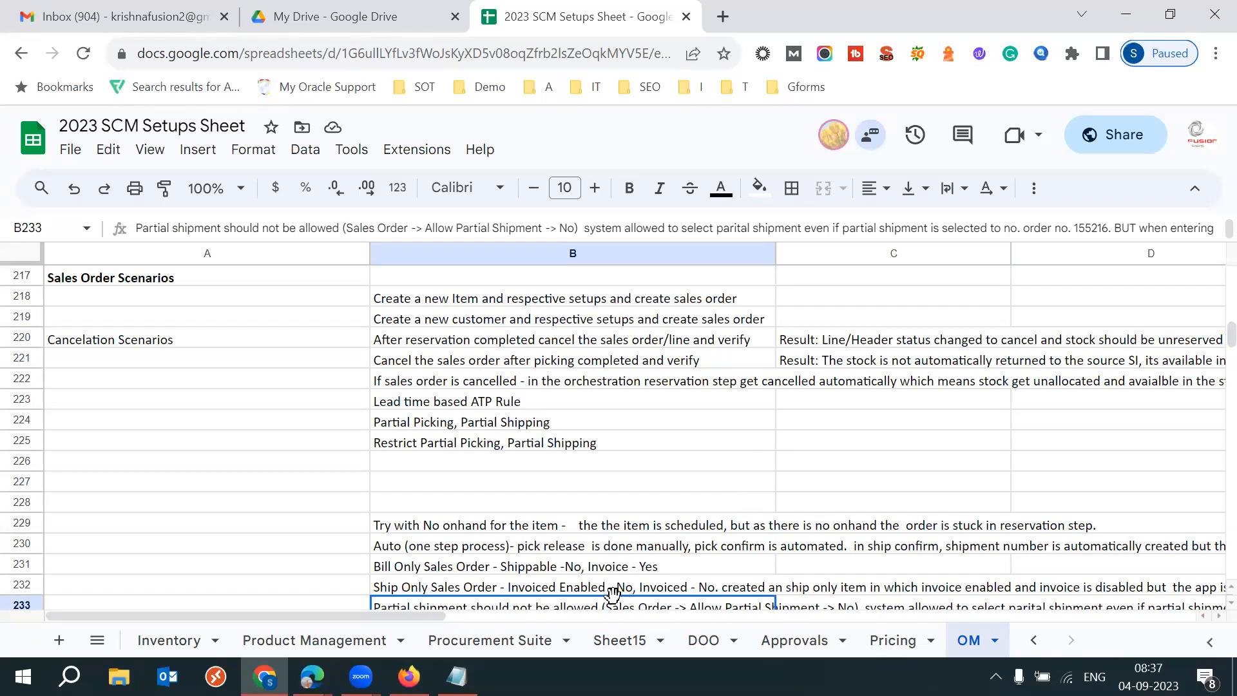
pyautogui.click(502, 444)
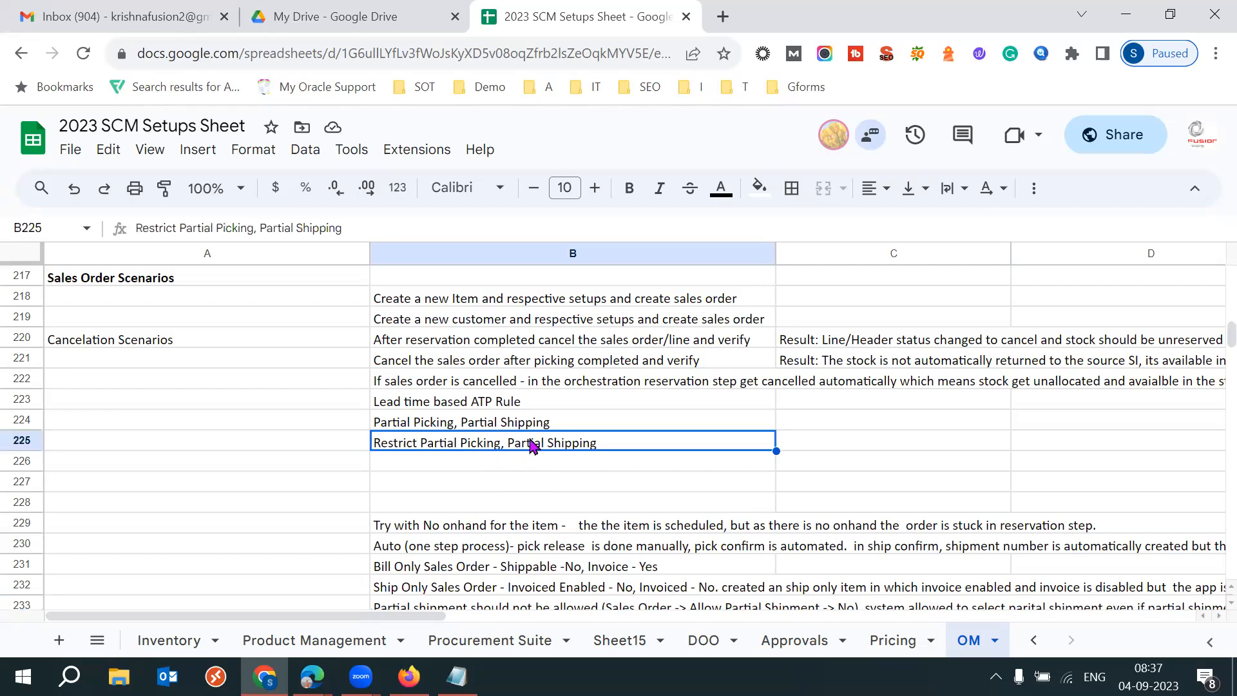
pyautogui.click(493, 405)
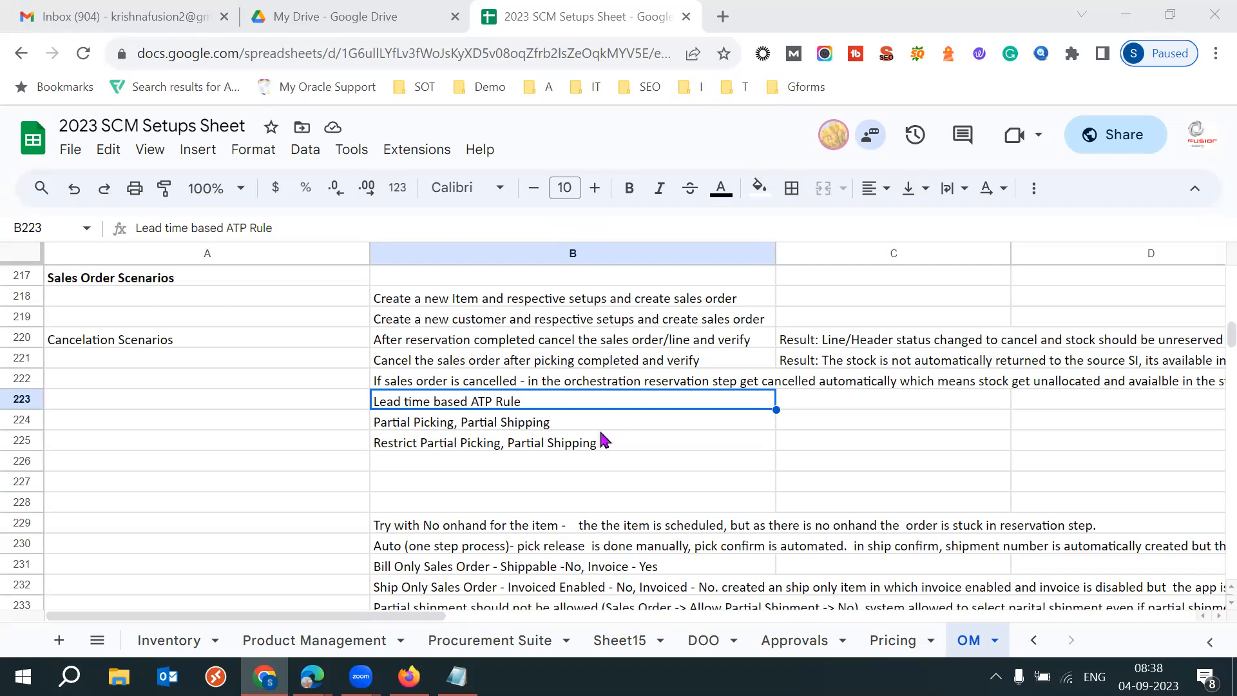
# Switch to the Manage Orders window in Edge and review the order's available actions and its invoice task error messages
pyautogui.moveTo(409, 677)
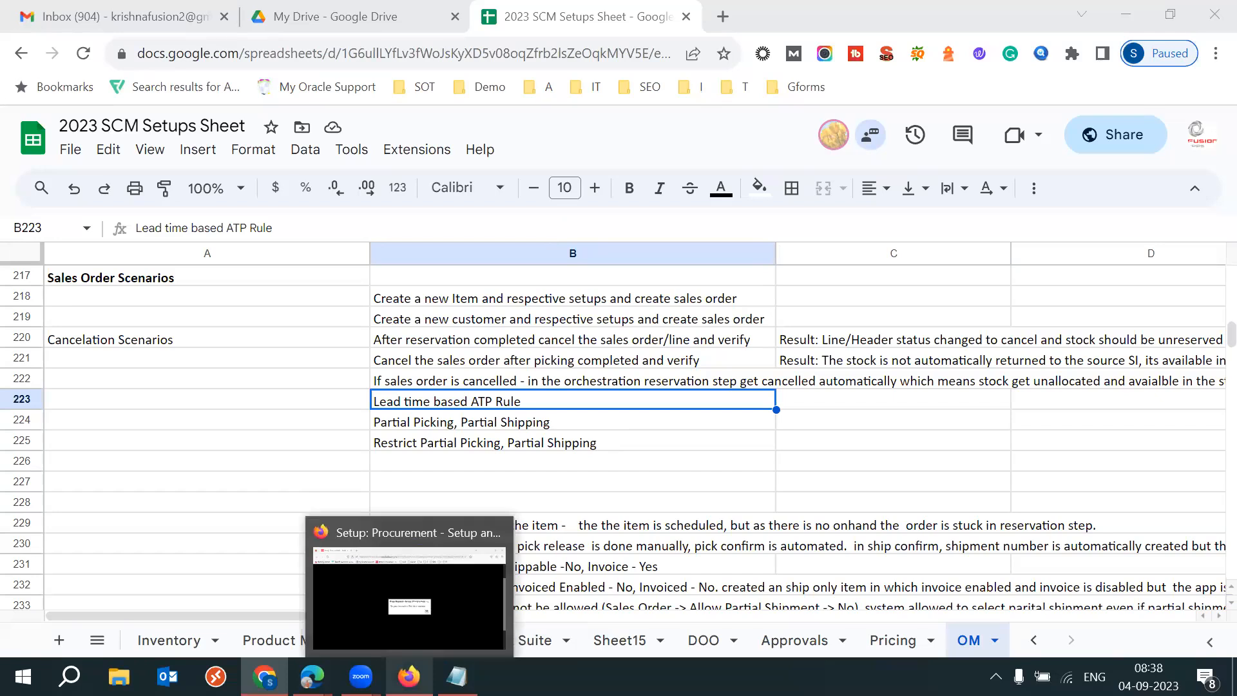
pyautogui.click(222, 583)
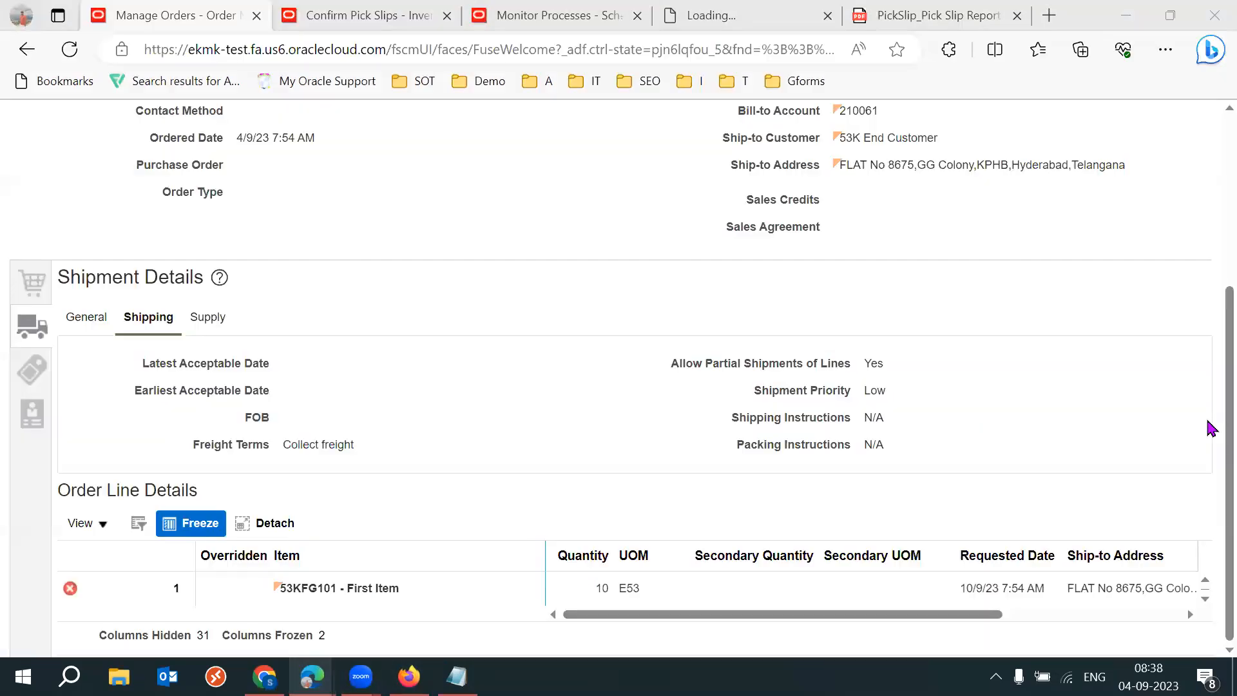
pyautogui.scroll(5, 1207, 429)
pyautogui.click(1055, 213)
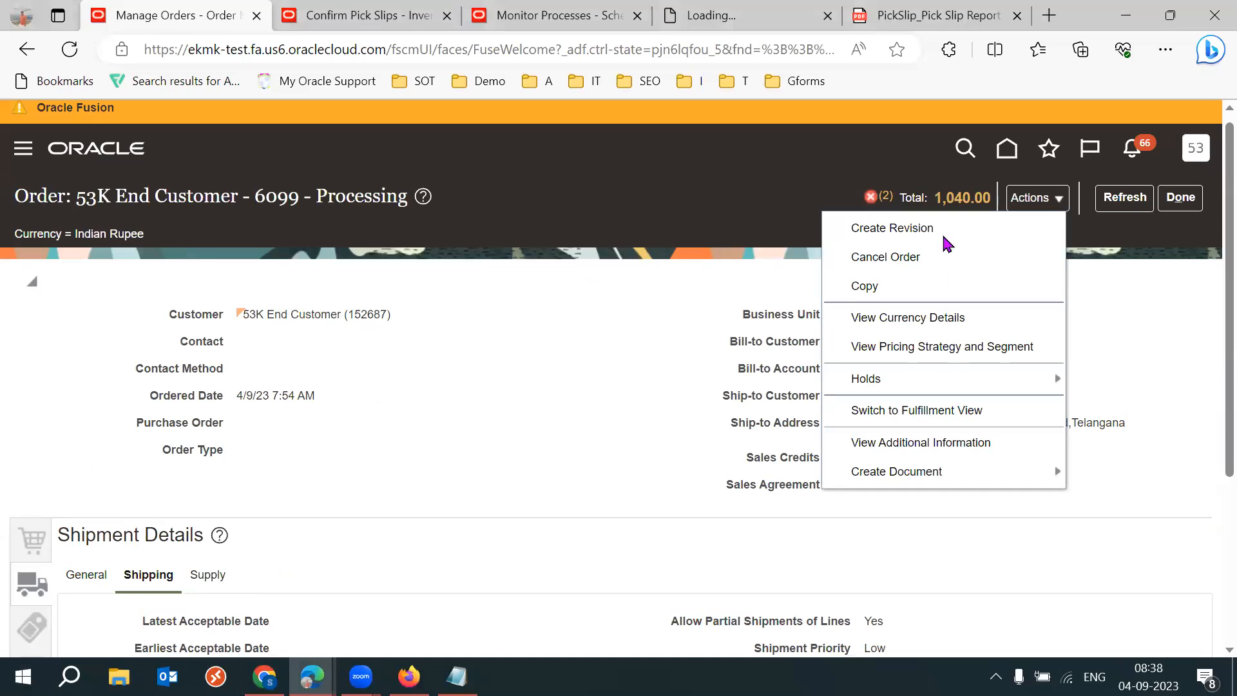
pyautogui.click(525, 326)
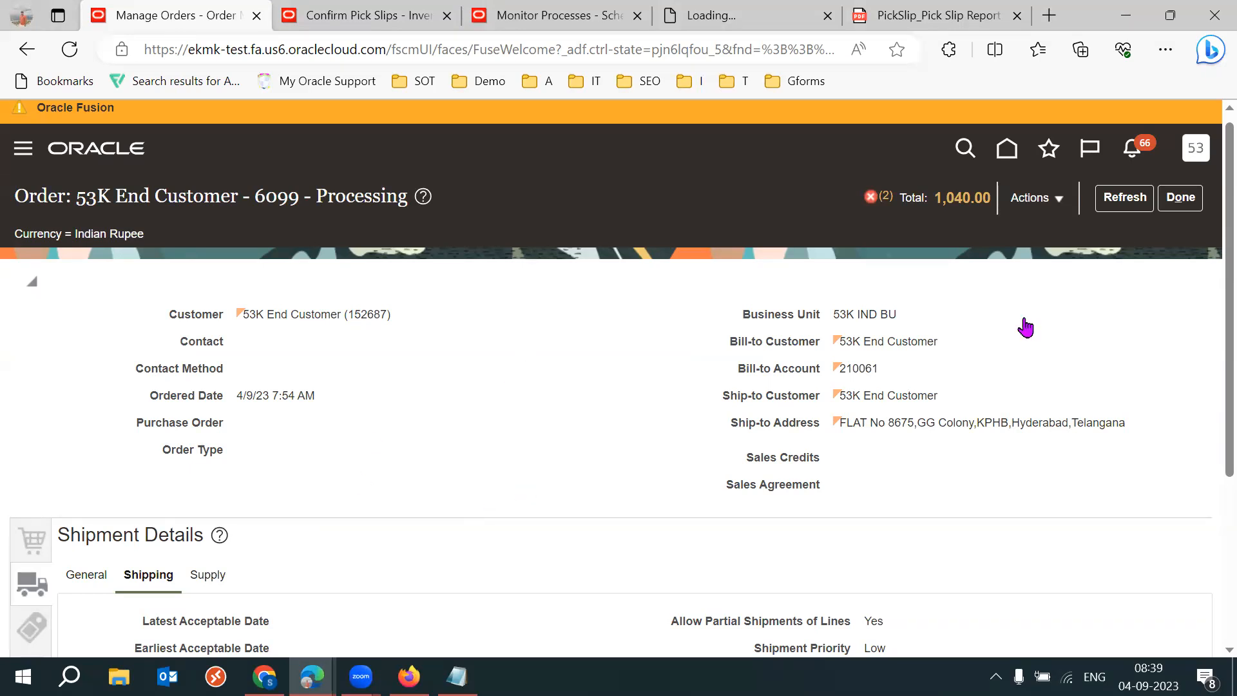
pyautogui.click(886, 195)
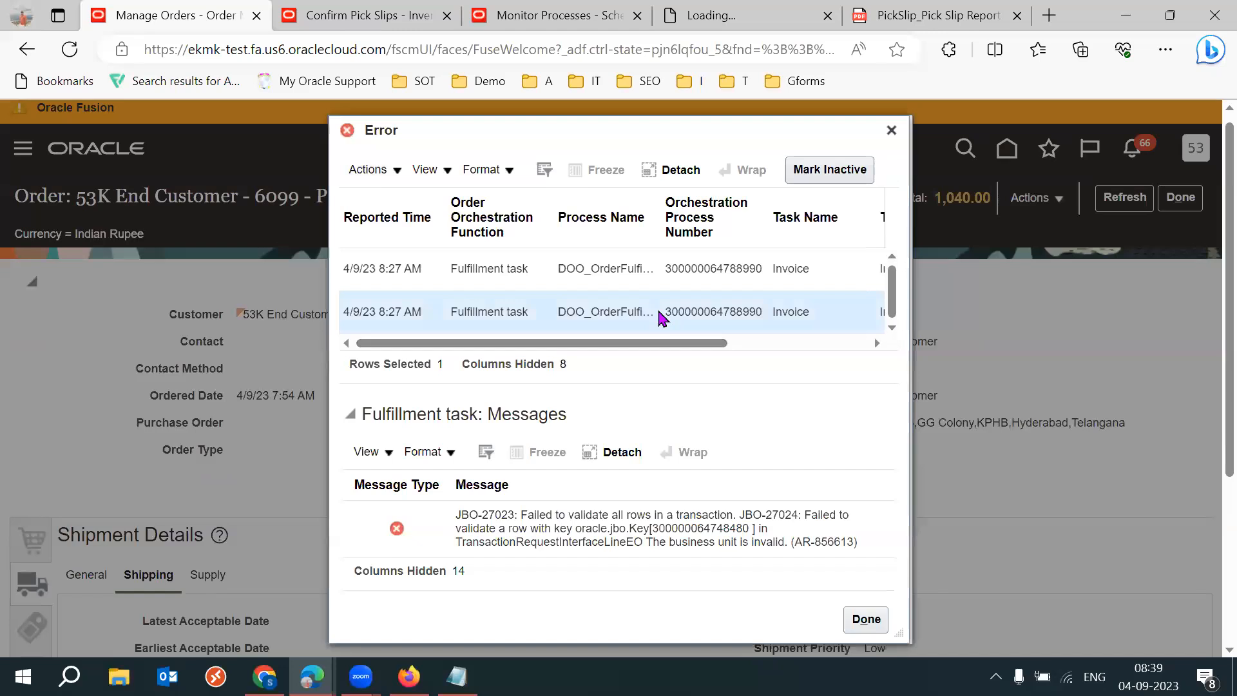
pyautogui.click(892, 129)
# Switch the order to the fulfillment view and submit a Recover Order request
pyautogui.click(1044, 200)
pyautogui.click(968, 406)
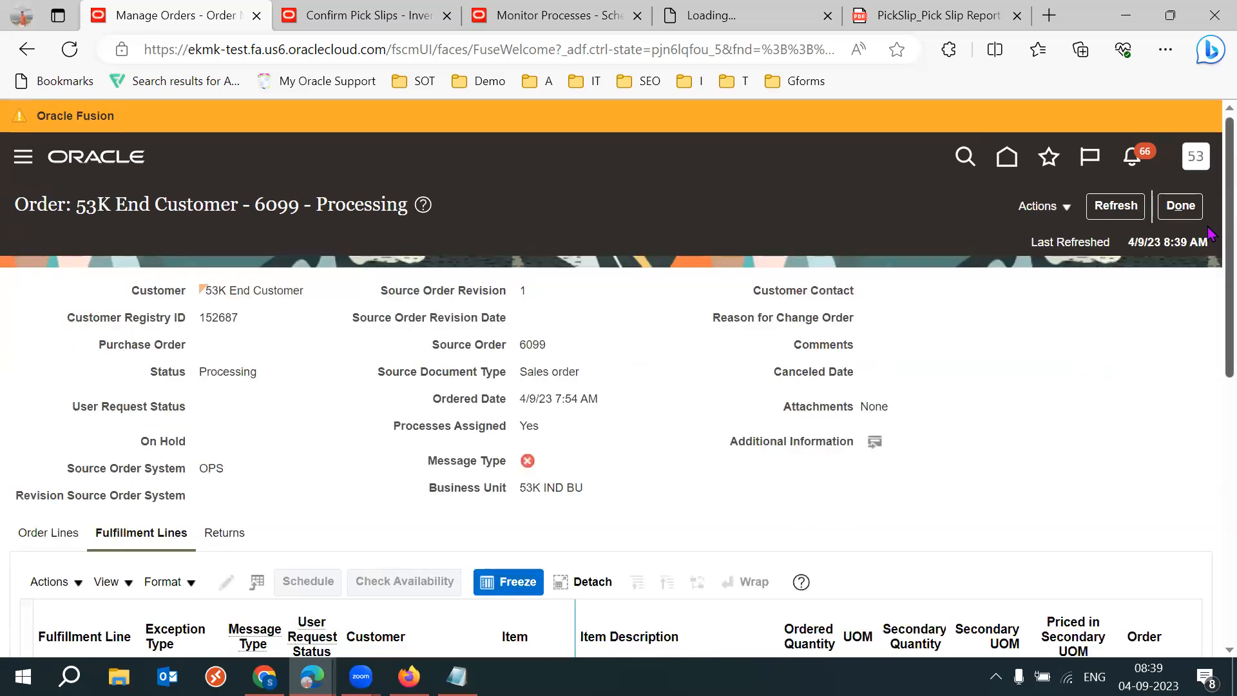
pyautogui.scroll(-1, 1079, 258)
pyautogui.click(1048, 128)
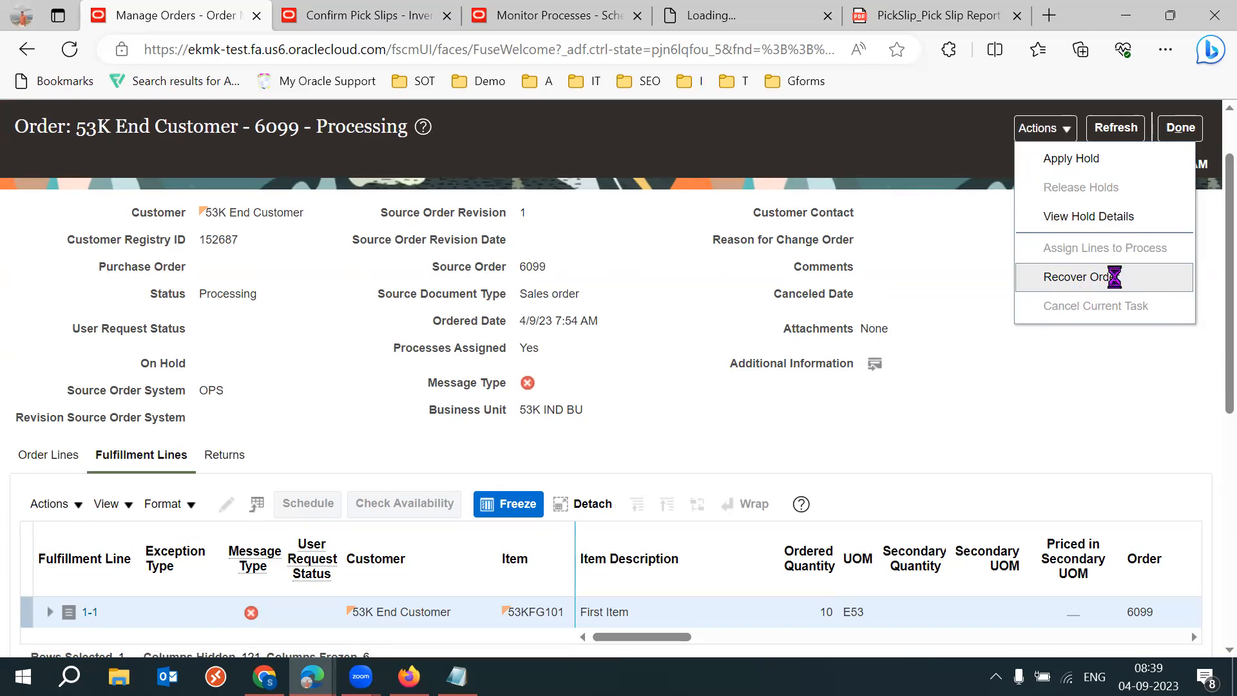
pyautogui.click(1115, 281)
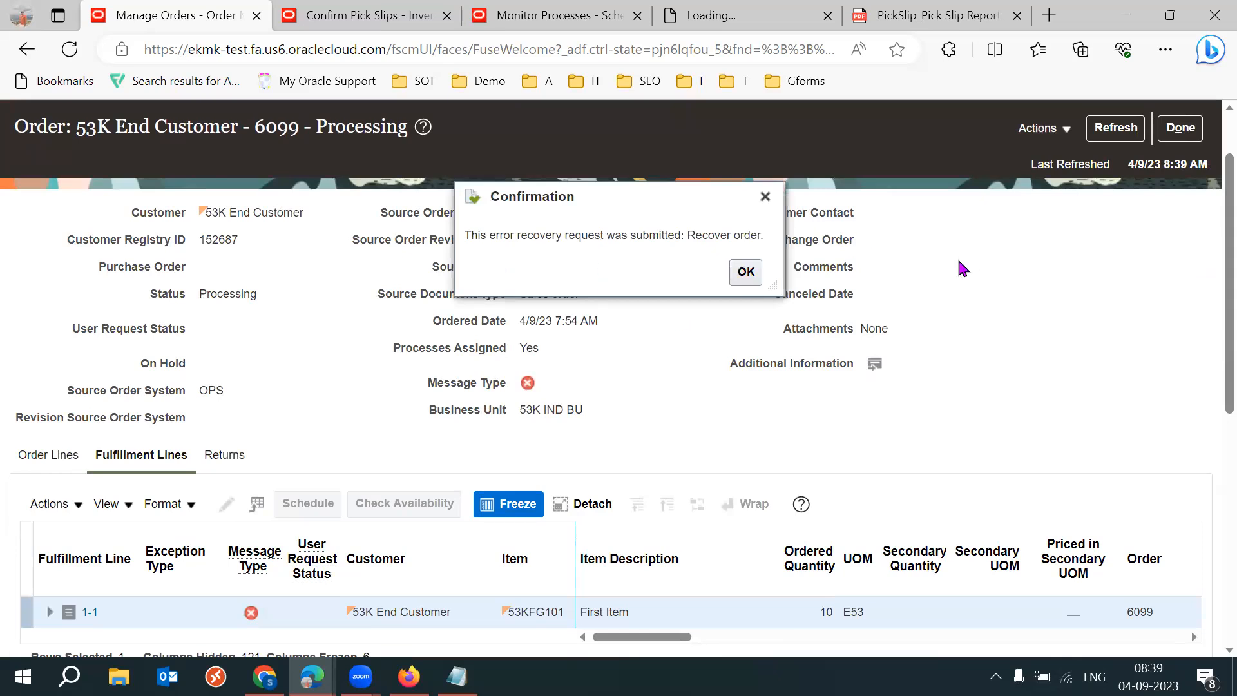
pyautogui.click(745, 271)
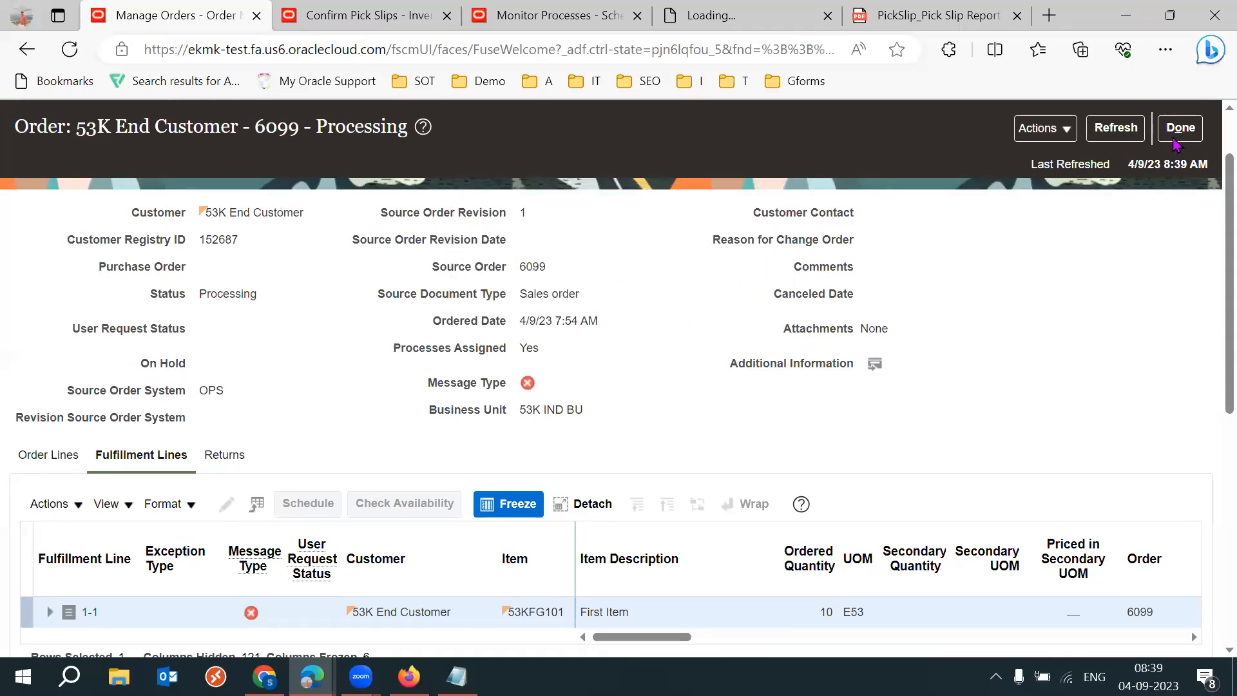
# Return to the order view, reopen the fulfillment view and look over its available order actions
pyautogui.click(1115, 128)
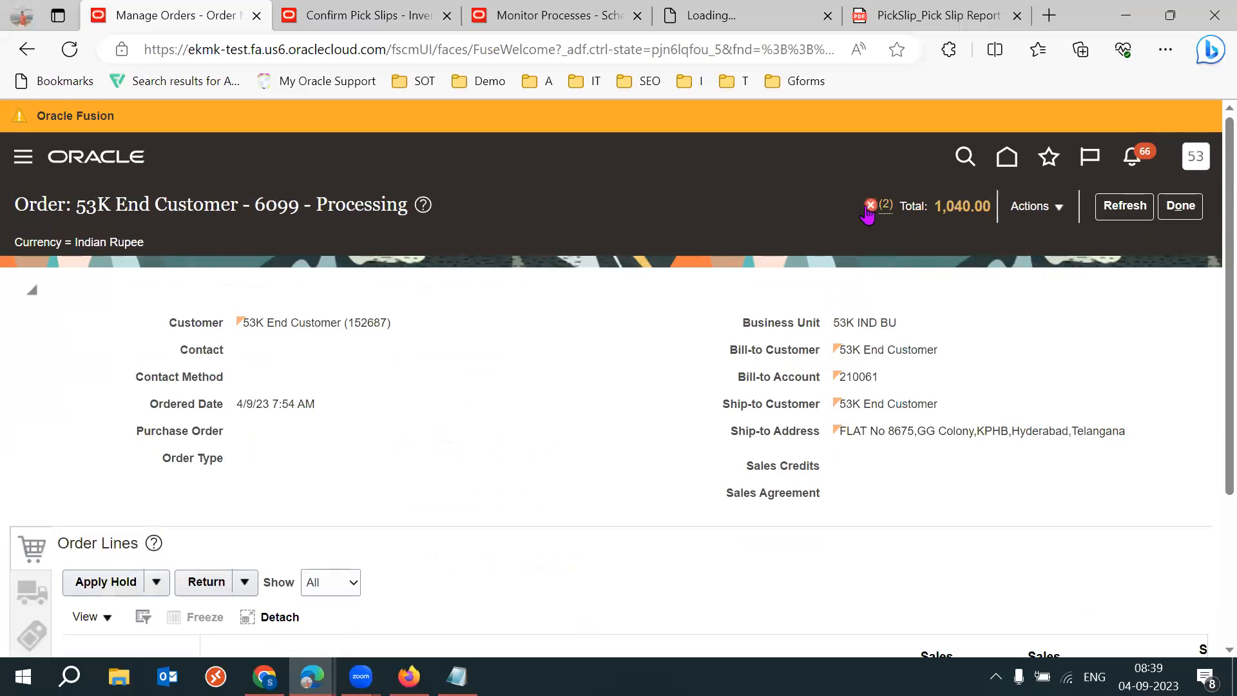
pyautogui.click(1034, 207)
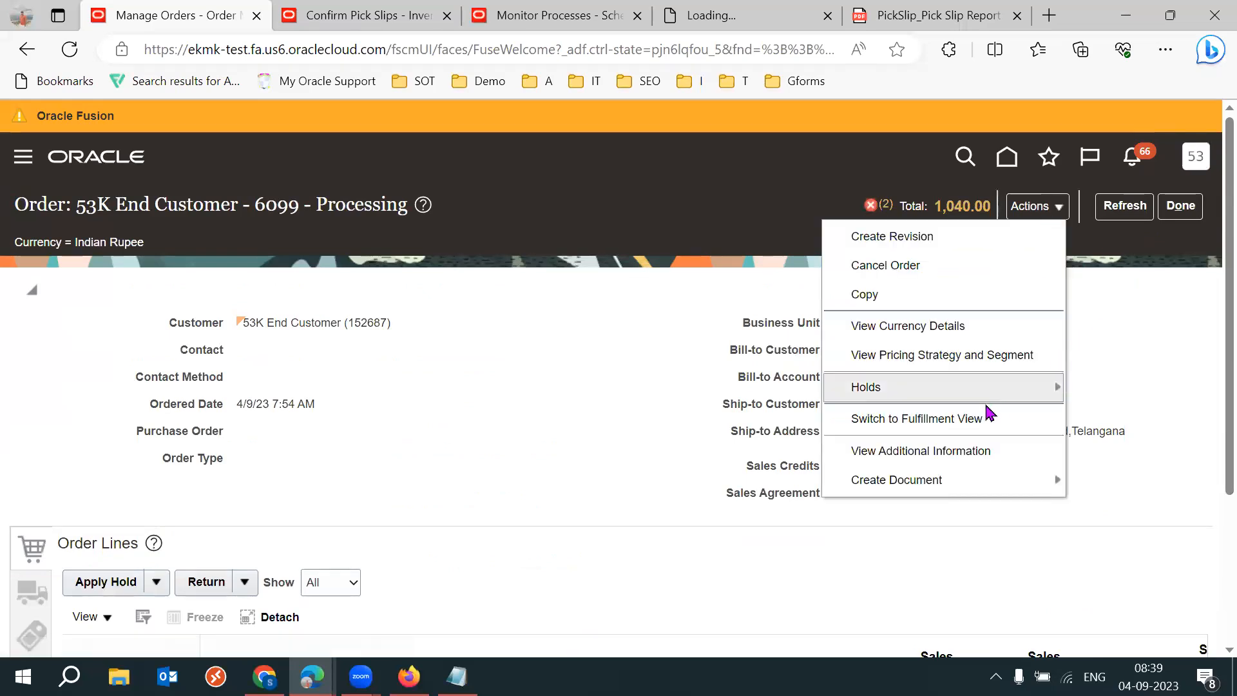
pyautogui.click(938, 419)
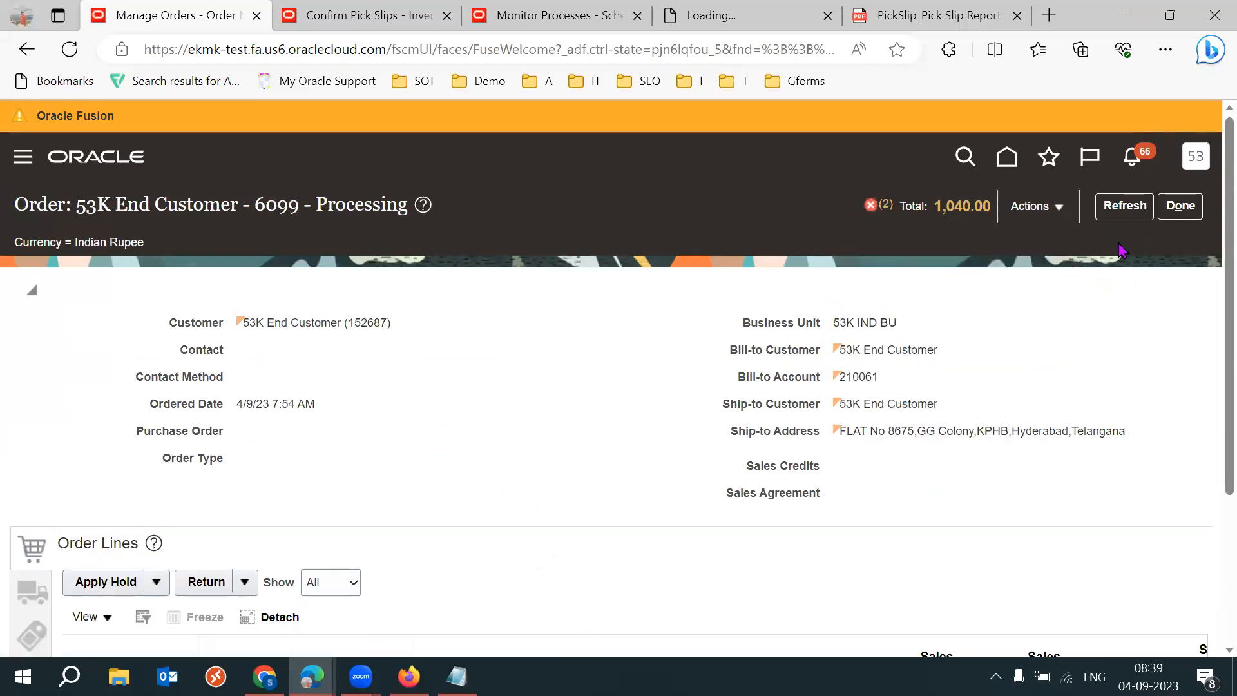
pyautogui.click(1038, 206)
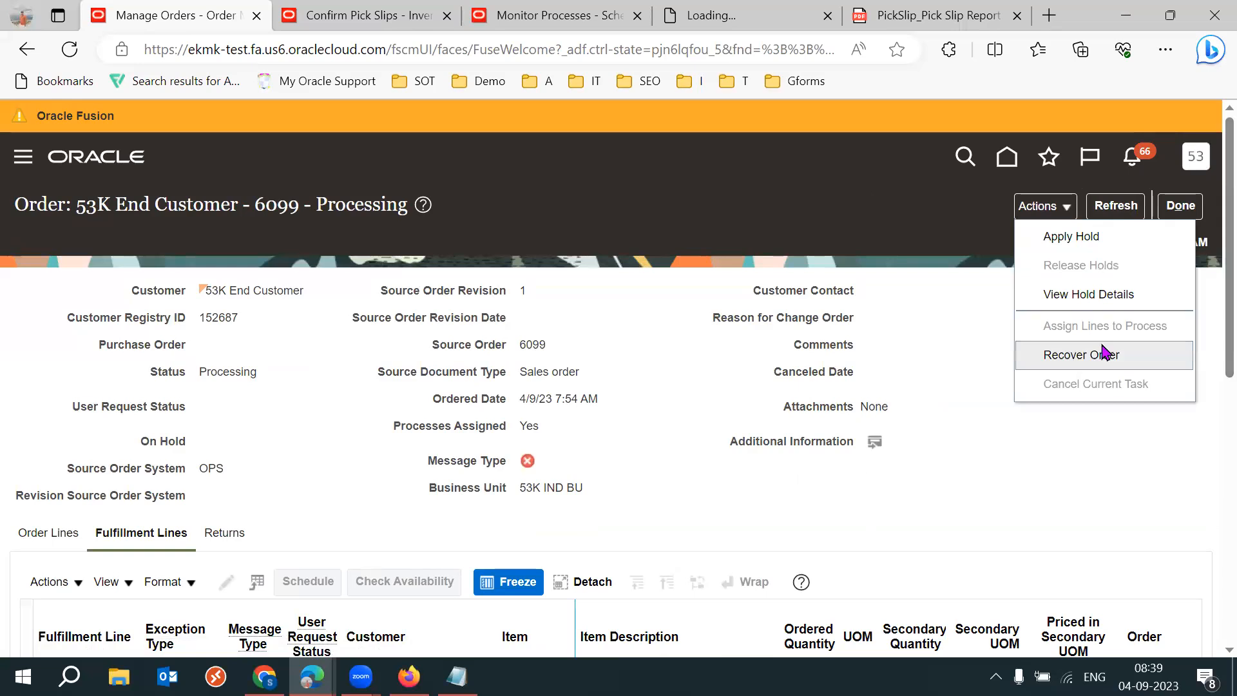
pyautogui.click(926, 381)
pyautogui.click(1049, 208)
pyautogui.click(898, 391)
# Close the fulfillment view and look over the actions available for the order itself
pyautogui.click(1180, 206)
pyautogui.click(1053, 207)
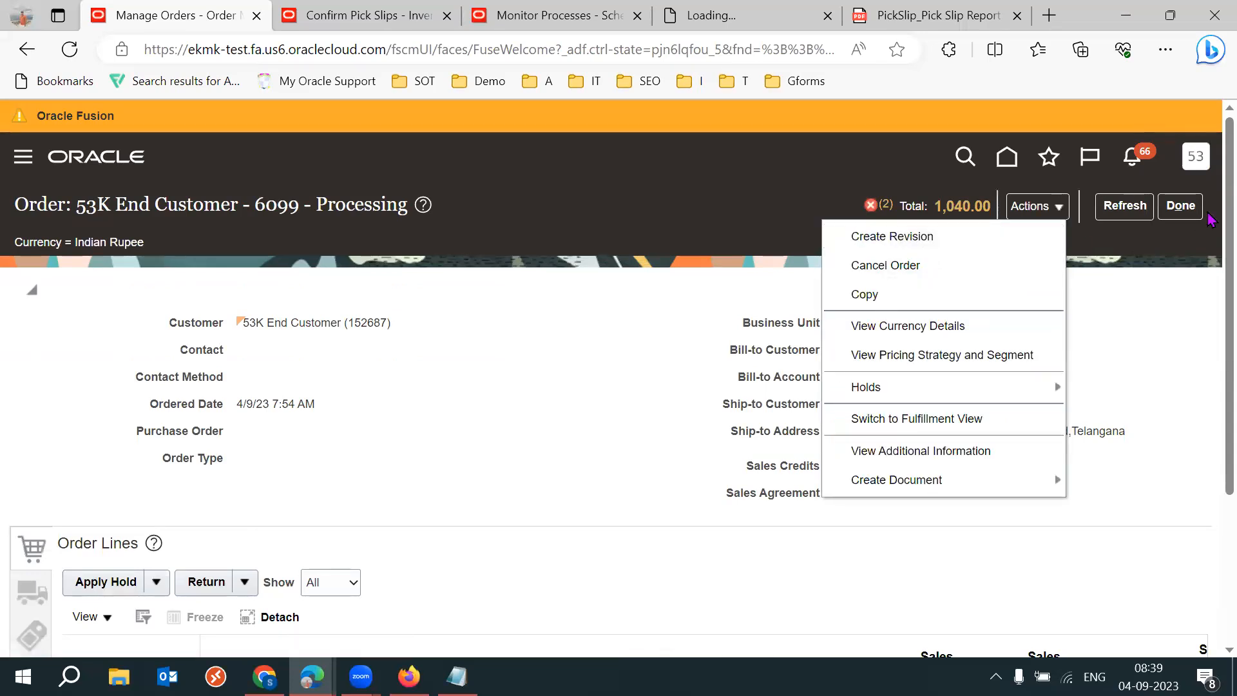
pyautogui.click(1146, 338)
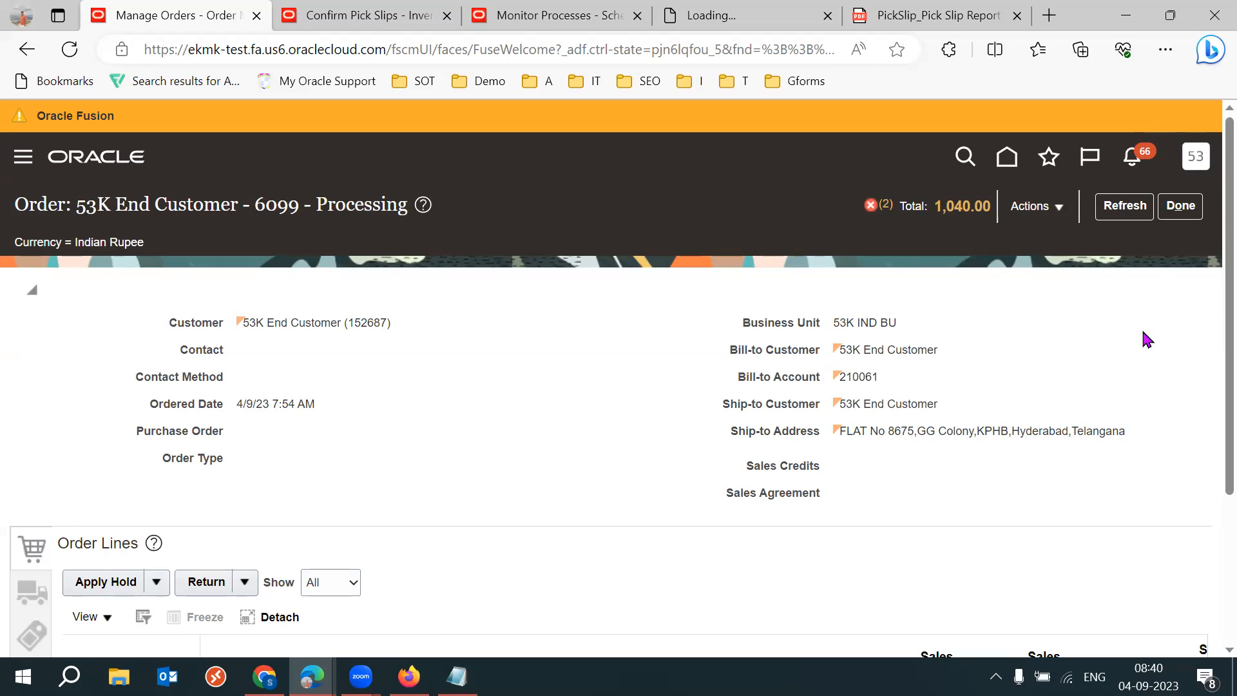
# Switch to the 2023 SCM Setups Sheet in Chrome and open its DOO sheet
pyautogui.scroll(-1, 520, 483)
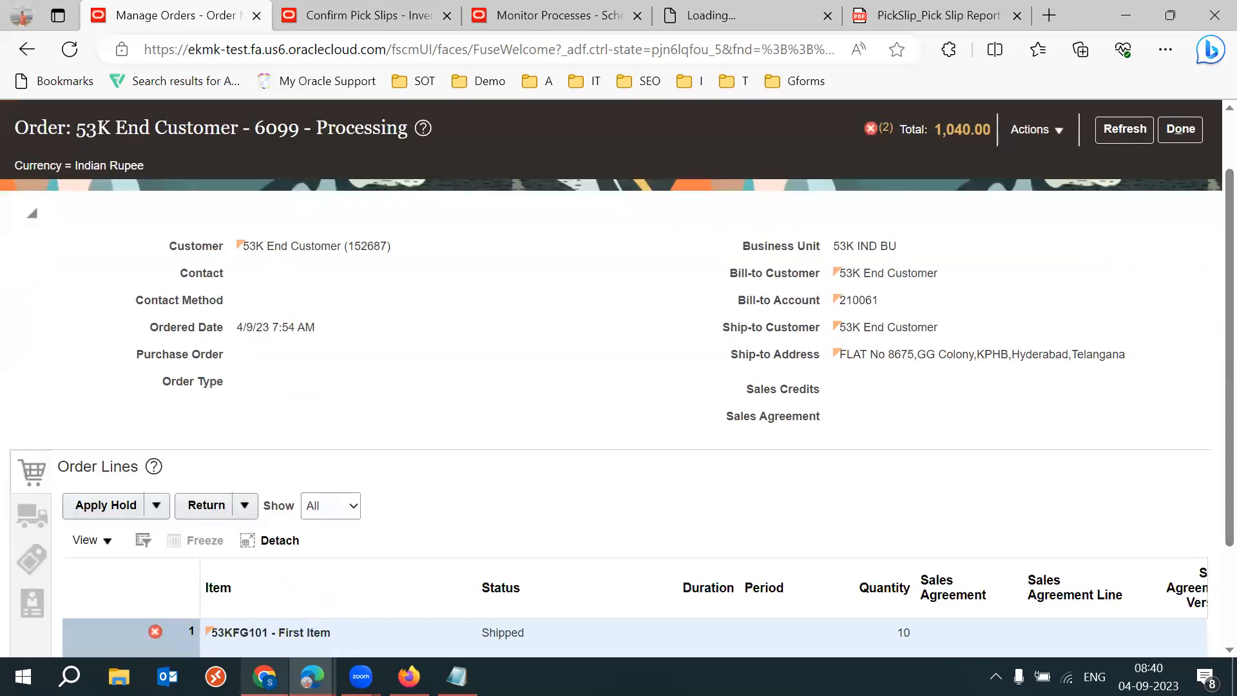
pyautogui.moveTo(265, 677)
pyautogui.click(267, 589)
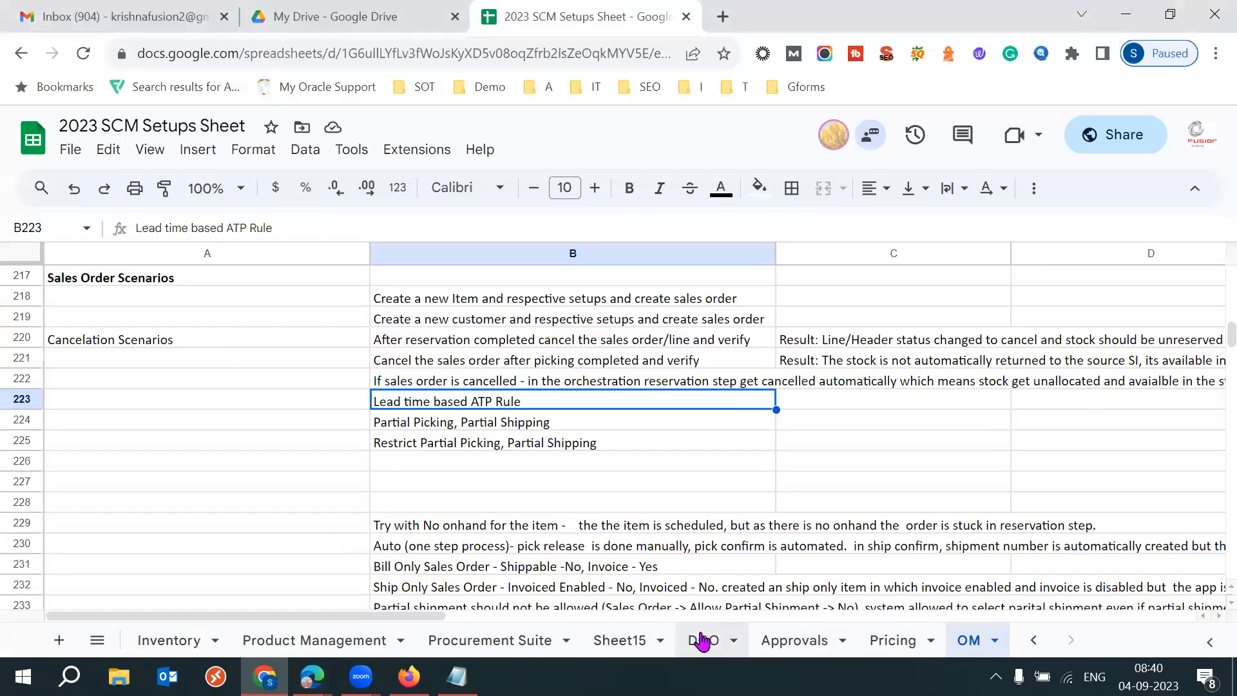
pyautogui.click(702, 640)
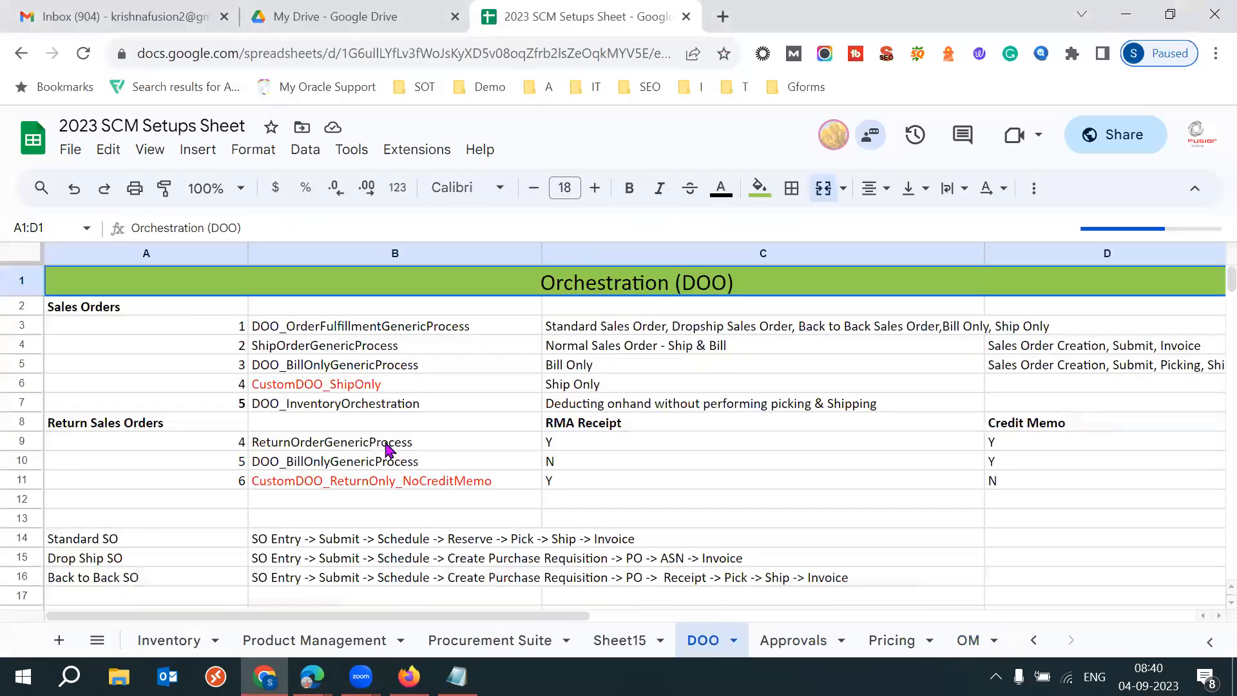
# Review the DOO_InventoryOrchestration process in row 7 together with its description in the adjoining column
pyautogui.click(301, 407)
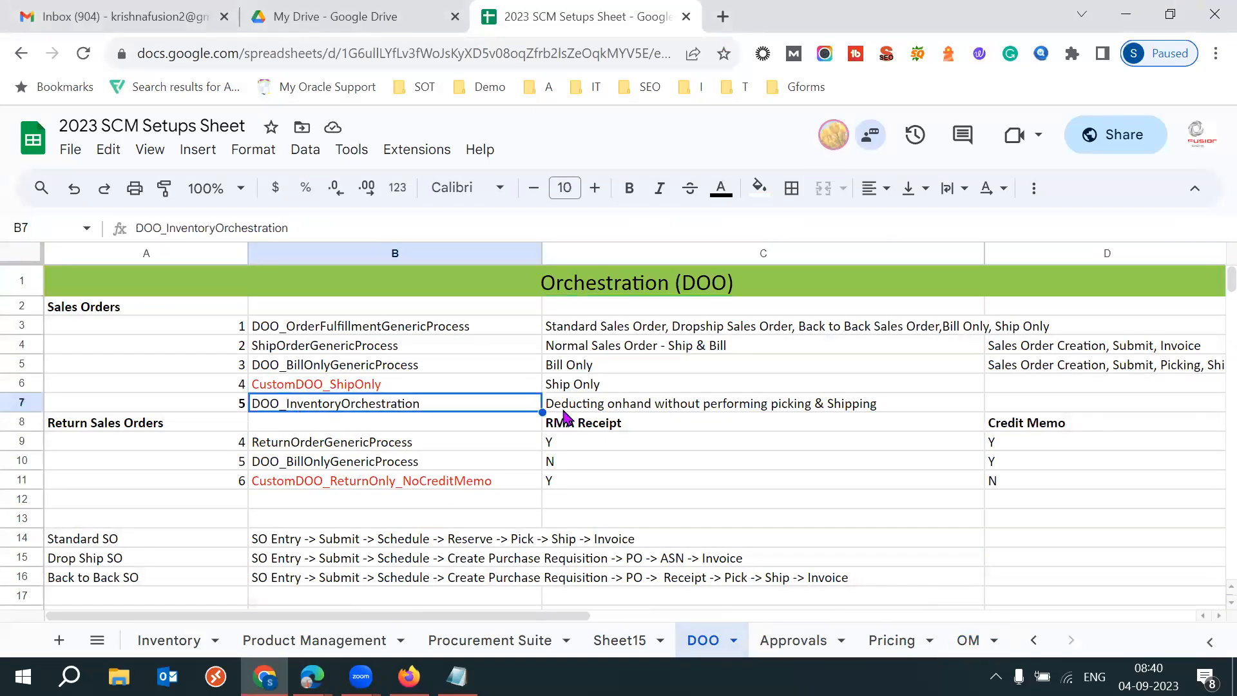
pyautogui.click(596, 404)
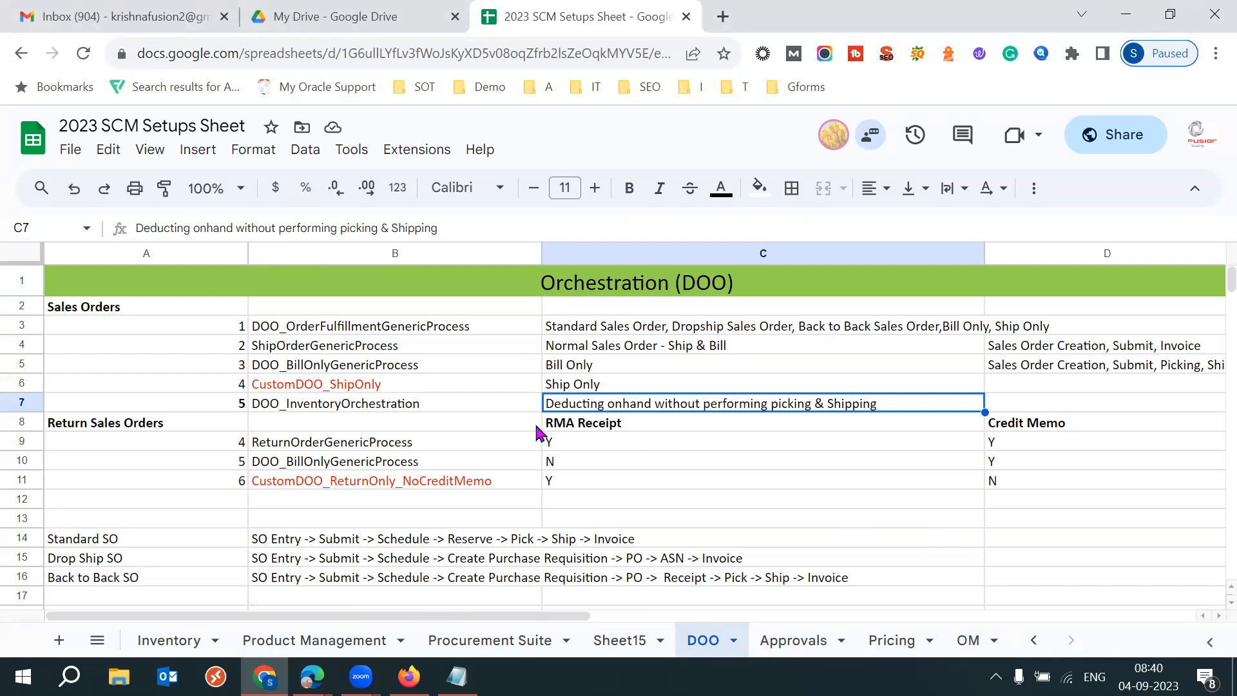
pyautogui.click(438, 407)
pyautogui.press('Right')
pyautogui.click(493, 404)
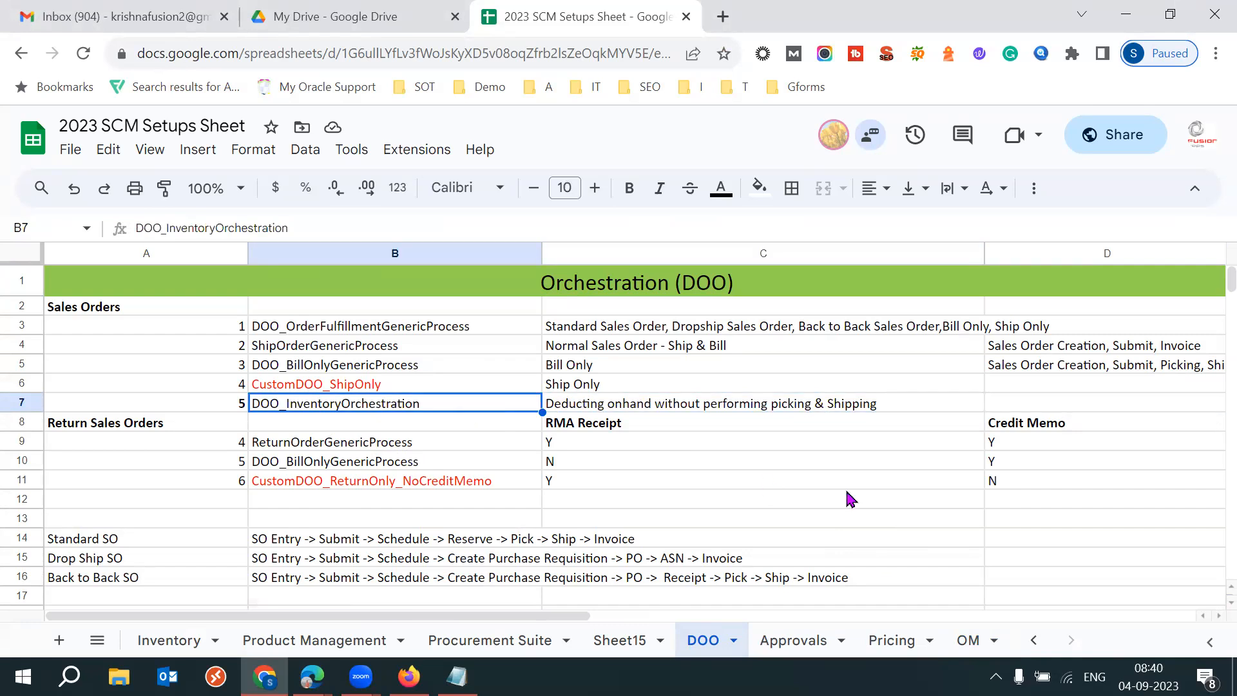
pyautogui.press('Right')
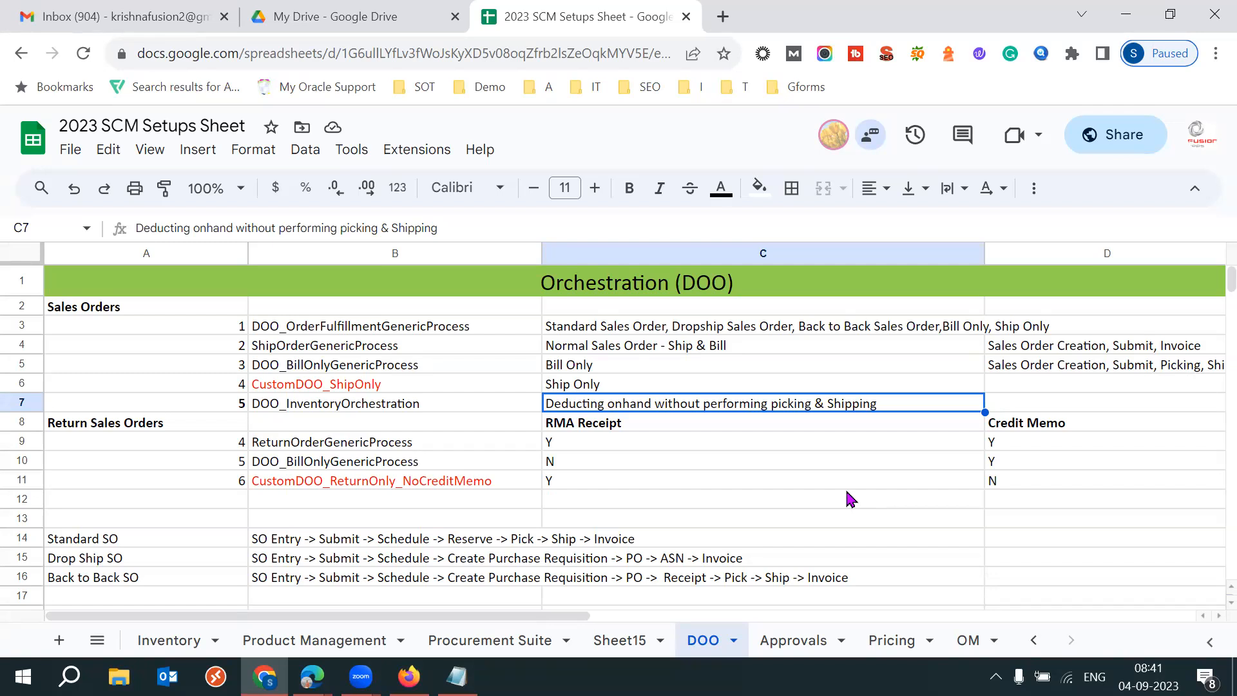
# Return to the Manage Orders window in Edge and look over the order's header and order lines
pyautogui.moveTo(409, 676)
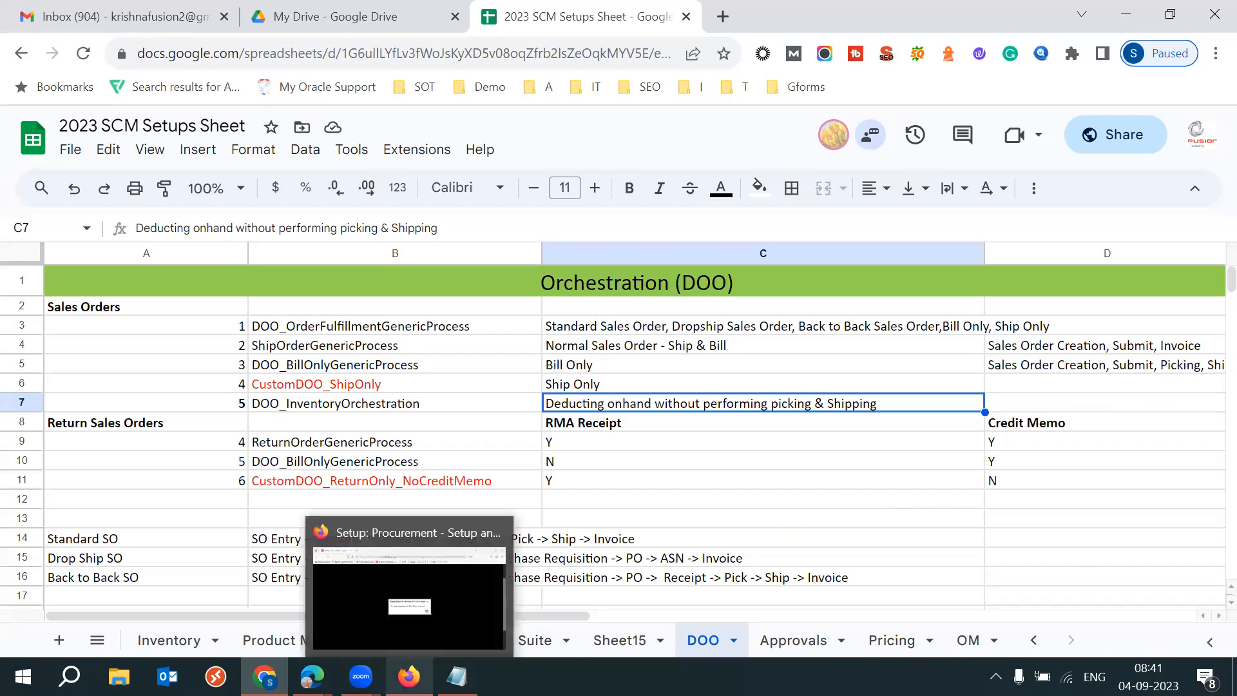
pyautogui.moveTo(312, 677)
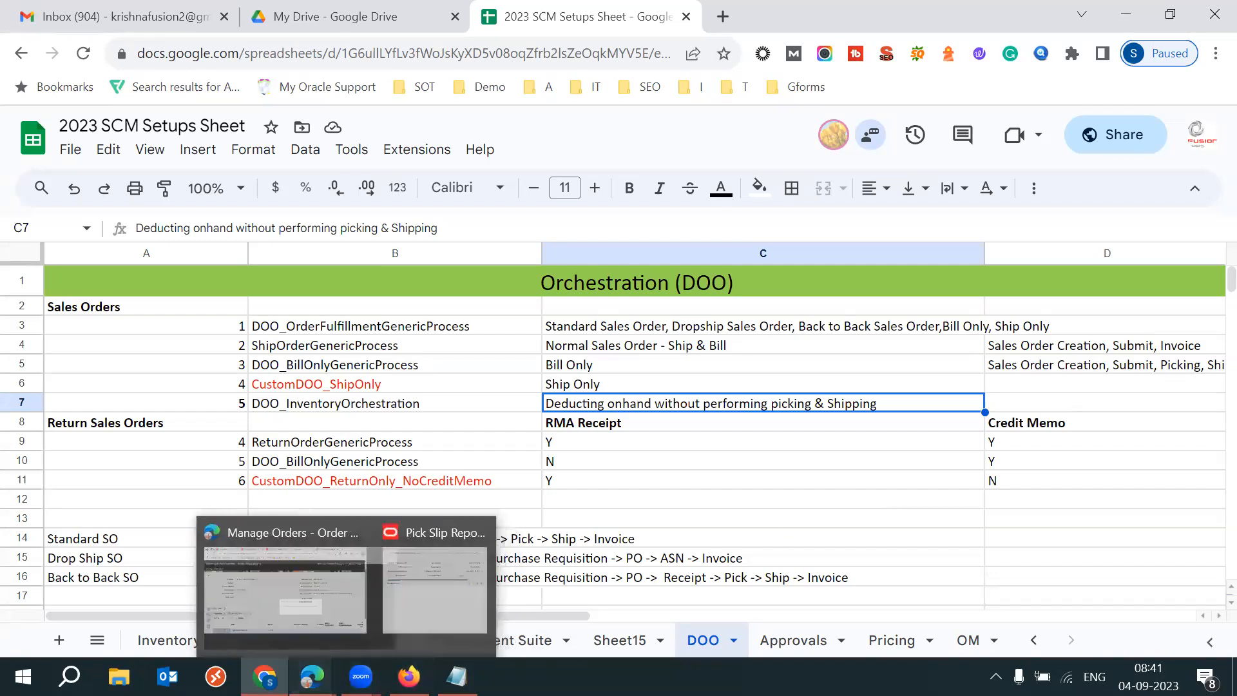
pyautogui.click(277, 606)
pyautogui.scroll(-1, 1215, 477)
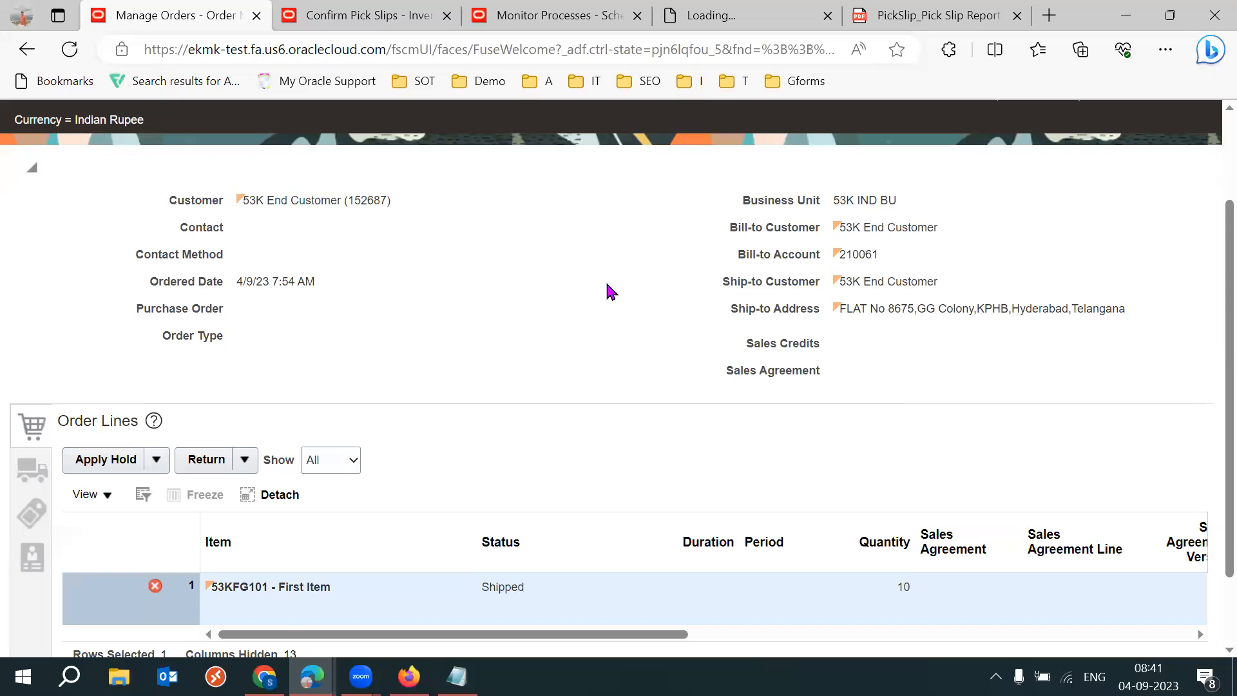
pyautogui.click(1148, 677)
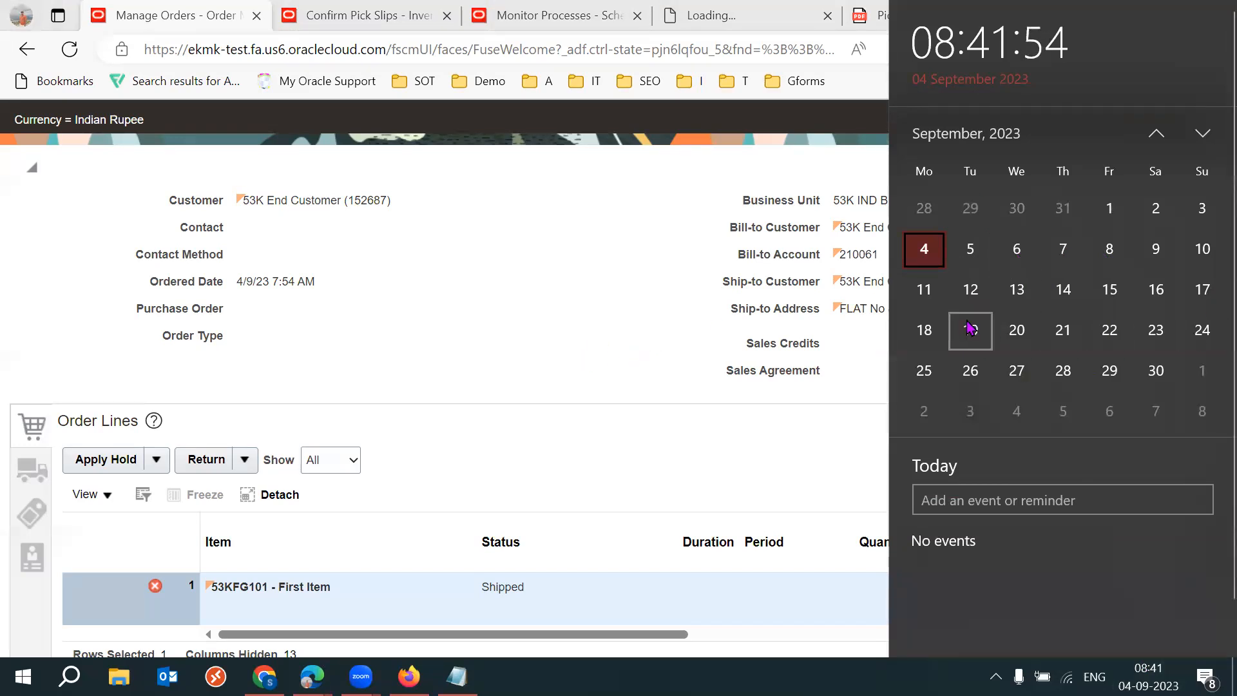
pyautogui.click(548, 343)
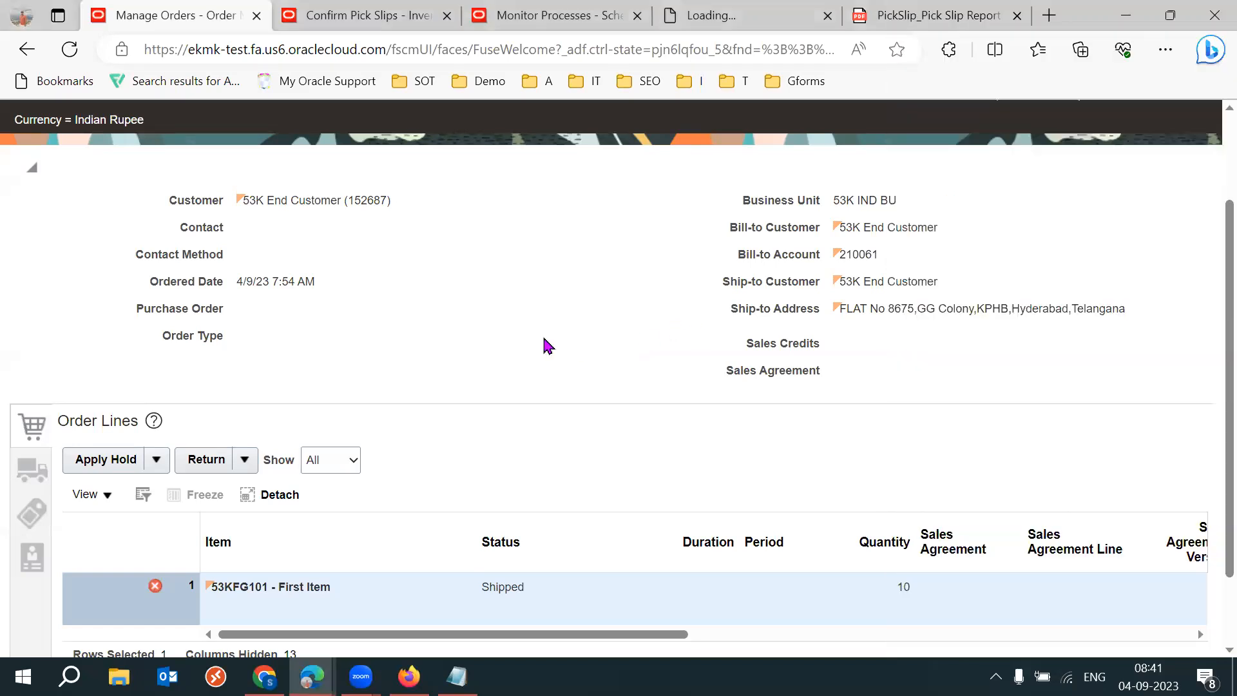